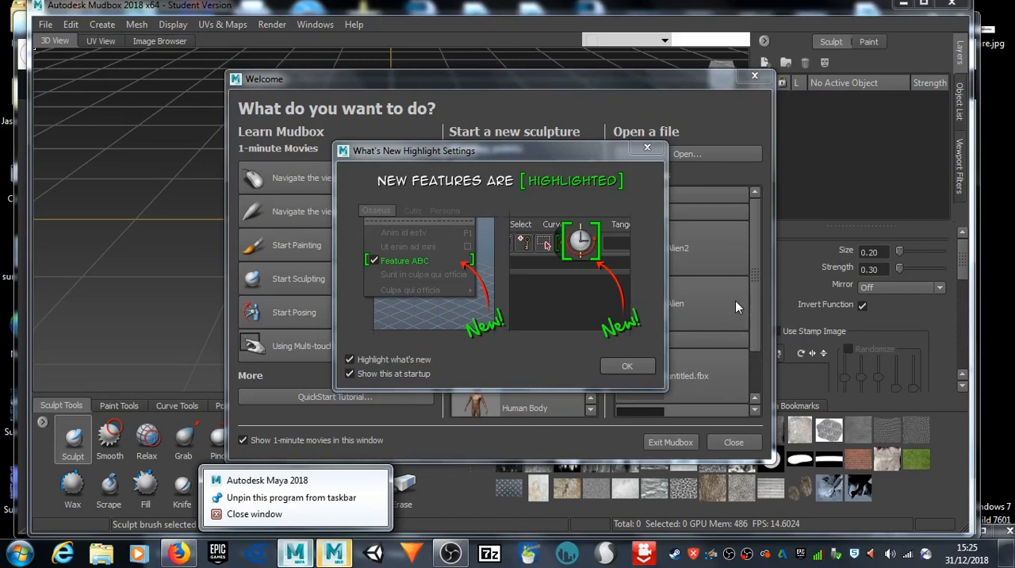
Step: Force-close Autodesk Maya 2018 through Task Manager, close Task Manager, and dismiss Mudbox's What's New Highlight Settings
left_click(846, 12)
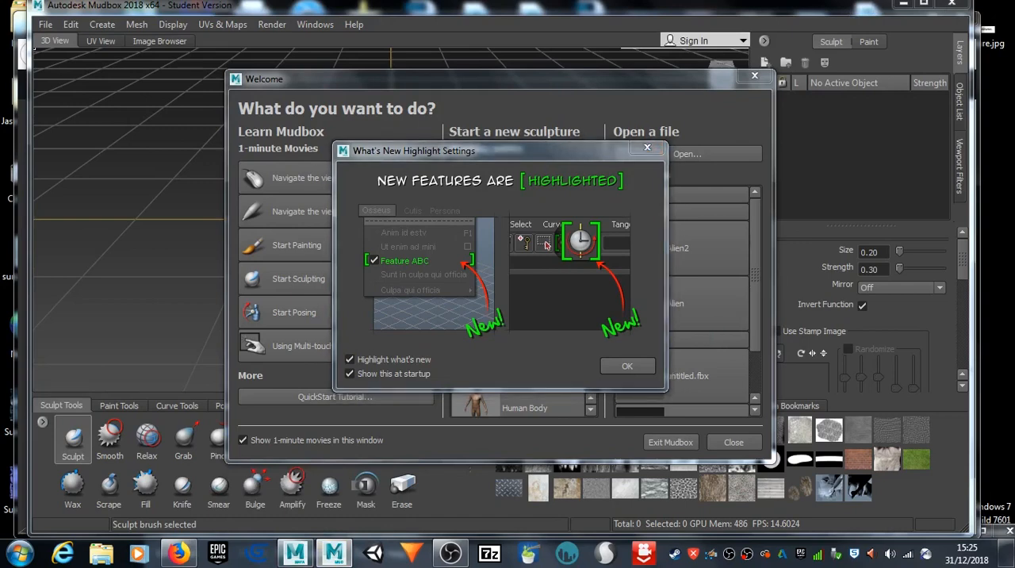
key("ctrl+shift+Escape")
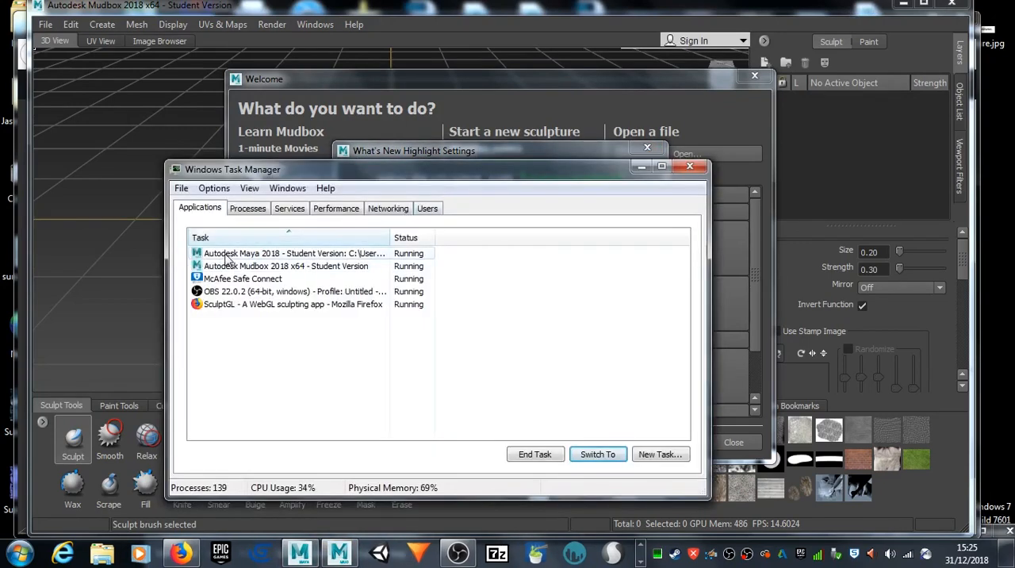
left_click(534, 455)
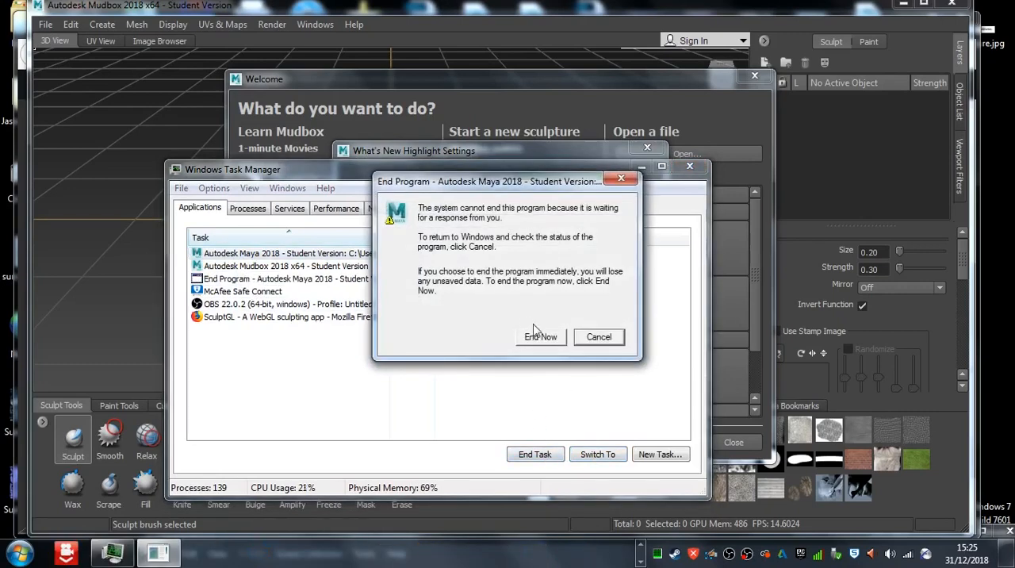
left_click(541, 336)
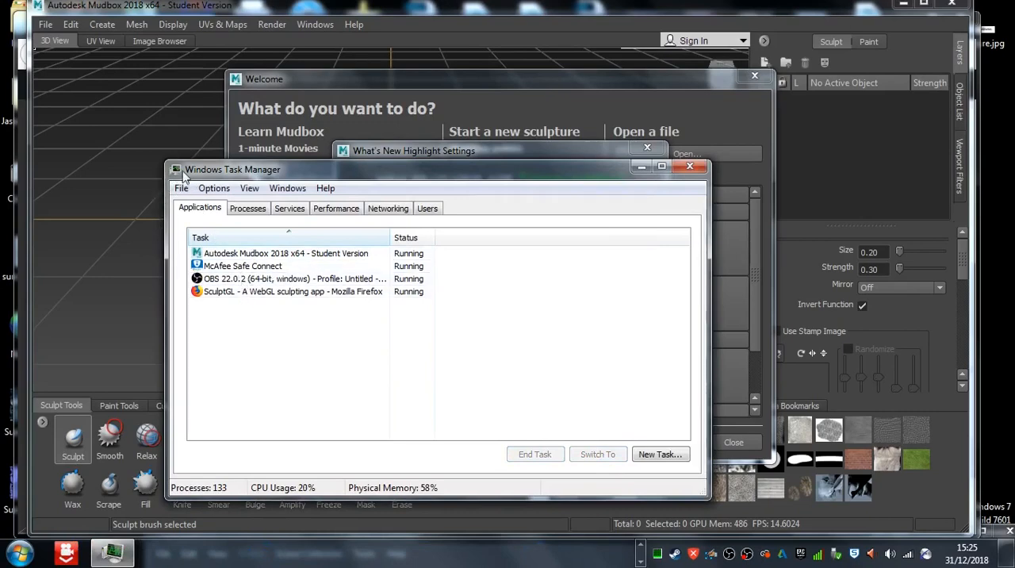
left_click(690, 166)
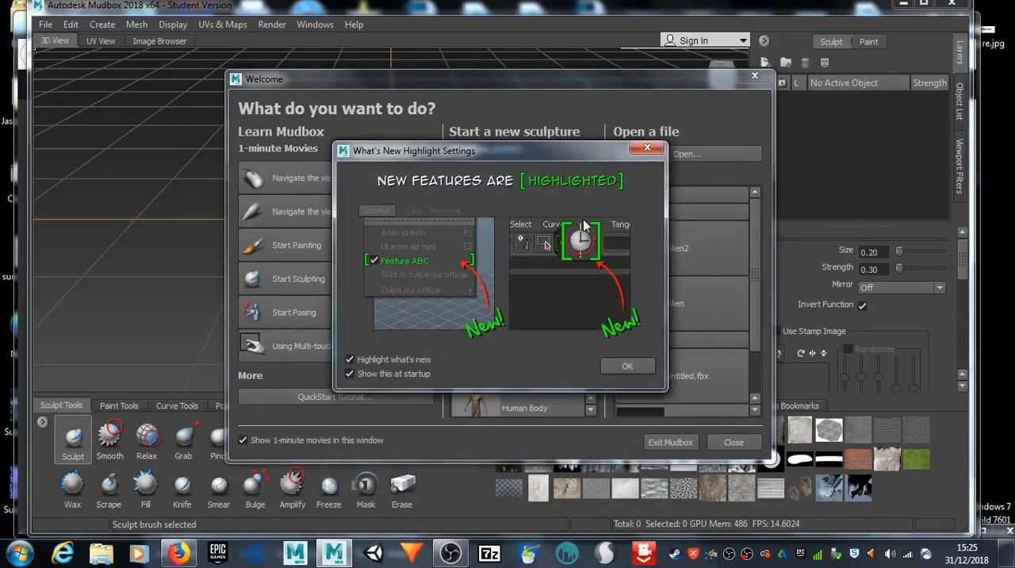
left_click(624, 368)
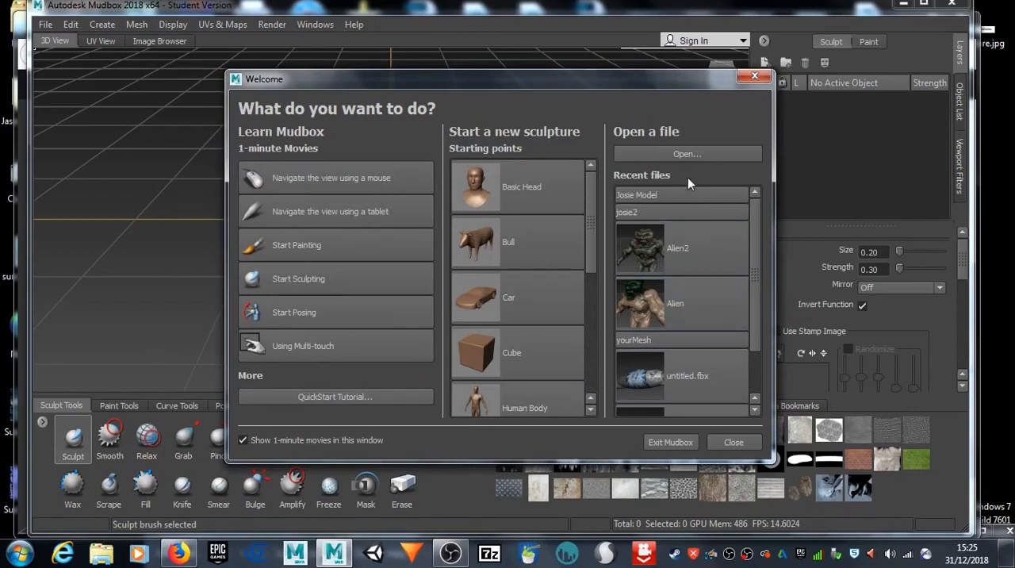
left_click(677, 154)
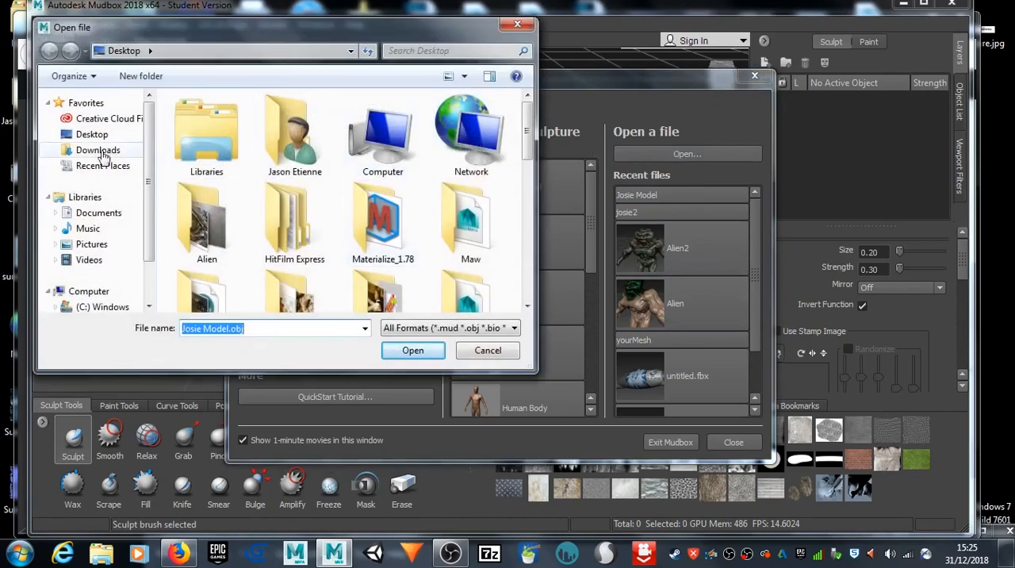
left_click(92, 135)
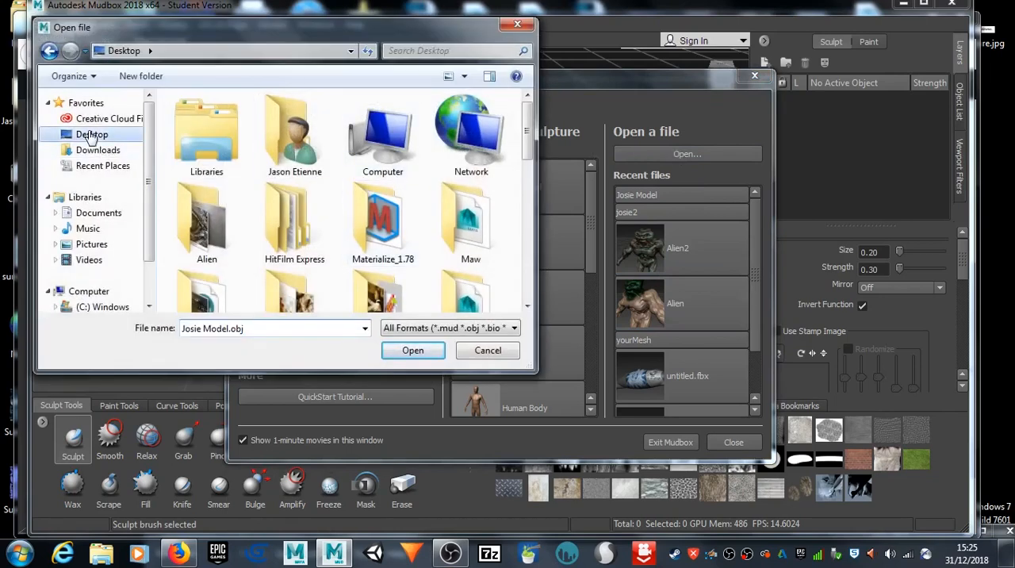
mouse_move(528, 125)
left_mouse_down()
mouse_move(528, 262)
mouse_move(521, 135)
left_mouse_up()
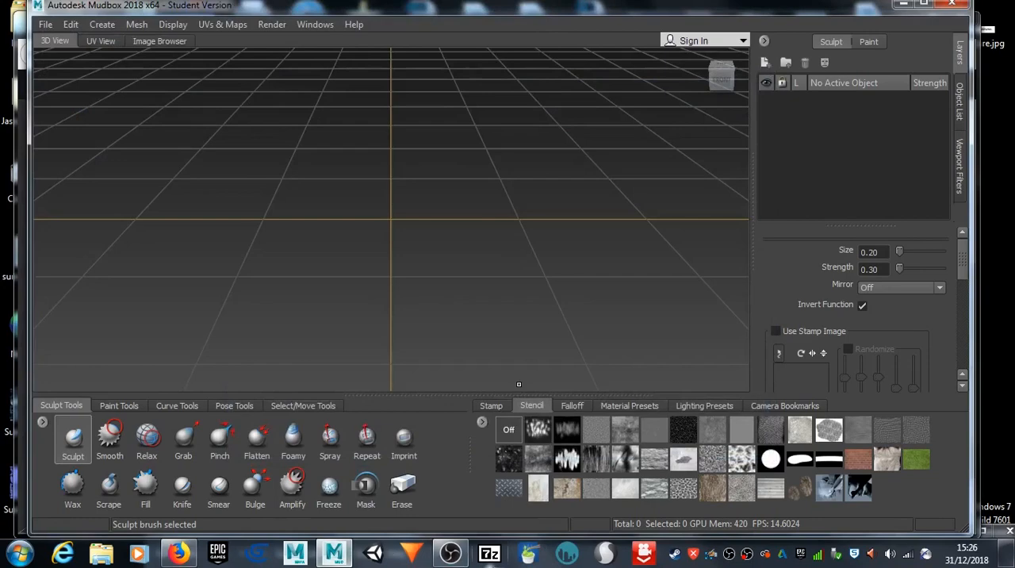
Step: Switch to SculptGL in Firefox, export the goblin sculpture as an OBJ and save the file to disk
left_click(178, 553)
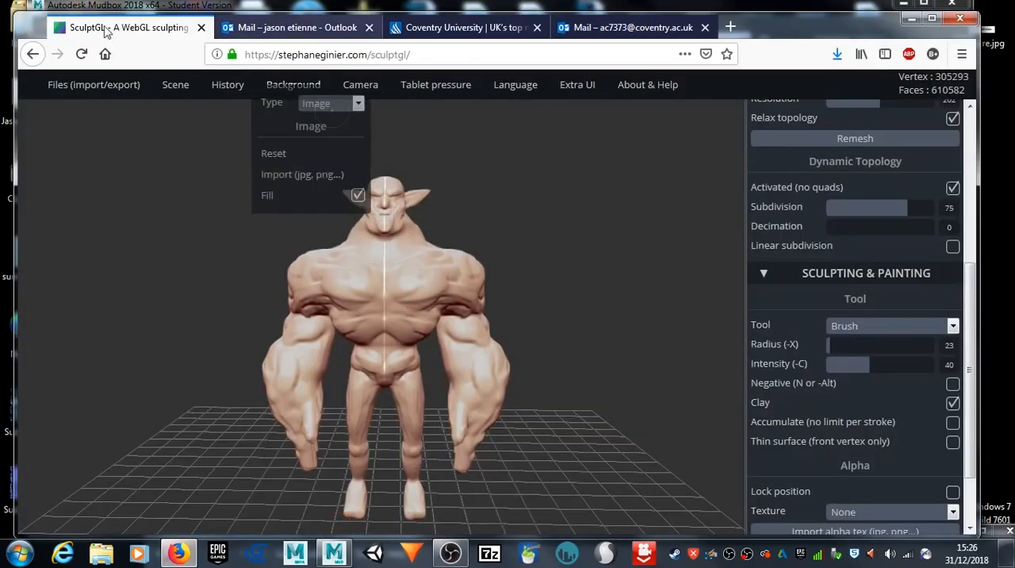
mouse_move(94, 84)
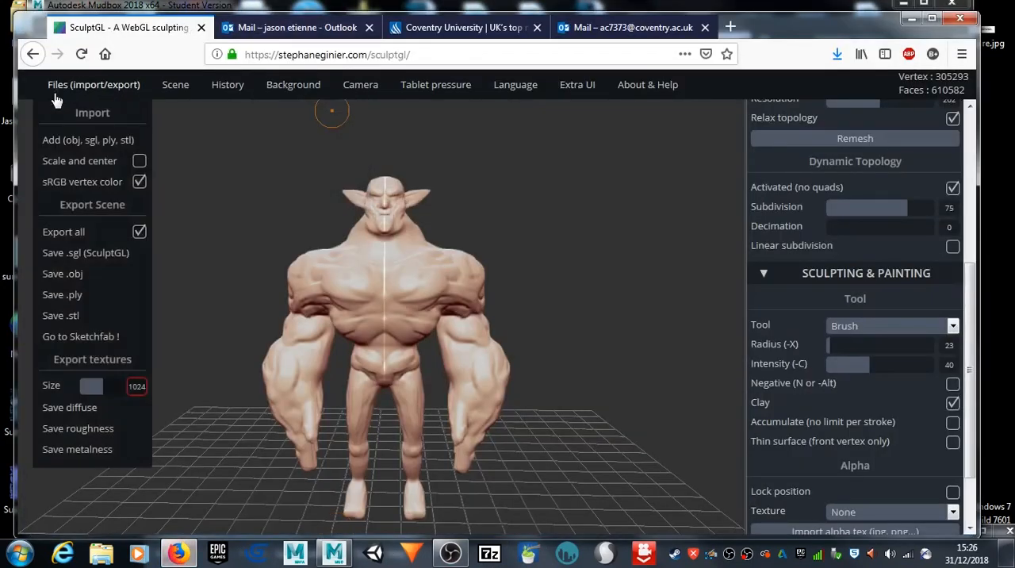
left_click(77, 271)
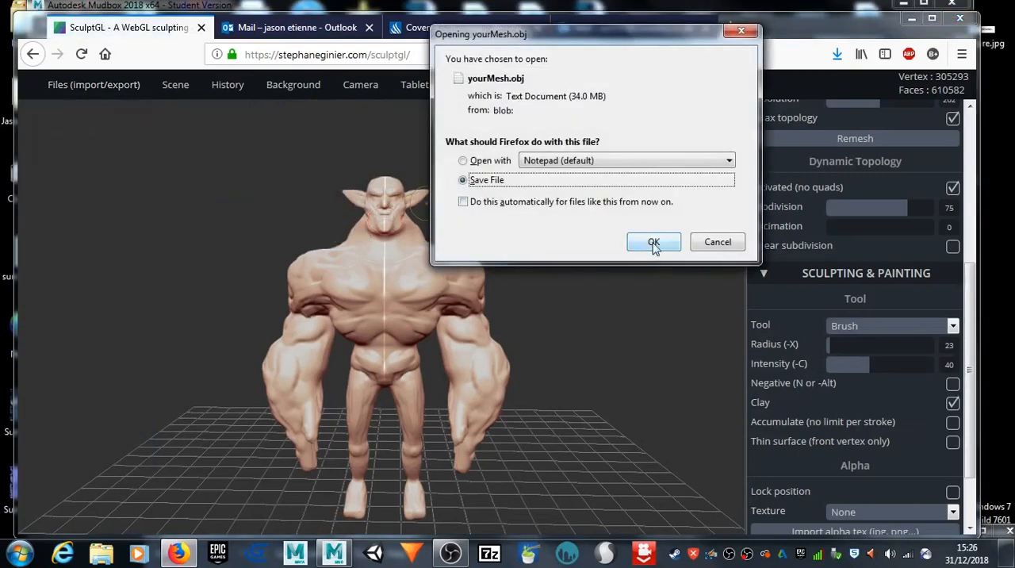
left_click(654, 243)
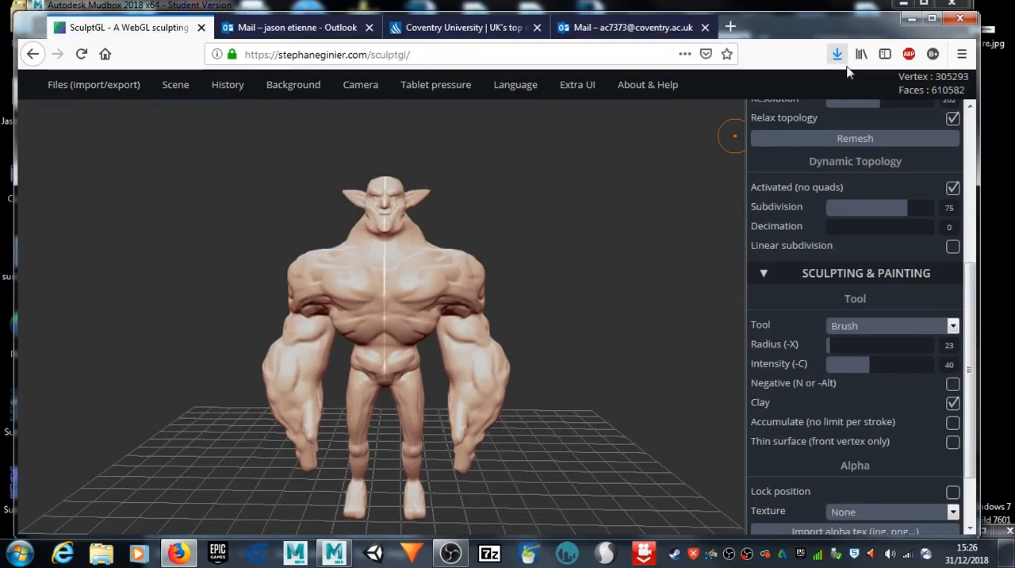
Step: Find the downloaded yourMesh.obj in its folder, rename it Goblin Warrior 2.obj and move it to the desktop
left_click(837, 56)
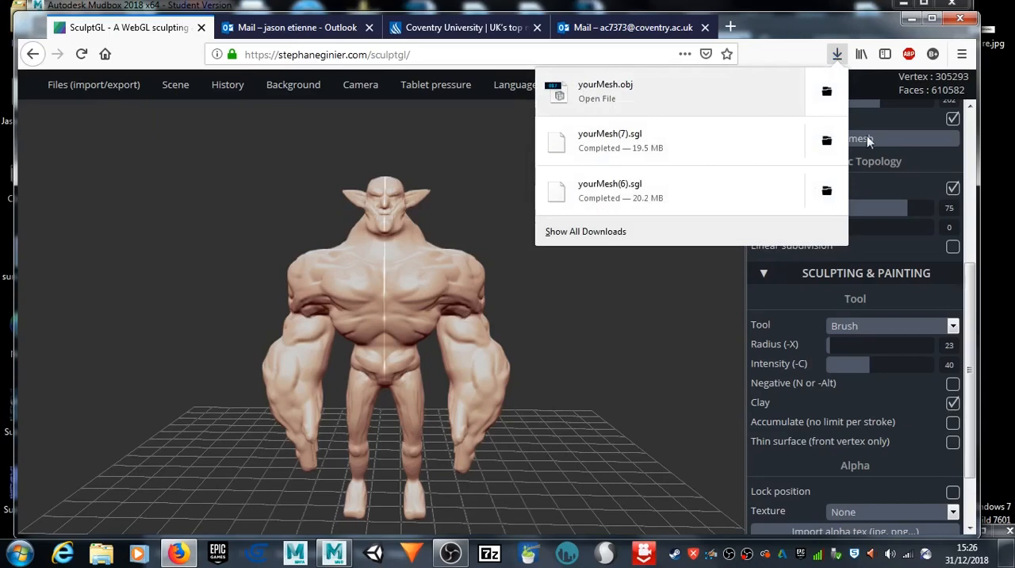
left_click(827, 90)
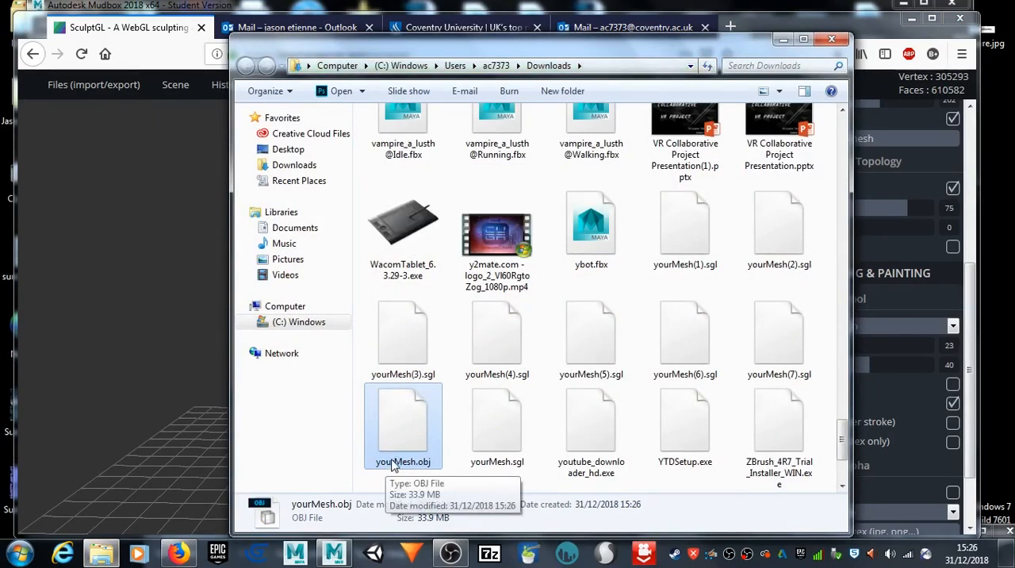
left_click(403, 464)
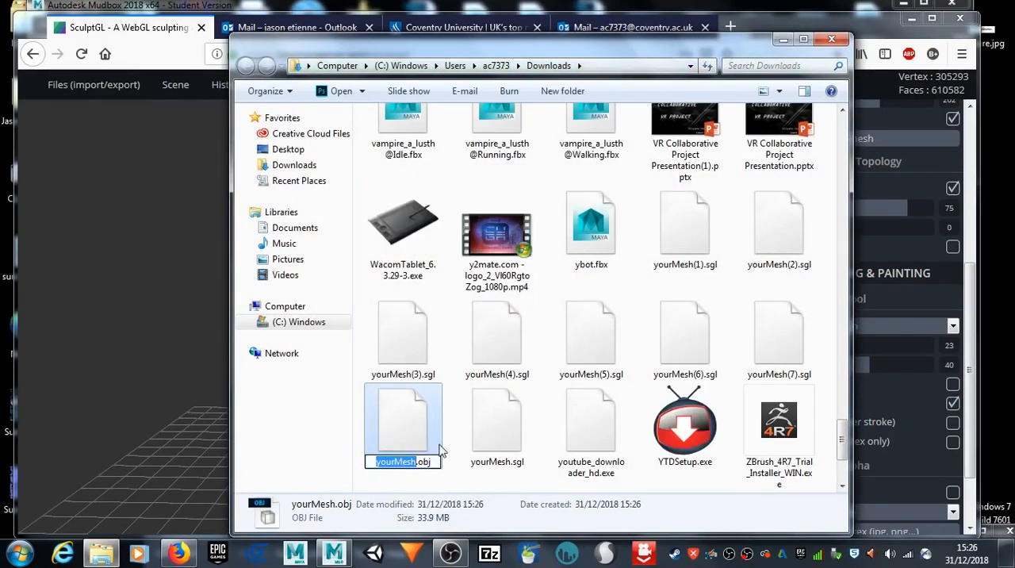
type("Goblin Warr")
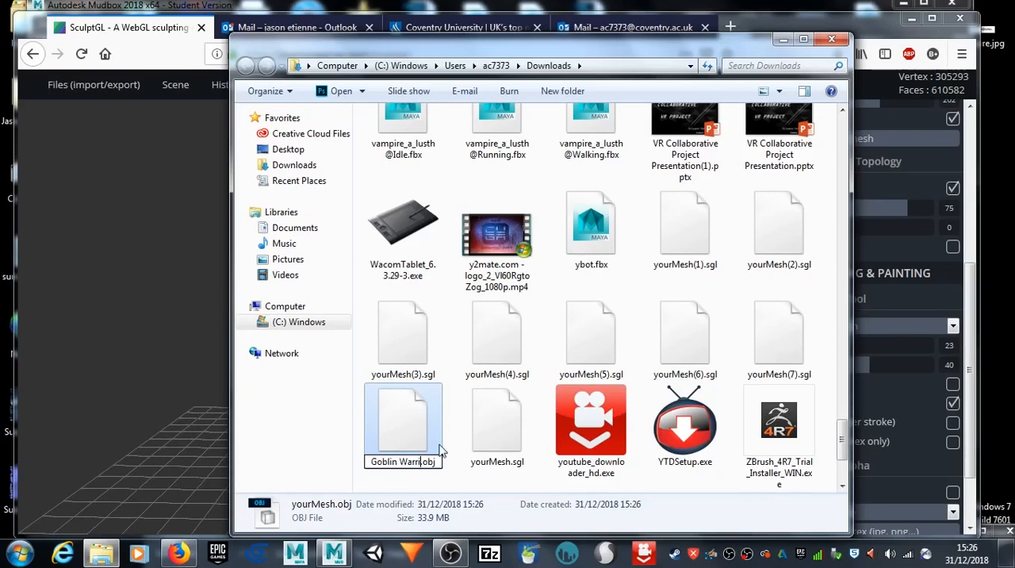
type("ior 2")
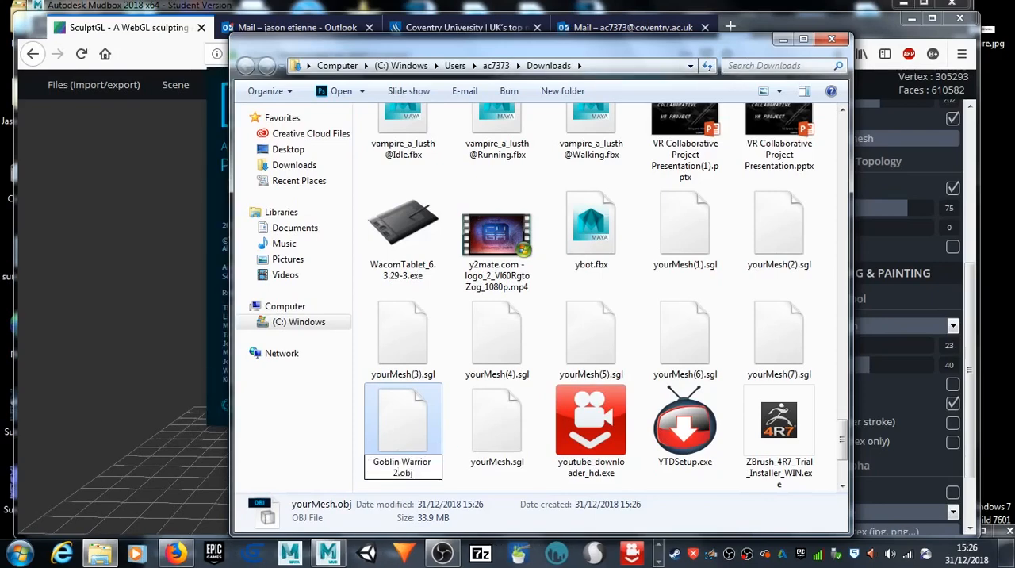
key("Return")
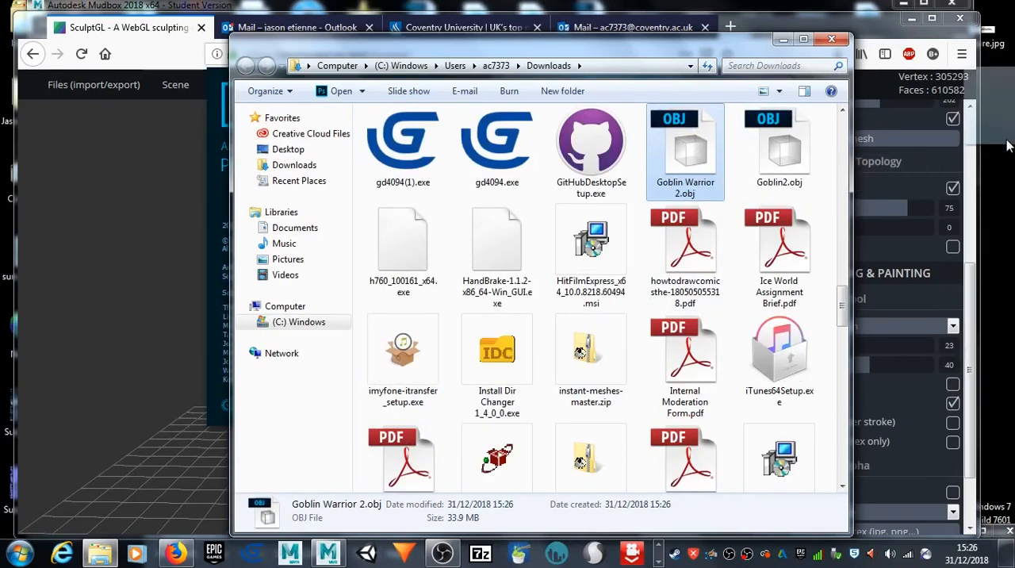
Step: Force-close Adobe Photoshop CC 2017 through Task Manager and close Task Manager
left_click(151, 203)
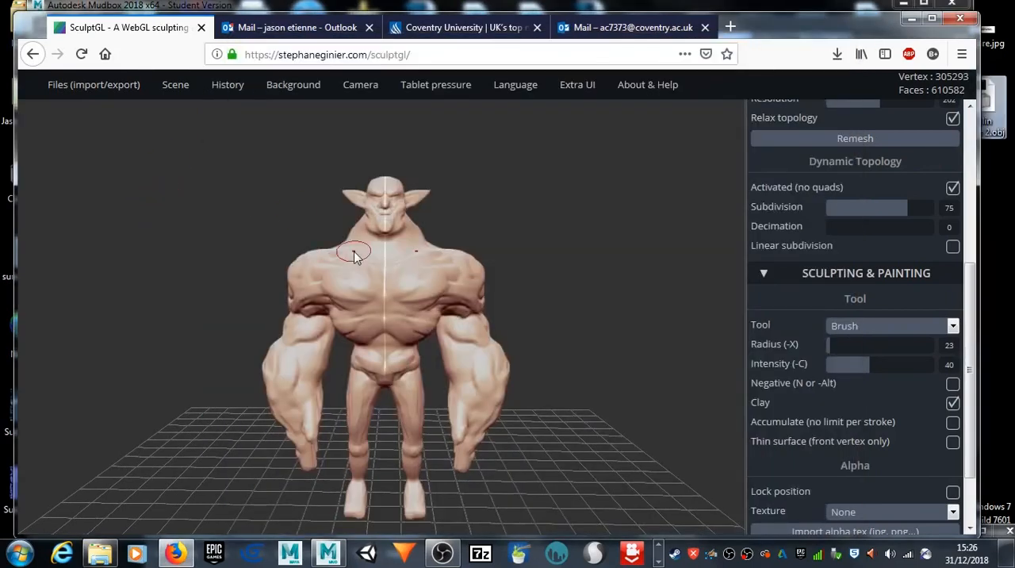
key("n")
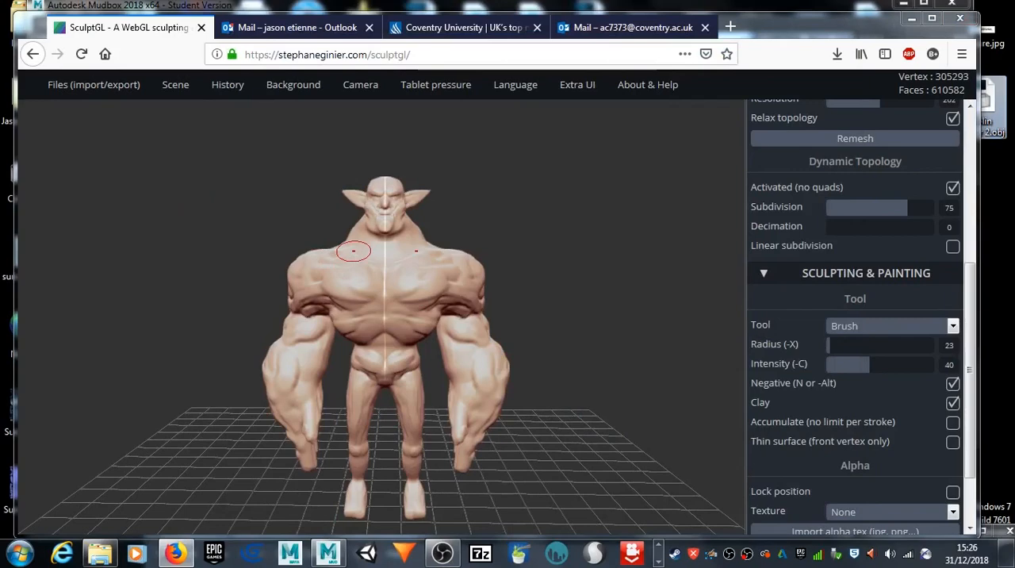
key("ctrl+shift+Escape")
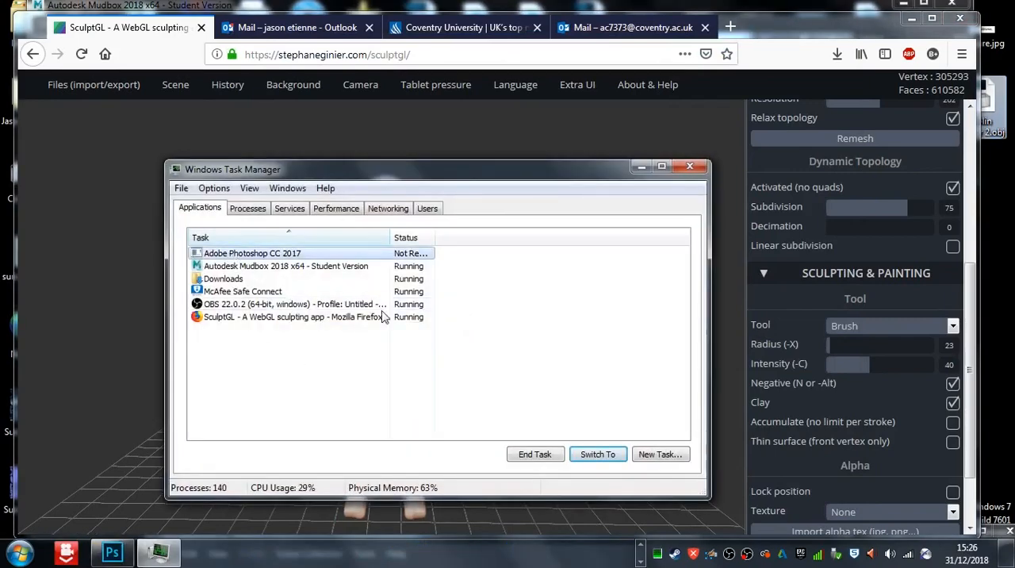
left_click(532, 458)
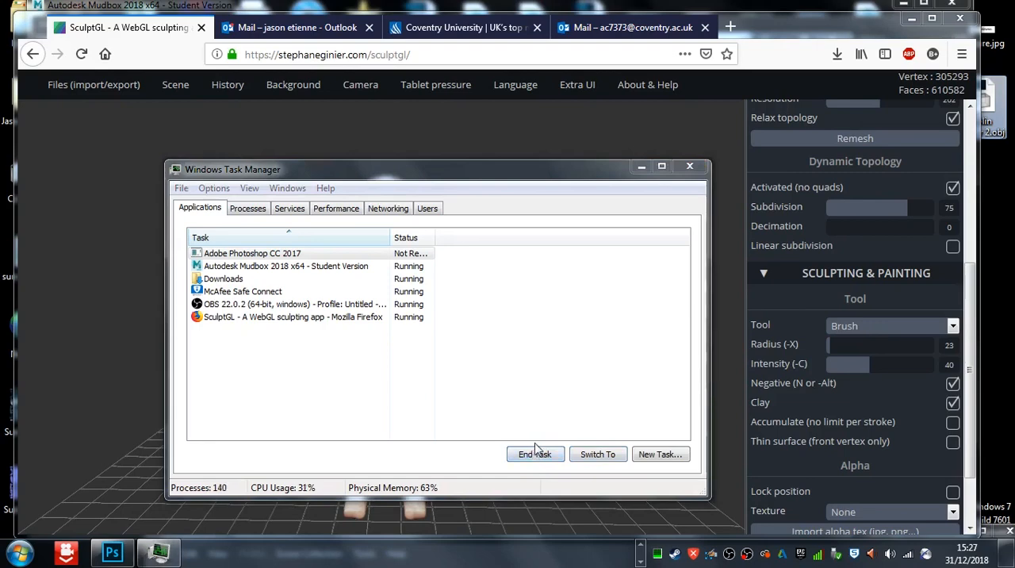
left_click(490, 288)
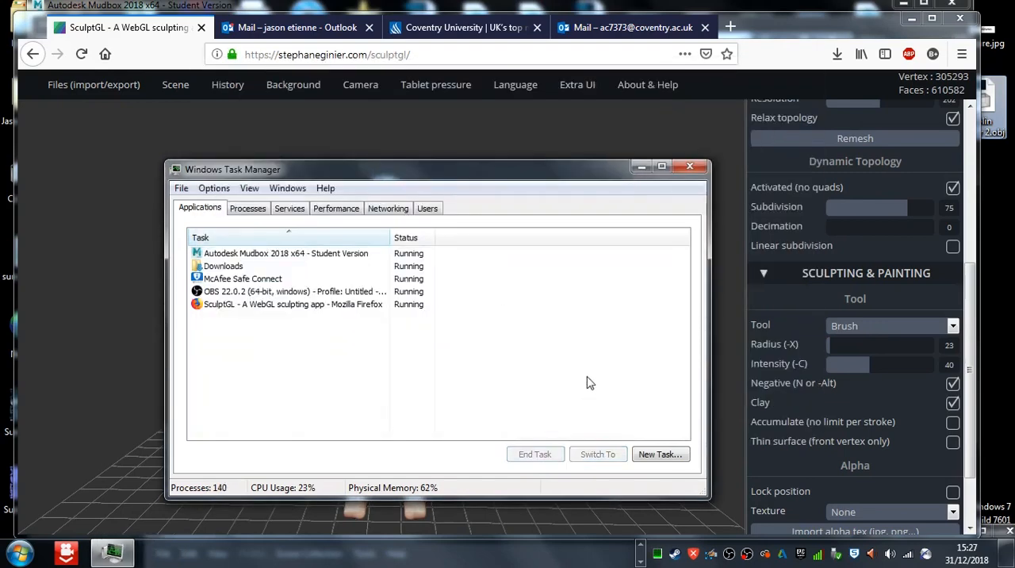
left_click(690, 165)
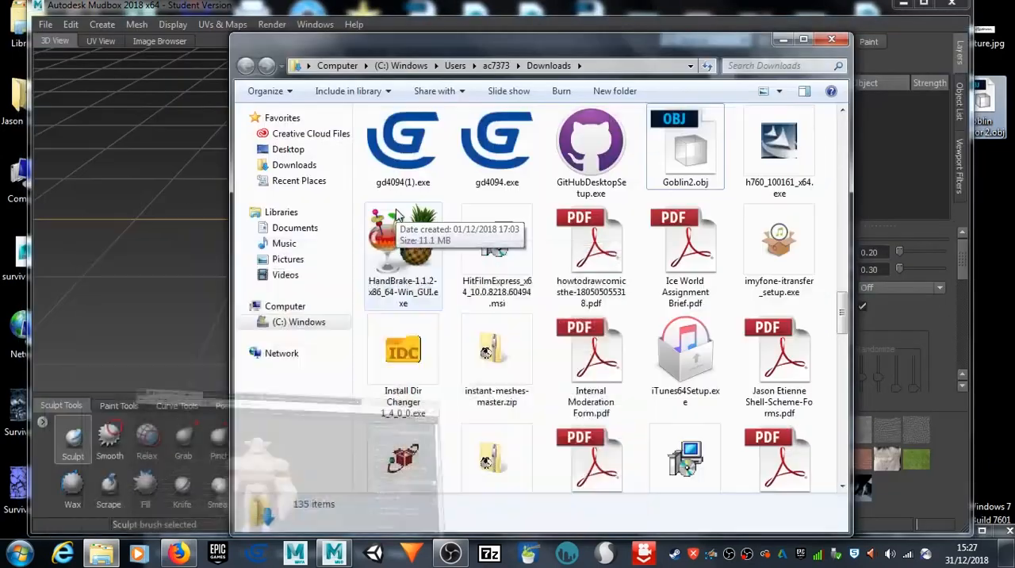
Step: Close the Downloads folder window and start a new scene in Mudbox
left_click(832, 39)
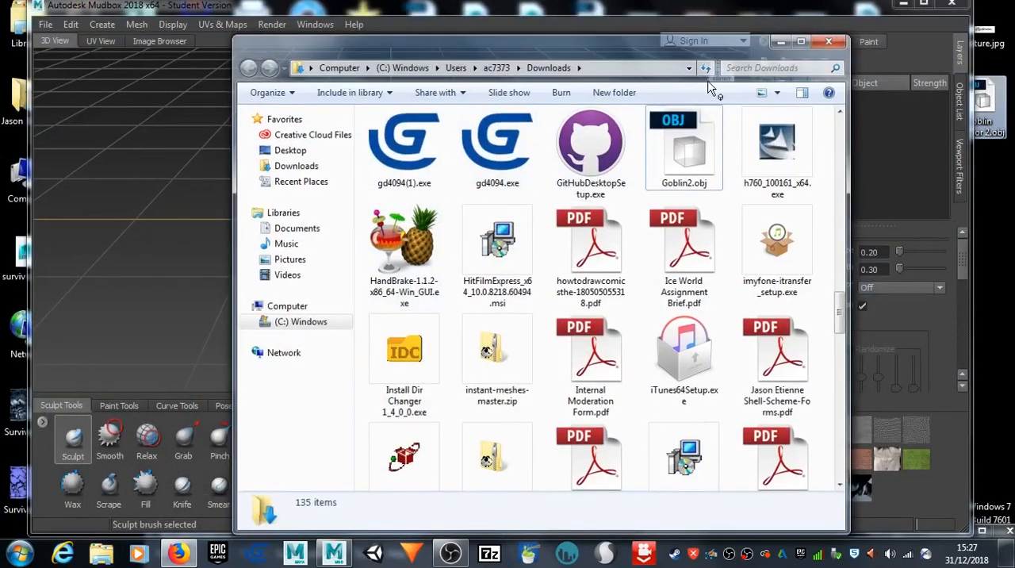
left_click(46, 24)
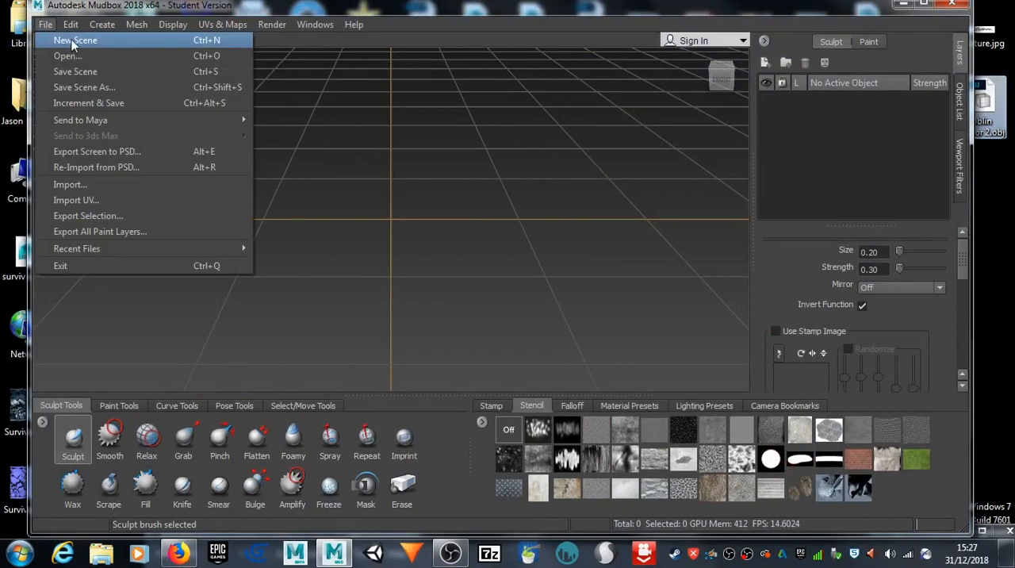
left_click(74, 40)
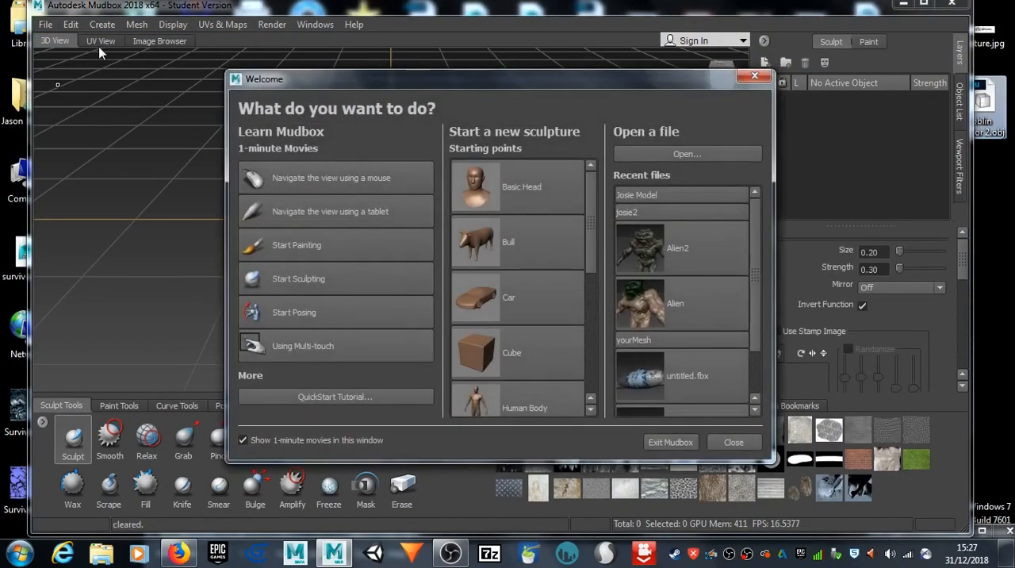
Step: Open Goblin Warrior 2.obj from the Desktop, keeping all meshes despite the detected problems and accepting the high-resolution warning
left_click(659, 155)
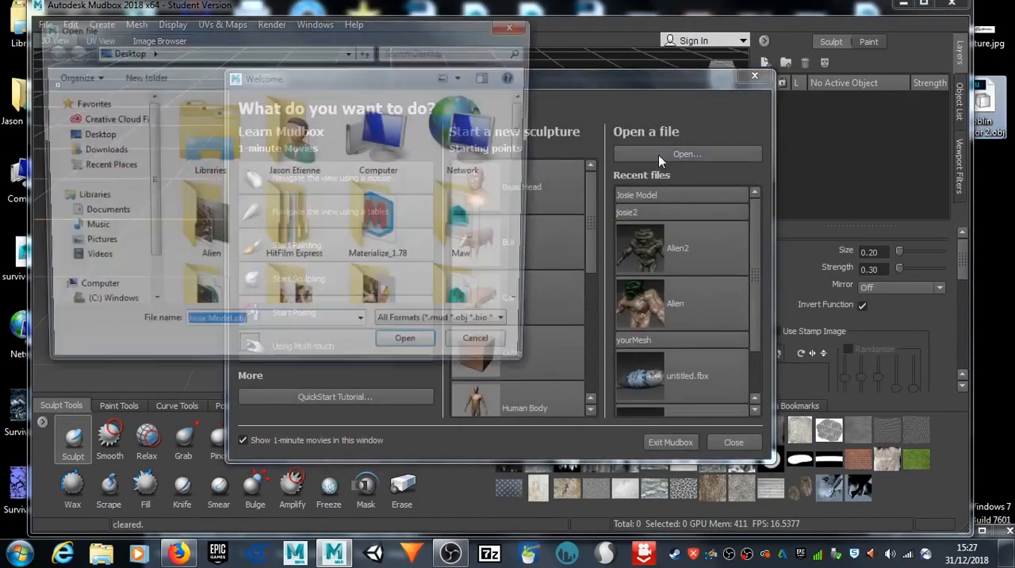
left_click_drag(528, 135, 544, 274)
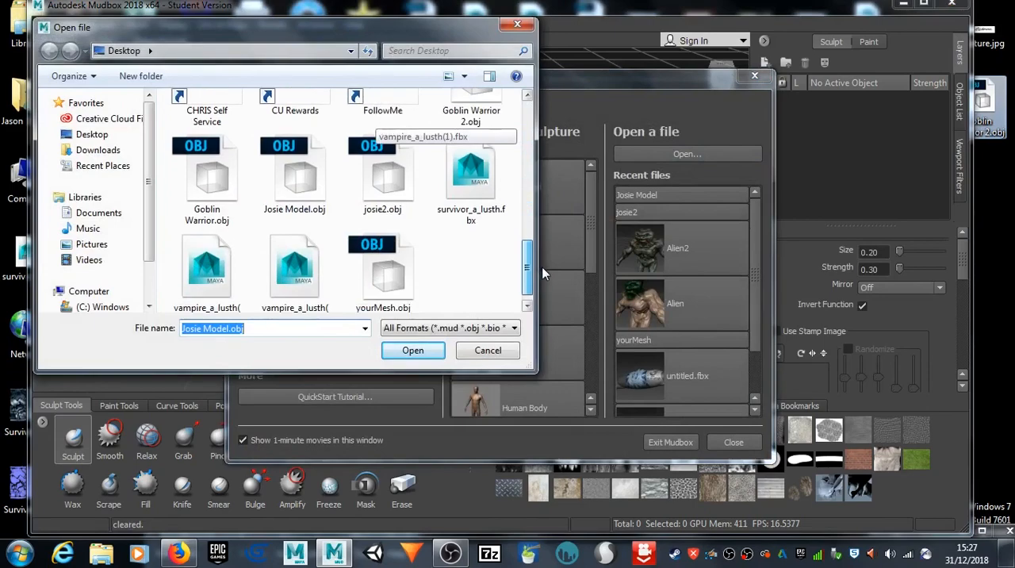
left_click(480, 108)
scroll(494, 174, "up", 3)
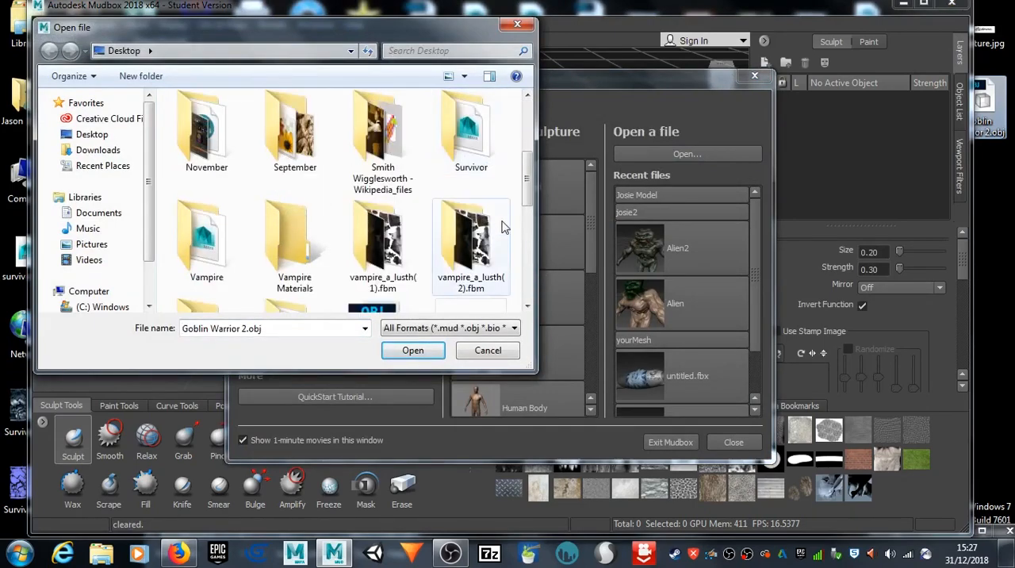
scroll(505, 236, "down", 3)
left_click(409, 350)
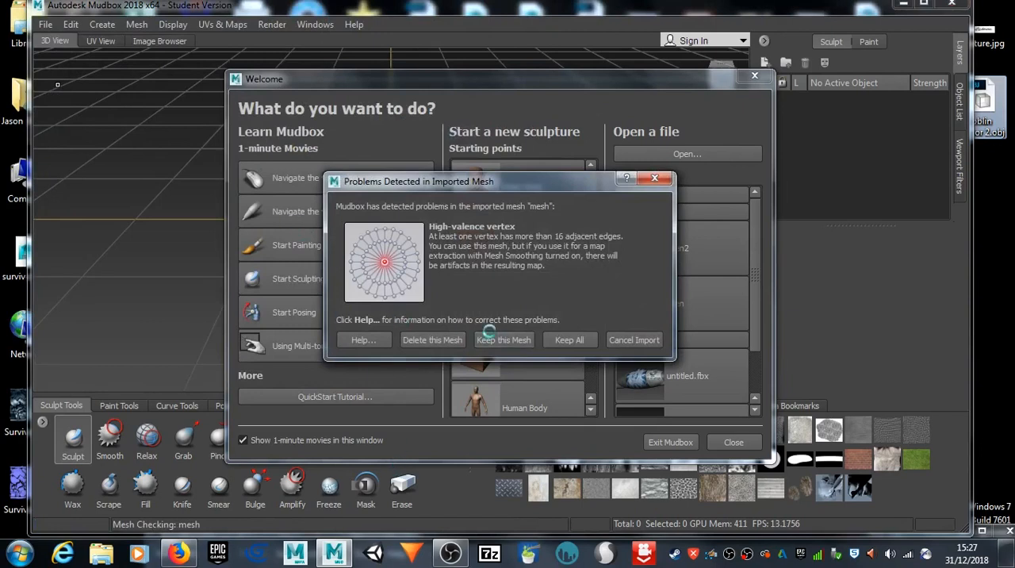
left_click(571, 340)
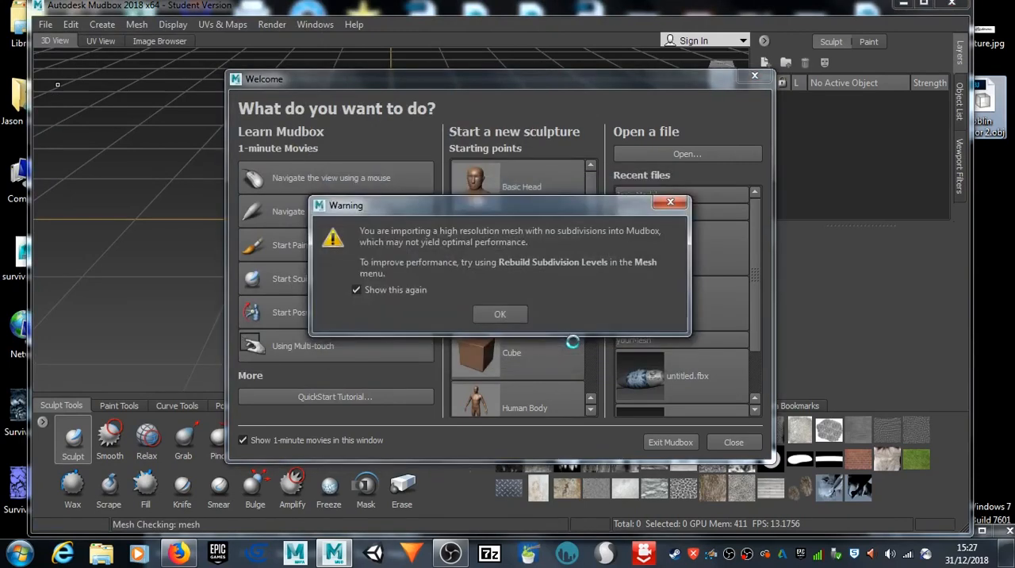
left_click(499, 315)
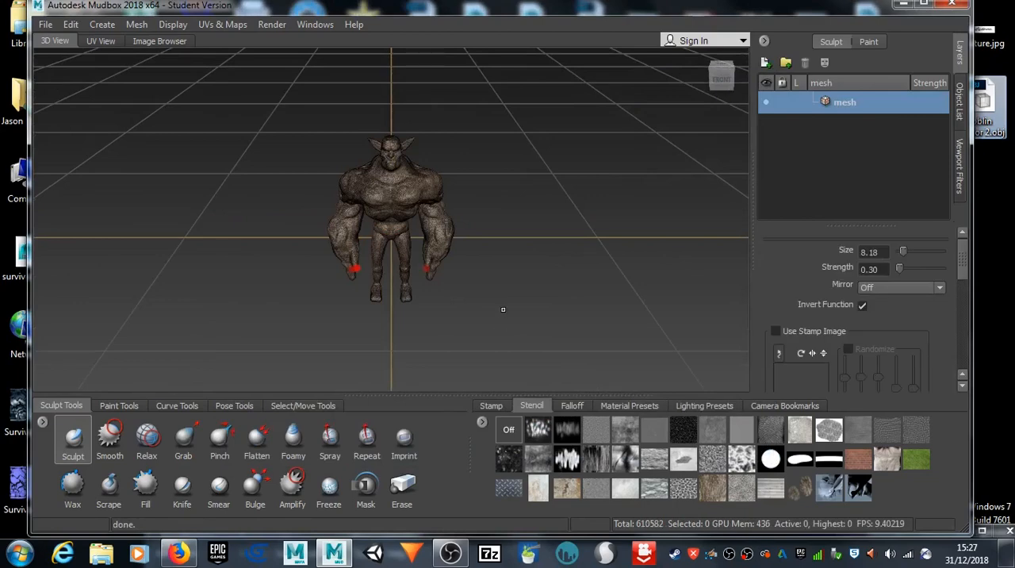
Step: Examine the imported goblin mesh from several angles, including the hands and the red-marked problem spots on the fingers
scroll(503, 305, "up", 5)
left_click_drag(596, 196, 156, 138, "alt")
right_click_drag(156, 138, 219, 170, "alt")
left_click_drag(219, 171, 710, 299, "alt")
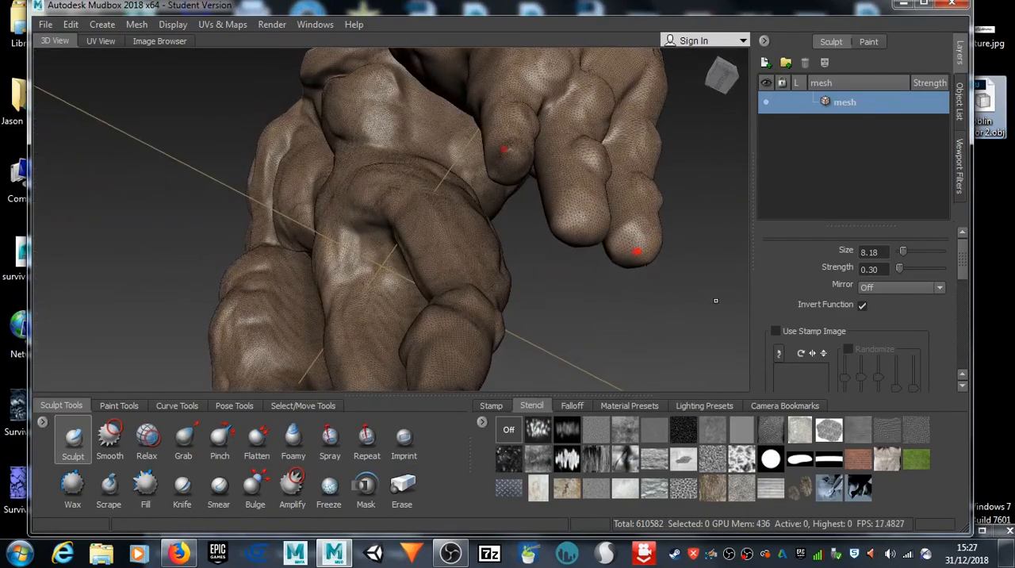
right_click_drag(573, 213, 643, 246, "alt")
mouse_move(643, 247)
middle_mouse_down("alt")
mouse_move(546, 287)
mouse_move(556, 273)
mouse_move(662, 249)
middle_mouse_up("alt")
left_click_drag(661, 247, 397, 284, "alt")
scroll(614, 258, "down", 10)
left_click_drag(569, 232, 611, 259, "alt")
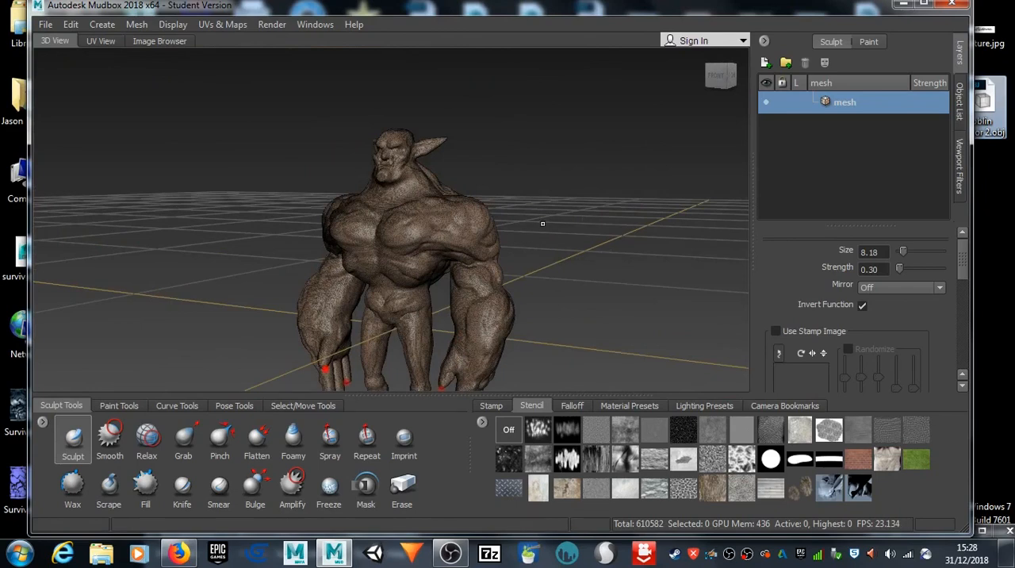
left_click_drag(542, 224, 612, 264, "alt")
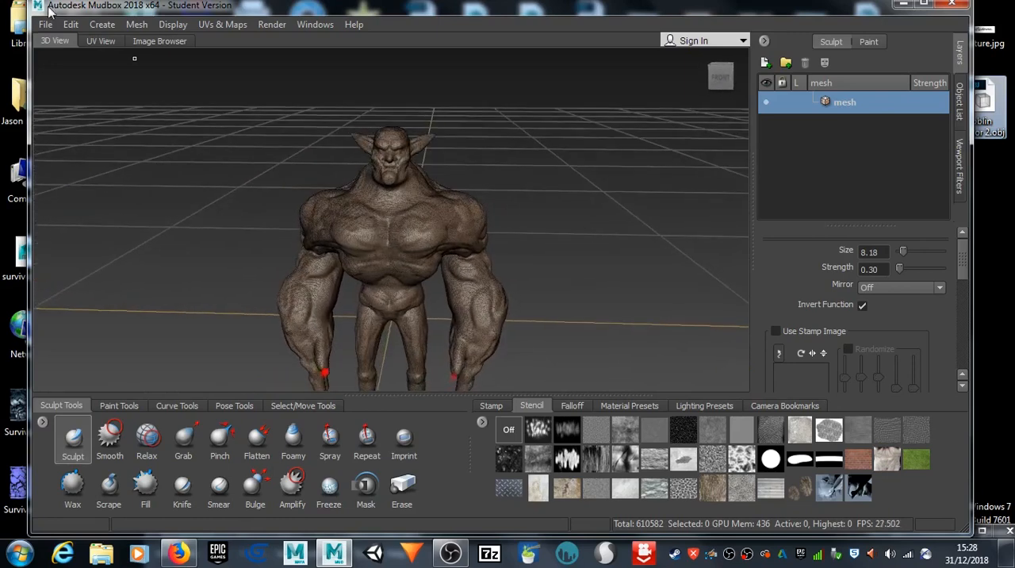
Step: Retopologize the goblin mesh with a target base face count of 3000, face uniformity 1.00 and sculpted detail transferred
left_click(138, 24)
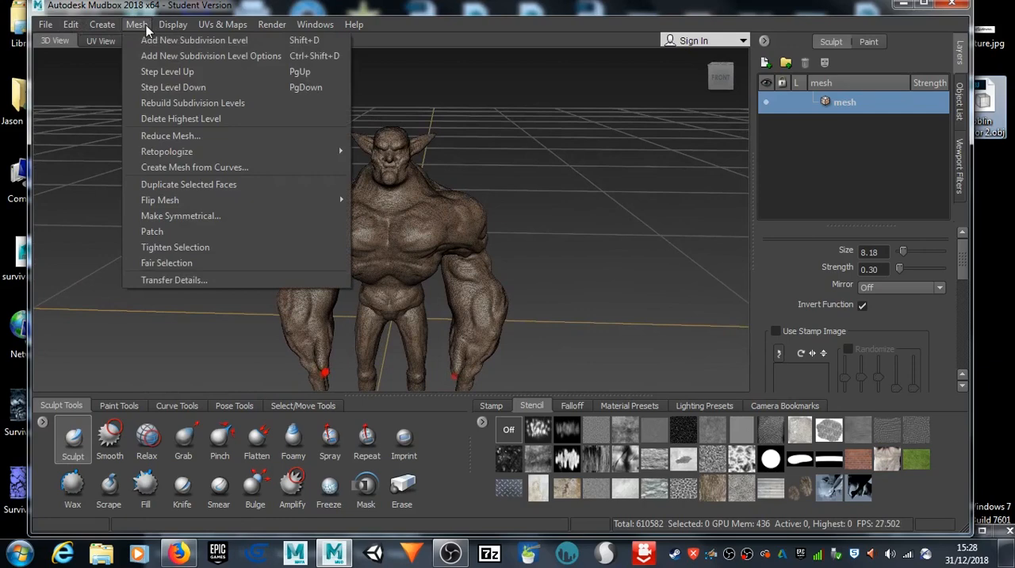
mouse_move(189, 159)
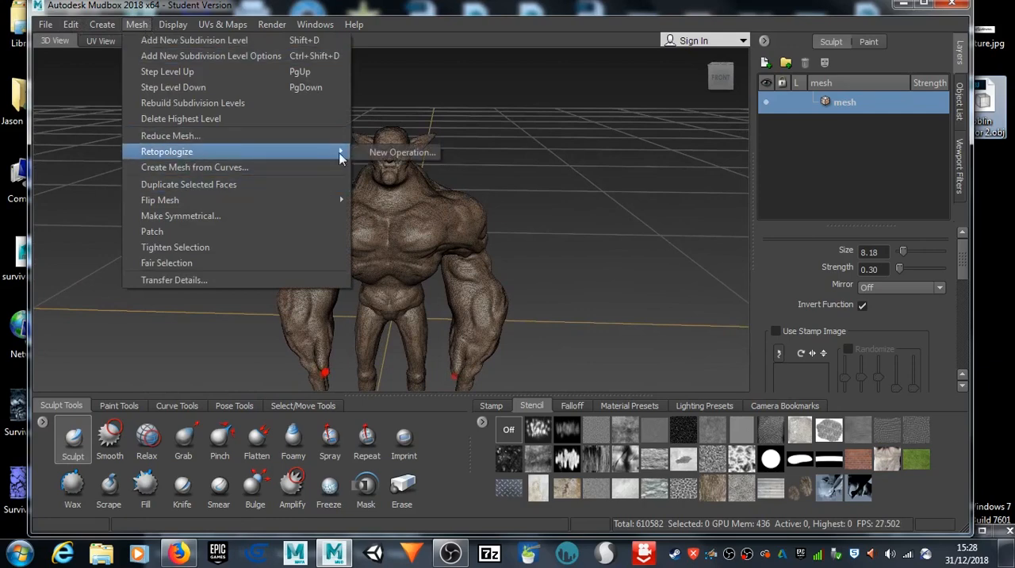
left_click(374, 154)
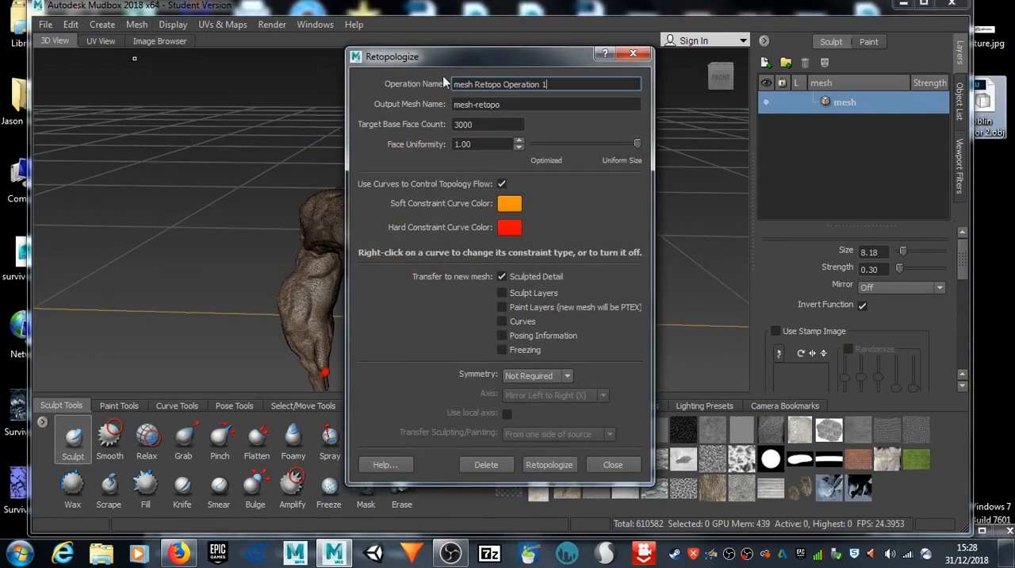
left_click(559, 465)
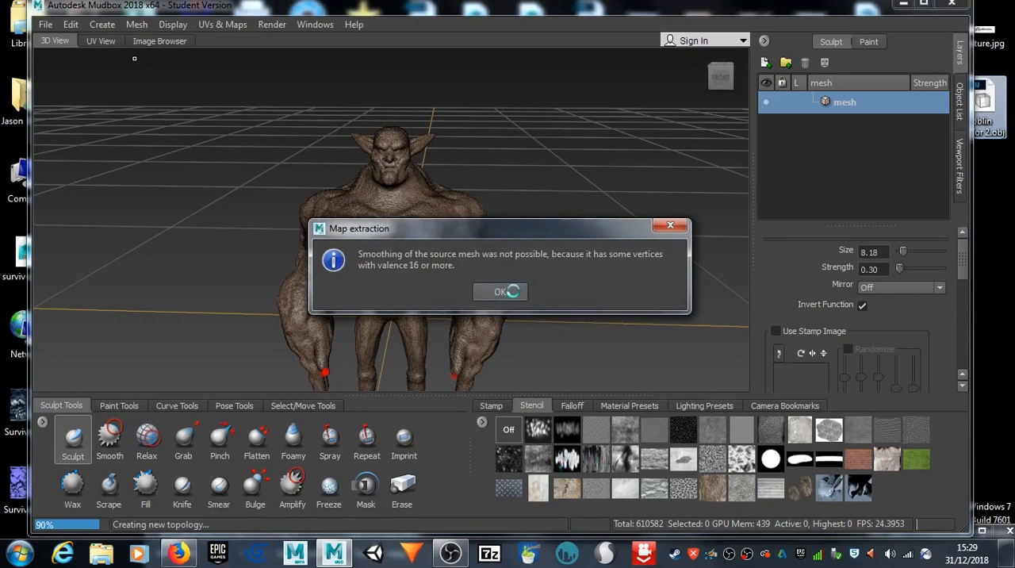
left_click(509, 291)
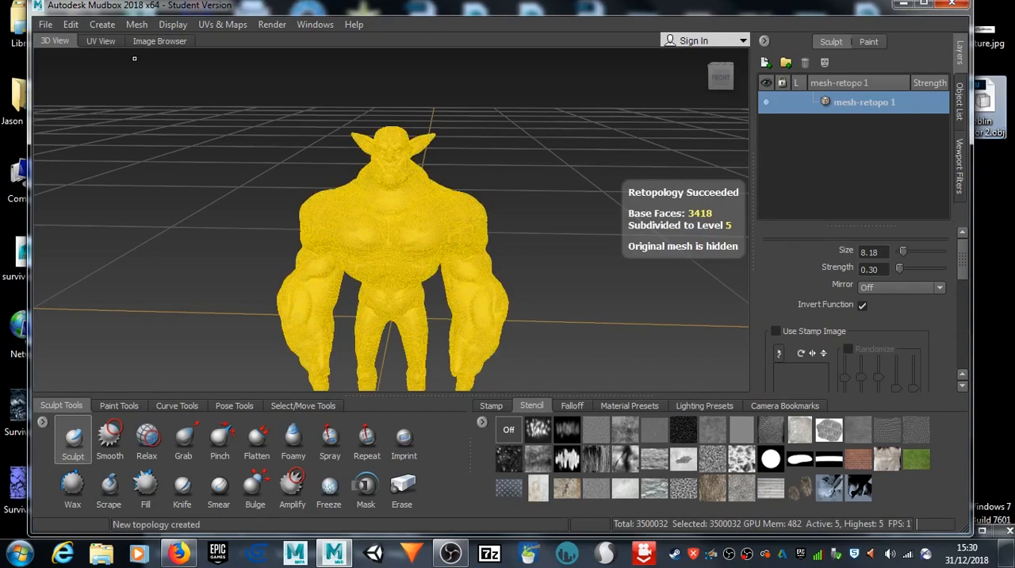
Step: Examine the retopologized goblin's new topology and surface detail from the front, back and sides
right_click_drag(391, 241, 327, 241)
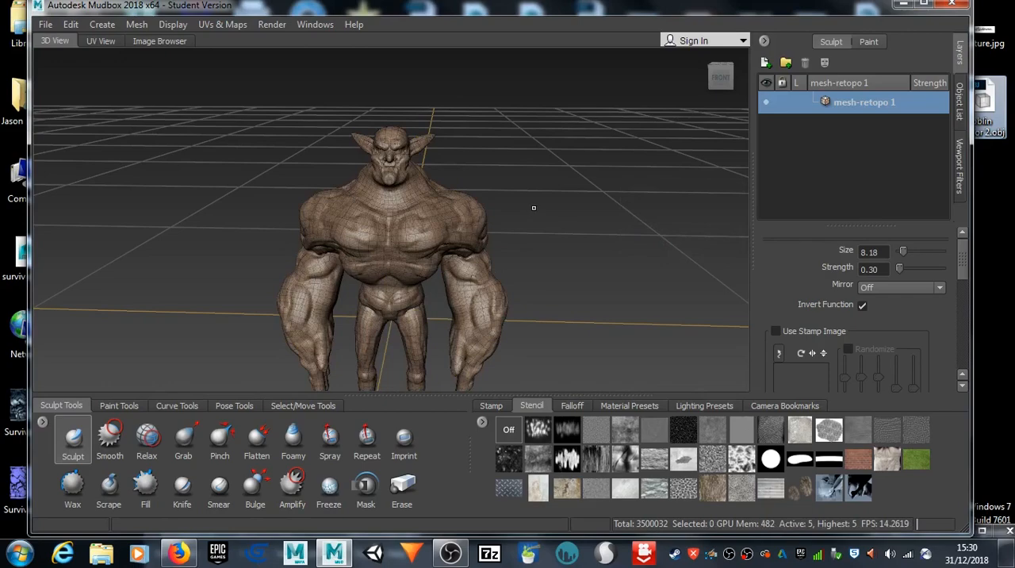
mouse_move(544, 204)
left_mouse_down("alt")
mouse_move(136, 150)
mouse_move(272, 168)
left_mouse_up("alt")
scroll(274, 167, "up", 7)
left_click_drag(452, 232, 567, 274, "alt")
right_click_drag(456, 234, 829, 266, "alt")
right_click_drag(695, 275, 823, 259, "alt")
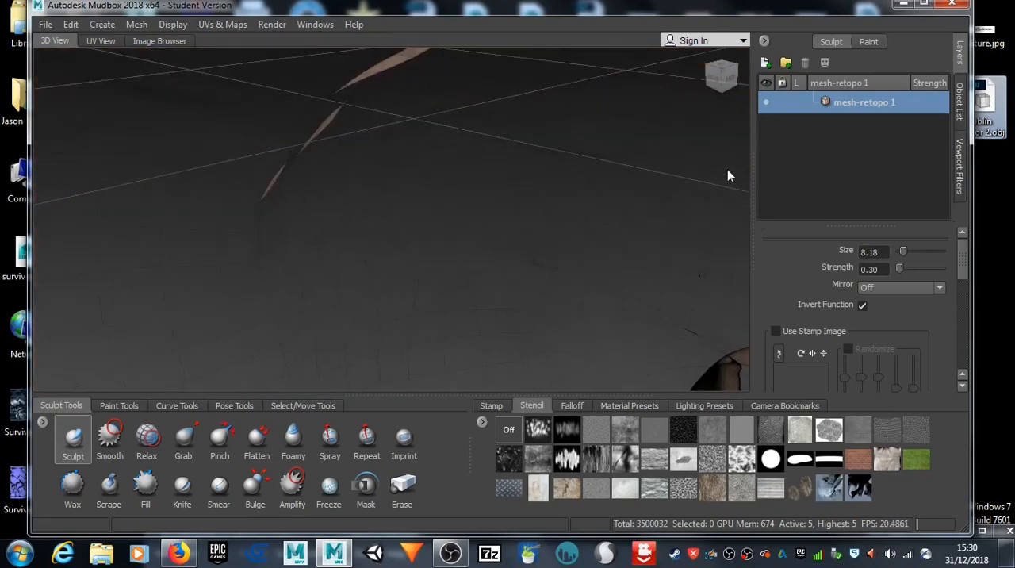
middle_click_drag(561, 226, 483, 119, "alt")
left_click_drag(482, 119, 315, 150, "alt")
right_click_drag(468, 177, 18, 179, "alt")
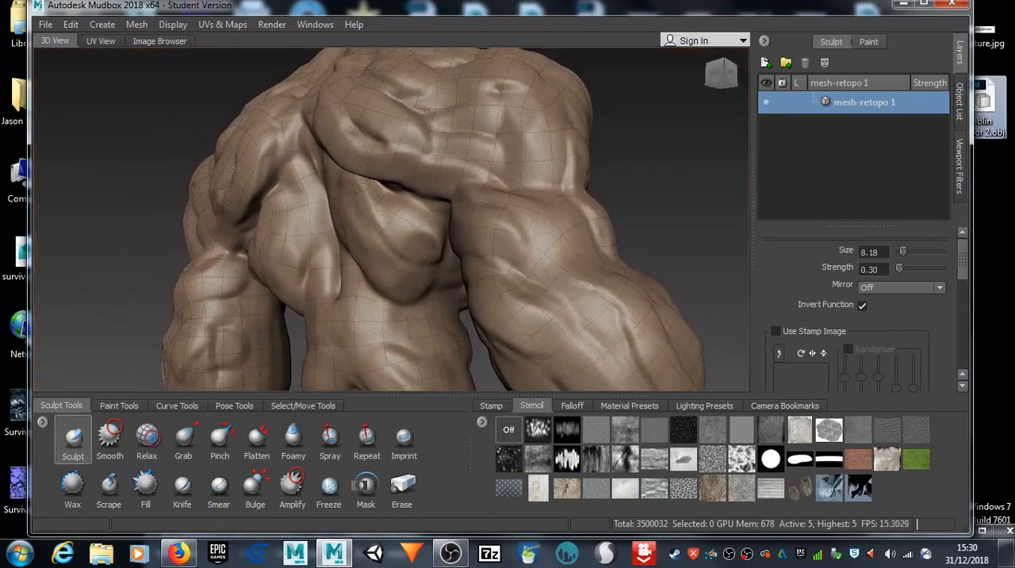
right_click_drag(473, 242, 231, 225, "alt")
mouse_move(230, 224)
left_mouse_down("alt")
mouse_move(143, 212)
mouse_move(299, 214)
left_mouse_up("alt")
right_click_drag(405, 251, 589, 248, "alt")
left_click_drag(590, 248, 554, 251, "alt")
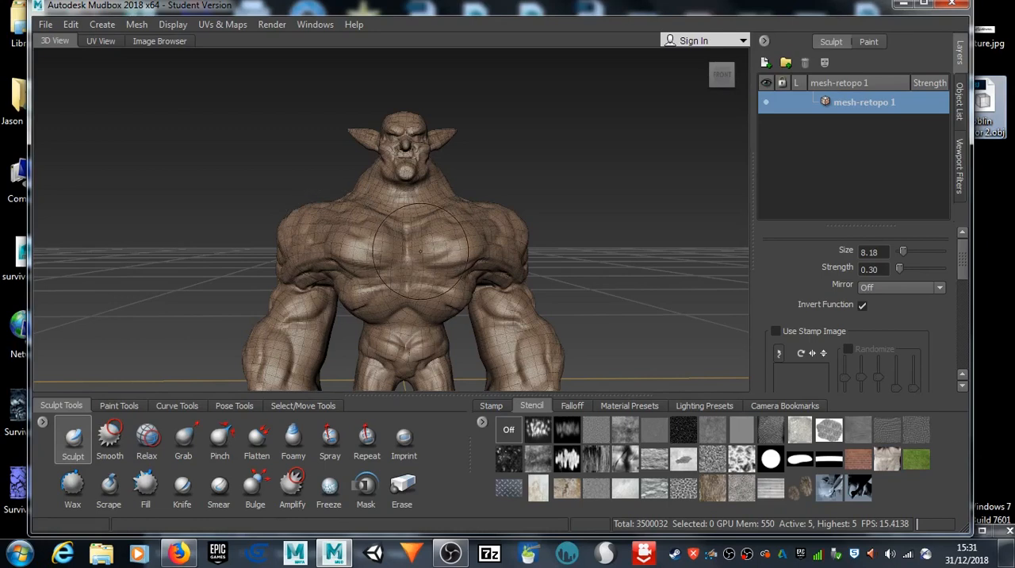
mouse_move(421, 251)
left_mouse_down("alt")
mouse_move(70, 250)
mouse_move(449, 254)
mouse_move(435, 248)
left_mouse_up("alt")
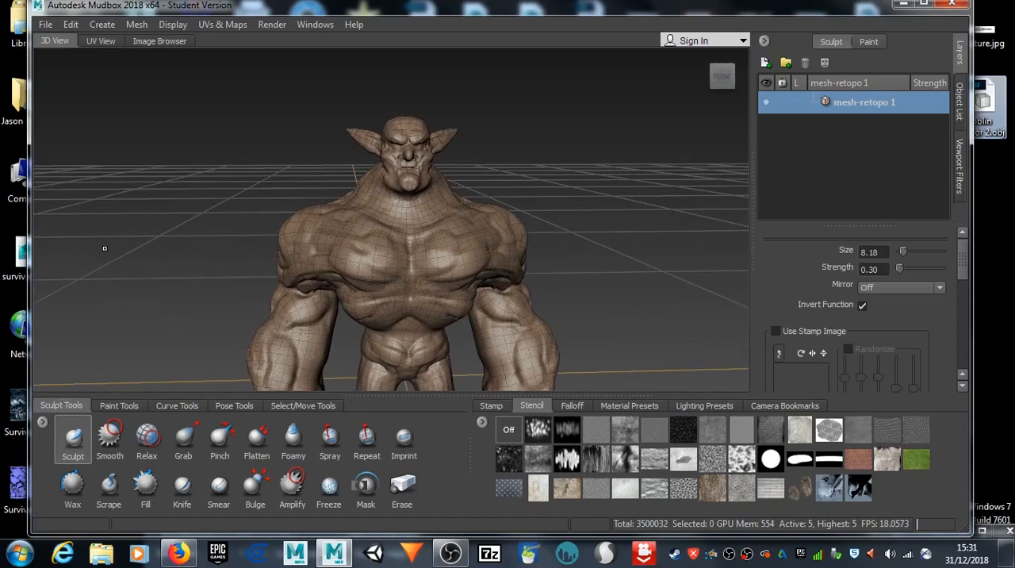
Step: Choose the Paint Brush, start painting on the chest and try to create UVs for the retopologized mesh
left_click(123, 407)
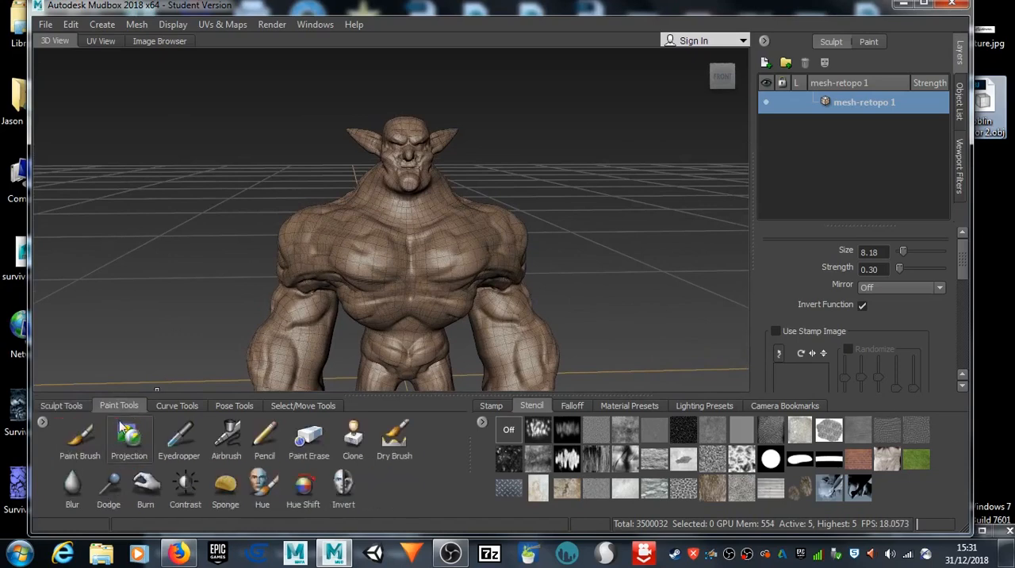
left_click(80, 439)
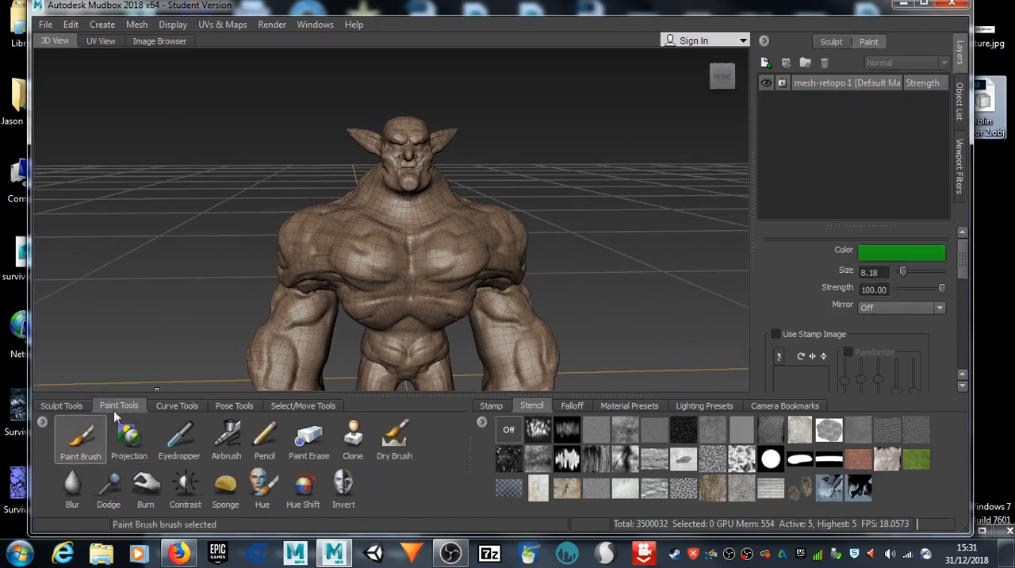
left_click(390, 255)
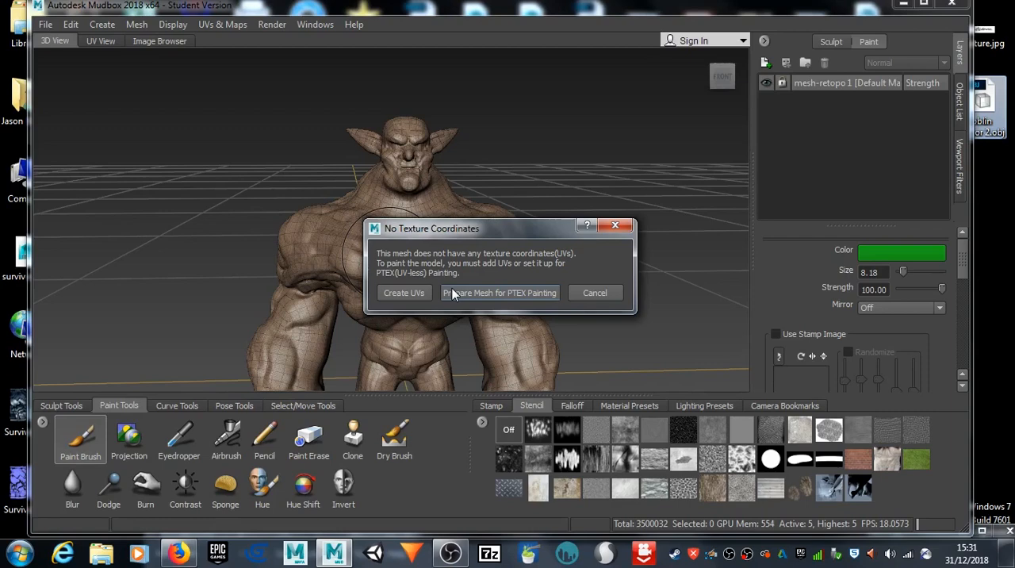
left_click(404, 293)
left_click(595, 292)
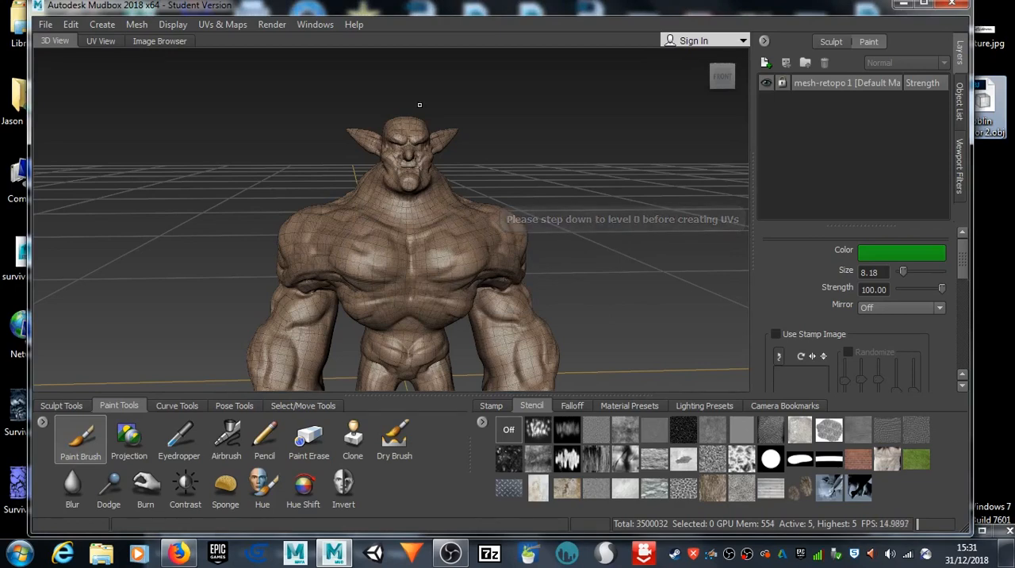
Step: Dismiss the missing texture coordinates dialog and step the retopologized mesh down to subdivision level 0
left_click(131, 24)
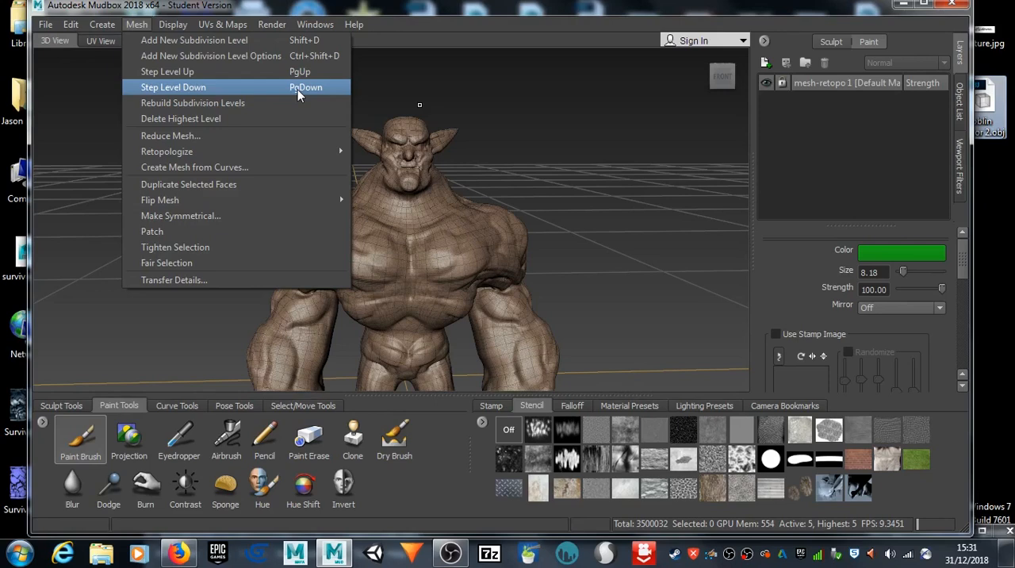
left_click(632, 117)
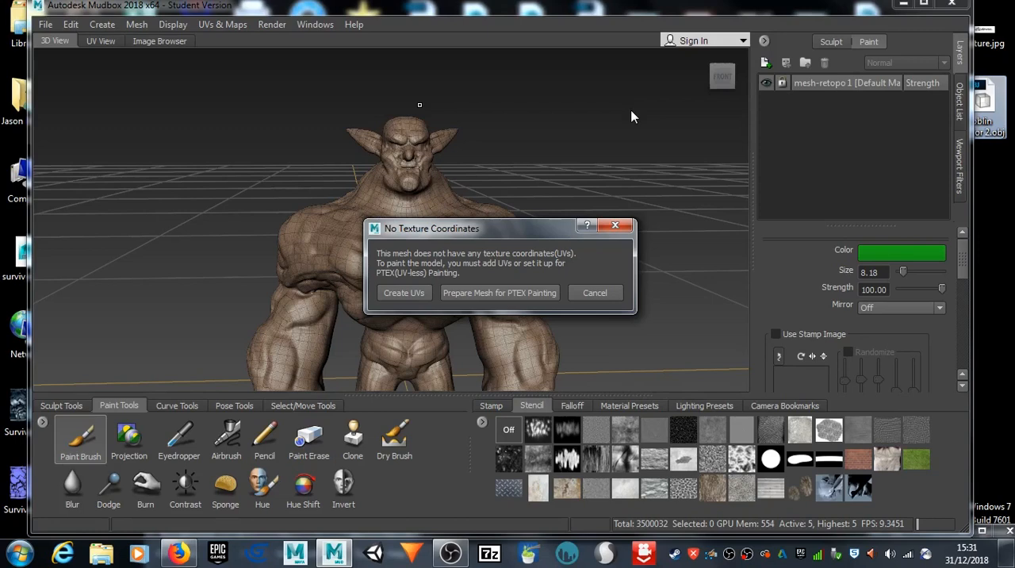
left_click(615, 225)
key("Page_Down")
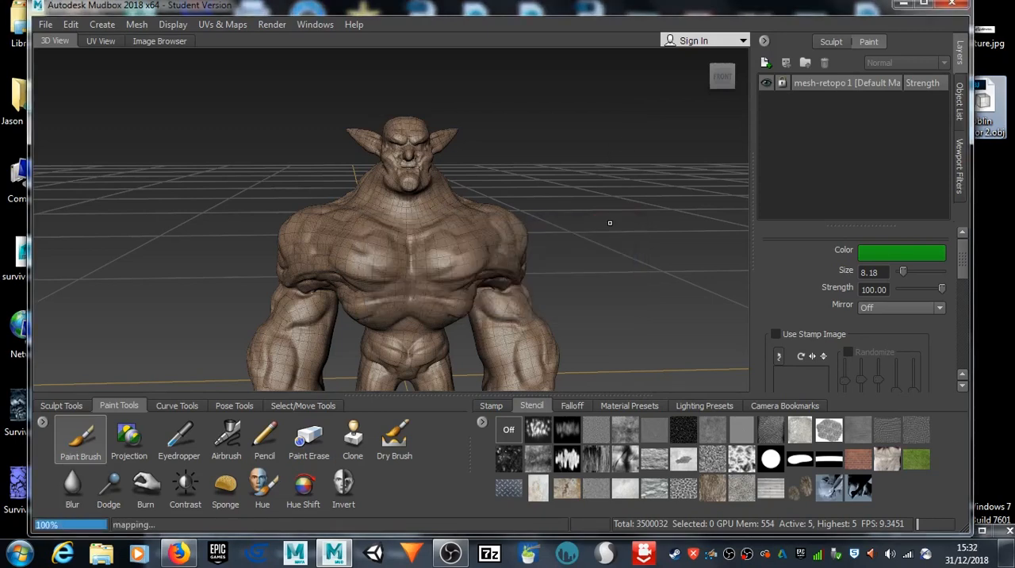
key("Page_Down")
key("Page_Down")
key("Page_Down")
key("Page_Down")
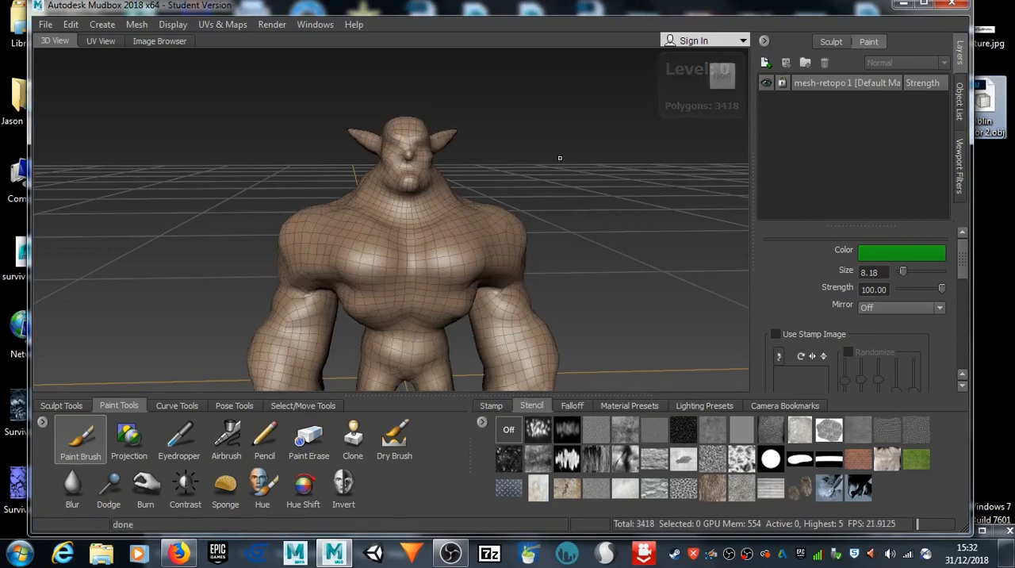
Step: Start painting on the chest and create UVs for the mesh with 1 UV tile
mouse_move(577, 193)
left_mouse_down("alt")
mouse_move(140, 122)
mouse_move(509, 190)
mouse_move(587, 179)
left_mouse_up("alt")
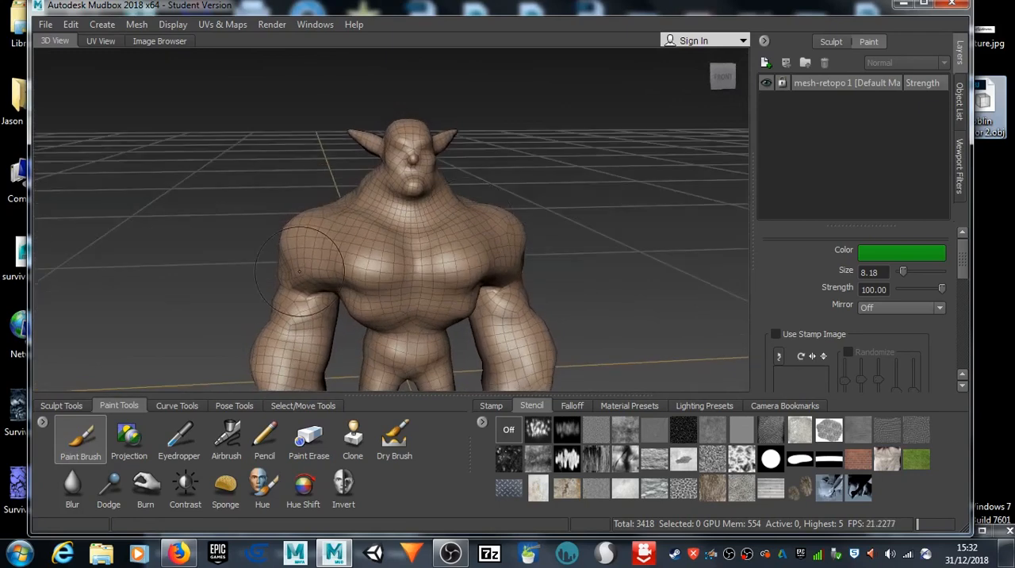
left_click(400, 270)
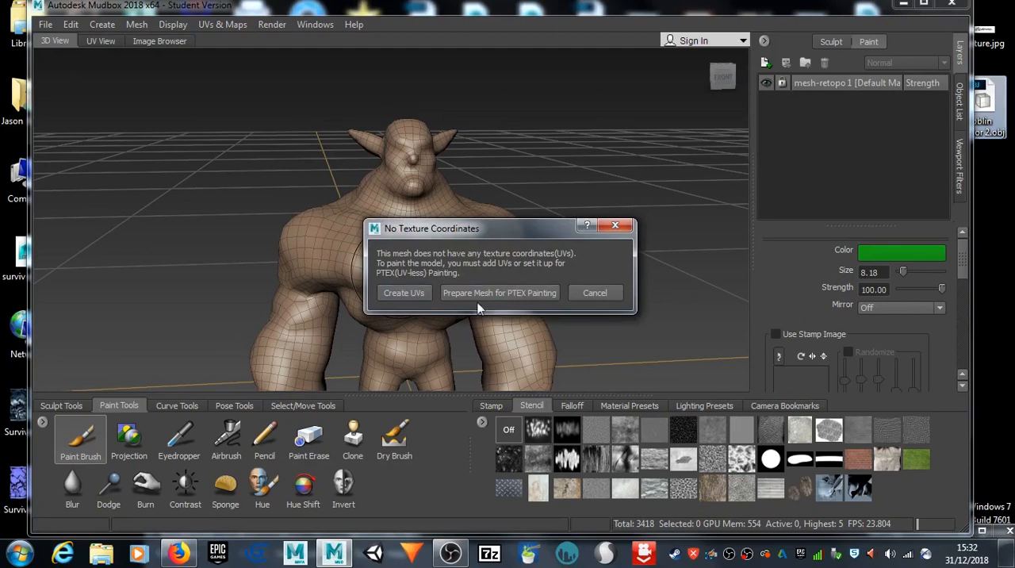
left_click(403, 293)
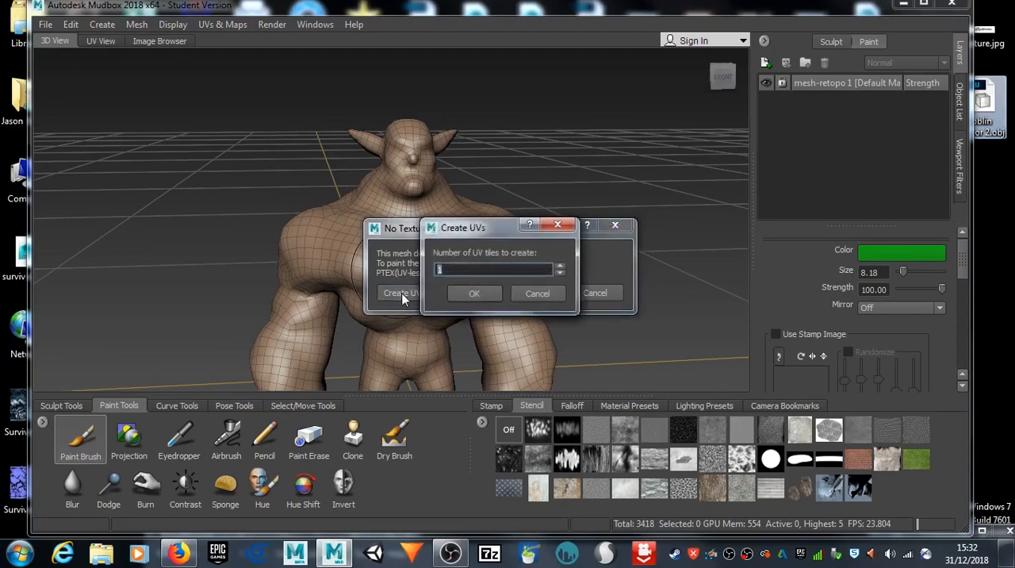
left_click(476, 294)
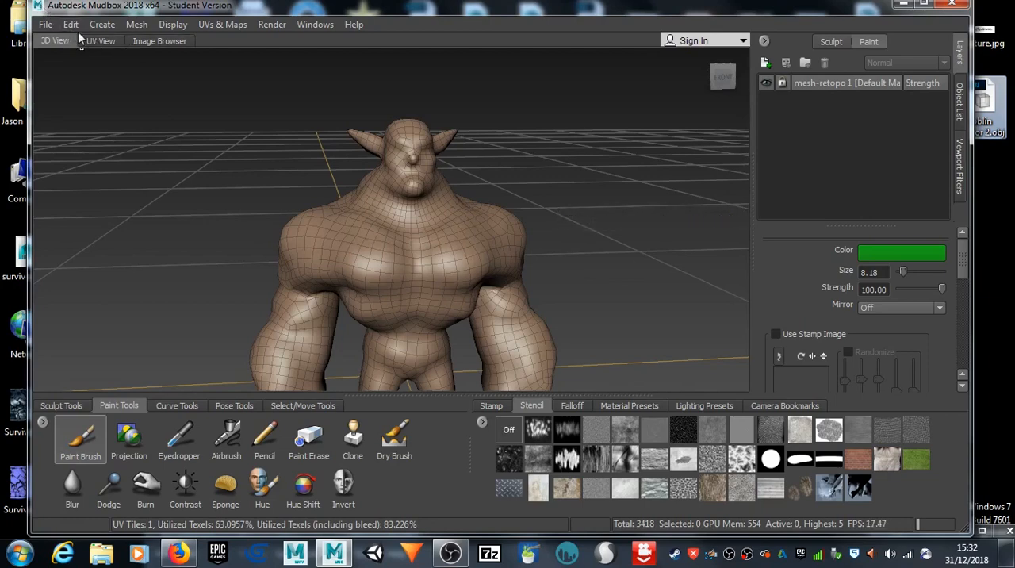
Step: Examine the layout of the generated UVs in the UV view, and return to the 3D view
left_click(100, 41)
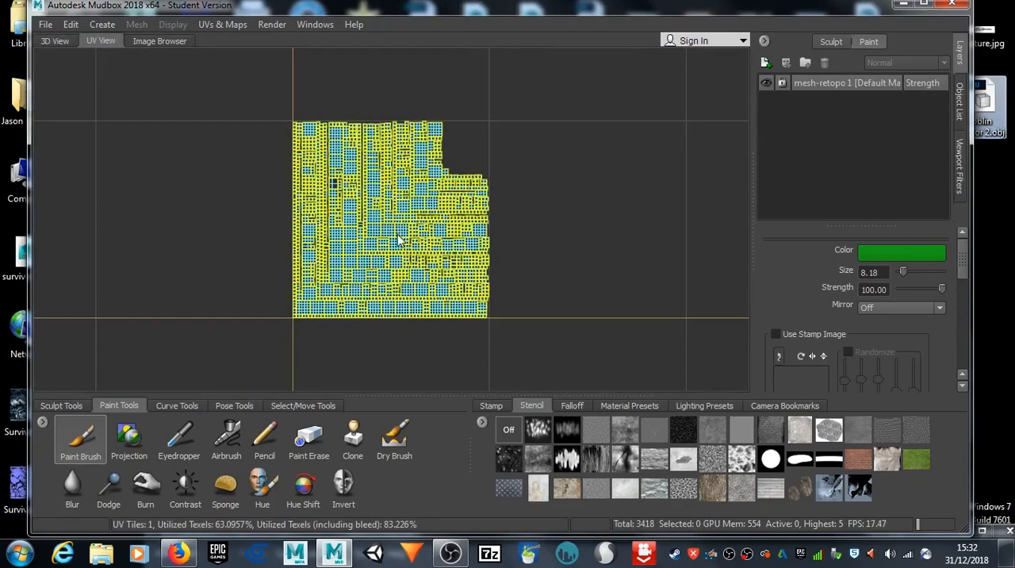
scroll(397, 238, "up", 5)
scroll(397, 234, "down", 4)
scroll(397, 234, "up", 8)
scroll(410, 245, "down", 10)
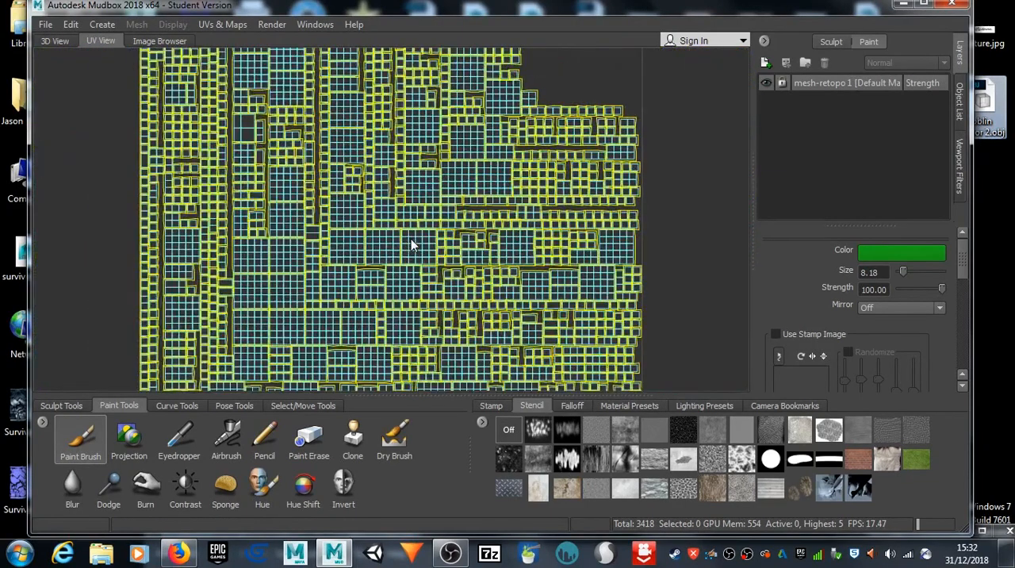
scroll(410, 240, "up", 1)
scroll(261, 162, "up", 3)
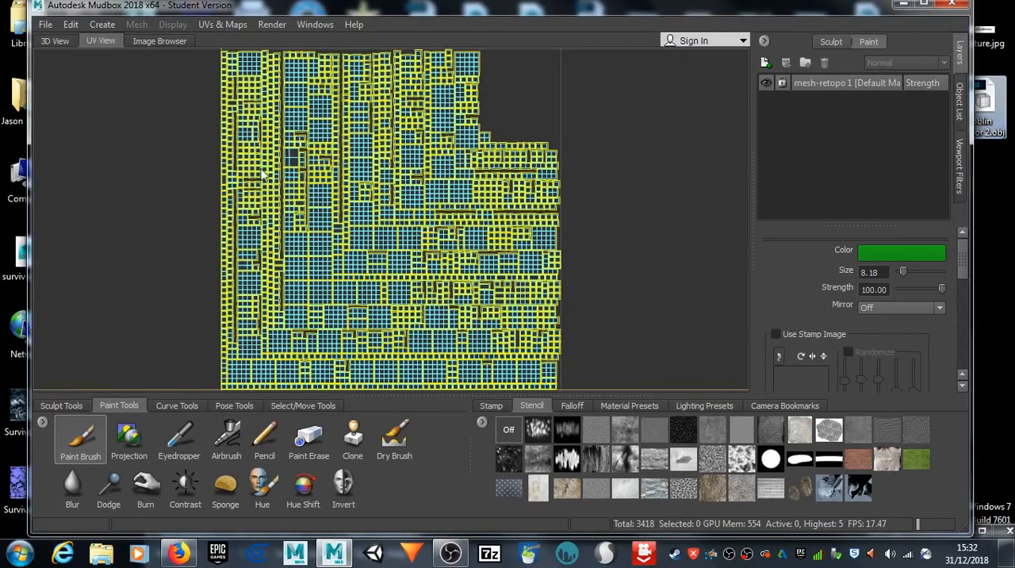
left_click(57, 41)
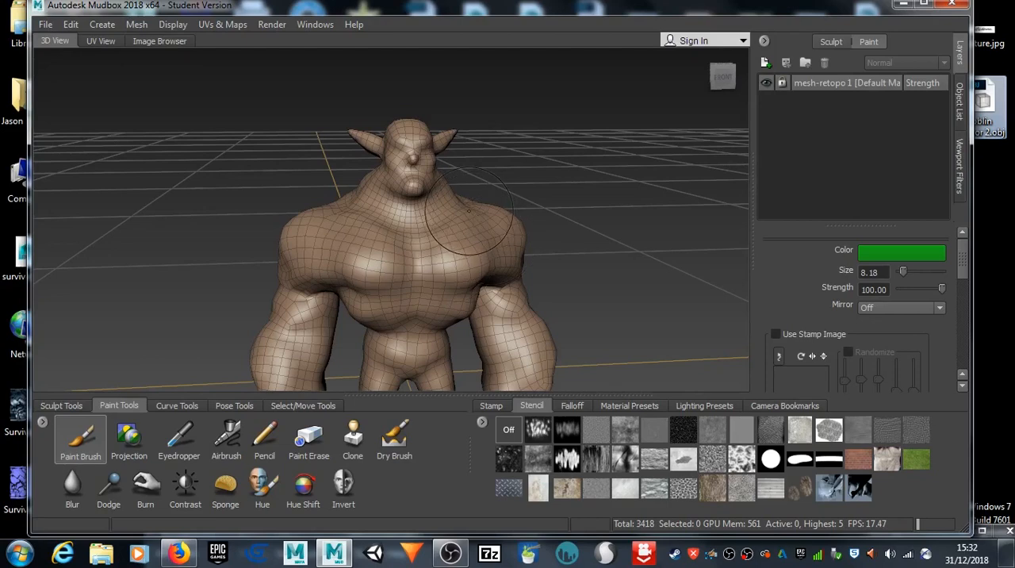
Step: Step the mesh back up to its highest subdivision level, level 5
key("Page_Up")
key("Page_Up")
key("Page_Up")
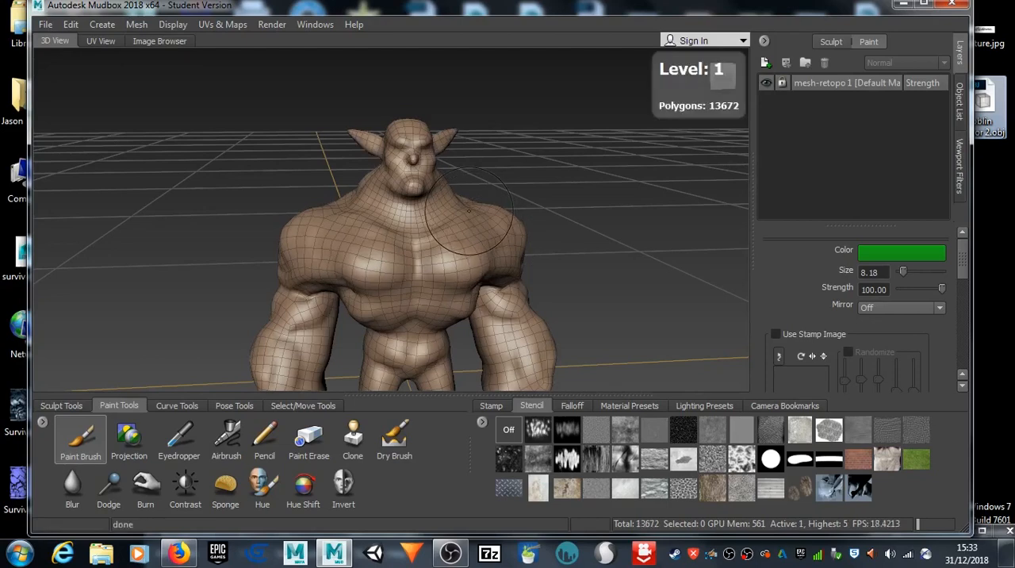
key("Page_Up")
key("Page_Up")
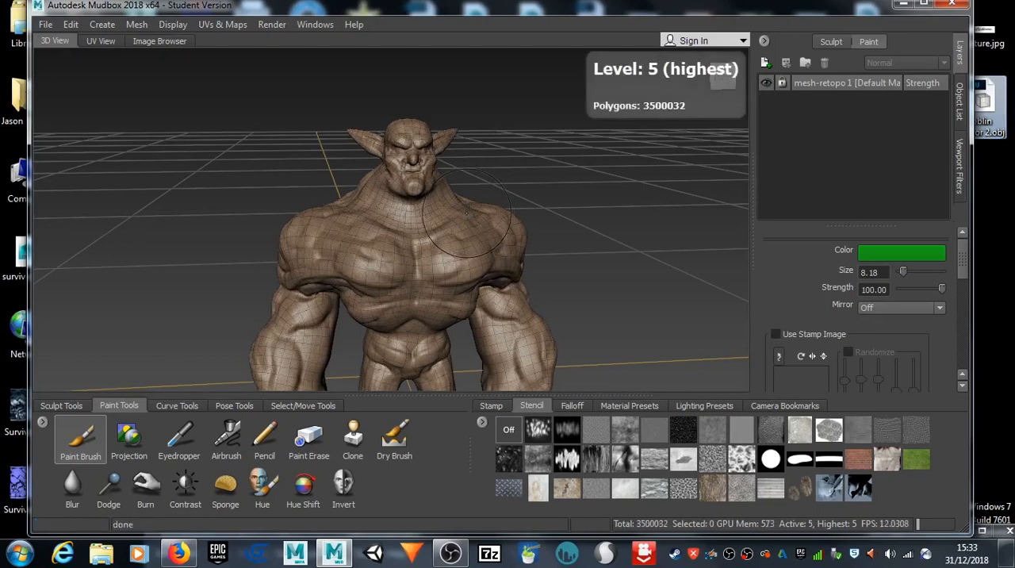
Step: Hide the wireframe display and inspect the smooth high-resolution surface around the goblin's chest and neck
left_click_drag(537, 257, 390, 257, "alt")
scroll(390, 257, "up", 5)
scroll(390, 257, "up", 10)
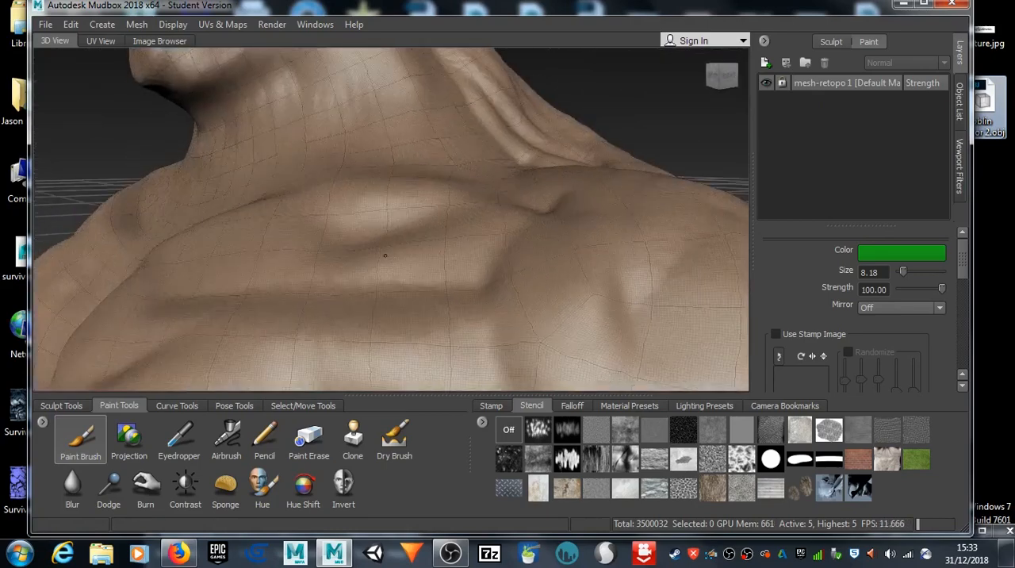
scroll(396, 259, "down", 12)
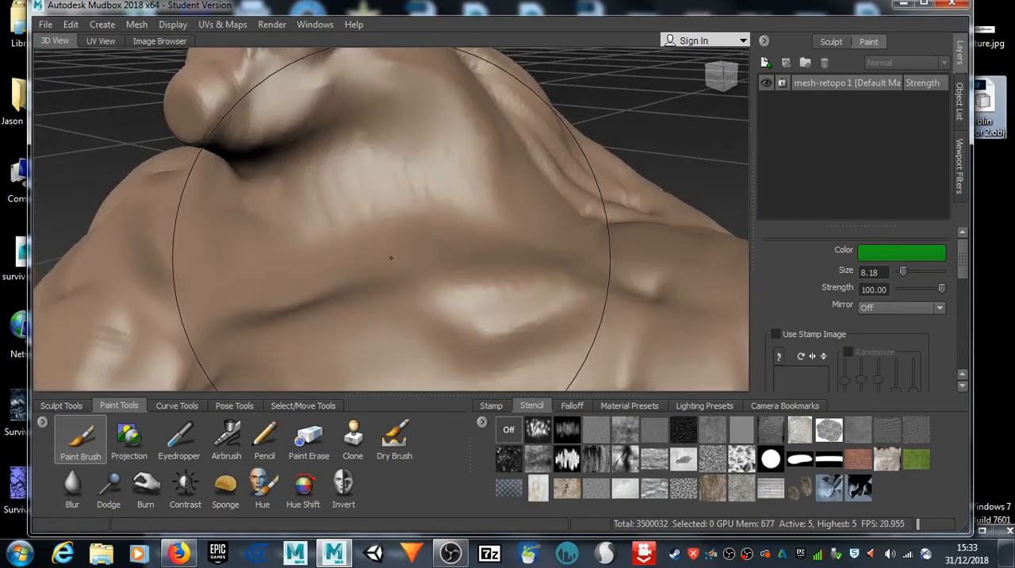
mouse_move(401, 276)
left_mouse_down("alt")
mouse_move(471, 206)
mouse_move(414, 257)
mouse_move(491, 234)
mouse_move(455, 244)
mouse_move(237, 198)
mouse_move(343, 224)
mouse_move(306, 154)
mouse_move(352, 186)
mouse_move(539, 190)
mouse_move(532, 163)
mouse_move(516, 187)
mouse_move(329, 223)
left_mouse_up("alt")
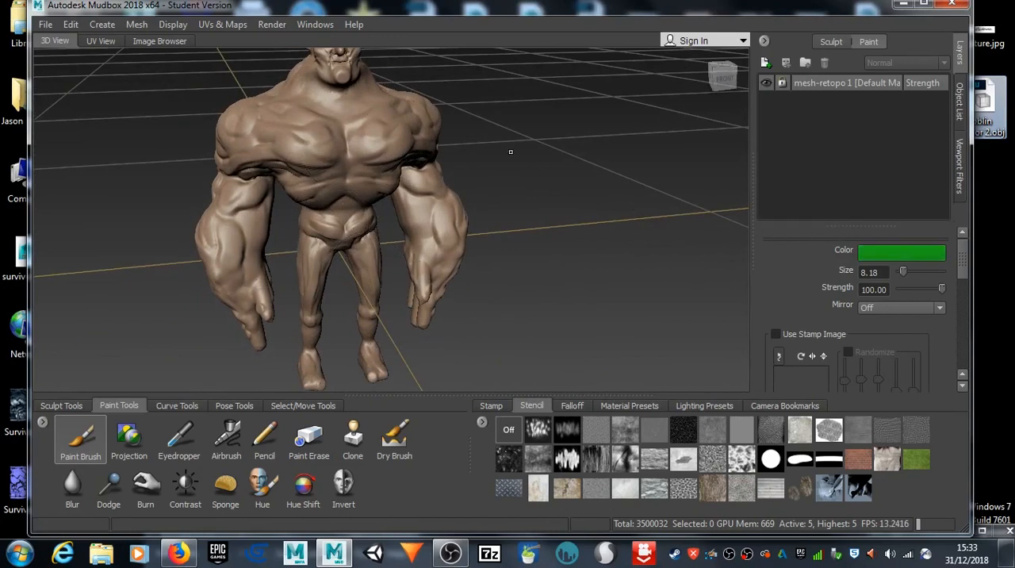
Step: Create a paint layer named Goblin Skin at size 2048, saved as Targa [8 bit, RGBA] in the Diffuse channel
left_click(330, 147)
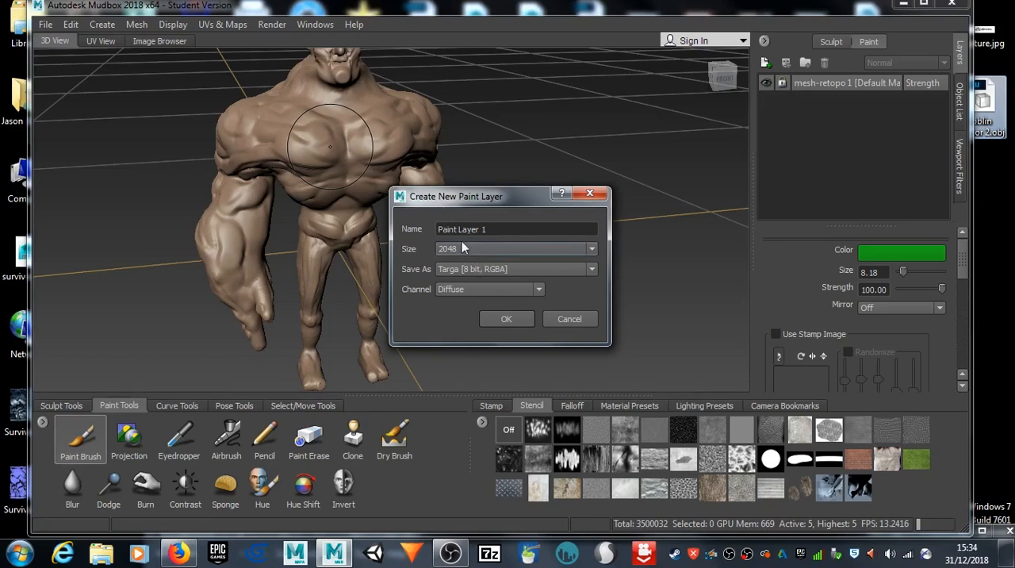
left_click_drag(525, 231, 431, 219)
type("Goblin Skin")
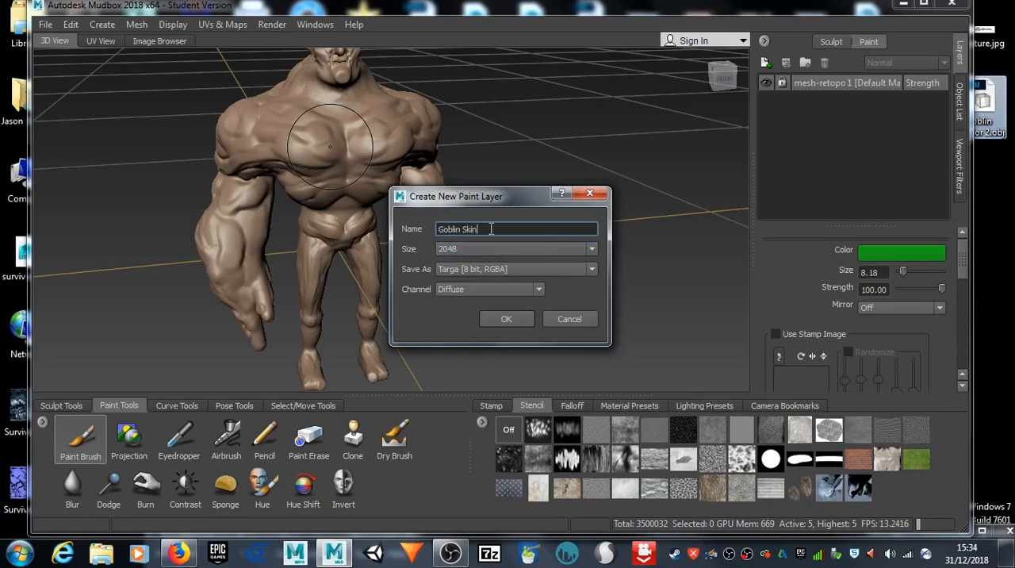
left_click(589, 249)
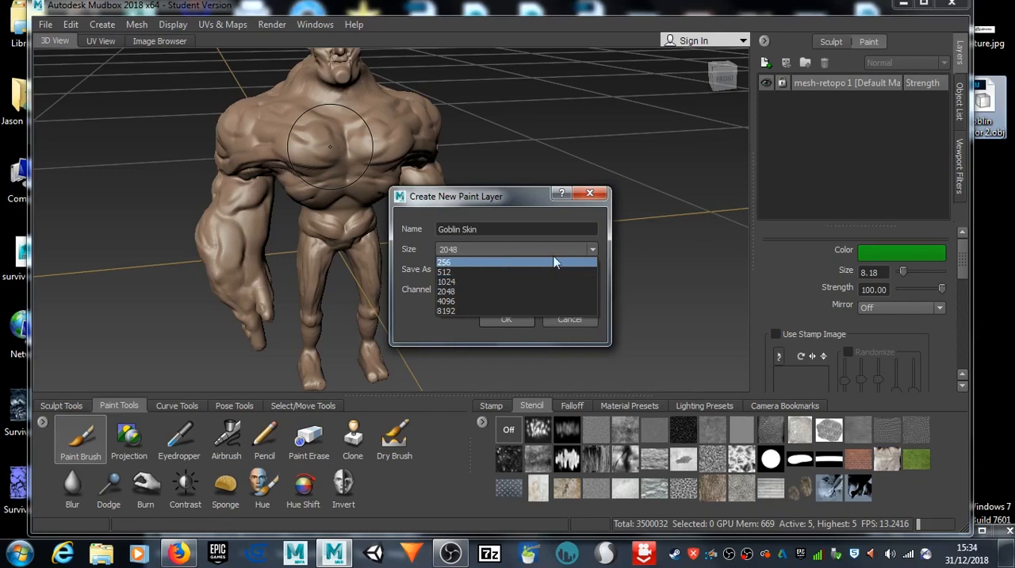
left_click(481, 290)
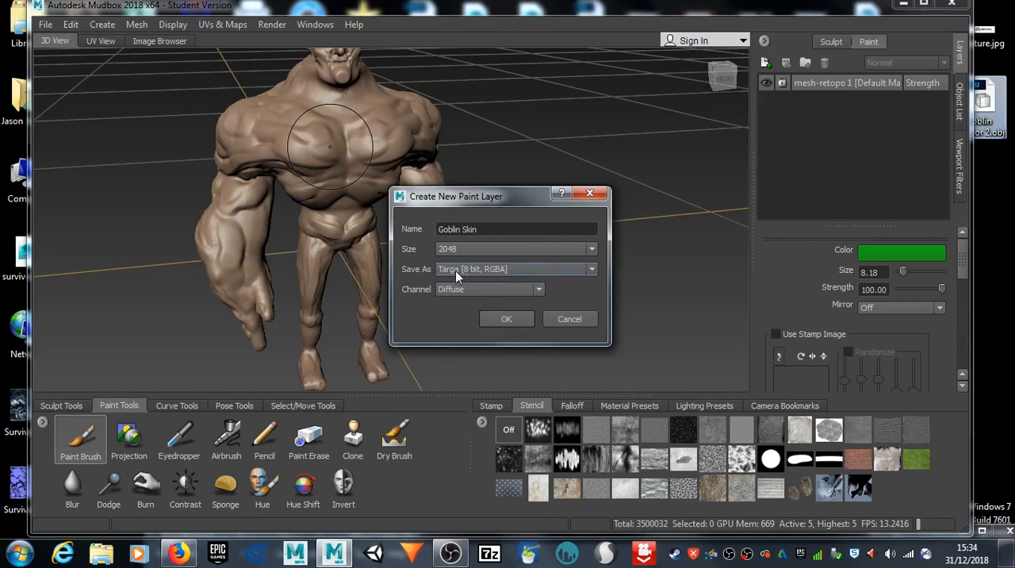
left_click(595, 269)
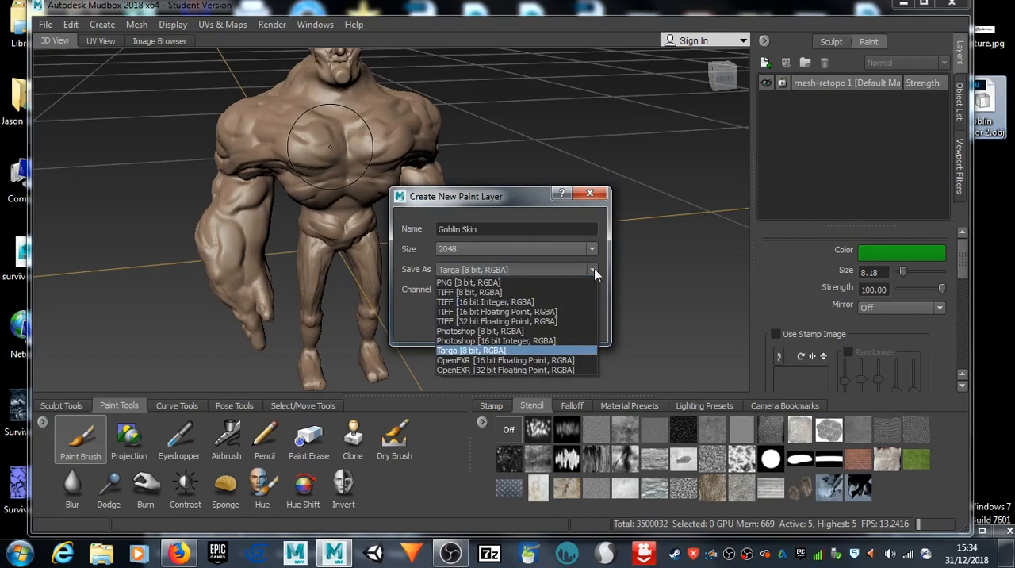
left_click(569, 268)
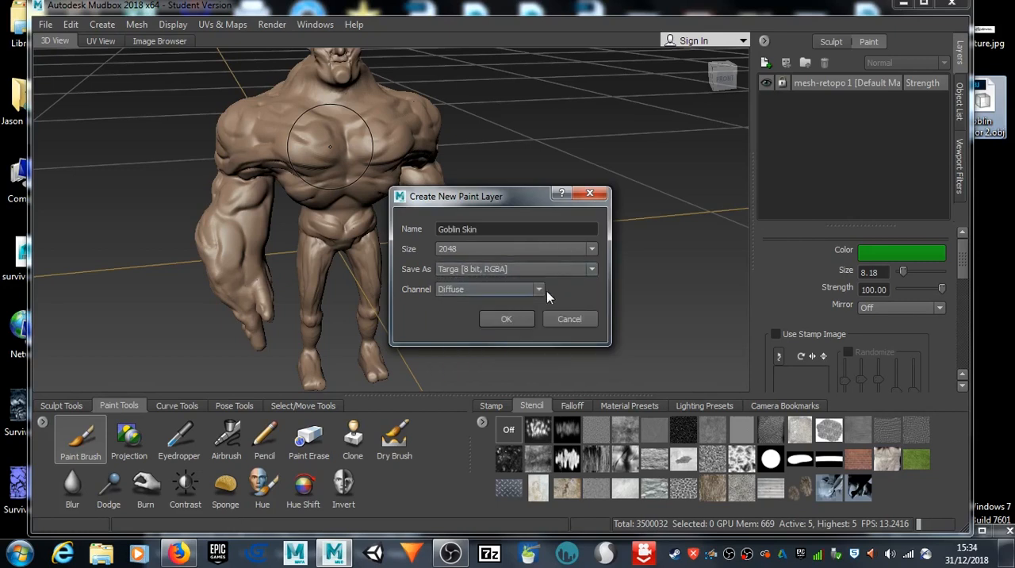
left_click(508, 319)
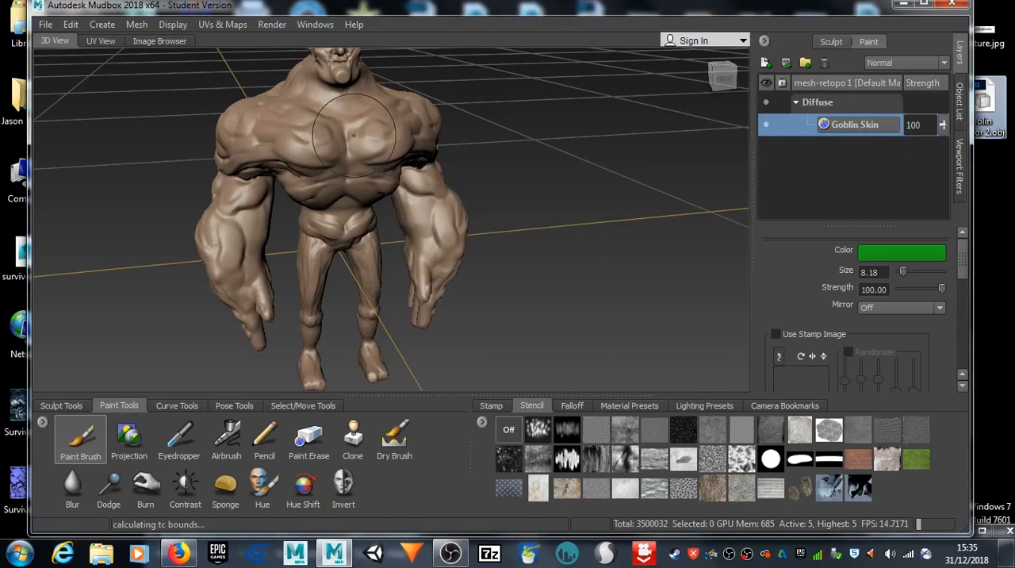
Step: Paint bright green over the goblin's chest, face and one arm on the Goblin Skin layer
mouse_move(357, 159)
left_mouse_down()
mouse_move(294, 127)
mouse_move(291, 82)
mouse_move(234, 151)
mouse_move(397, 182)
mouse_move(389, 111)
mouse_move(341, 60)
left_mouse_up()
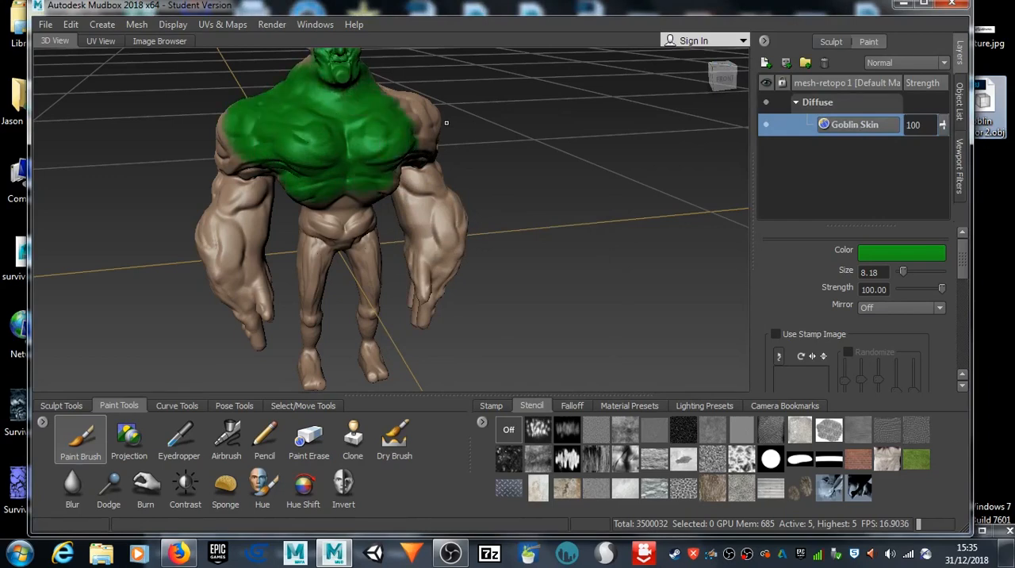
mouse_move(448, 123)
left_mouse_down("alt")
mouse_move(453, 151)
mouse_move(457, 119)
left_mouse_up("alt")
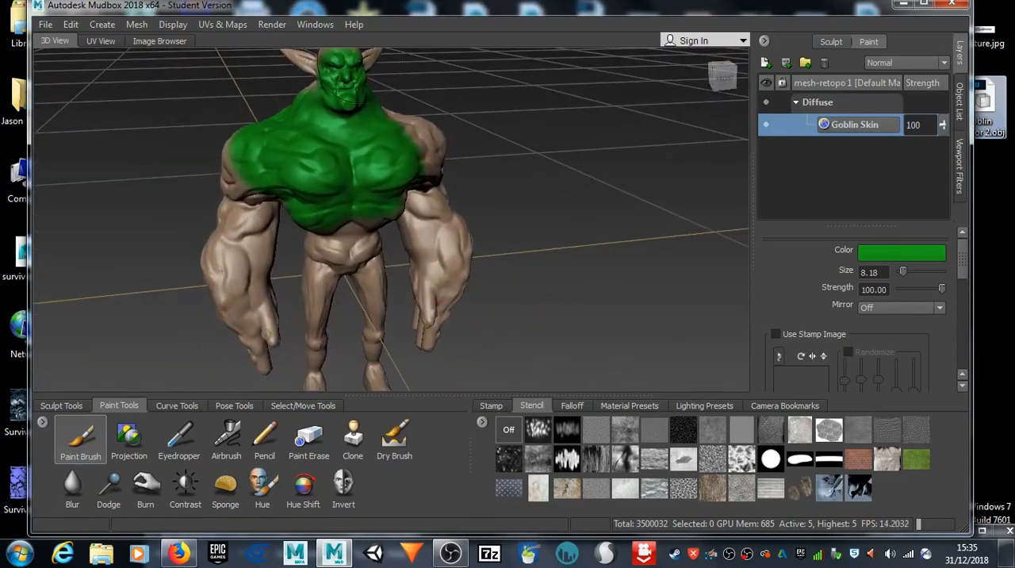
mouse_move(429, 159)
left_mouse_down()
mouse_move(433, 206)
mouse_move(456, 246)
left_mouse_up()
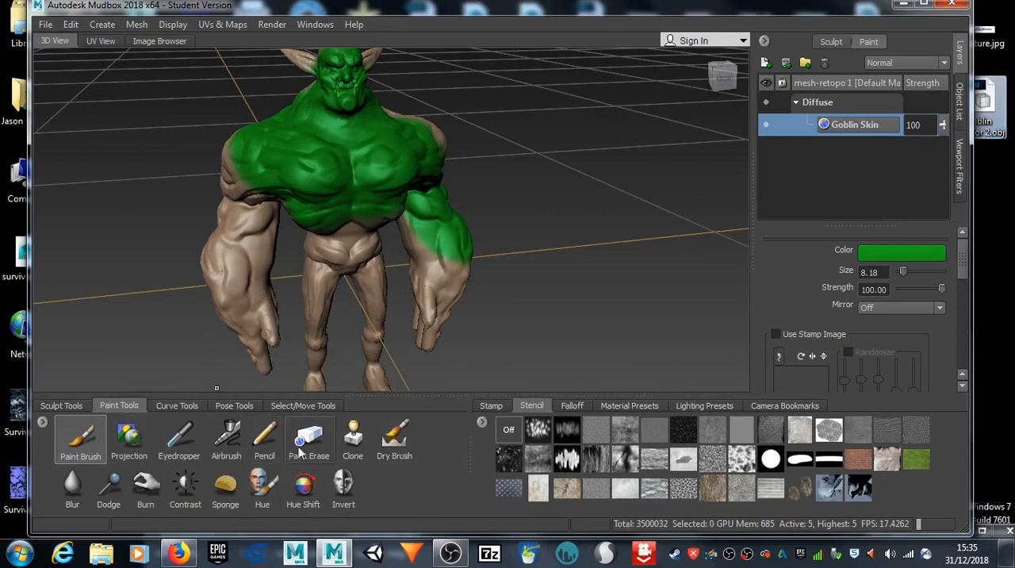
Step: Set the Paint Brush color to a dark, muted green and flood the Goblin Skin paint layer with it
scroll(829, 347, "down", 5)
scroll(828, 347, "up", 5)
left_click(938, 256)
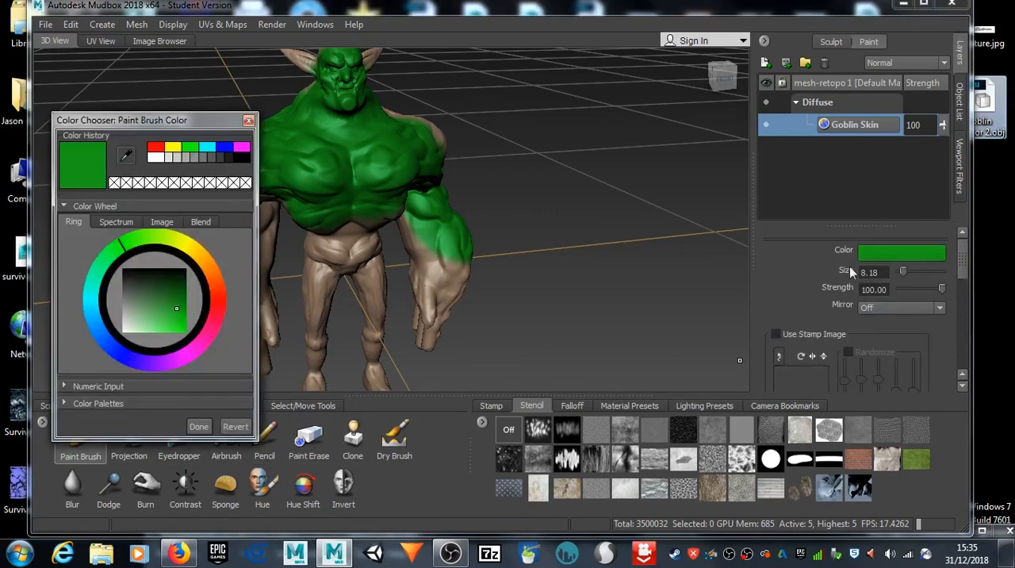
left_click_drag(162, 281, 134, 299)
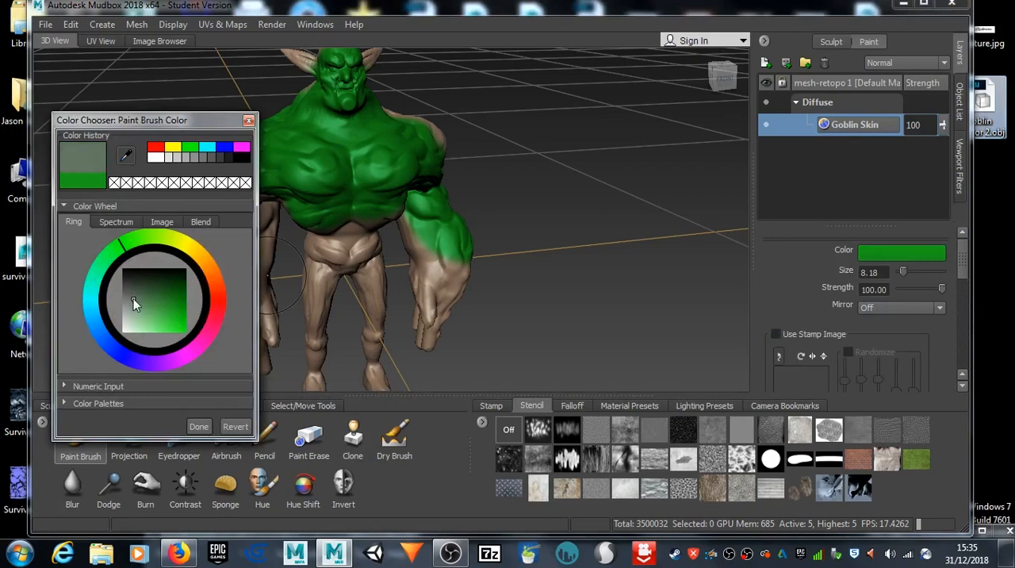
left_click(198, 427)
left_click(137, 293)
left_click(198, 426)
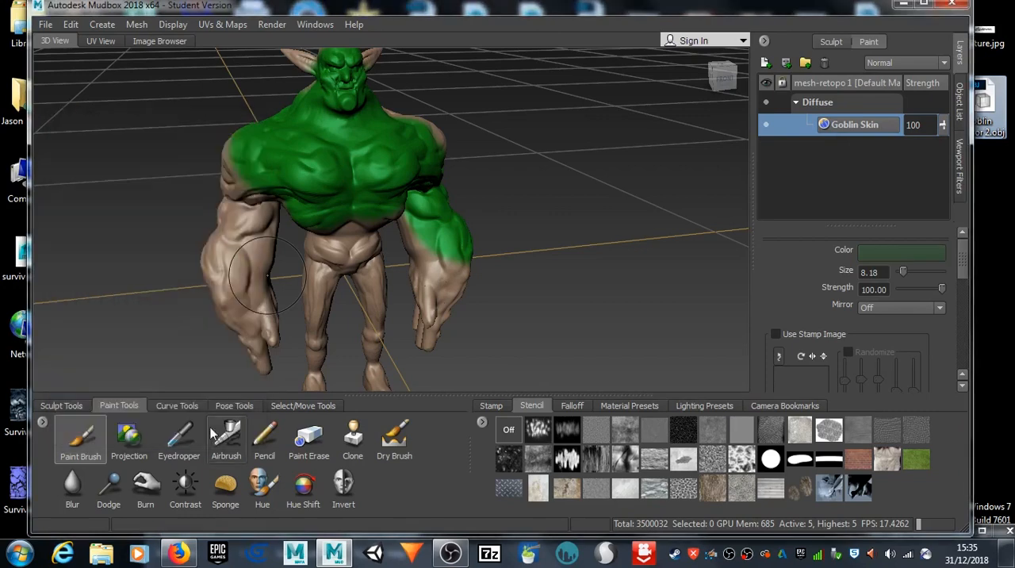
scroll(870, 363, "down", 5)
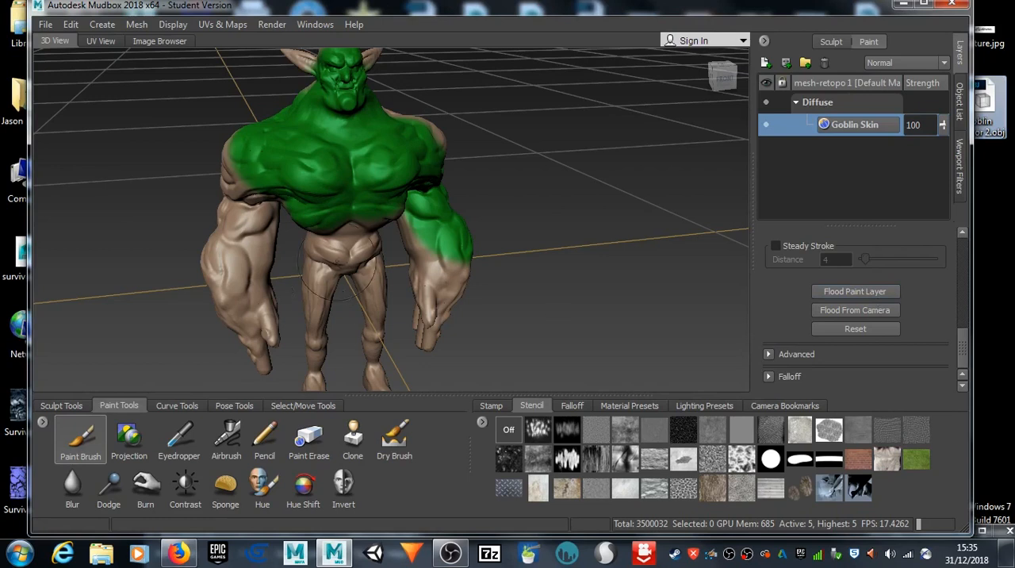
left_click(866, 292)
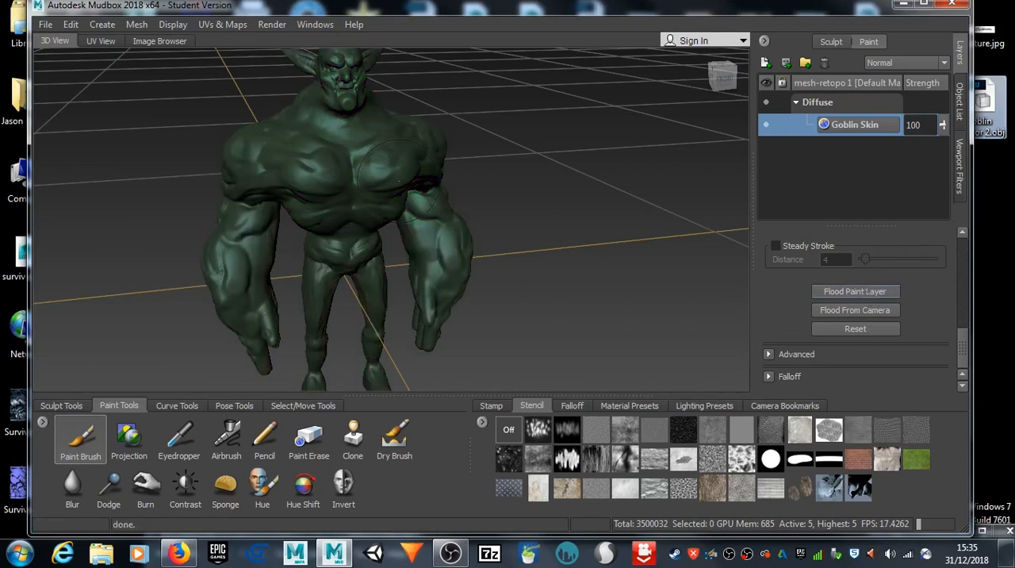
Step: Examine the flooded green skin on the goblin's head, ears and torso from several angles
left_click_drag(594, 176, 333, 194, "alt")
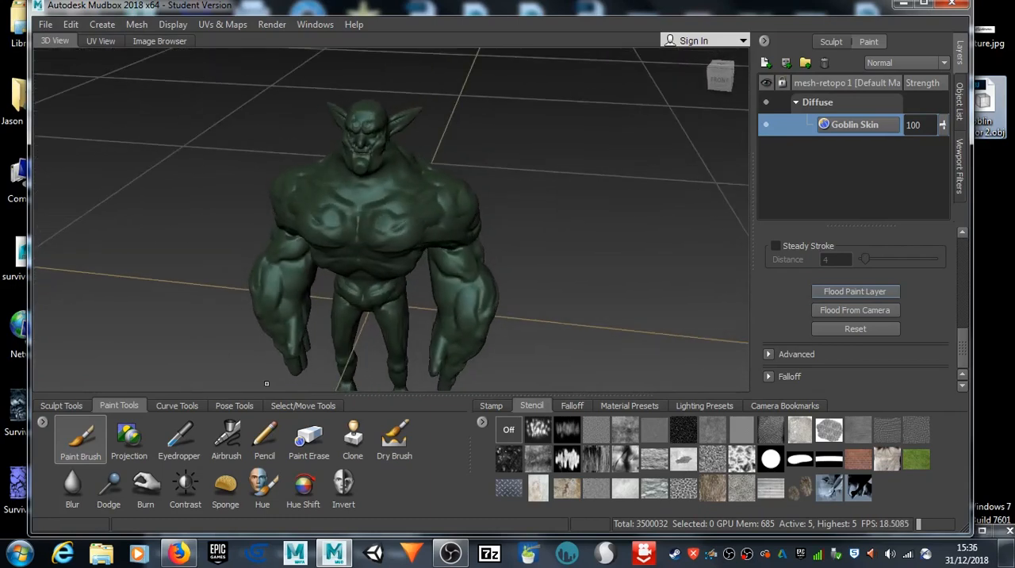
scroll(309, 291, "up", 2)
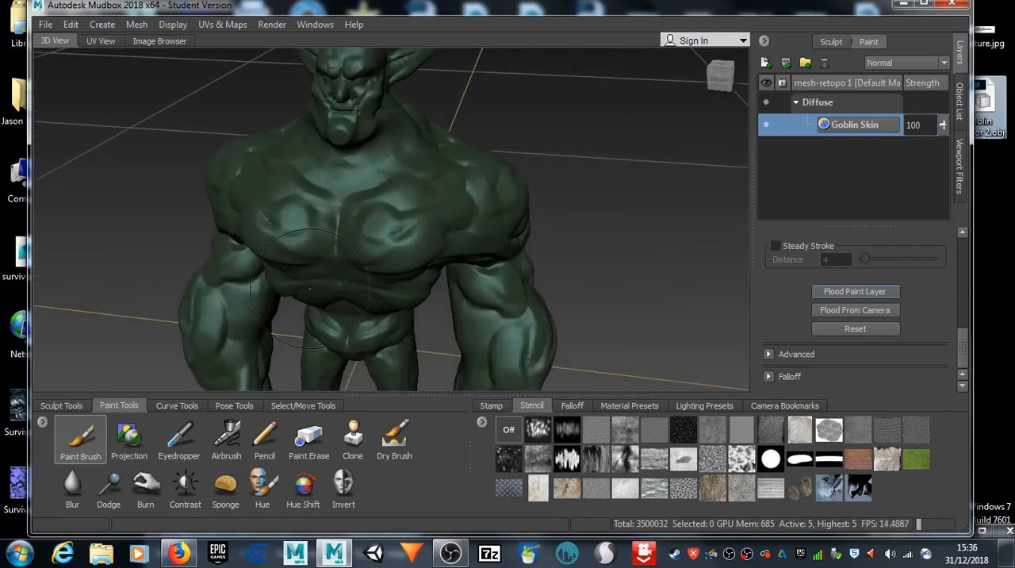
scroll(309, 290, "up", 3)
middle_click_drag(310, 291, 367, 381, "alt")
left_click_drag(368, 380, 364, 294, "alt")
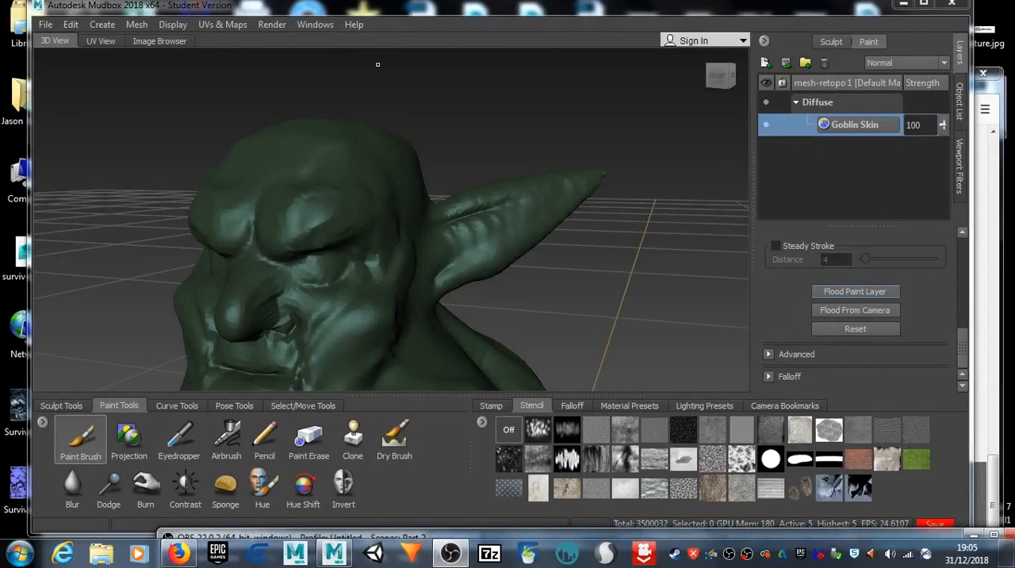
left_click_drag(378, 10, 367, 10)
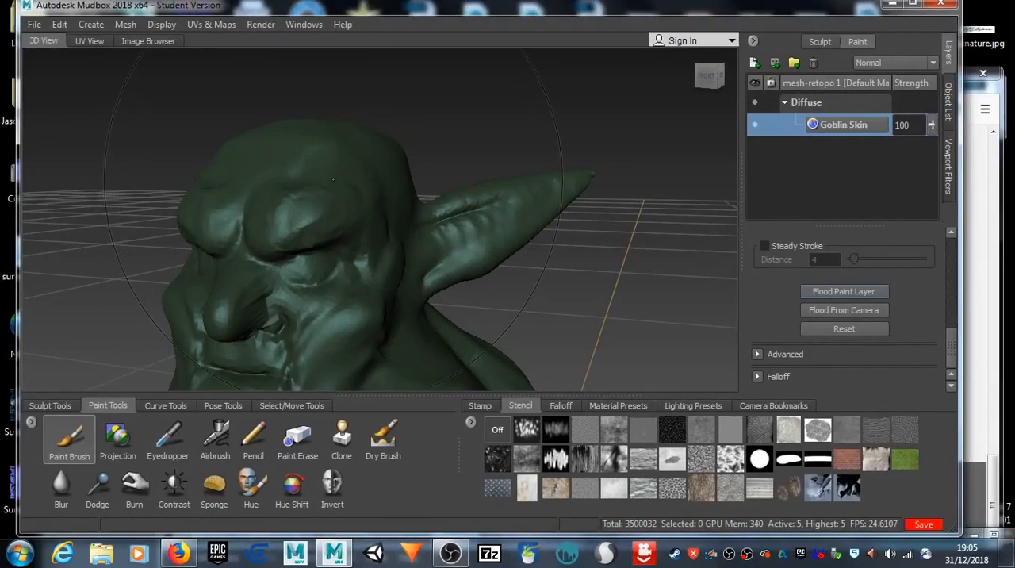
mouse_move(328, 193)
left_mouse_down("alt")
mouse_move(382, 226)
mouse_move(416, 205)
left_mouse_up("alt")
right_click_drag(416, 205, 375, 205, "alt")
middle_click_drag(376, 204, 517, 70, "alt")
right_click_drag(517, 70, 428, 205, "alt")
left_click_drag(428, 204, 371, 186, "alt")
mouse_move(417, 260)
left_mouse_down("alt")
mouse_move(337, 254)
mouse_move(502, 233)
mouse_move(450, 262)
mouse_move(363, 237)
mouse_move(530, 243)
mouse_move(357, 234)
mouse_move(349, 201)
left_mouse_up("alt")
right_click_drag(349, 202, 583, 217, "alt")
left_click_drag(583, 217, 693, 292, "alt")
left_click_drag(327, 181, 328, 226)
mouse_move(429, 238)
left_mouse_down("alt")
mouse_move(357, 217)
mouse_move(335, 179)
mouse_move(342, 205)
mouse_move(388, 258)
mouse_move(338, 218)
mouse_move(360, 243)
mouse_move(570, 102)
left_mouse_up("alt")
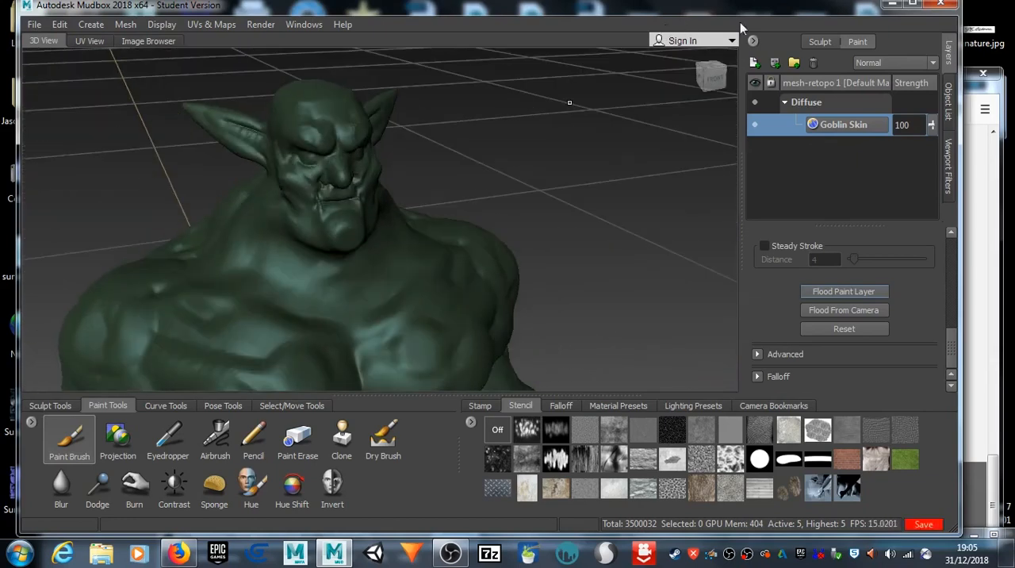
Step: Maximize the window and enlarge the 3D viewport by shrinking the tool trays to a single row
left_click(920, 7)
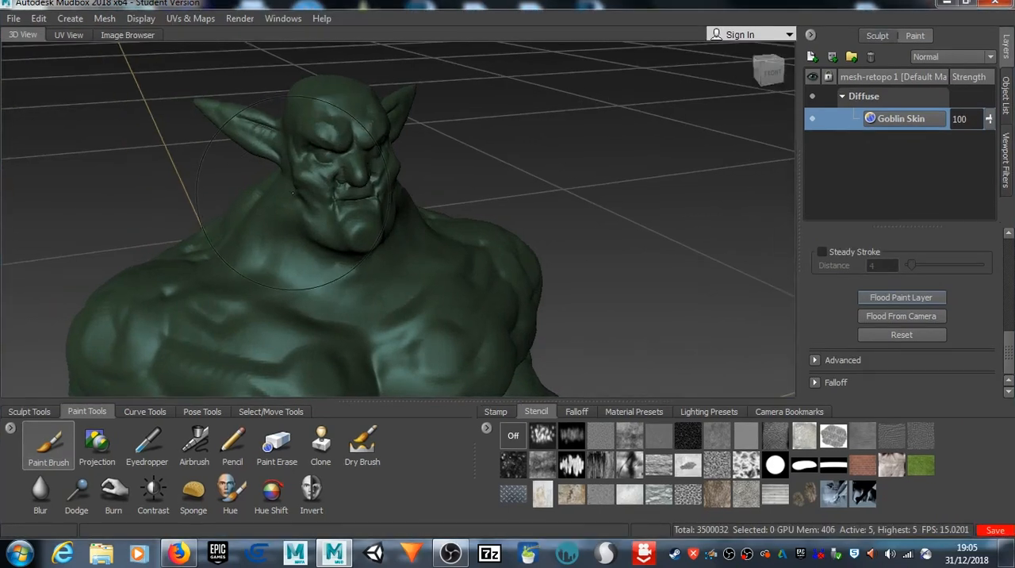
left_click_drag(424, 401, 426, 447)
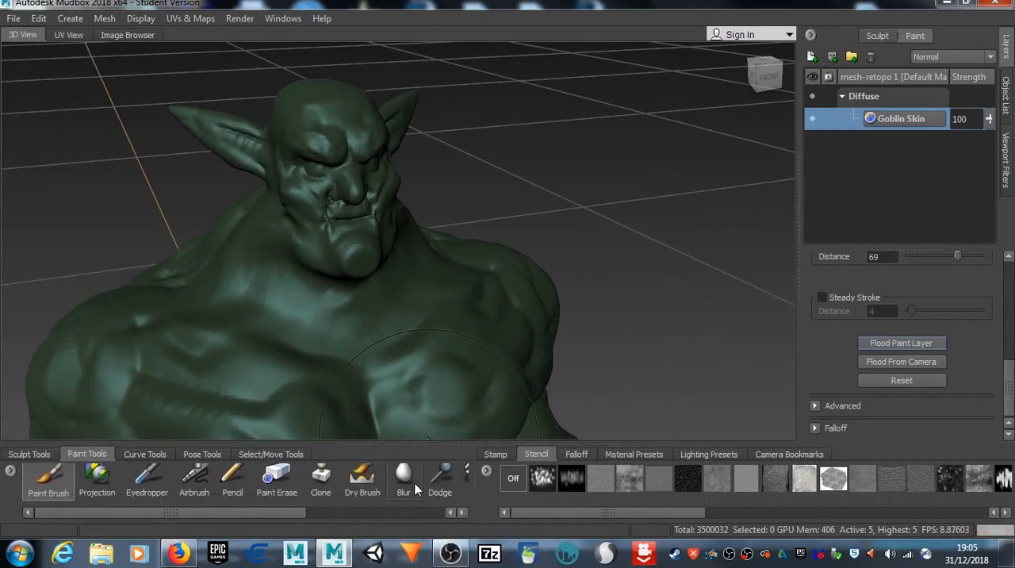
left_click_drag(295, 204, 346, 208, "alt")
middle_click_drag(346, 207, 460, 189, "alt")
left_click_drag(460, 189, 349, 207, "alt")
middle_click_drag(349, 208, 313, 223, "alt")
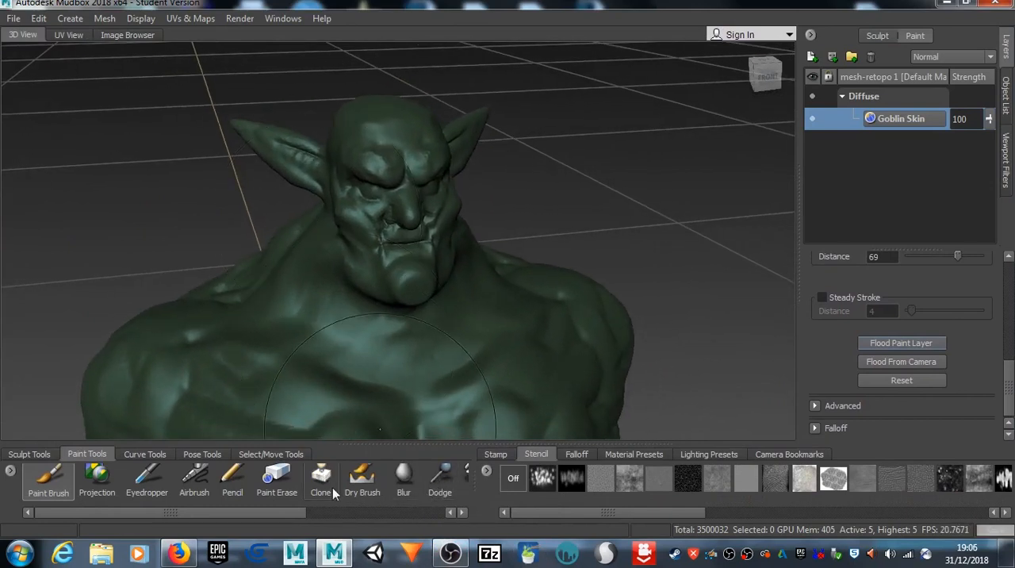
Step: Choose the Dry Brush and set its color to a dark, muted olive brown
left_click(359, 480)
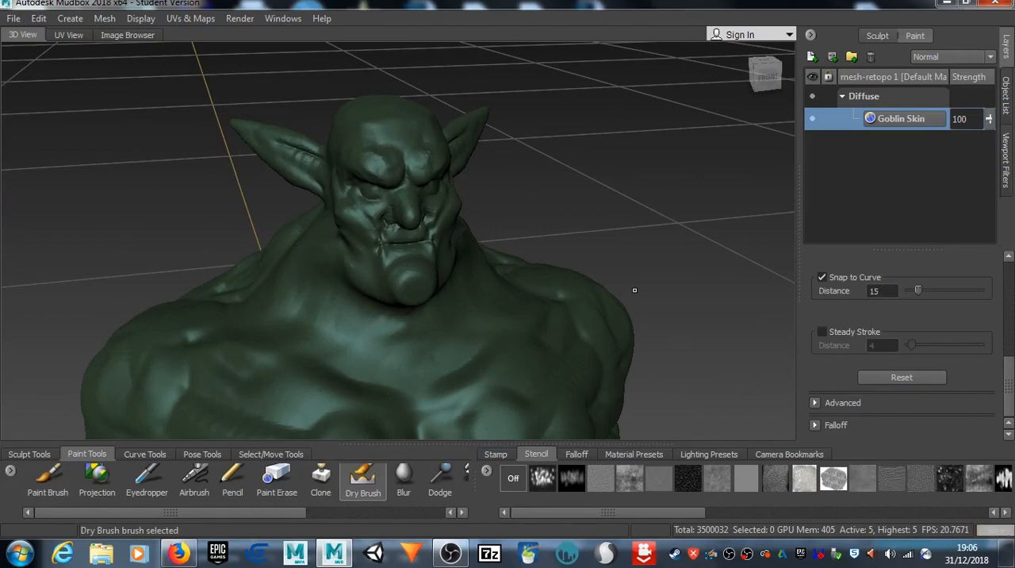
left_click_drag(584, 221, 496, 203, "alt")
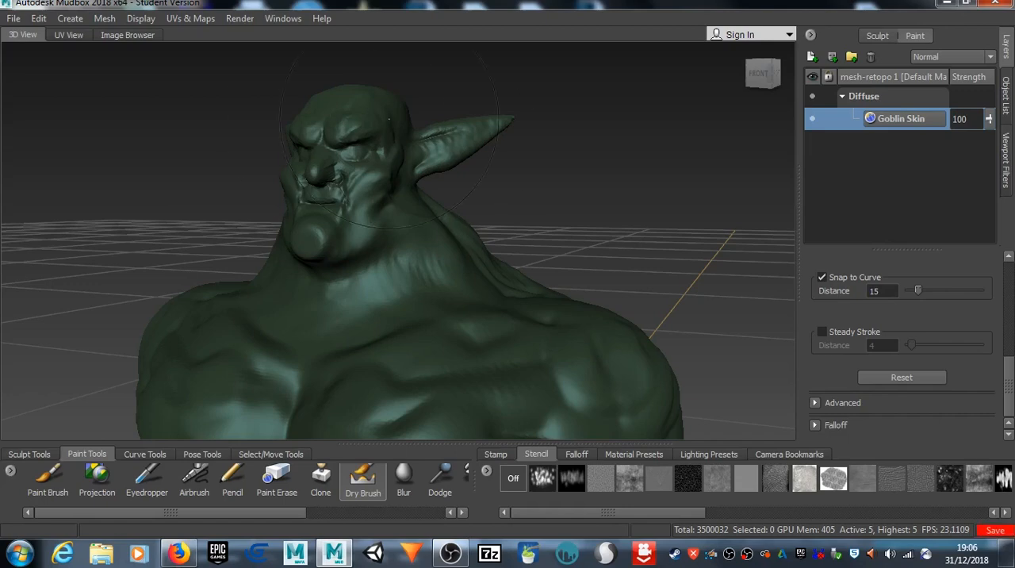
left_click_drag(225, 196, 305, 208, "alt")
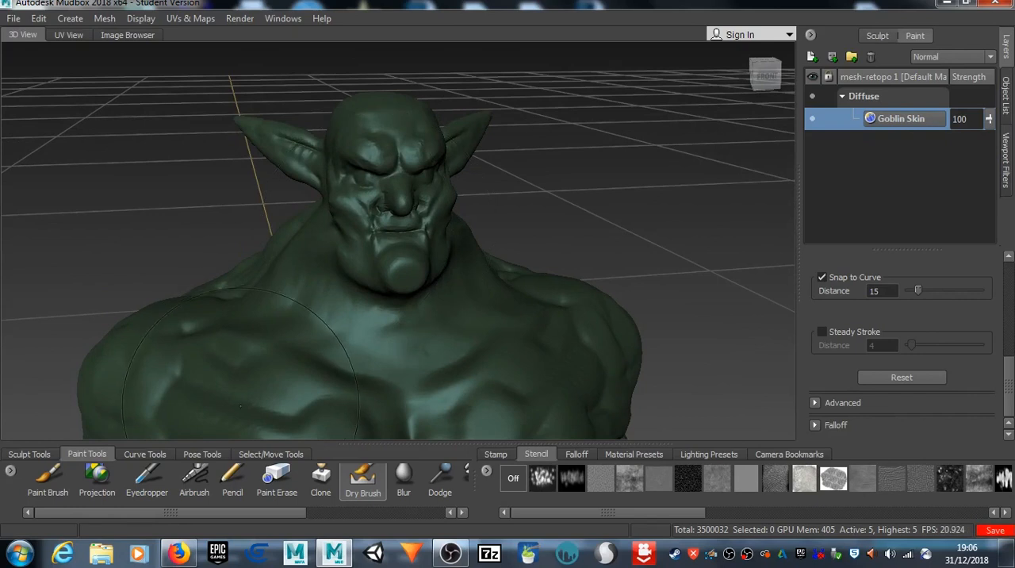
scroll(902, 363, "up", 5)
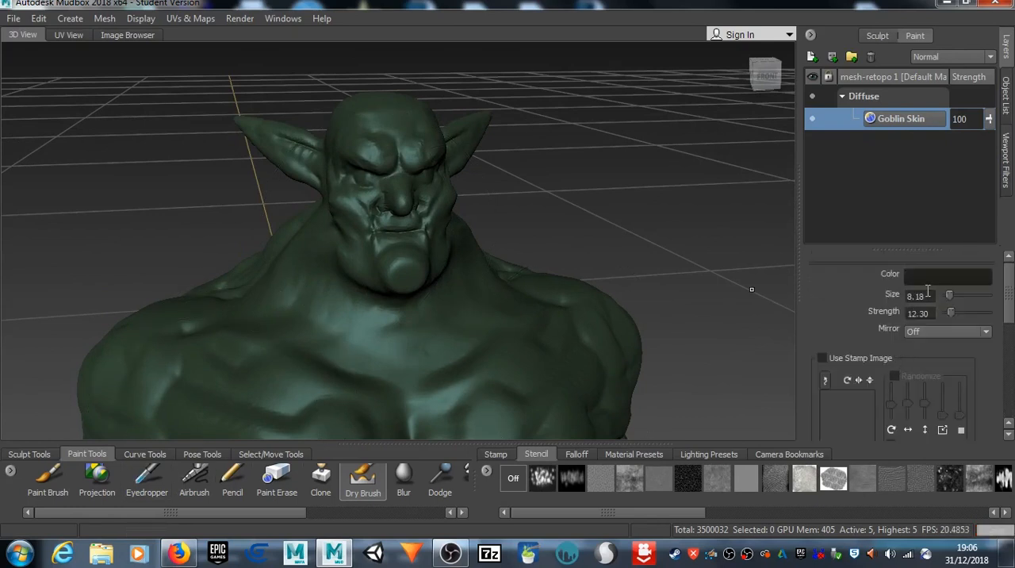
left_click(929, 276)
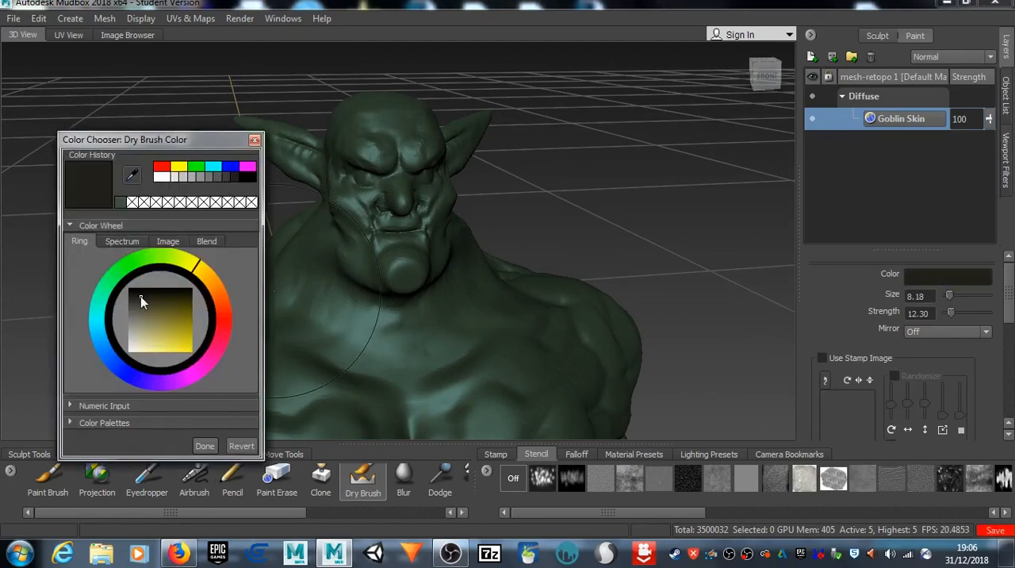
left_click_drag(141, 296, 146, 307)
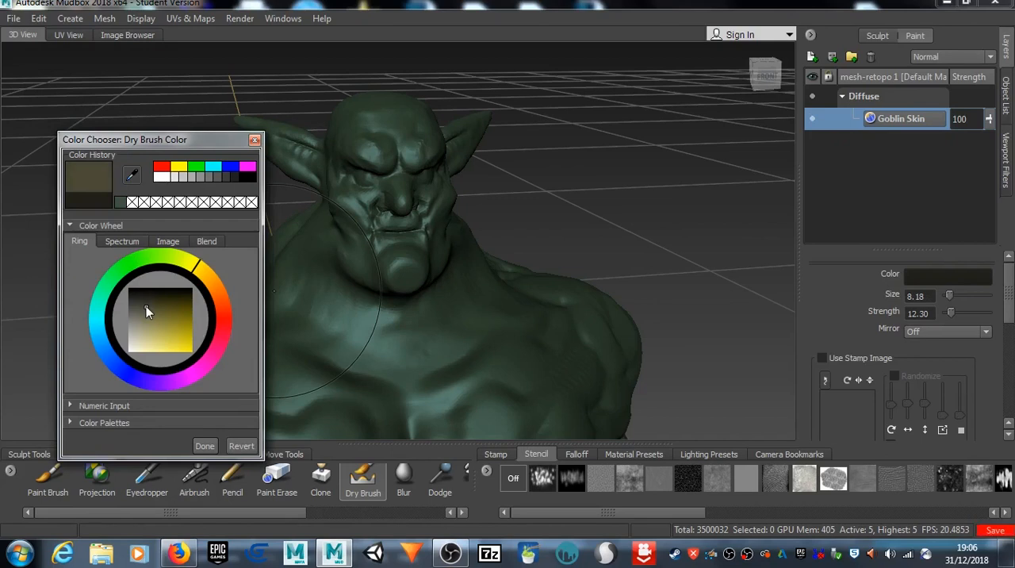
left_click(205, 446)
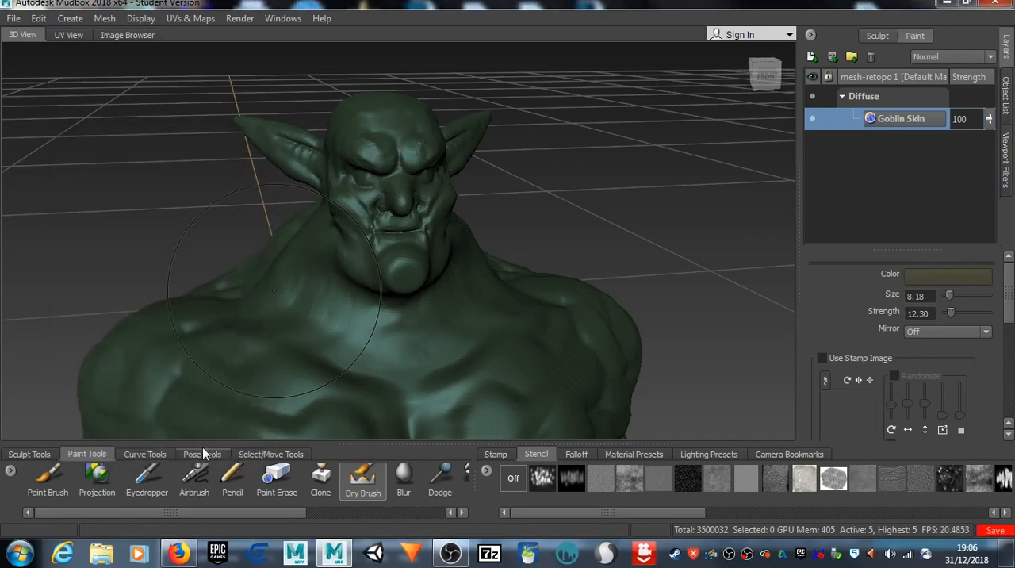
Step: Set the Dry Brush size to 1.45 and its strength to 36.80 for painting around the goblin's mouth
key("b")
left_click_drag(380, 193, 357, 194)
left_click_drag(950, 312, 963, 313)
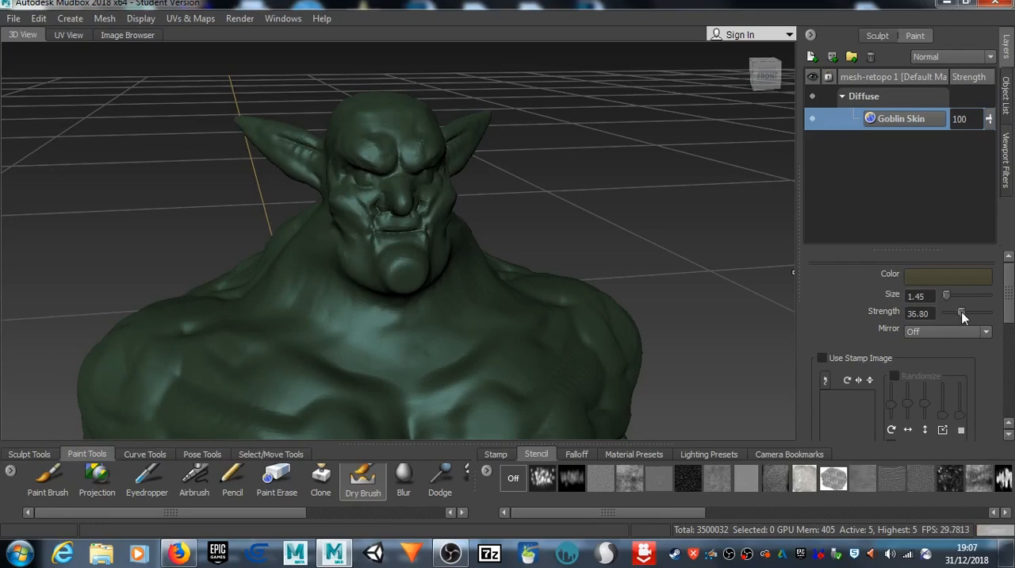
scroll(373, 220, "up", 10)
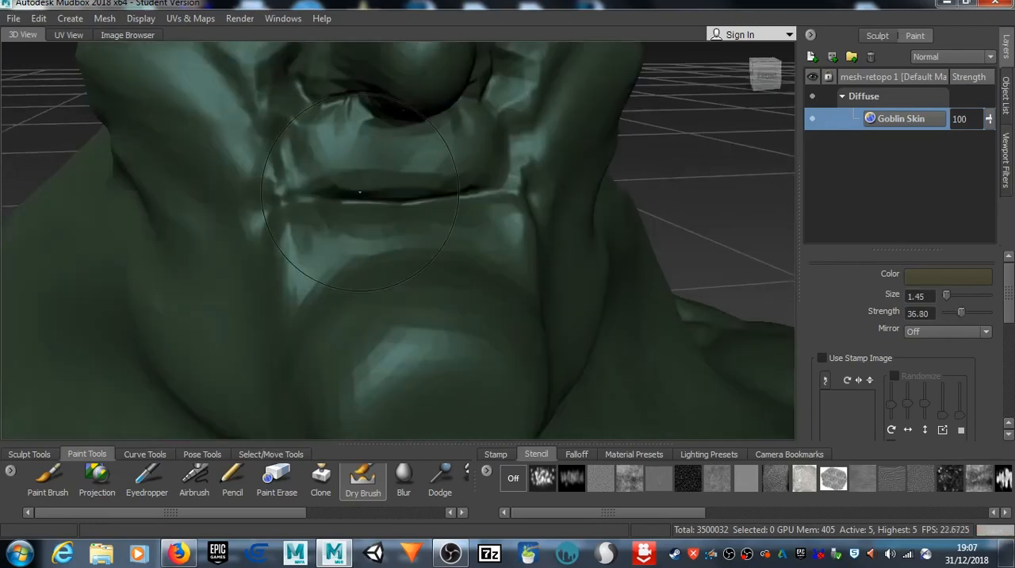
scroll(373, 221, "down", 2)
middle_click_drag(369, 182, 402, 246, "alt")
left_click_drag(401, 246, 449, 212, "alt")
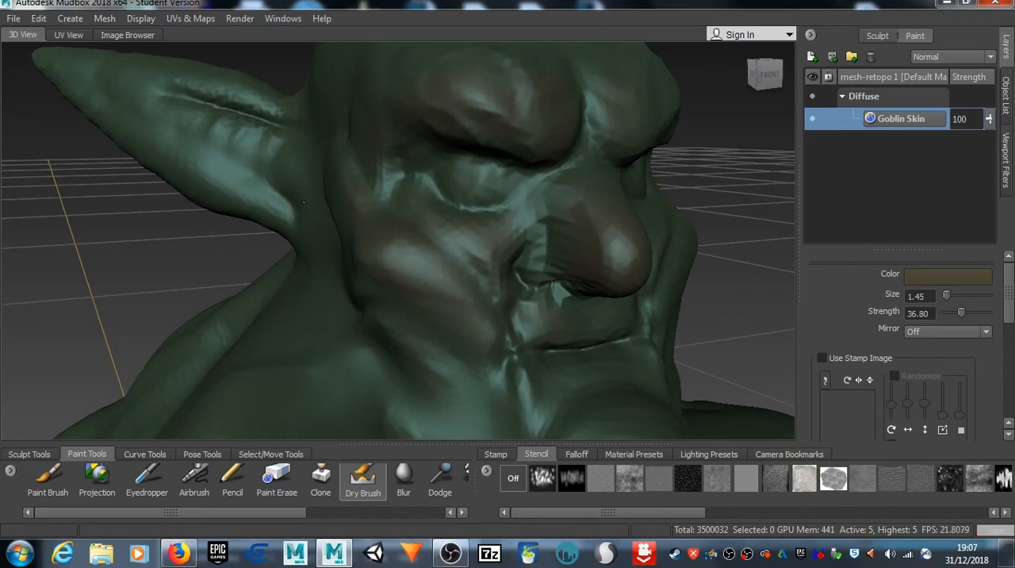
mouse_move(303, 201)
left_mouse_down("alt")
mouse_move(488, 273)
mouse_move(504, 223)
left_mouse_up("alt")
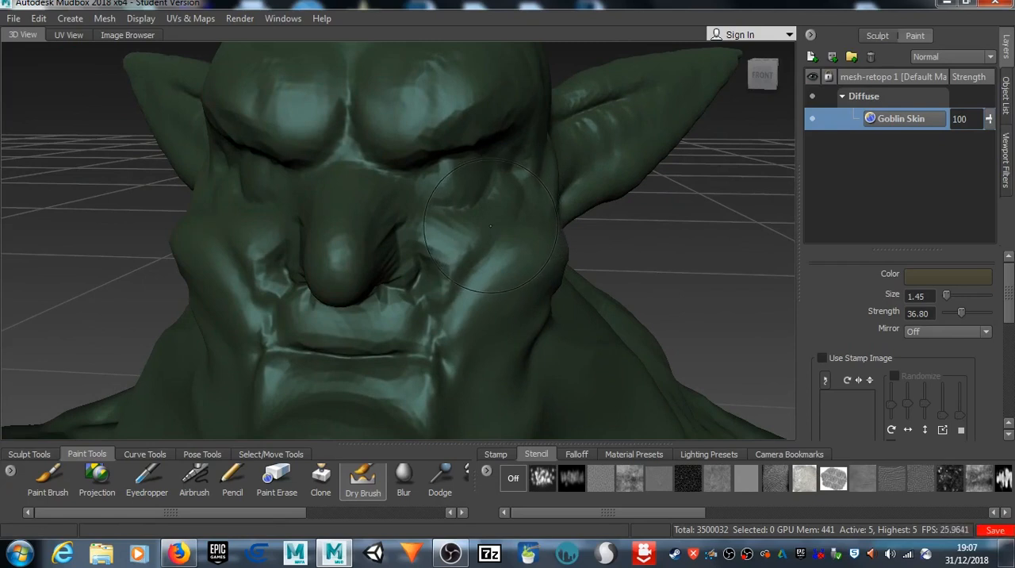
Step: Set brush mirroring to X and dry-brush the olive brown over the goblin's nose, brows, cheeks and chin
left_click(920, 332)
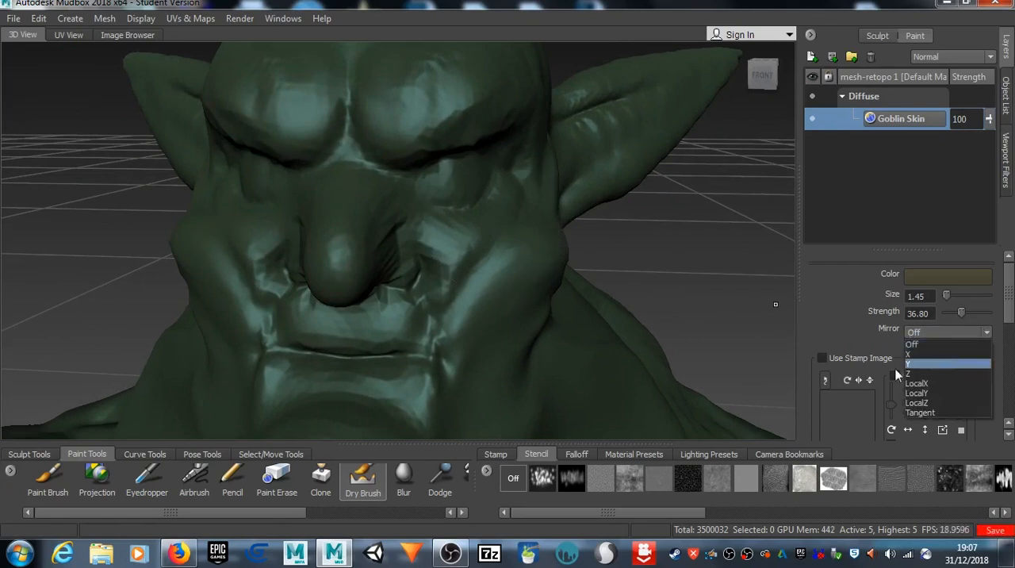
left_click(910, 354)
mouse_move(304, 212)
left_mouse_down("alt")
mouse_move(315, 212)
mouse_move(309, 199)
mouse_move(313, 207)
left_mouse_up("alt")
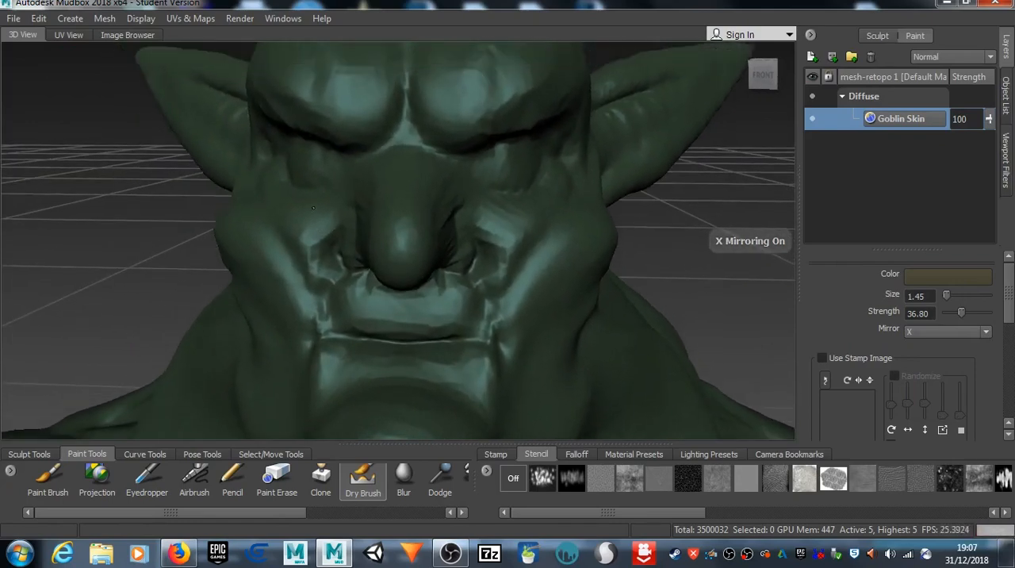
mouse_move(567, 240)
left_mouse_down()
mouse_move(583, 235)
mouse_move(565, 248)
left_mouse_up()
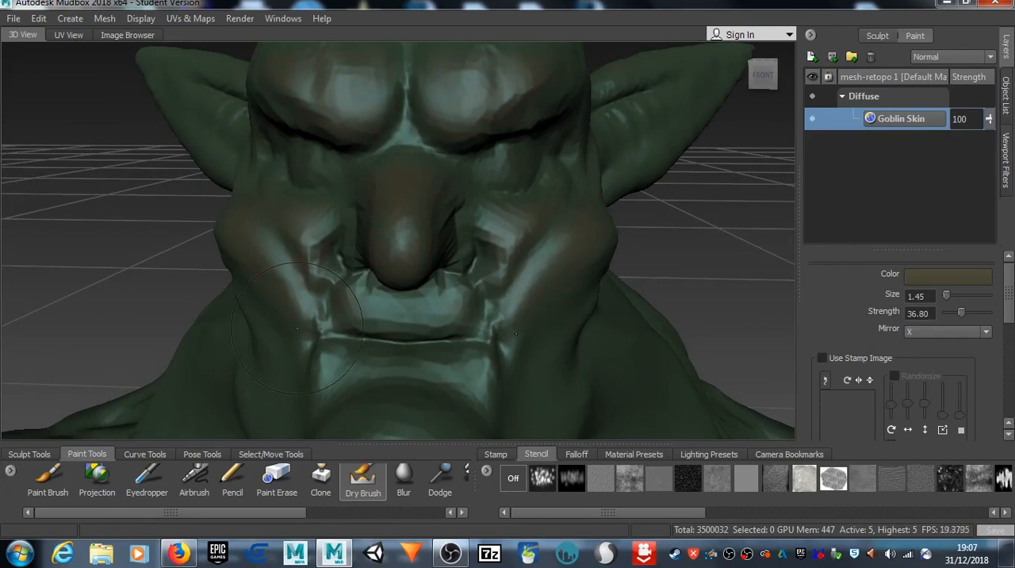
middle_click_drag(286, 335, 419, 160, "alt")
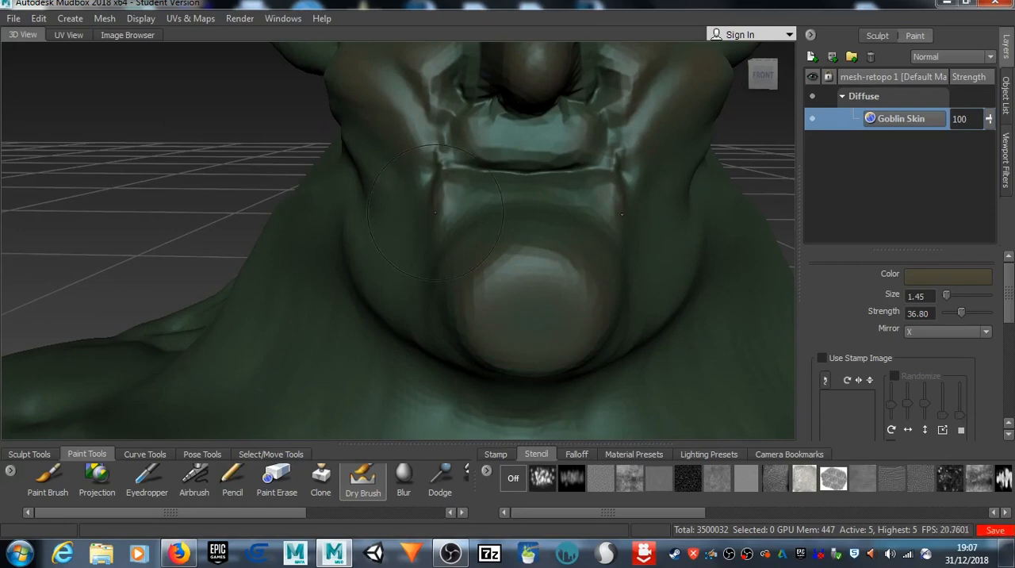
middle_click_drag(436, 213, 345, 321, "alt")
Step: Dry-brush the olive brown over the goblin's forehead, ears and the side of the face
scroll(346, 258, "down", 5)
left_click_drag(348, 257, 424, 258, "alt")
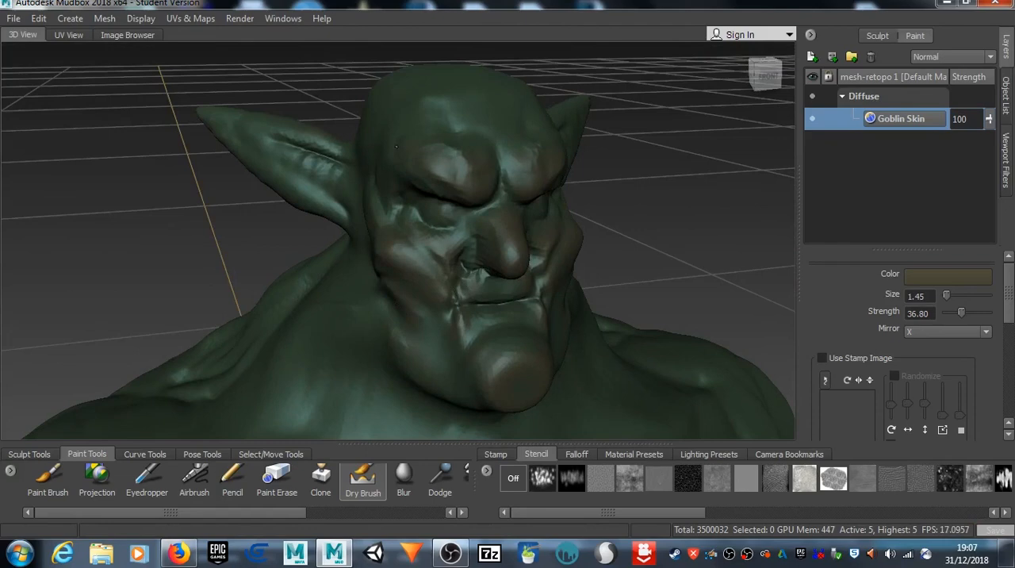
left_click_drag(437, 173, 419, 181, "alt")
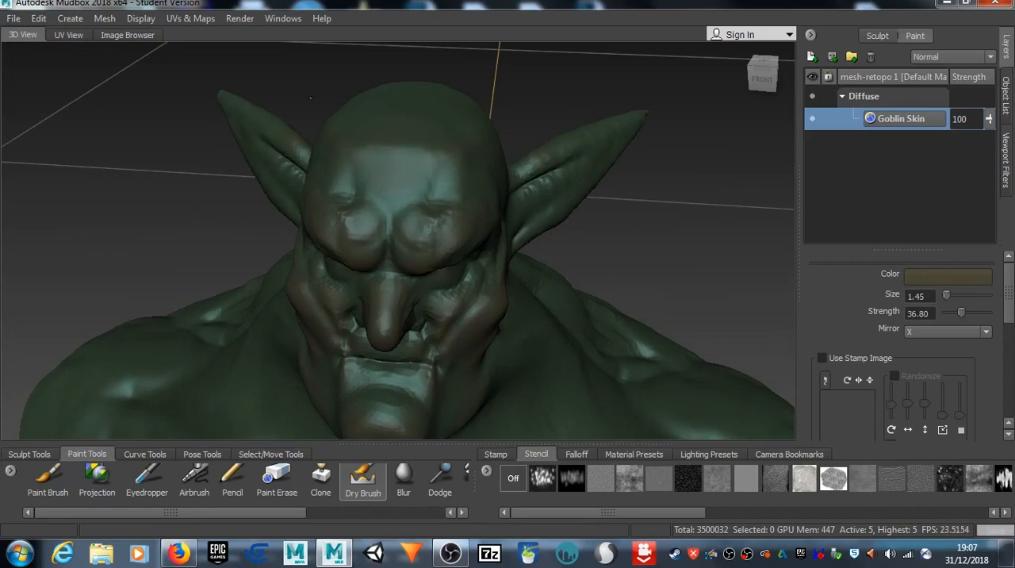
left_click_drag(325, 153, 444, 159, "alt")
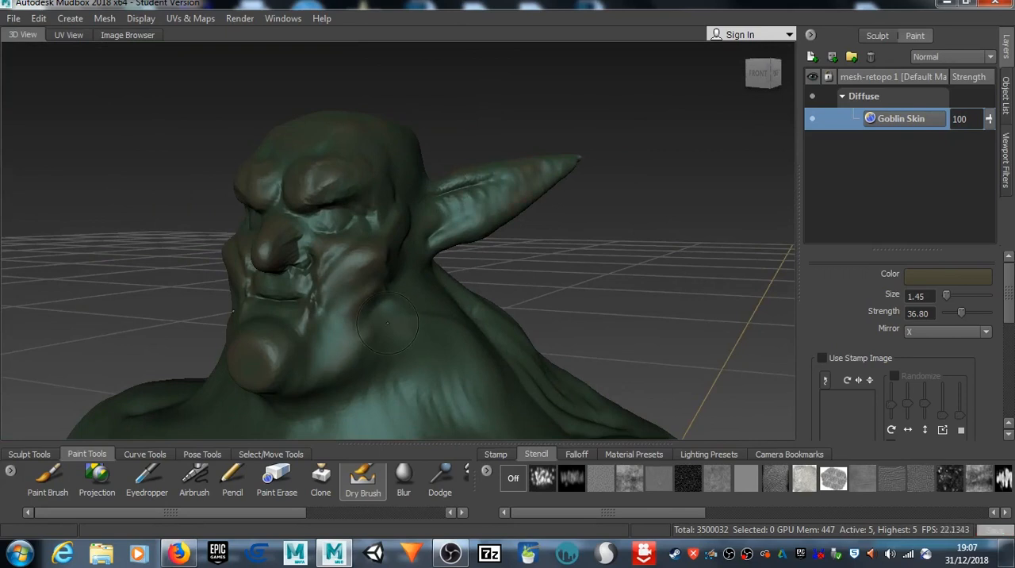
Step: Enlarge the Dry Brush to size 2.68 and paint olive brown over the jaw, neck, ears and back of the head
key("b")
left_click_drag(351, 293, 428, 305)
left_click_drag(143, 190, 232, 218, "alt")
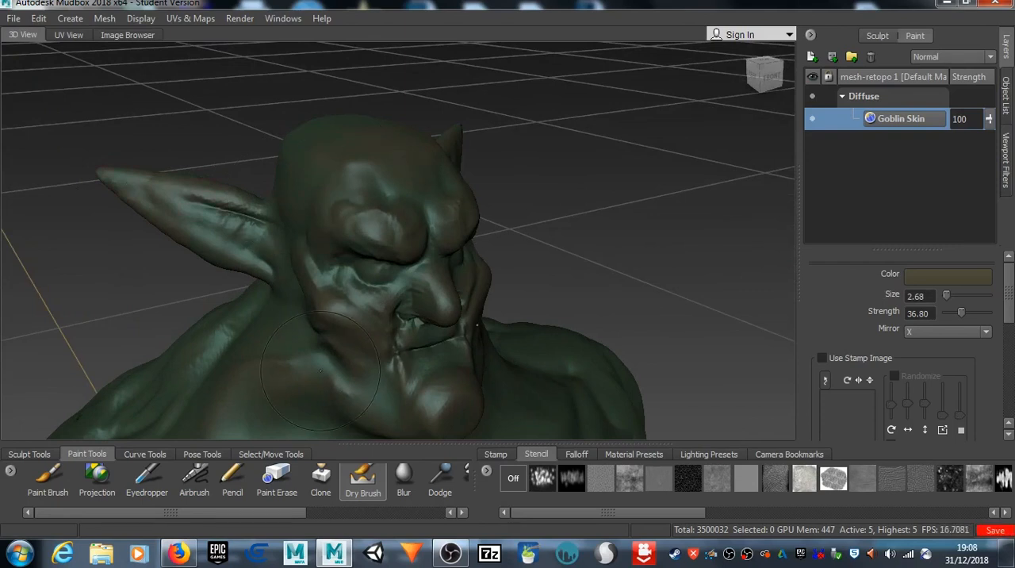
left_click_drag(324, 275, 503, 314, "alt")
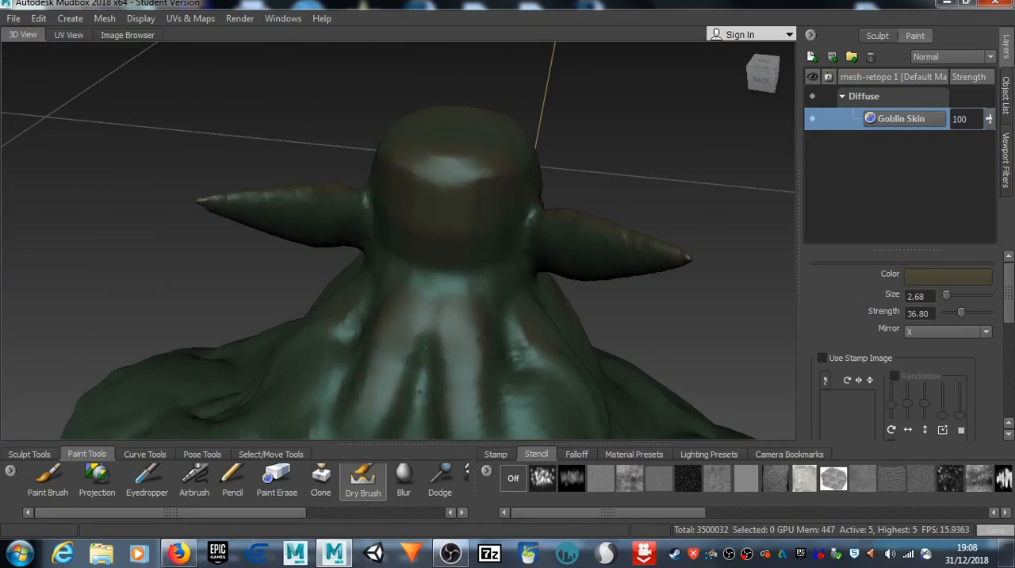
left_click_drag(256, 224, 215, 161, "alt")
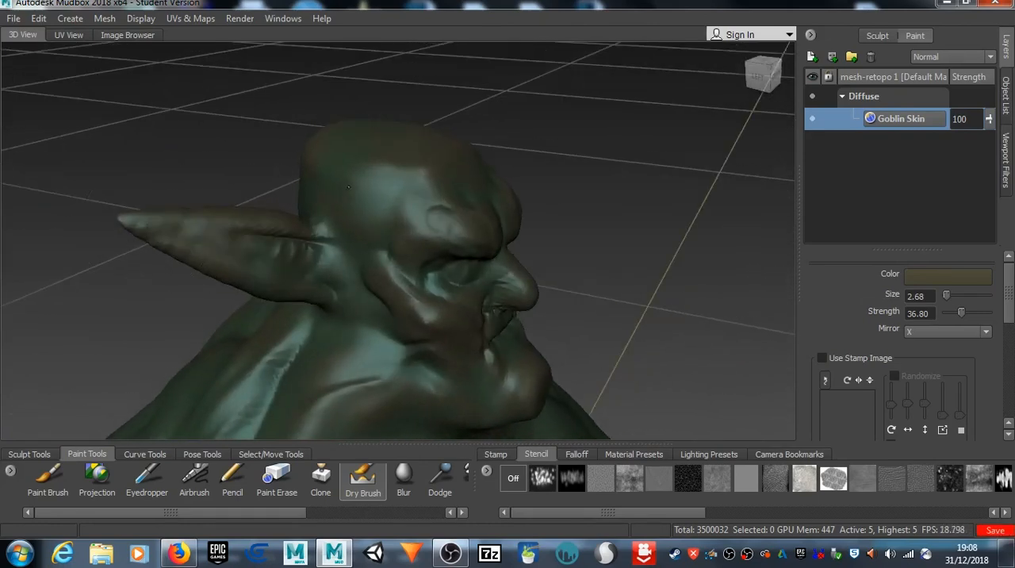
left_click_drag(254, 332, 332, 295, "alt")
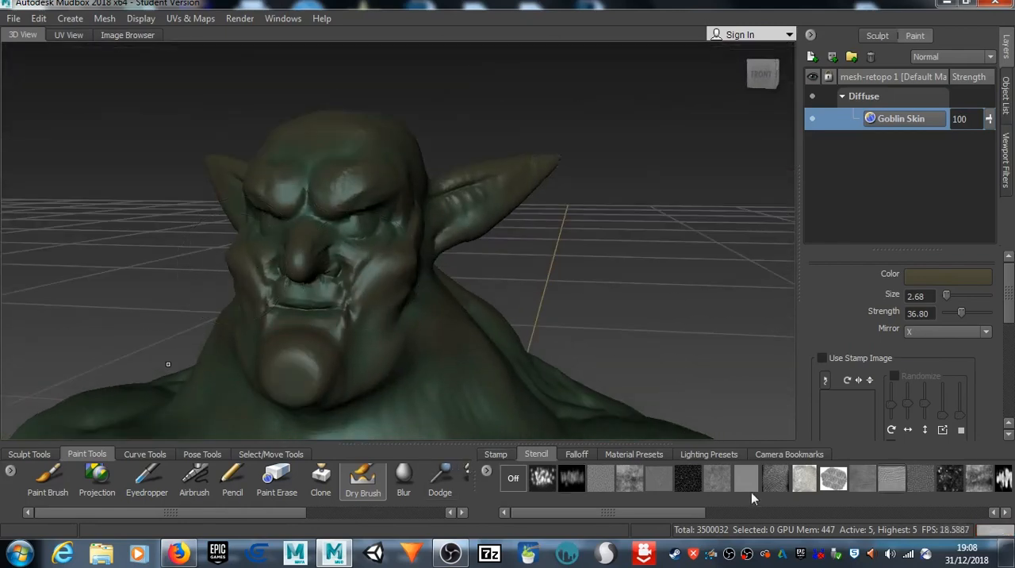
Step: Change the Dry Brush color to a light, desaturated khaki beige
left_click(971, 281)
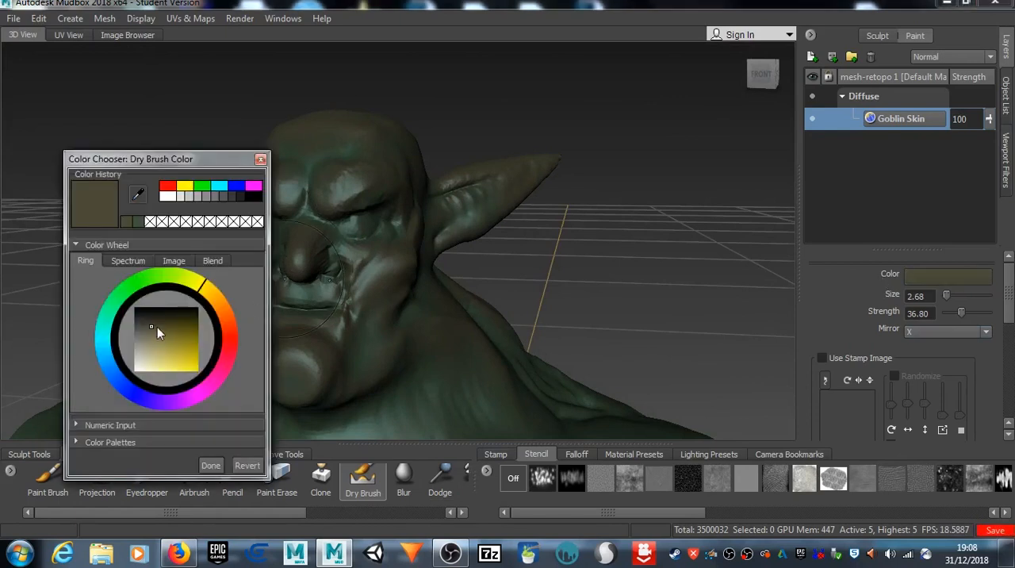
left_click(148, 330)
left_click_drag(149, 330, 144, 340)
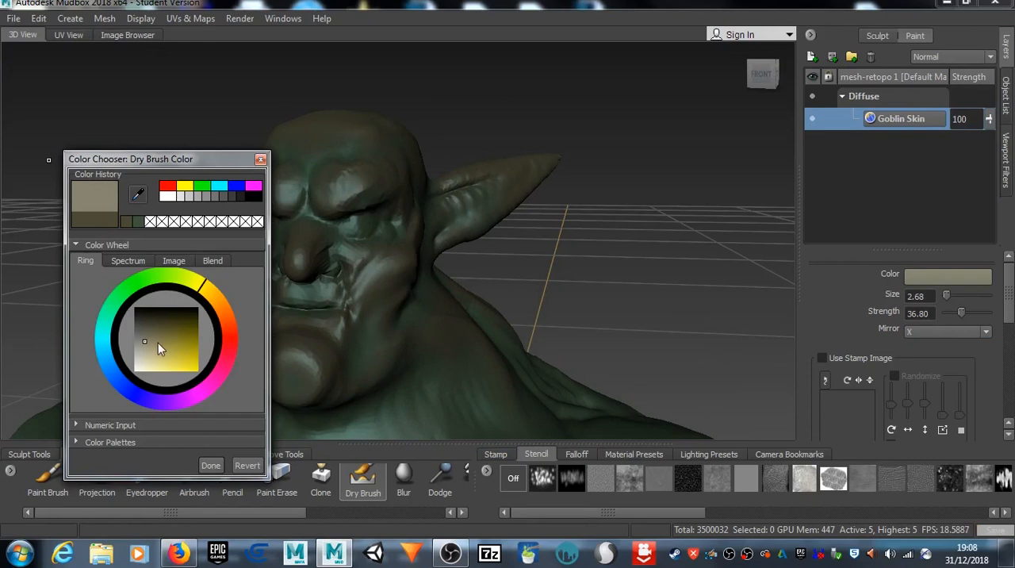
left_click(146, 345)
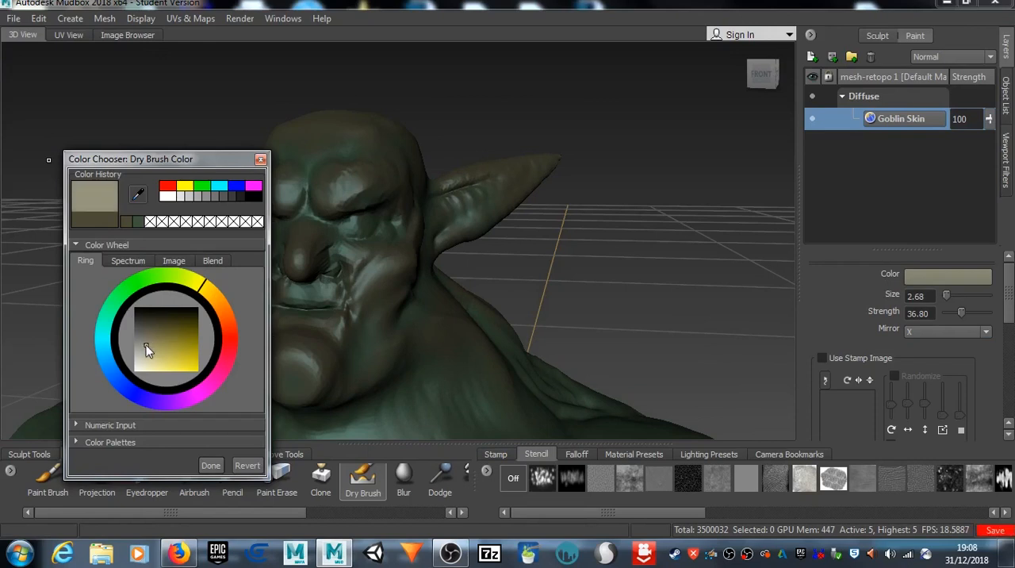
left_click(209, 466)
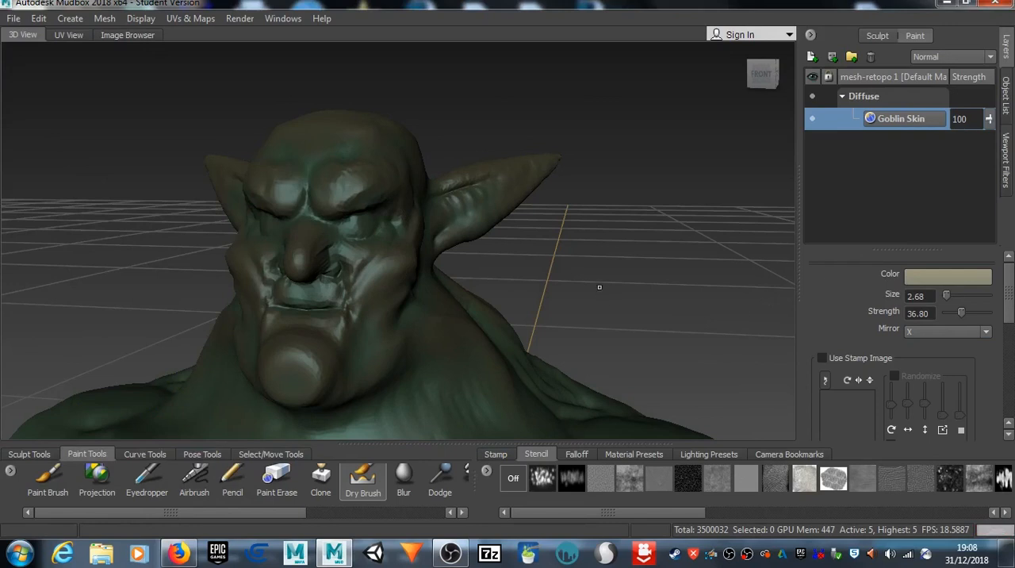
Step: Set the Dry Brush strength to 14.00 and its size to 3.50
mouse_move(383, 277)
left_mouse_down("alt")
mouse_move(341, 279)
mouse_move(338, 296)
left_mouse_up("alt")
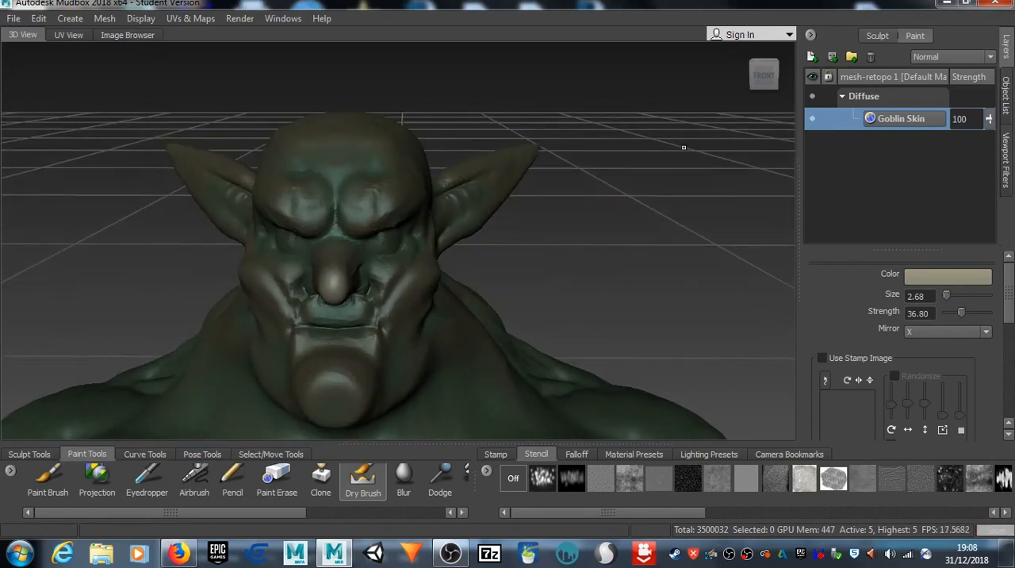
left_click_drag(957, 311, 950, 315)
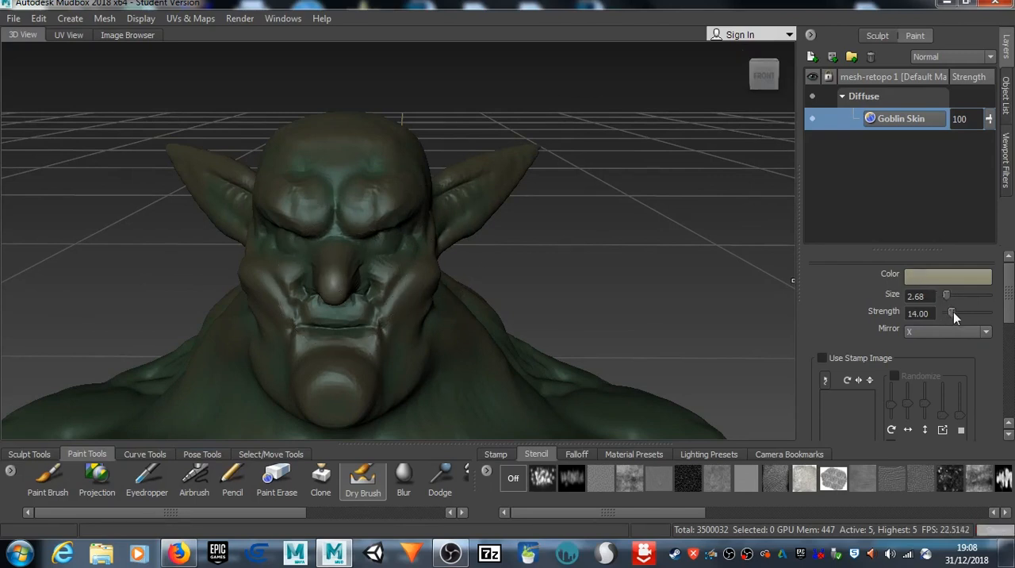
left_click_drag(950, 303, 951, 302)
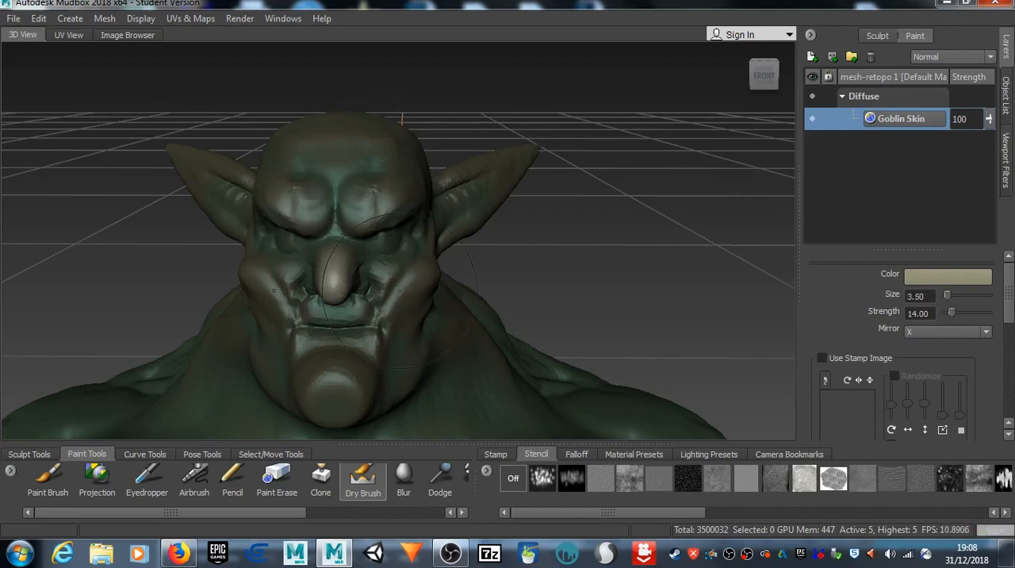
Step: Dry-brush light khaki highlights over the goblin's nose, brows, cheeks, chin and ears
left_click_drag(338, 211, 375, 264)
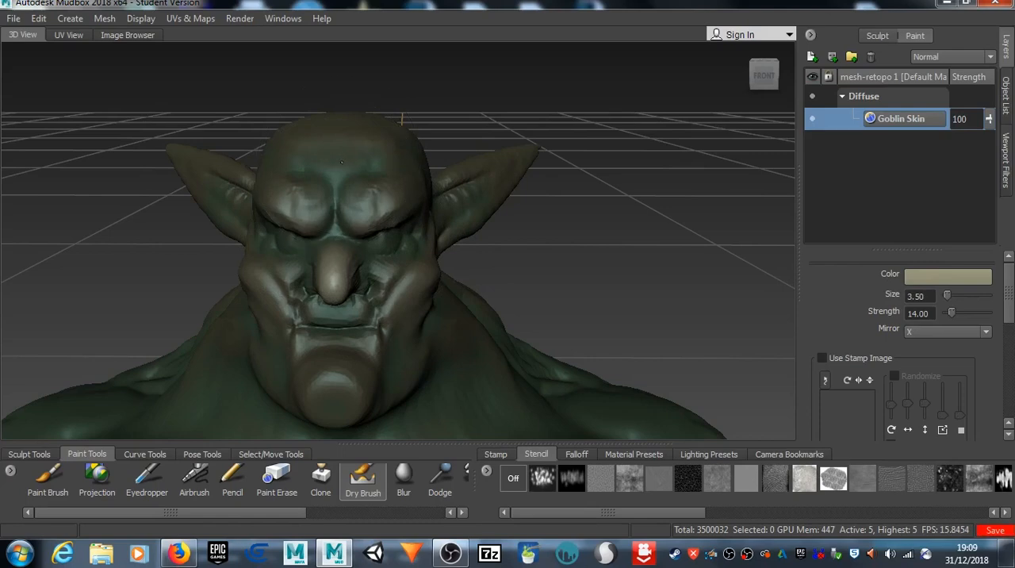
left_click_drag(340, 196, 362, 149)
left_click_drag(454, 194, 361, 265, "alt")
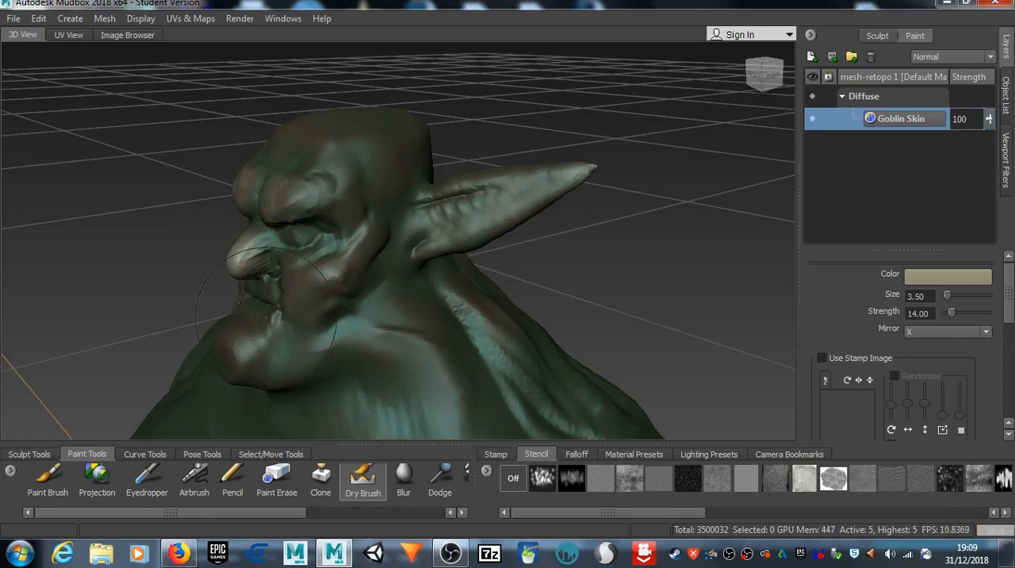
left_click_drag(275, 390, 379, 333, "alt")
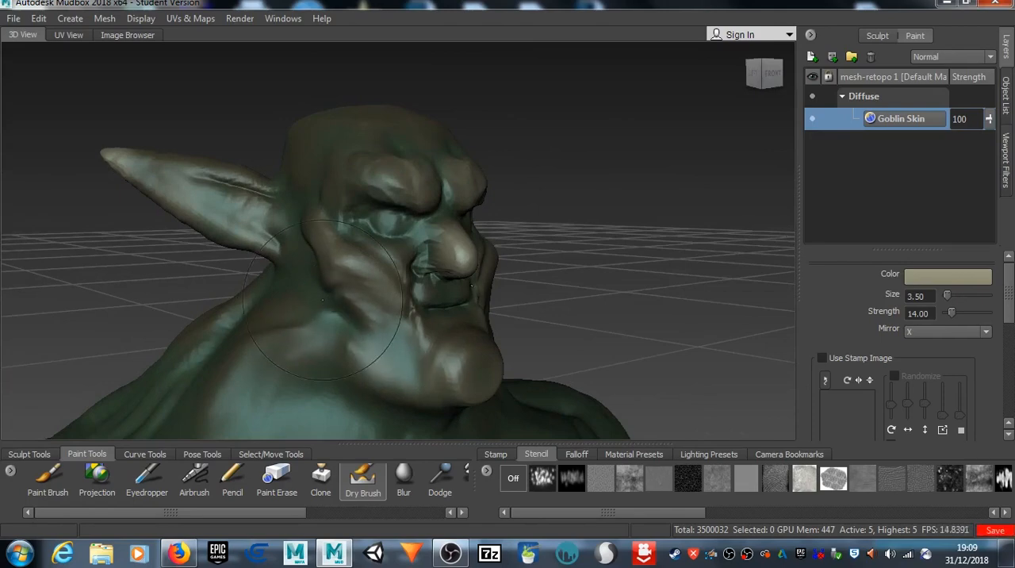
left_click_drag(294, 282, 361, 236, "alt")
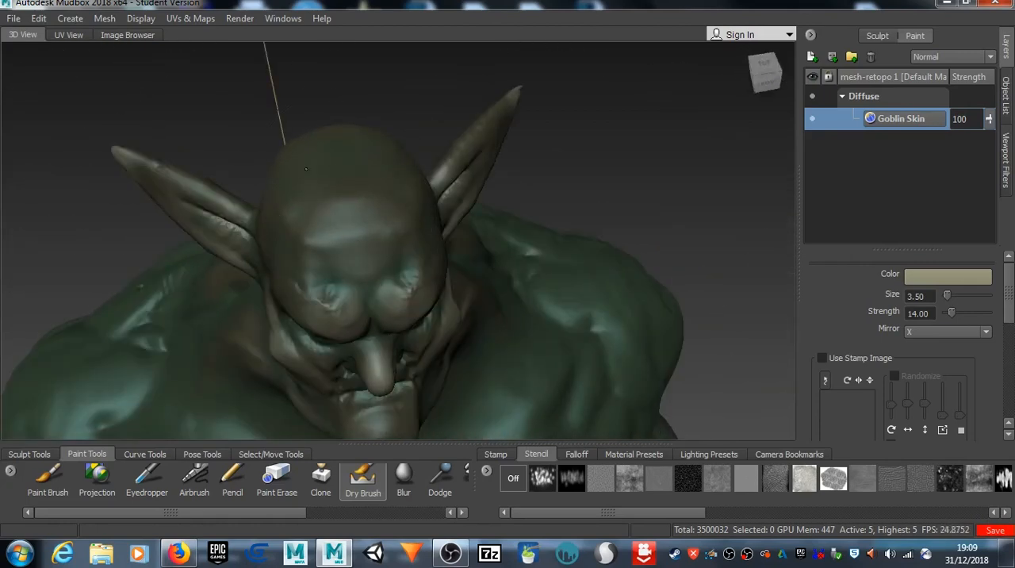
Step: Dry-brush light khaki highlights over the back of the head and the folds behind the neck
left_click_drag(427, 210, 267, 145, "alt")
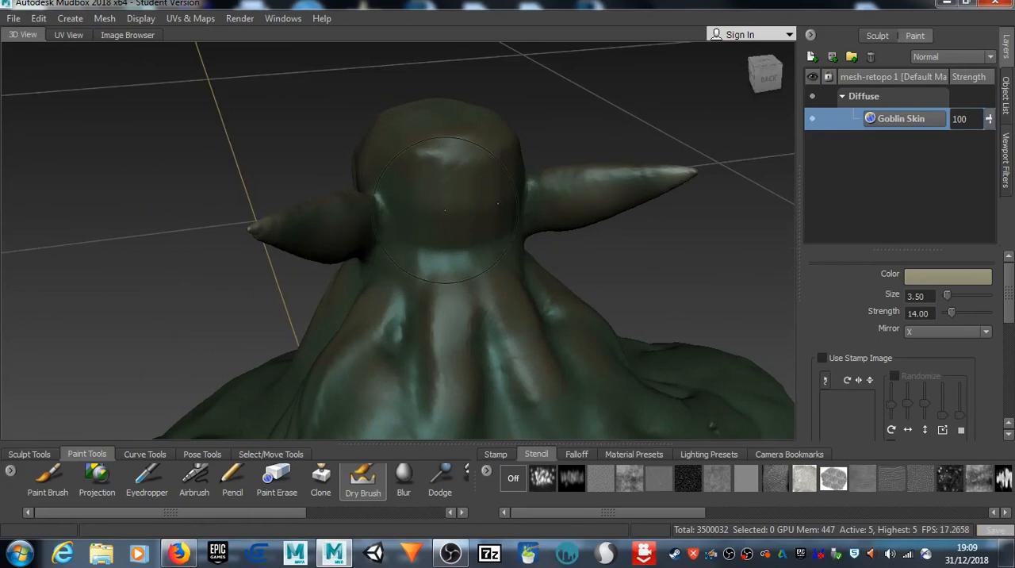
left_click_drag(444, 290, 445, 361)
left_click_drag(364, 351, 345, 392)
mouse_move(456, 365)
left_mouse_down()
mouse_move(452, 432)
mouse_move(441, 420)
mouse_move(445, 361)
mouse_move(486, 349)
left_mouse_up()
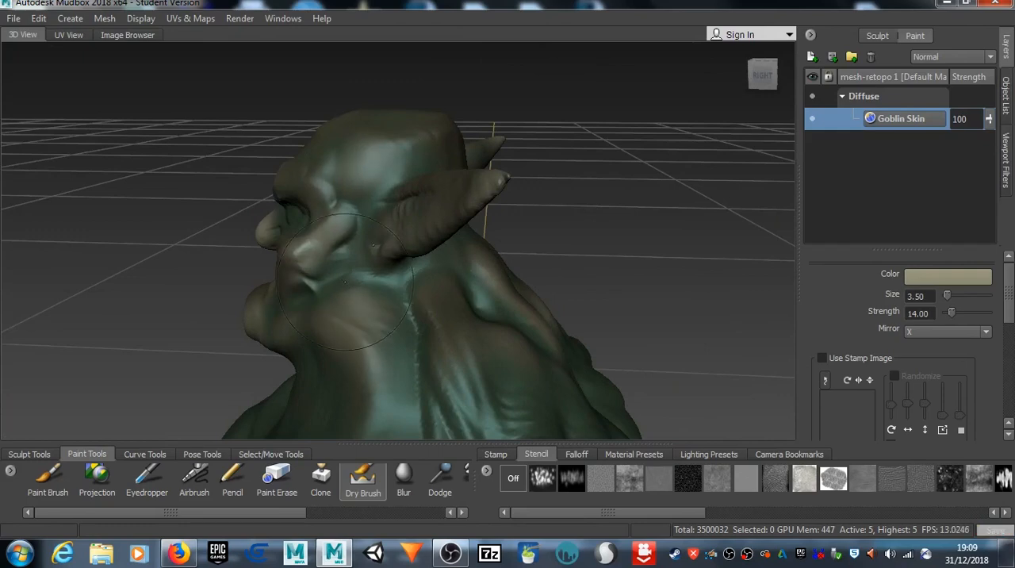
Step: Dry-brush light khaki highlights along the goblin's jaw, cheek and side of the neck
left_click_drag(351, 309, 372, 317, "alt")
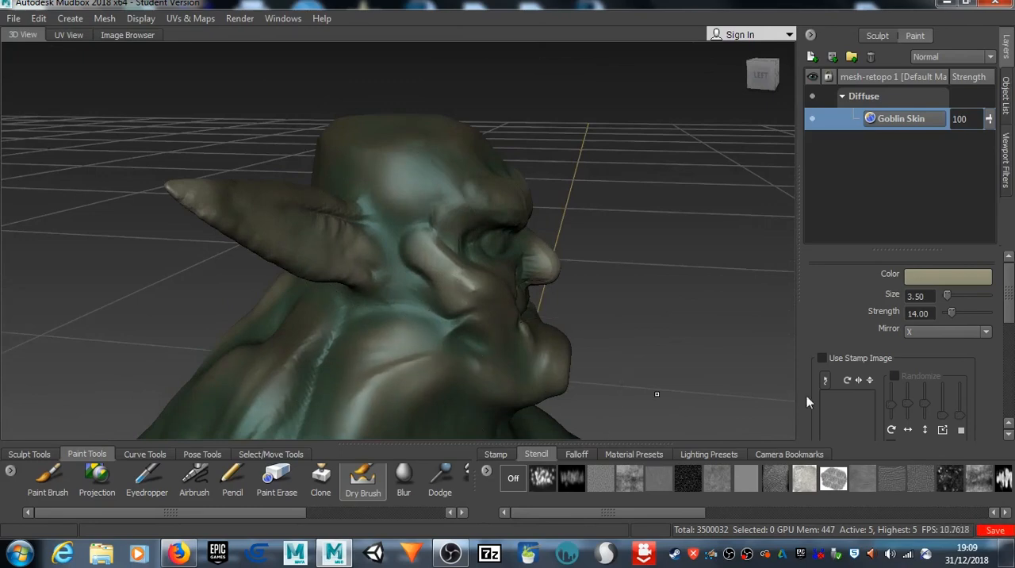
left_click_drag(543, 277, 468, 244, "alt")
right_click_drag(416, 353, 480, 381, "alt")
middle_click_drag(484, 383, 468, 280, "alt")
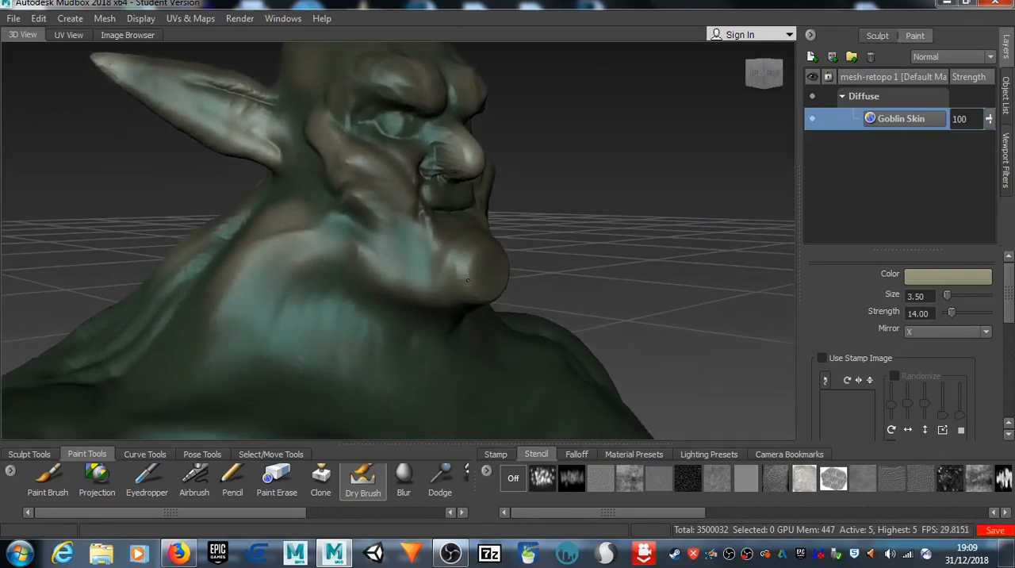
Step: Expand the tool trays to two rows, try the skin stencils and choose bw_skin08.jpg
right_click_drag(601, 423, 579, 420, "alt")
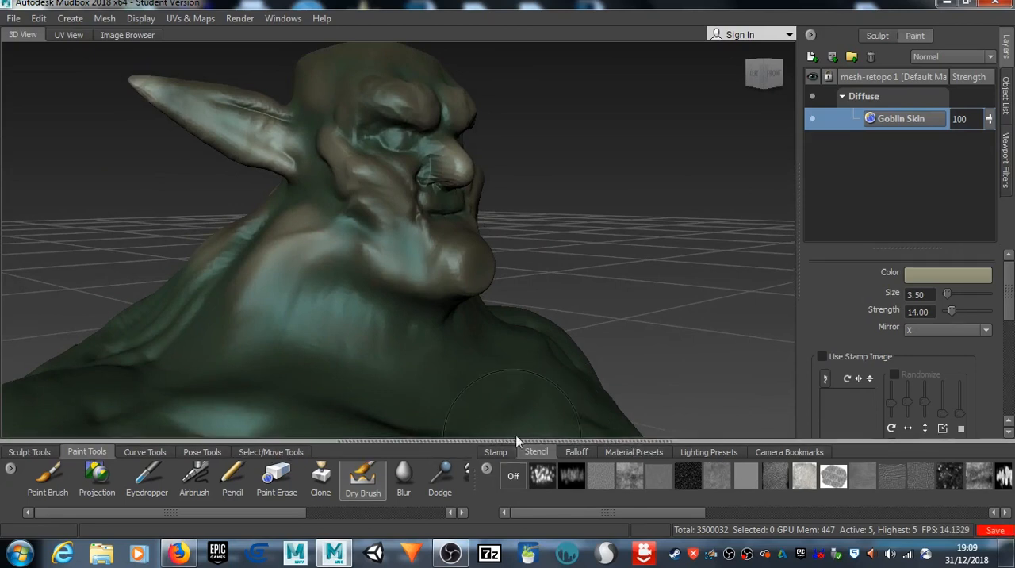
left_click_drag(514, 443, 514, 413)
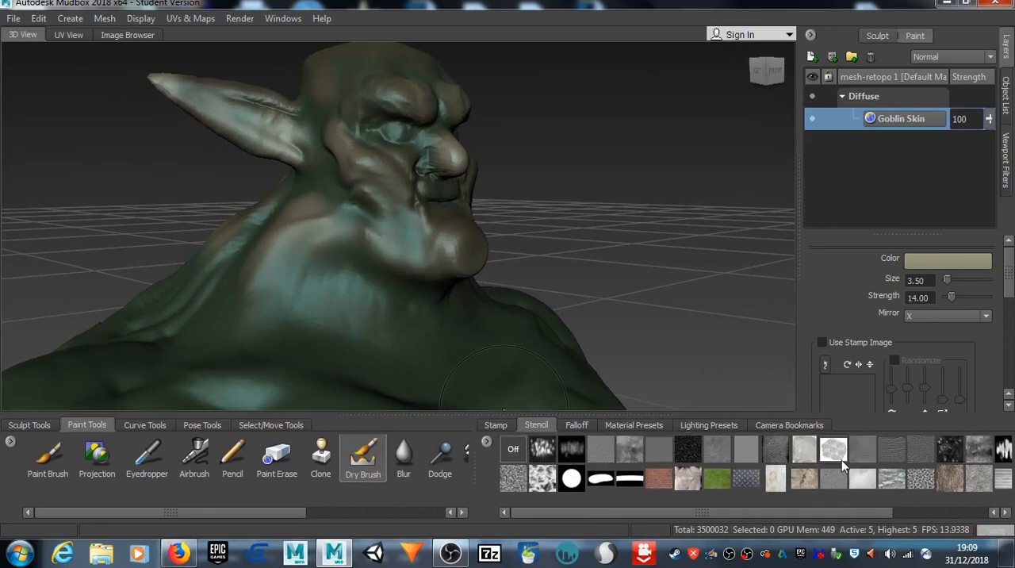
left_click(773, 451)
left_click_drag(603, 291, 509, 313, "alt")
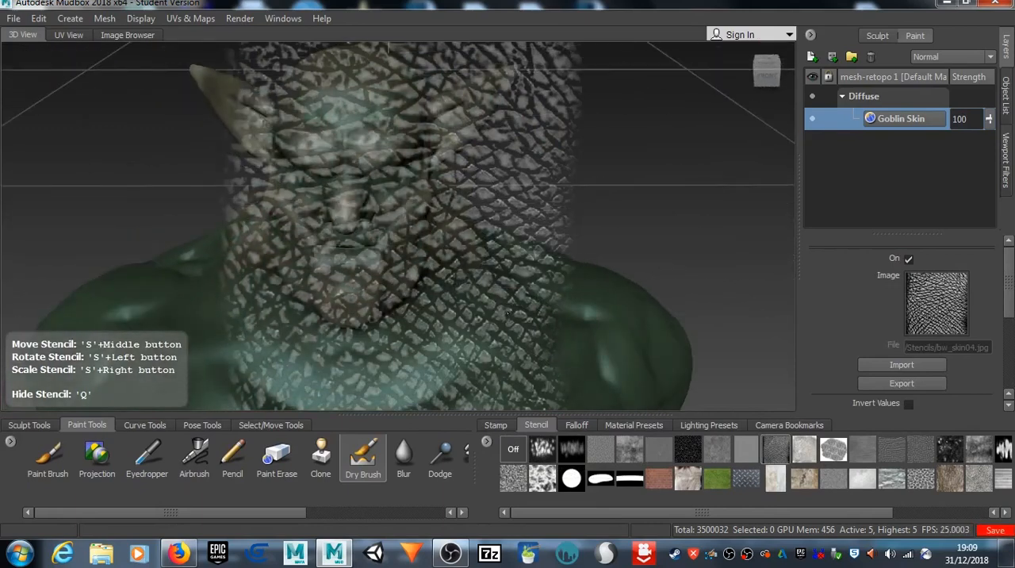
left_click(920, 450)
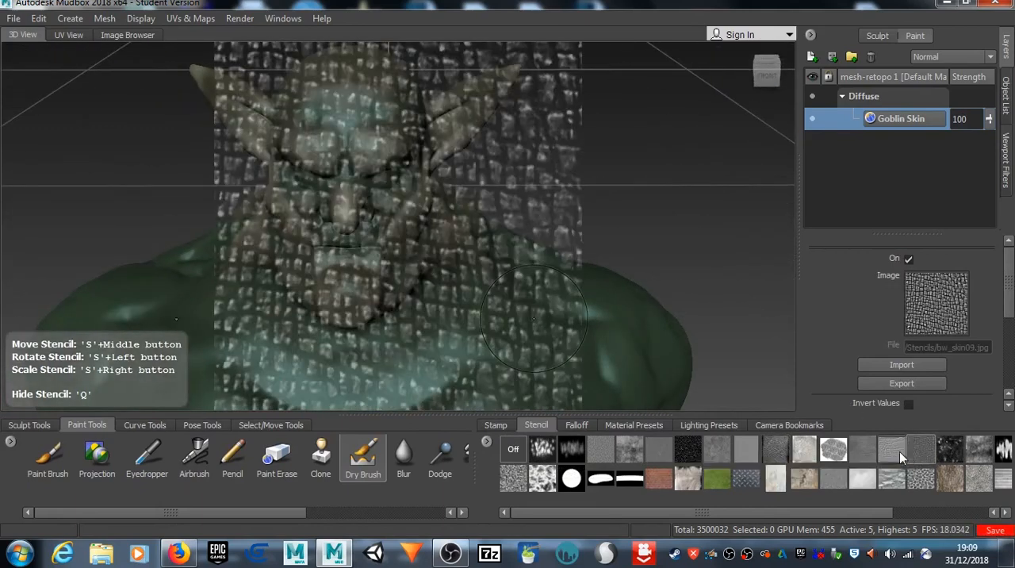
left_click(896, 451)
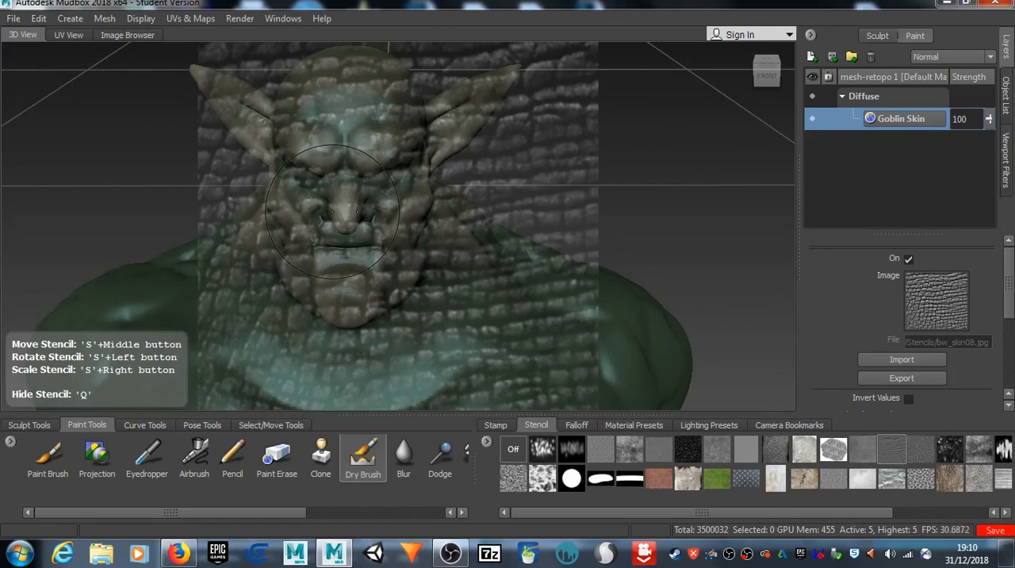
Step: Scale the bw_skin08.jpg stencil down and position it over the goblin's face from eyes to chin
mouse_move(333, 212)
left_mouse_down()
mouse_move(218, 213)
mouse_move(162, 176)
mouse_move(395, 190)
mouse_move(387, 187)
left_mouse_up()
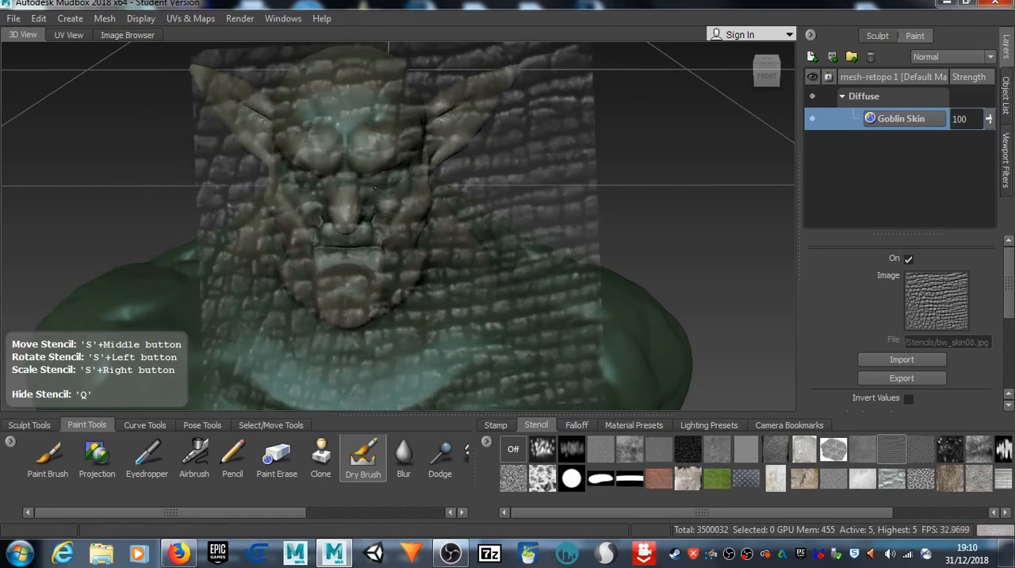
right_click_drag(388, 187, 64, 191)
middle_click_drag(362, 250, 325, 230)
mouse_move(357, 277)
left_mouse_down("alt")
mouse_move(355, 226)
mouse_move(378, 226)
mouse_move(378, 235)
left_mouse_up("alt")
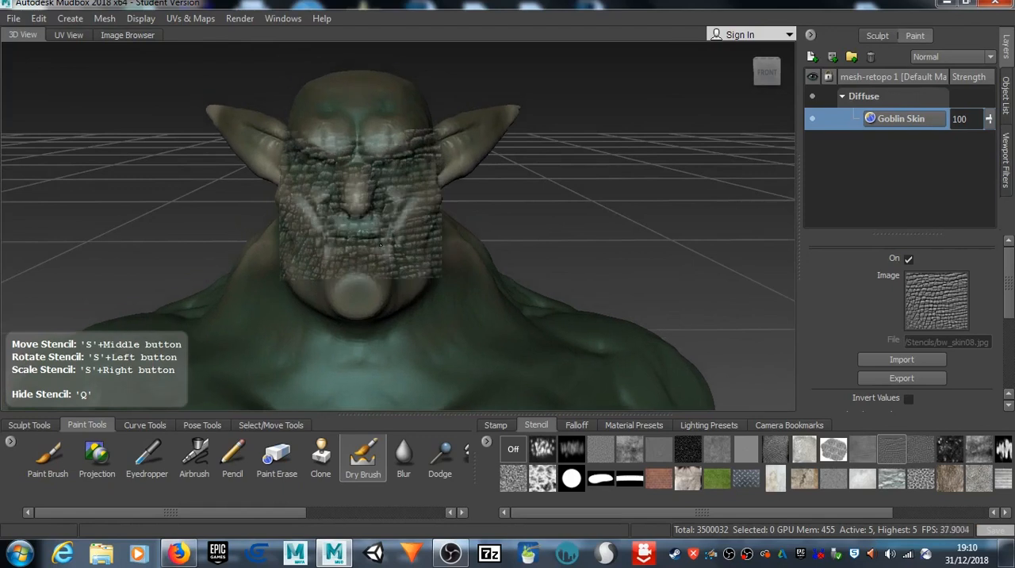
Step: Enlarge the skin stencil over the goblin's face and lighten the Dry Brush color to a pale khaki
right_click_drag(377, 233, 443, 235)
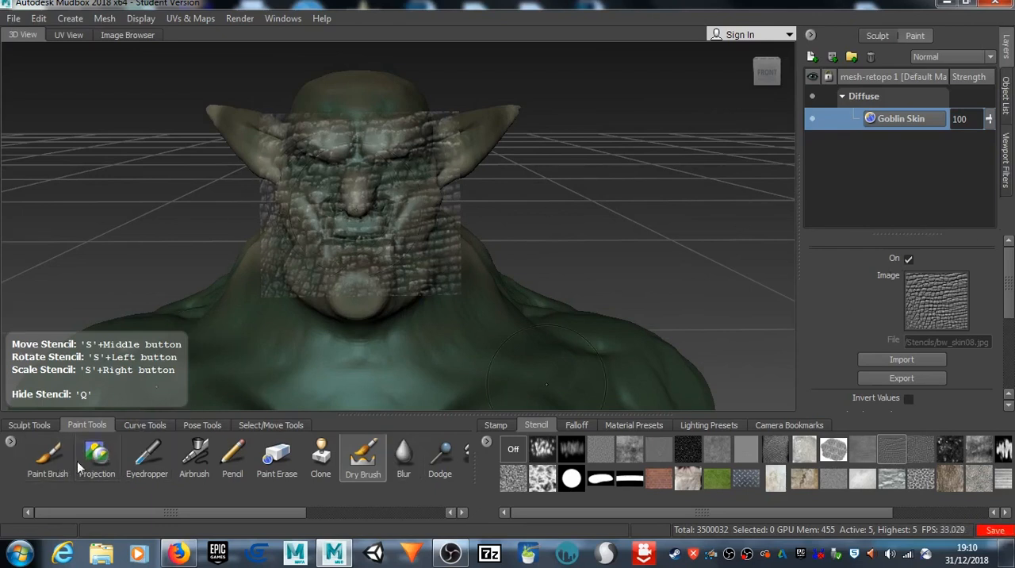
left_click(58, 466)
left_click(365, 458)
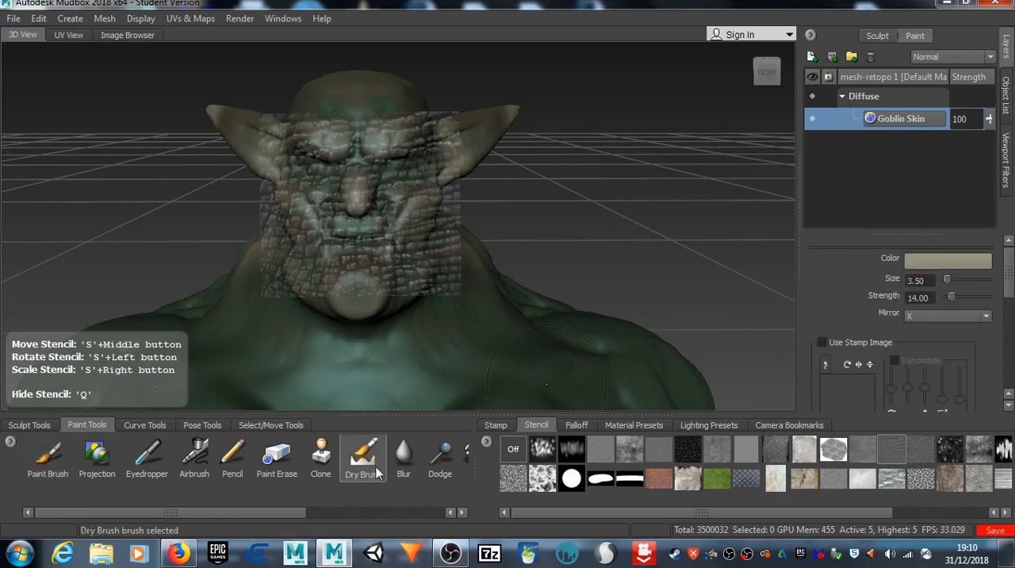
left_click(928, 260)
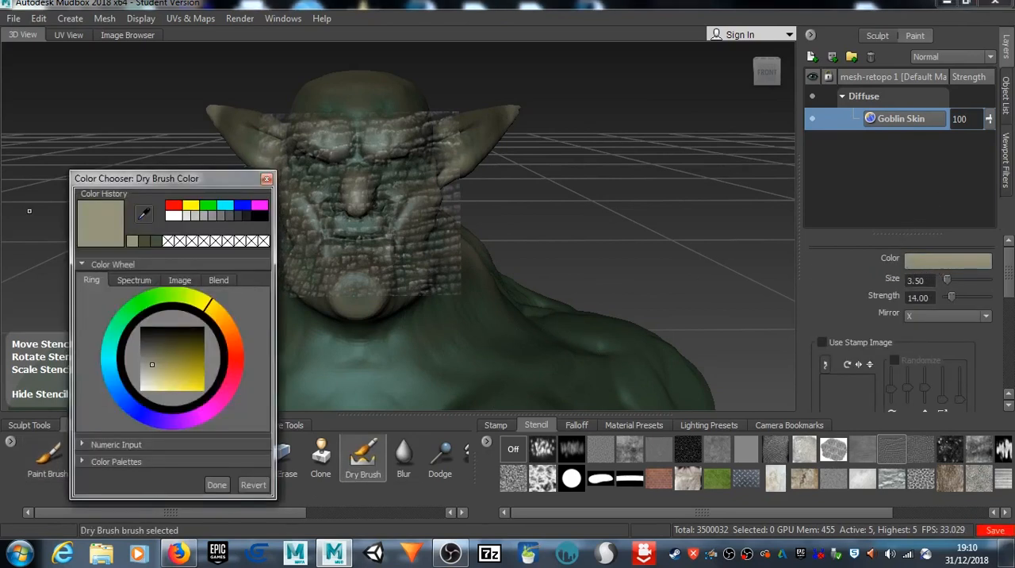
left_click_drag(154, 364, 154, 378)
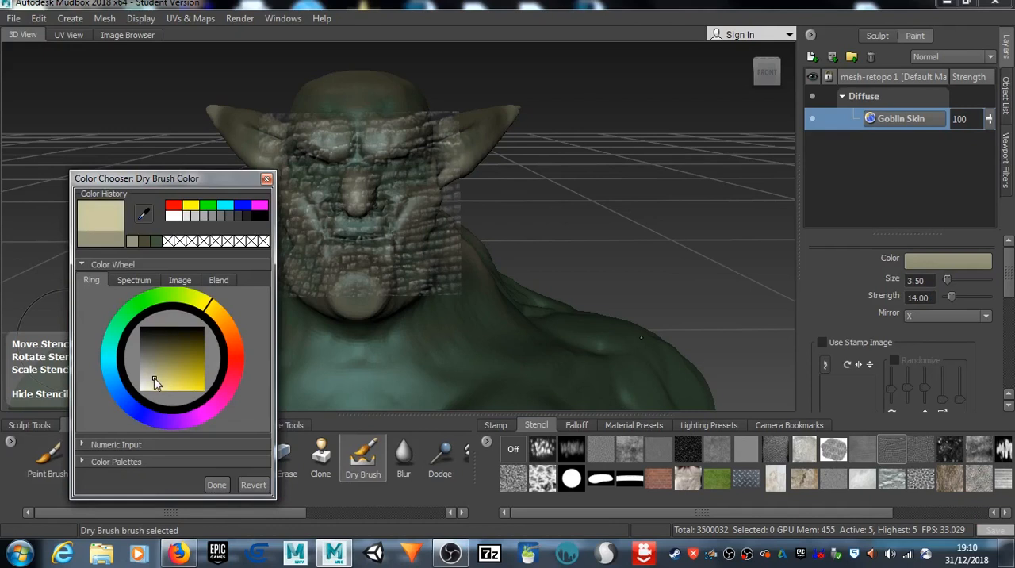
left_click(216, 486)
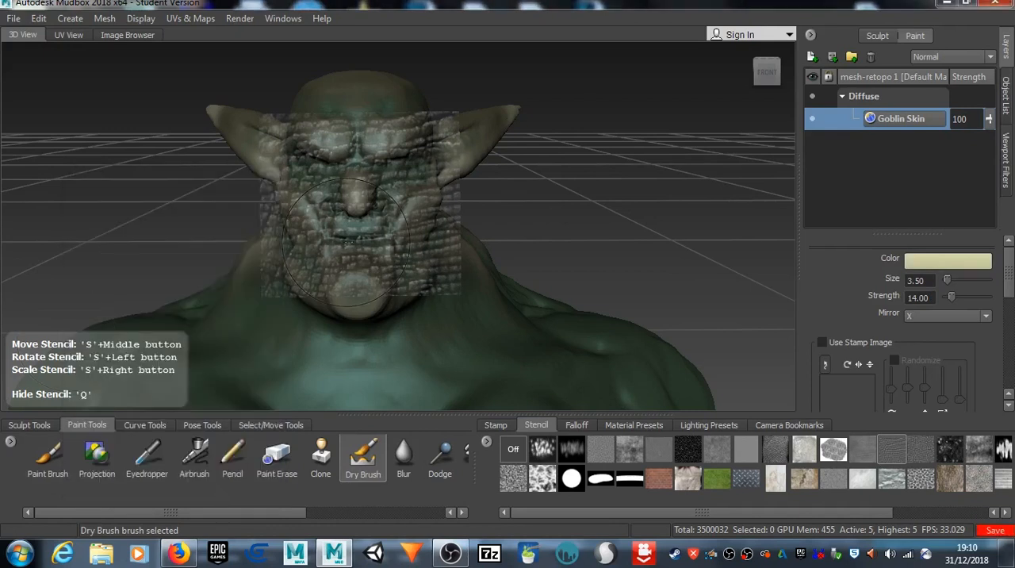
Step: Reduce the Dry Brush size to 1.69 and brush pale khaki scales through the stencil onto the cheeks and around the eyes
left_click_drag(344, 208, 299, 194)
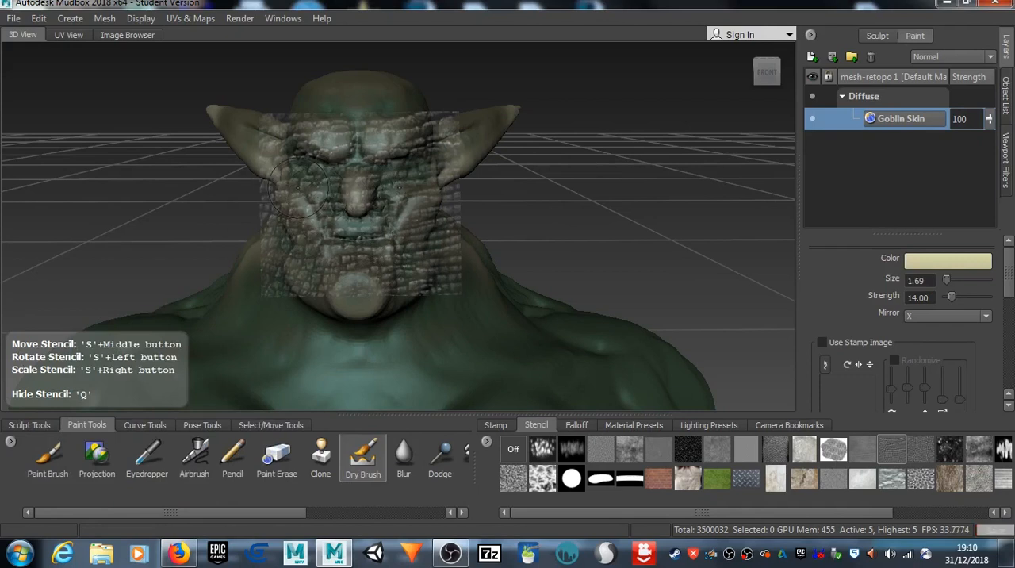
key("q")
key("q")
key("q")
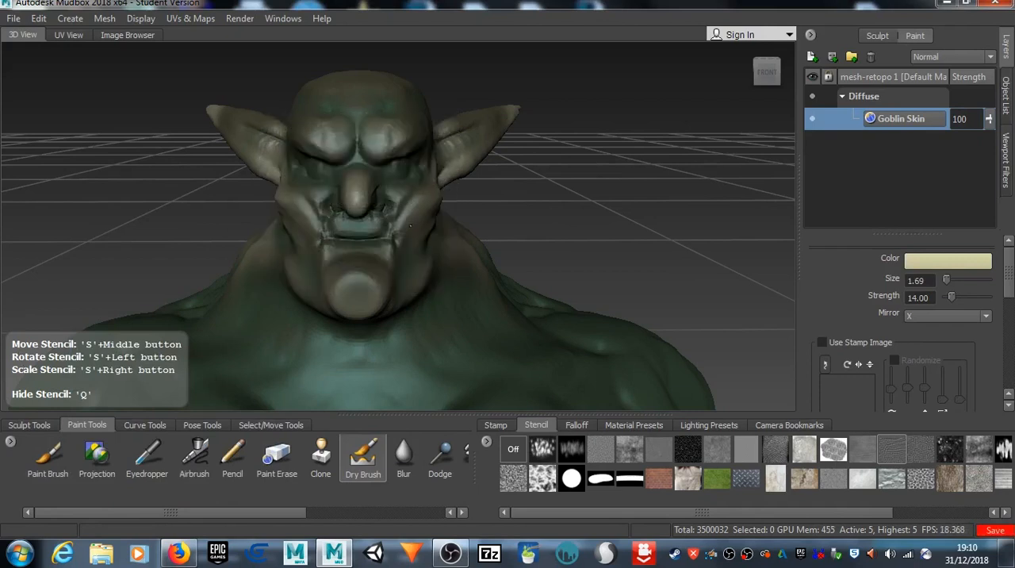
left_click_drag(420, 164, 422, 170)
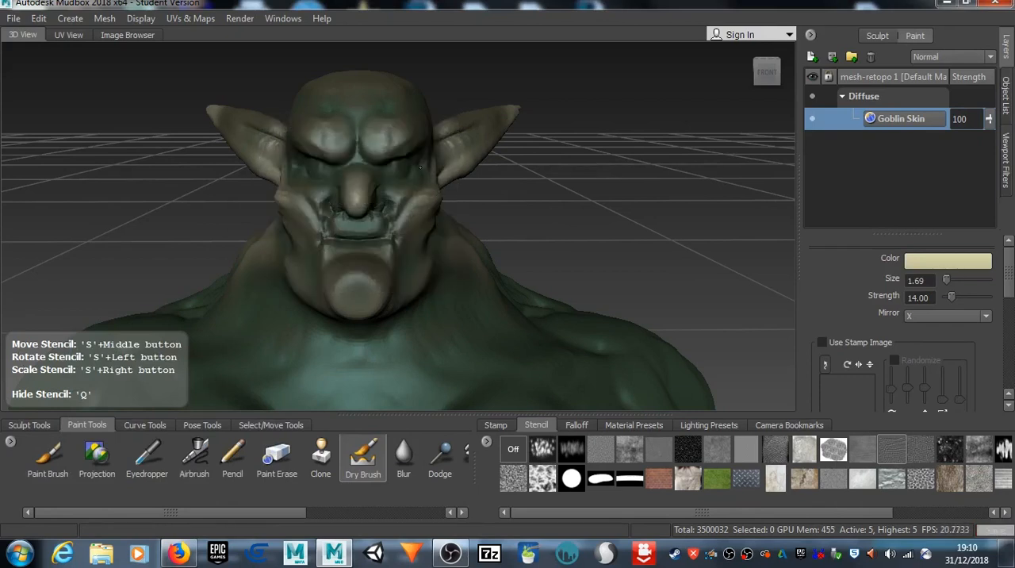
key("q")
key("q")
key("q")
key("q")
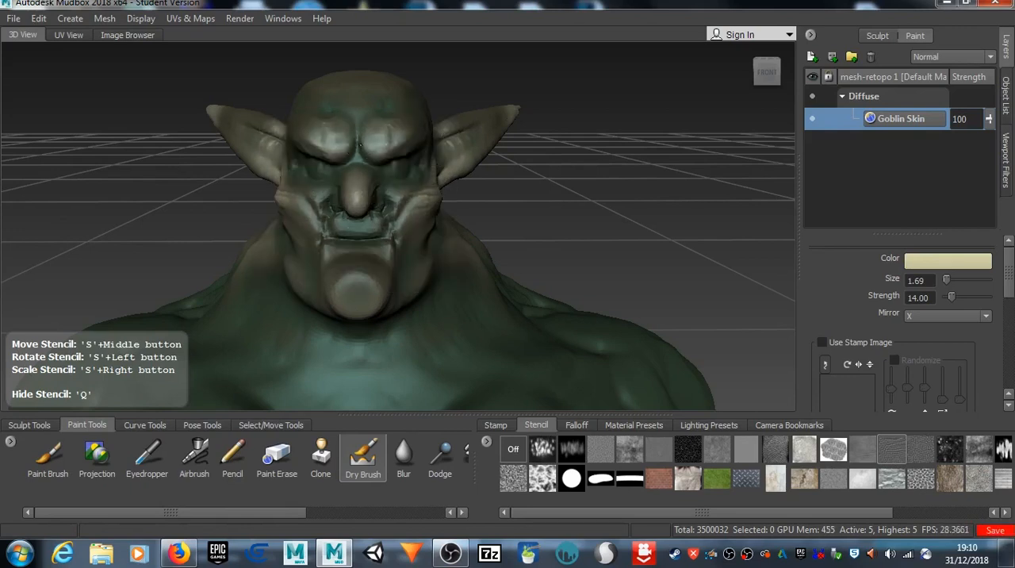
Step: Dry-brush pale khaki scales through the stencil over the brow ridges and the area around the nose and mouth
key("q")
key("q")
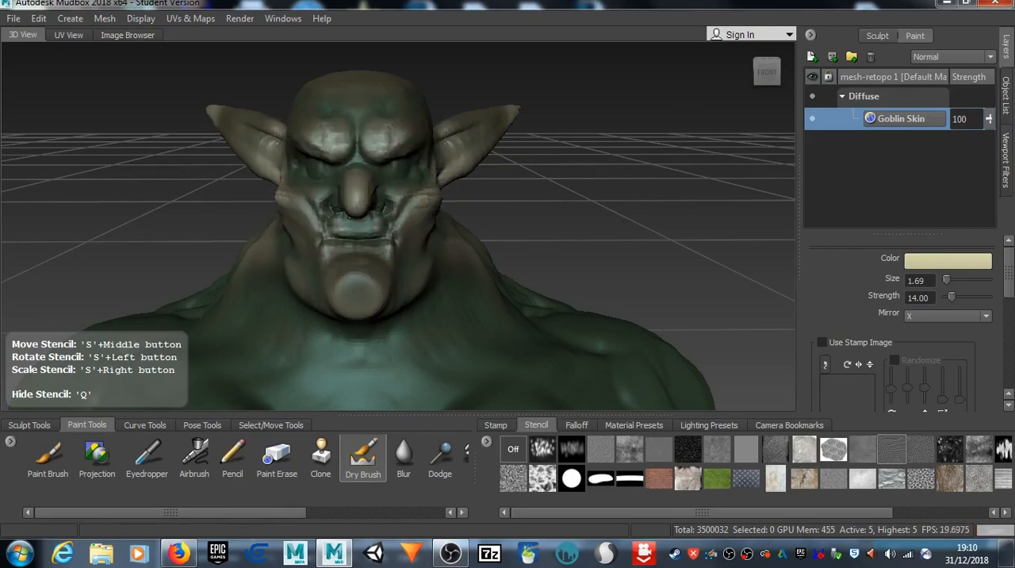
key("q")
key("q")
key("q")
Step: Enlarge the stencil over the side of the head and dry-brush pale khaki scales onto the cheek and jaw
left_click_drag(398, 241, 330, 208, "alt")
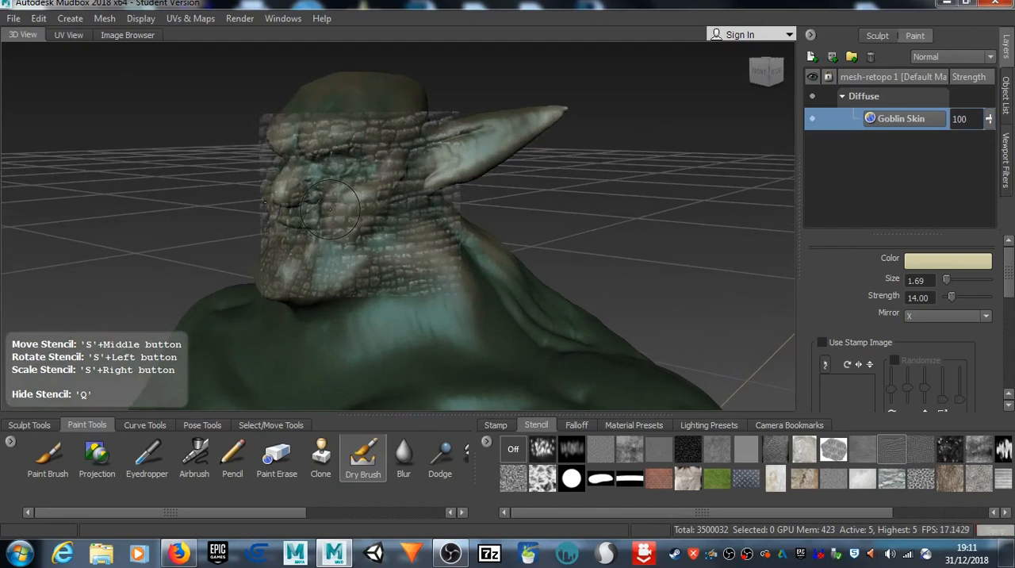
right_click_drag(330, 210, 337, 208)
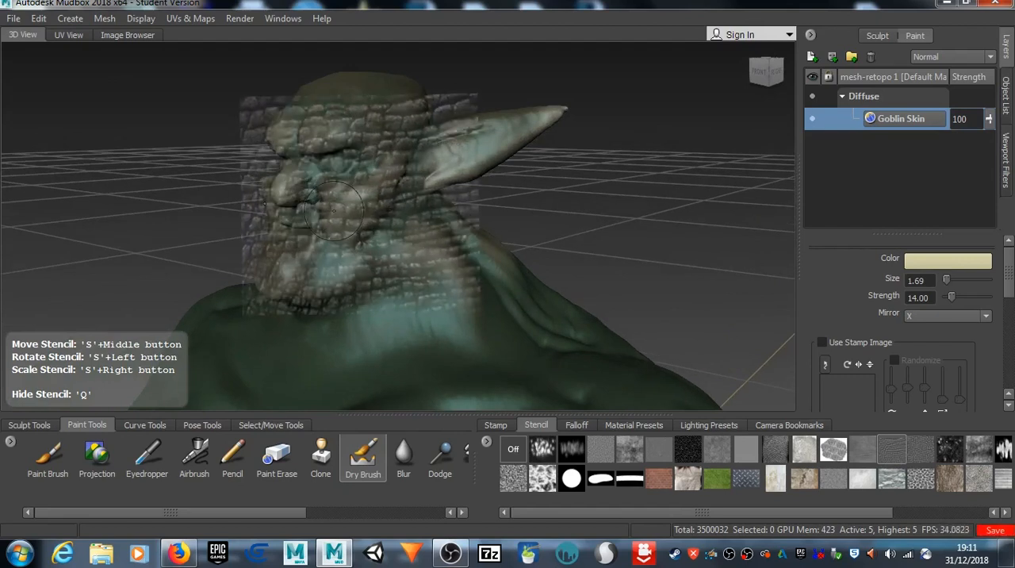
key("q")
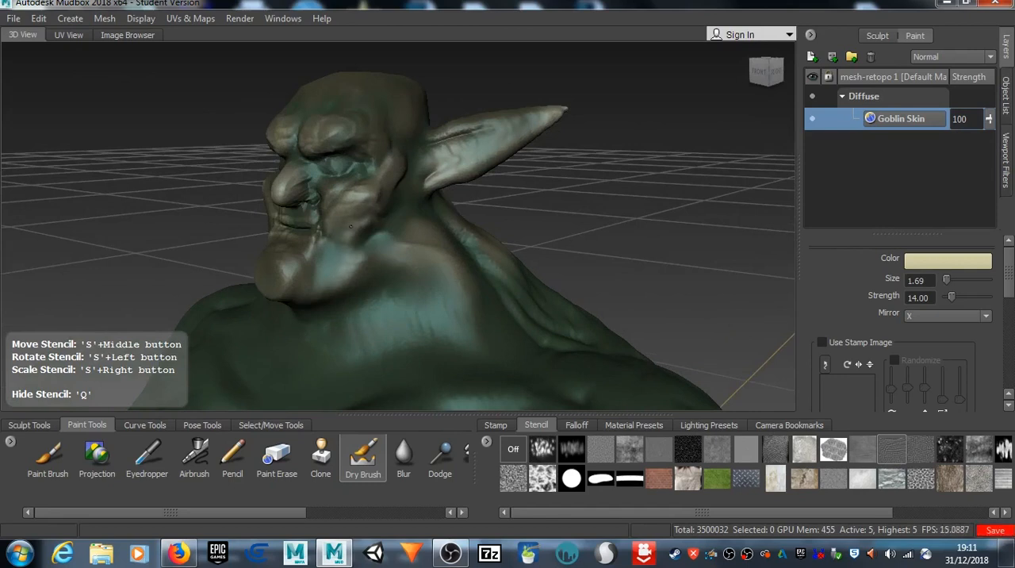
left_click_drag(415, 256, 309, 268)
Step: Dry-brush pale khaki scales through the stencil over the forehead and the top of the head
mouse_move(346, 218)
left_mouse_down()
mouse_move(392, 215)
mouse_move(435, 189)
left_mouse_up()
left_click_drag(362, 154, 354, 117)
mouse_move(245, 164)
left_mouse_down("alt")
mouse_move(333, 191)
mouse_move(341, 212)
left_mouse_up("alt")
left_click_drag(347, 170, 349, 175)
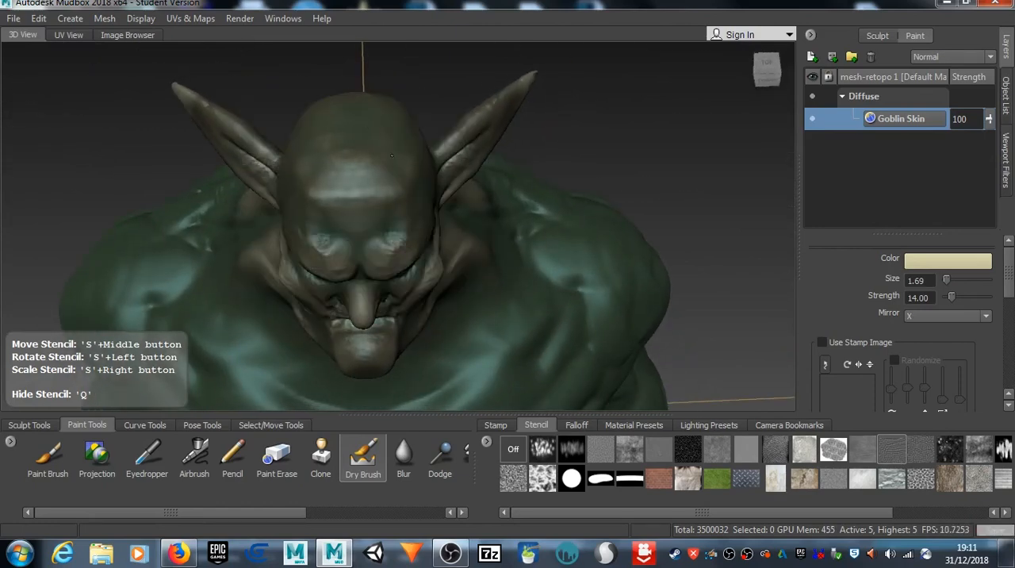
left_click_drag(343, 232, 384, 197)
left_click_drag(385, 141, 371, 221)
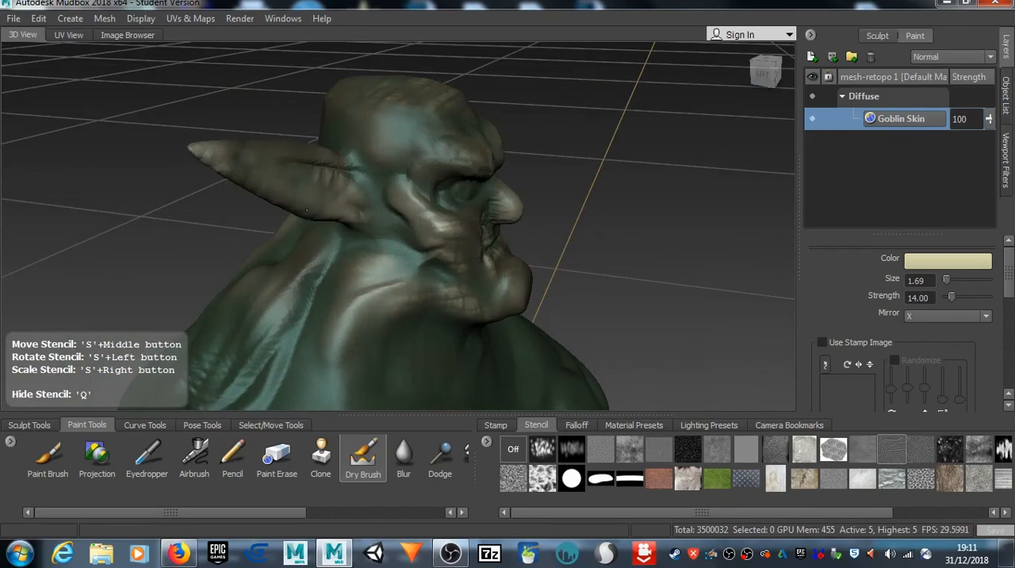
Step: Dry-brush pale khaki scales through the stencil over the pointed ear and the side of the head behind it
mouse_move(256, 181)
left_mouse_down()
mouse_move(248, 168)
mouse_move(260, 154)
mouse_move(306, 181)
mouse_move(365, 194)
left_mouse_up()
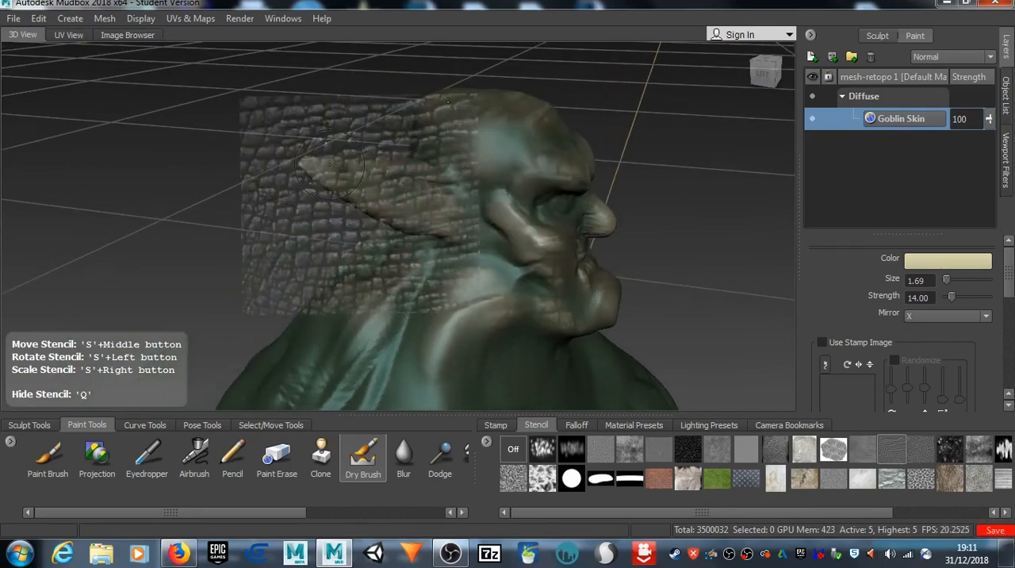
key("q")
key("q")
key("q")
key("q")
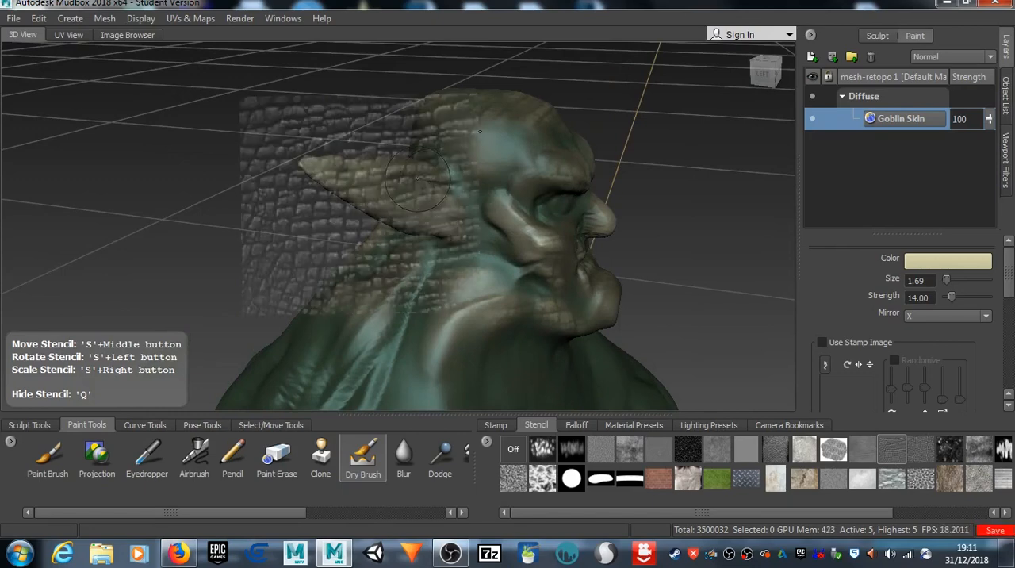
left_click_drag(521, 251, 397, 189, "alt")
Step: Dry-brush pale khaki scales through the stencil onto the front of the ear, and switch the stencil off
key("q")
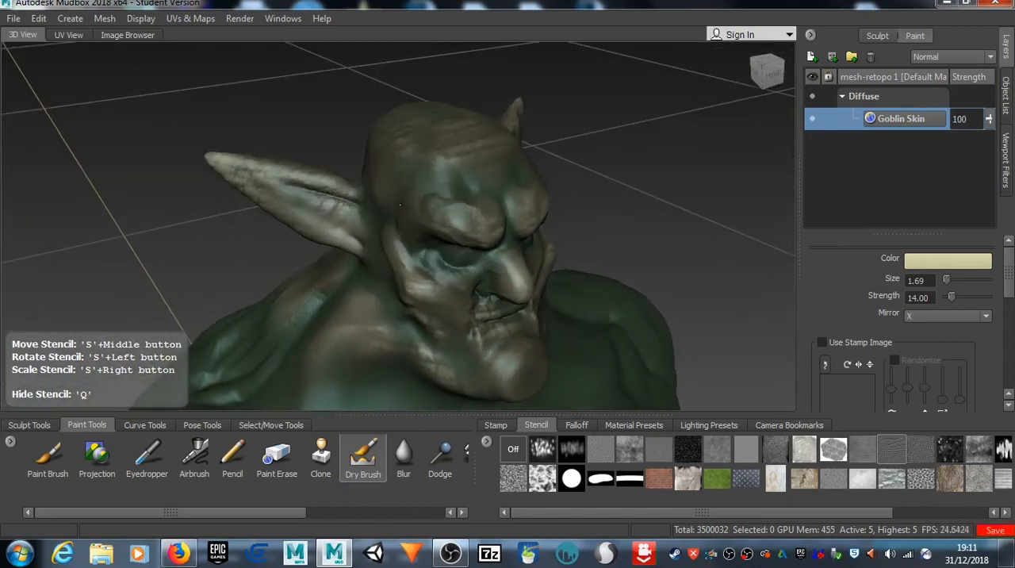
key("q")
left_click_drag(410, 210, 433, 251, "alt")
key("q")
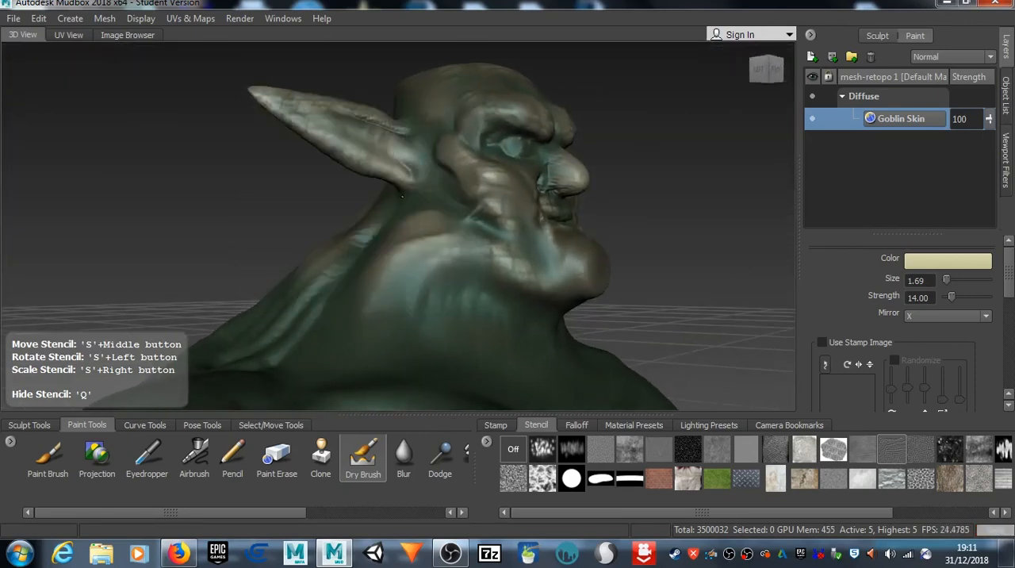
key("q")
left_click_drag(445, 204, 481, 220, "alt")
key("q")
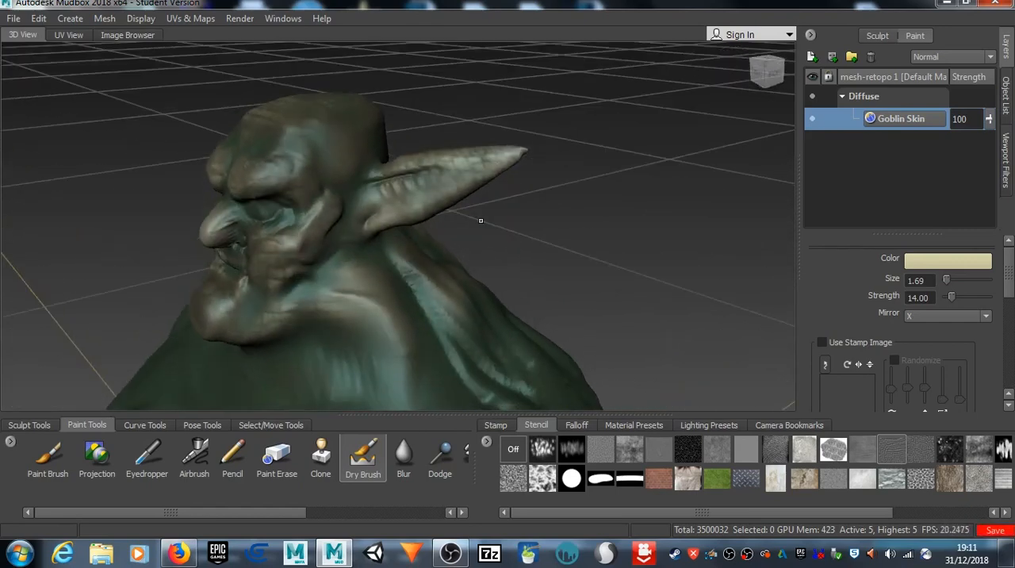
Step: Examine the scaly highlights on the goblin's head against the neck, shoulders and chest from several angles
left_click_drag(385, 190, 434, 204, "alt")
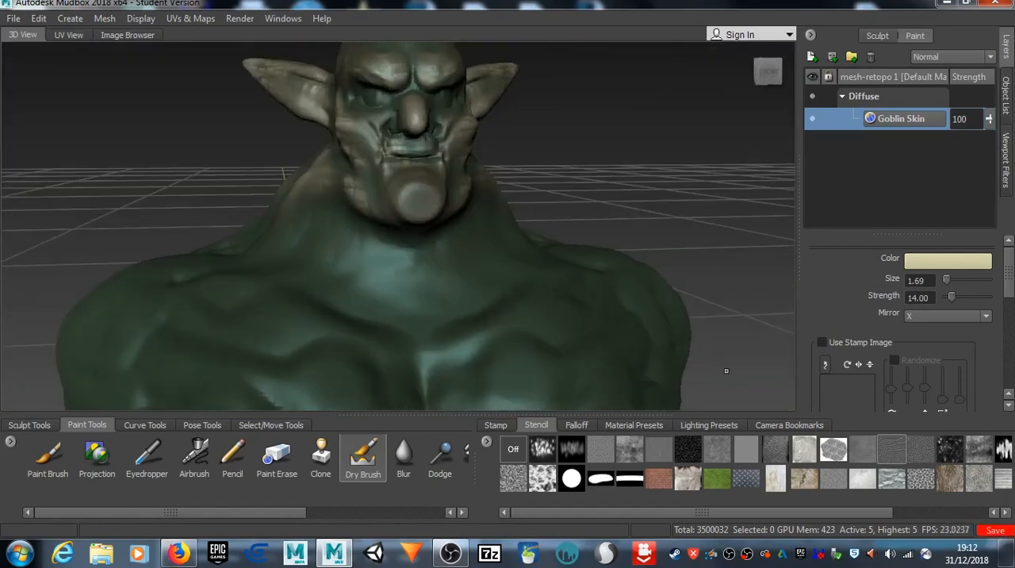
left_click_drag(422, 156, 504, 158, "alt")
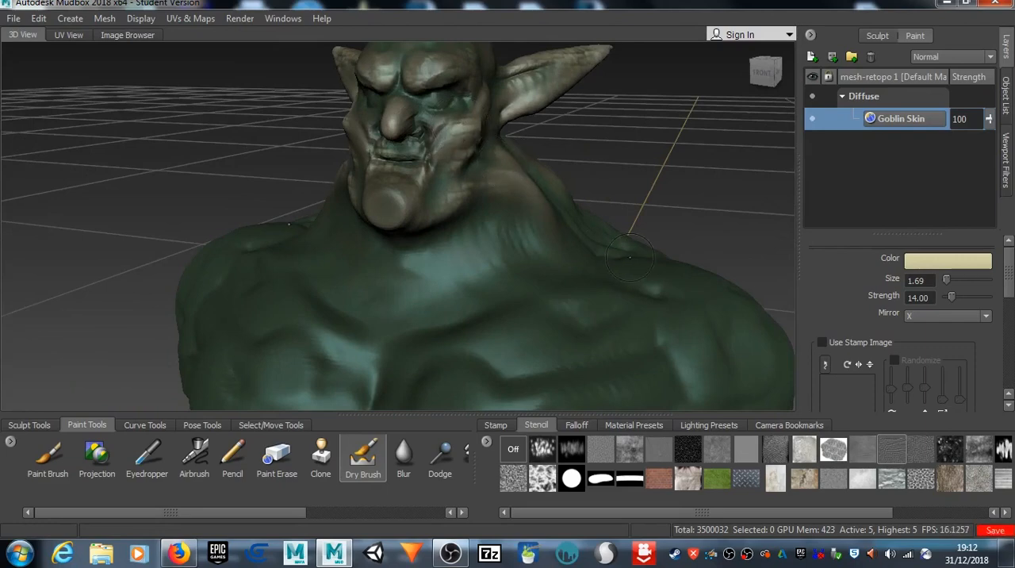
scroll(488, 248, "down", 5)
left_click_drag(470, 238, 321, 226, "alt")
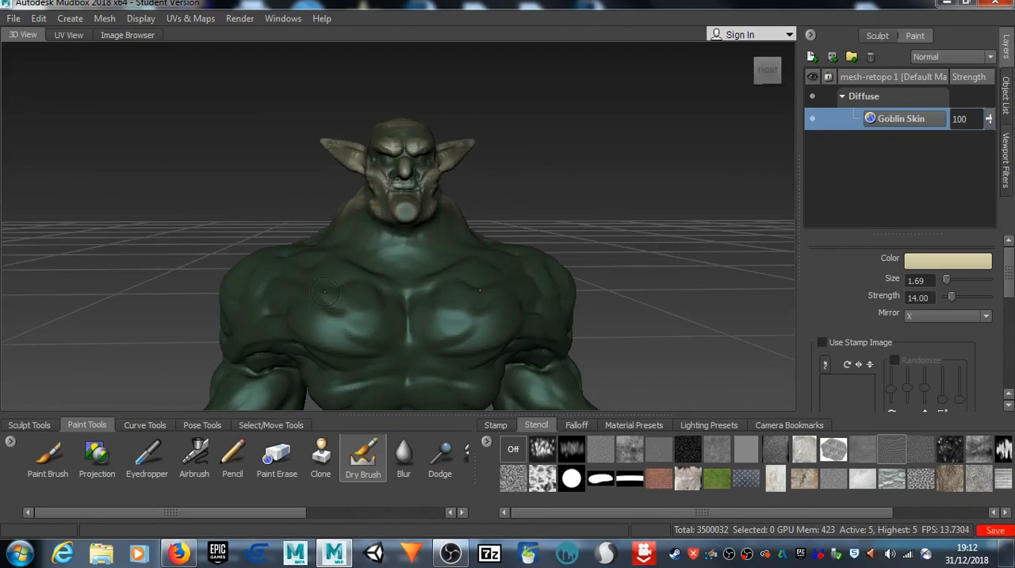
left_click_drag(332, 245, 414, 255, "alt")
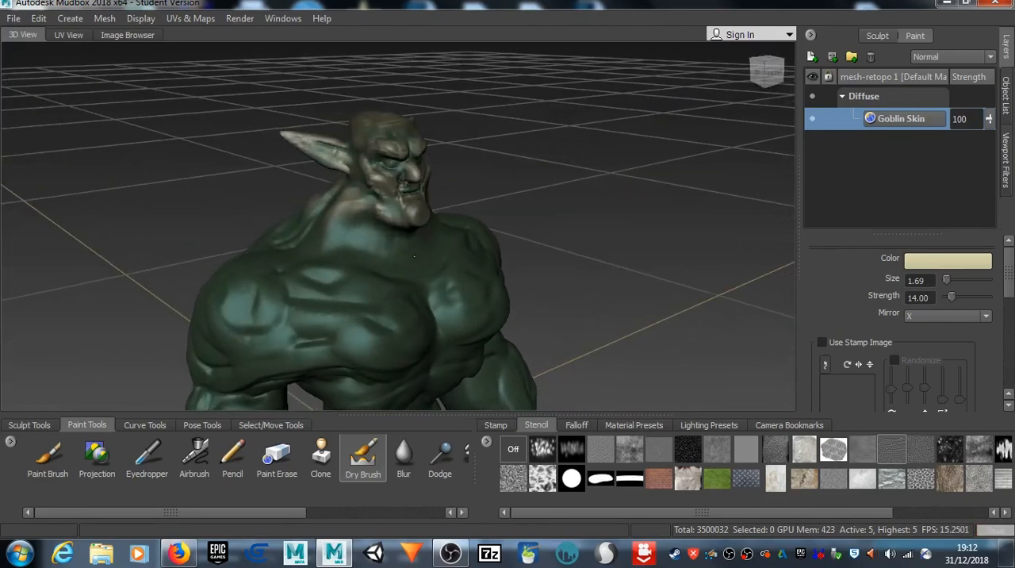
left_click_drag(396, 210, 315, 201, "alt")
right_click_drag(305, 191, 349, 153, "alt")
middle_click_drag(370, 170, 355, 230, "alt")
left_click_drag(354, 230, 341, 230, "alt")
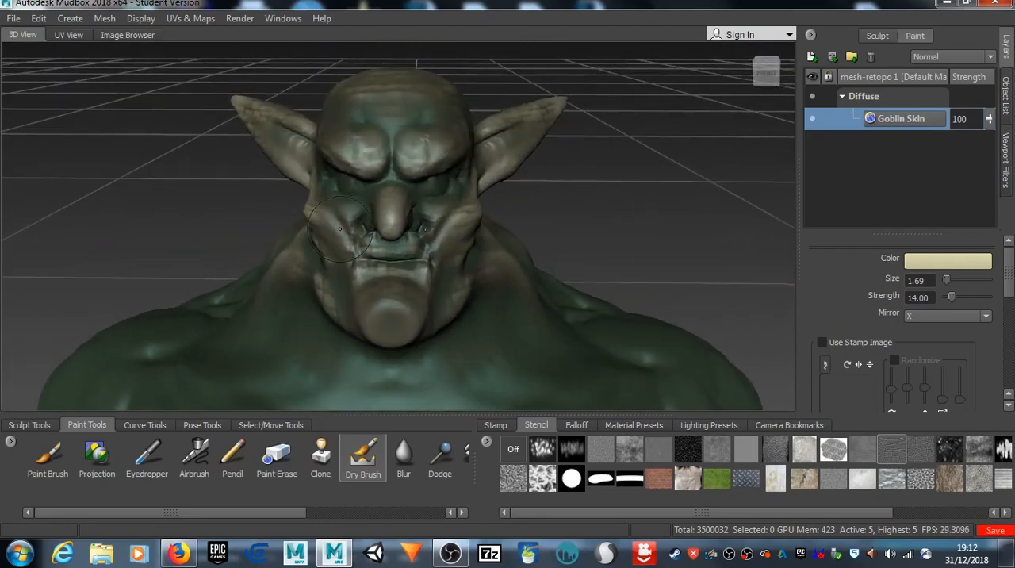
Step: Change the Dry Brush color to off-white, reactivate the bw_skin08.jpg stencil and enlarge it over the whole head
left_click(912, 261)
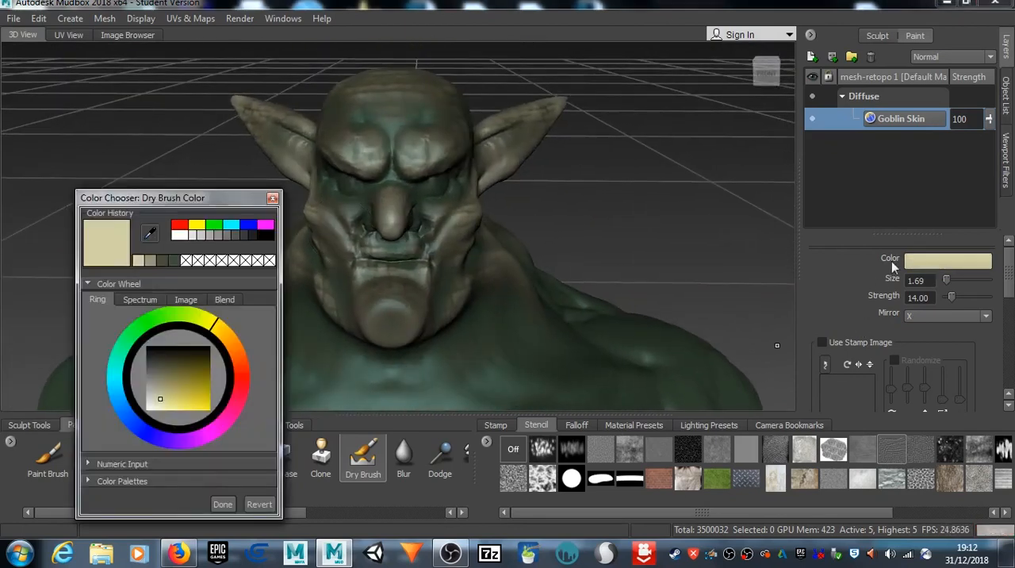
left_click(150, 405)
left_click(225, 505)
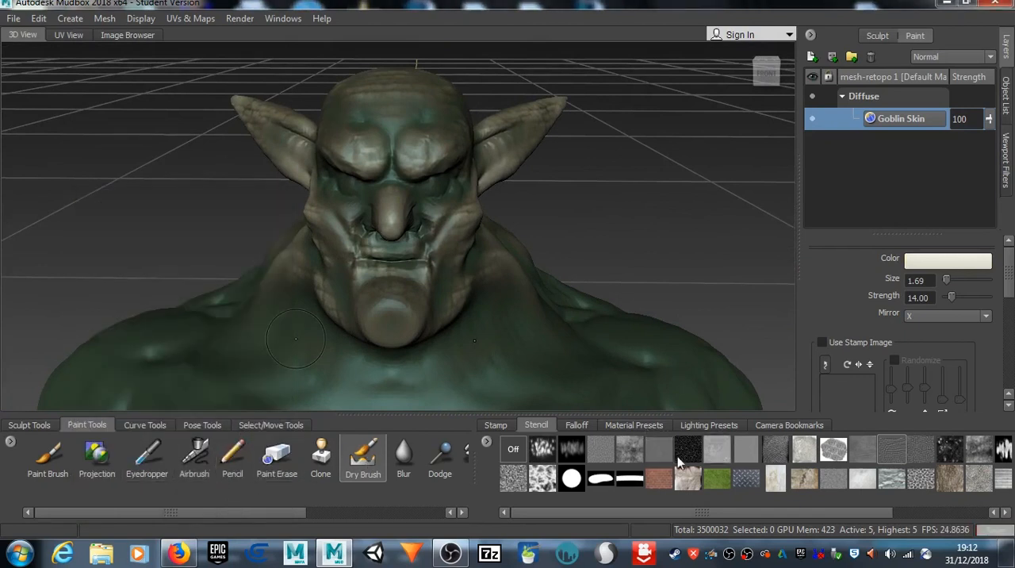
left_click(893, 451)
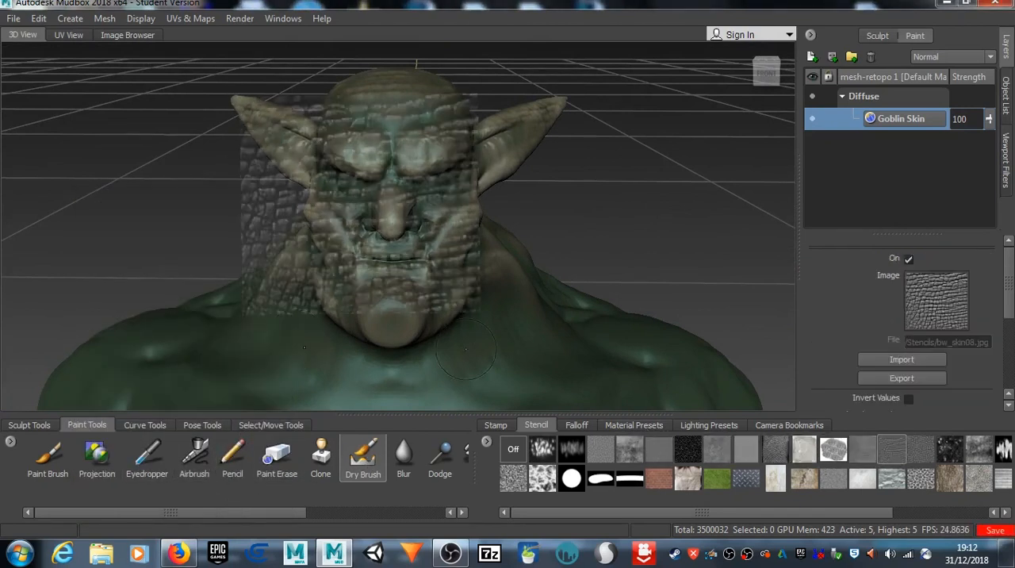
left_click_drag(315, 249, 352, 233, "alt")
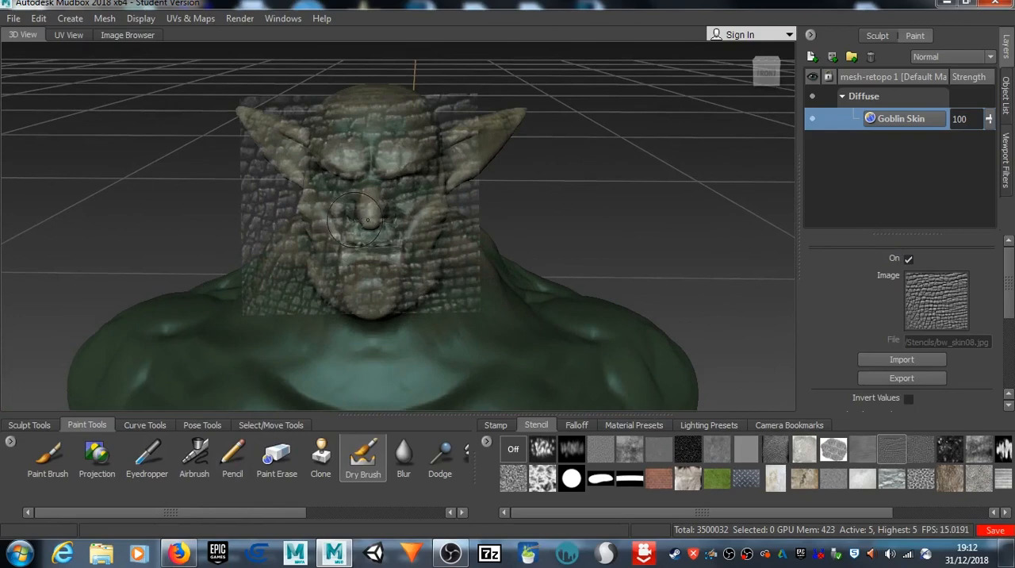
right_click_drag(354, 222, 430, 225)
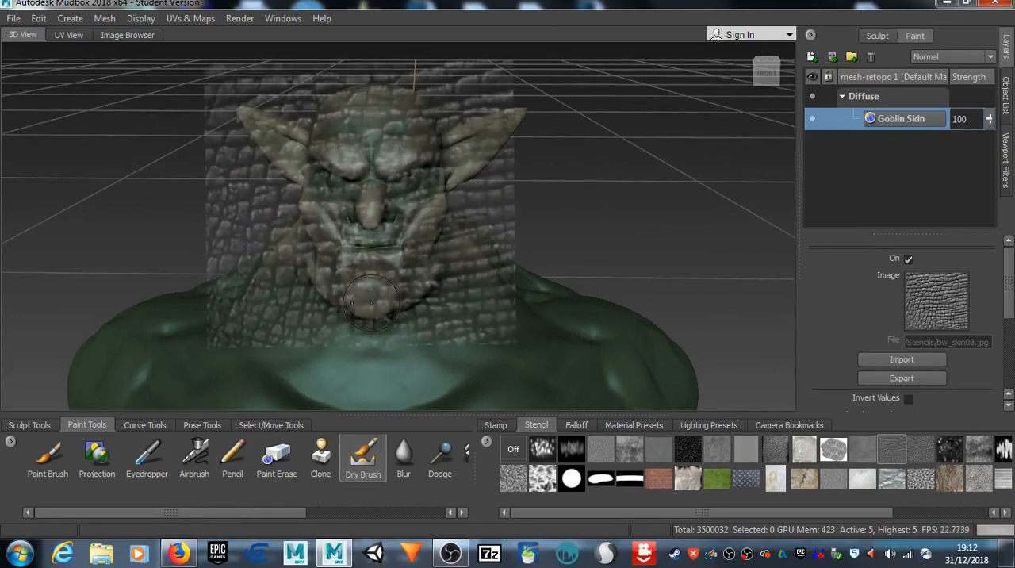
Step: Dry-brush off-white scale highlights through the stencil over the chin, mouth and jaw, and hide the stencil
key("q")
left_click_drag(360, 306, 344, 274)
left_click_drag(371, 227, 431, 264)
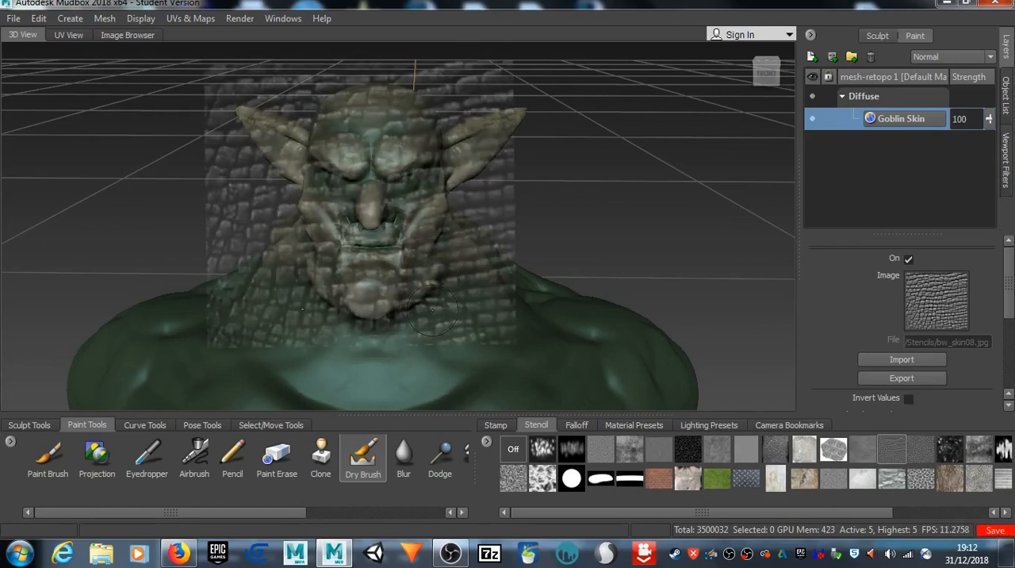
key("q")
left_click_drag(405, 315, 814, 315, "alt")
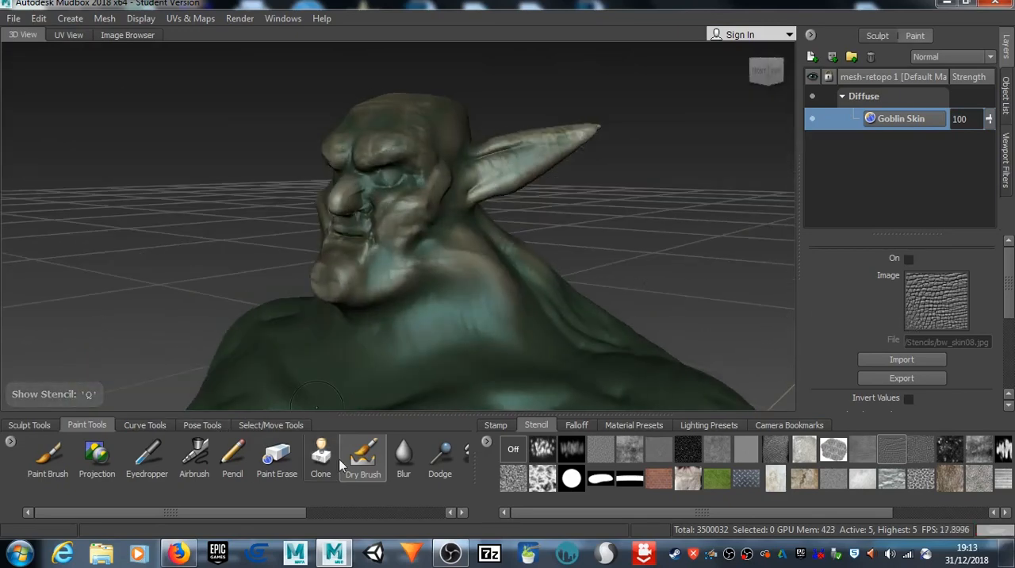
Step: Set the Dry Brush color to a dark olive brown for painting the goblin's upper body
left_click(362, 457)
left_click(984, 260)
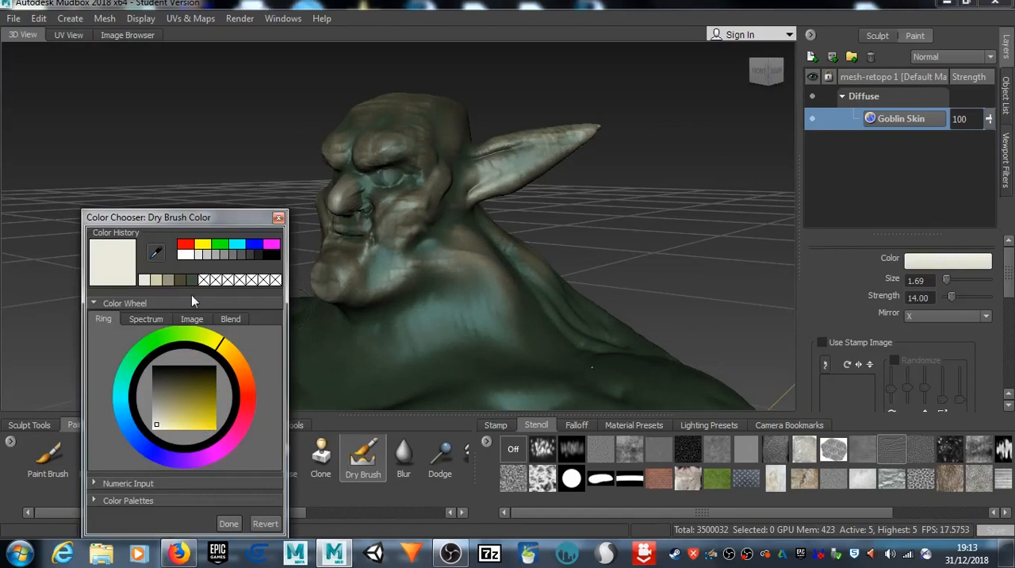
left_click_drag(155, 426, 176, 384)
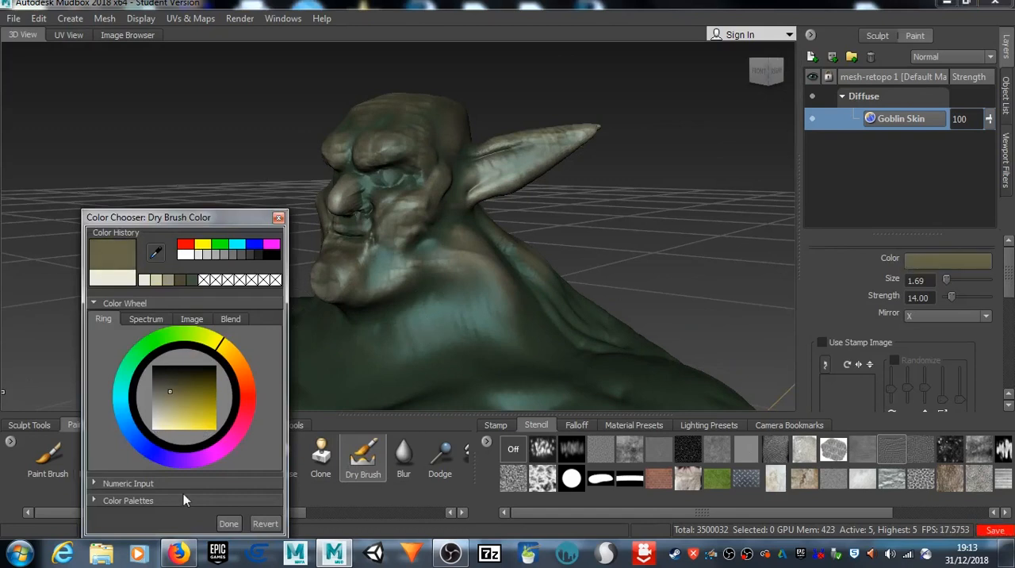
left_click(228, 523)
right_click_drag(408, 340, 353, 326, "alt")
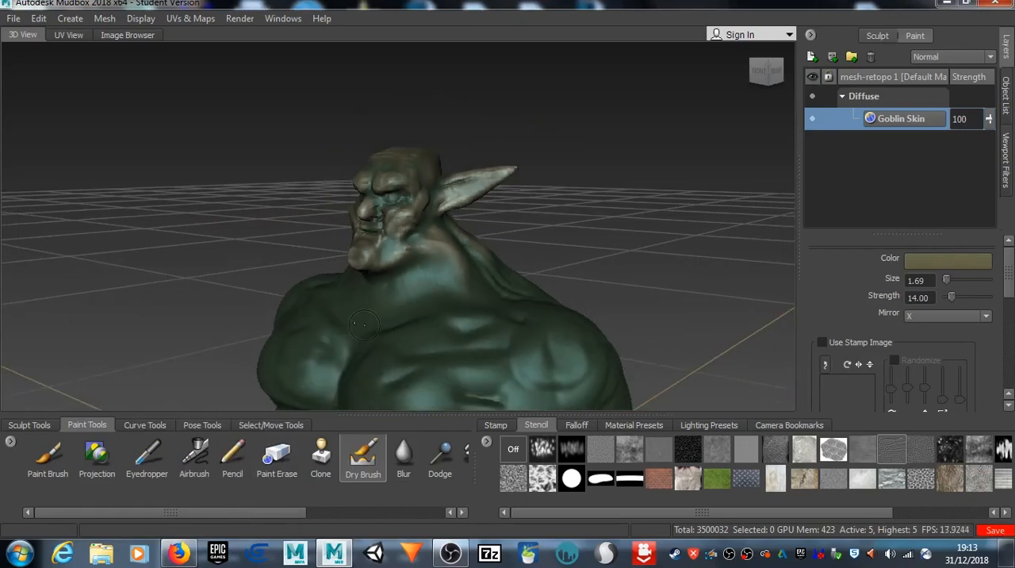
Step: Enlarge the Dry Brush to size 6.20 and brush mirrored dark olive brown over the goblin's chest and shoulders
left_click_drag(353, 326, 426, 363, "alt")
left_click_drag(398, 327, 441, 327)
middle_click_drag(520, 267, 460, 108, "alt")
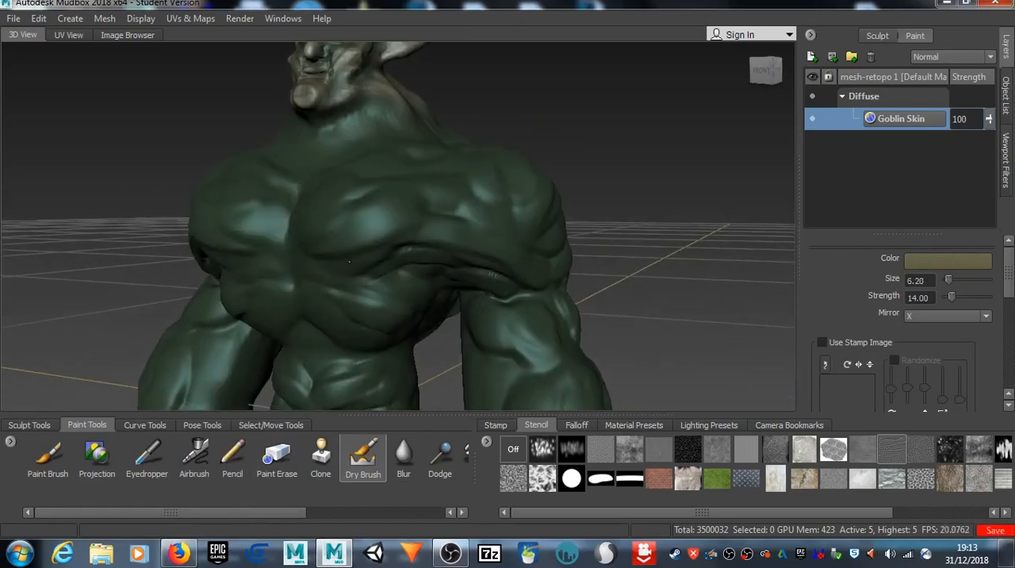
left_click_drag(460, 108, 471, 108, "alt")
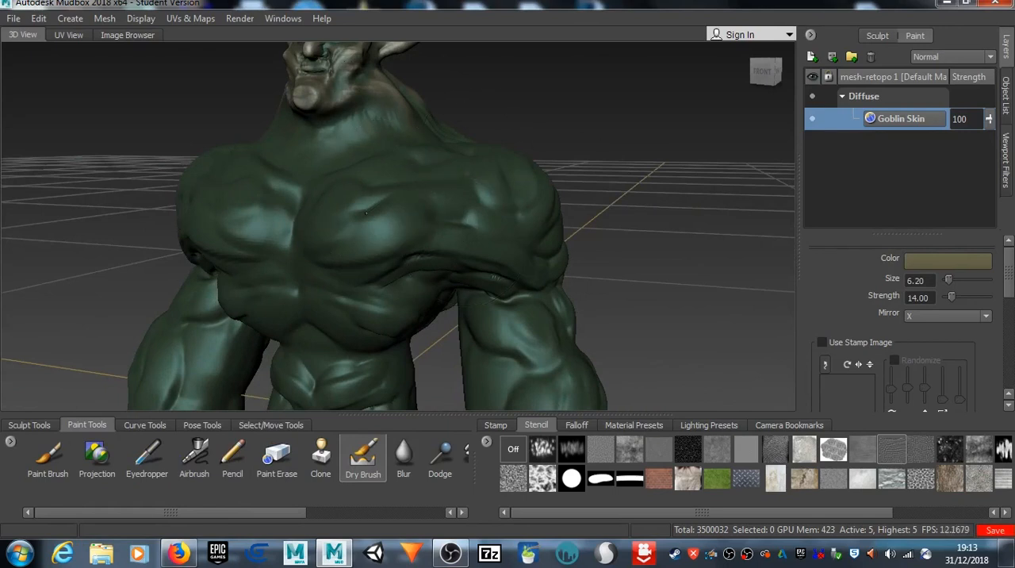
mouse_move(379, 189)
left_mouse_down()
mouse_move(350, 253)
mouse_move(468, 246)
mouse_move(539, 349)
left_mouse_up()
left_click_drag(382, 194, 289, 163)
mouse_move(312, 262)
left_mouse_down()
mouse_move(298, 337)
mouse_move(236, 308)
mouse_move(214, 211)
left_mouse_up()
left_click_drag(414, 159, 296, 276, "alt")
left_click_drag(405, 254, 446, 182)
mouse_move(445, 269)
left_mouse_down("alt")
mouse_move(413, 238)
mouse_move(429, 159)
mouse_move(425, 115)
left_mouse_up("alt")
Step: Dry-brush the dark olive brown over the goblin's arms, abdomen and hands
left_click_drag(395, 195, 315, 357)
left_click_drag(246, 276, 454, 372, "alt")
mouse_move(435, 315)
left_mouse_down()
mouse_move(403, 332)
mouse_move(338, 245)
left_mouse_up()
mouse_move(296, 326)
left_mouse_down()
mouse_move(266, 373)
mouse_move(223, 308)
left_mouse_up()
left_click_drag(223, 169, 326, 243, "alt")
right_click_drag(327, 242, 181, 251, "alt")
left_click_drag(181, 251, 261, 299, "alt")
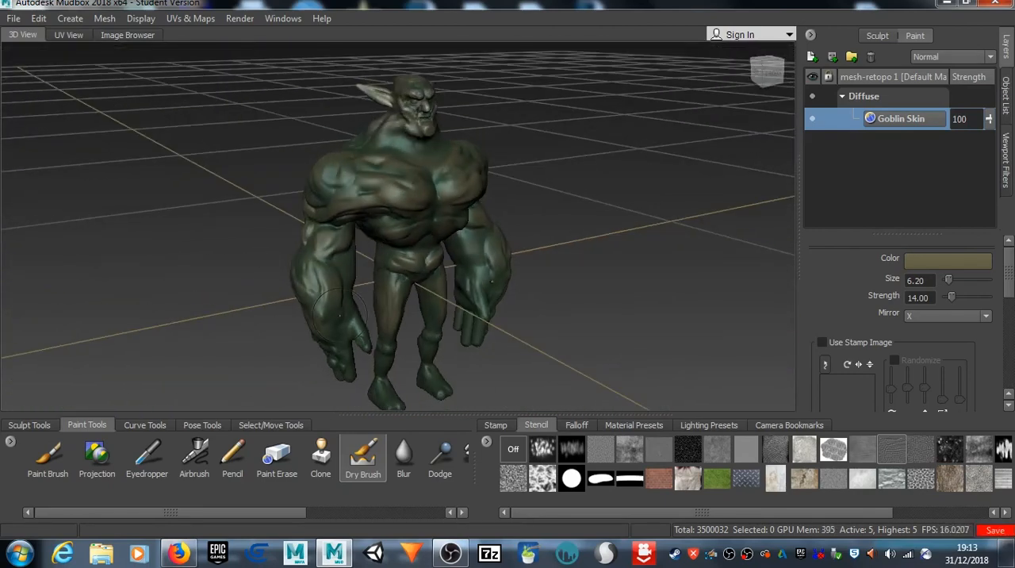
left_click_drag(312, 367, 408, 314, "alt")
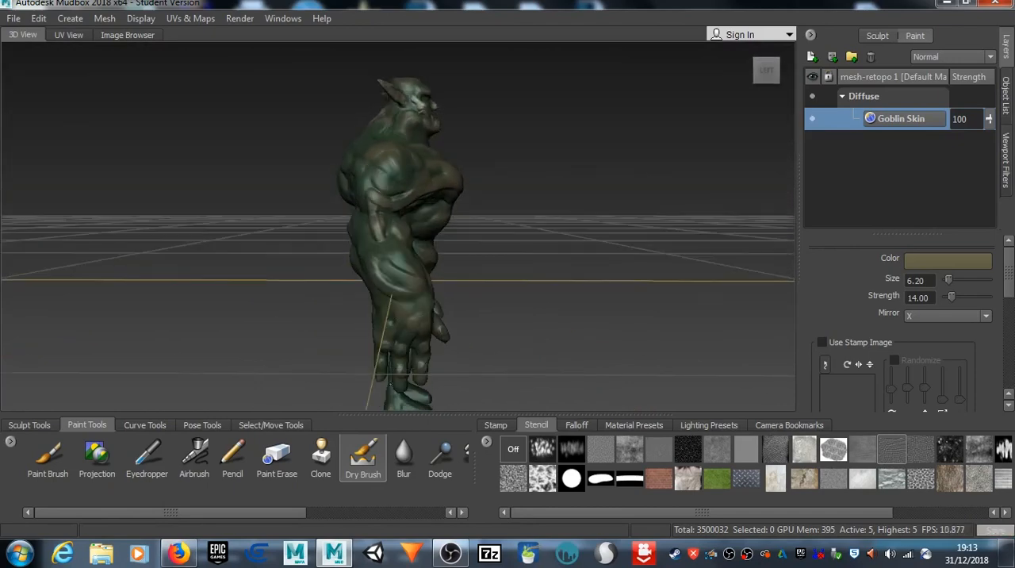
Step: Dry-brush the dark olive brown over the goblin's lower back, buttocks, legs and feet
mouse_move(419, 285)
left_mouse_down("alt")
mouse_move(423, 184)
mouse_move(405, 163)
mouse_move(356, 186)
left_mouse_up("alt")
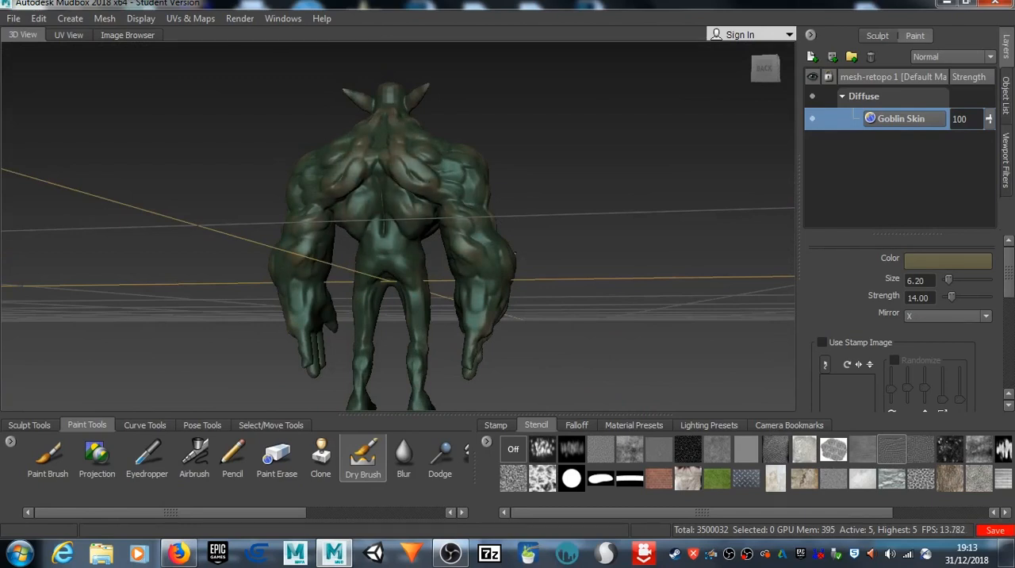
left_click_drag(409, 269, 394, 253)
right_click_drag(401, 262, 383, 357, "alt")
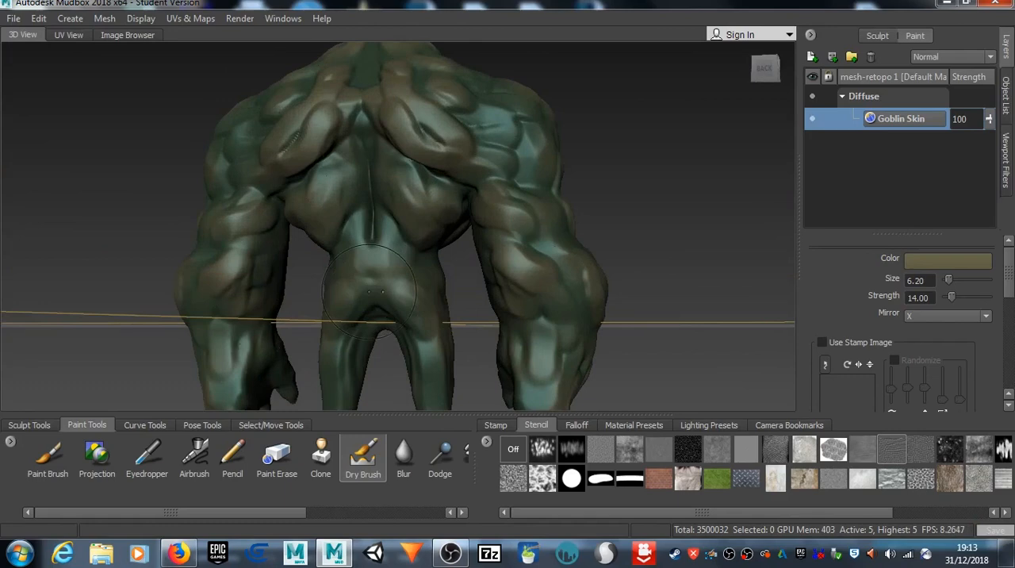
middle_click_drag(382, 357, 357, 222, "alt")
mouse_move(315, 162)
left_mouse_down()
mouse_move(391, 233)
mouse_move(389, 349)
left_mouse_up()
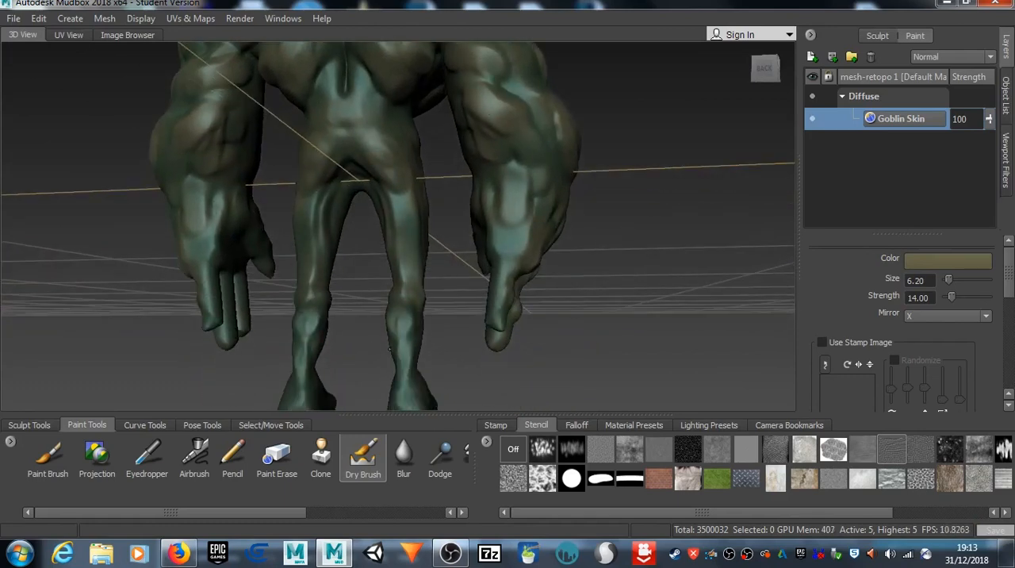
left_click_drag(587, 198, 344, 207, "alt")
left_click_drag(372, 374, 384, 365)
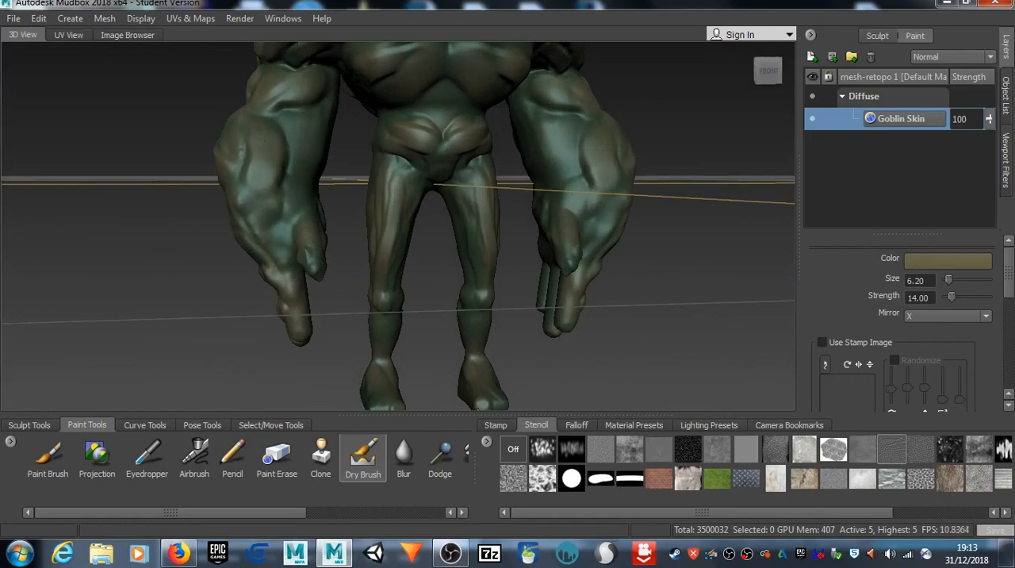
Step: Set the Dry Brush color to a lighter khaki beige
middle_click_drag(475, 111, 451, 399, "alt")
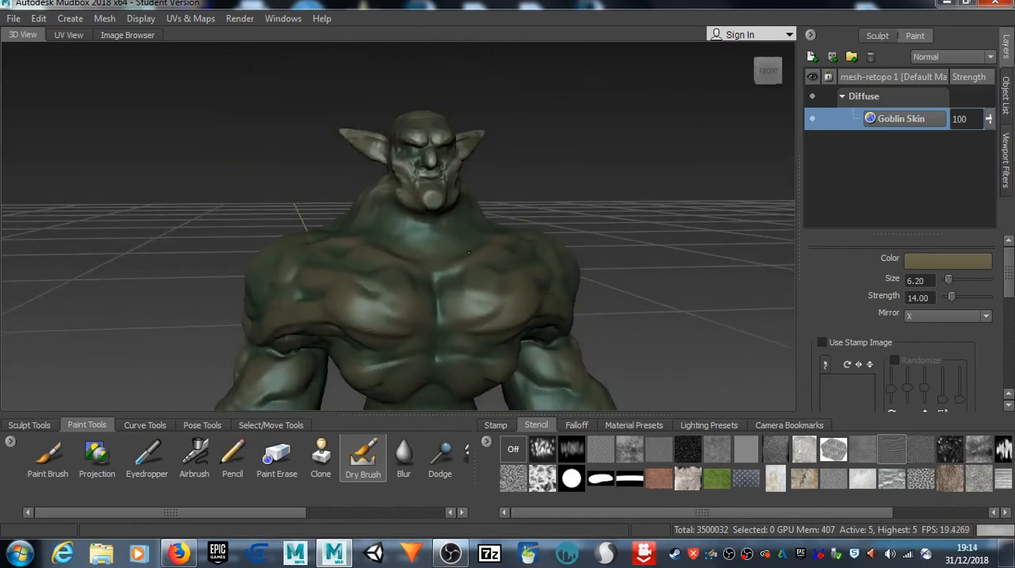
middle_click_drag(466, 254, 430, 124, "alt")
left_click_drag(430, 124, 412, 236, "alt")
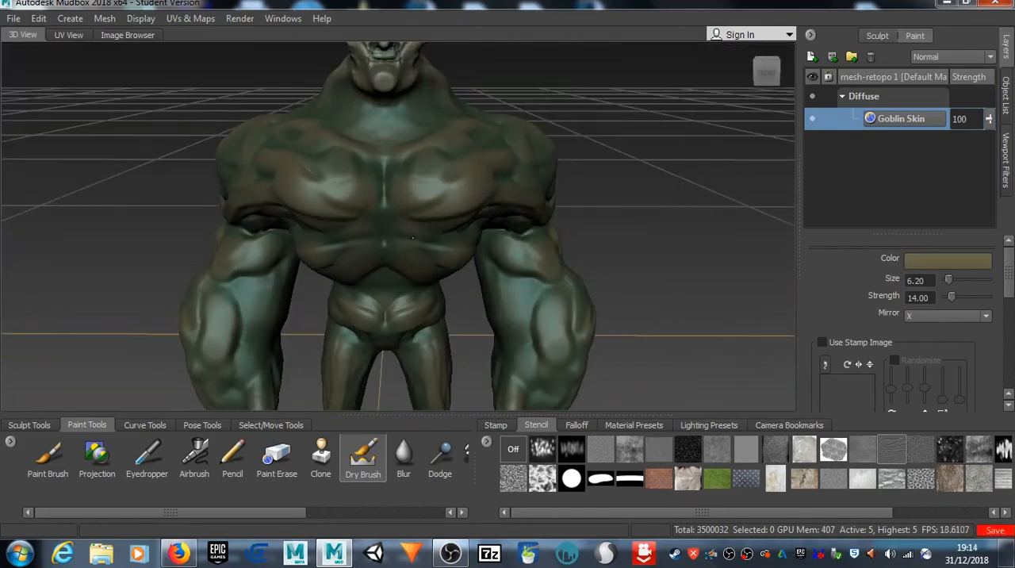
middle_click_drag(426, 139, 442, 292, "alt")
left_click_drag(443, 292, 548, 202, "alt")
left_click(937, 258)
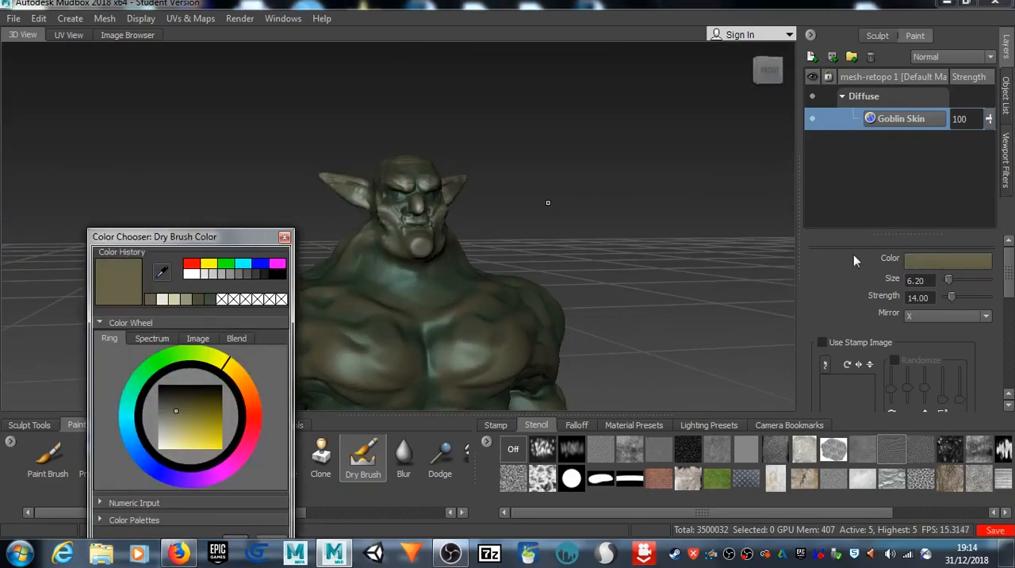
left_click(176, 429)
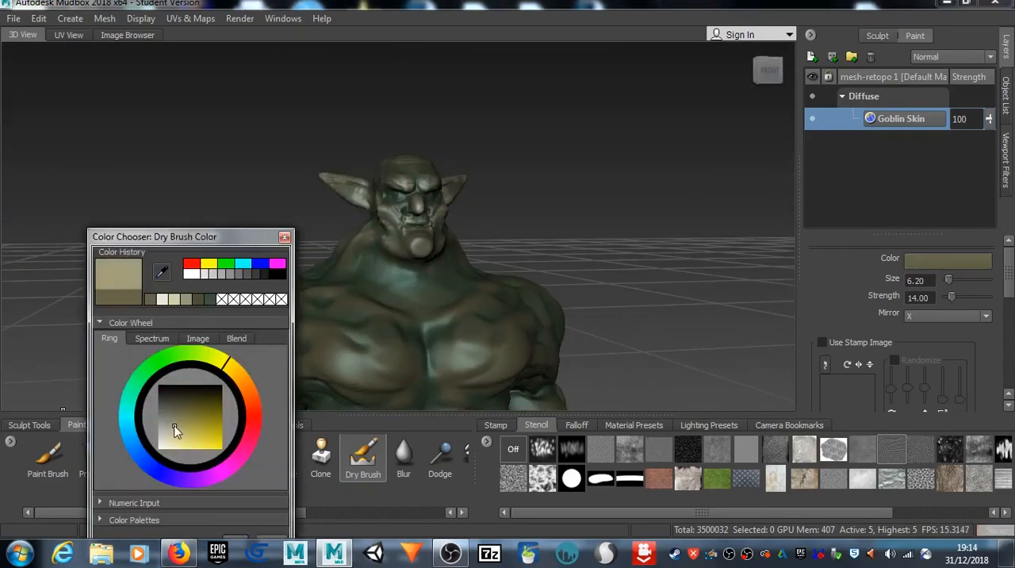
left_click_drag(215, 238, 203, 123)
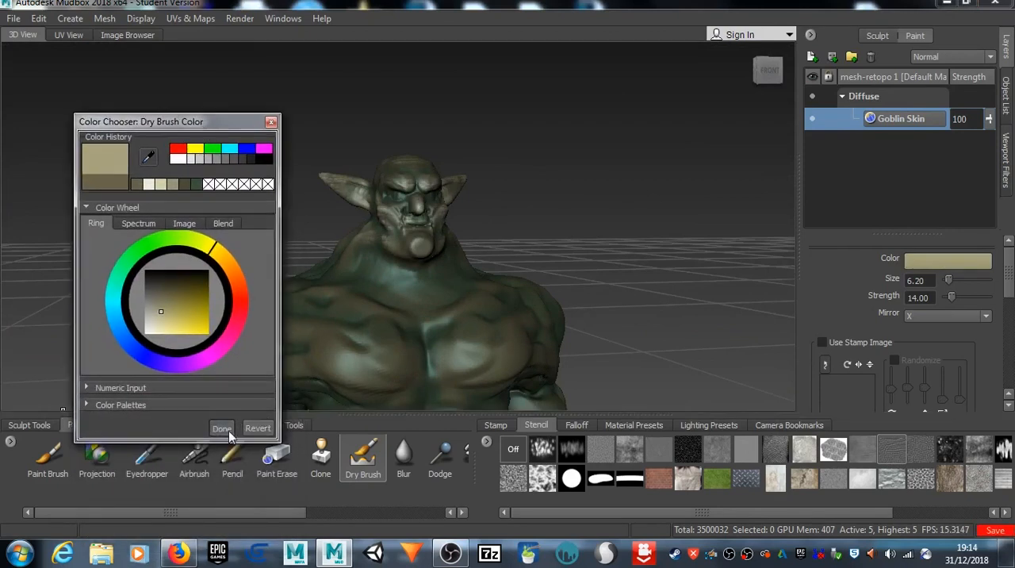
left_click(222, 428)
Step: Reduce the Dry Brush to size 3.16 and brush khaki highlights over the raised muscles of the neck, chest and arms
key("b")
mouse_move(407, 302)
left_mouse_down()
mouse_move(381, 301)
mouse_move(425, 302)
left_mouse_up()
left_click_drag(379, 301, 370, 230, "alt")
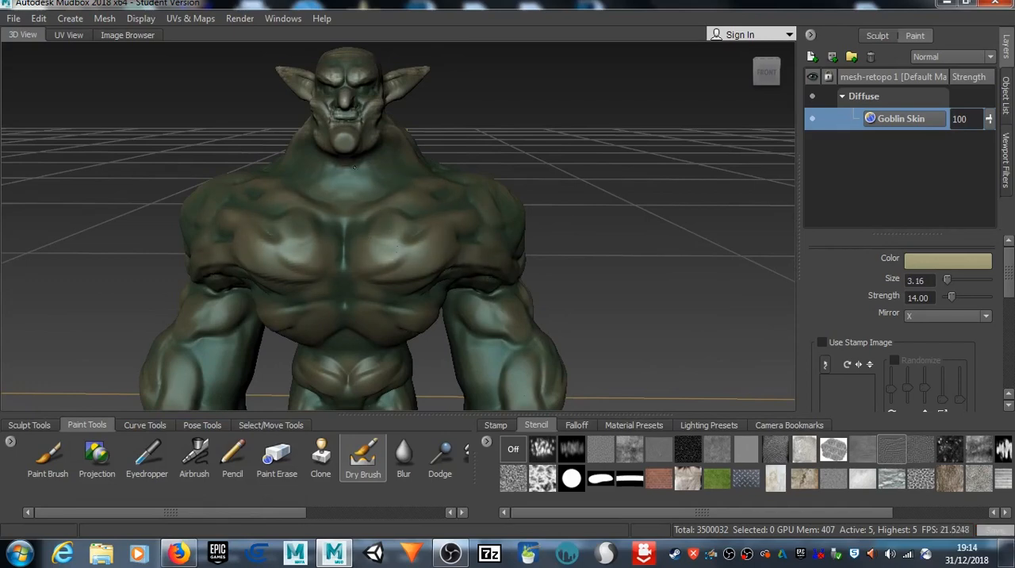
left_click_drag(390, 137, 373, 155, "alt")
mouse_move(433, 217)
left_mouse_down()
mouse_move(423, 278)
mouse_move(486, 403)
left_mouse_up()
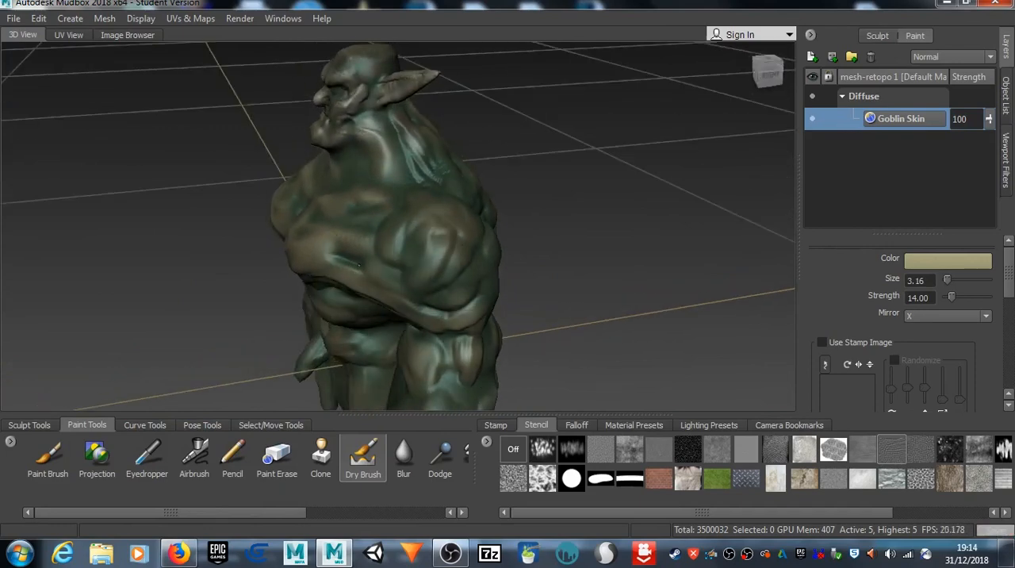
Step: Dry-brush khaki highlights over the goblin's shoulder blades, upper back and lower back
left_click_drag(429, 291, 292, 286, "alt")
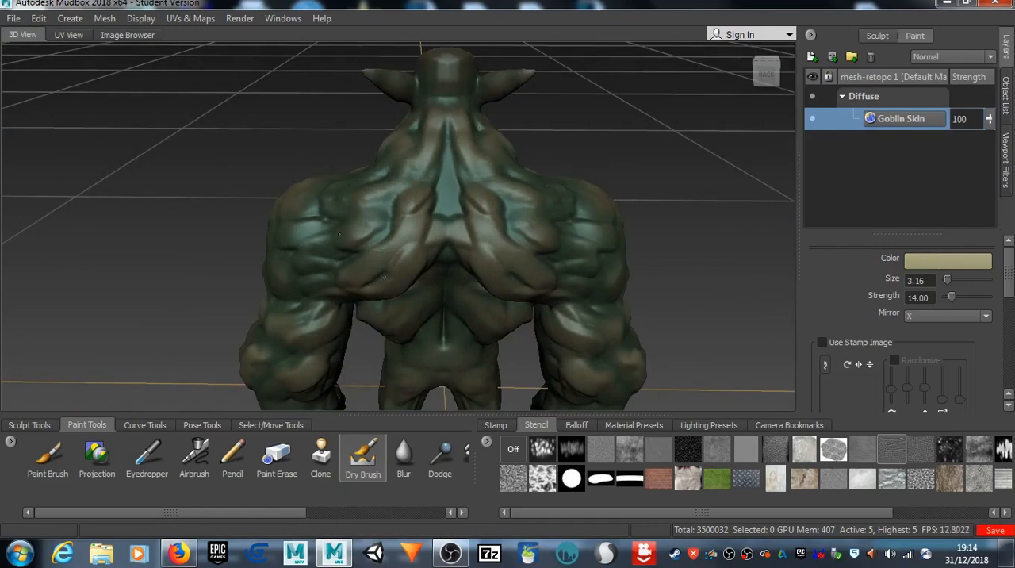
mouse_move(297, 247)
left_mouse_down()
mouse_move(319, 225)
mouse_move(473, 252)
left_mouse_up()
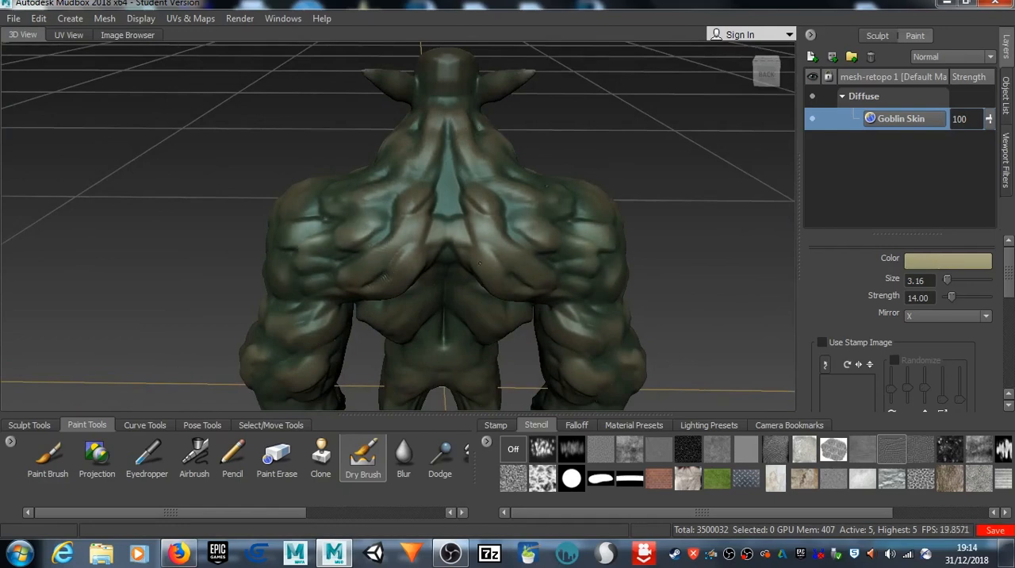
left_click_drag(366, 387, 379, 274, "alt")
left_click_drag(417, 180, 461, 240)
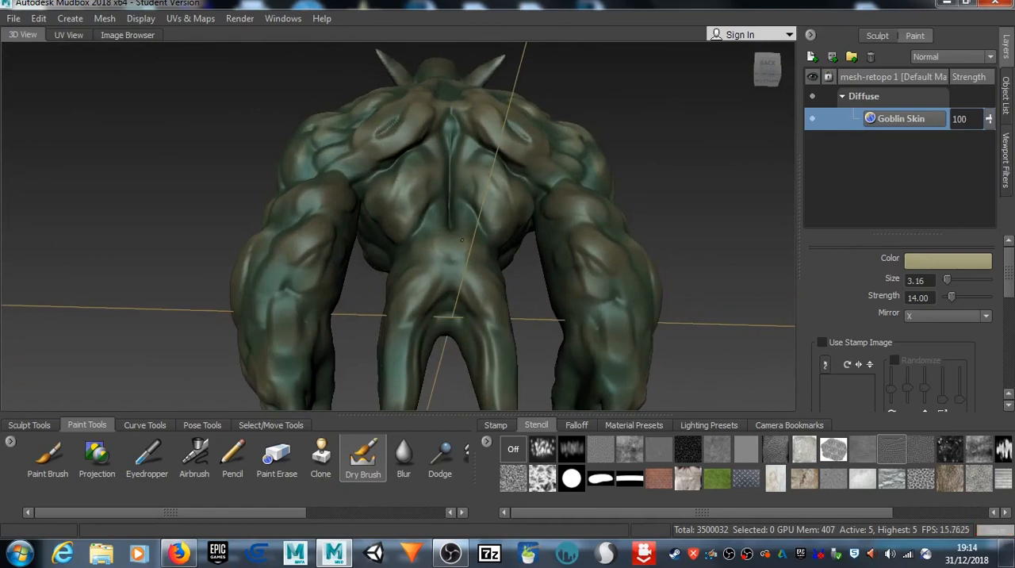
mouse_move(452, 279)
left_mouse_down()
mouse_move(421, 303)
mouse_move(408, 406)
left_mouse_up()
Step: Dry-brush khaki highlights over the goblin's forearms, hips and thighs
left_click_drag(166, 380, 403, 373, "alt")
left_click_drag(417, 296, 448, 207)
left_click_drag(358, 384, 436, 337, "alt")
mouse_move(277, 213)
left_mouse_down()
mouse_move(305, 229)
mouse_move(315, 255)
left_mouse_up()
left_click_drag(376, 332, 346, 337, "alt")
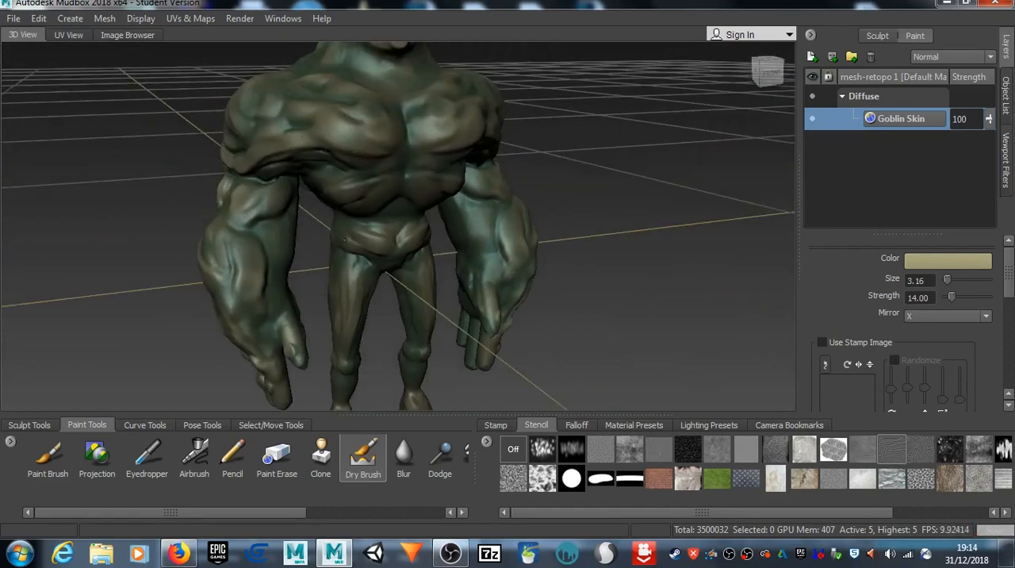
left_click_drag(200, 252, 317, 184, "alt")
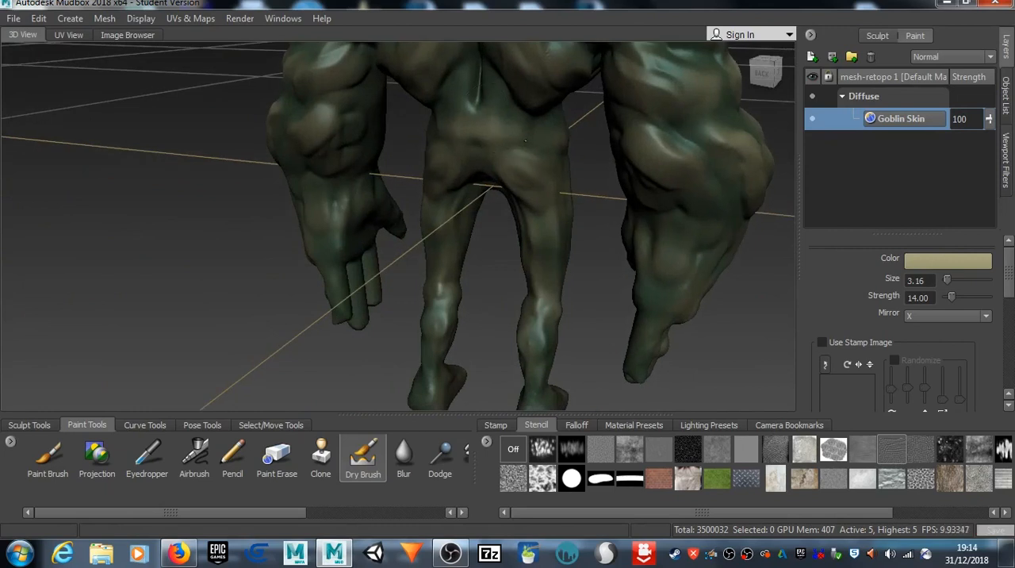
Step: Dry-brush khaki highlights over the goblin's buttocks, calves, heels and the backs of the hands
left_click_drag(508, 159, 525, 172)
left_click_drag(539, 308, 533, 355)
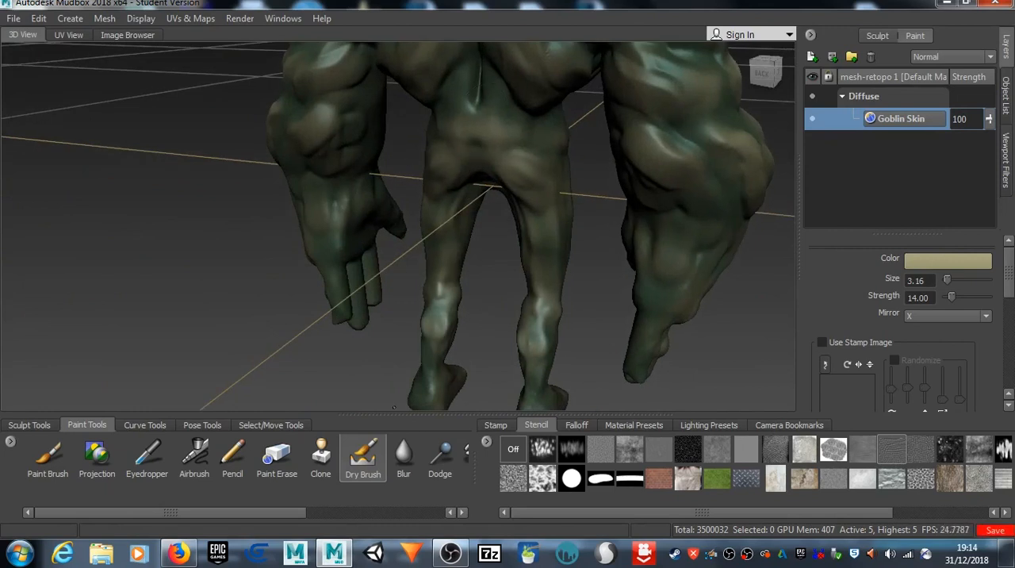
mouse_move(427, 387)
left_mouse_down()
mouse_move(433, 393)
mouse_move(431, 374)
left_mouse_up()
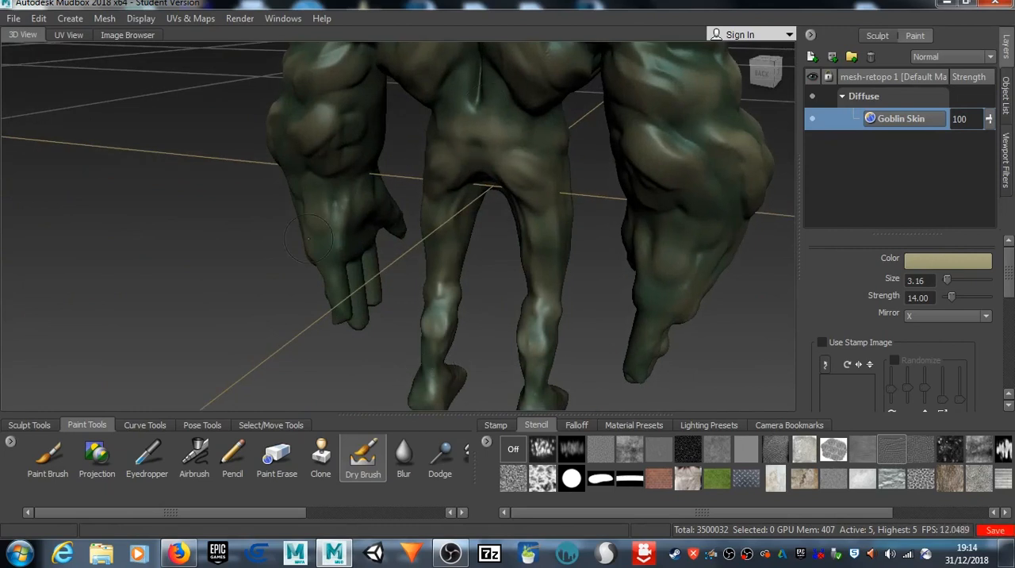
left_click_drag(339, 233, 349, 264)
left_click_drag(361, 319, 334, 269)
left_click_drag(388, 236, 188, 256, "alt")
Step: Set the Dry Brush color to a pale cream
middle_click_drag(333, 202, 171, 296, "alt")
left_click_drag(172, 297, 135, 262, "alt")
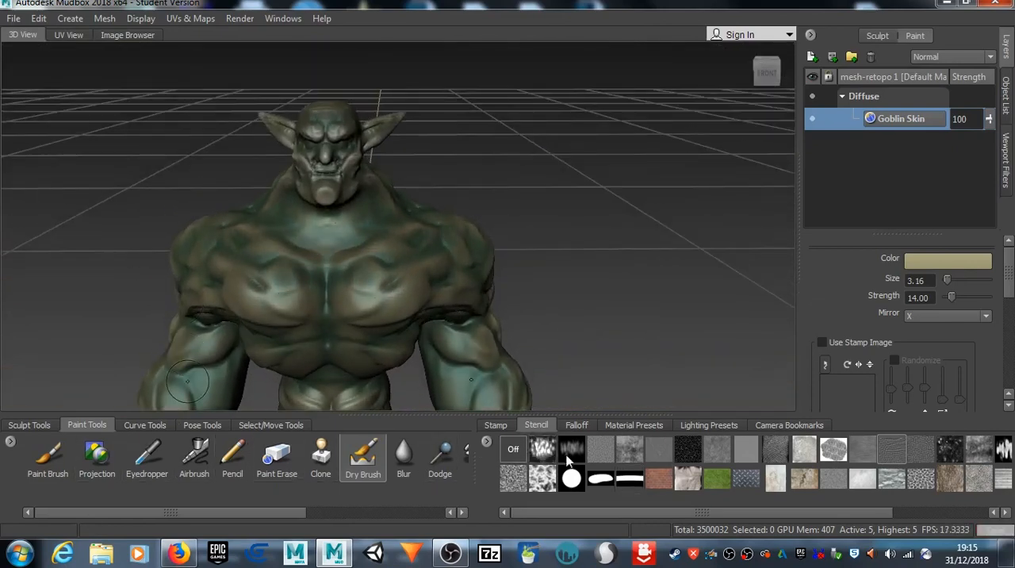
left_click(922, 259)
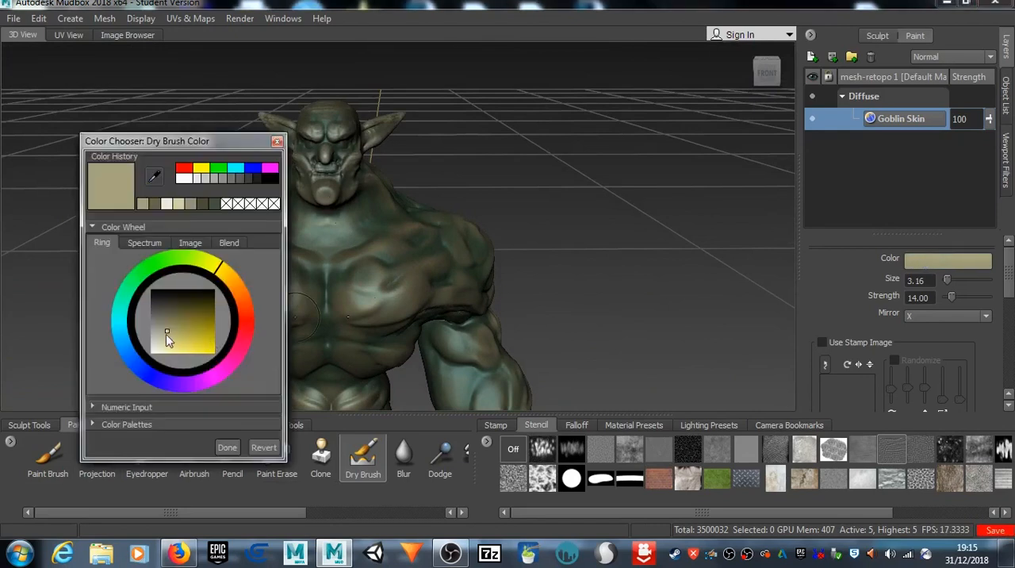
left_click_drag(167, 334, 159, 351)
left_click(227, 448)
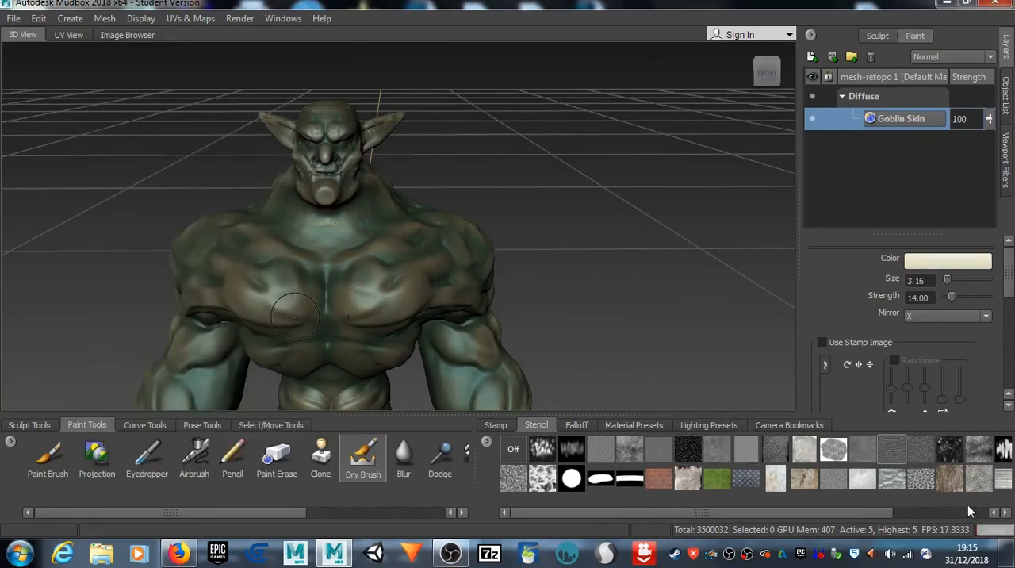
Step: Activate the bw_skin08.jpg stencil and position it over the goblin's chest and upper abdomen
left_click(899, 456)
middle_click_drag(232, 242, 198, 292)
right_click_drag(199, 292, 111, 288)
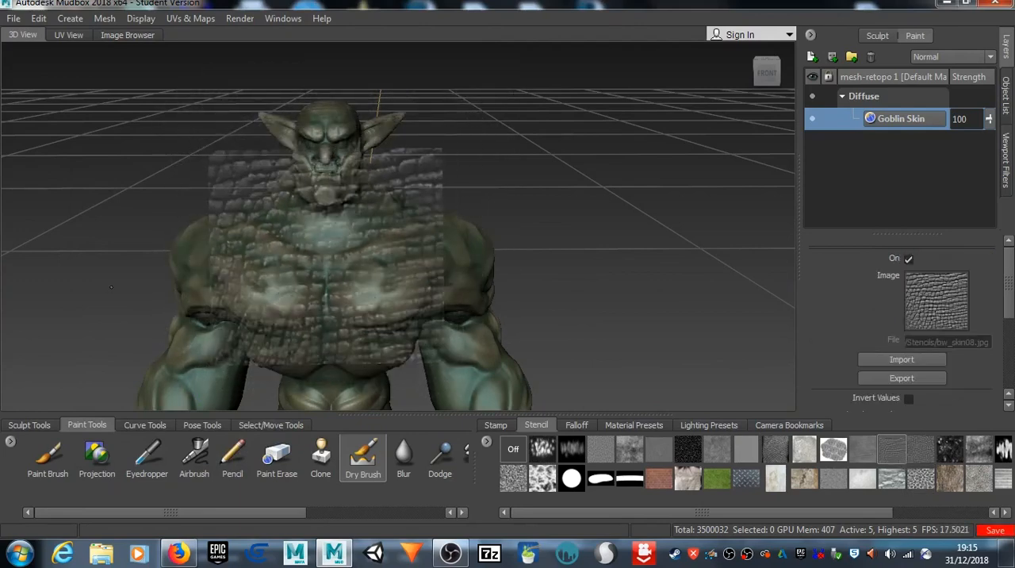
left_click_drag(138, 264, 139, 237, "alt")
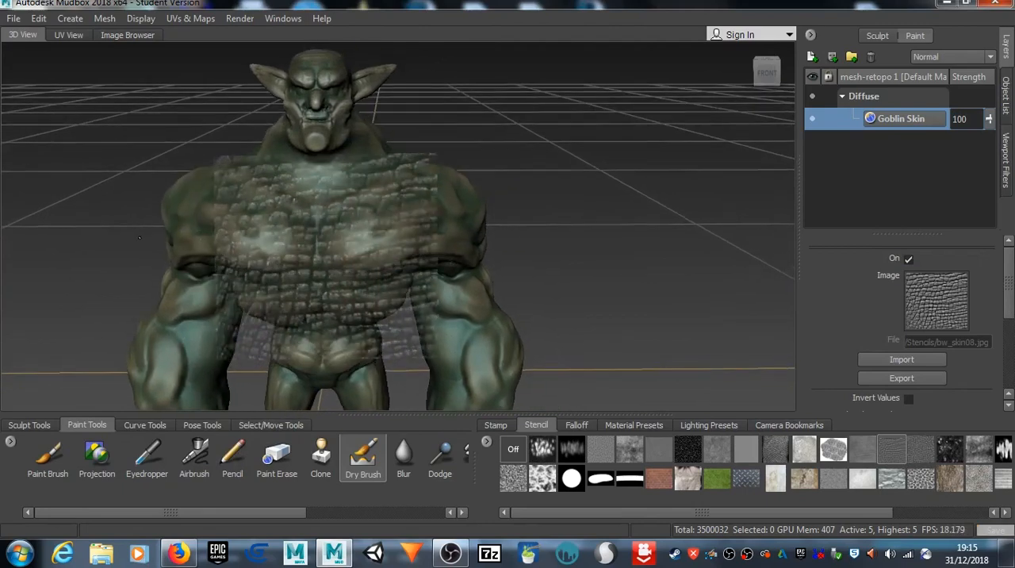
right_click_drag(149, 231, 187, 225)
middle_click_drag(187, 225, 182, 208)
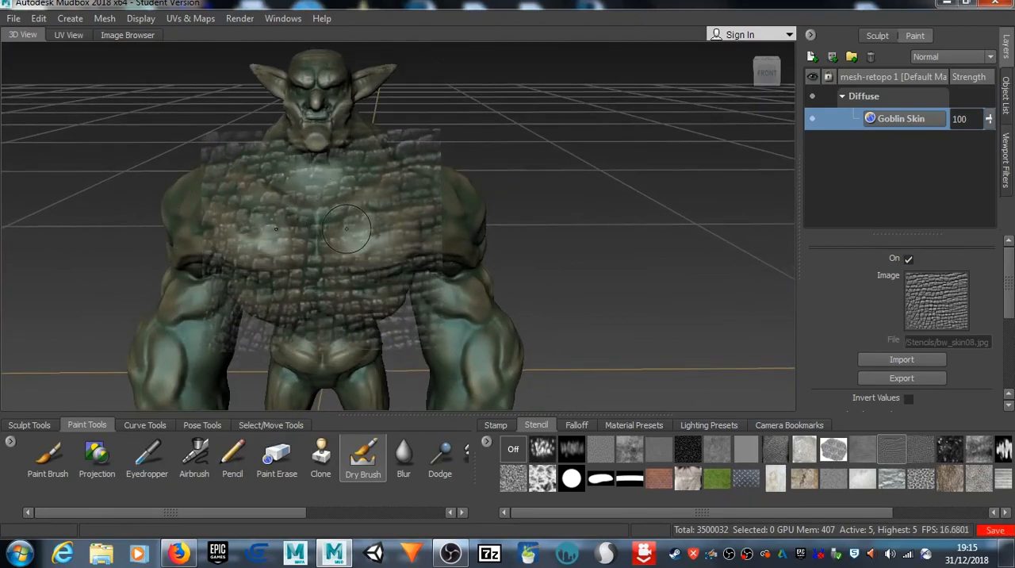
Step: Dry-brush cream scale highlights through the stencil onto the chest, hiding and showing the stencil to check the result
key("q")
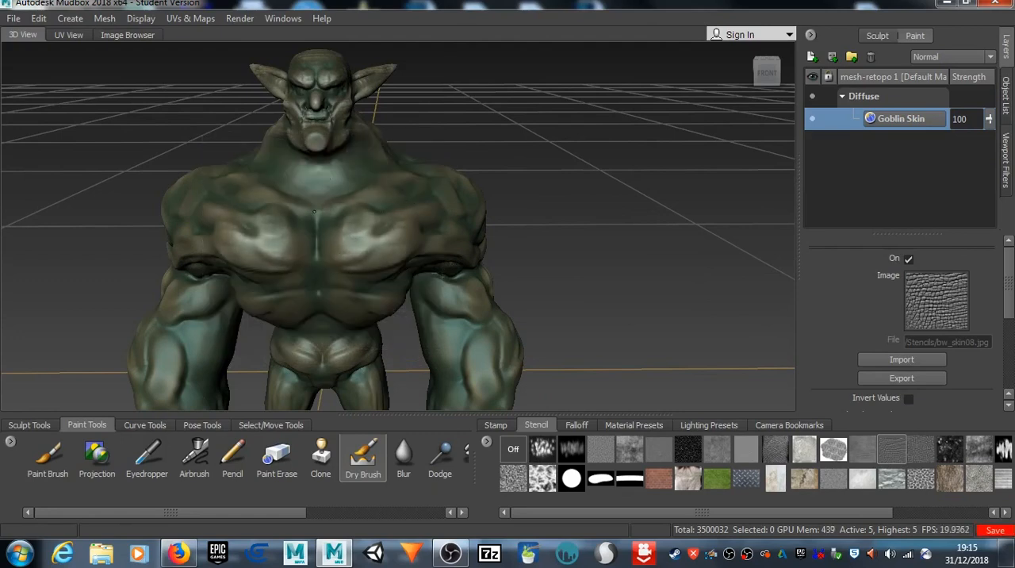
key("q")
key("q")
key("q")
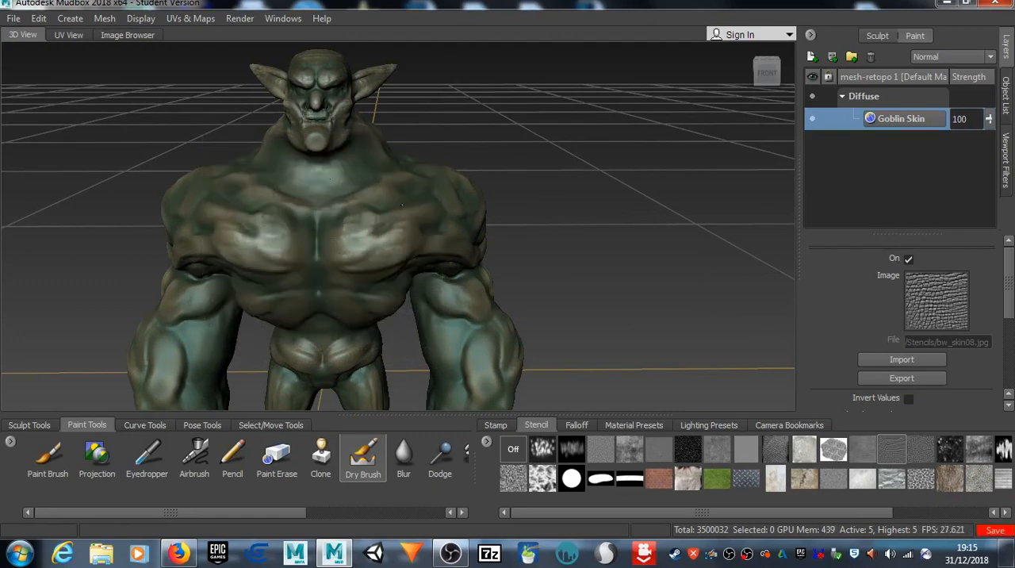
key("q")
key("q")
key("q")
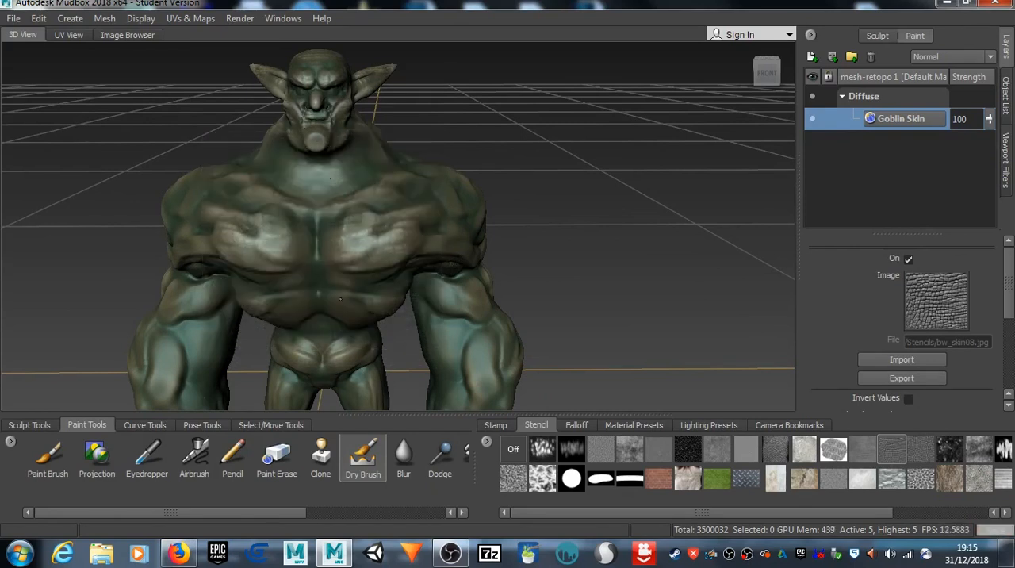
Step: Dry-brush cream scale highlights through the stencil onto the side of the goblin's chest, shoulder and upper arm
key("q")
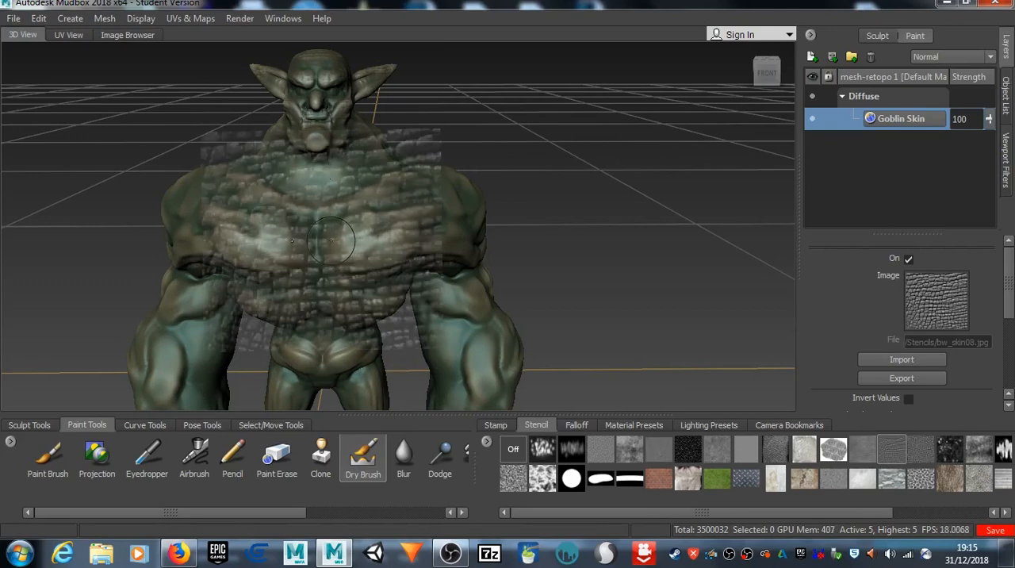
mouse_move(443, 292)
left_mouse_down("alt")
mouse_move(349, 295)
mouse_move(236, 253)
left_mouse_up("alt")
key("q")
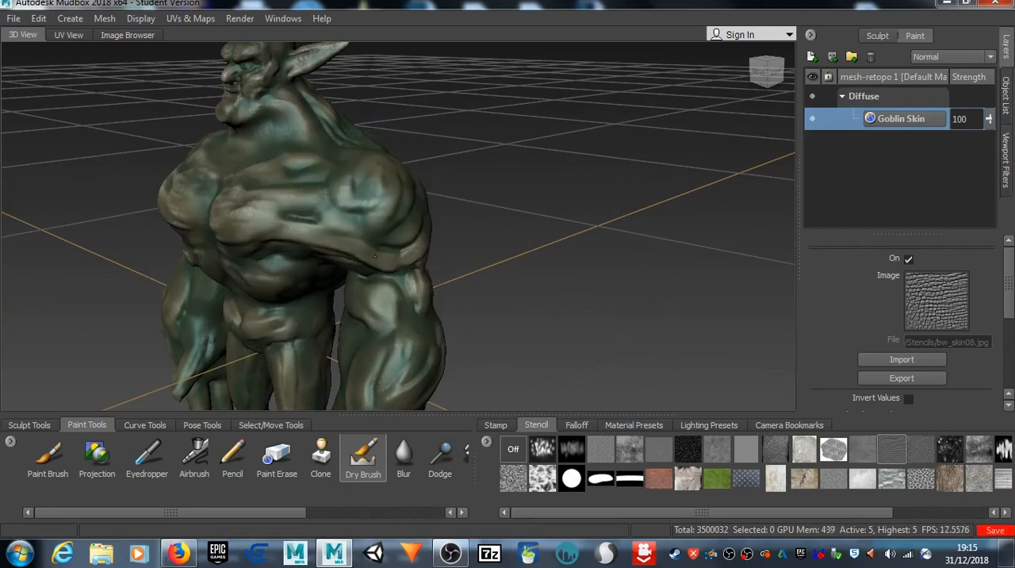
key("q")
left_click_drag(425, 321, 366, 324)
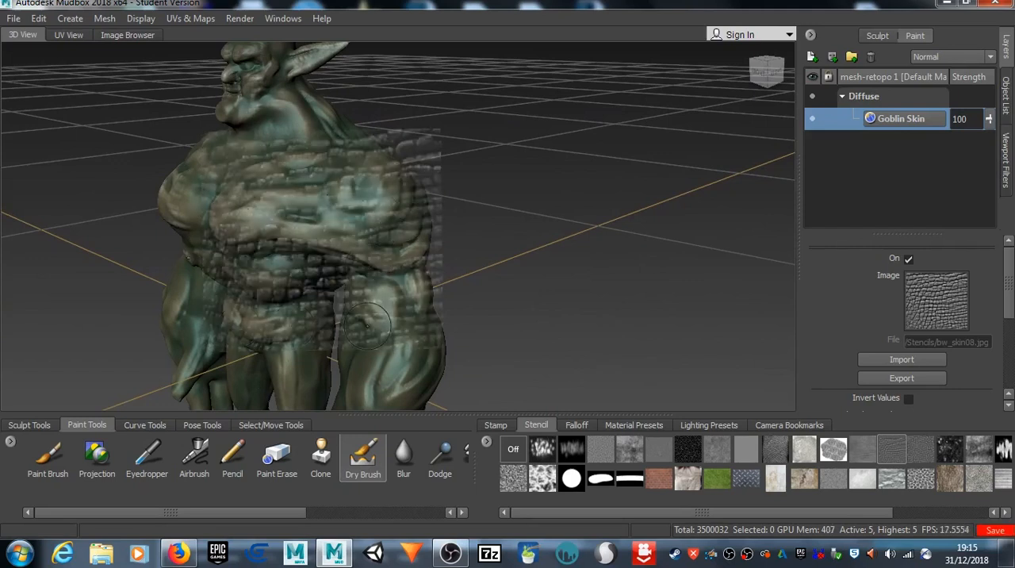
key("q")
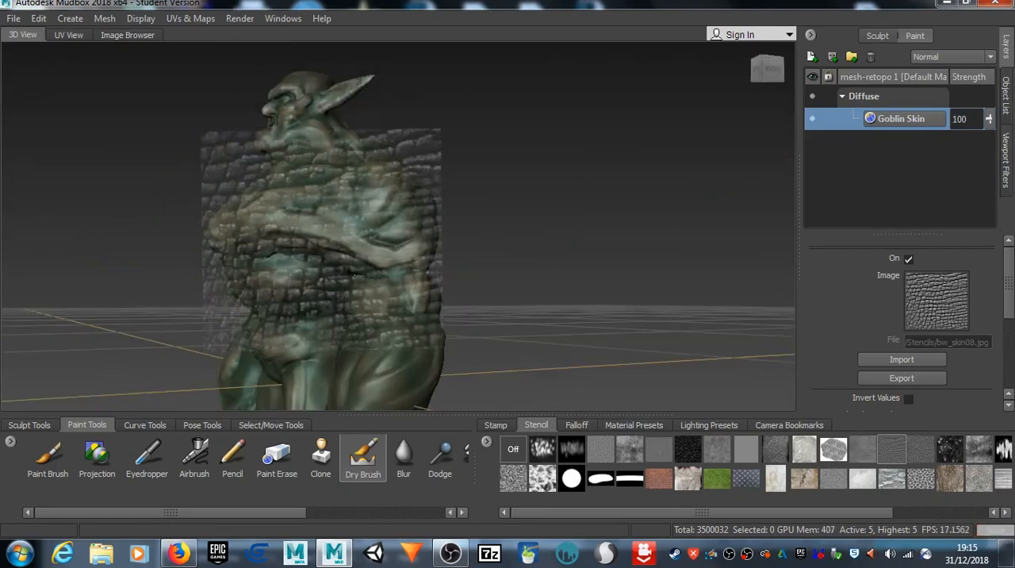
left_click_drag(387, 261, 385, 261)
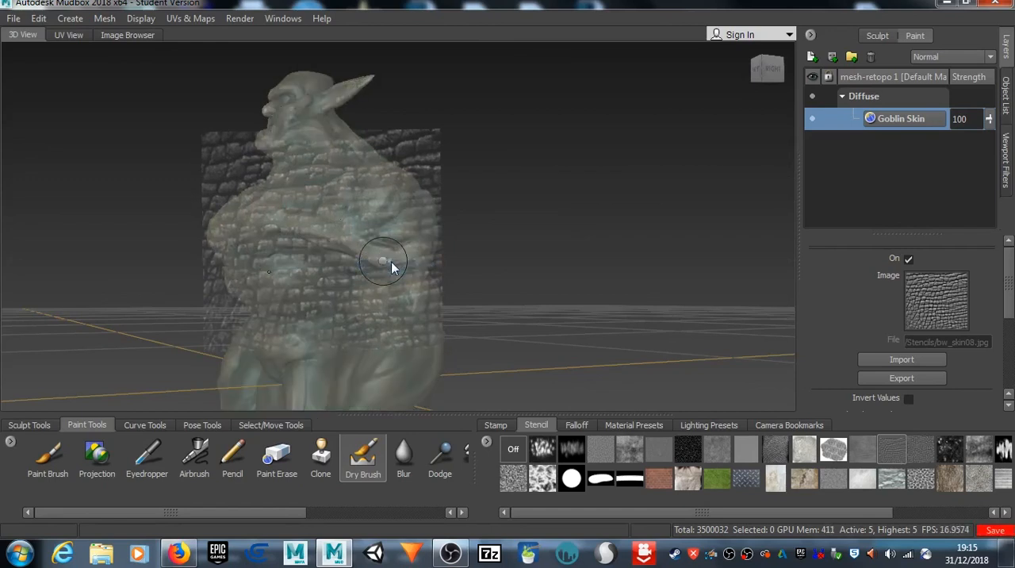
right_click(387, 263)
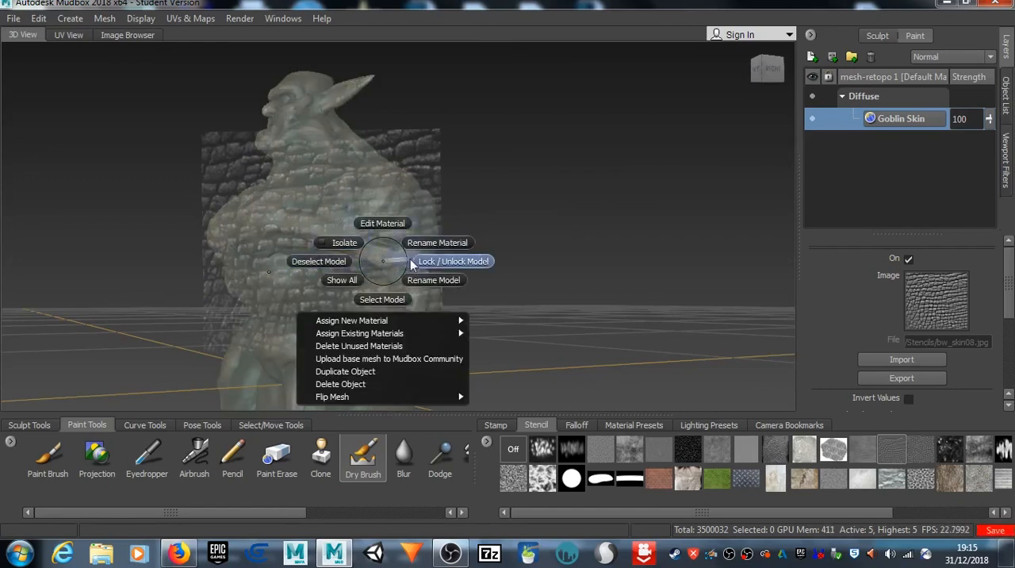
left_click(430, 260)
Step: Dry-brush cream scale highlights through the stencil down the outer arm, over the forearm and onto the back of the hand
left_click_drag(384, 262, 318, 298, "alt")
mouse_move(320, 192)
left_mouse_down()
mouse_move(315, 272)
mouse_move(289, 296)
left_mouse_up()
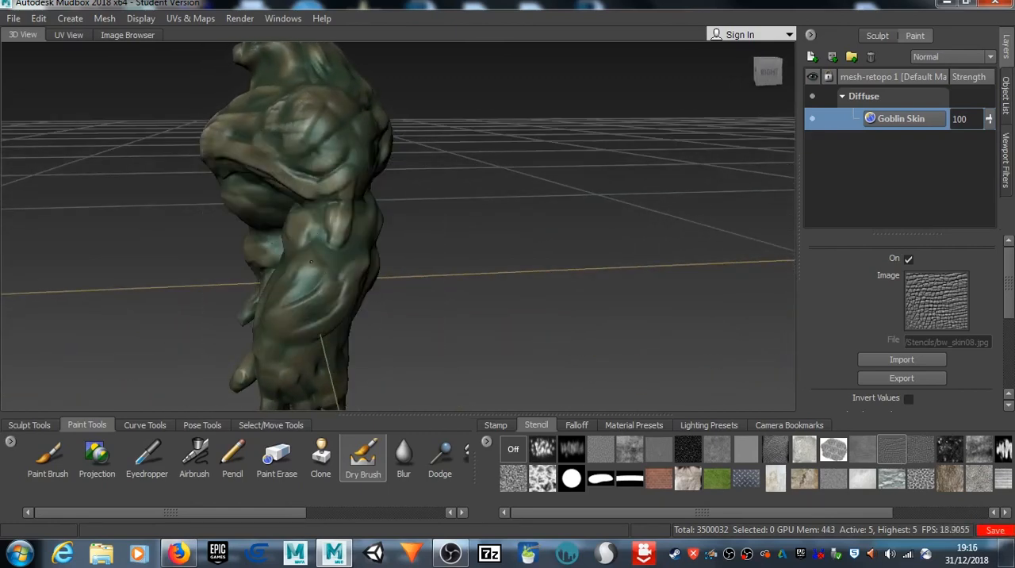
left_click_drag(352, 289, 441, 213, "alt")
left_click_drag(326, 198, 303, 292)
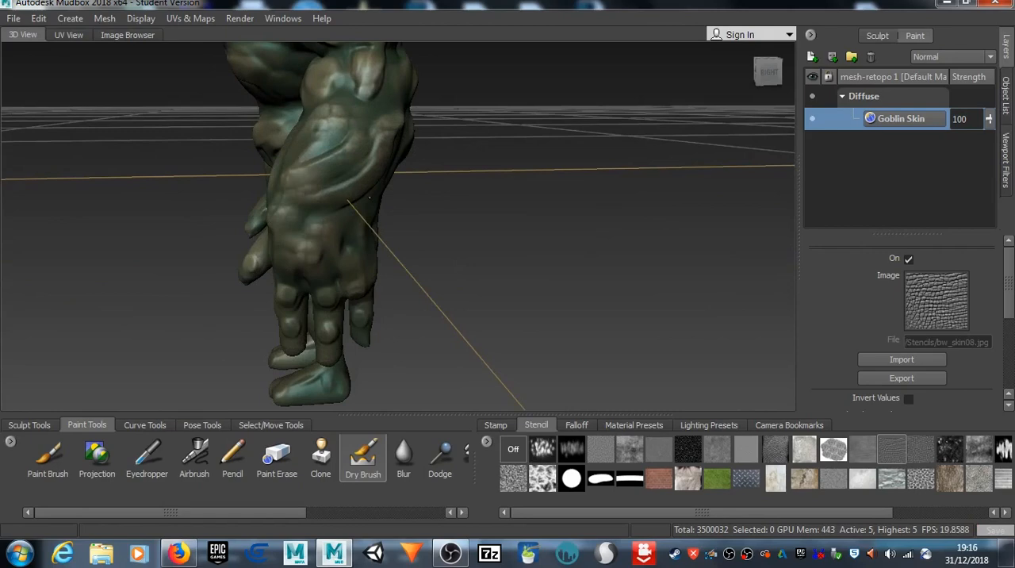
left_click_drag(345, 269, 347, 258)
mouse_move(333, 177)
left_mouse_down()
mouse_move(332, 163)
mouse_move(360, 200)
mouse_move(331, 261)
left_mouse_up()
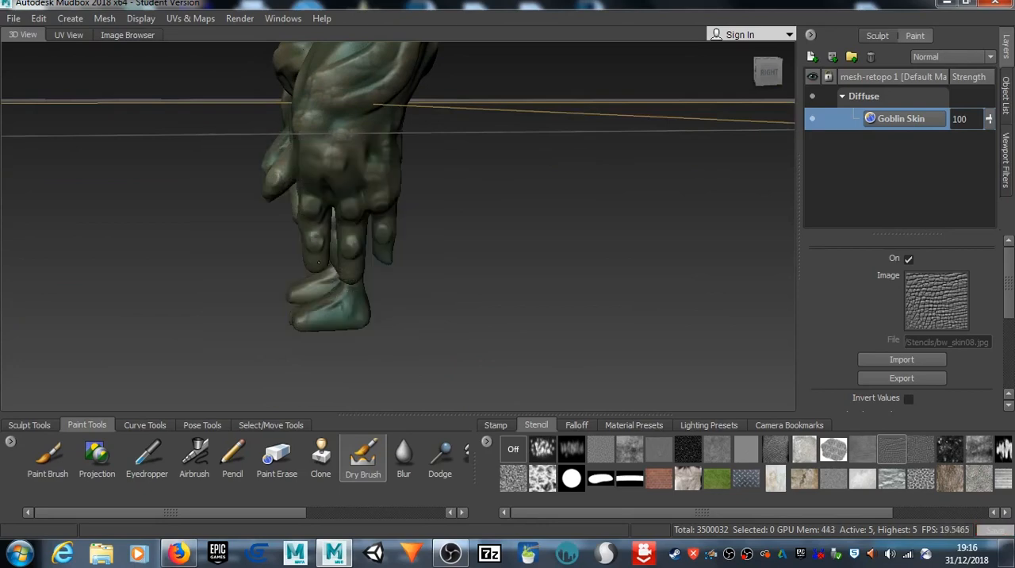
Step: Add stencilled cream highlights to the knuckles and fingers
left_click_drag(324, 193, 322, 208)
left_click_drag(351, 208, 355, 225)
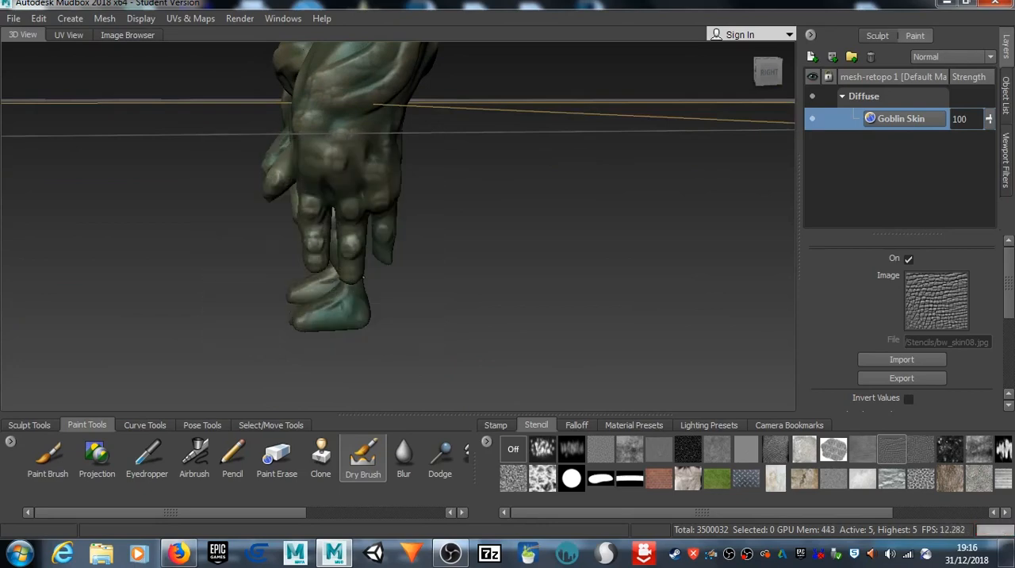
left_click_drag(354, 282, 354, 278)
left_click_drag(383, 214, 386, 250)
Step: Dry-brush cream scales through the stencil onto the thumb side of the hand and the front of the forearm and upper arm
mouse_move(358, 113)
middle_mouse_down("alt")
mouse_move(344, 248)
mouse_move(324, 268)
middle_mouse_up("alt")
left_click_drag(324, 268, 410, 234, "alt")
left_click_drag(338, 220, 333, 223)
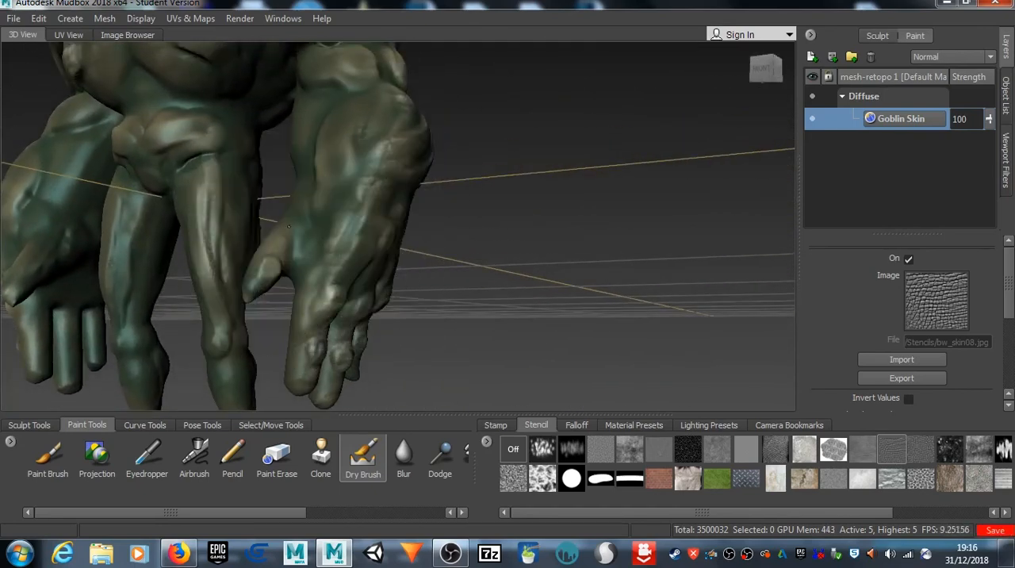
left_click_drag(302, 175, 321, 197)
middle_click_drag(322, 196, 326, 222, "alt")
left_click_drag(326, 222, 318, 275, "alt")
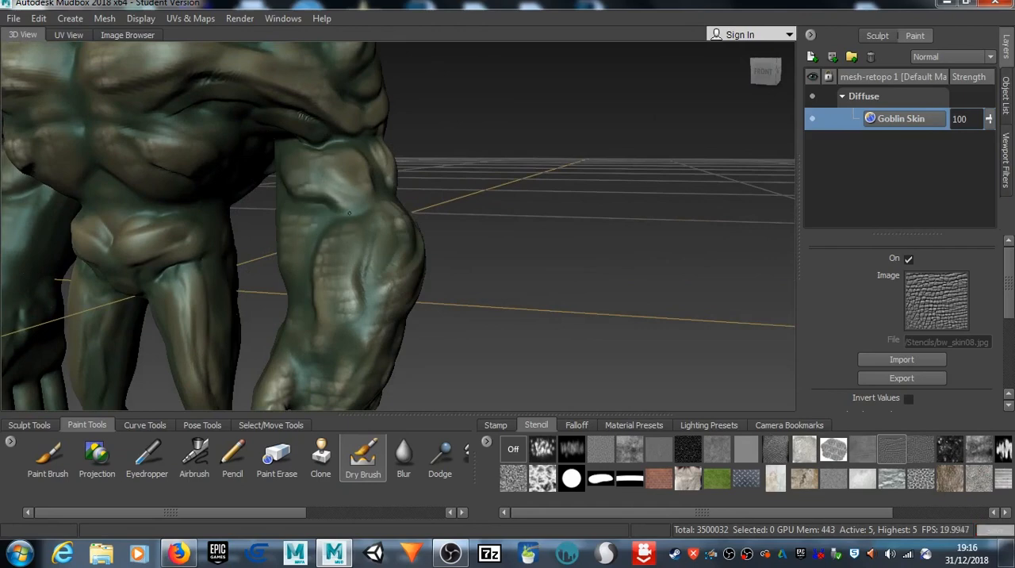
left_click_drag(336, 302, 336, 299)
left_click_drag(336, 298, 298, 338, "alt")
Step: Dry-brush cream scale highlights over the rear of the shoulder, the back of the upper arm and the elbow
mouse_move(326, 170)
middle_mouse_down("alt")
mouse_move(329, 214)
mouse_move(311, 307)
middle_mouse_up("alt")
mouse_move(311, 307)
left_mouse_down("alt")
mouse_move(320, 268)
mouse_move(353, 250)
left_mouse_up("alt")
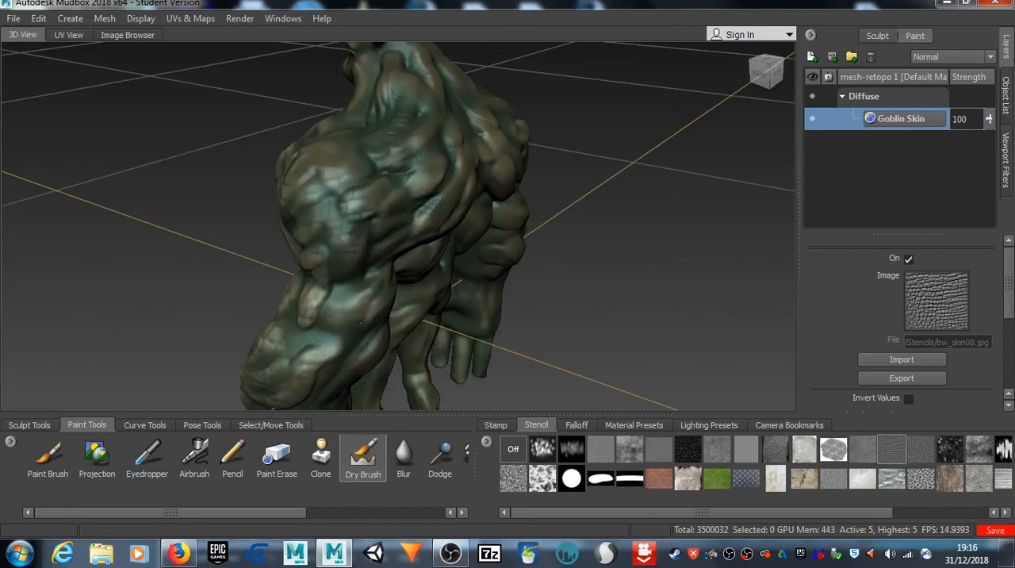
left_click_drag(333, 327, 335, 324)
left_click_drag(335, 324, 278, 269, "alt")
middle_click_drag(313, 368, 296, 194, "alt")
left_click_drag(330, 214, 333, 217)
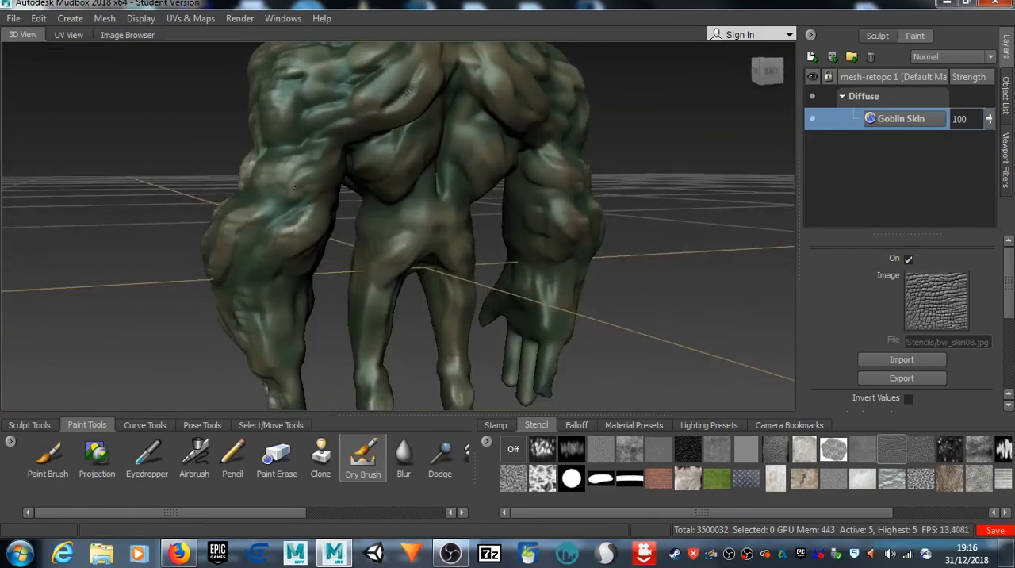
Step: Dry-brush cream scales through the stencil onto the back of the forearm, the wrist and the outer edge of the hand
left_click_drag(268, 347, 287, 352)
left_click_drag(298, 372, 302, 357, "alt")
middle_click_drag(303, 356, 303, 272, "alt")
left_click_drag(292, 254, 290, 250)
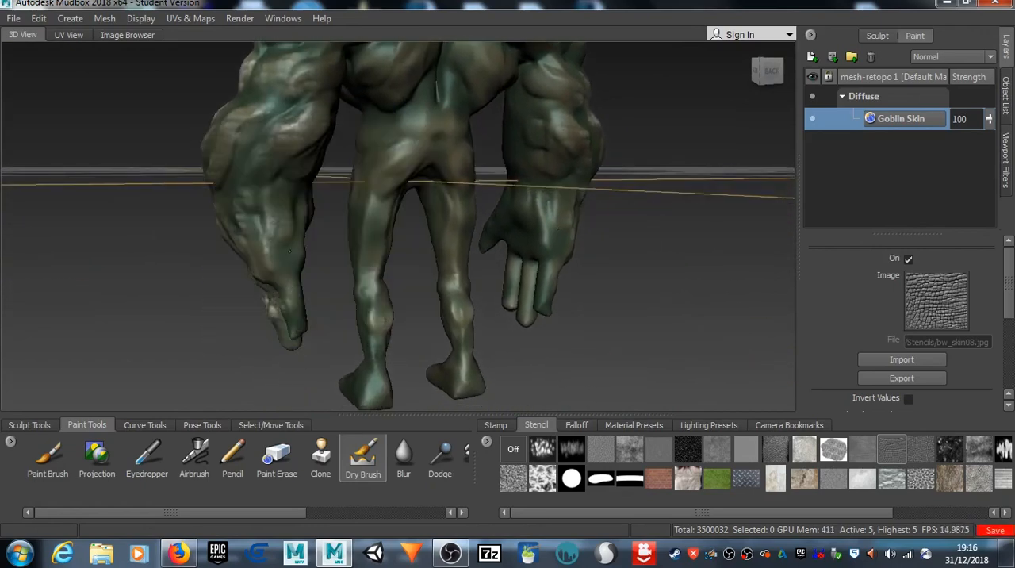
left_click_drag(287, 195, 288, 191)
Step: Dry-brush cream scale highlights onto the upper back and shoulder blades, hiding and showing the stencil to check the result
middle_click_drag(341, 119, 382, 219, "alt")
left_click_drag(437, 213, 380, 208, "alt")
middle_click_drag(547, 135, 404, 239, "alt")
left_click_drag(407, 237, 413, 253, "alt")
left_click_drag(367, 198, 287, 212, "alt")
key("q")
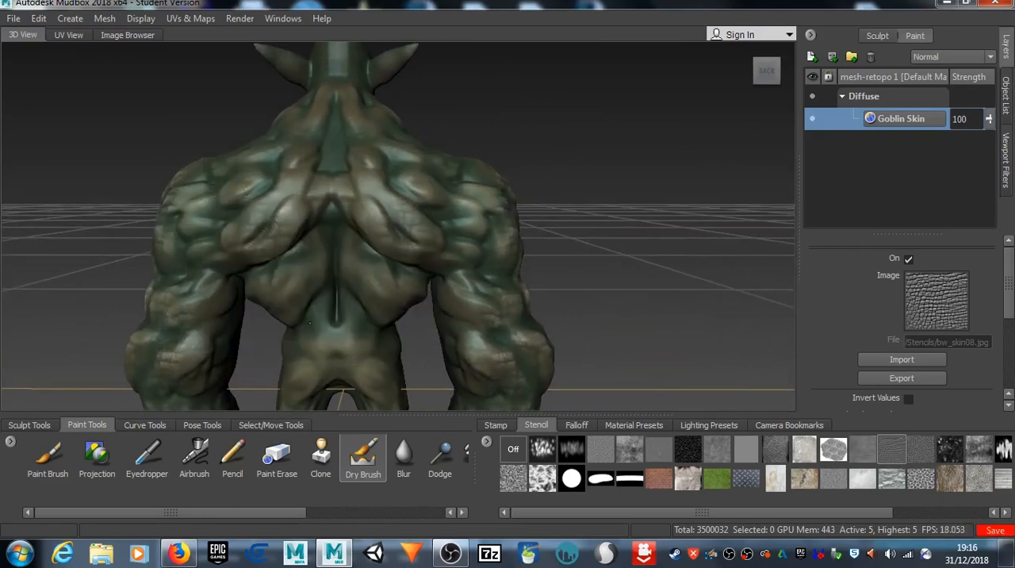
left_click_drag(250, 198, 282, 163)
middle_click_drag(285, 161, 302, 209, "alt")
left_click_drag(302, 210, 265, 227, "alt")
key("q")
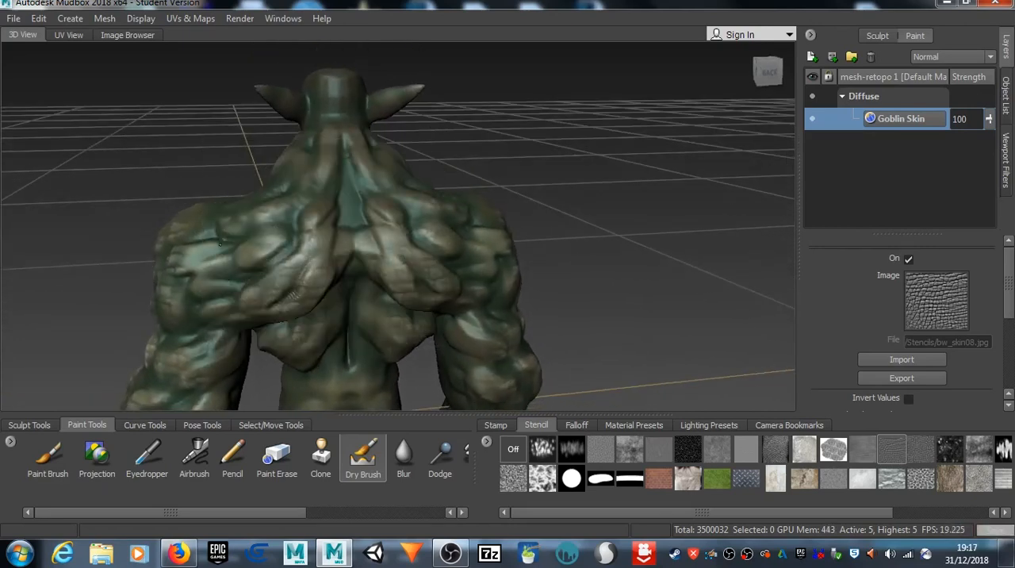
Step: Extend the stencilled cream highlights over the rear shoulders, the back of the neck and the lower back muscles
left_click_drag(234, 279, 268, 244)
left_click_drag(287, 195, 336, 152)
middle_click_drag(320, 273, 332, 109, "alt")
left_click_drag(321, 274, 330, 264)
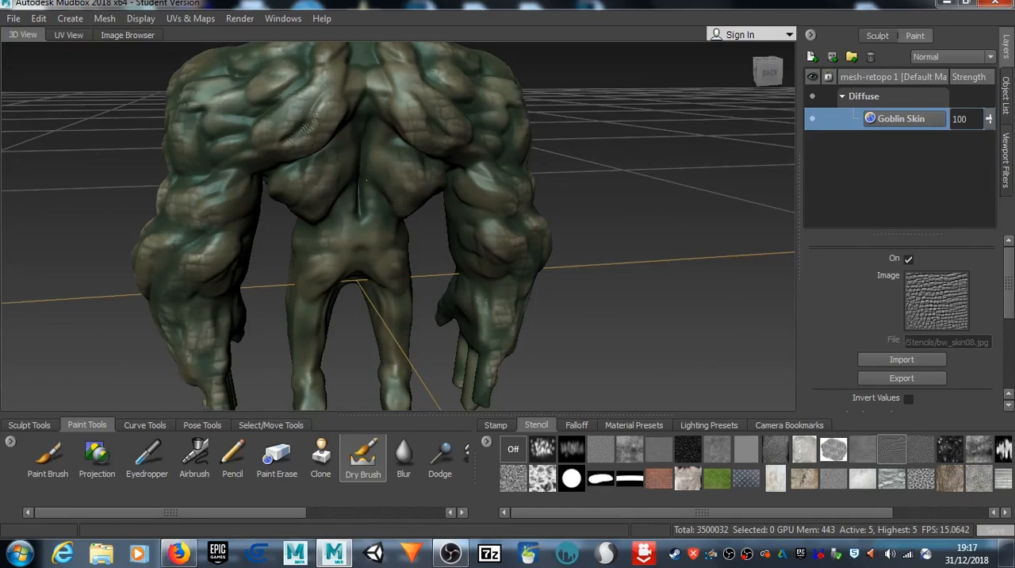
left_click_drag(351, 193, 348, 202)
Step: Dry-brush cream scales through the stencil over the top of the shoulder and the trapezius
mouse_move(272, 285)
left_mouse_down("alt")
mouse_move(267, 262)
mouse_move(377, 262)
mouse_move(347, 269)
left_mouse_up("alt")
mouse_move(286, 205)
left_mouse_down()
mouse_move(271, 244)
mouse_move(250, 252)
left_mouse_up()
mouse_move(246, 238)
middle_mouse_down("alt")
mouse_move(371, 263)
mouse_move(334, 265)
middle_mouse_up("alt")
left_click_drag(295, 238, 289, 253)
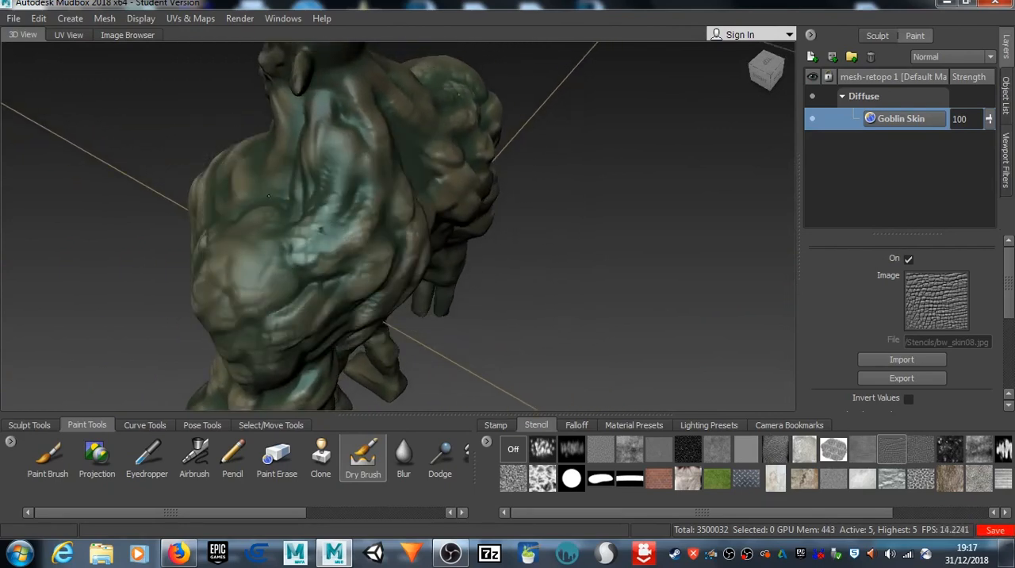
Step: Dry-brush cream scale highlights through the stencil onto the base of the neck and the collarbone area
mouse_move(267, 287)
left_mouse_down("alt")
mouse_move(443, 241)
mouse_move(435, 260)
left_mouse_up("alt")
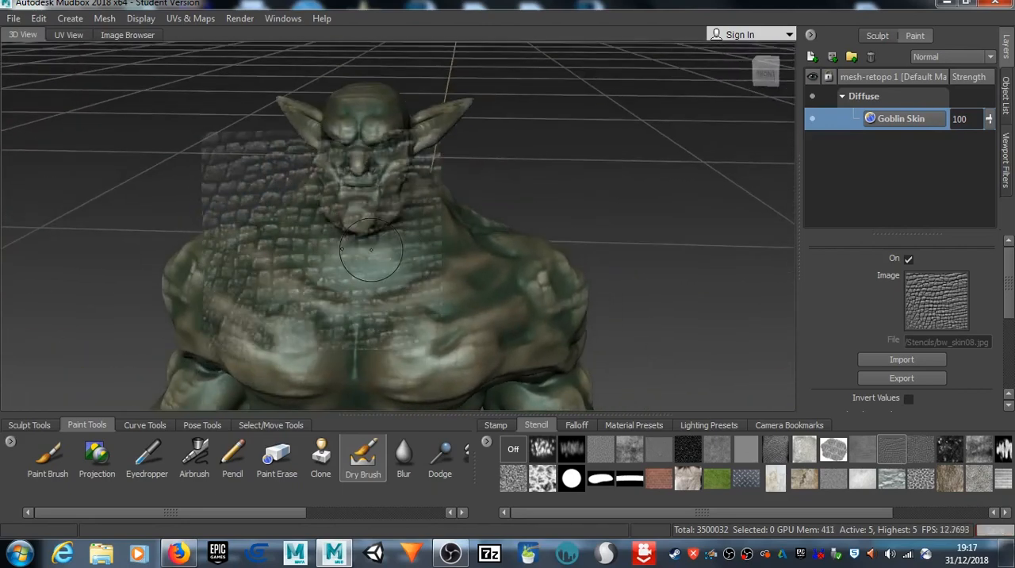
left_click_drag(371, 250, 360, 273)
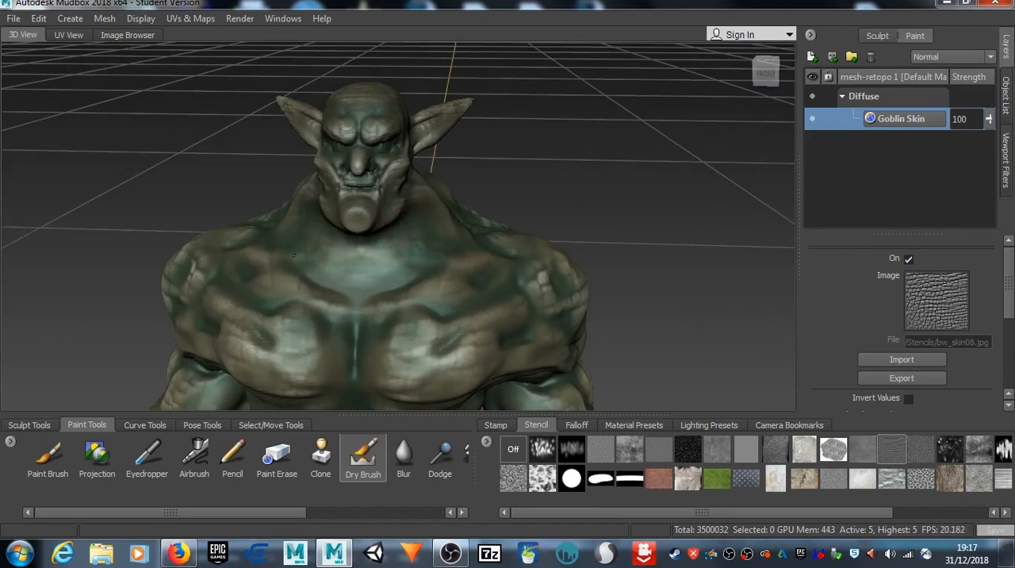
left_click_drag(258, 269, 424, 243, "alt")
Step: Dry-brush cream scales through the stencil onto the pelvis and down the fronts of the thighs, shins and feet
key("q")
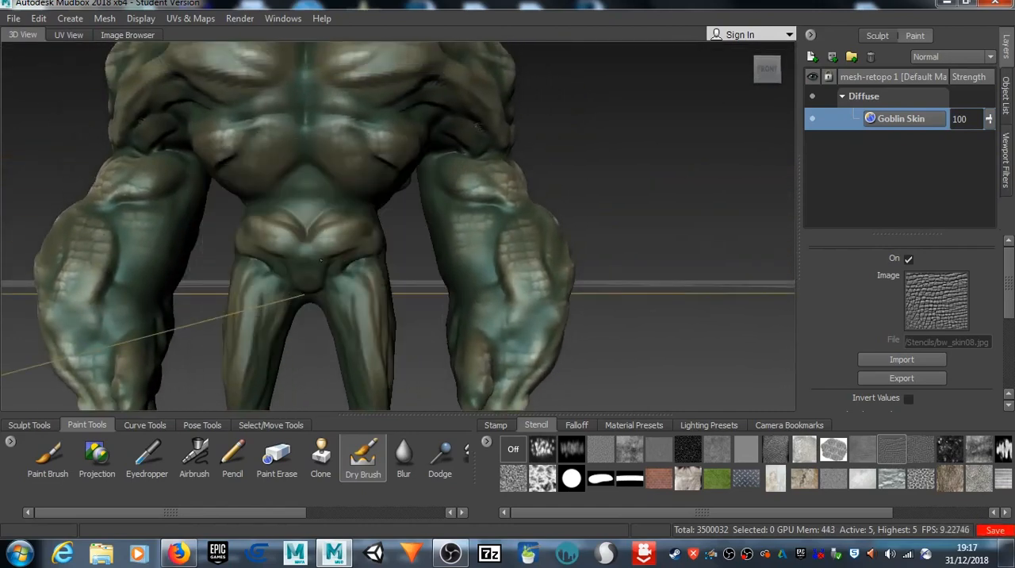
key("q")
left_click_drag(298, 148, 302, 199, "alt")
mouse_move(349, 165)
left_mouse_down()
mouse_move(352, 208)
mouse_move(343, 195)
mouse_move(336, 221)
left_mouse_up()
mouse_move(346, 159)
left_mouse_down()
mouse_move(357, 269)
mouse_move(345, 345)
mouse_move(347, 325)
left_mouse_up()
middle_click_drag(347, 325, 326, 207, "alt")
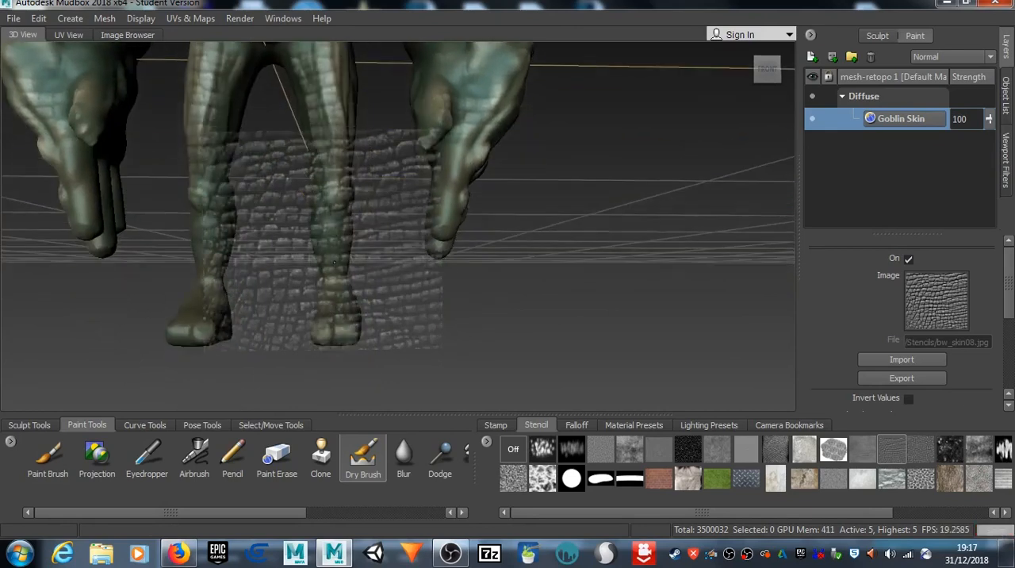
mouse_move(335, 253)
left_mouse_down()
mouse_move(335, 238)
mouse_move(327, 316)
left_mouse_up()
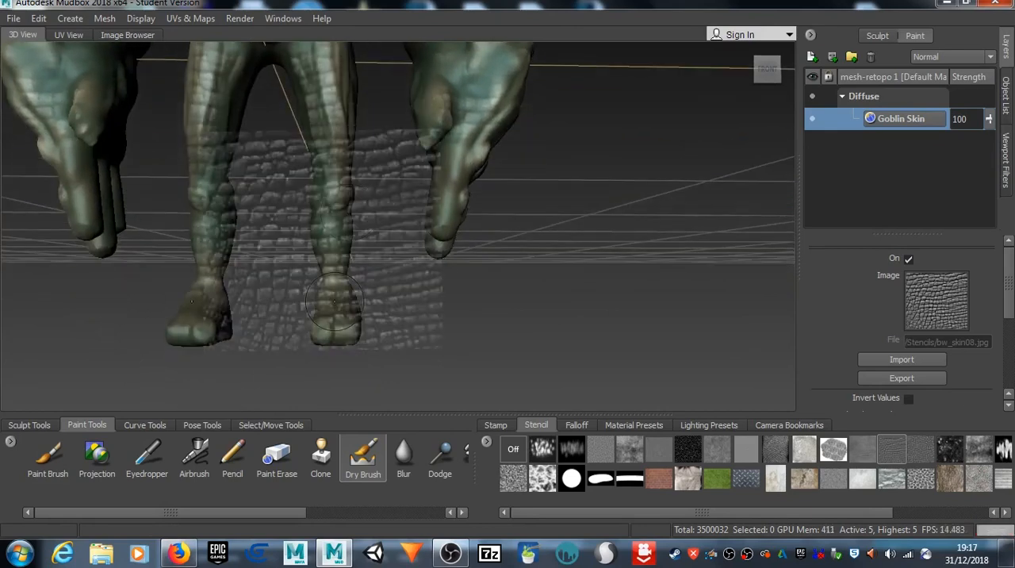
Step: Dry-brush cream scale highlights onto the buttocks and the backs of the legs, hiding and showing the stencil to check them
mouse_move(526, 223)
left_mouse_down("alt")
mouse_move(486, 236)
mouse_move(418, 293)
mouse_move(382, 268)
mouse_move(420, 269)
mouse_move(380, 311)
mouse_move(387, 273)
left_mouse_up("alt")
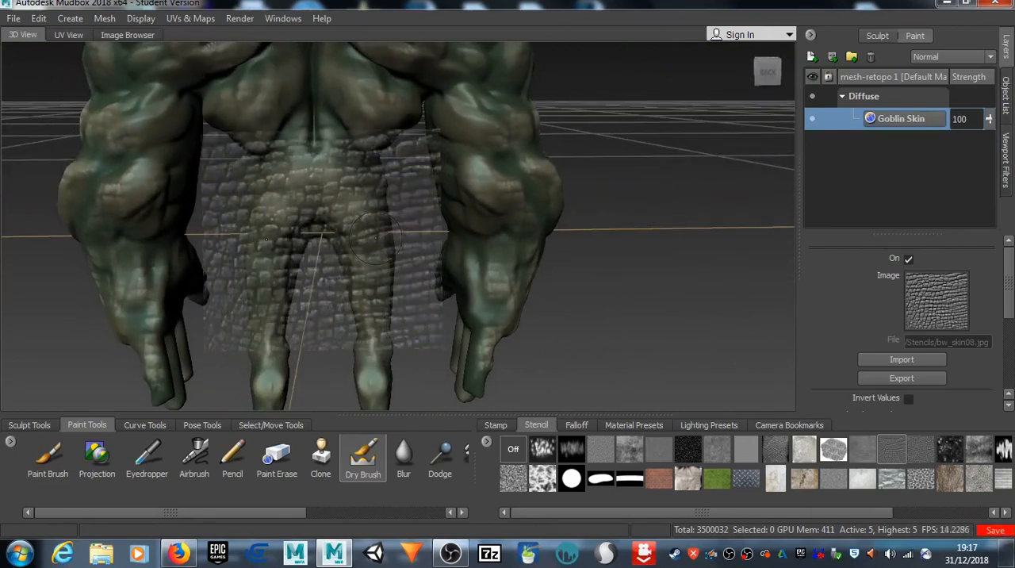
key("q")
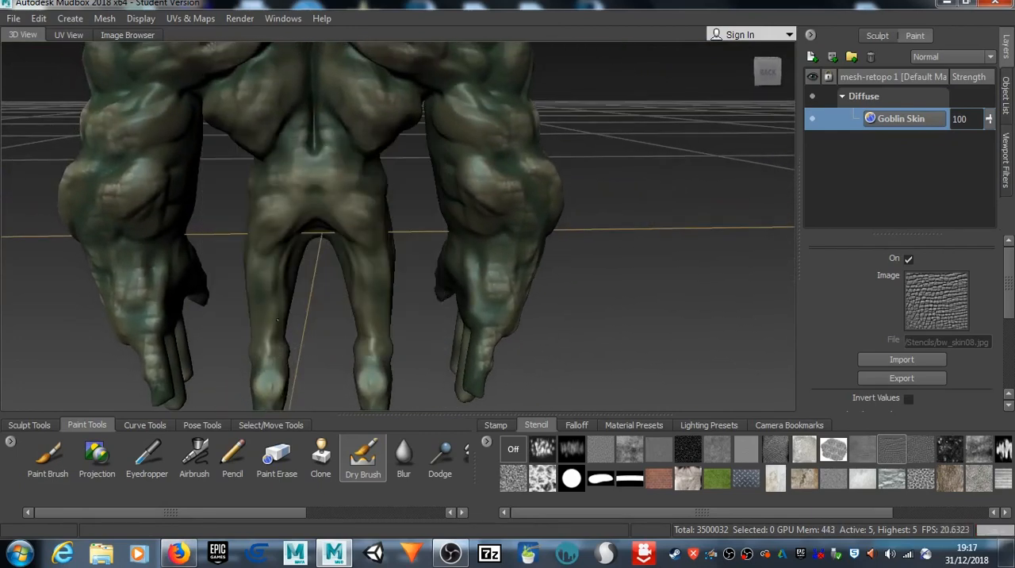
key("q")
mouse_move(282, 350)
left_mouse_down("alt")
mouse_move(279, 281)
mouse_move(255, 341)
left_mouse_up("alt")
left_click_drag(257, 288, 246, 341)
left_click_drag(270, 292, 313, 213, "alt")
left_click_drag(427, 166, 435, 234)
Step: Enlarge the bw_skin08.jpg stencil over the side of the torso and dry-brush cream scales onto the ribs
left_click_drag(547, 157, 463, 145, "alt")
mouse_move(309, 194)
left_mouse_down()
mouse_move(273, 211)
mouse_move(316, 242)
mouse_move(261, 246)
mouse_move(480, 230)
mouse_move(503, 262)
mouse_move(511, 239)
mouse_move(501, 262)
mouse_move(453, 258)
left_mouse_up()
scroll(509, 238, "up", 5)
right_click_drag(453, 258, 569, 257)
left_click_drag(413, 200, 411, 204)
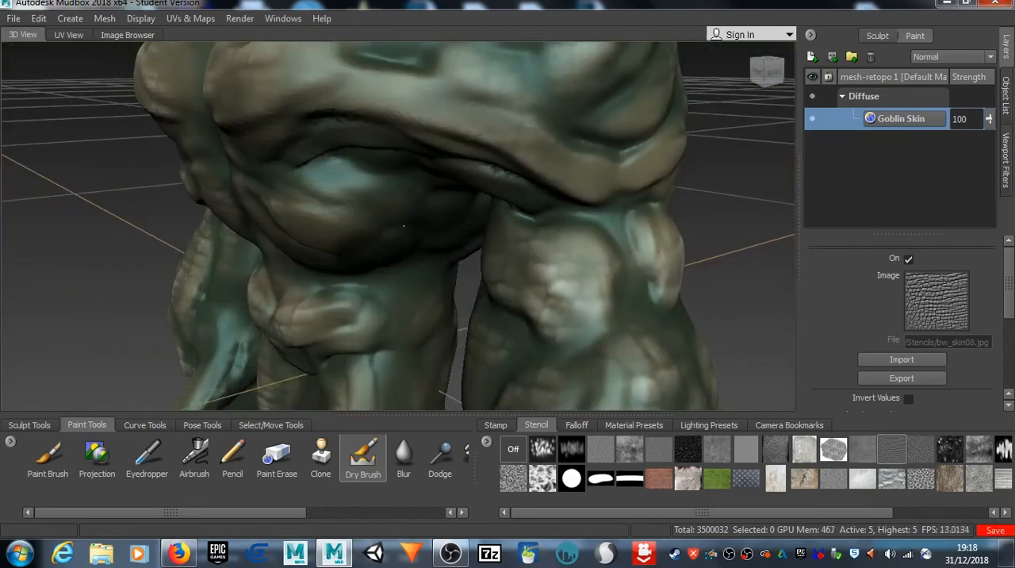
mouse_move(359, 233)
left_mouse_down()
mouse_move(339, 193)
mouse_move(295, 209)
left_mouse_up()
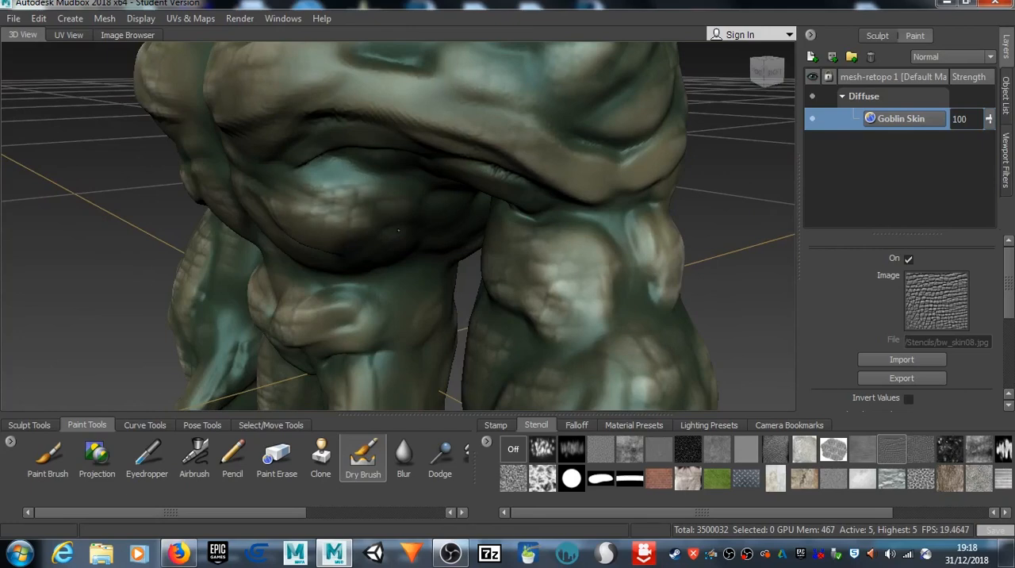
left_click_drag(398, 230, 406, 231)
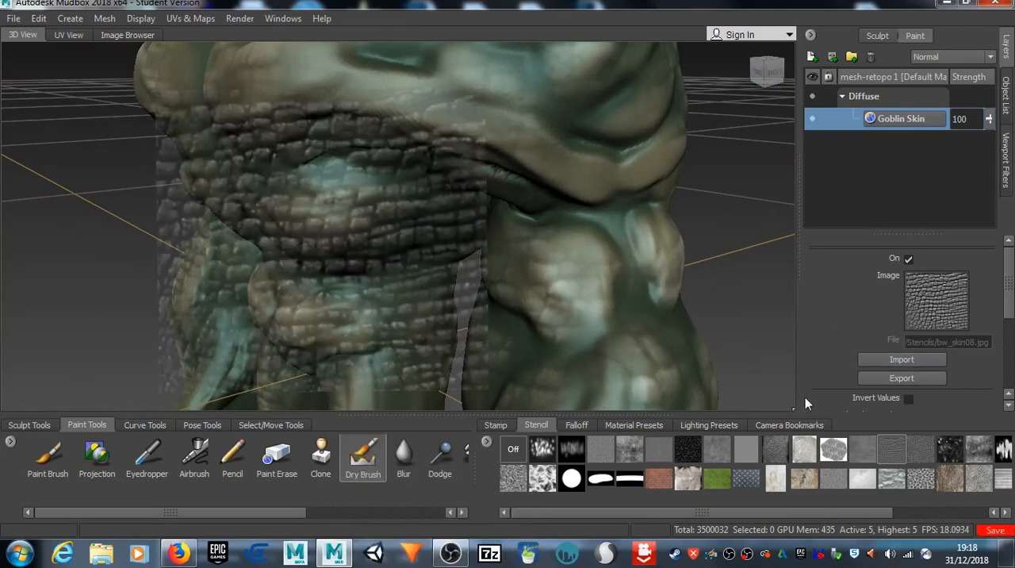
left_click(374, 470)
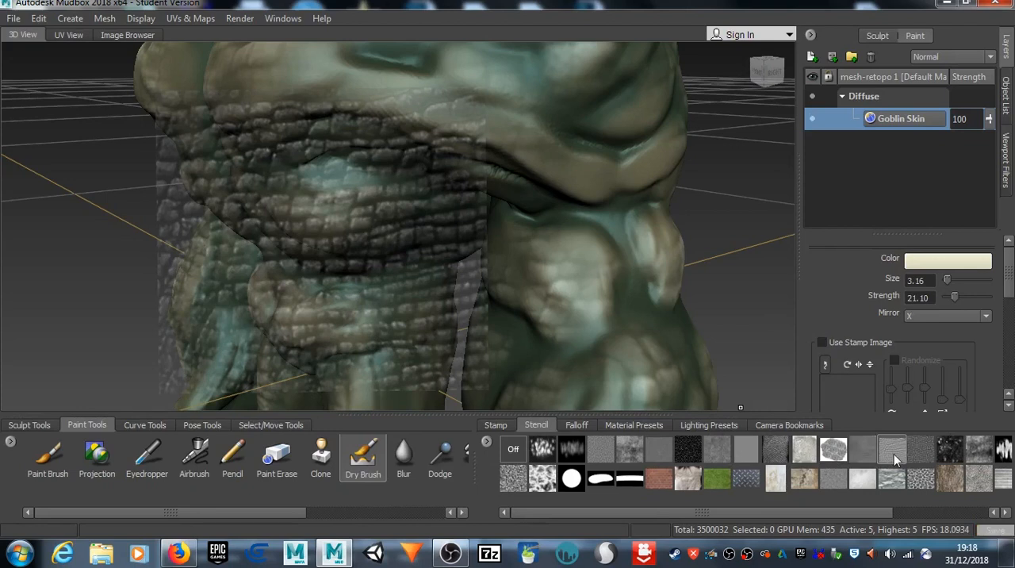
left_click(895, 460)
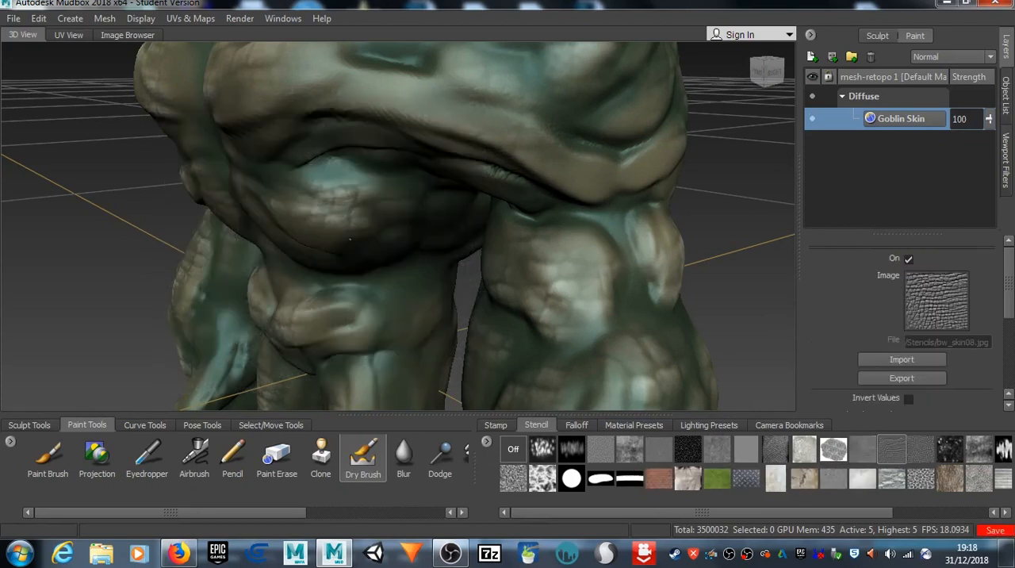
Step: Dry-brush cream scale highlights through the enlarged stencil onto the side of the hip and the outer thigh
left_click_drag(369, 316, 405, 322)
left_click_drag(352, 347, 358, 334)
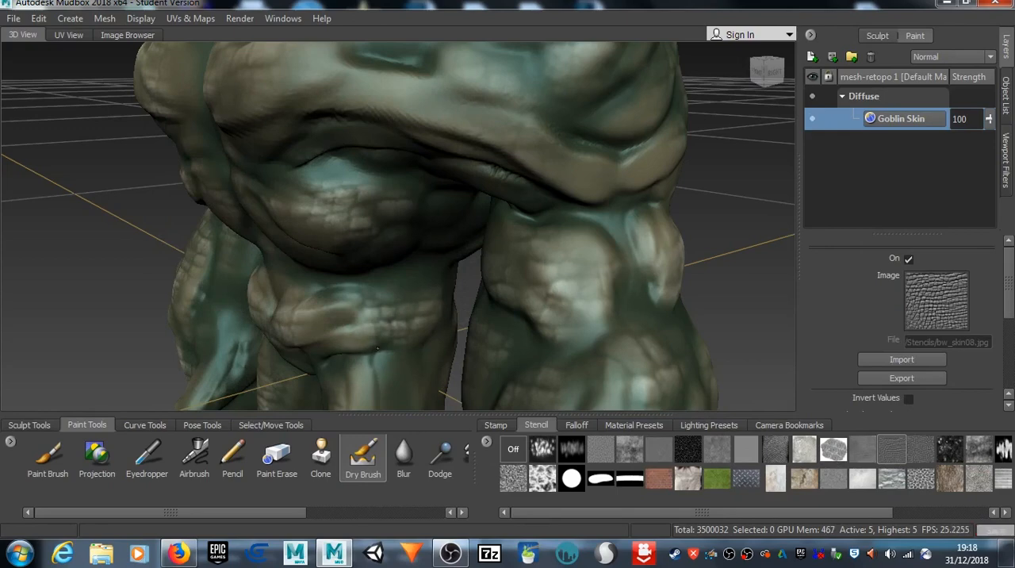
mouse_move(357, 341)
middle_mouse_down("alt")
mouse_move(331, 283)
mouse_move(311, 290)
middle_mouse_up("alt")
mouse_move(333, 234)
left_mouse_down()
mouse_move(329, 211)
mouse_move(364, 192)
mouse_move(387, 266)
left_mouse_up()
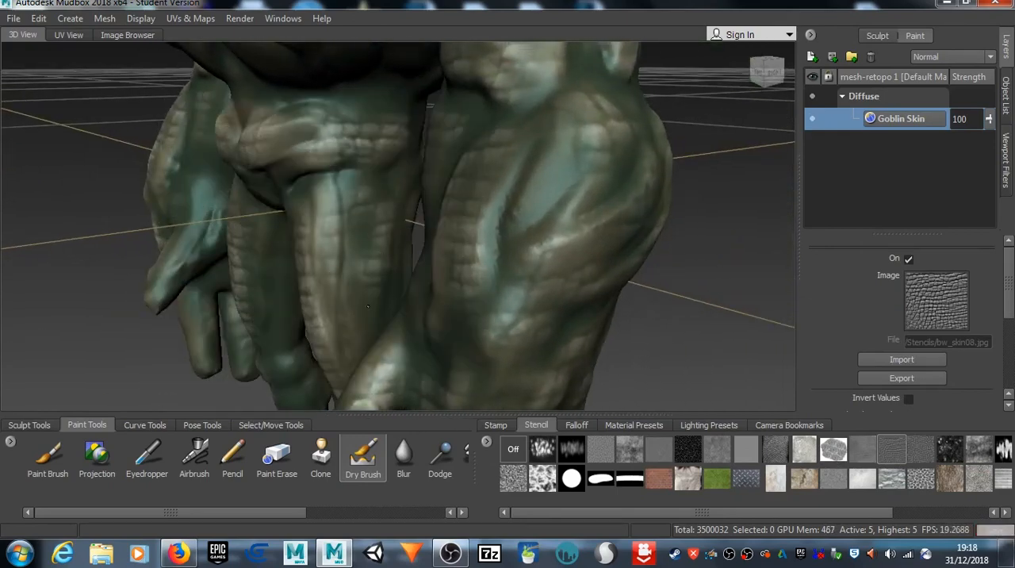
left_click_drag(369, 306, 370, 311)
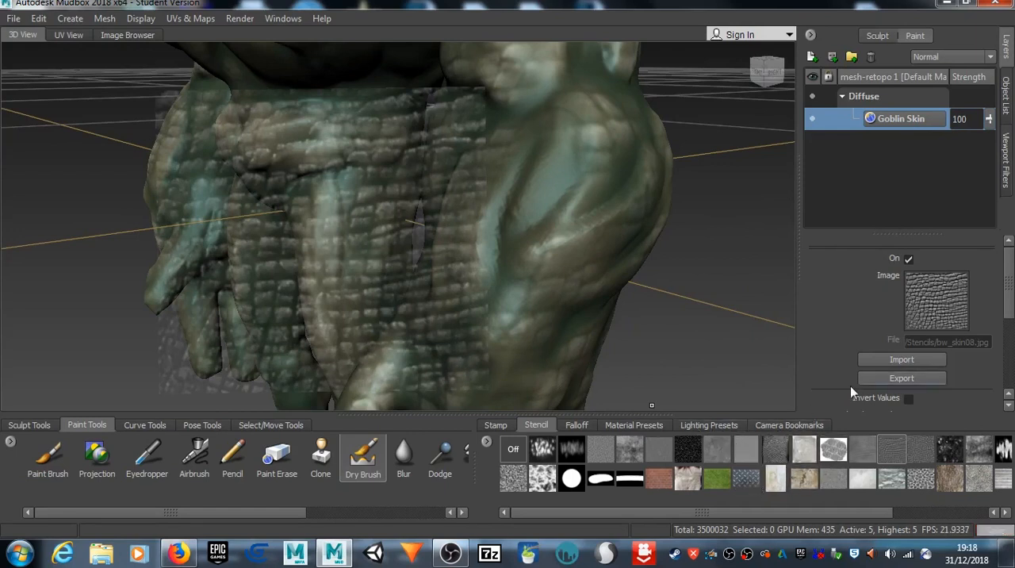
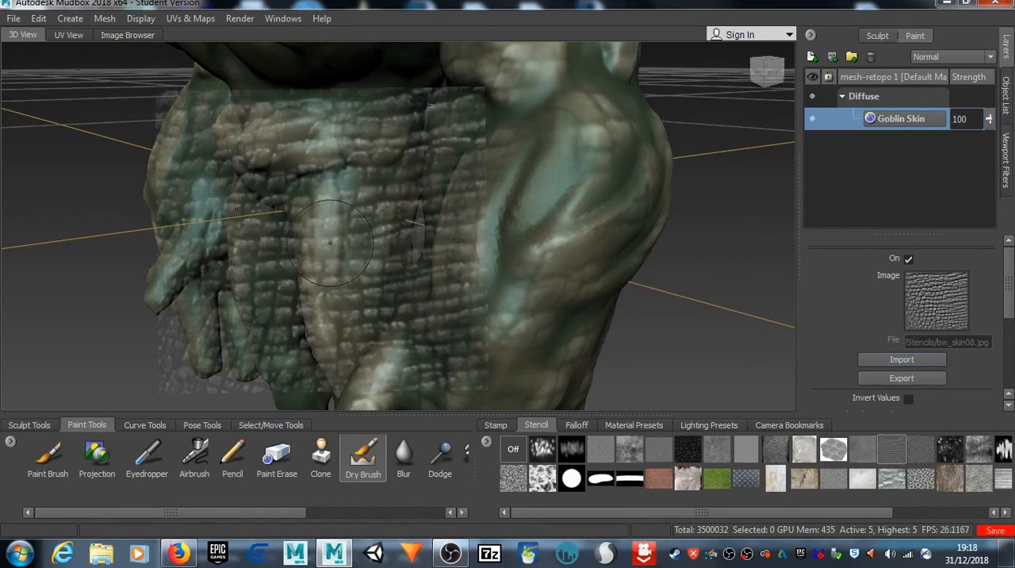
Step: Dry-brush cream scales through the stencil around the hips and upper thighs, and hide the stencil to check the whole figure
left_click_drag(330, 263, 329, 263)
left_click_drag(342, 334, 363, 336)
left_click_drag(324, 299, 393, 289, "alt")
scroll(393, 289, "down", 6)
mouse_move(375, 246)
middle_mouse_down("alt")
mouse_move(322, 294)
mouse_move(363, 238)
middle_mouse_up("alt")
right_click_drag(363, 238, 365, 269, "alt")
key("q")
left_click_drag(333, 239, 346, 222, "alt")
middle_click_drag(346, 223, 315, 259, "alt")
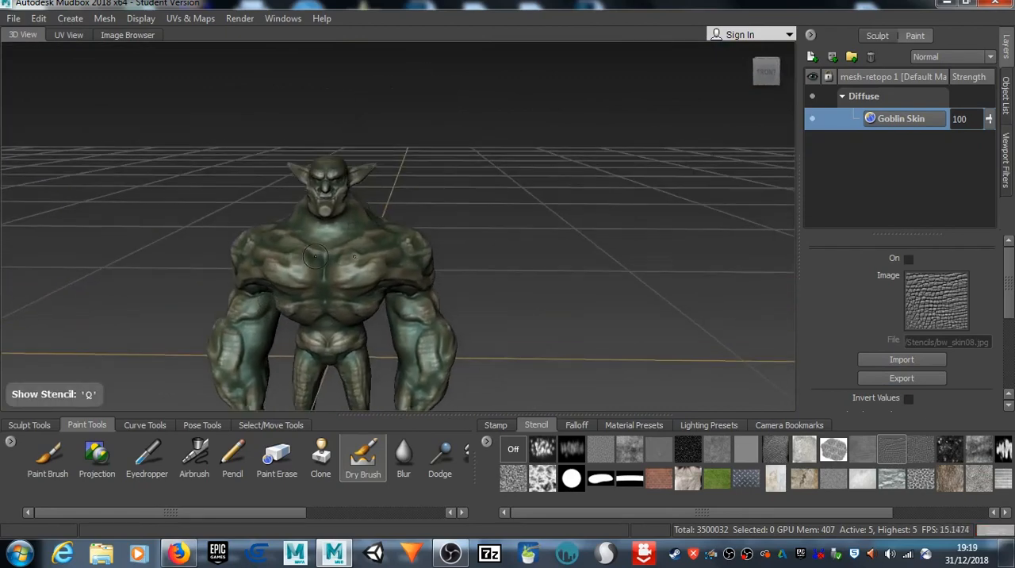
Step: Turn the bw_skin08.jpg stencil back on for the Dry Brush and line up the front of the upper body beneath it
left_click_drag(315, 256, 287, 206, "alt")
right_click_drag(287, 206, 283, 313, "alt")
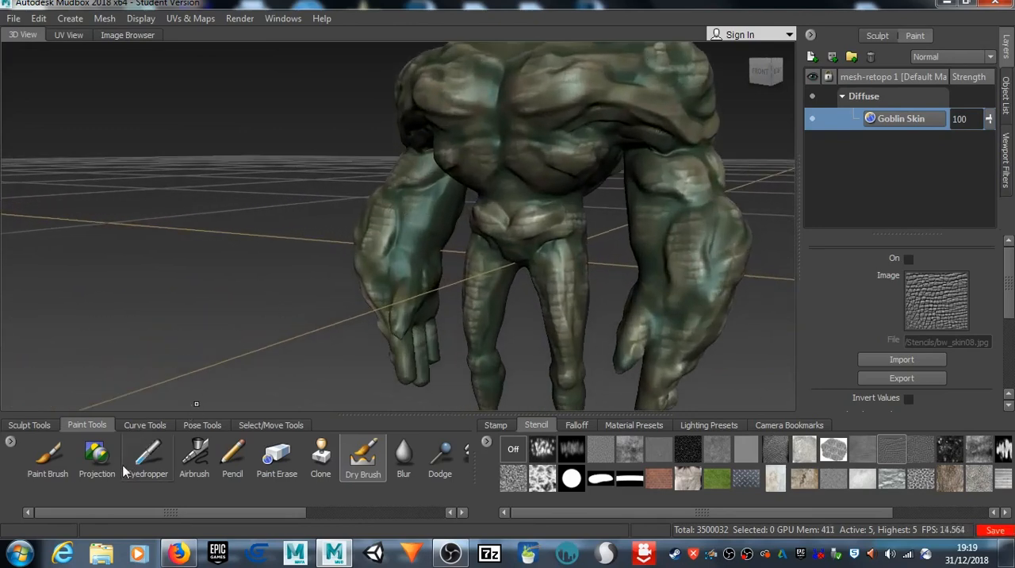
left_click(363, 459)
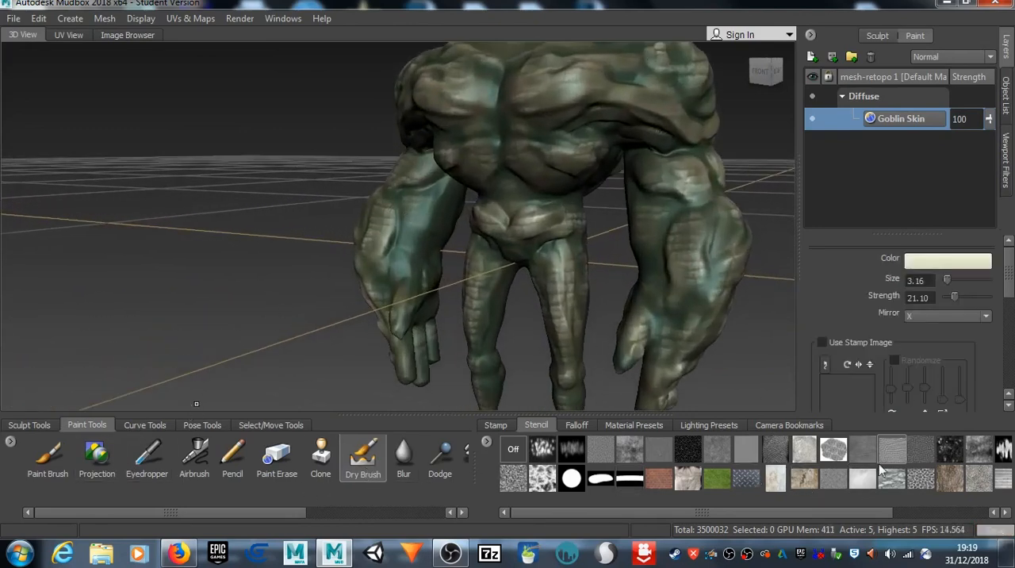
left_click(889, 454)
left_click_drag(412, 218, 430, 218)
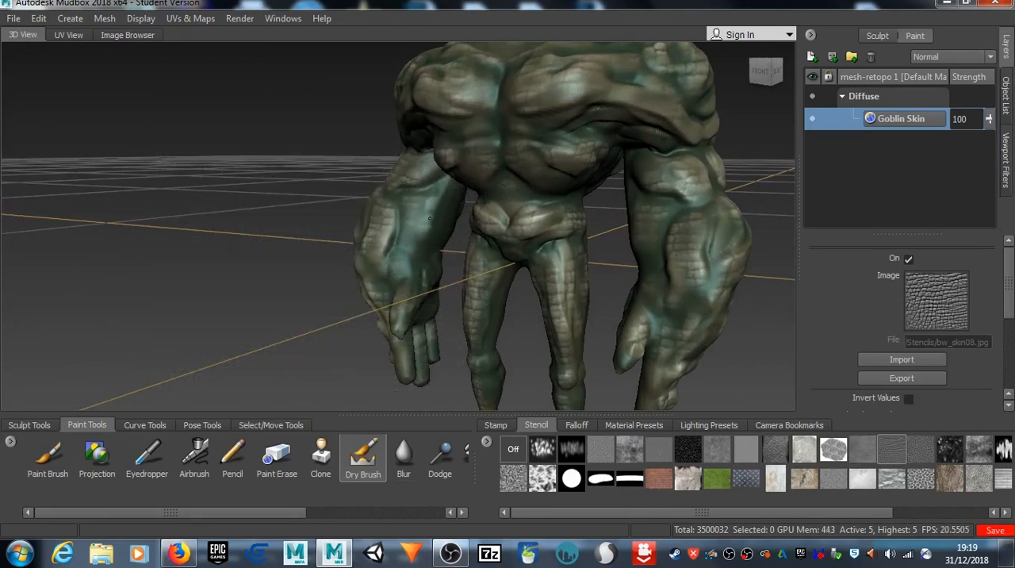
left_click_drag(386, 262, 392, 243)
middle_click_drag(394, 241, 329, 296, "alt")
left_click_drag(330, 296, 412, 287, "alt")
middle_click_drag(412, 288, 224, 319, "alt")
left_click_drag(224, 319, 286, 287, "alt")
middle_click_drag(287, 287, 376, 285, "alt")
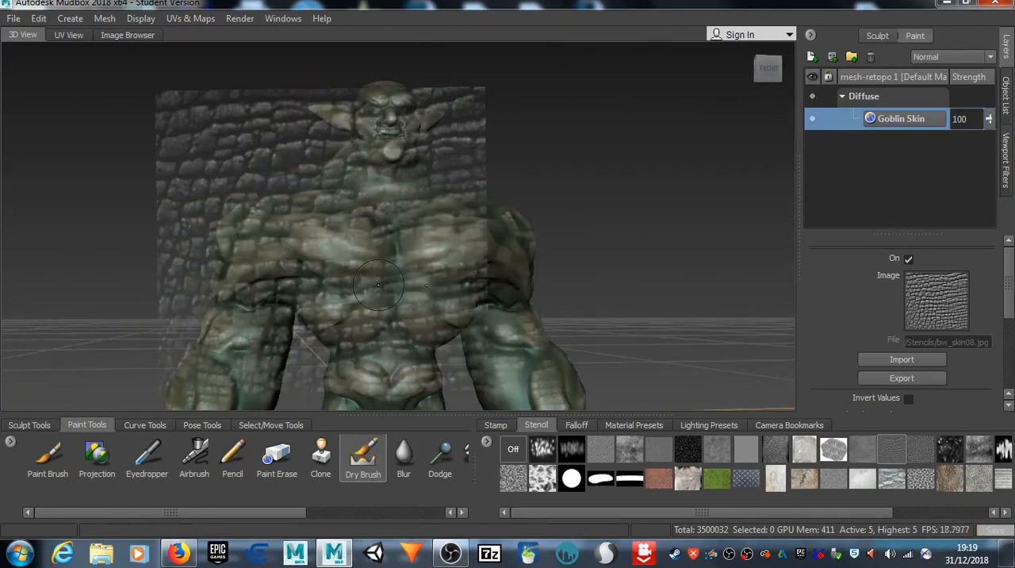
Step: Dry-brush cream scales through the stencil onto the chest, shoulders and neck, toggling the stencil to check the highlights
left_click_drag(388, 277, 352, 280, "alt")
middle_click_drag(352, 276, 384, 274, "alt")
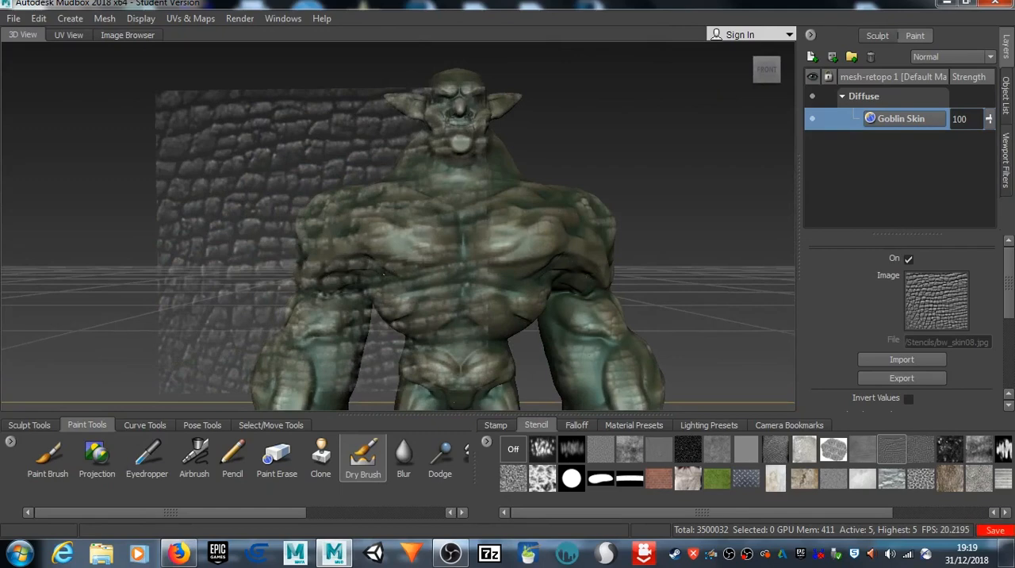
left_click_drag(384, 274, 371, 278, "alt")
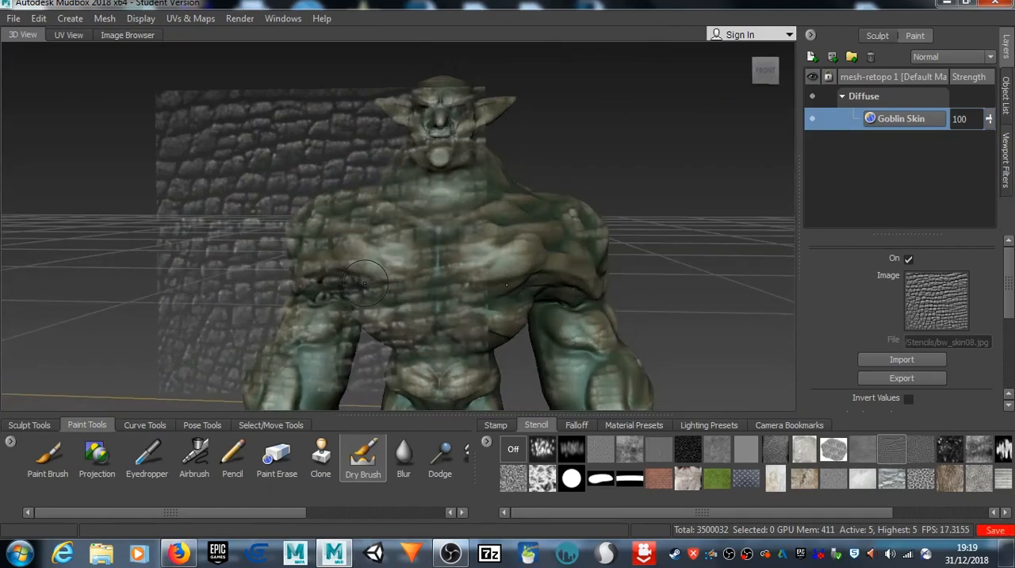
middle_click_drag(380, 223, 277, 265, "alt")
left_click_drag(309, 265, 363, 221, "alt")
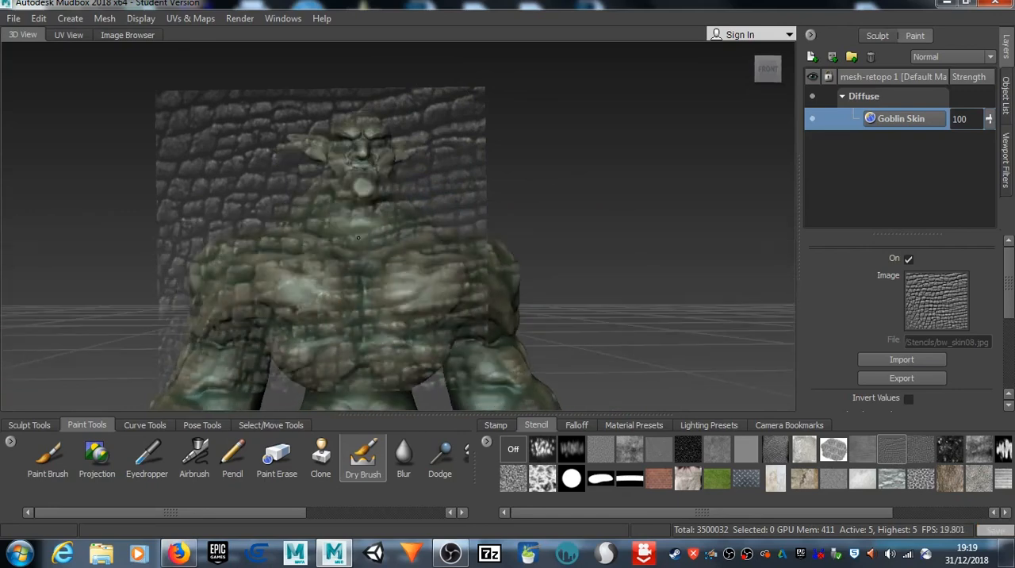
key("q")
key("q")
key("q")
key("q")
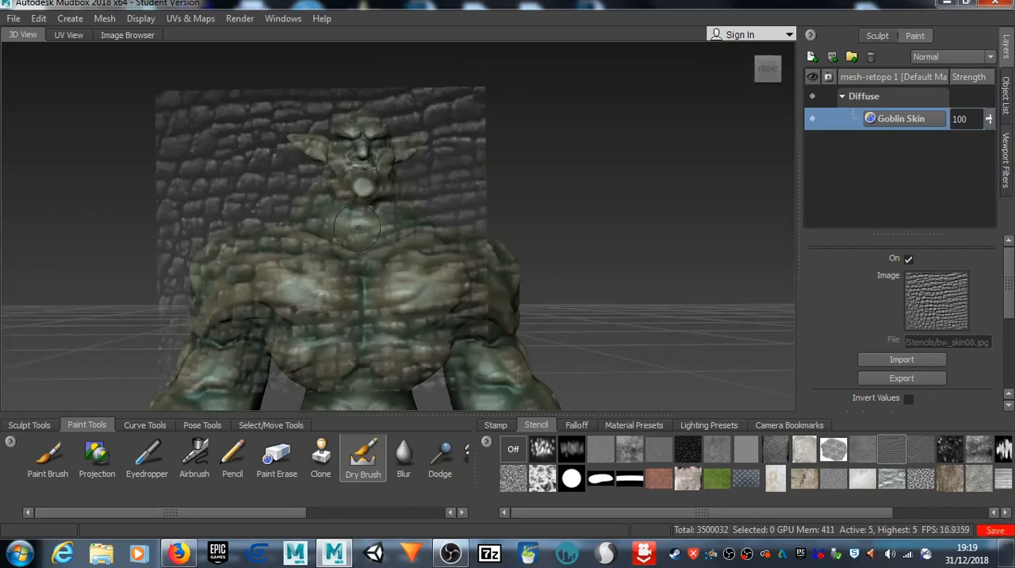
key("q")
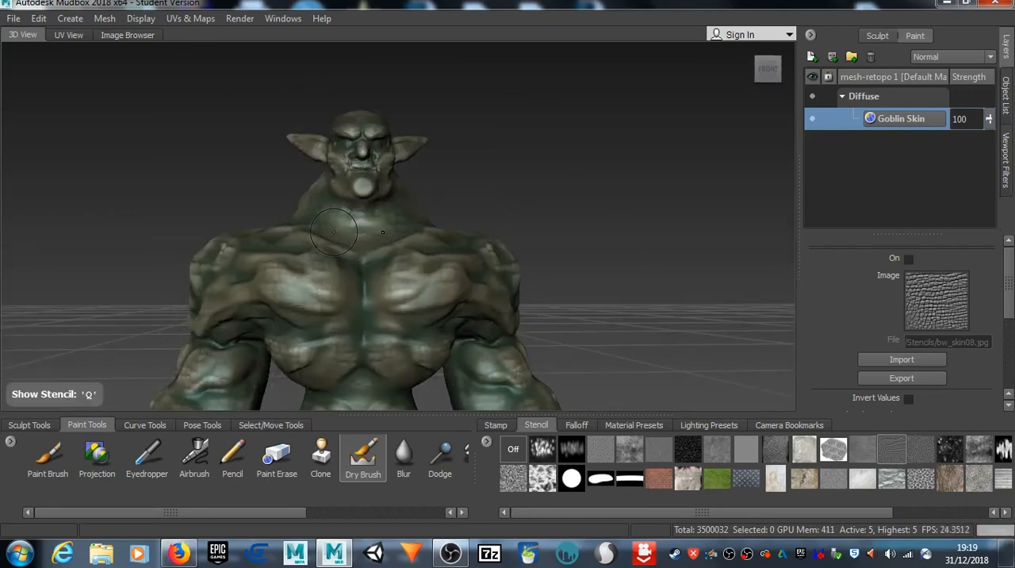
Step: Examine the painted face, ears and neck up close with the stencil hidden
left_click_drag(325, 146, 340, 144, "alt")
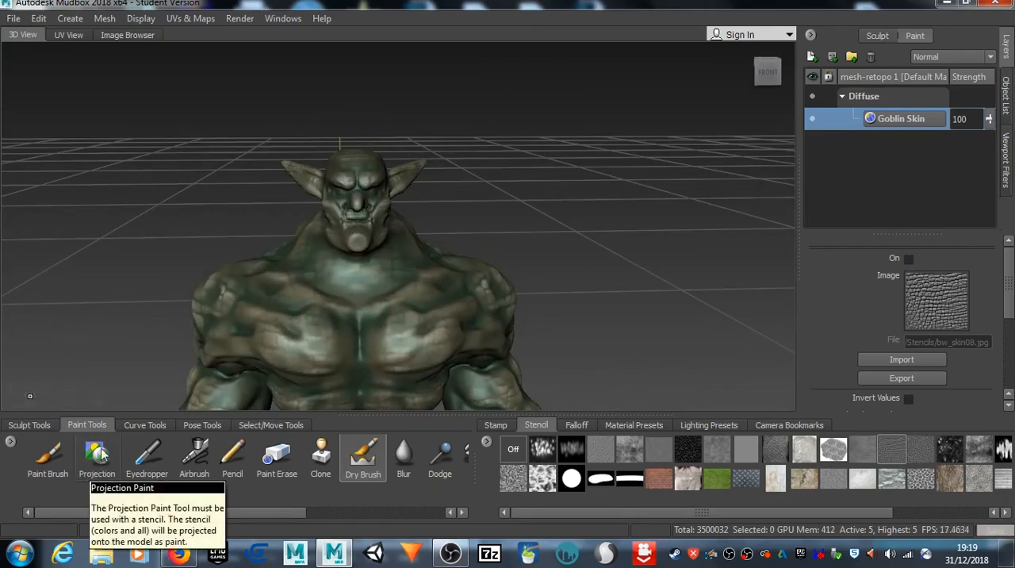
scroll(318, 290, "up", 4)
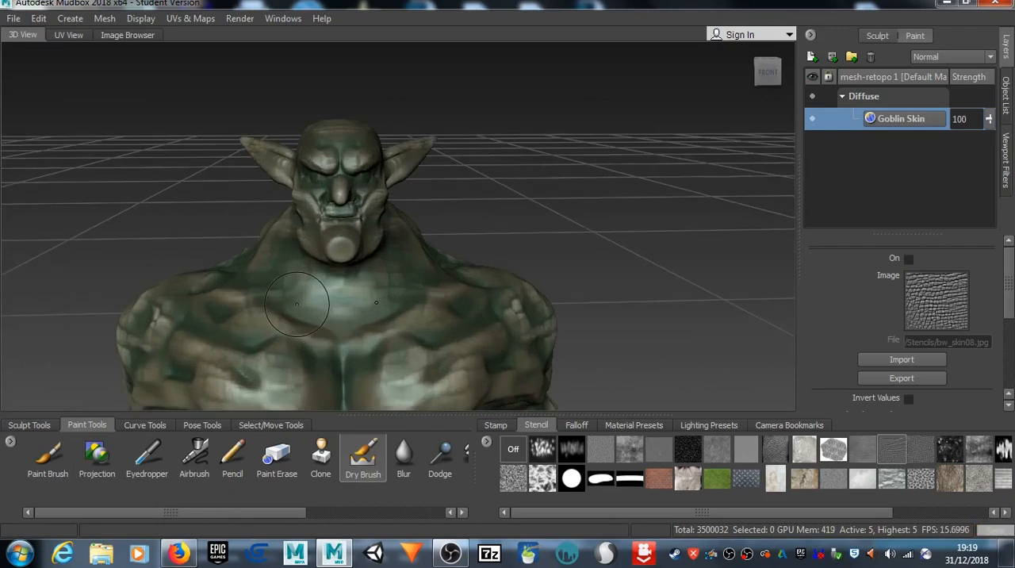
scroll(337, 280, "up", 5)
scroll(313, 294, "down", 1)
middle_click_drag(151, 254, 199, 278, "alt")
scroll(334, 279, "down", 3)
mouse_move(365, 280)
left_mouse_down("alt")
mouse_move(309, 280)
mouse_move(362, 279)
left_mouse_up("alt")
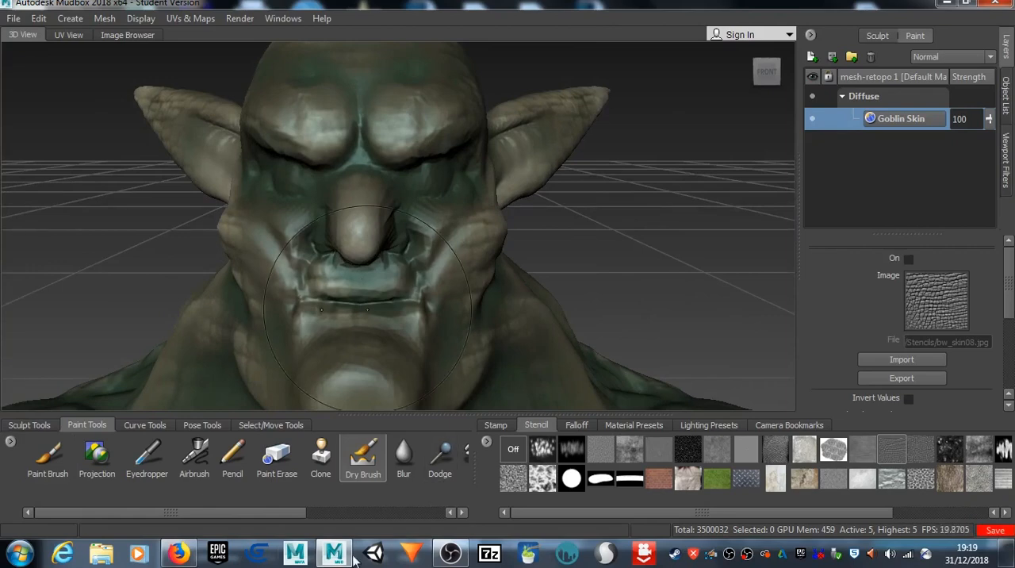
Step: Switch to Firefox and search Google for "eyes" in a new tab
left_click(181, 555)
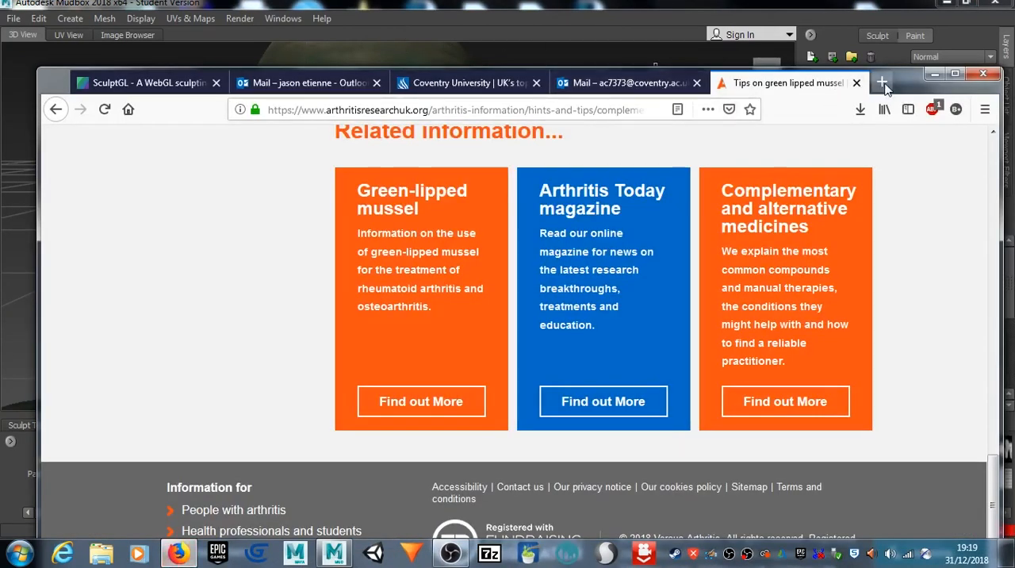
left_click(884, 84)
left_click(884, 83)
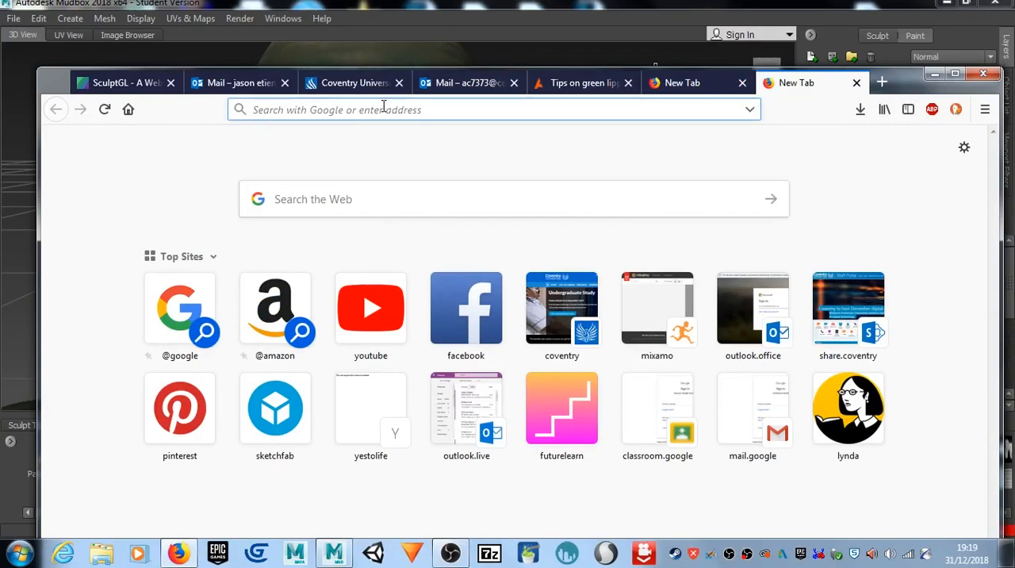
type("eyes")
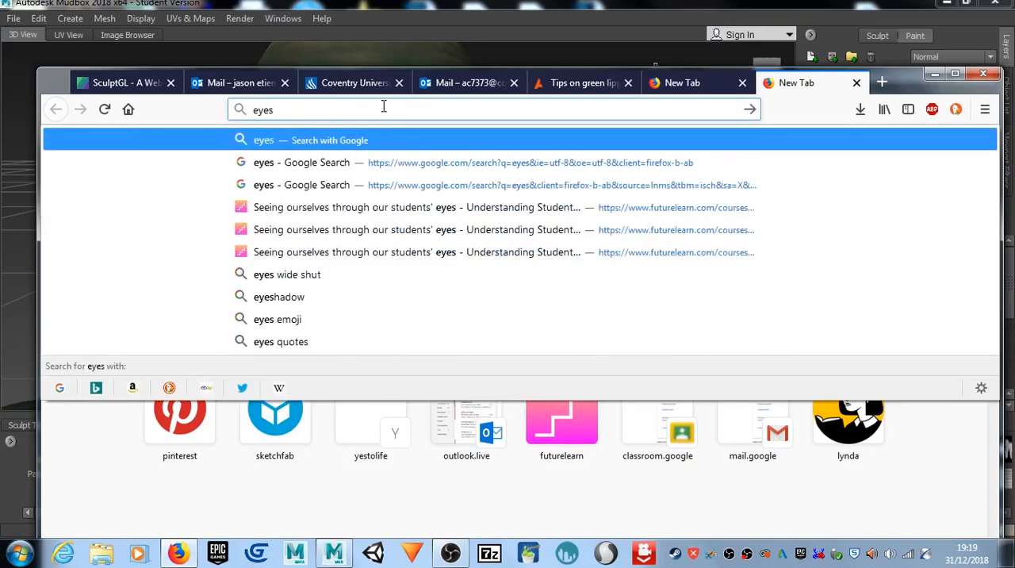
key("Return")
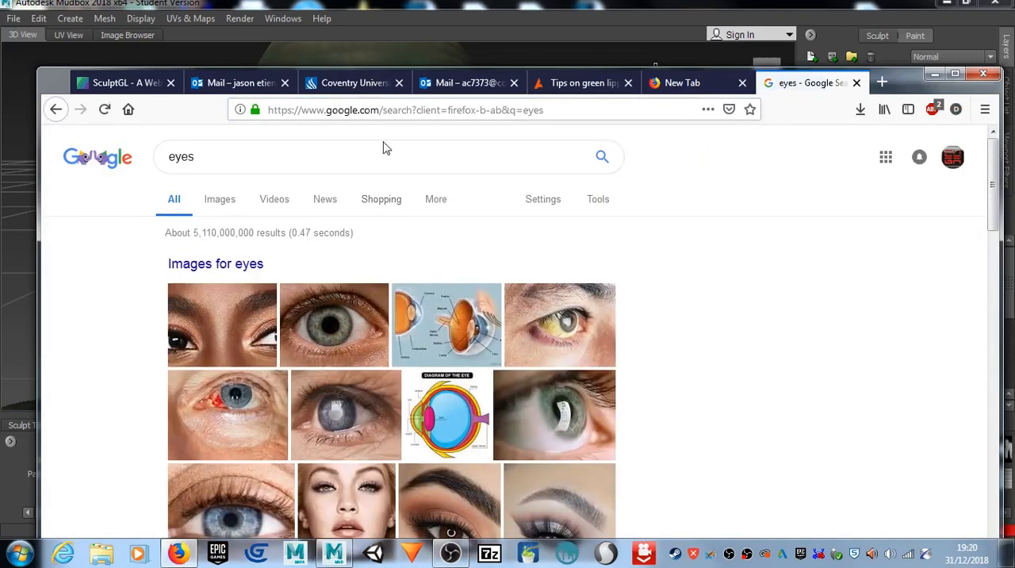
Step: Refine the search to "pair of eyes" and show the image results
left_click(168, 162)
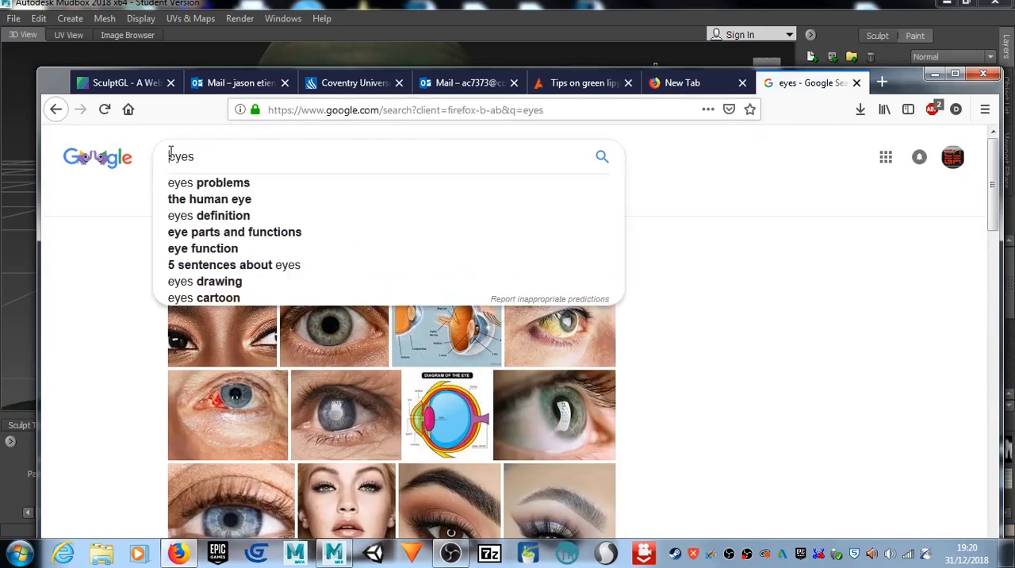
type("pair ")
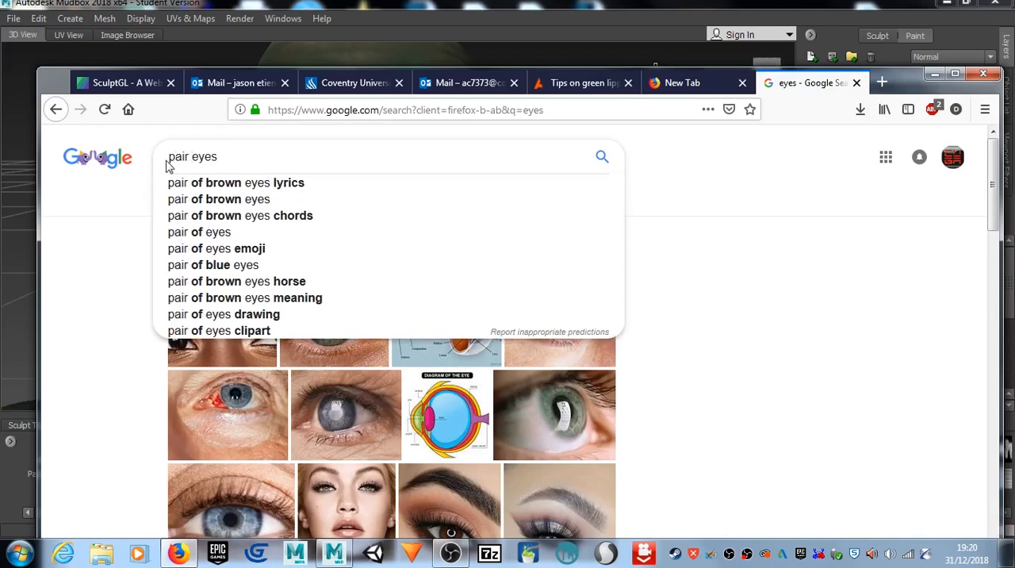
type("of")
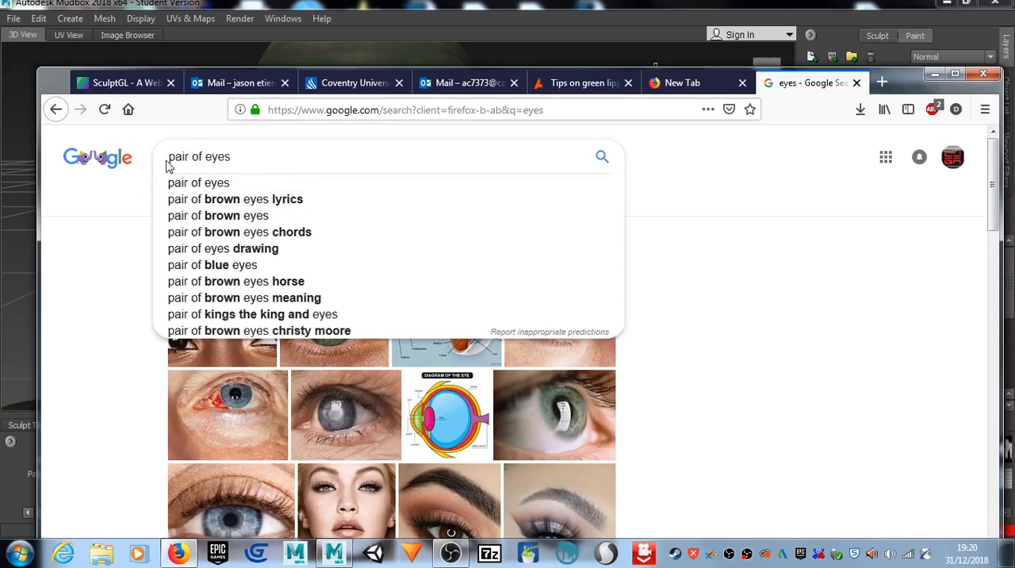
key("Return")
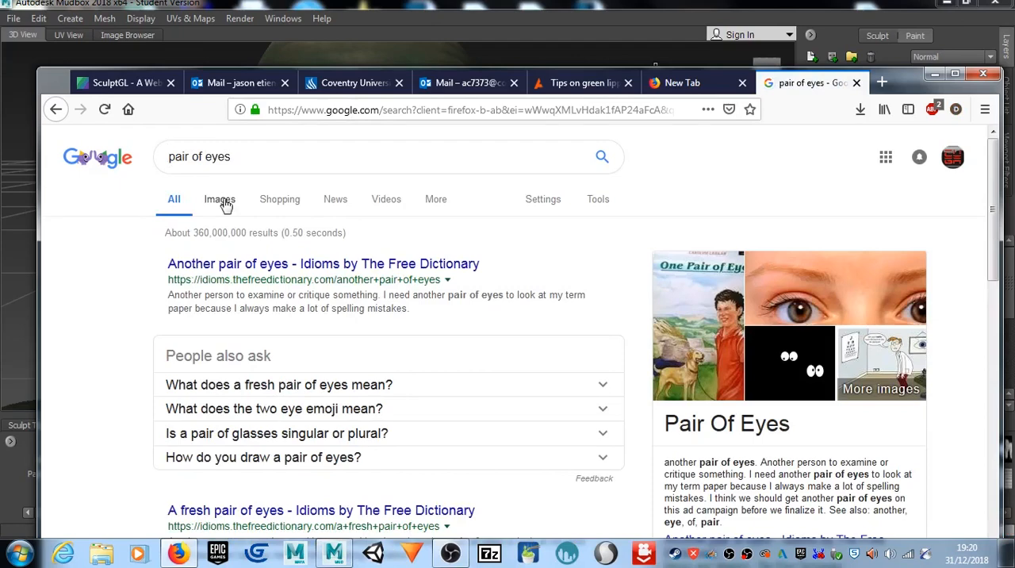
left_click(226, 204)
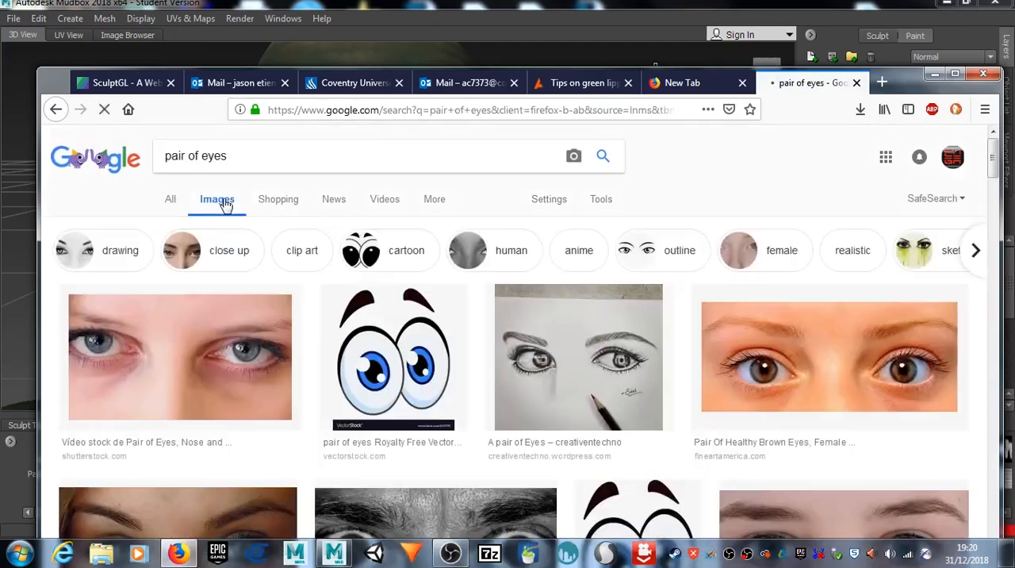
Step: Browse the image results for a clear front-facing photo of a pair of open eyes
scroll(537, 313, "down", 5)
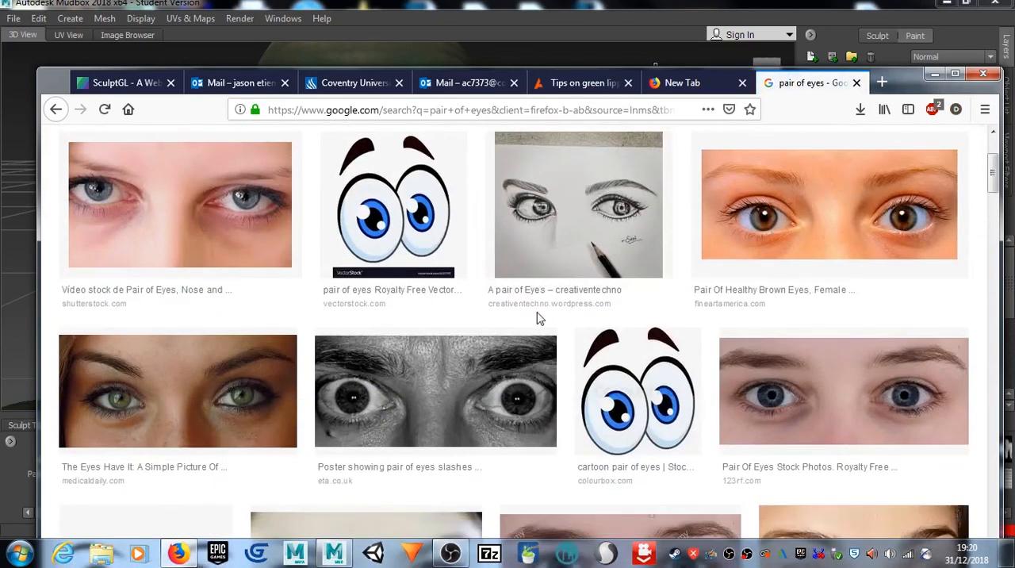
scroll(537, 312, "down", 15)
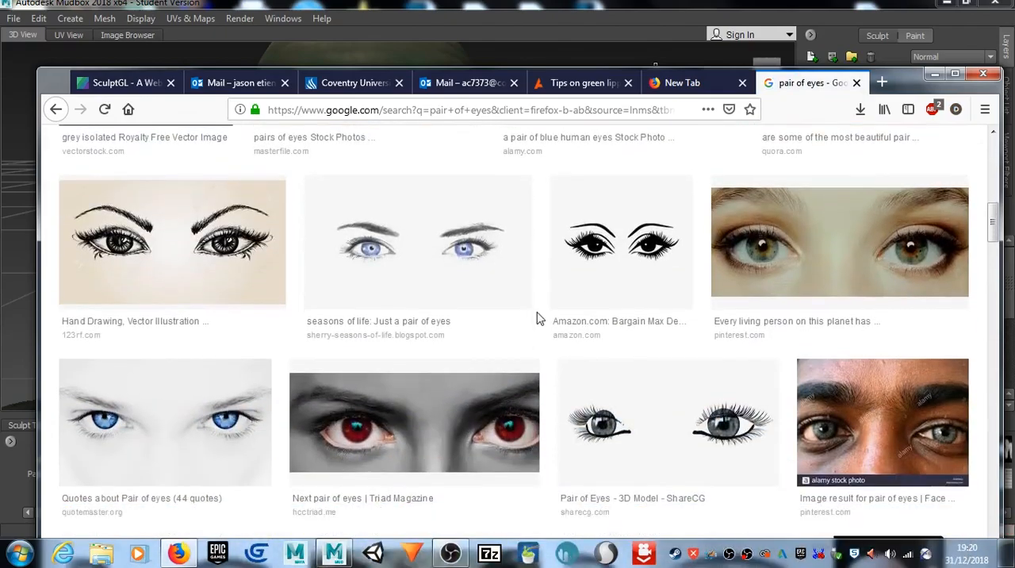
scroll(537, 318, "down", 5)
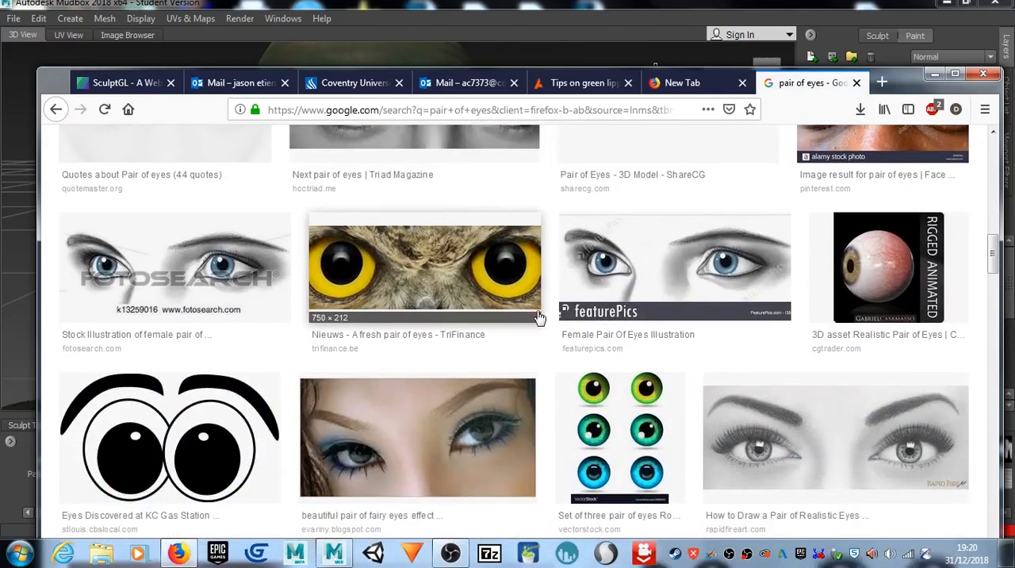
scroll(539, 317, "down", 12)
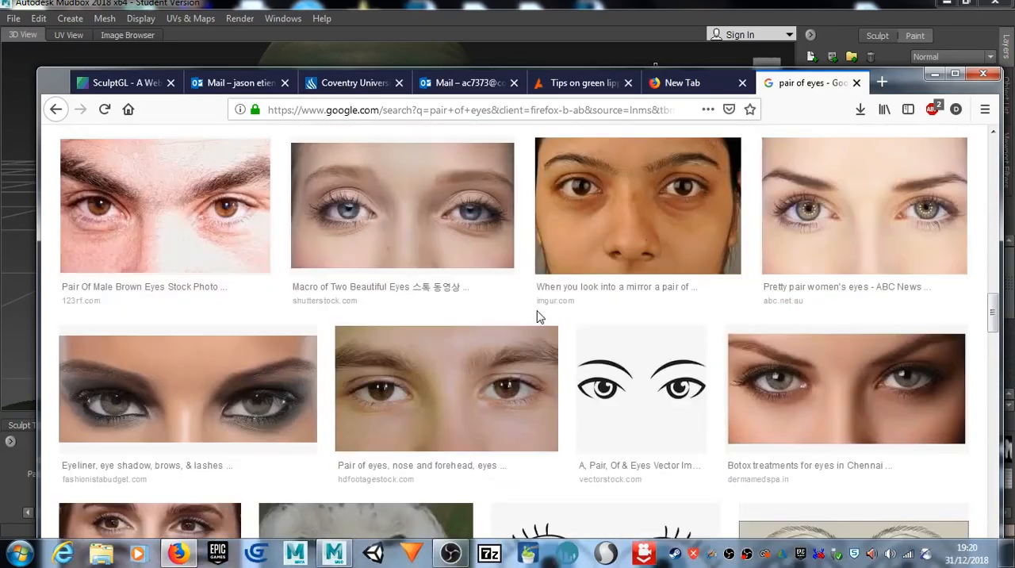
scroll(539, 318, "down", 9)
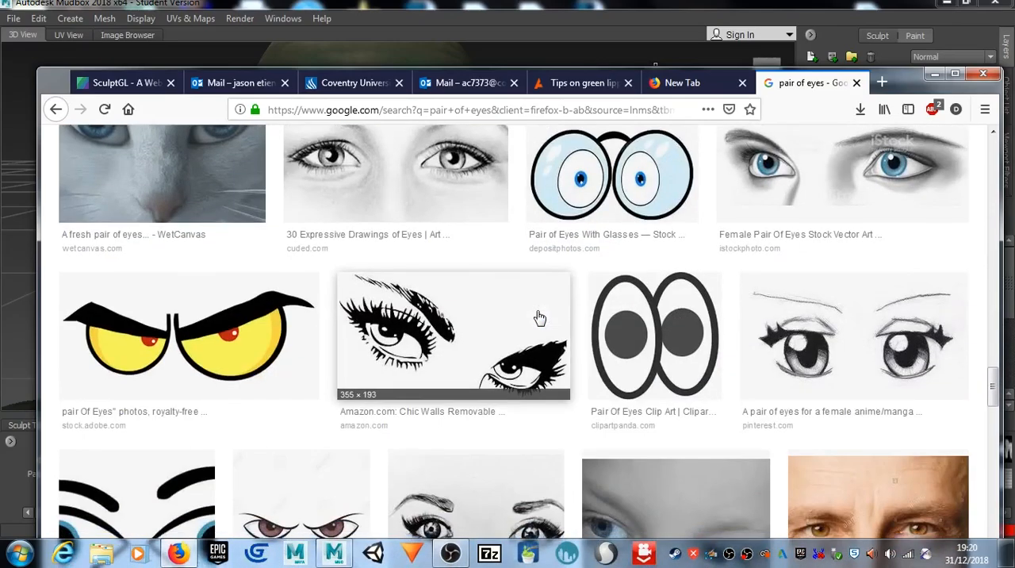
scroll(539, 317, "down", 4)
scroll(539, 317, "down", 4)
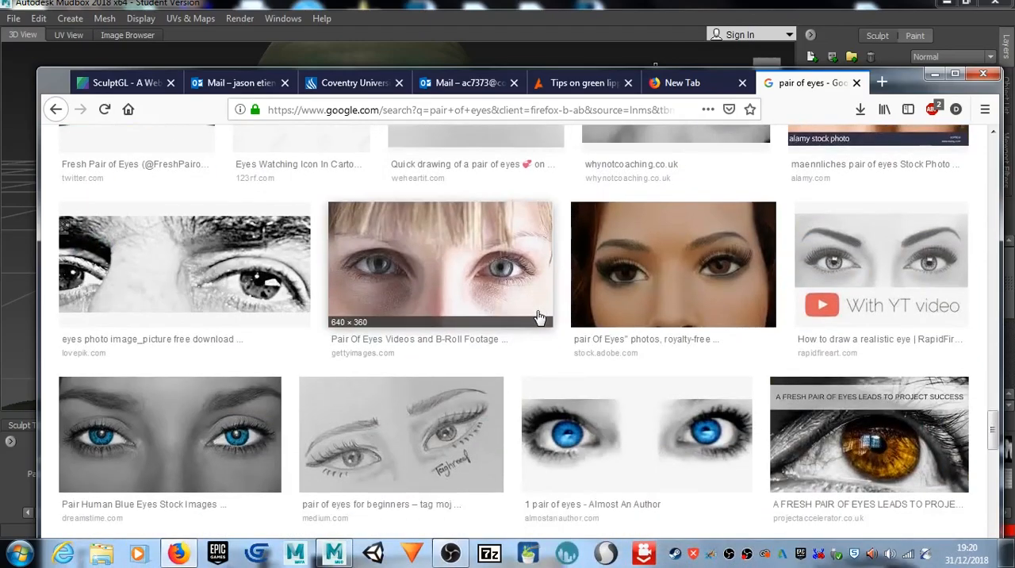
scroll(539, 317, "down", 20)
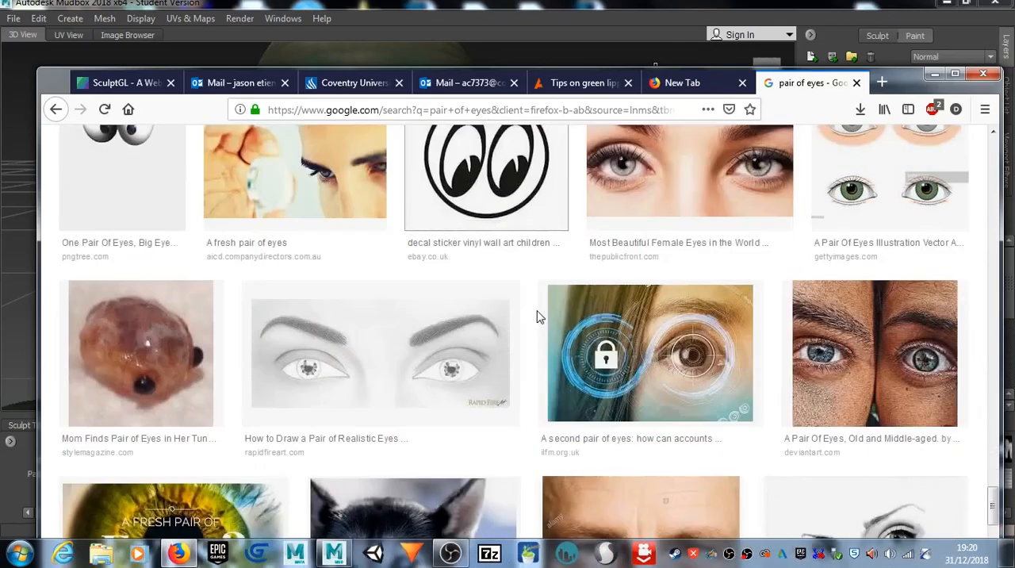
scroll(537, 317, "up", 3)
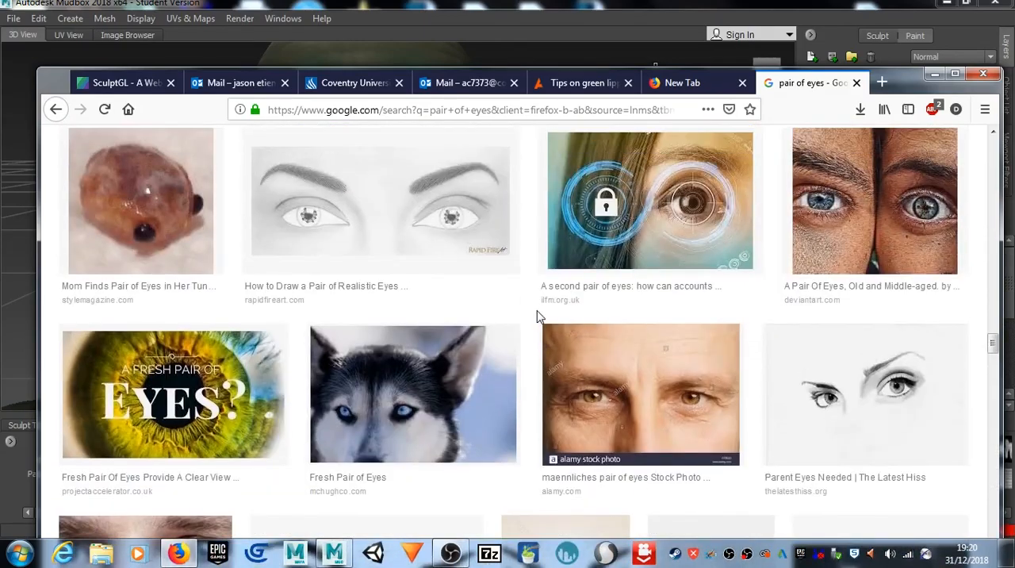
scroll(537, 317, "down", 8)
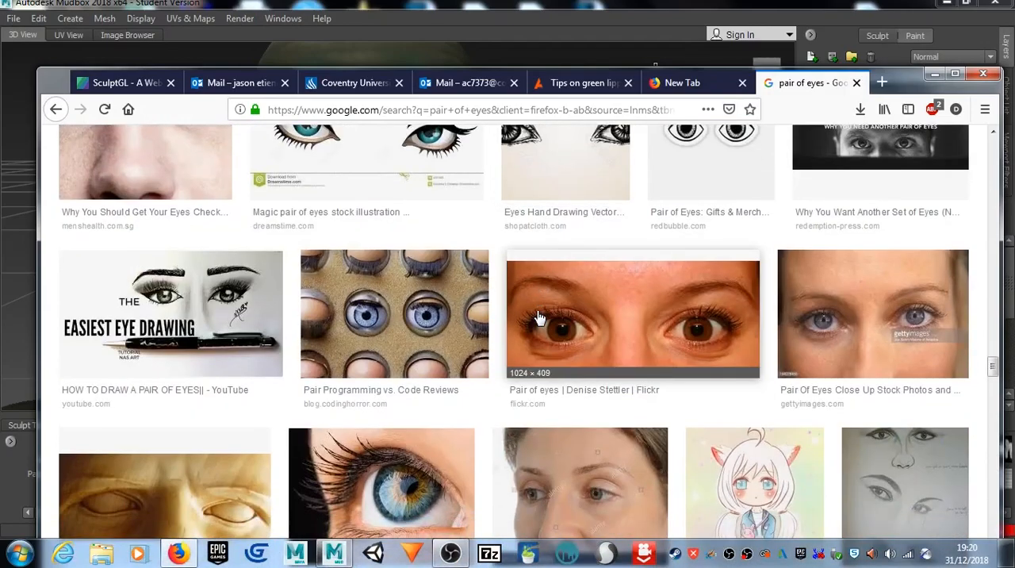
scroll(539, 317, "down", 4)
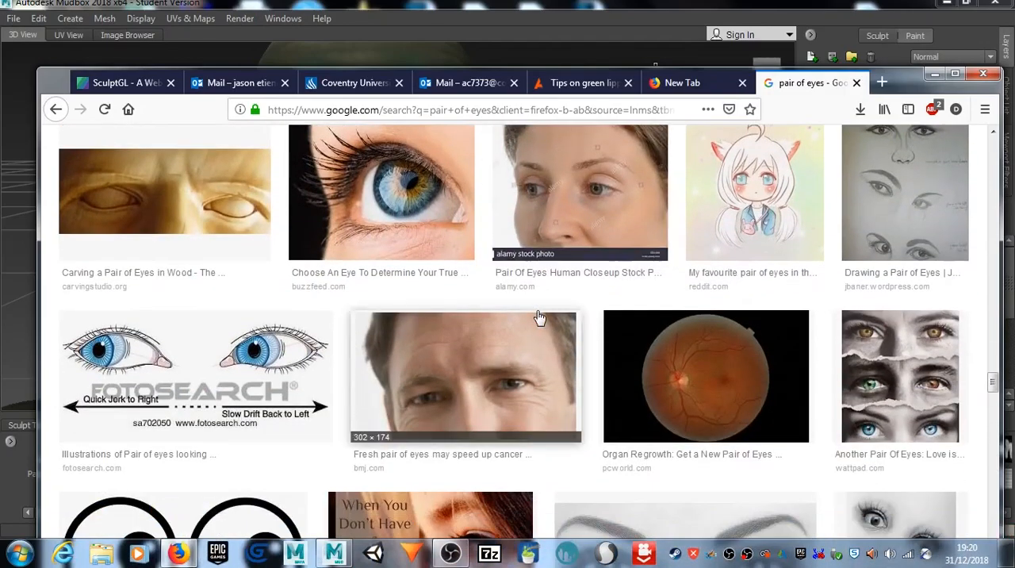
scroll(539, 317, "down", 1)
scroll(539, 317, "up", 2)
scroll(539, 317, "down", 2)
scroll(539, 317, "up", 4)
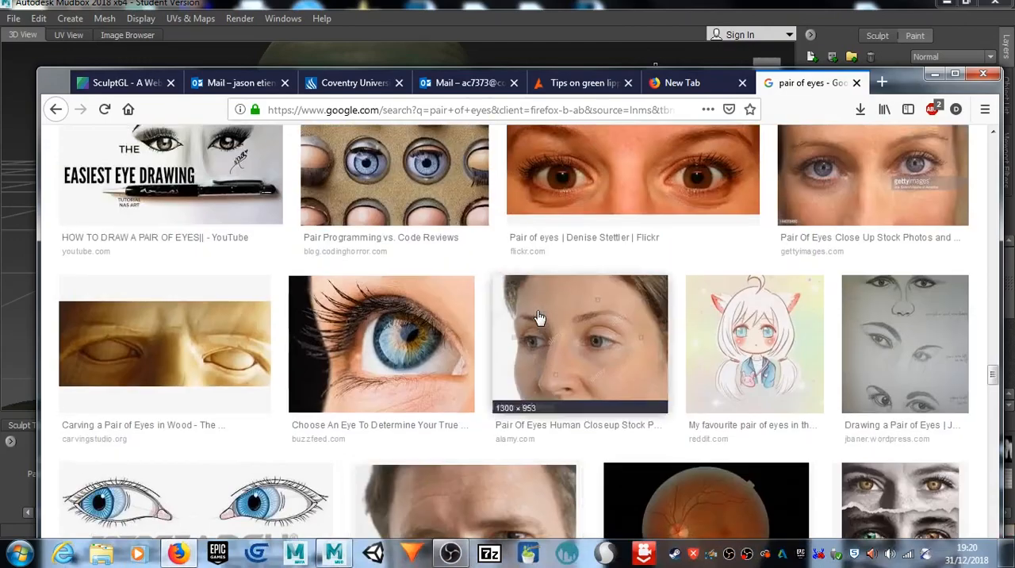
scroll(539, 318, "up", 2)
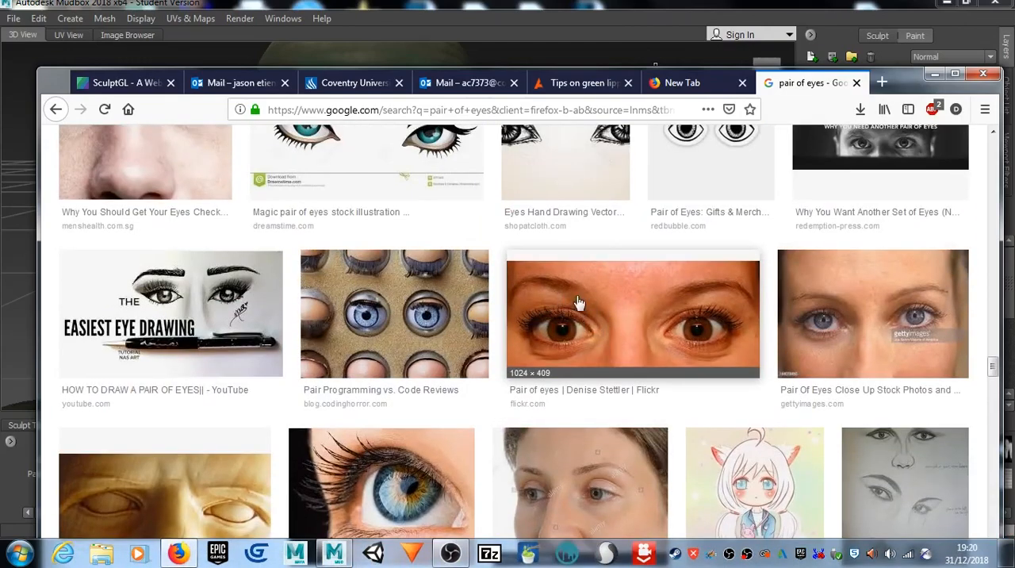
Step: Save the close-up photo of a woman's wide-open brown eyes to the Desktop as images.jpg
right_click(680, 320)
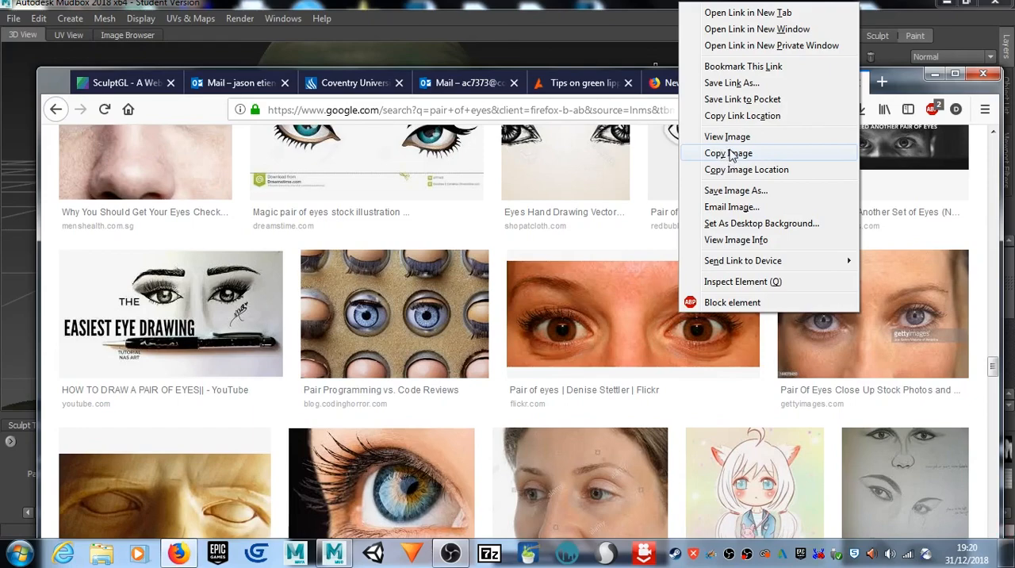
left_click(738, 190)
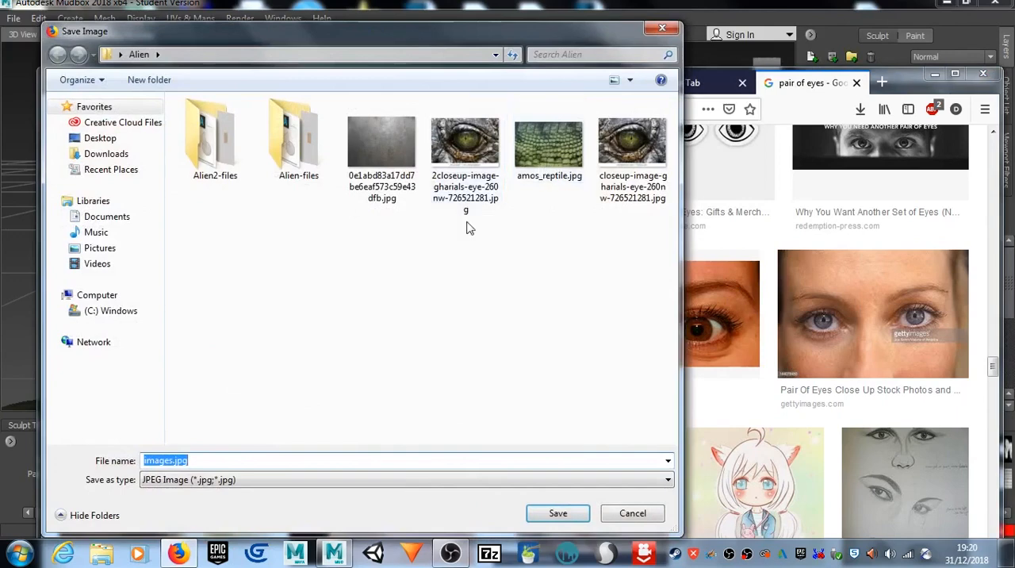
left_click(111, 140)
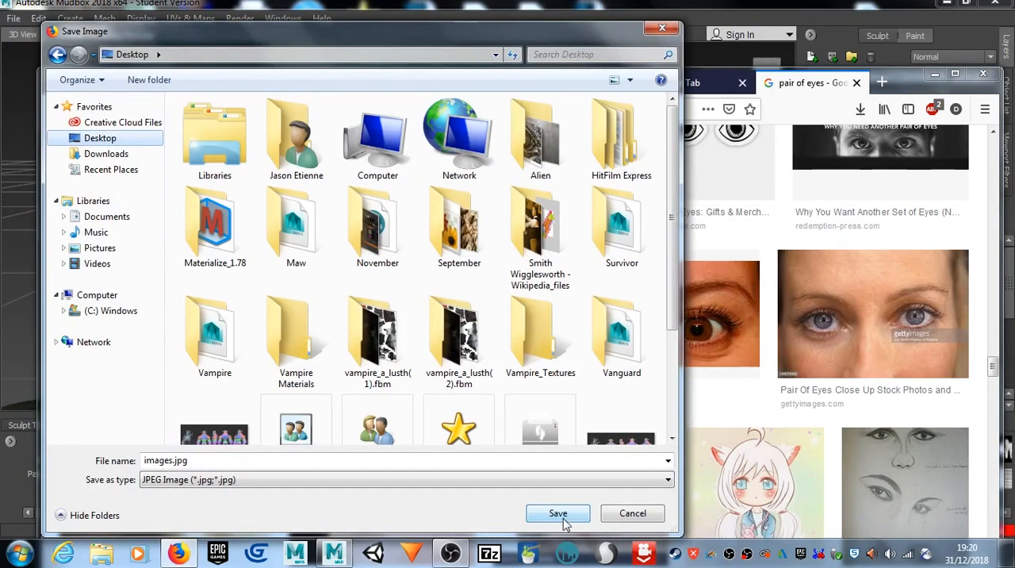
left_click(558, 514)
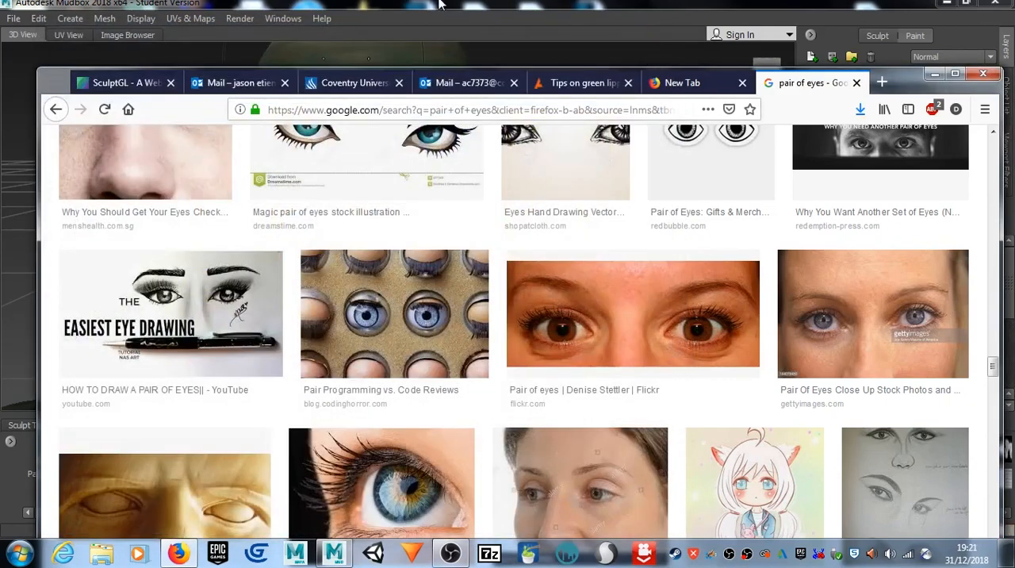
Step: Switch back to Mudbox and select the Projection brush with the bw_pores.png stencil
left_click(439, 3)
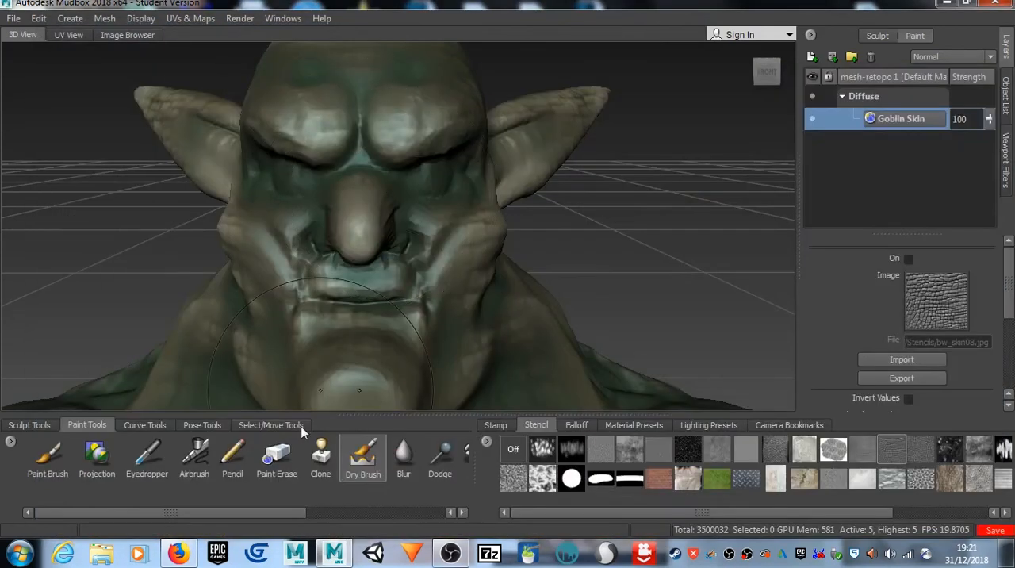
left_click(97, 456)
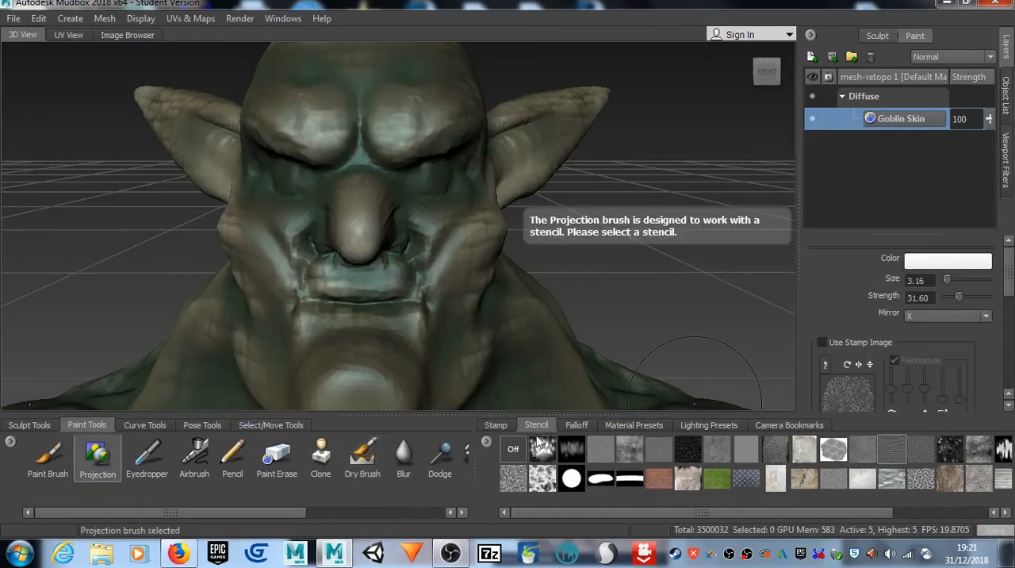
left_click(691, 454)
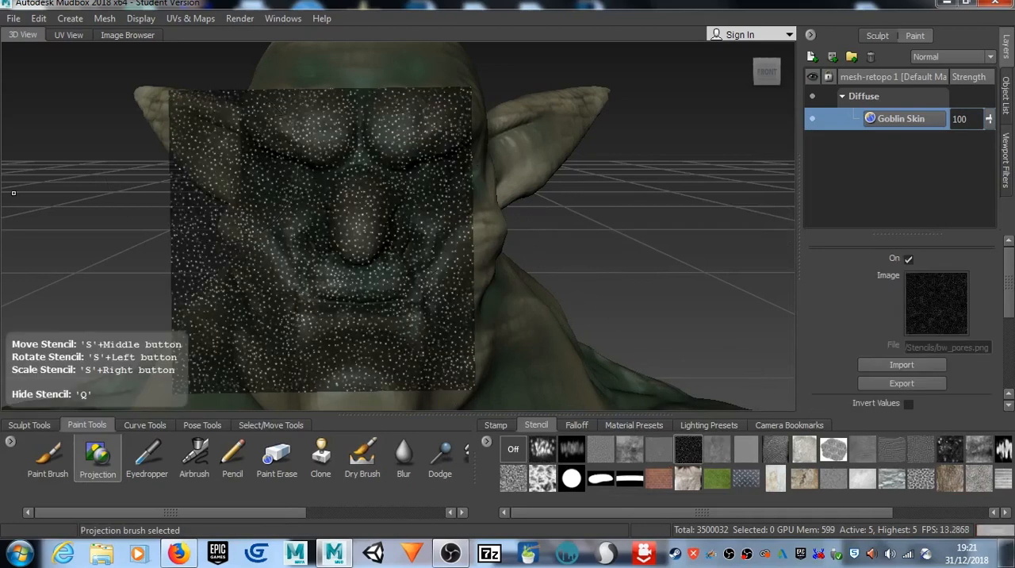
Step: Import images.jpg from the Desktop as the stencil image in place of the pores pattern
left_click(928, 368)
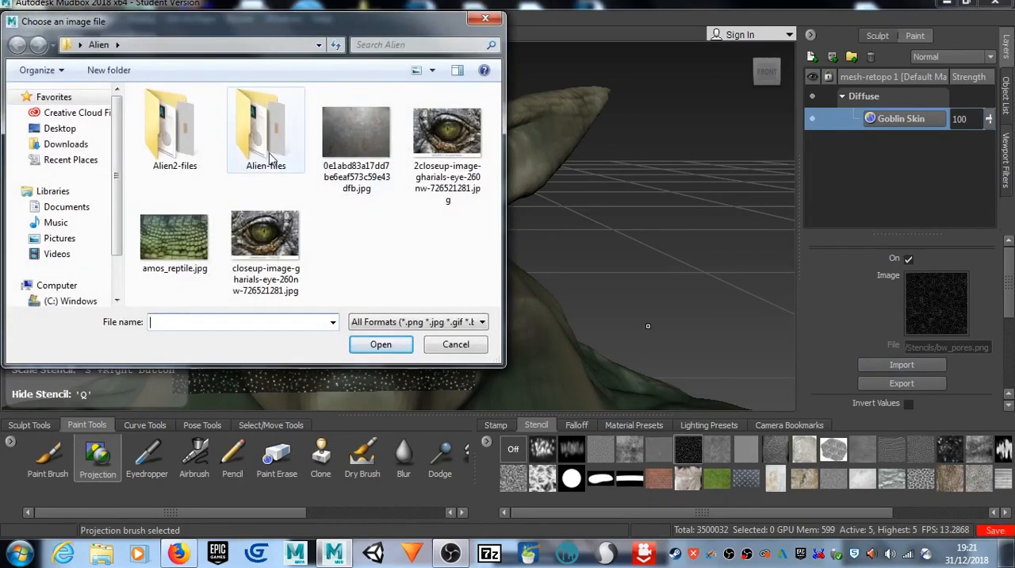
left_click(60, 129)
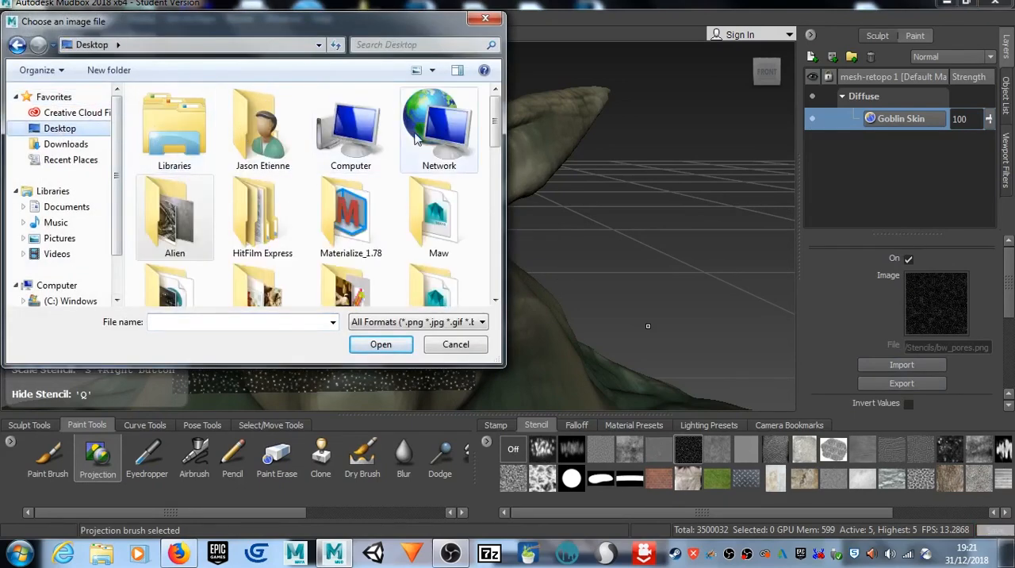
left_click_drag(495, 123, 496, 235)
left_click(262, 208)
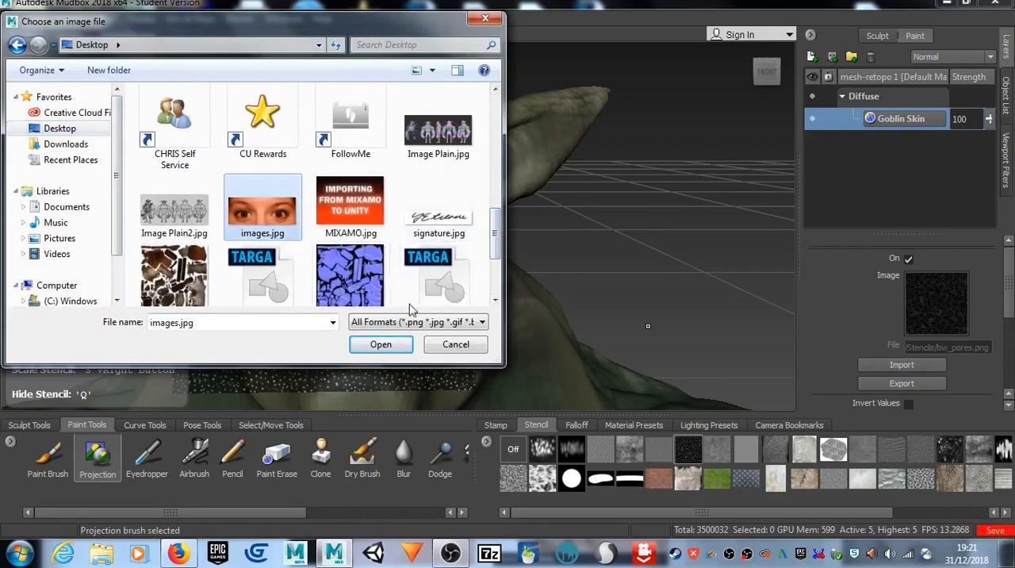
left_click(379, 344)
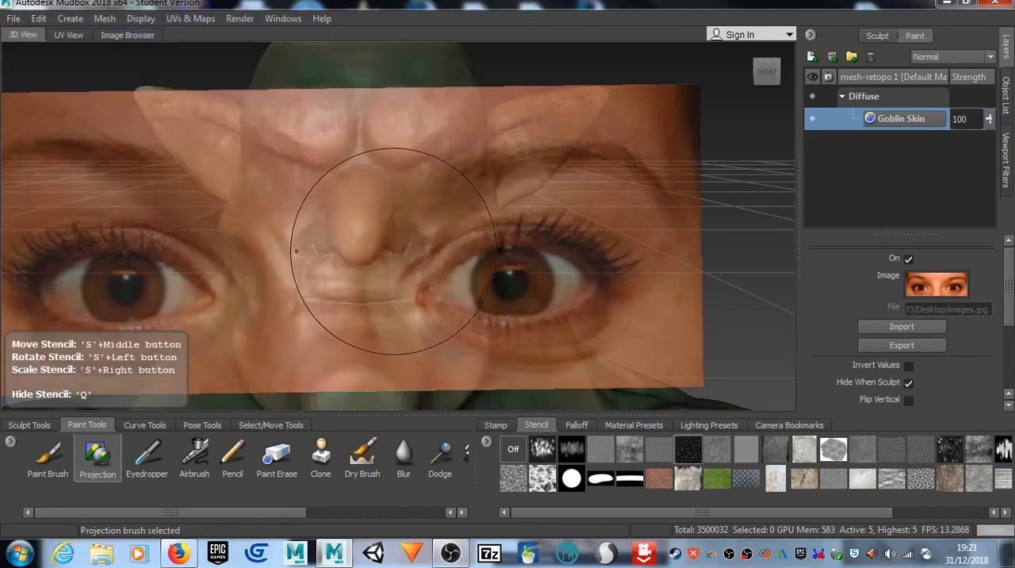
Step: Scale and move the eye photo stencil so it lies across the goblin's eye area beneath the brows
right_click_drag(394, 247, 279, 253)
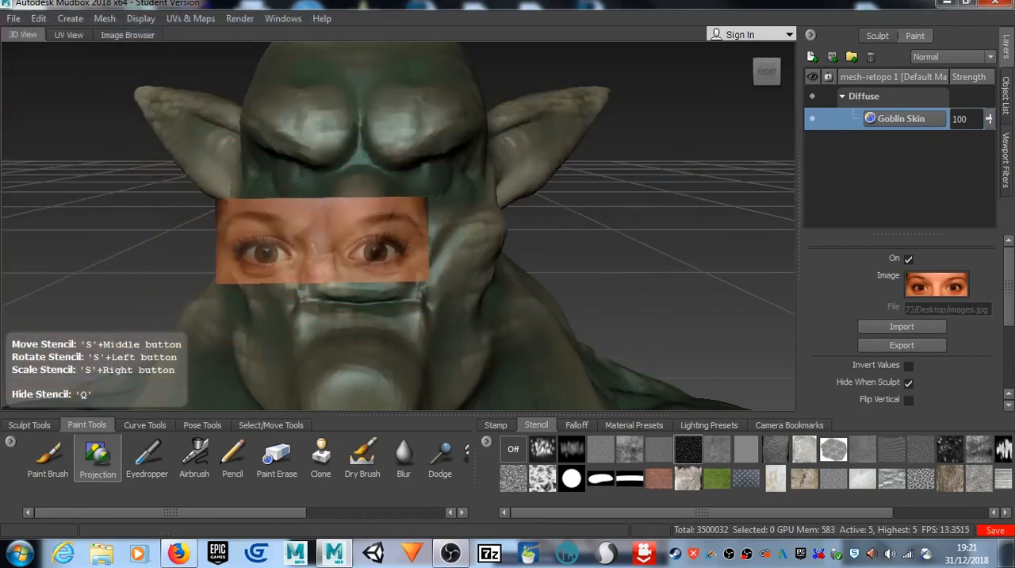
middle_click_drag(300, 259, 351, 199)
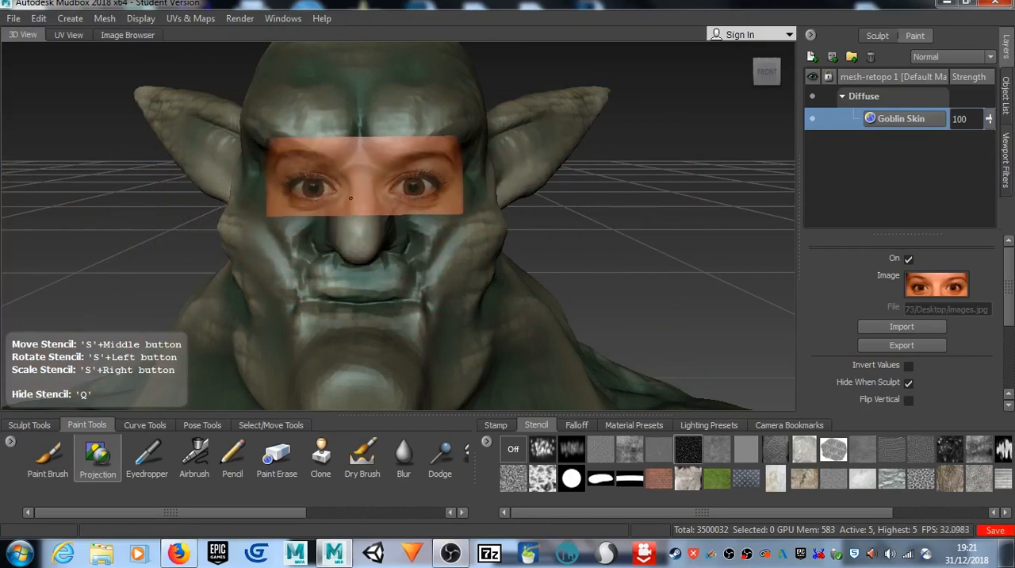
right_click_drag(351, 198, 391, 192)
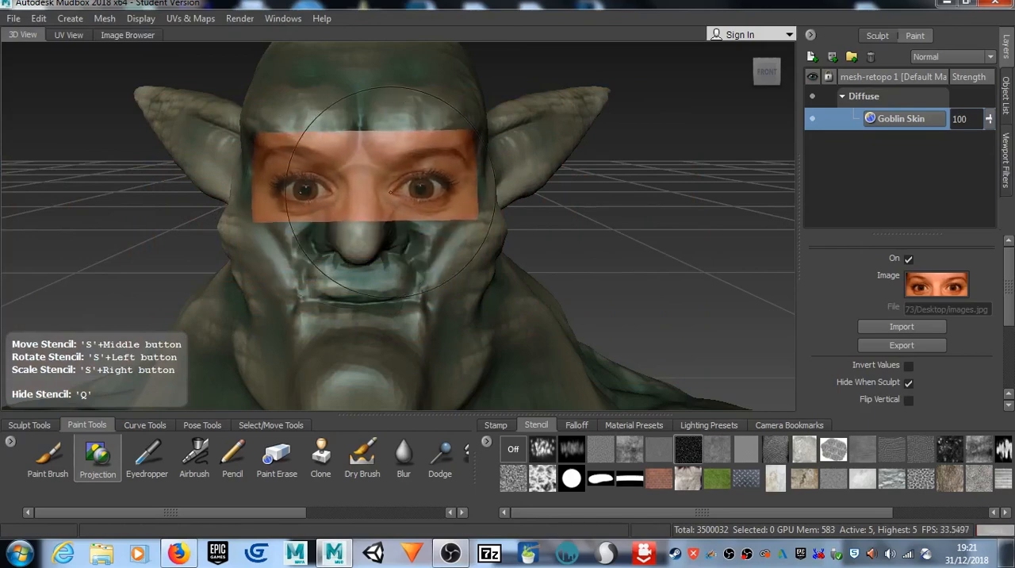
scroll(401, 200, "up", 3)
scroll(403, 201, "down", 1)
mouse_move(403, 202)
left_mouse_down("alt")
mouse_move(381, 208)
mouse_move(391, 218)
mouse_move(401, 212)
left_mouse_up("alt")
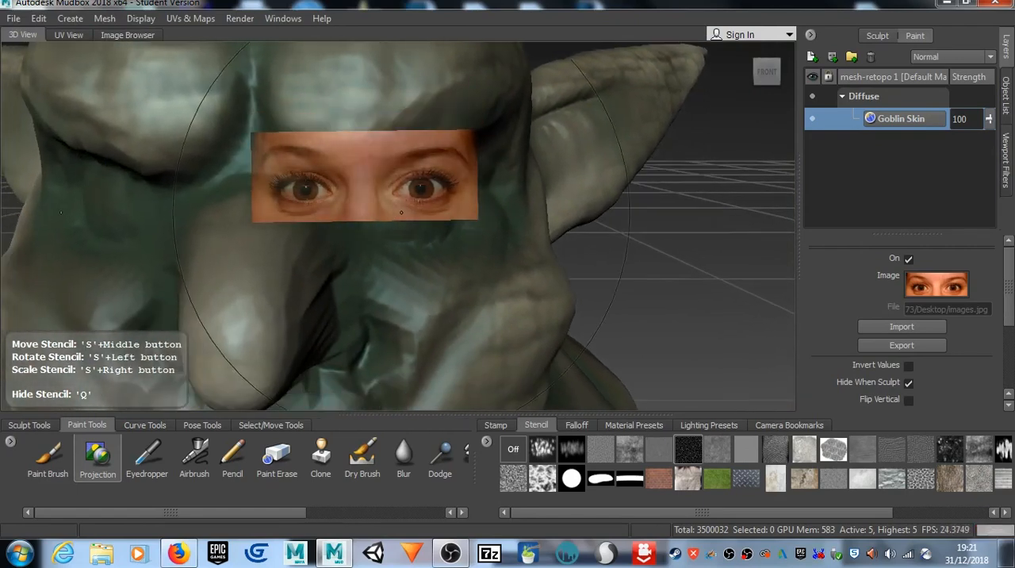
right_click_drag(392, 200, 512, 205)
middle_click_drag(482, 230, 425, 242)
Step: Lower the stencil visibility to 0.17, then enlarge and slightly tilt it to line up with the goblin's left eye socket
scroll(956, 352, "down", 3)
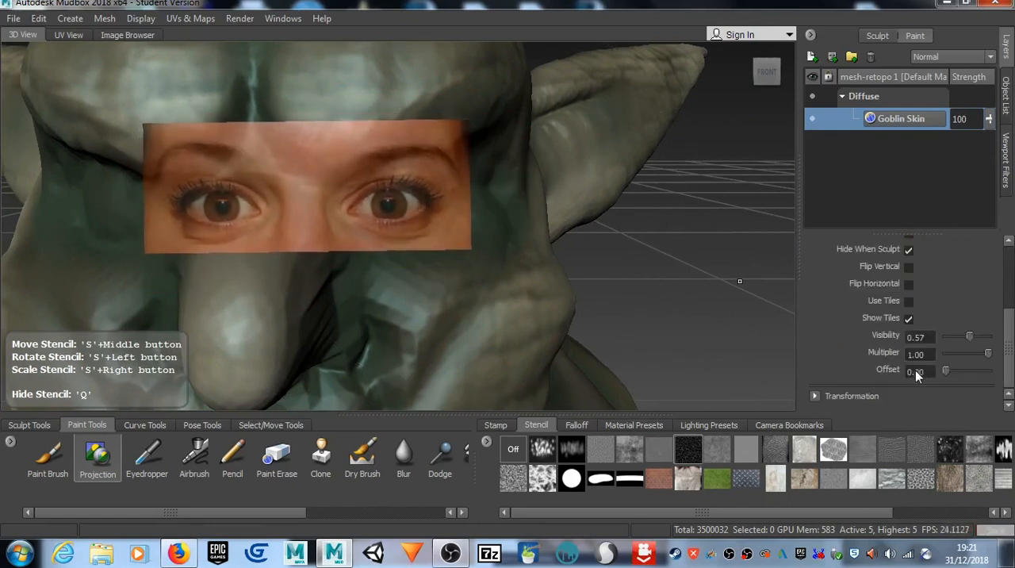
left_click_drag(970, 337, 957, 341)
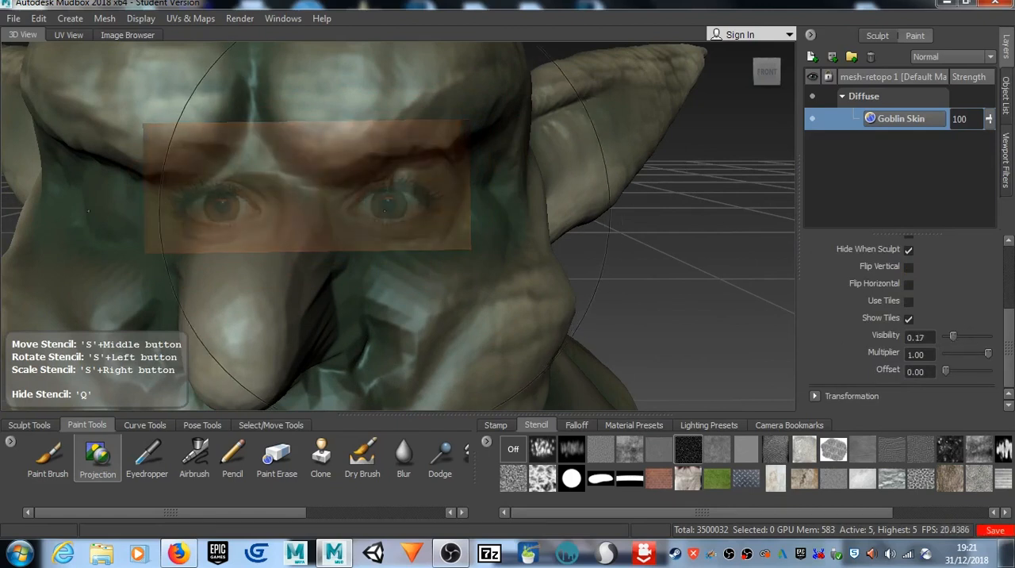
right_click_drag(396, 204, 489, 208)
mouse_move(489, 208)
middle_mouse_down()
mouse_move(478, 254)
mouse_move(478, 206)
middle_mouse_up()
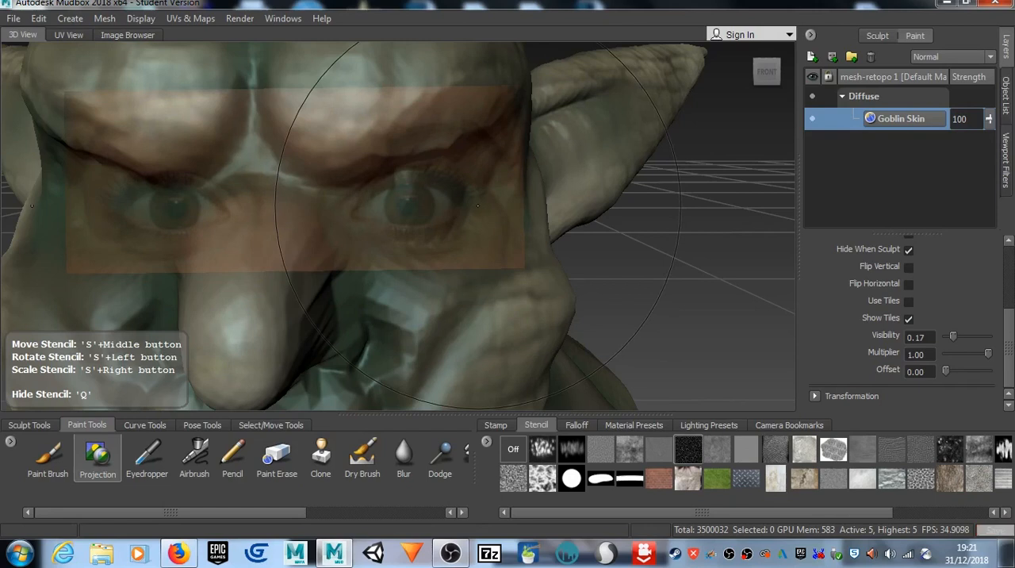
right_click_drag(478, 205, 478, 219)
left_click_drag(478, 219, 484, 210)
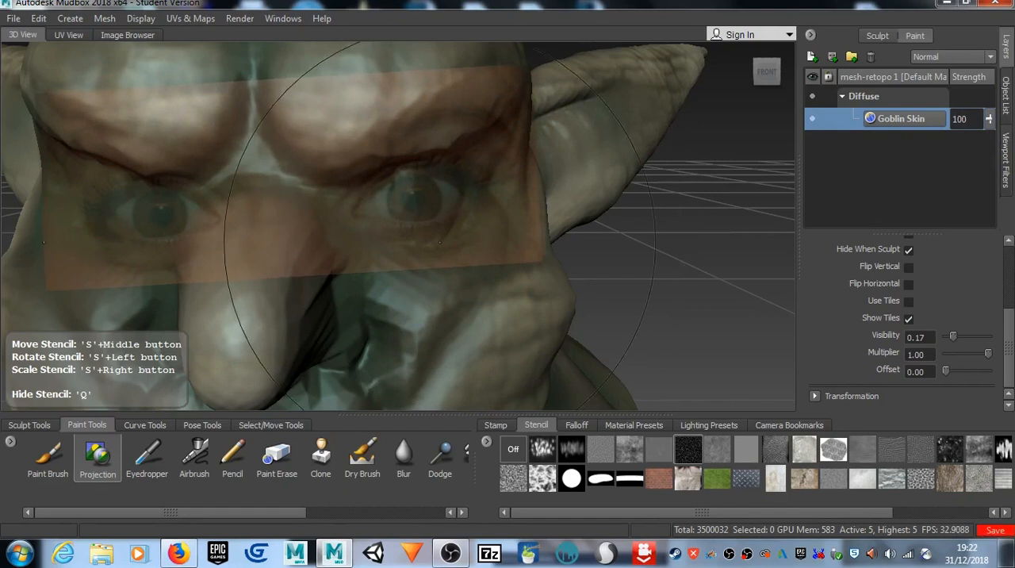
Step: Shrink the Projection brush to size 0.23 and turn its mirroring off
left_click_drag(441, 242, 242, 242)
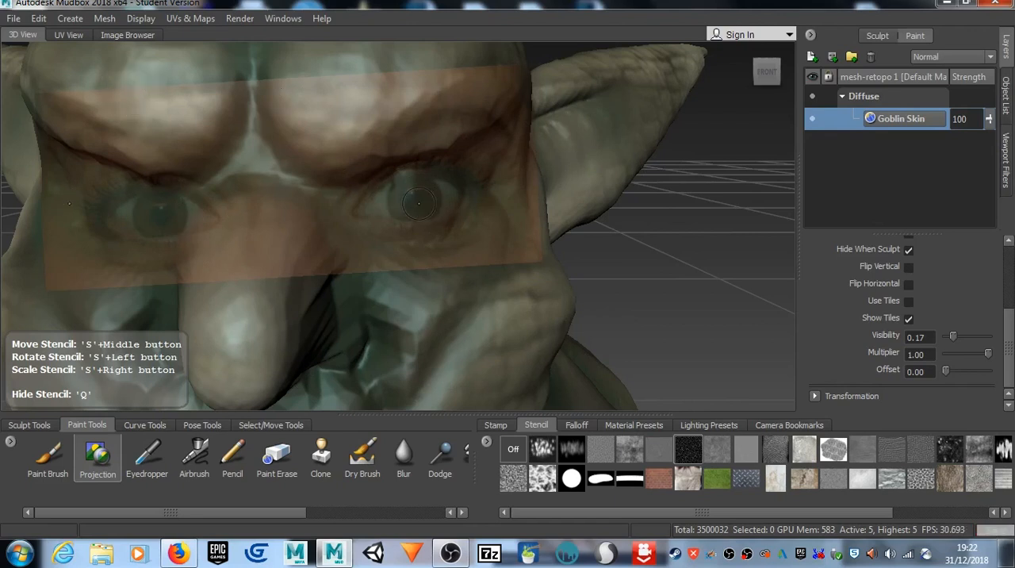
scroll(1009, 366, "up", 5)
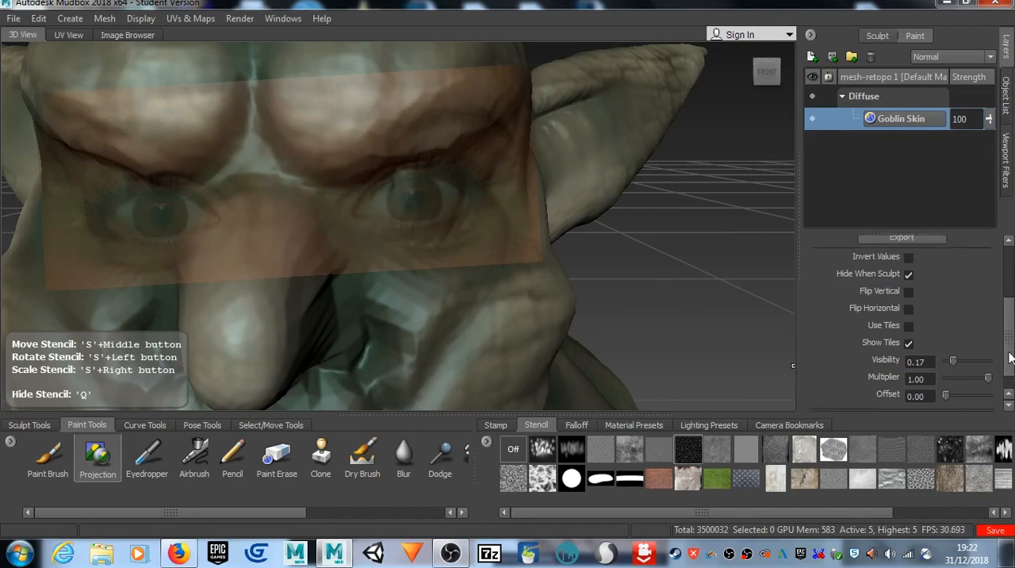
scroll(913, 323, "down", 5)
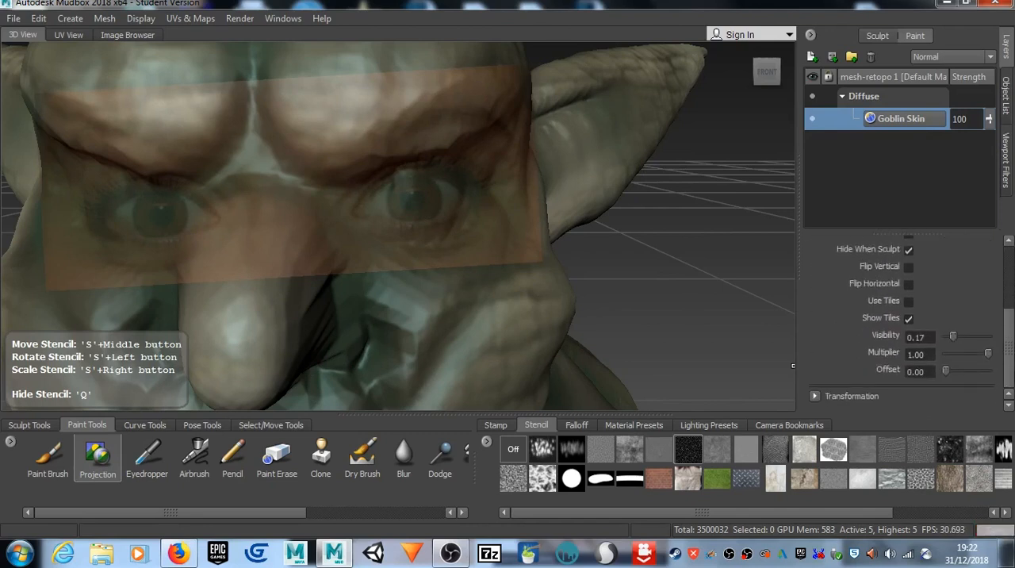
left_click(98, 457)
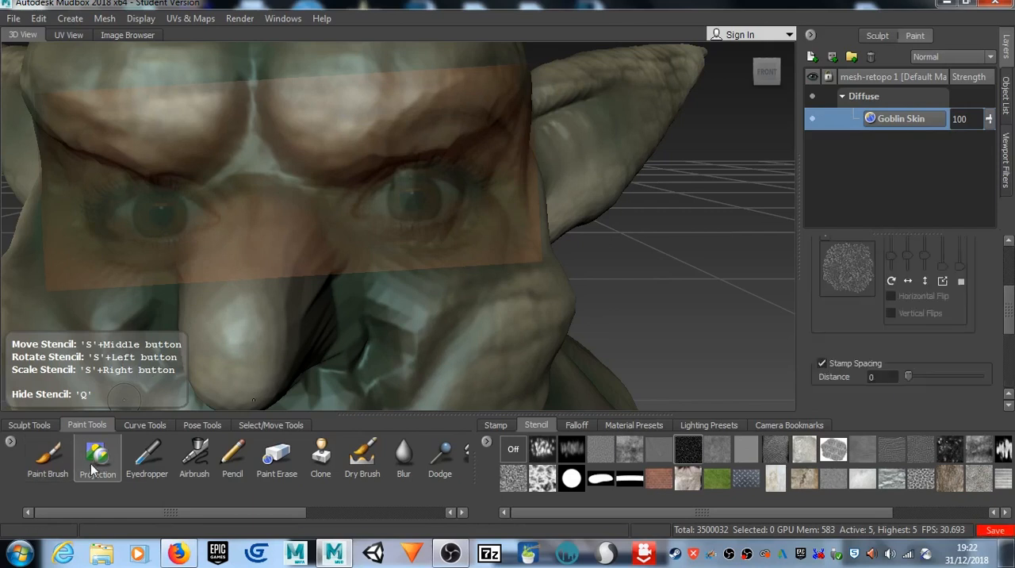
scroll(883, 333, "down", 2)
scroll(881, 345, "down", 1)
scroll(873, 373, "up", 6)
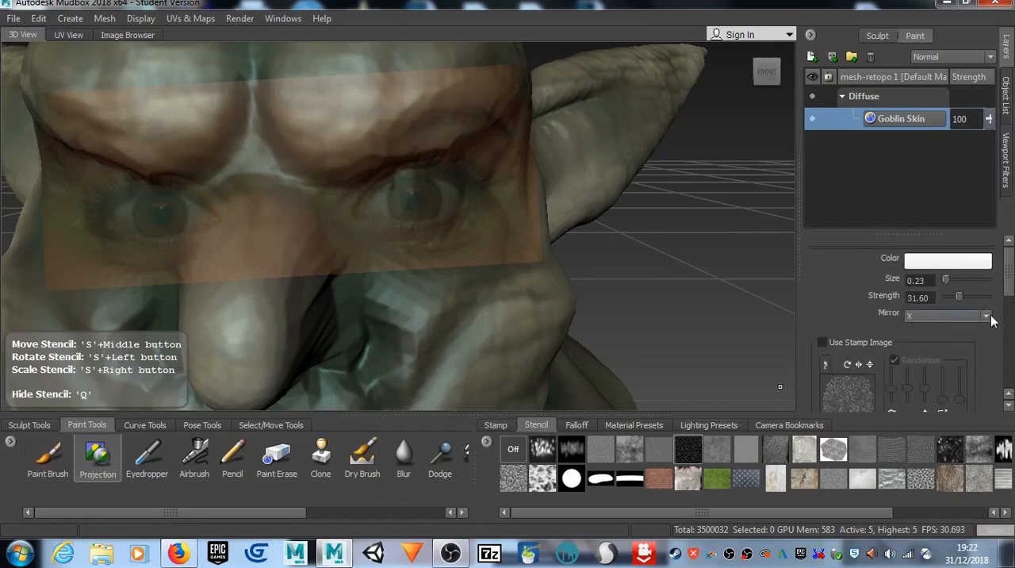
left_click(946, 316)
left_click(940, 331)
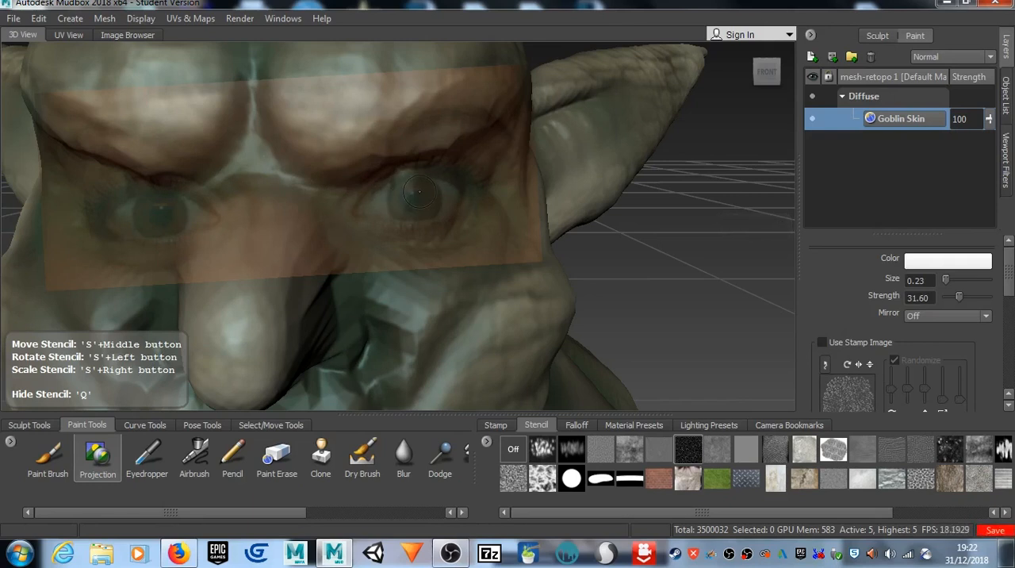
Step: Project the photo's iris, eye white and eye corners onto the goblin's left eye socket
key("q")
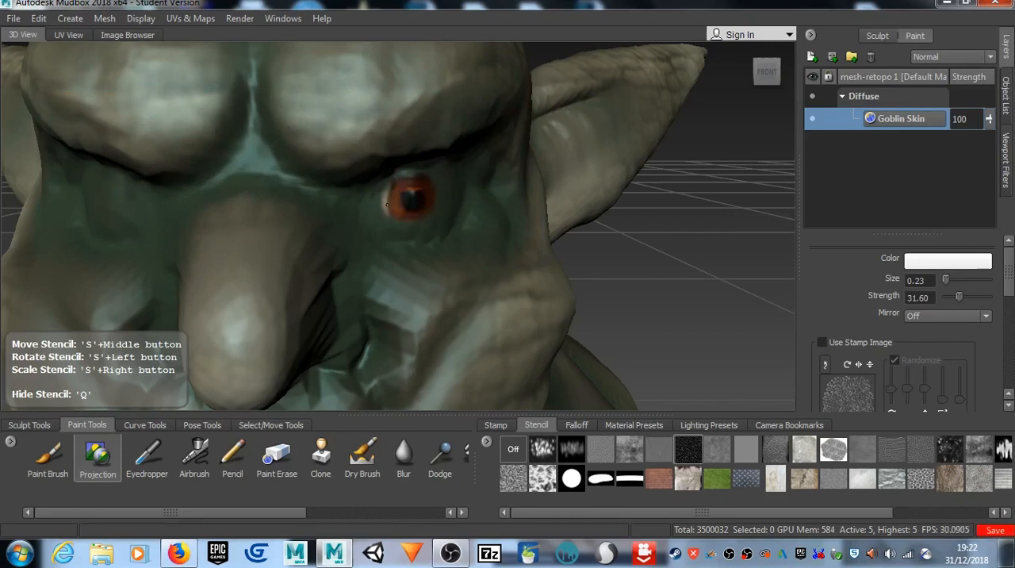
mouse_move(387, 204)
left_mouse_down()
mouse_move(378, 208)
mouse_move(389, 193)
left_mouse_up()
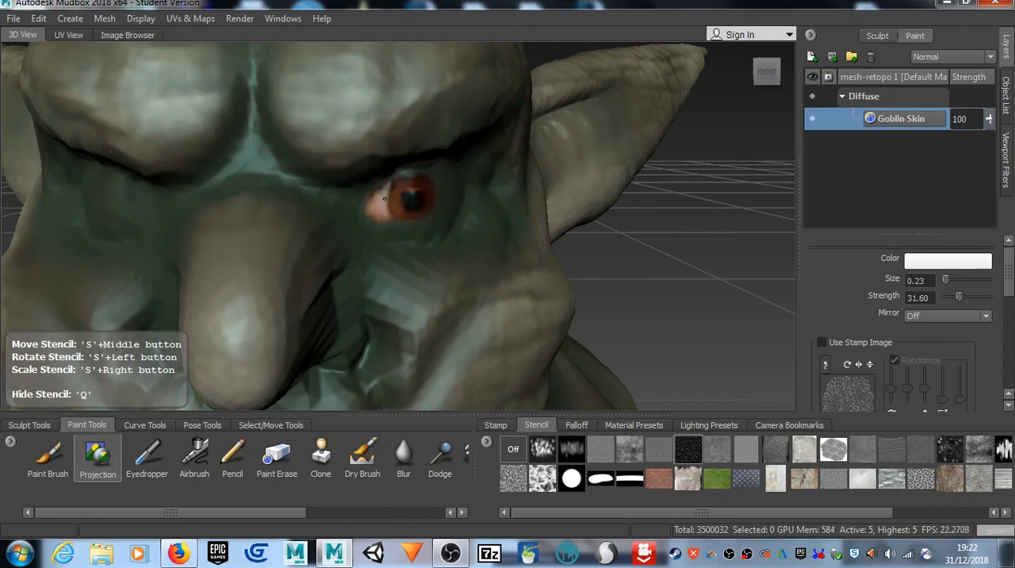
mouse_move(373, 206)
left_mouse_down()
mouse_move(371, 220)
mouse_move(367, 208)
mouse_move(397, 224)
mouse_move(441, 202)
mouse_move(428, 174)
mouse_move(407, 181)
mouse_move(451, 175)
mouse_move(449, 203)
left_mouse_up()
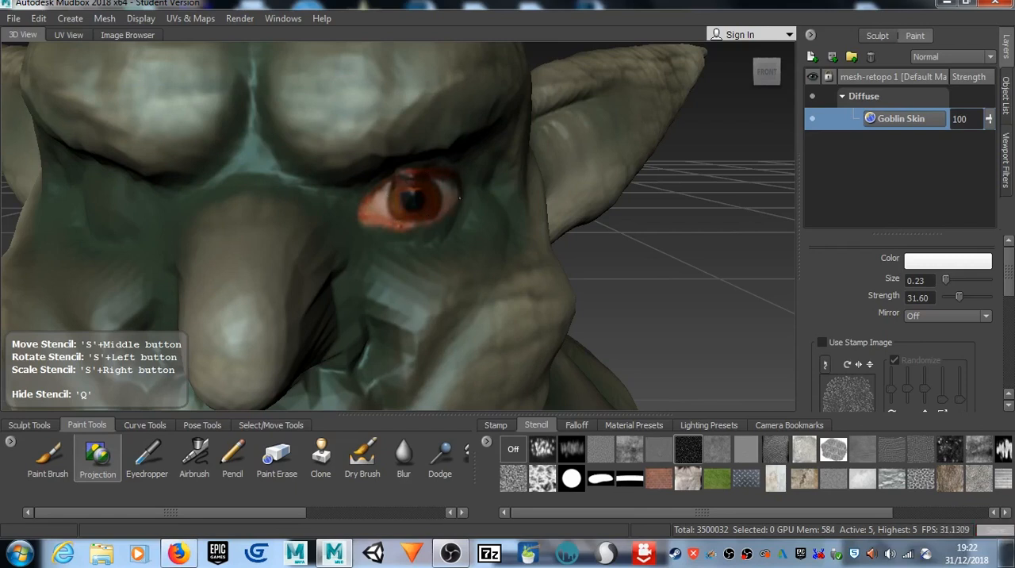
left_click_drag(469, 195, 462, 184)
Step: Hide the stencil and examine the projected eye from a distance, from the front and from the side
key("q")
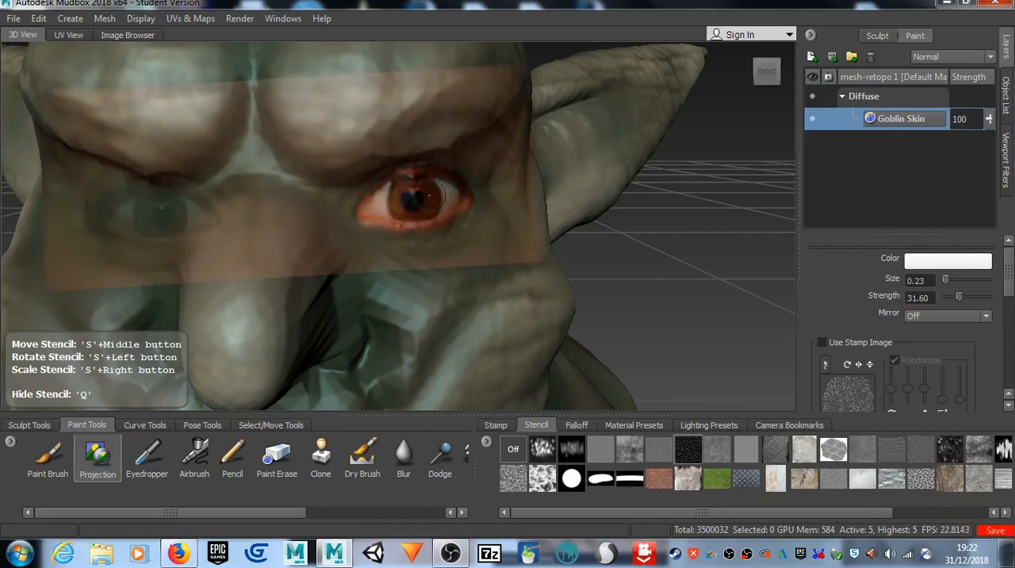
key("q")
scroll(406, 215, "down", 10)
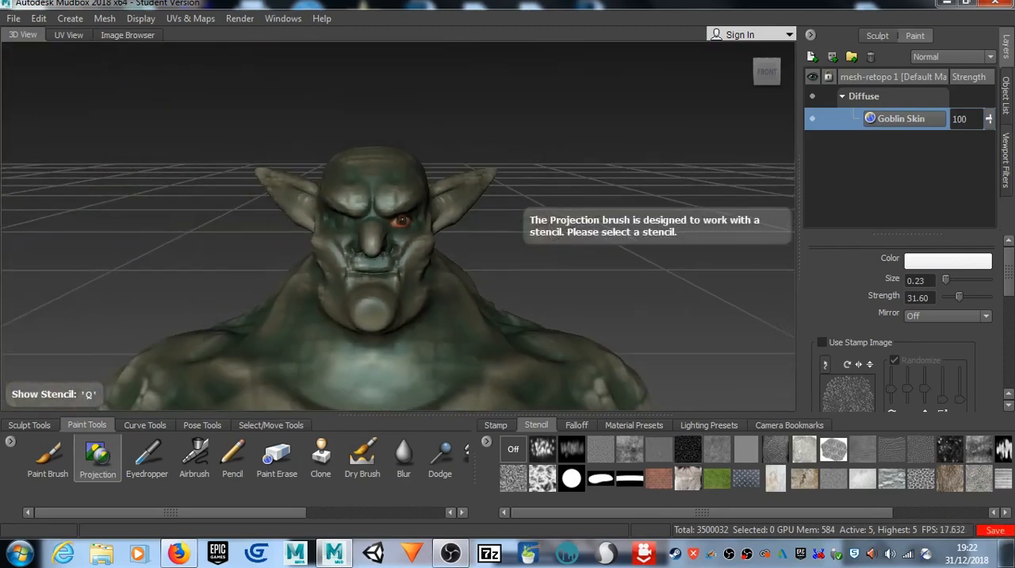
scroll(403, 221, "down", 2)
left_click_drag(460, 213, 408, 217, "alt")
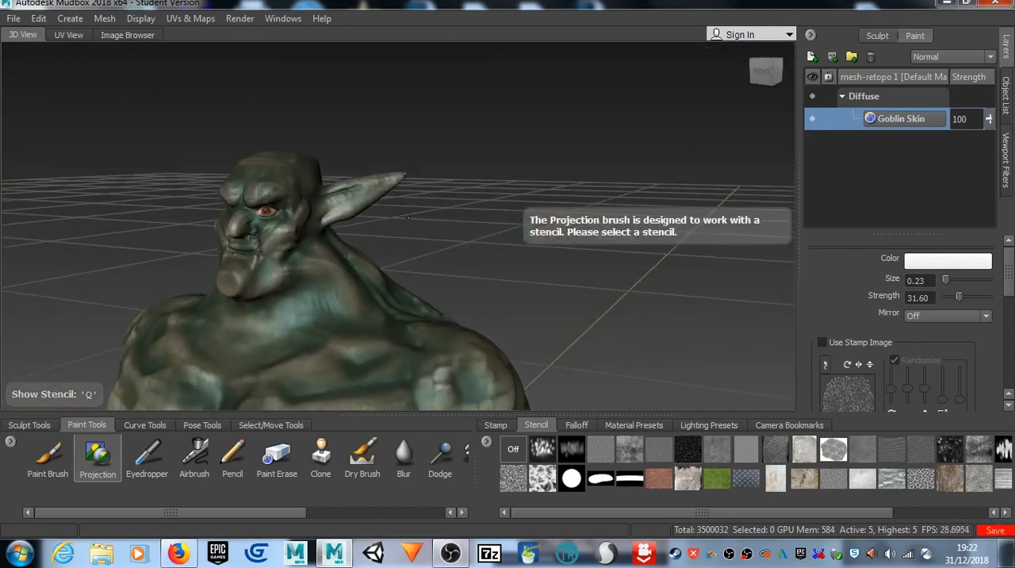
scroll(408, 217, "up", 5)
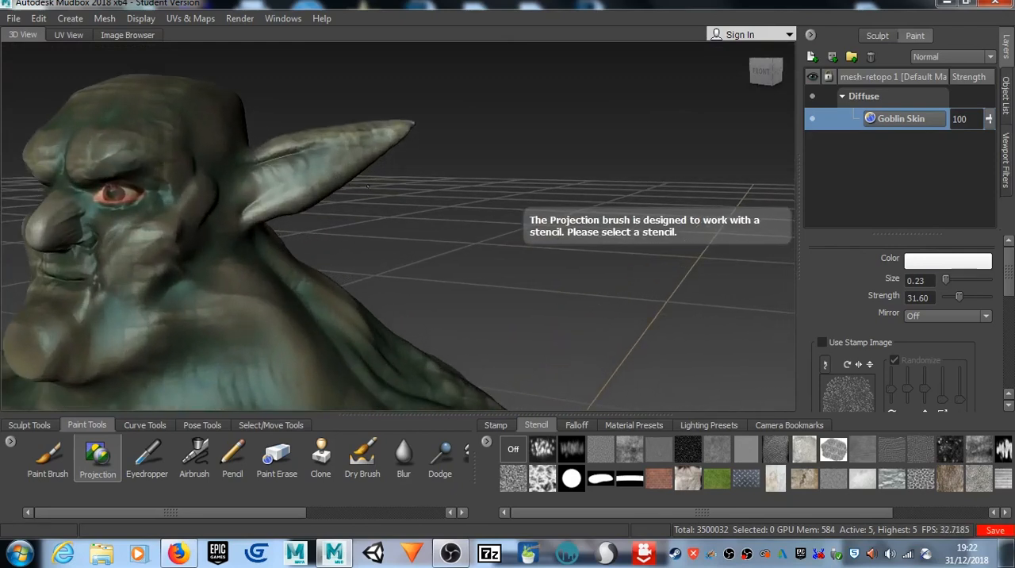
left_click_drag(217, 221, 269, 226, "alt")
Step: Undo the eye projection on the goblin's left eye socket
scroll(367, 249, "up", 5)
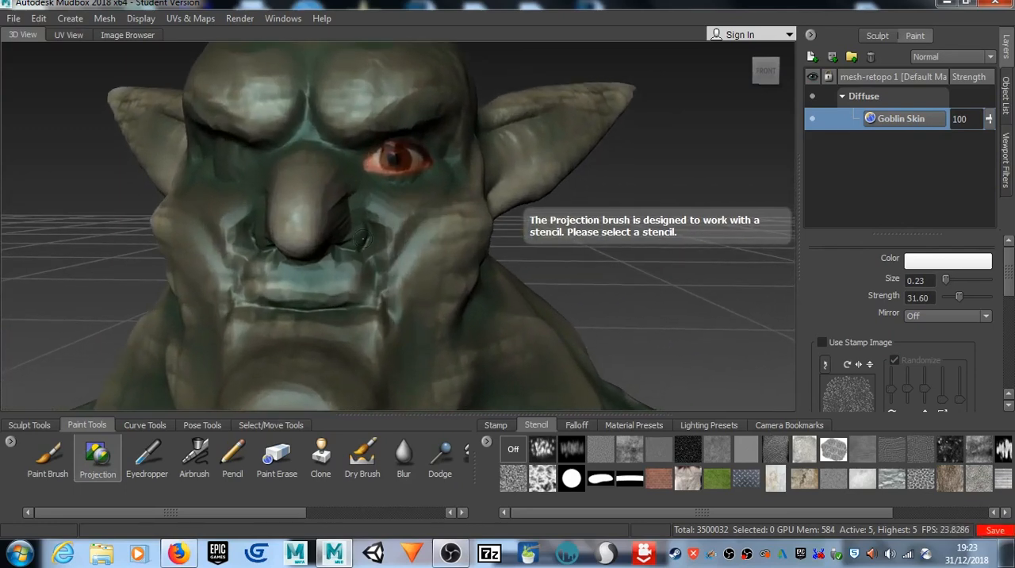
scroll(363, 238, "up", 3)
mouse_move(397, 222)
left_mouse_down("alt")
mouse_move(413, 236)
mouse_move(395, 231)
left_mouse_up("alt")
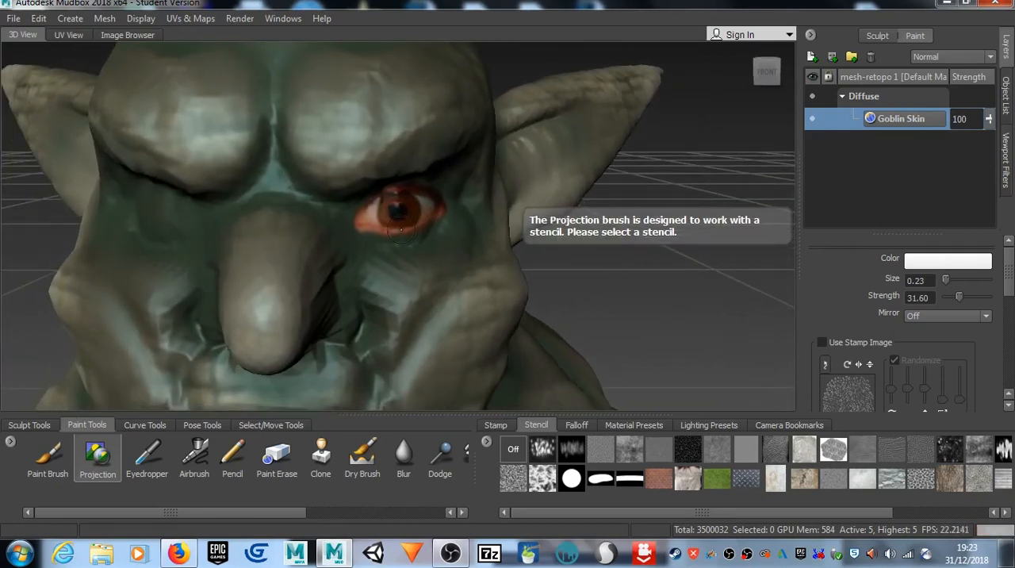
key("ctrl+z")
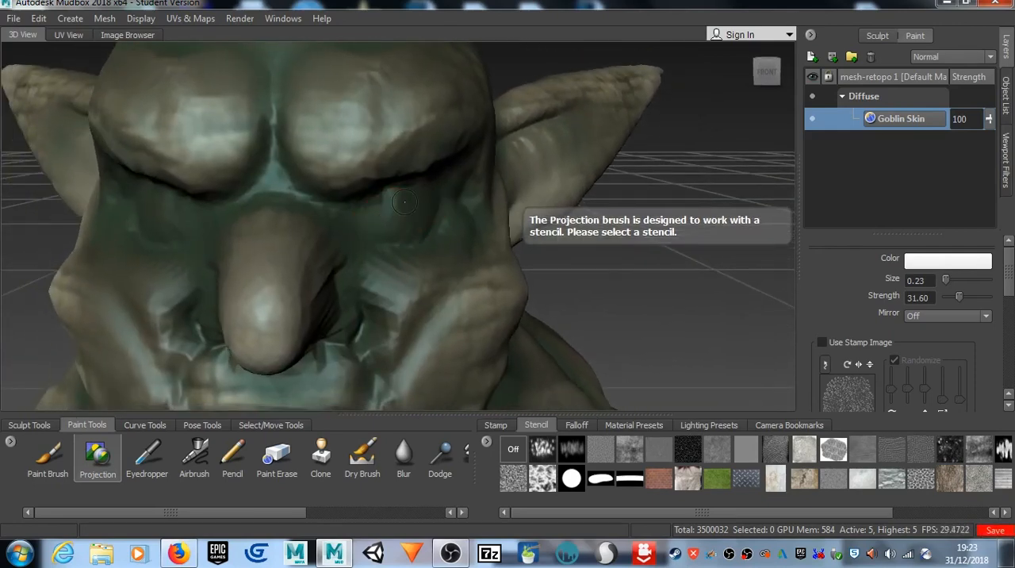
Step: Realign the eye photo stencil over the goblin's left eye socket and lower the Projection brush strength to 15.80
key("q")
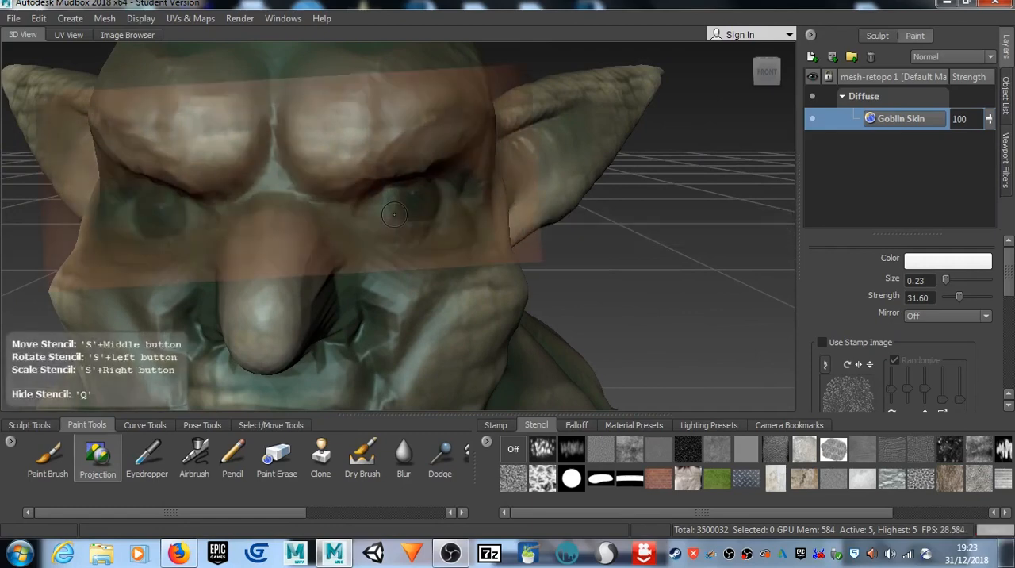
middle_click_drag(397, 208, 382, 229)
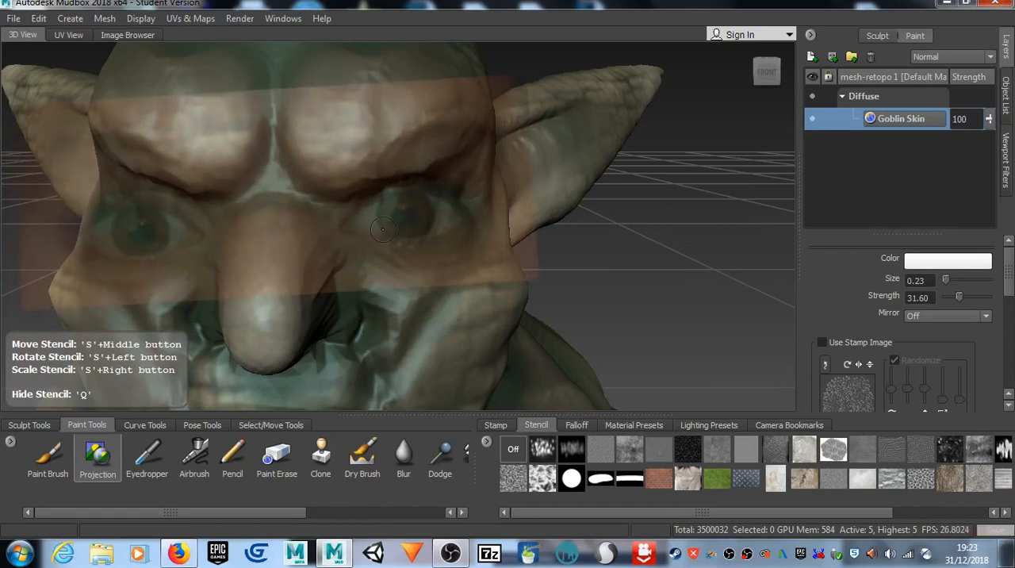
middle_click_drag(457, 233, 422, 240)
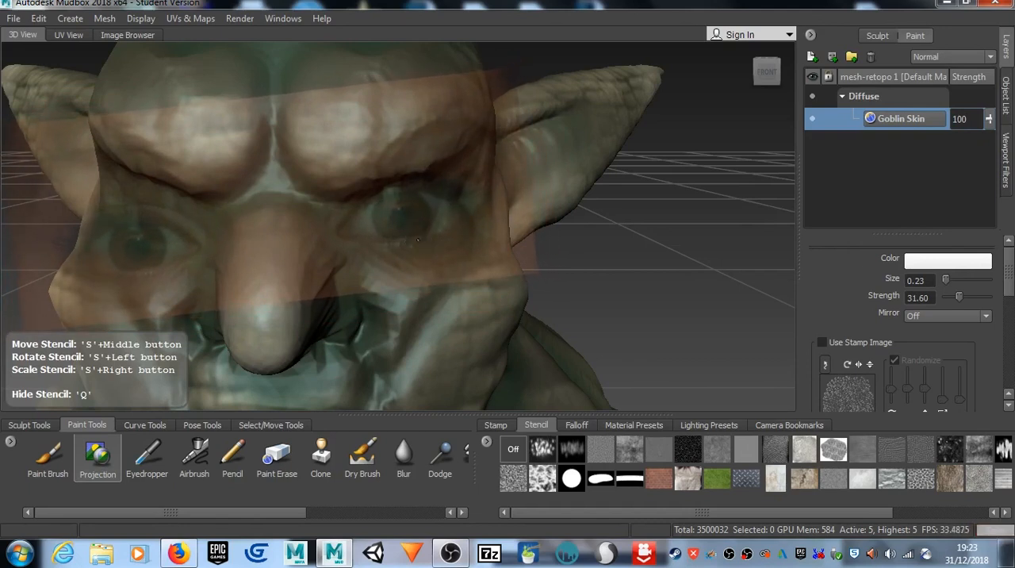
left_click_drag(959, 297, 953, 298)
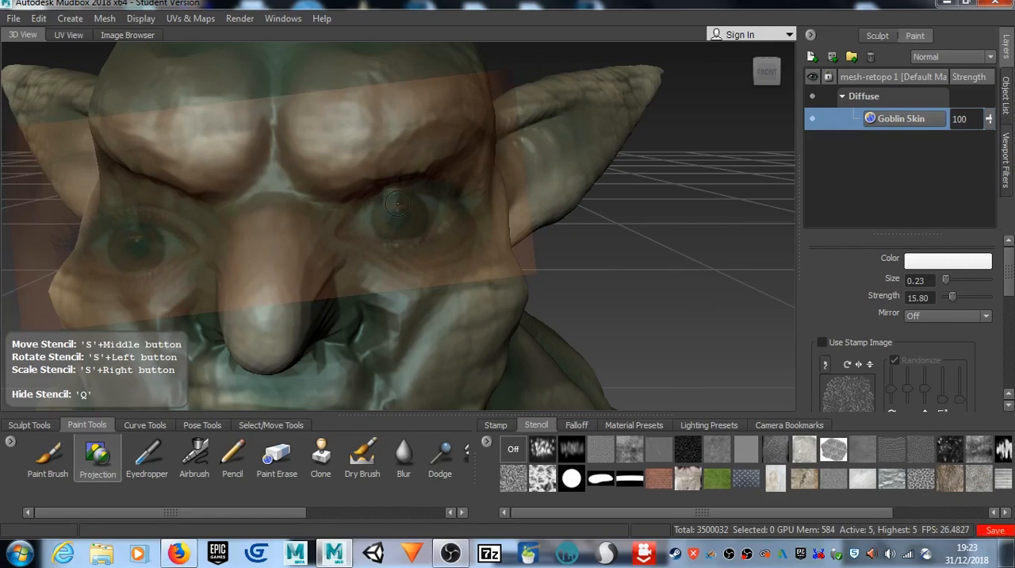
Step: Try to project the photo's iris and eye white onto the goblin's left eye socket
key("q")
mouse_move(398, 212)
left_mouse_down()
mouse_move(387, 216)
mouse_move(393, 205)
mouse_move(415, 212)
mouse_move(365, 233)
mouse_move(375, 205)
left_mouse_up()
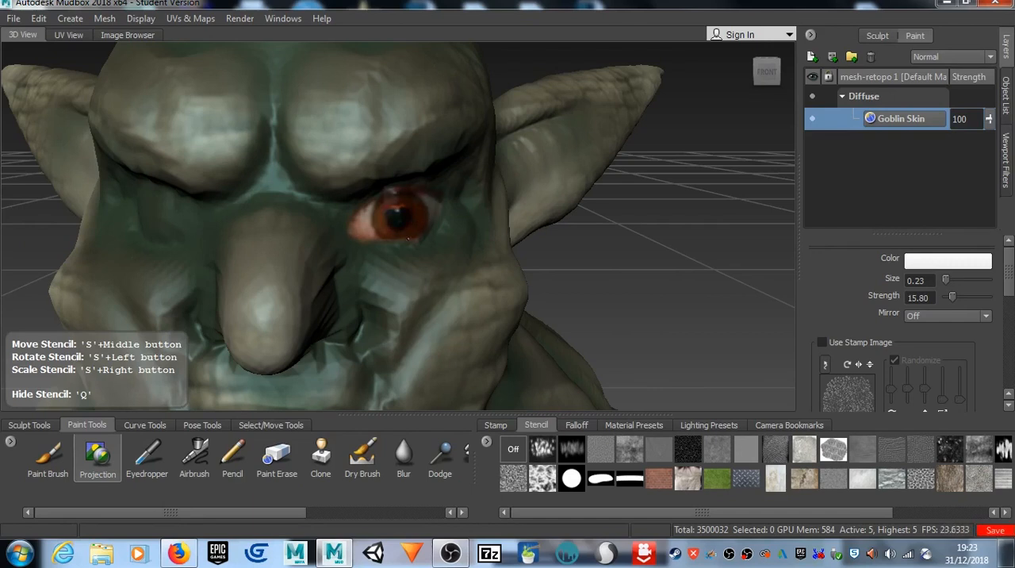
key("q")
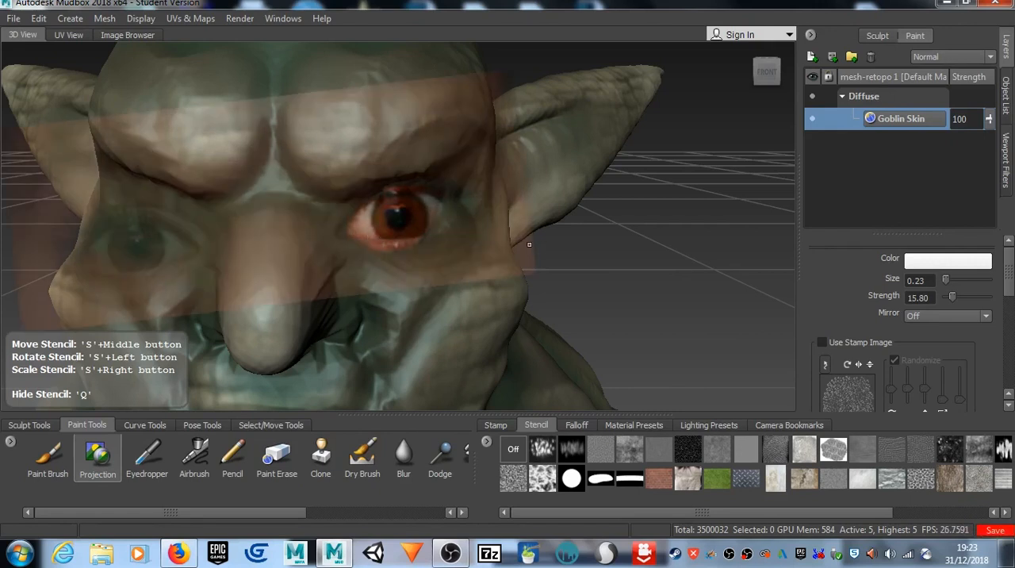
left_click(405, 217)
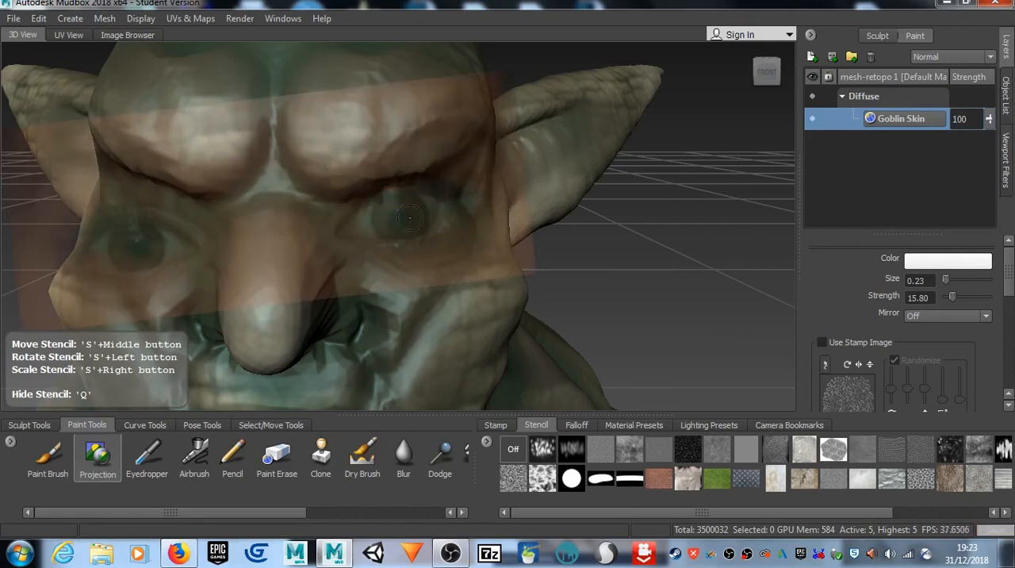
Step: Project the photo's iris, eye white and inner corner onto the goblin's left eye socket, checking coverage against the stencil
mouse_move(409, 218)
left_mouse_down()
mouse_move(399, 201)
mouse_move(351, 216)
mouse_move(367, 228)
left_mouse_up()
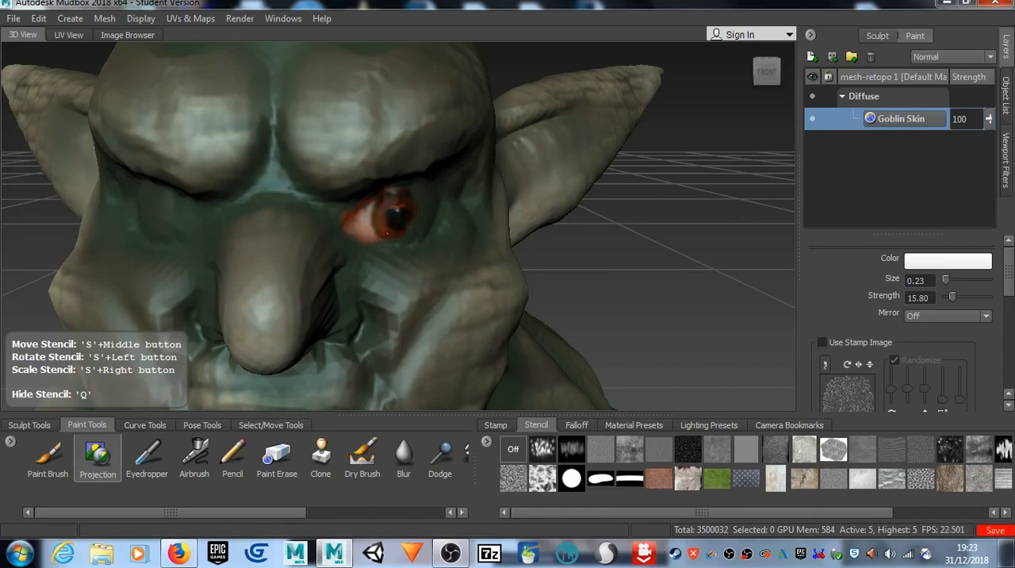
left_click_drag(404, 234, 420, 202)
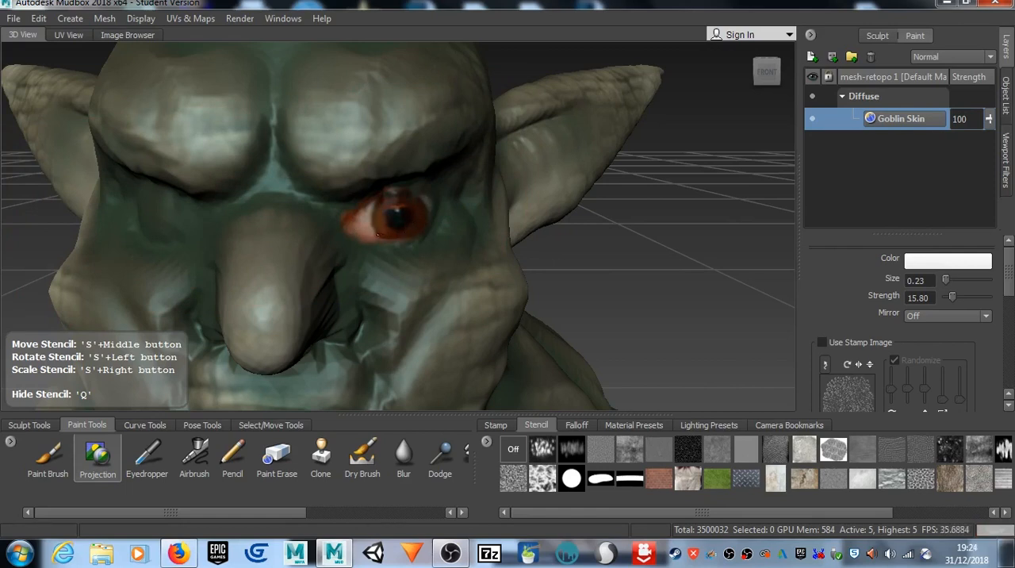
key("q")
key("q")
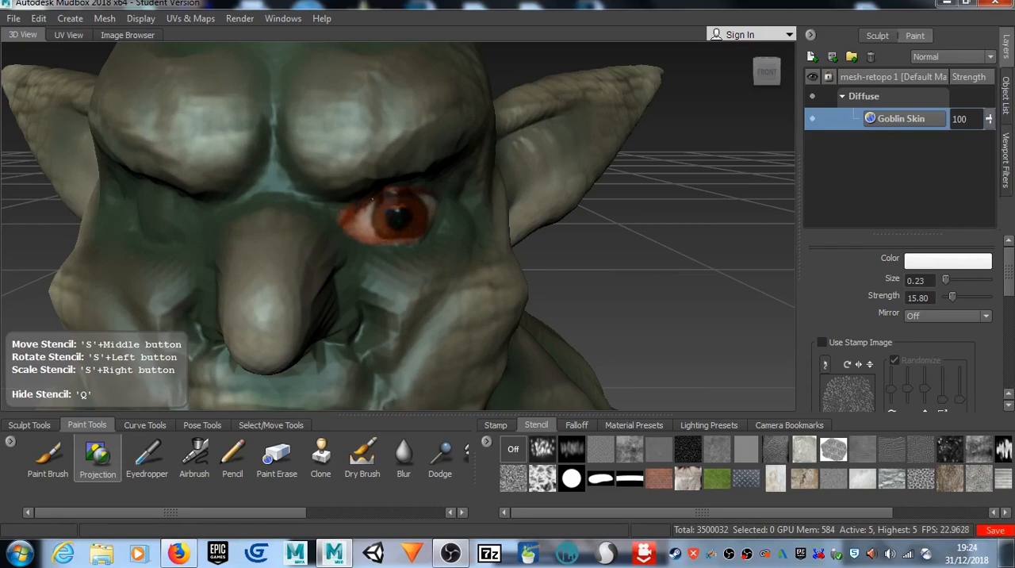
key("q")
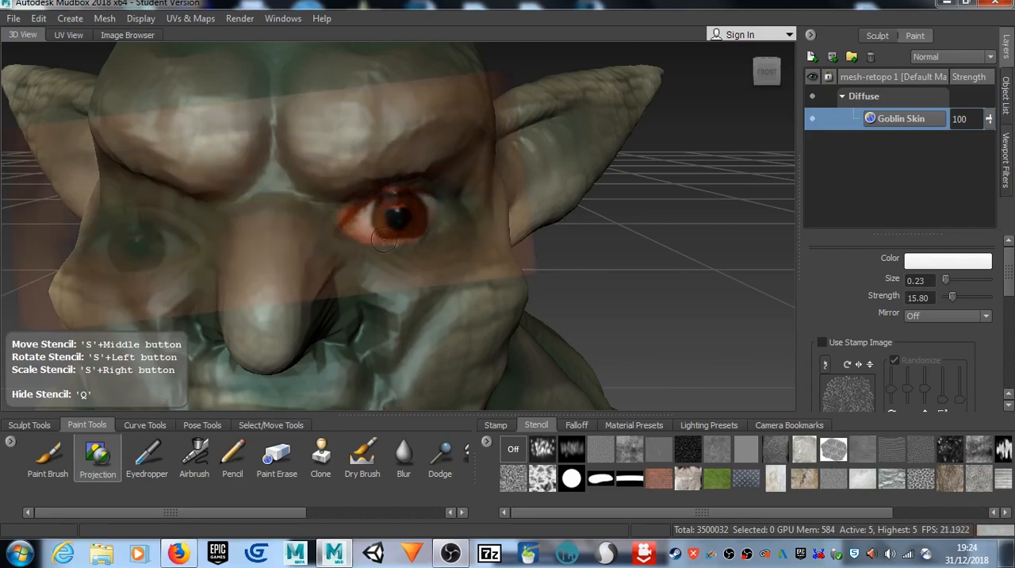
Step: Sculpt around the pupil of the projected eye with the inverted Sculpt brush at size 0.32 and strength 0.30
left_click(28, 426)
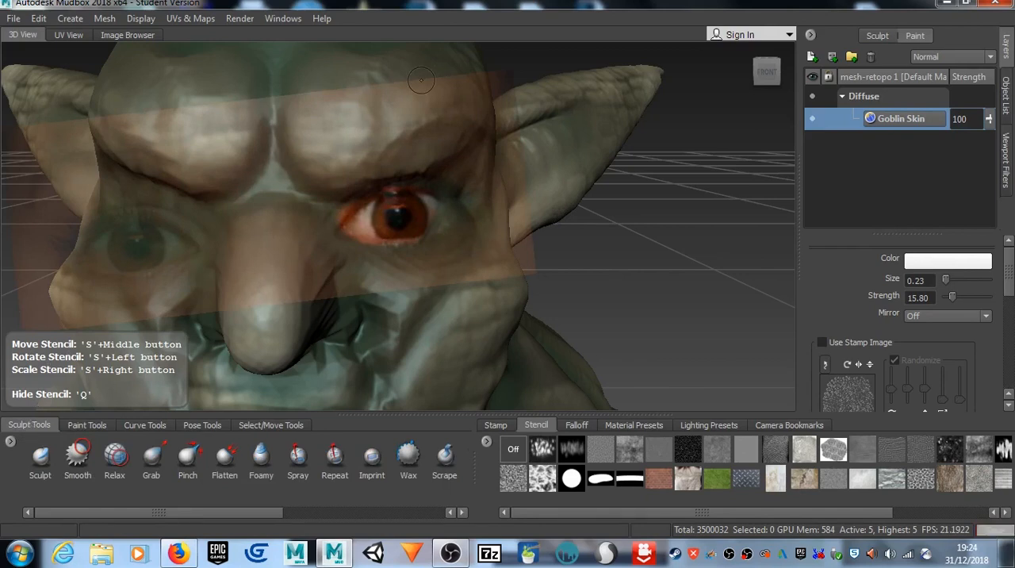
left_click(43, 468)
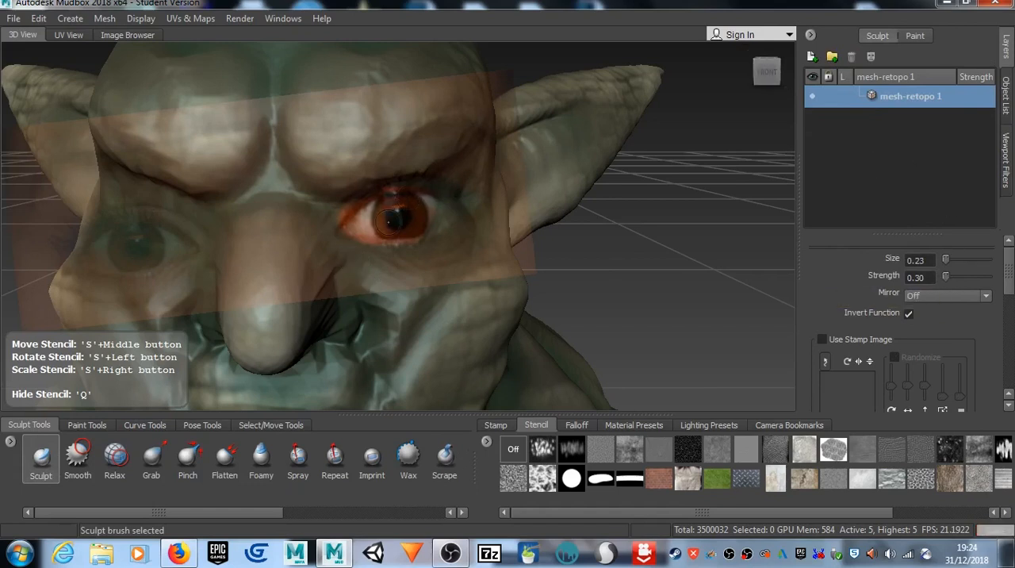
key("b")
left_click_drag(391, 222, 395, 220)
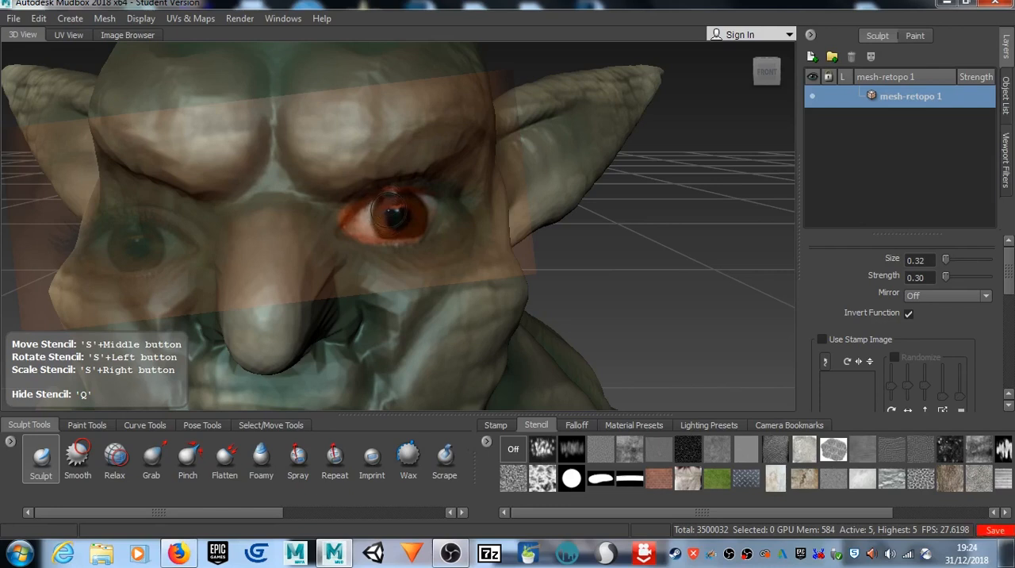
Step: Carve relief along the iris rim and upper edge of the left eye, comparing it with the stencil shown and hidden
key("q")
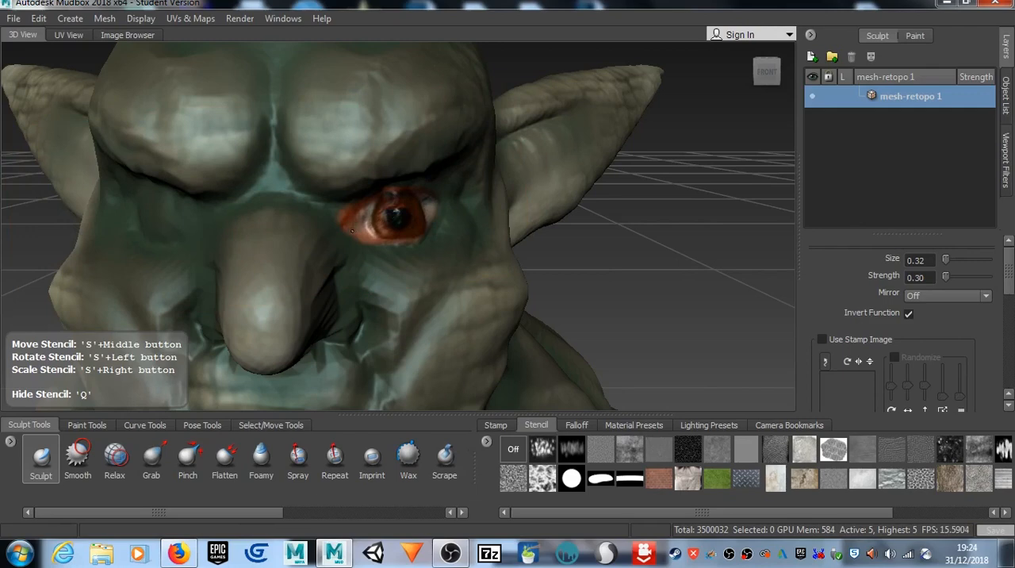
key("q")
key("q")
key("q")
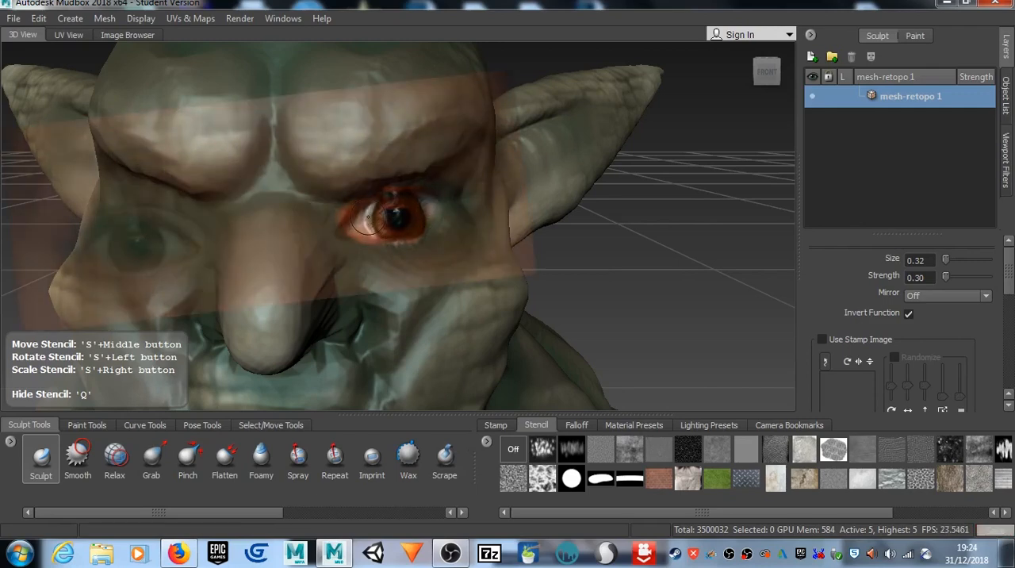
key("q")
key("q")
key("q")
key("q")
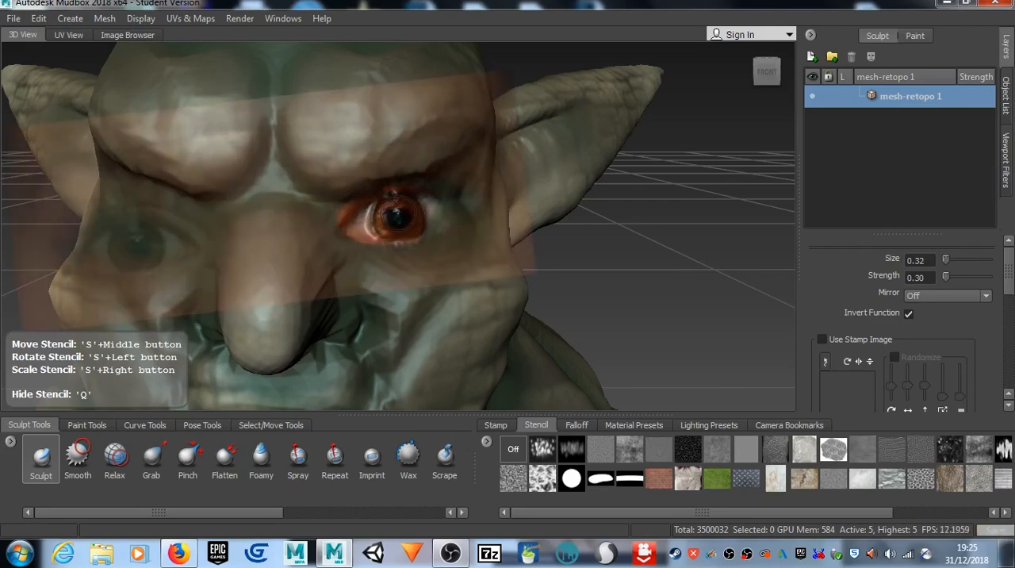
key("q")
mouse_move(393, 196)
left_mouse_down("alt")
mouse_move(407, 230)
mouse_move(397, 210)
left_mouse_up("alt")
Step: Examine the sculpted left eye close up and with the whole head in view
scroll(375, 225, "up", 5)
left_click_drag(362, 248, 339, 216, "alt")
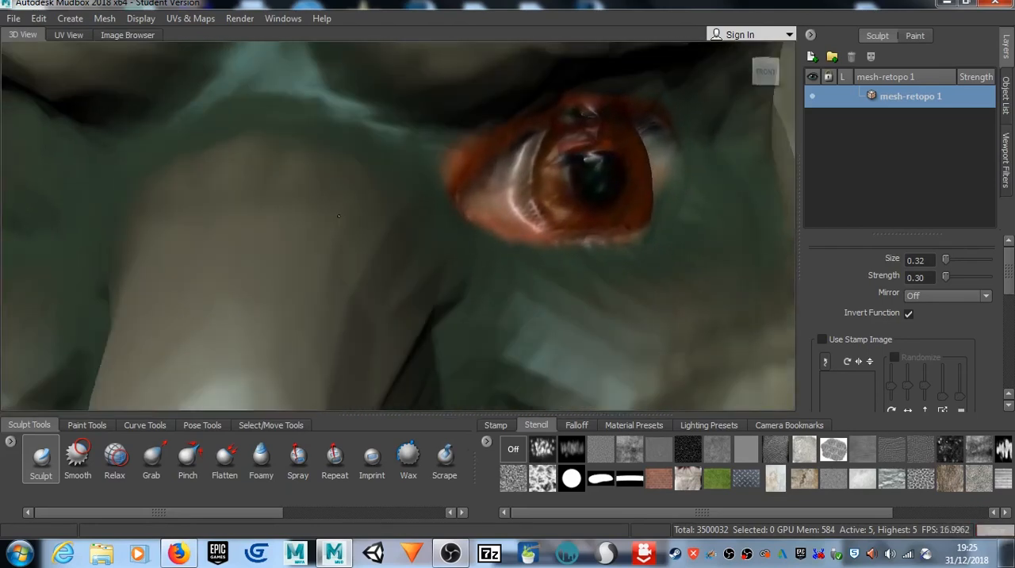
left_click_drag(565, 187, 557, 192)
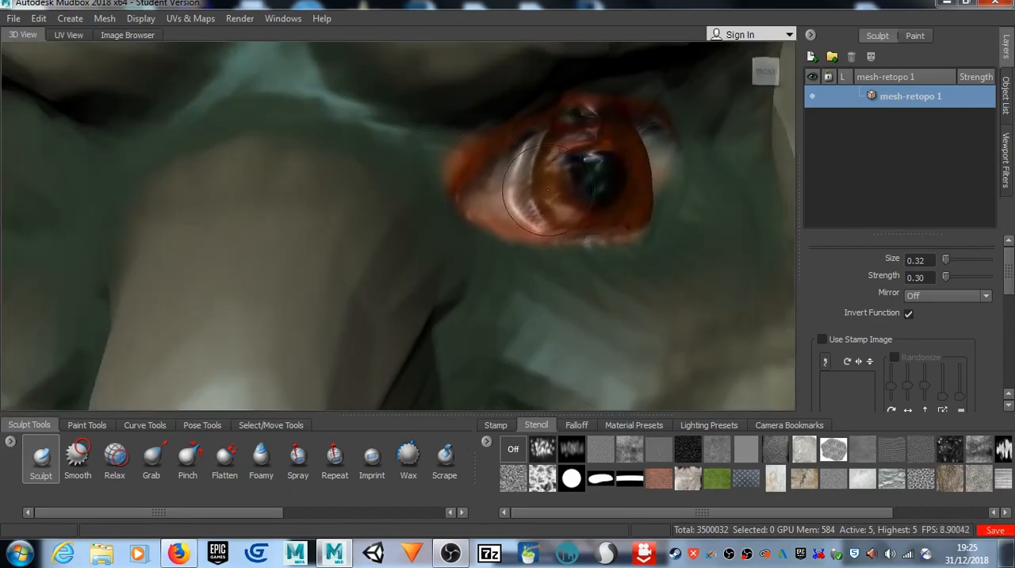
key("f")
left_click_drag(520, 207, 531, 232, "alt")
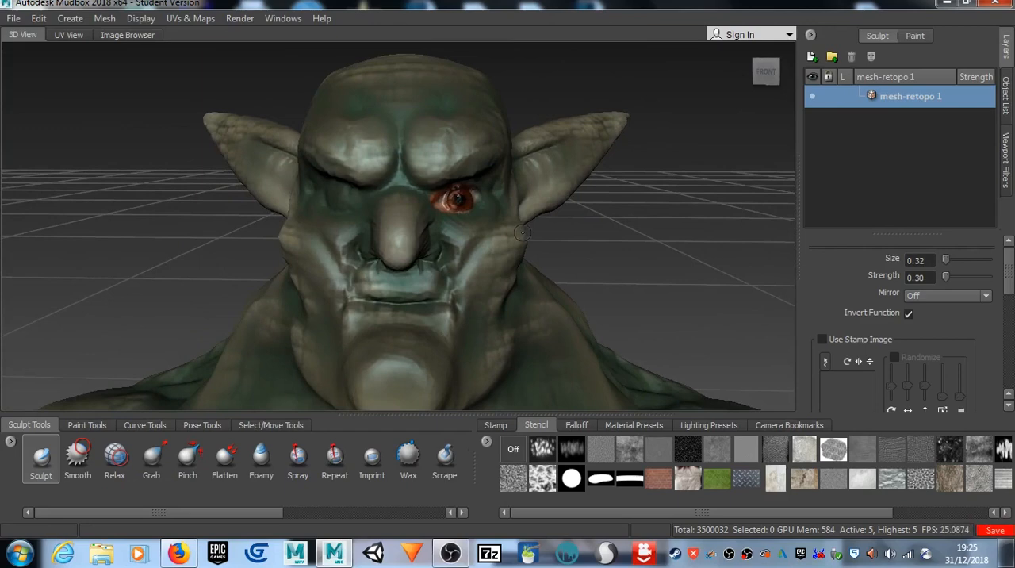
scroll(516, 227, "up", 5)
middle_click_drag(478, 229, 428, 251, "alt")
scroll(428, 250, "up", 1)
scroll(427, 251, "down", 1)
middle_click_drag(170, 274, 313, 257, "alt")
scroll(334, 246, "down", 2)
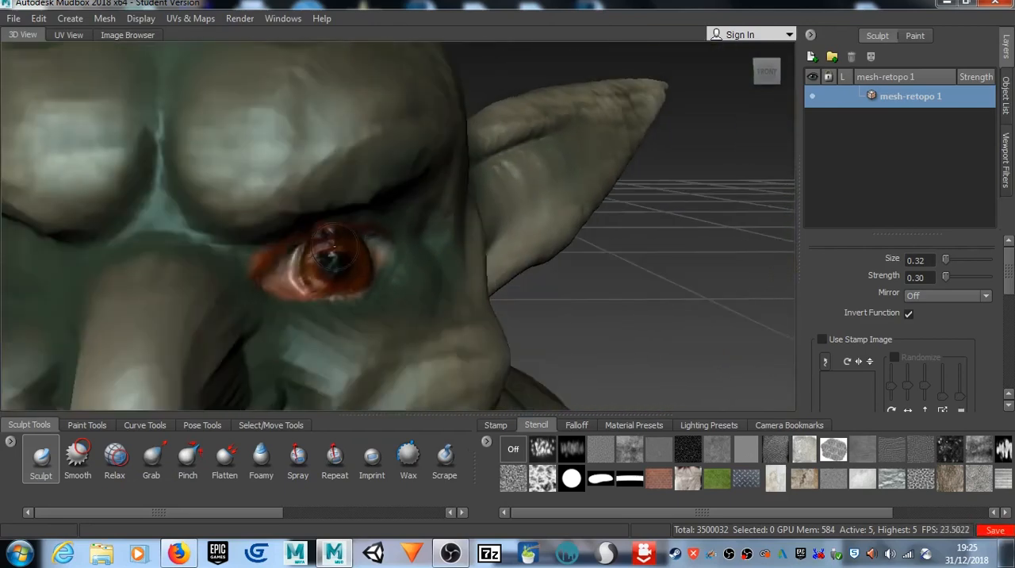
Step: Smooth the sculpted relief over the pupil and iris of the goblin's left eye
key("shift")
mouse_move(328, 239)
left_mouse_down("shift")
mouse_move(318, 251)
mouse_move(344, 268)
left_mouse_up("shift")
key("shift")
key("shift")
key("shift")
left_click_drag(331, 255, 333, 258, "shift")
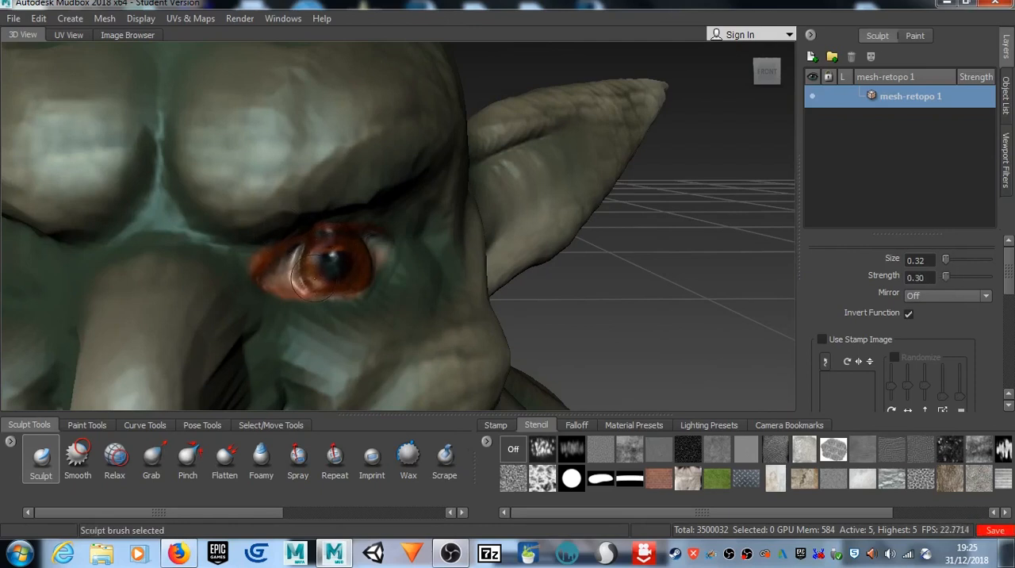
mouse_move(337, 276)
left_mouse_down("alt")
mouse_move(311, 288)
mouse_move(346, 283)
left_mouse_up("alt")
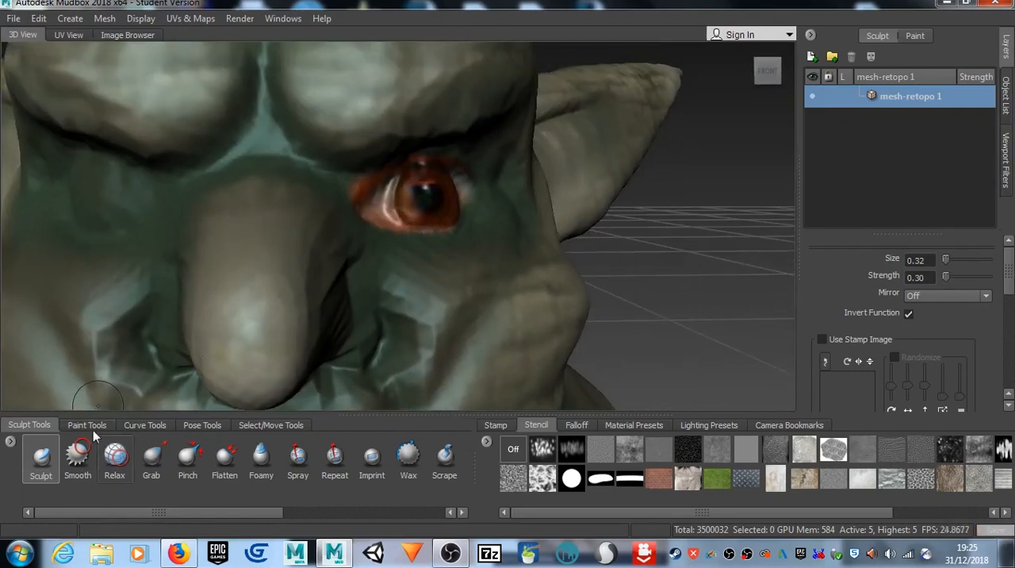
Step: Build up the left eyeball's surface around the iris and inner corner with the Foamy brush at size 0.51 and strength 1.80
left_click(261, 453)
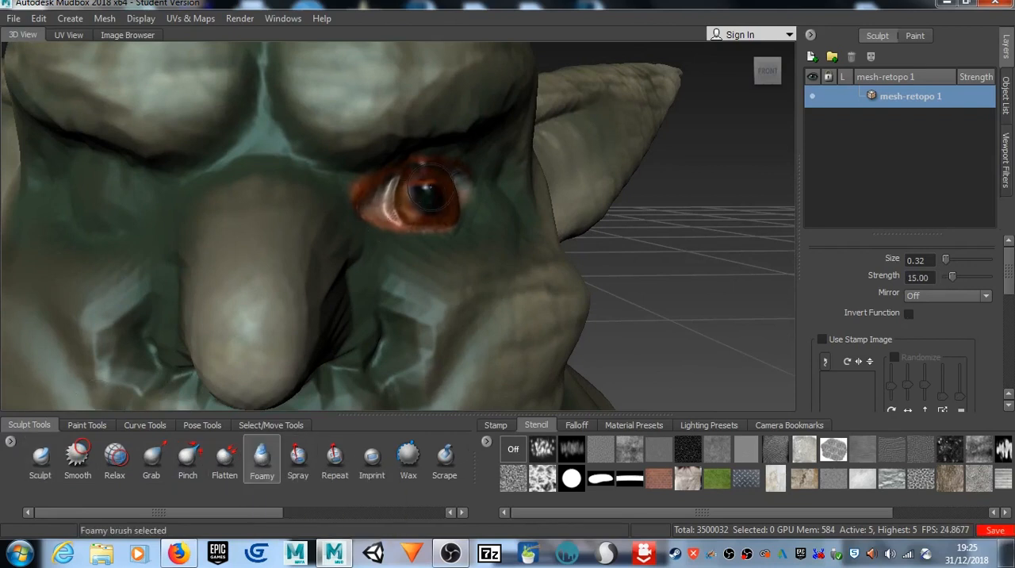
mouse_move(427, 199)
left_mouse_down()
mouse_move(419, 194)
mouse_move(433, 195)
left_mouse_up()
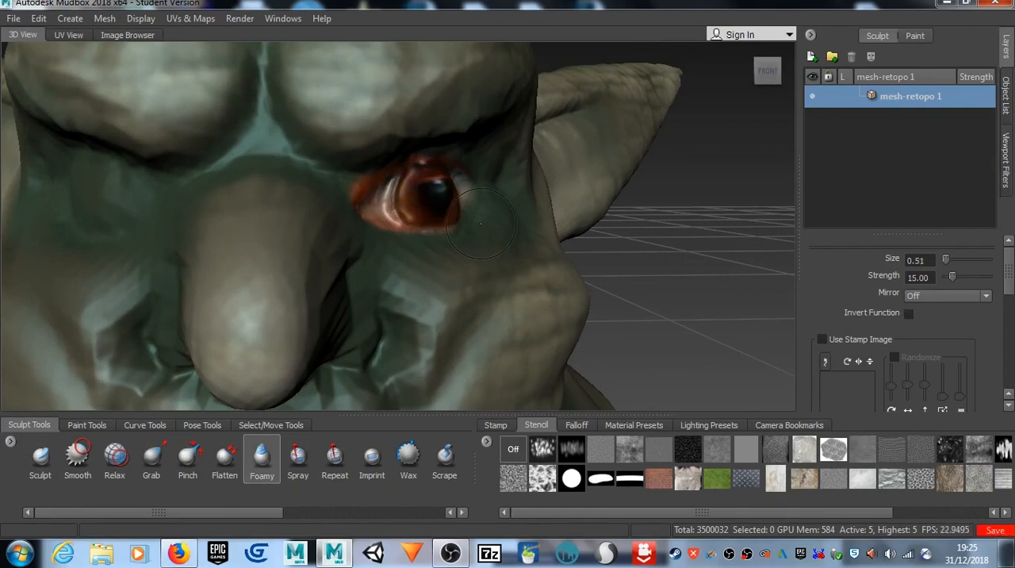
key("ctrl+z")
left_click_drag(949, 279, 946, 278)
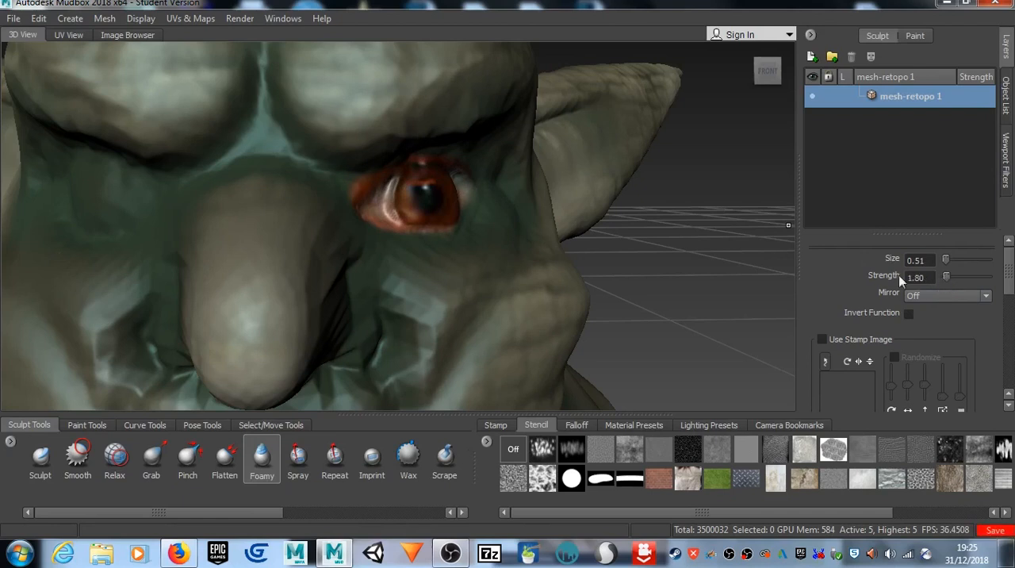
mouse_move(412, 190)
left_mouse_down()
mouse_move(474, 199)
mouse_move(449, 251)
left_mouse_up()
mouse_move(274, 342)
left_mouse_down()
mouse_move(253, 331)
mouse_move(274, 345)
left_mouse_up()
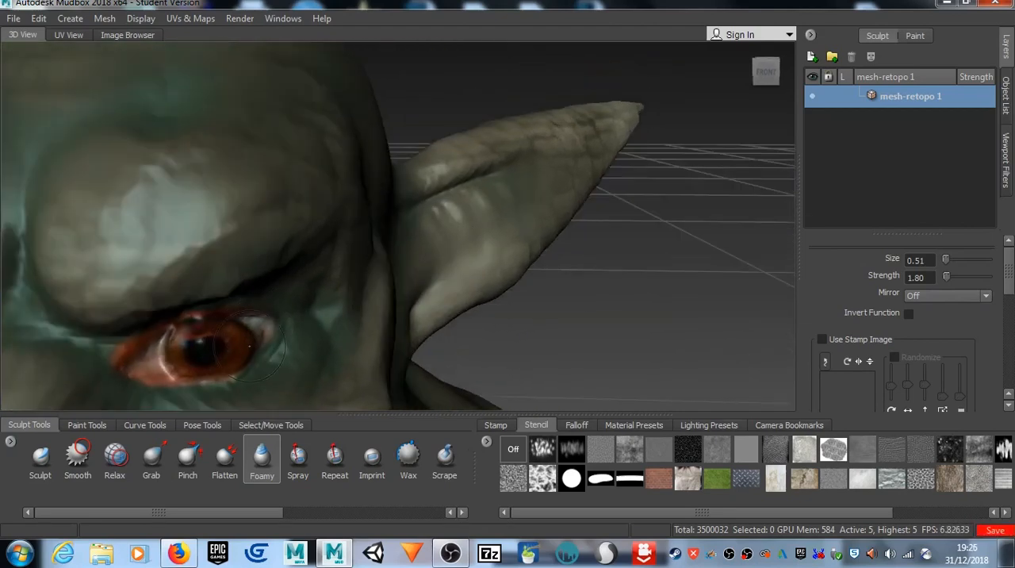
mouse_move(176, 341)
left_mouse_down()
mouse_move(161, 374)
mouse_move(163, 364)
left_mouse_up()
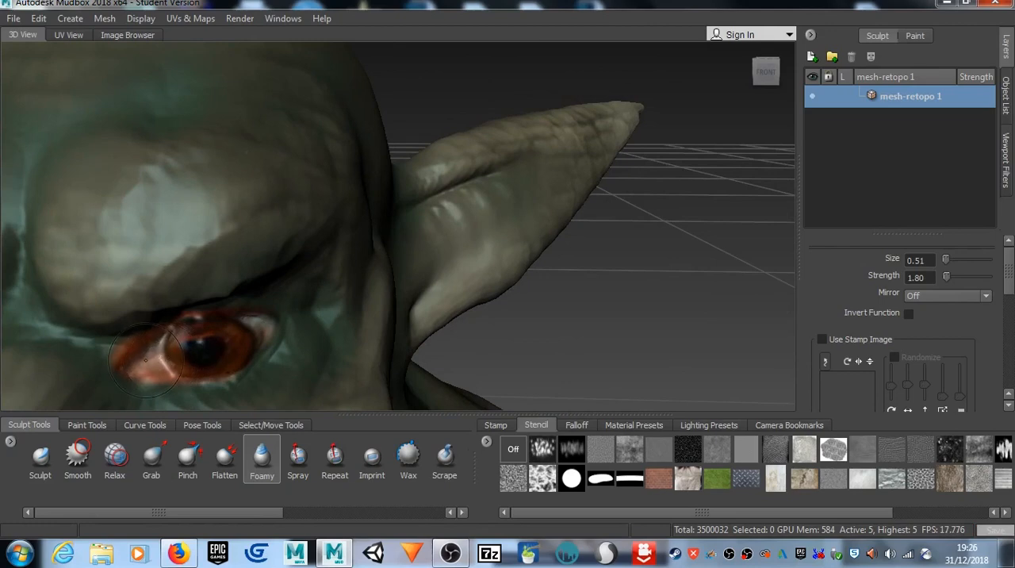
mouse_move(209, 360)
middle_mouse_down("alt")
mouse_move(437, 21)
mouse_move(437, 159)
middle_mouse_up("alt")
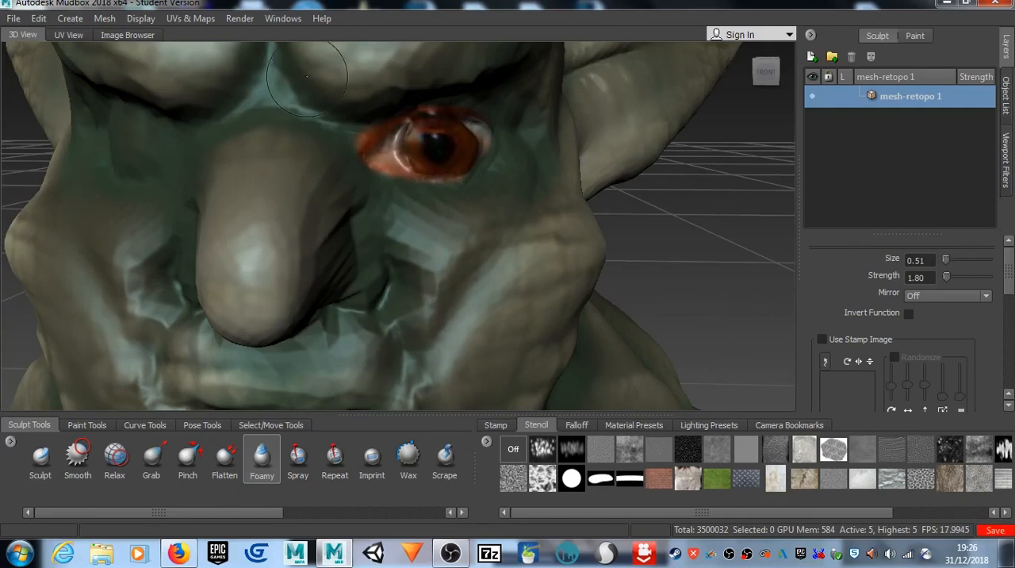
Step: Set up the Paint Brush at size 0.09 with a darker shade of the current green for painting around the eye
left_click(87, 425)
left_click(49, 457)
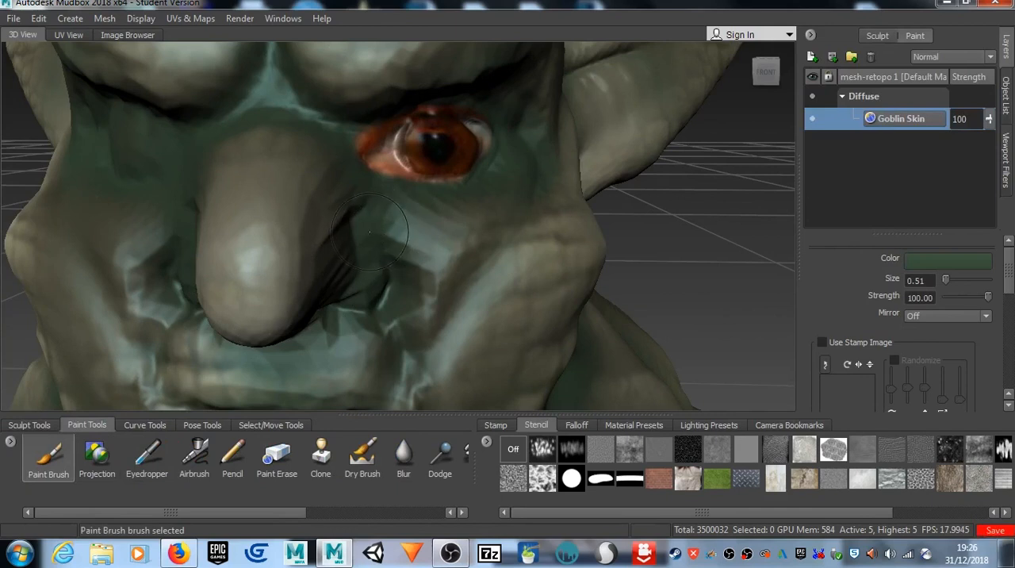
key("m")
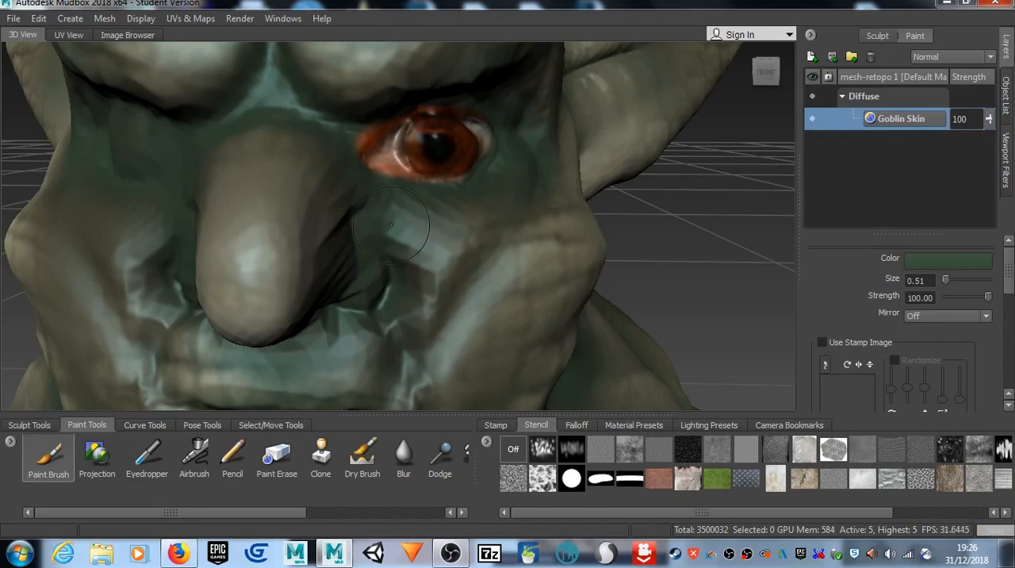
key("m")
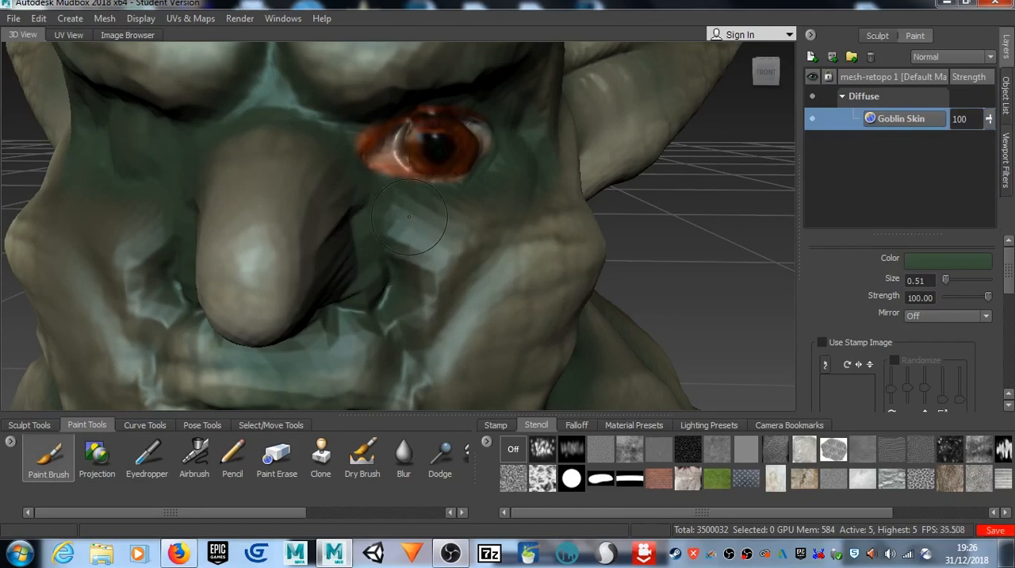
key("b")
left_click_drag(415, 228, 386, 228)
left_click(939, 260)
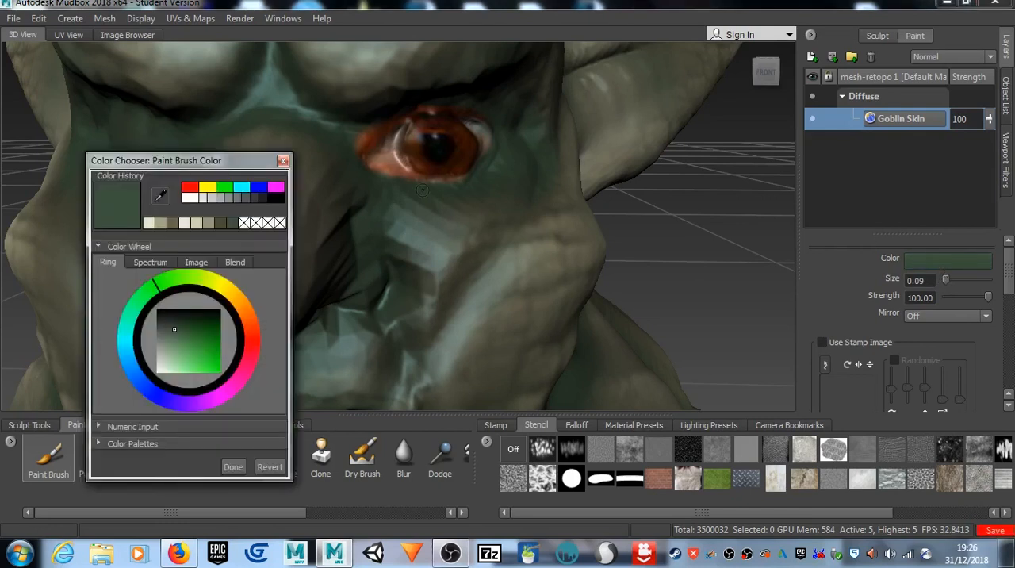
left_click(176, 322)
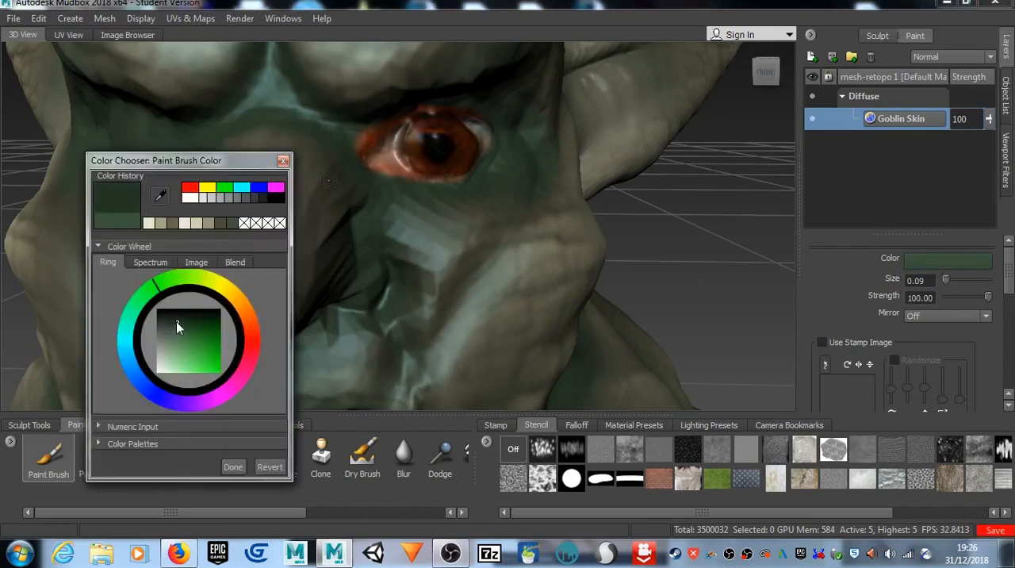
left_click(233, 467)
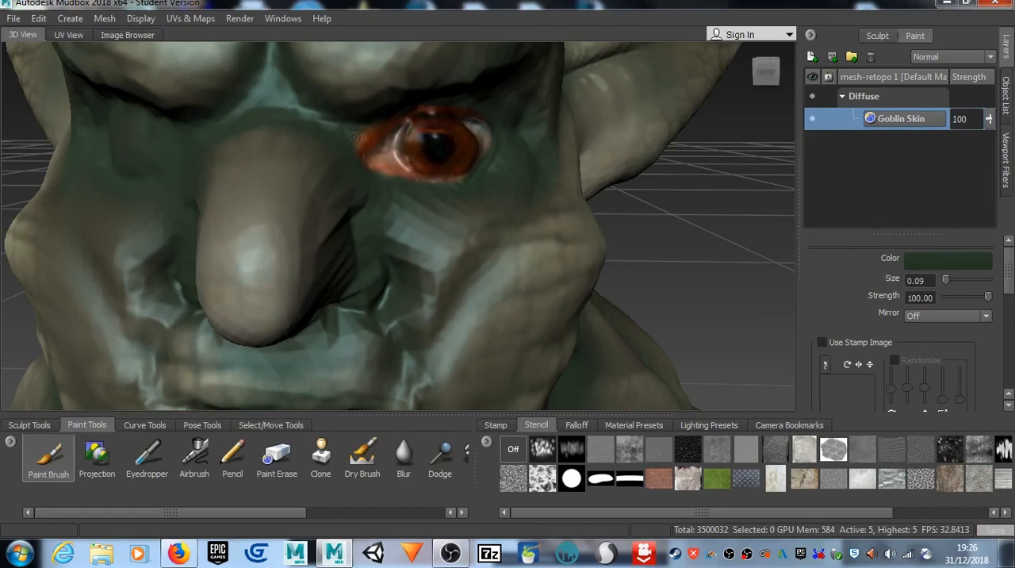
Step: Paint dark green around the edges of the goblin's left eye, lowering strength to 31.60, and soften them with the Blur brush at size 0.23
mouse_move(357, 146)
left_mouse_down()
mouse_move(395, 128)
mouse_move(377, 129)
left_mouse_up()
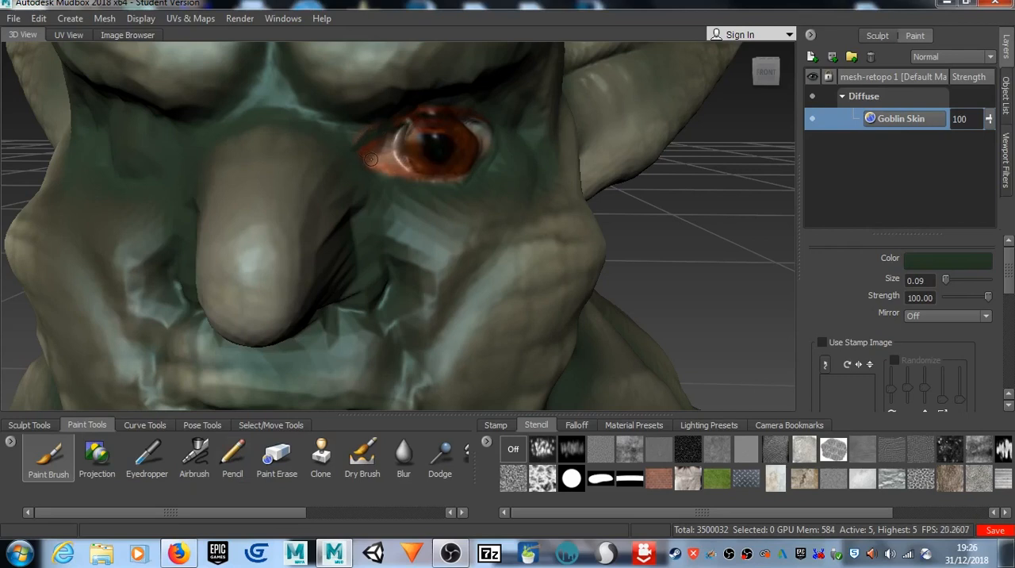
left_click_drag(988, 300, 959, 299)
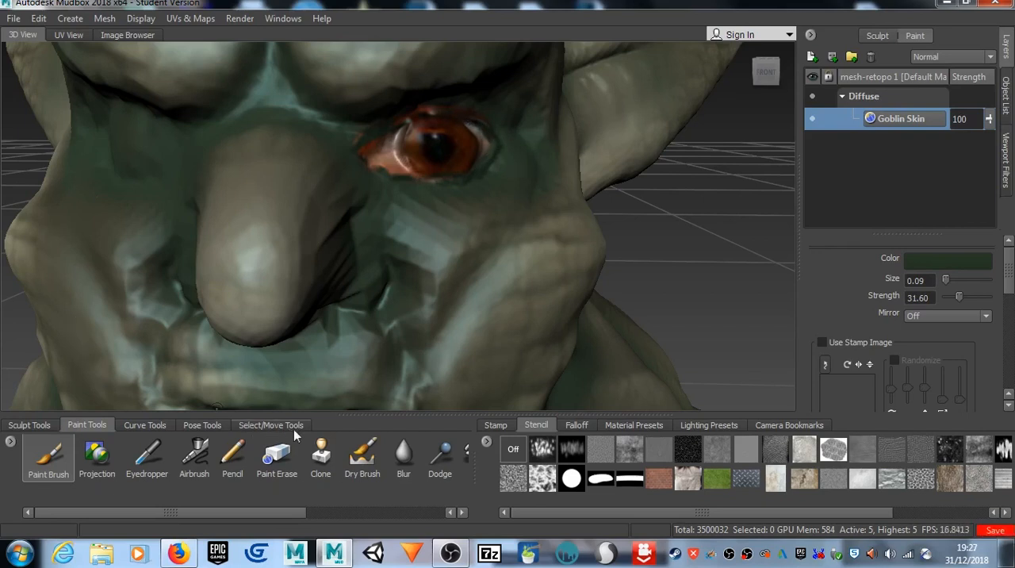
left_click(402, 457)
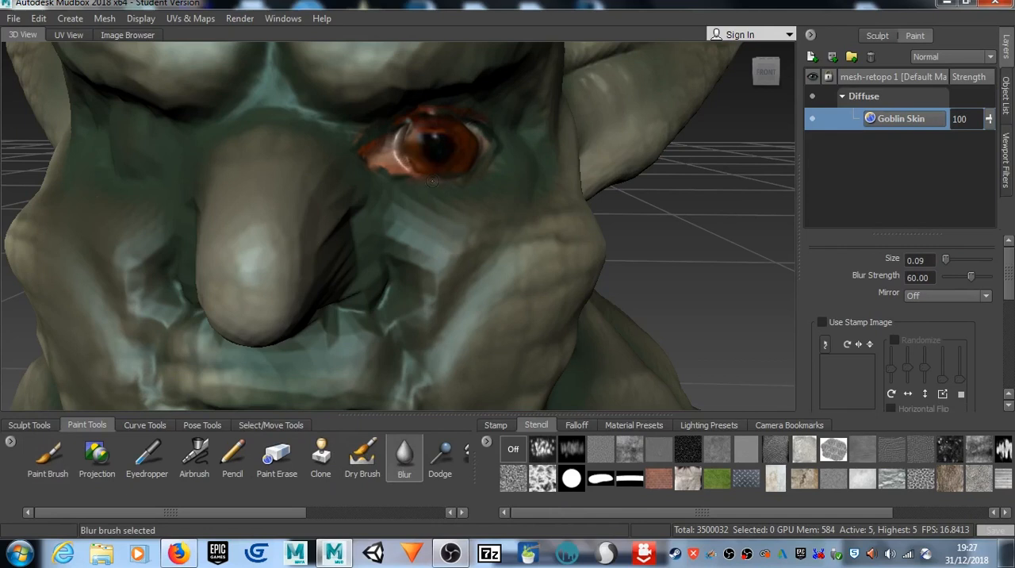
key("b")
left_click_drag(430, 188, 442, 189)
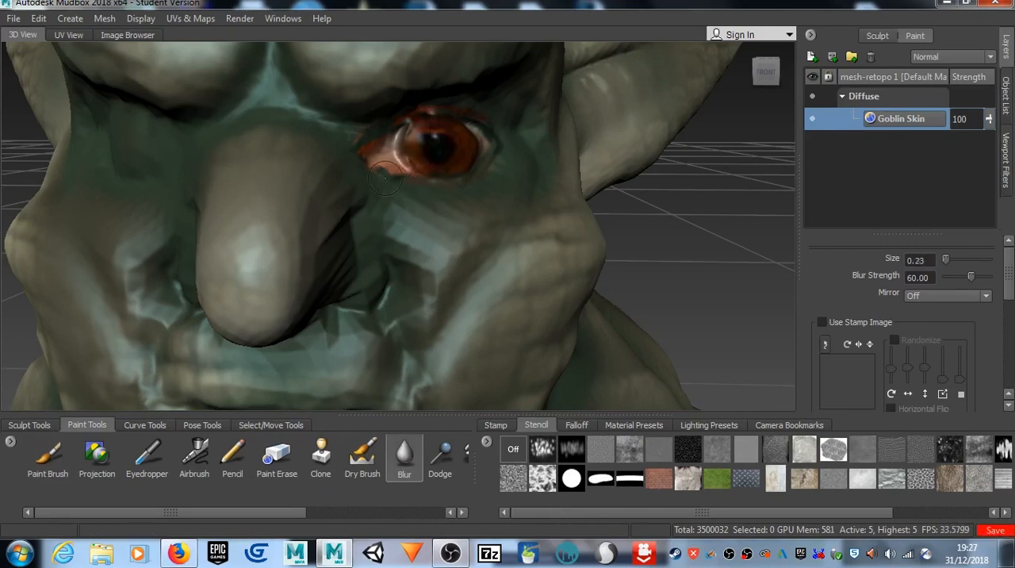
mouse_move(385, 164)
left_mouse_down()
mouse_move(356, 146)
mouse_move(393, 109)
left_mouse_up()
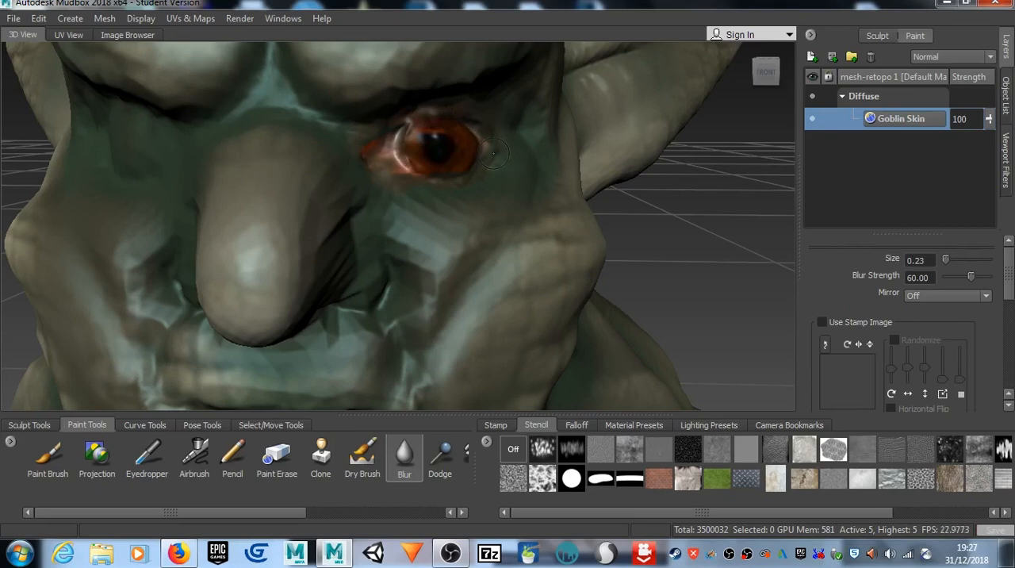
Step: Show the eye photo stencil, then move and rotate it to fit the goblin's right eye socket
left_click_drag(493, 154, 340, 203, "alt")
right_click_drag(340, 202, 239, 130, "alt")
left_click_drag(239, 130, 316, 125, "alt")
right_click_drag(315, 124, 321, 158, "alt")
left_click_drag(321, 158, 302, 145, "alt")
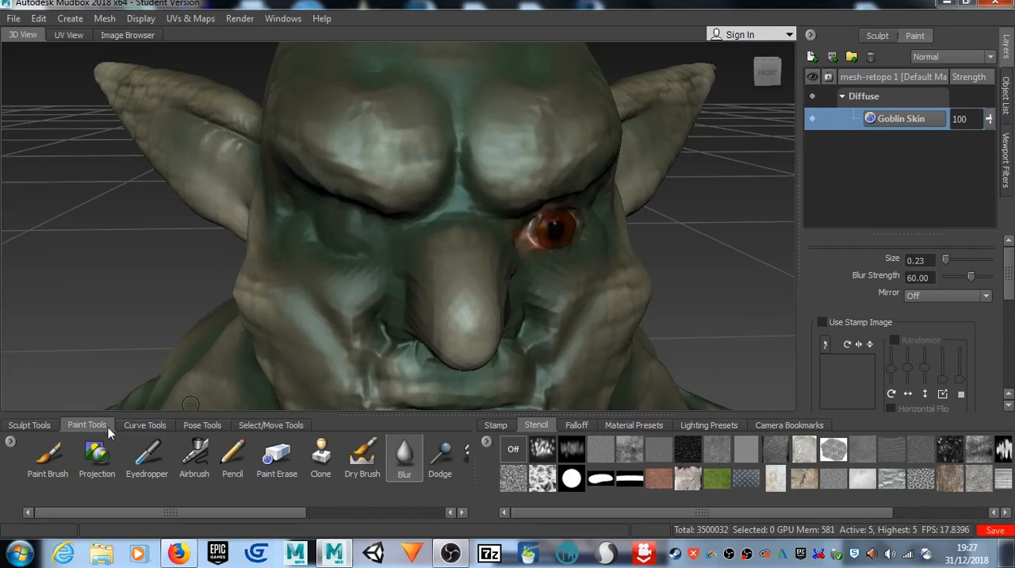
key("q")
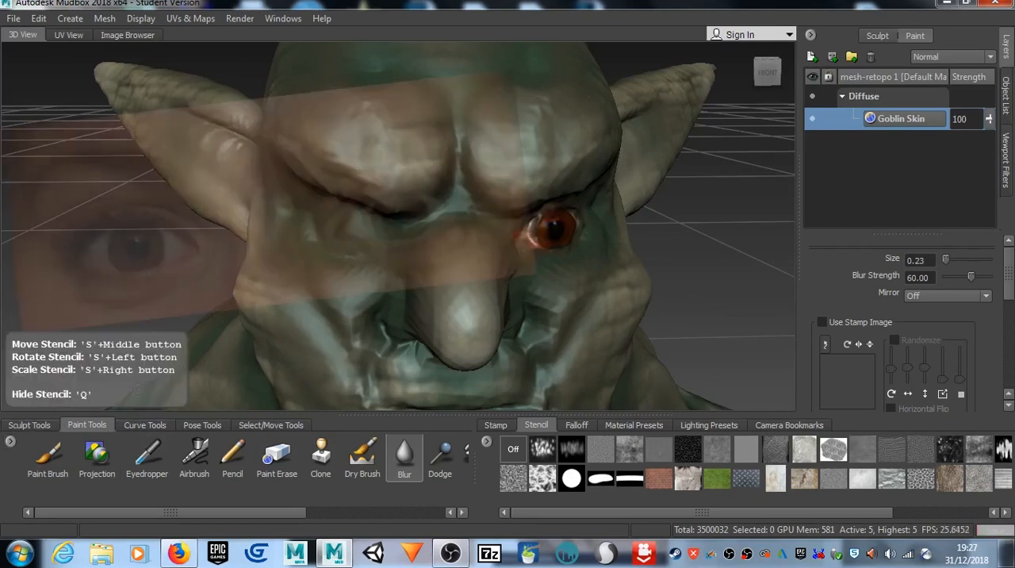
middle_click_drag(35, 318, 260, 314)
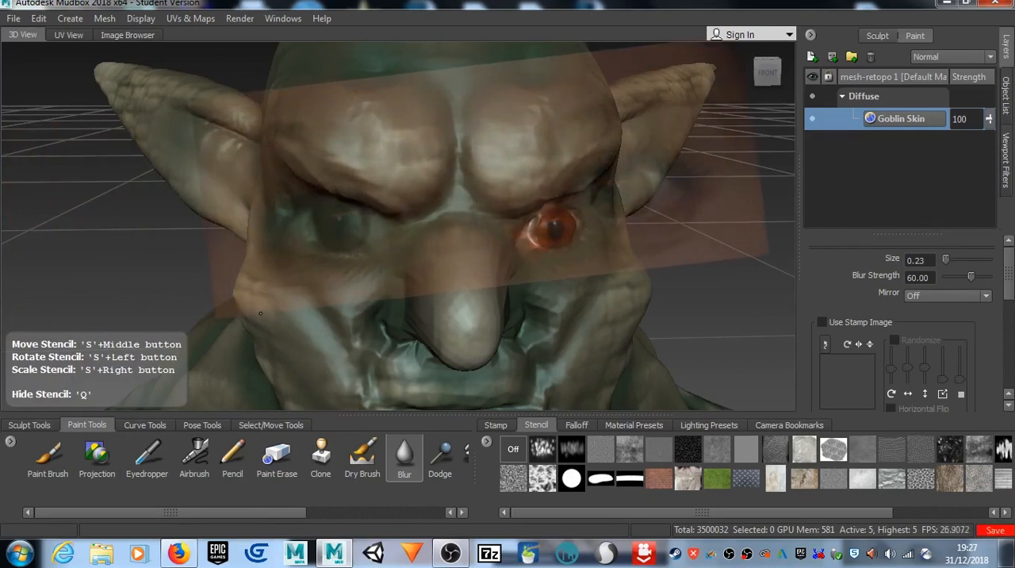
left_click_drag(264, 308, 192, 352)
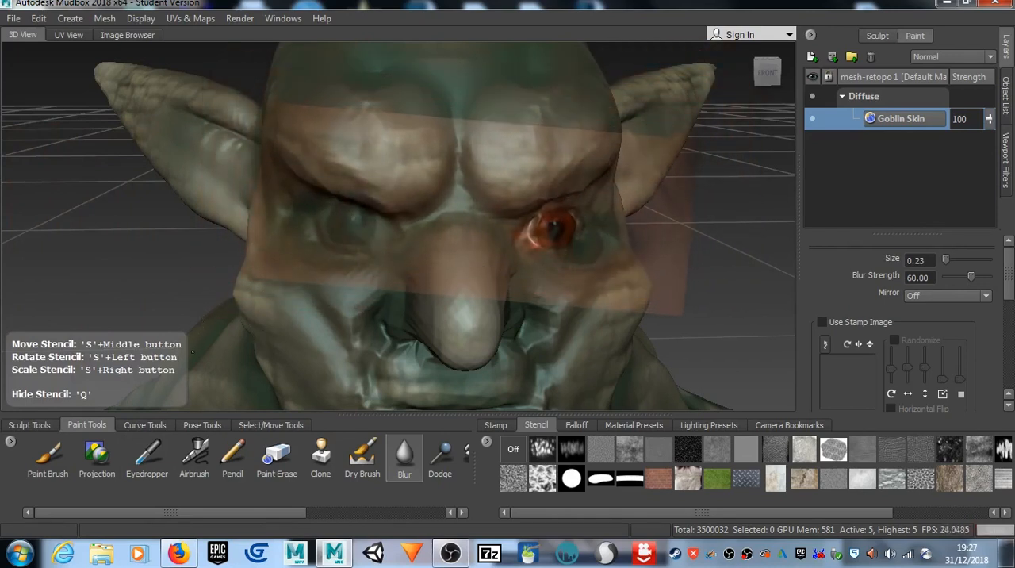
middle_click_drag(192, 353, 186, 358)
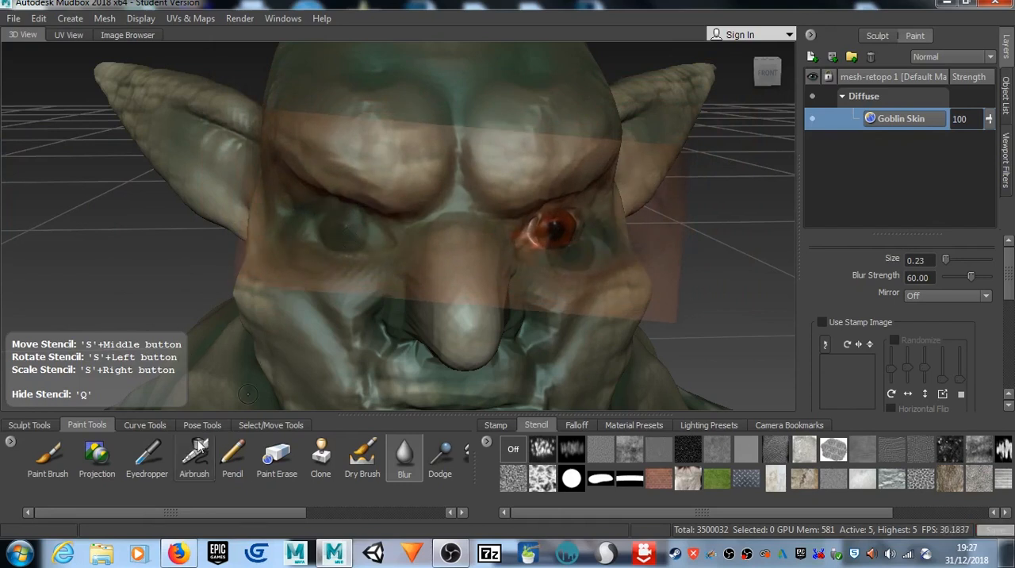
Step: Project the stencil's eye onto the goblin's right eye with the Projection brush at size 0.23 and strength 15.80, and hide the stencil
left_click(97, 454)
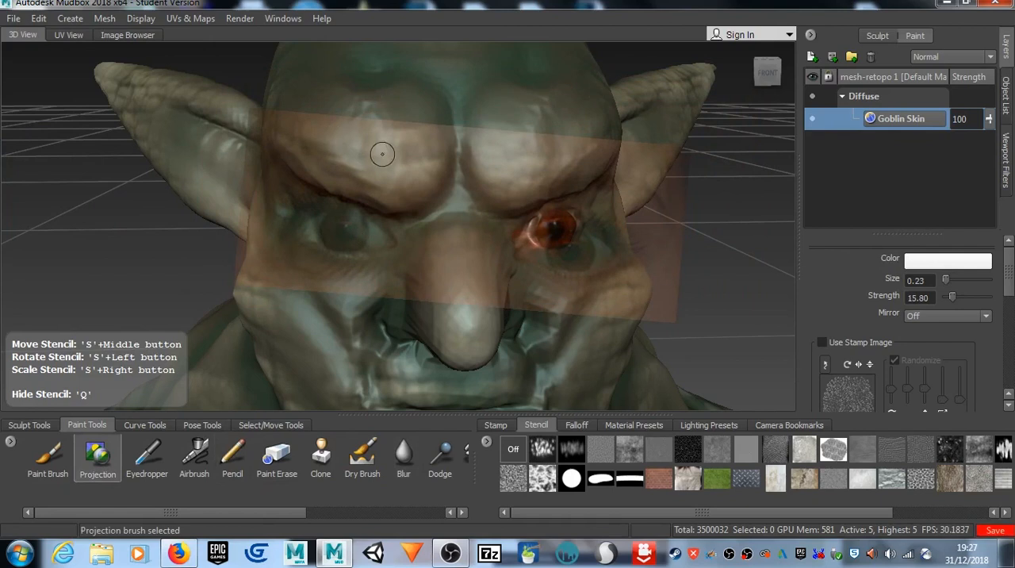
mouse_move(346, 232)
left_mouse_down()
mouse_move(321, 216)
mouse_move(366, 234)
mouse_move(317, 228)
left_mouse_up()
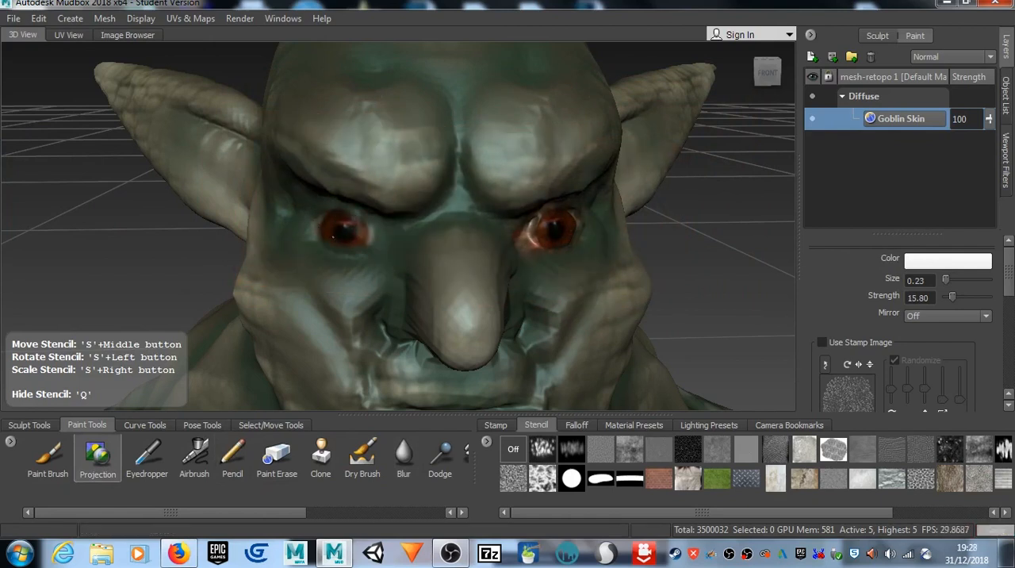
mouse_move(318, 237)
left_mouse_down()
mouse_move(355, 253)
mouse_move(373, 229)
left_mouse_up()
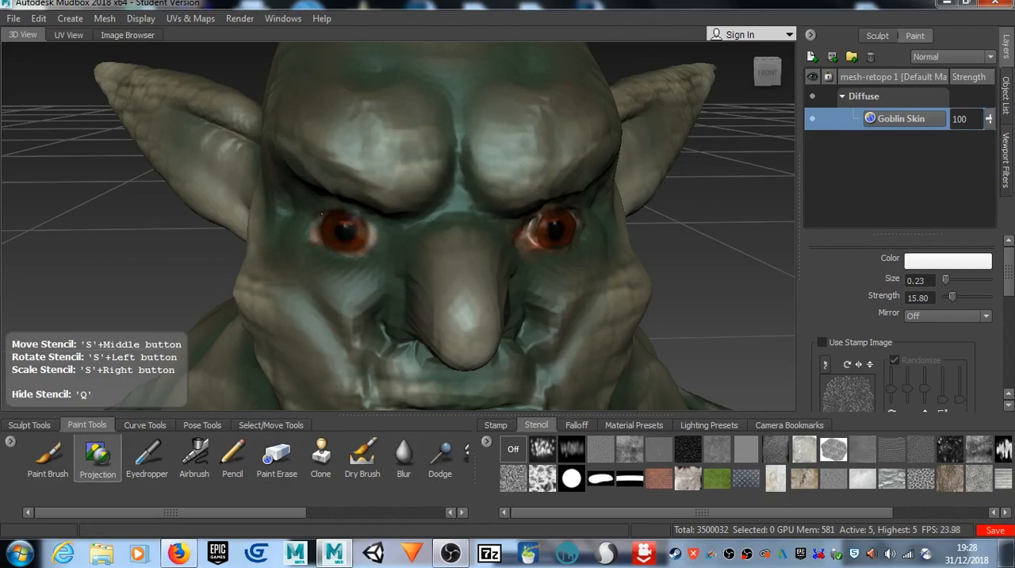
mouse_move(373, 227)
left_mouse_down()
mouse_move(385, 236)
mouse_move(349, 251)
mouse_move(382, 238)
left_mouse_up()
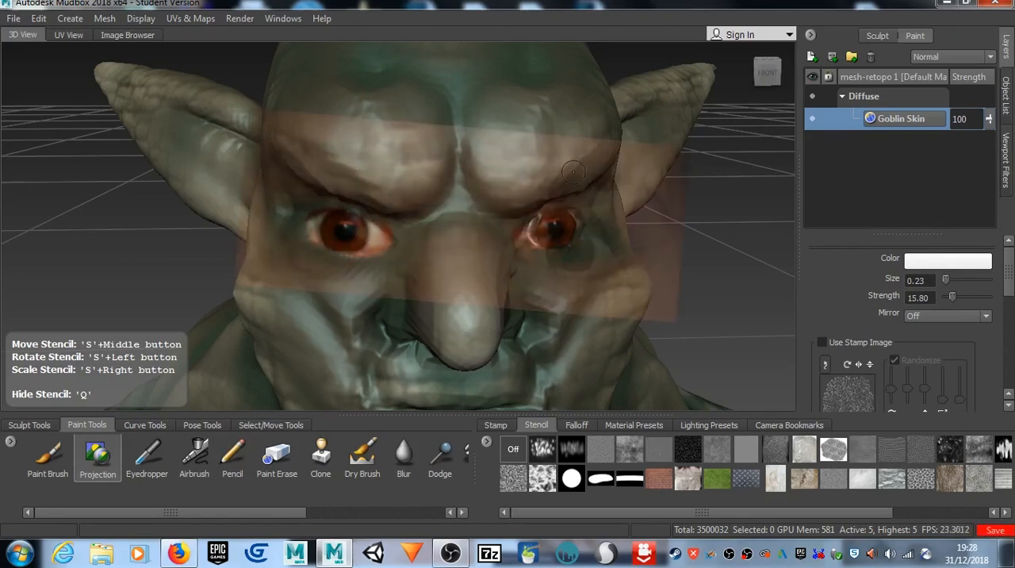
key("q")
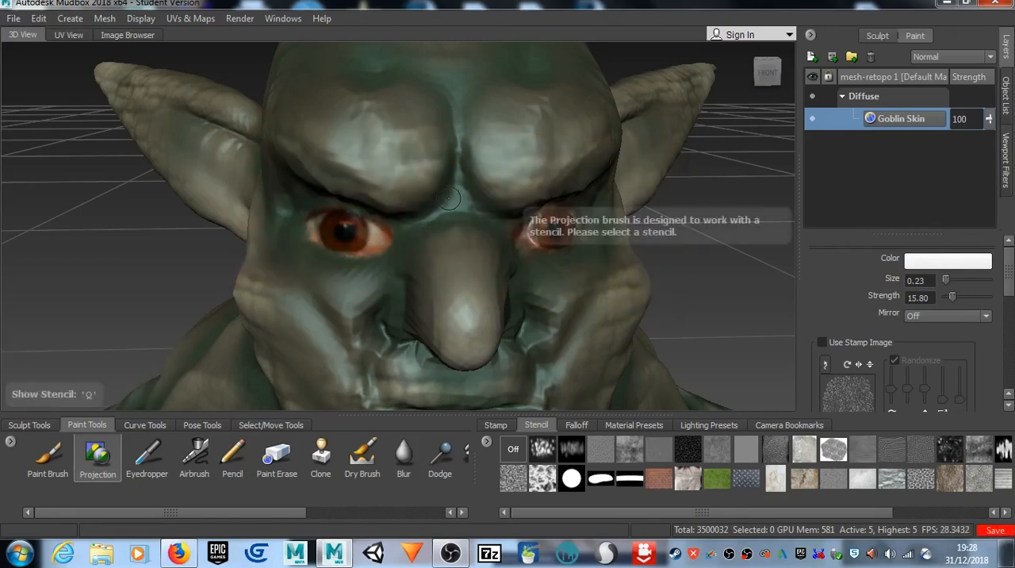
Step: Smooth the sculpted surface between the inner corner and iris of the goblin's left eye at size 0.23 and strength 46.40
mouse_move(379, 233)
left_mouse_down("alt")
mouse_move(358, 184)
mouse_move(369, 227)
mouse_move(314, 239)
mouse_move(405, 227)
mouse_move(340, 227)
left_mouse_up("alt")
scroll(367, 205, "down", 5)
scroll(238, 149, "up", 3)
left_click_drag(241, 157, 286, 201, "alt")
scroll(350, 186, "up", 4)
mouse_move(350, 187)
middle_mouse_down("alt")
mouse_move(324, 238)
mouse_move(310, 218)
mouse_move(329, 207)
mouse_move(336, 169)
middle_mouse_up("alt")
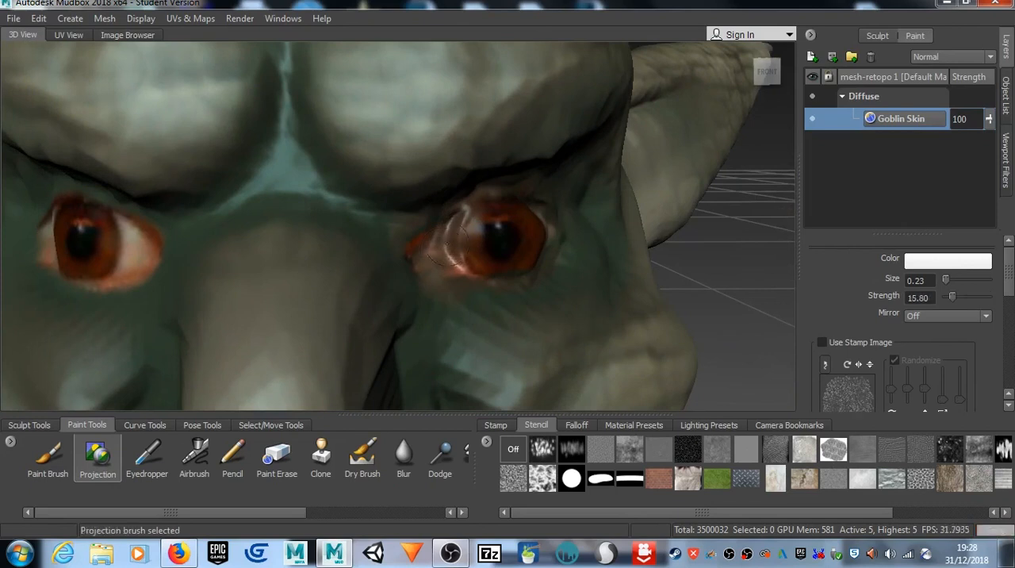
left_click(230, 349)
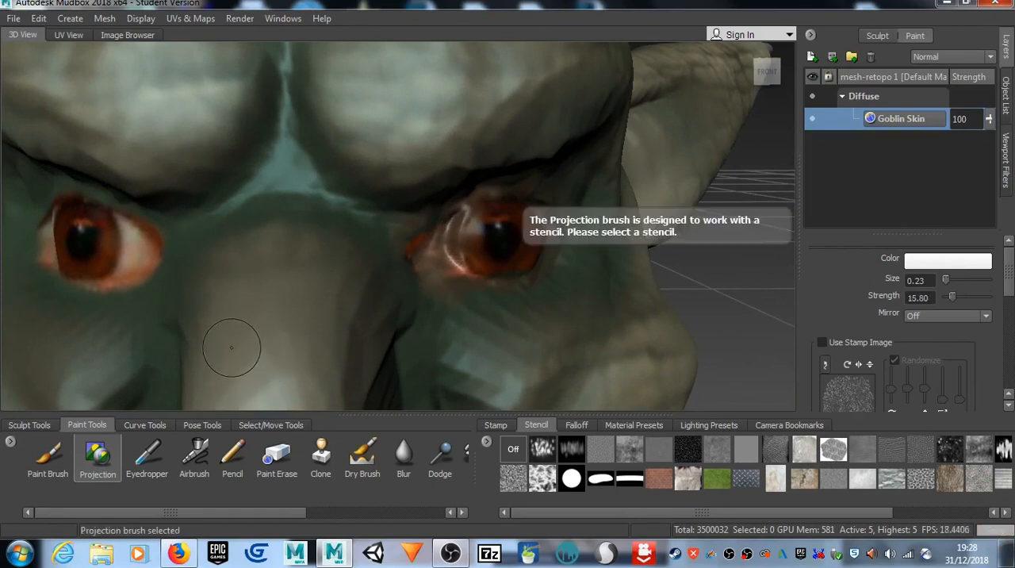
left_click(40, 427)
left_click(49, 461)
key("shift")
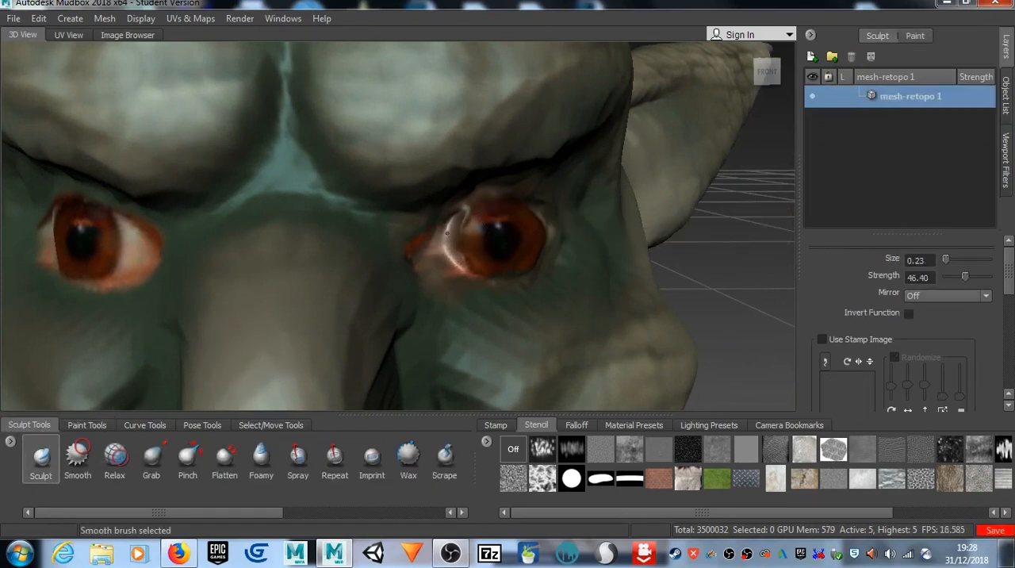
mouse_move(462, 215)
left_mouse_down("shift")
mouse_move(457, 259)
mouse_move(480, 268)
left_mouse_up("shift")
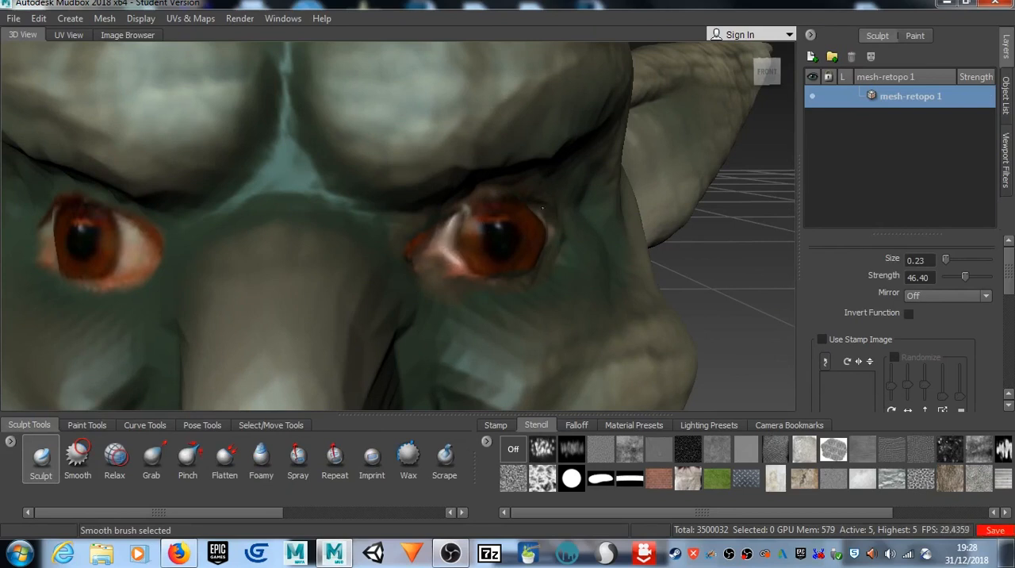
mouse_move(460, 215)
left_mouse_down("shift")
mouse_move(449, 238)
mouse_move(464, 262)
left_mouse_up("shift")
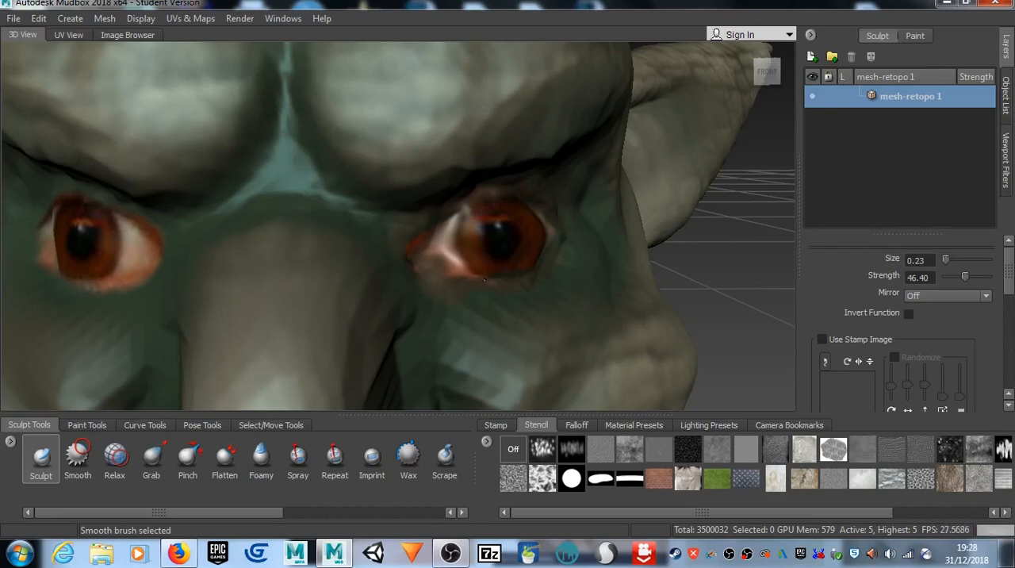
Step: Examine the goblin's two painted eyes on the whole head and the full body from the front
scroll(254, 230, "down", 5)
left_click_drag(255, 233, 266, 211, "alt")
scroll(266, 211, "down", 5)
left_click_drag(337, 236, 332, 103, "alt")
scroll(307, 228, "down", 5)
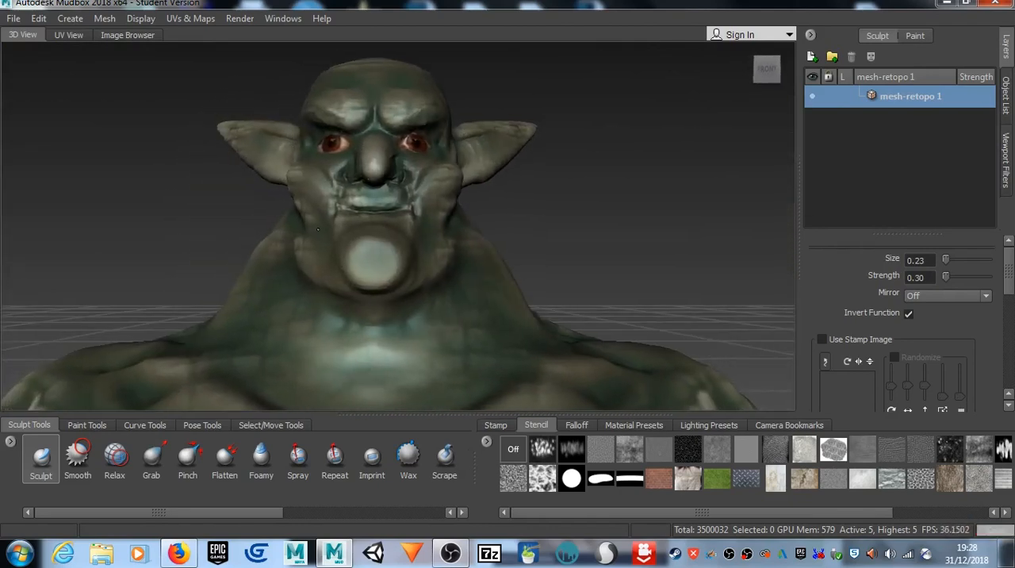
left_click_drag(317, 227, 360, 177, "alt")
scroll(408, 136, "down", 5)
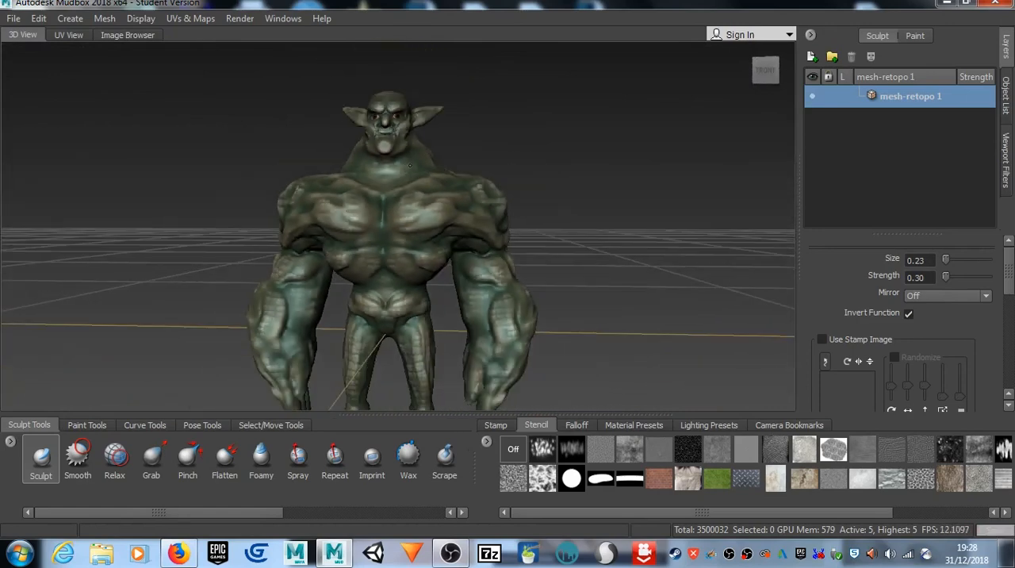
mouse_move(434, 148)
left_mouse_down("alt")
mouse_move(265, 173)
mouse_move(337, 193)
mouse_move(395, 183)
mouse_move(427, 157)
left_mouse_up("alt")
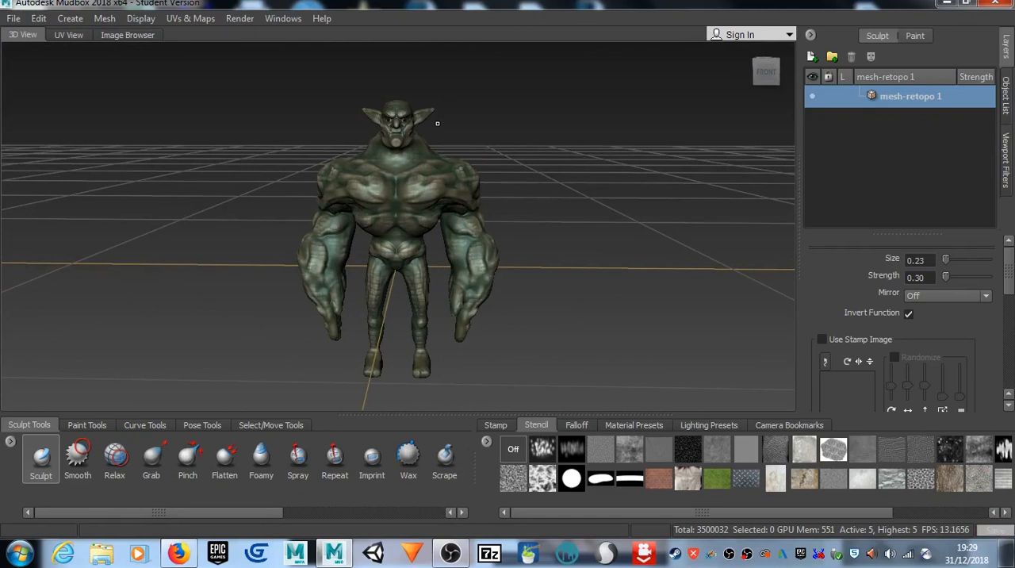
middle_click_drag(385, 152, 382, 161, "alt")
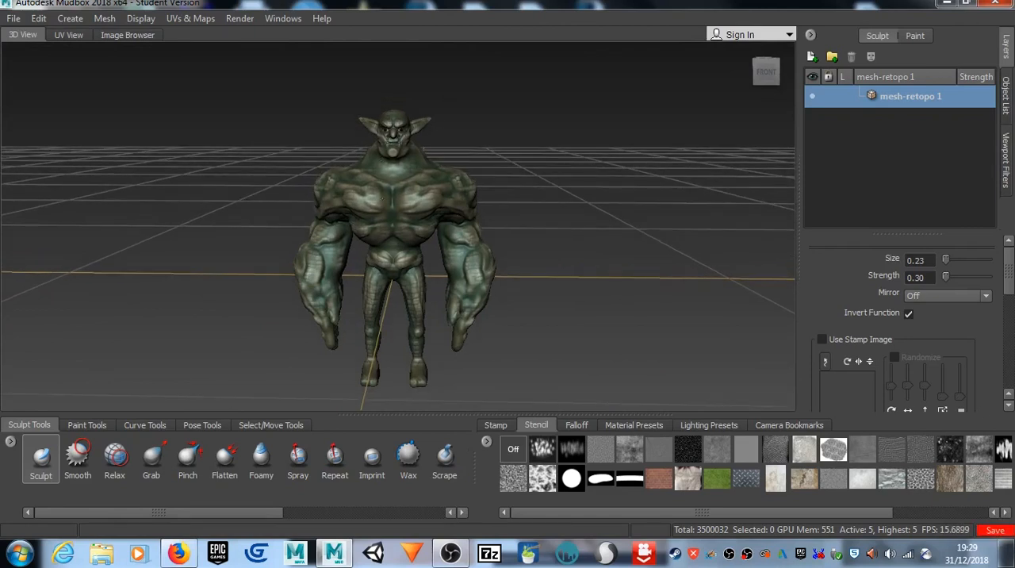
Step: Select the goblin model and duplicate it
right_click(412, 183)
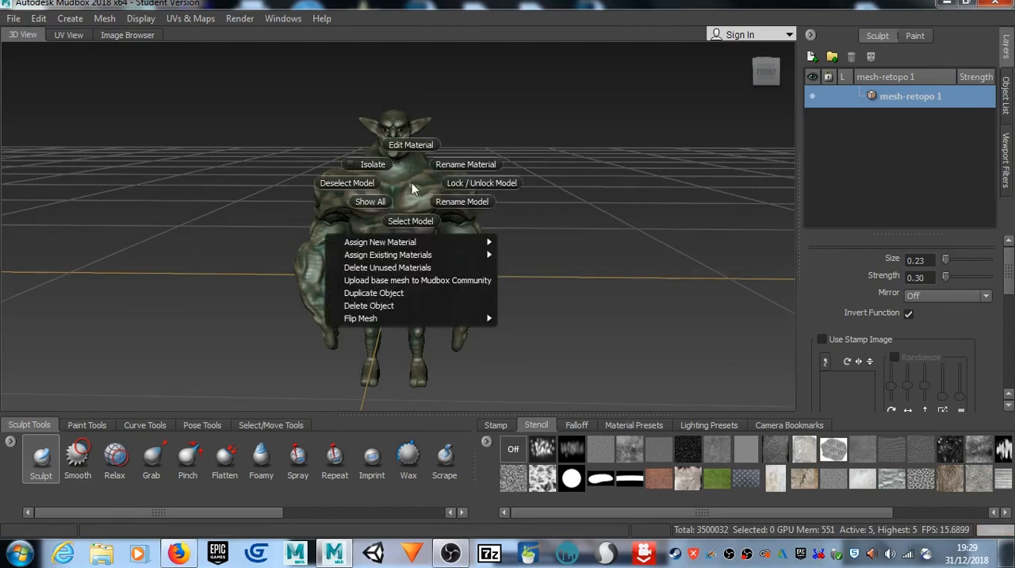
left_click(416, 221)
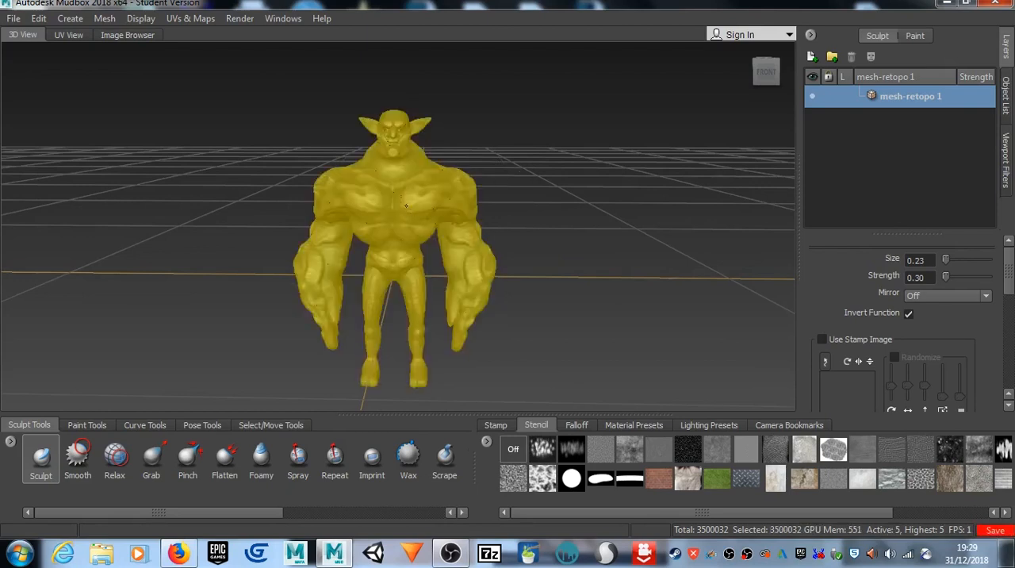
right_click(405, 201)
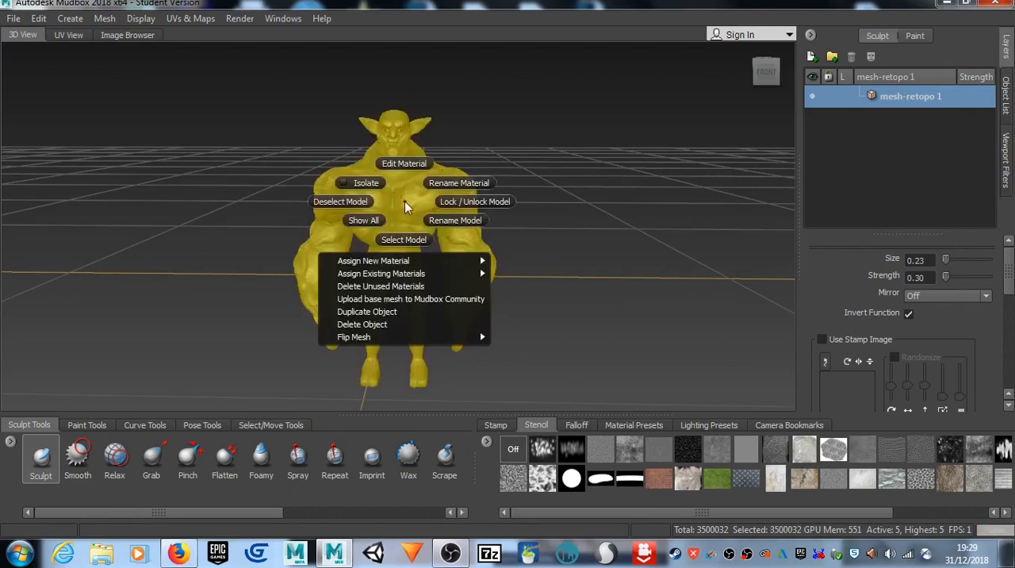
left_click(407, 311)
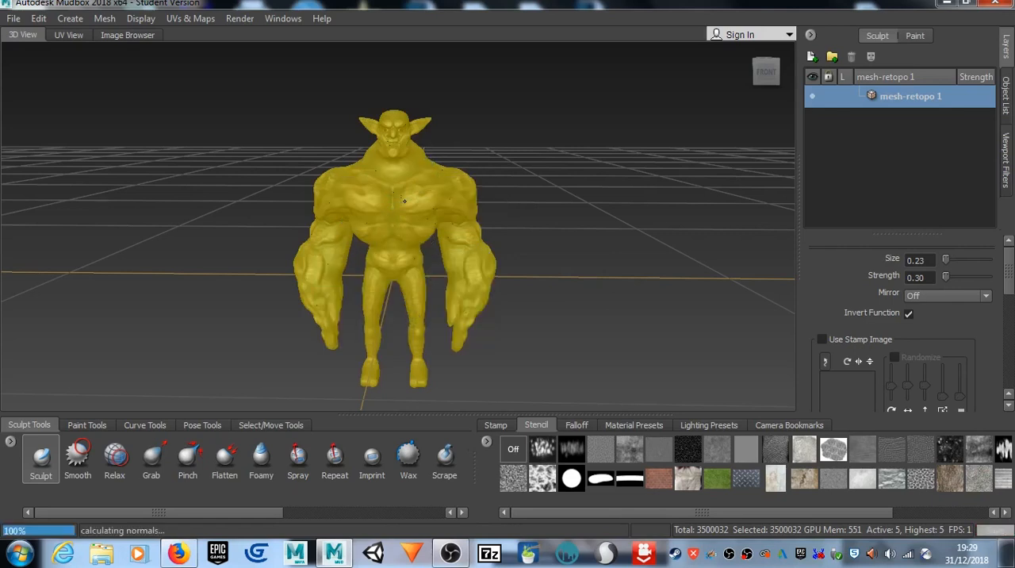
Step: Translate the duplicated goblin sideways beside the original, to an X position of about -62.3
left_click(264, 428)
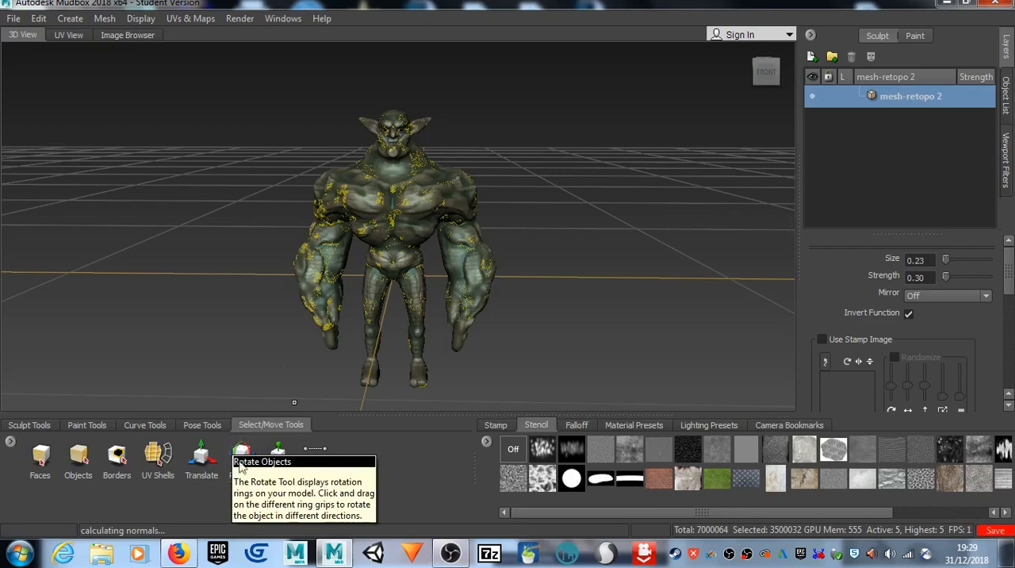
left_click(201, 463)
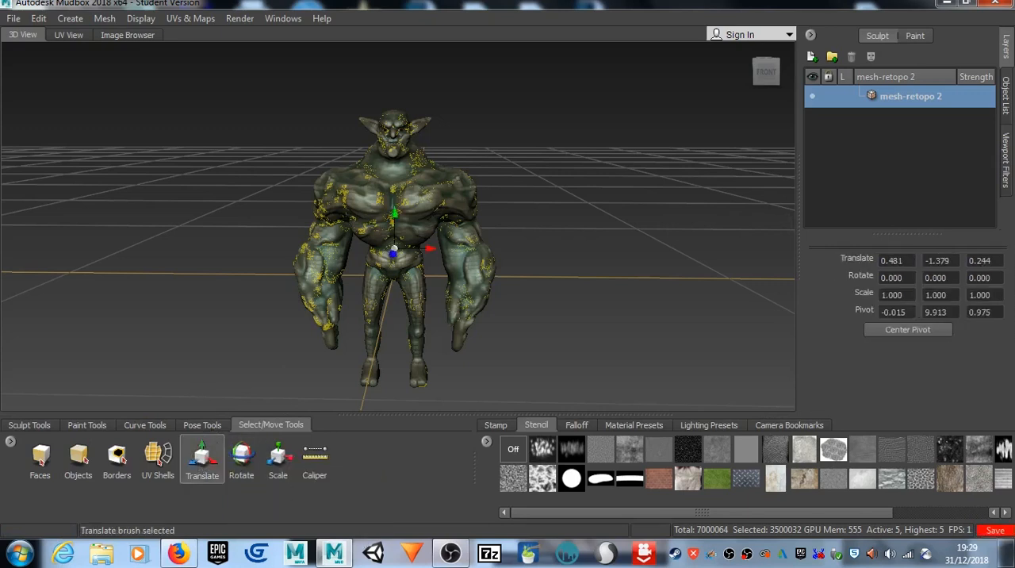
left_click_drag(432, 250, 214, 261)
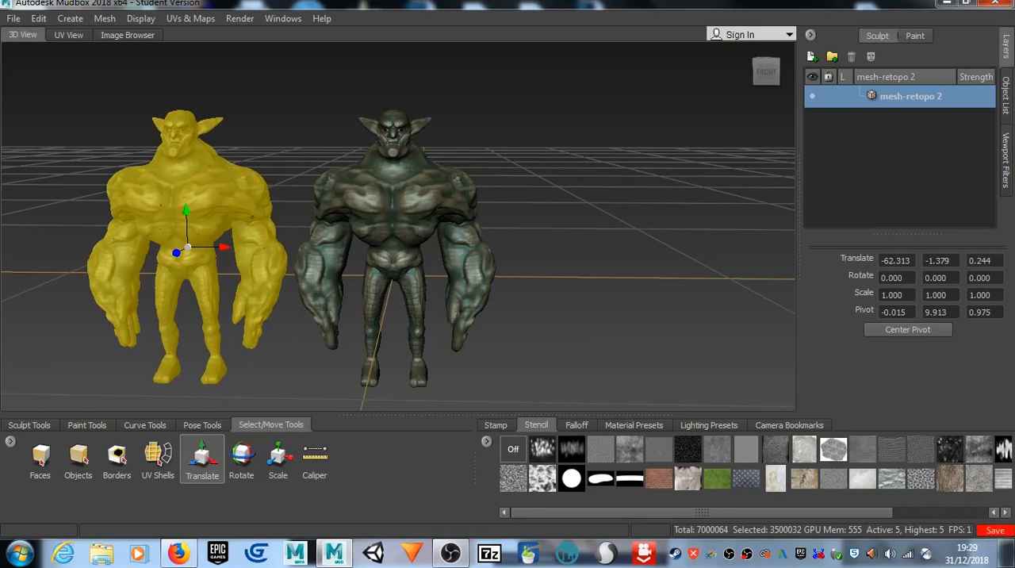
Step: Assign a new Mudbox Material with its default settings to the duplicated goblin
scroll(391, 207, "up", 3)
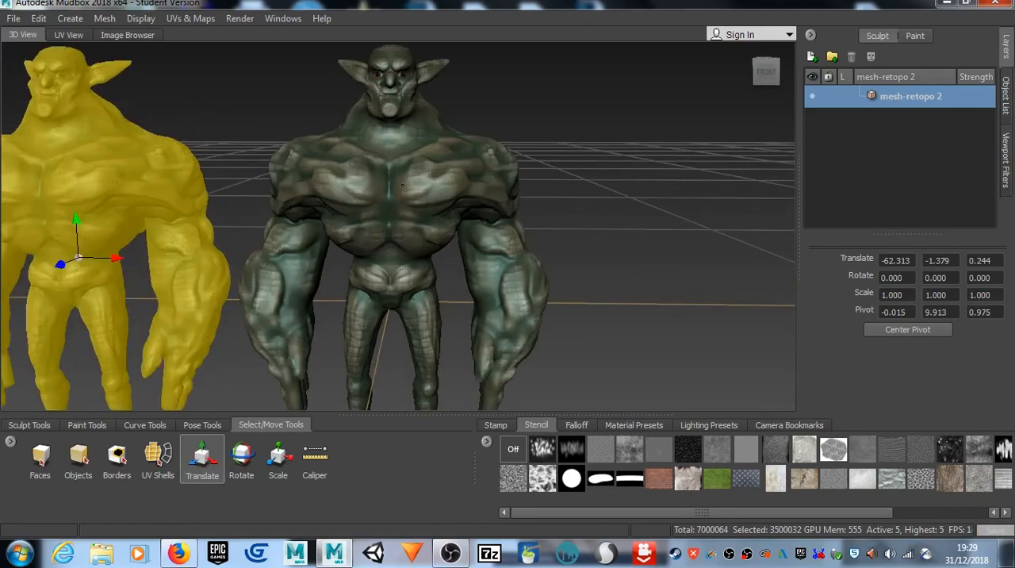
middle_click_drag(391, 208, 471, 191, "alt")
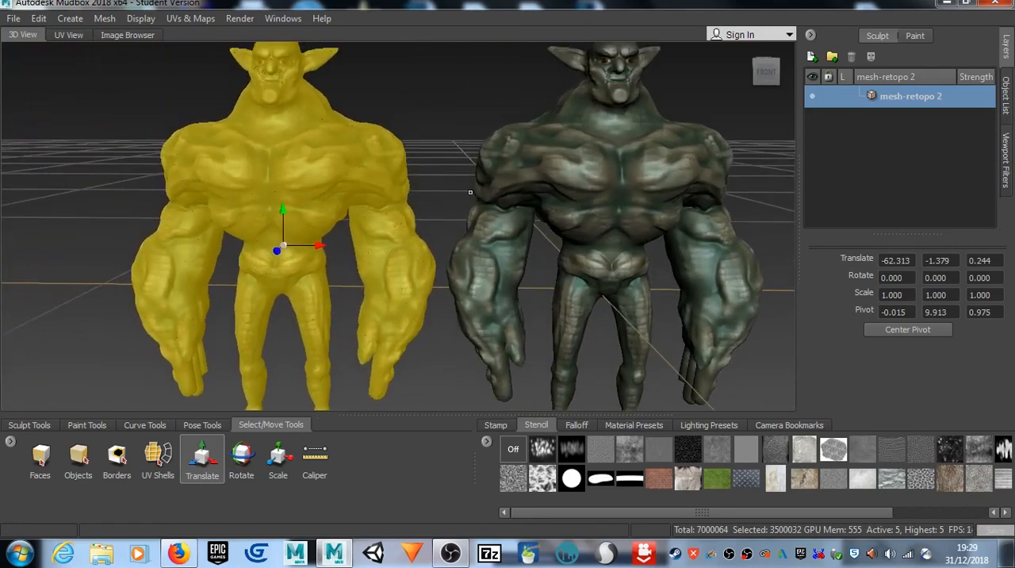
scroll(469, 192, "down", 3)
right_click_drag(346, 185, 282, 183)
left_click_drag(346, 185, 438, 172, "alt")
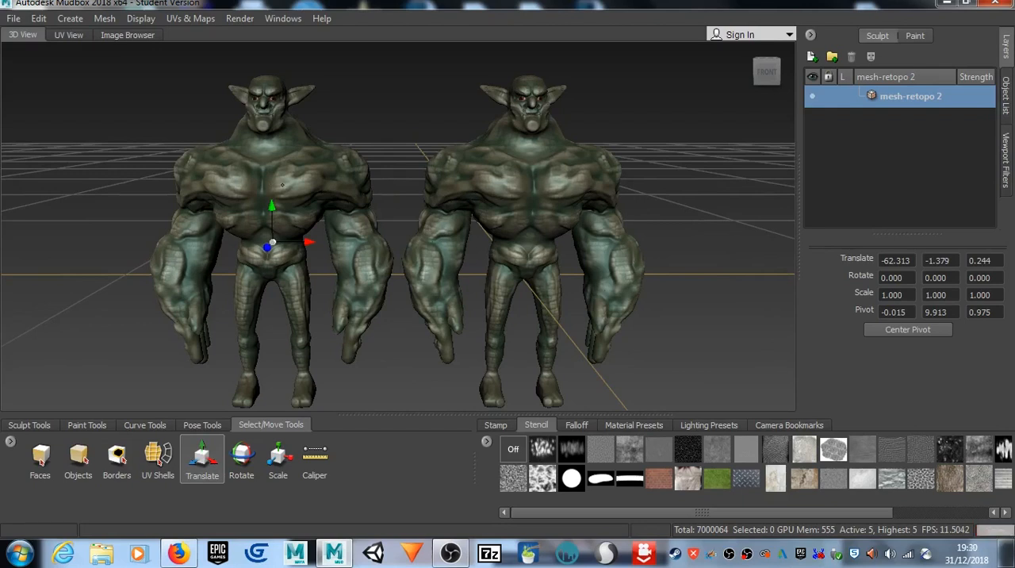
right_click(282, 185)
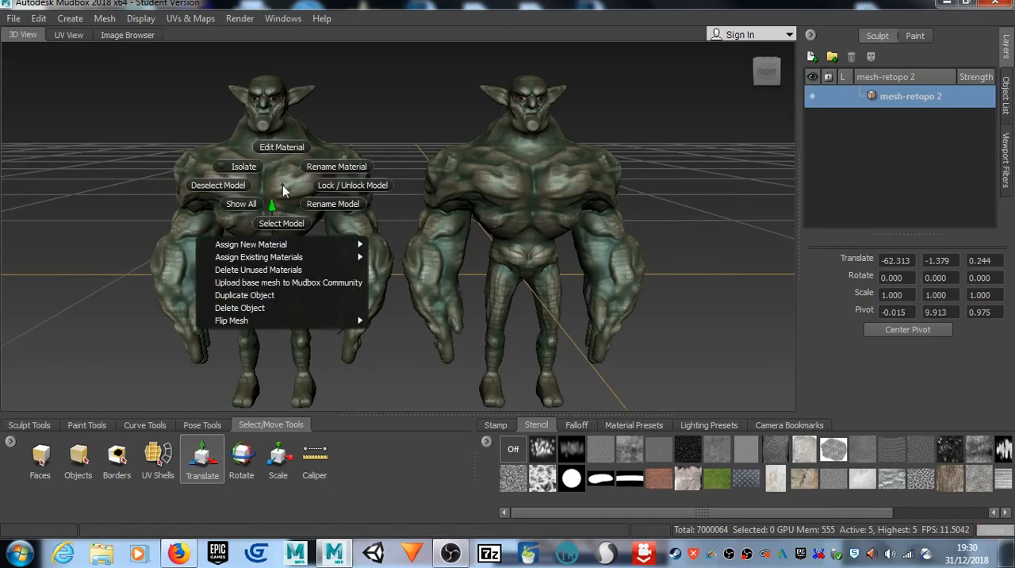
mouse_move(334, 245)
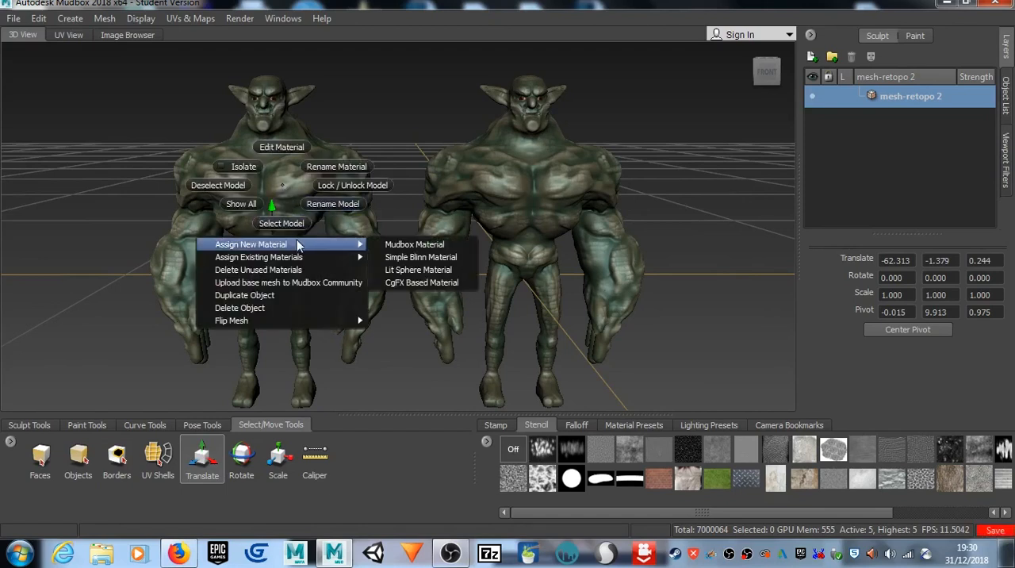
left_click(408, 248)
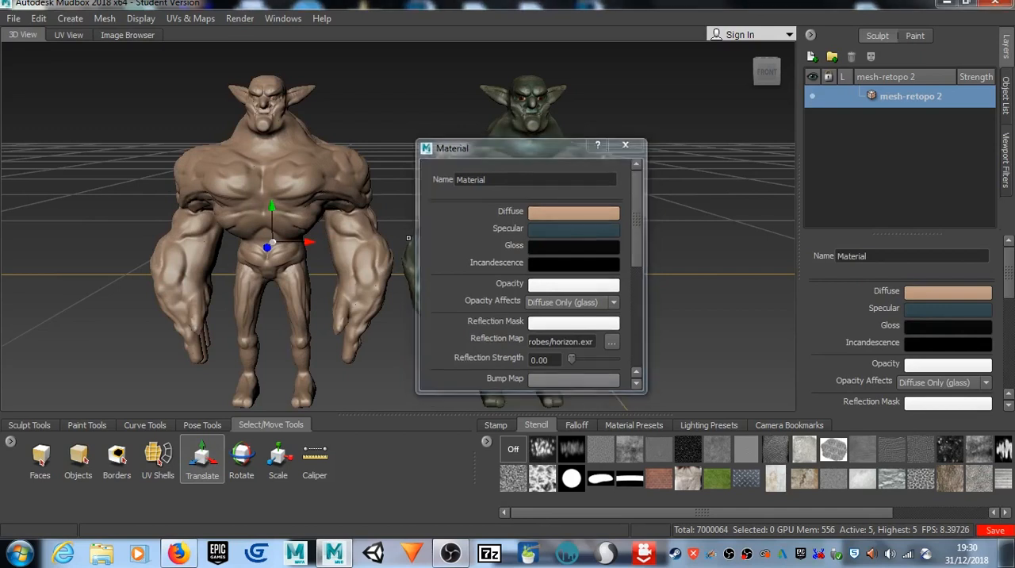
left_click(627, 145)
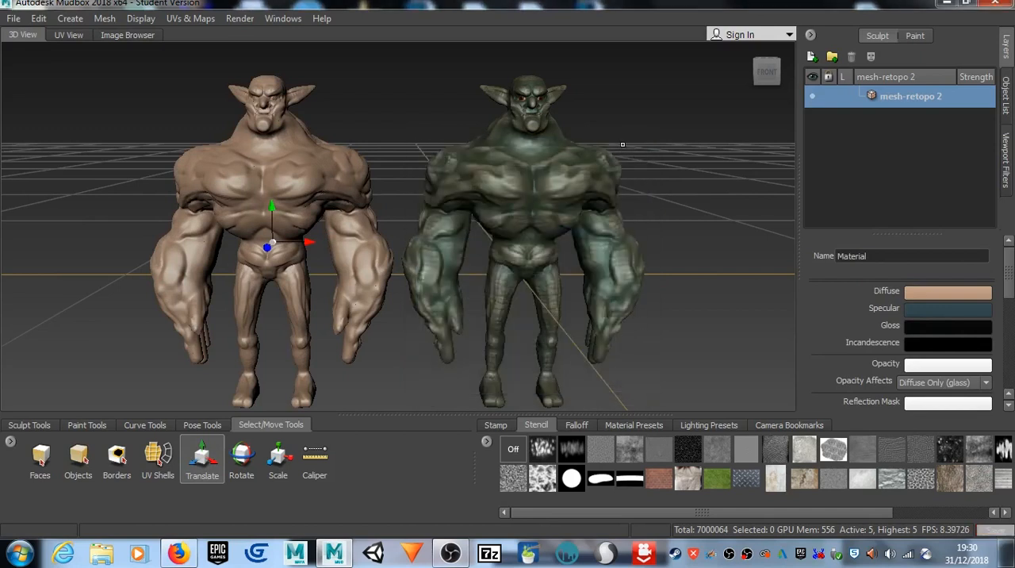
Step: Rename the duplicated goblin's mesh as Low Poly
double_click(917, 97)
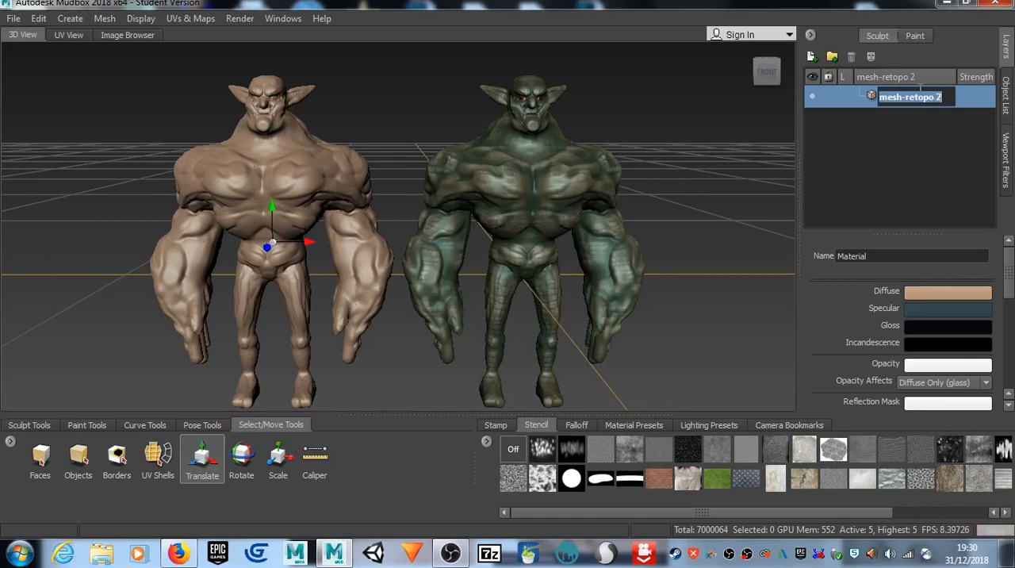
type("Low Poly")
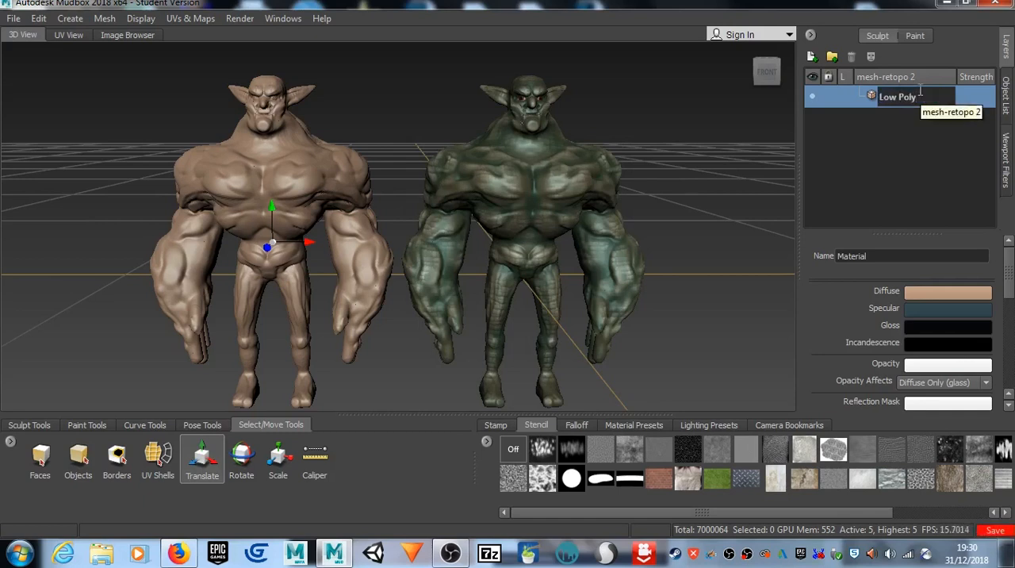
key("Return")
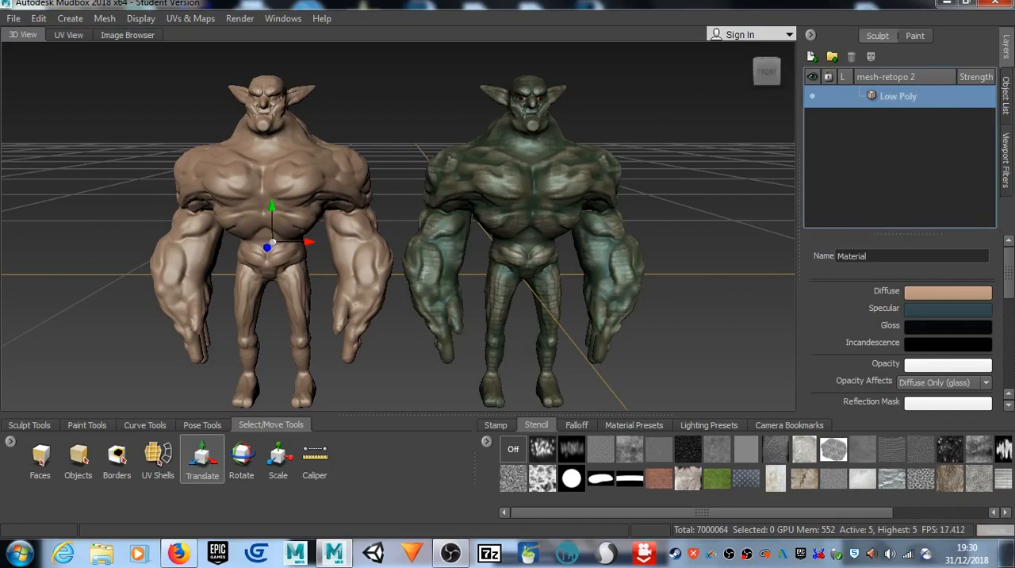
Step: Select the original painted goblin and rename its mesh as High Poly
left_click(532, 190)
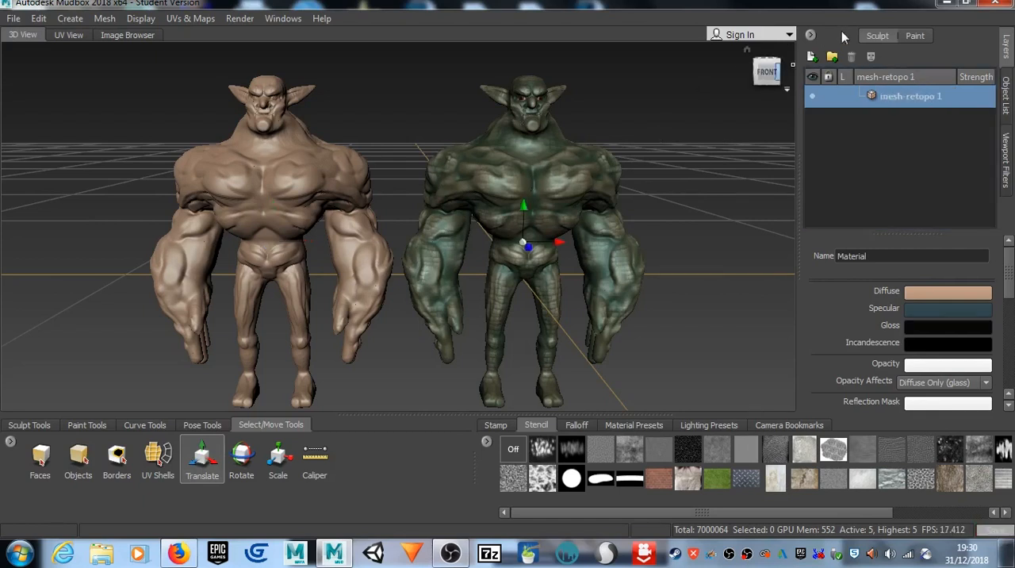
double_click(907, 97)
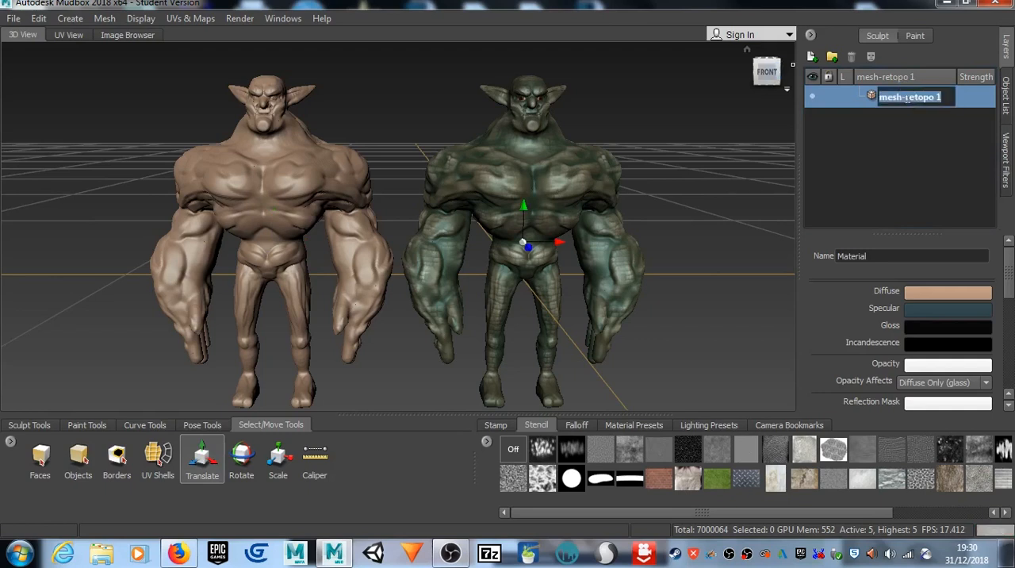
type("high")
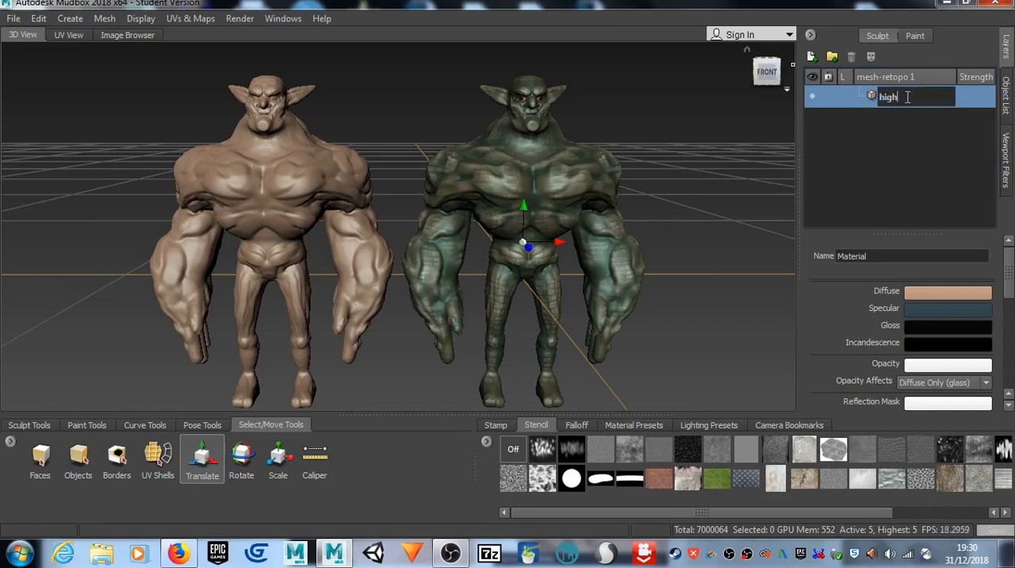
key("BackSpace")
key("BackSpace")
key("BackSpace")
key("BackSpace")
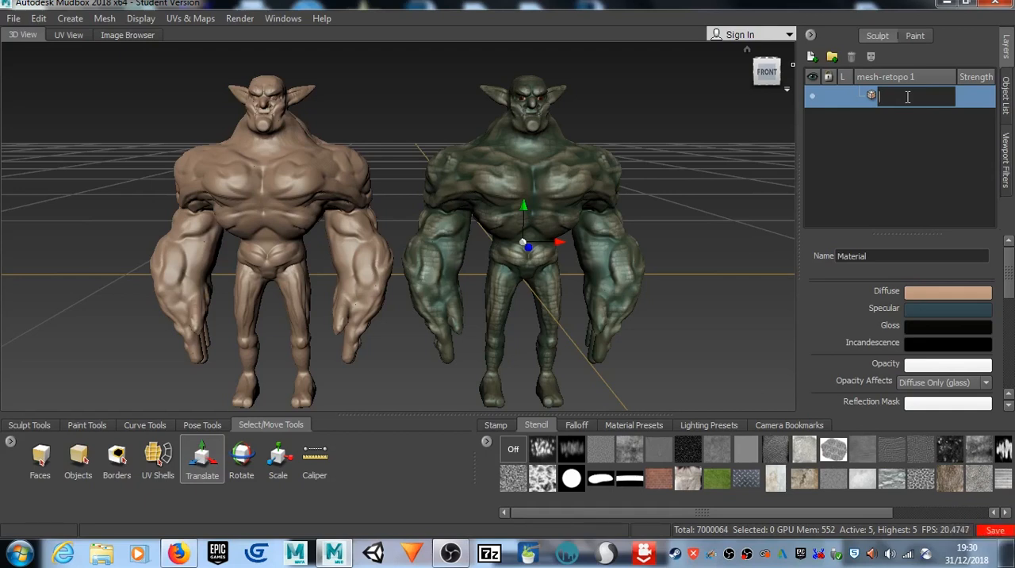
type("P")
key("BackSpace")
type("Hol")
key("BackSpace")
key("BackSpace")
type("Poly")
key("Return")
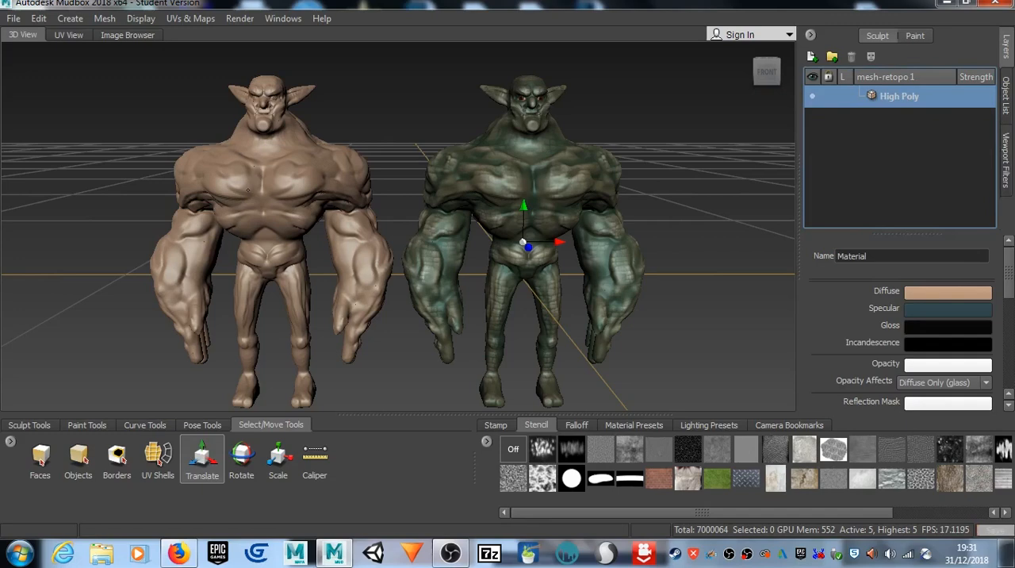
Step: Select the Low Poly goblin and examine the wireframe density on both models' bodies and arms
left_click(248, 190)
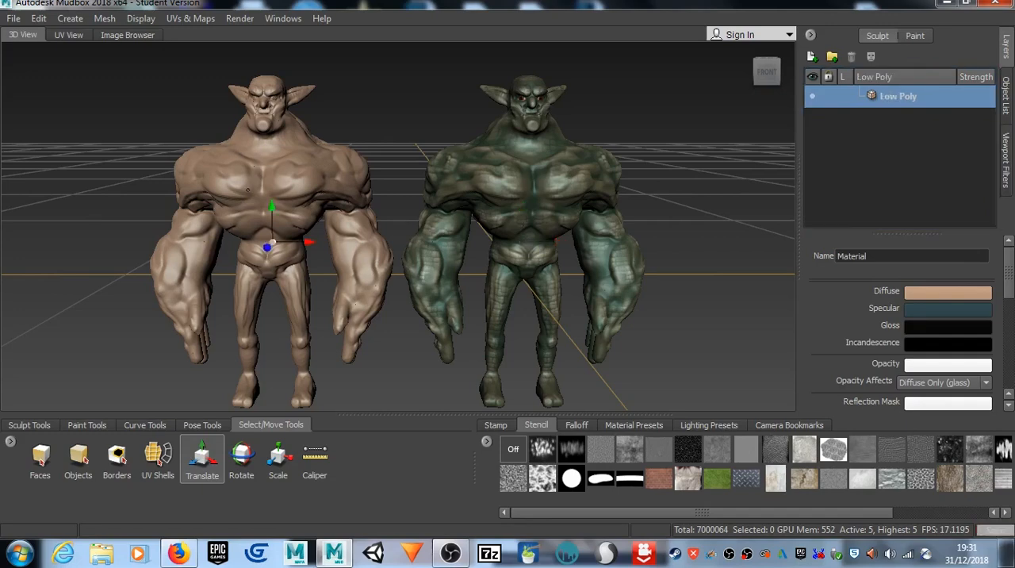
key("w")
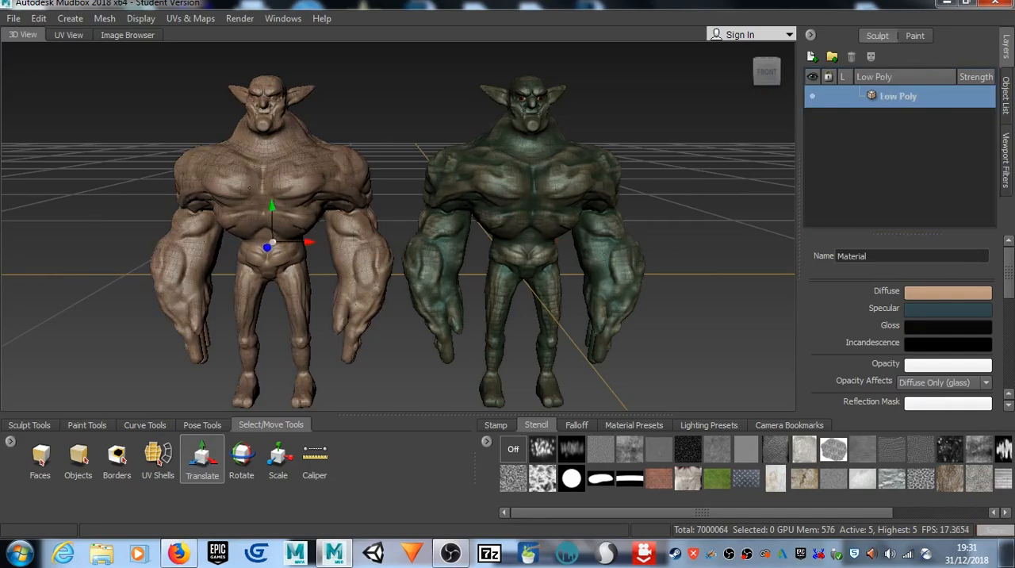
scroll(248, 188, "up", 3)
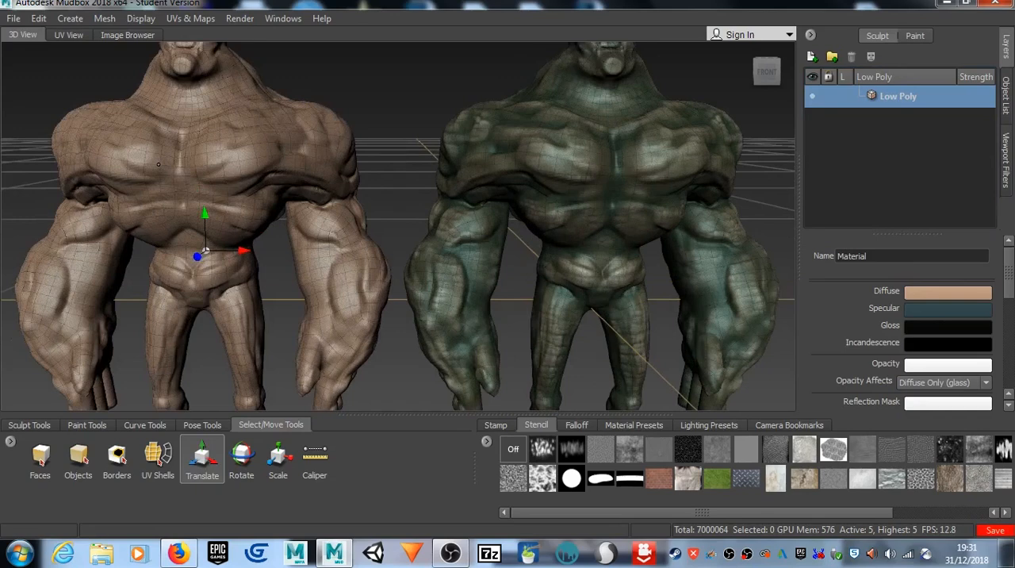
scroll(159, 164, "up", 5)
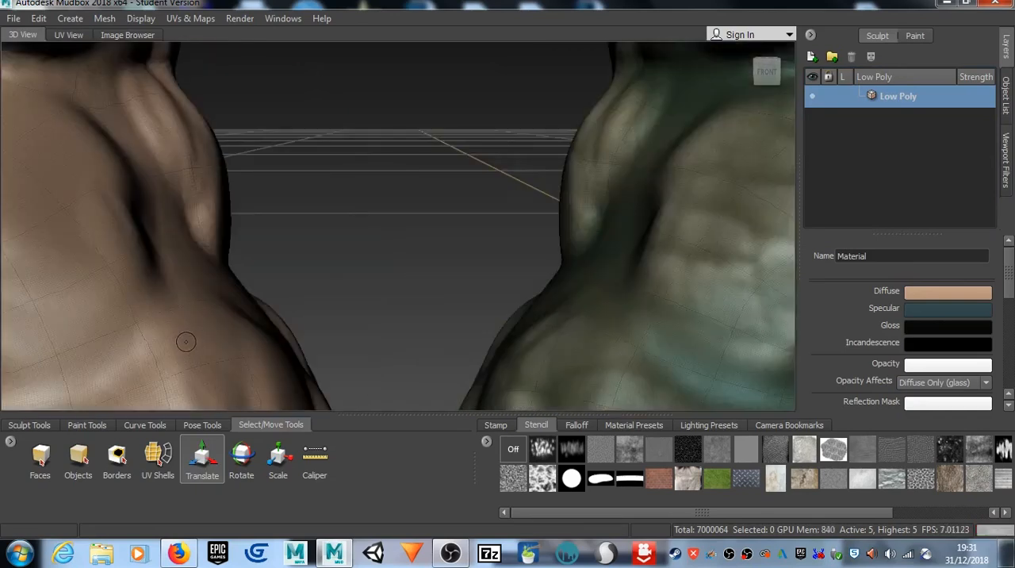
scroll(185, 341, "down", 8)
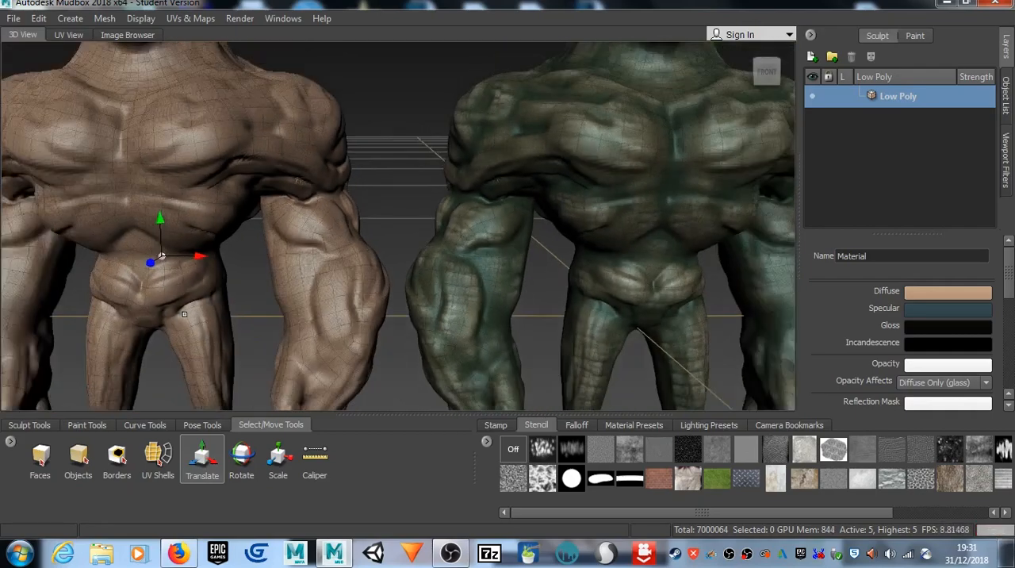
scroll(184, 315, "down", 3)
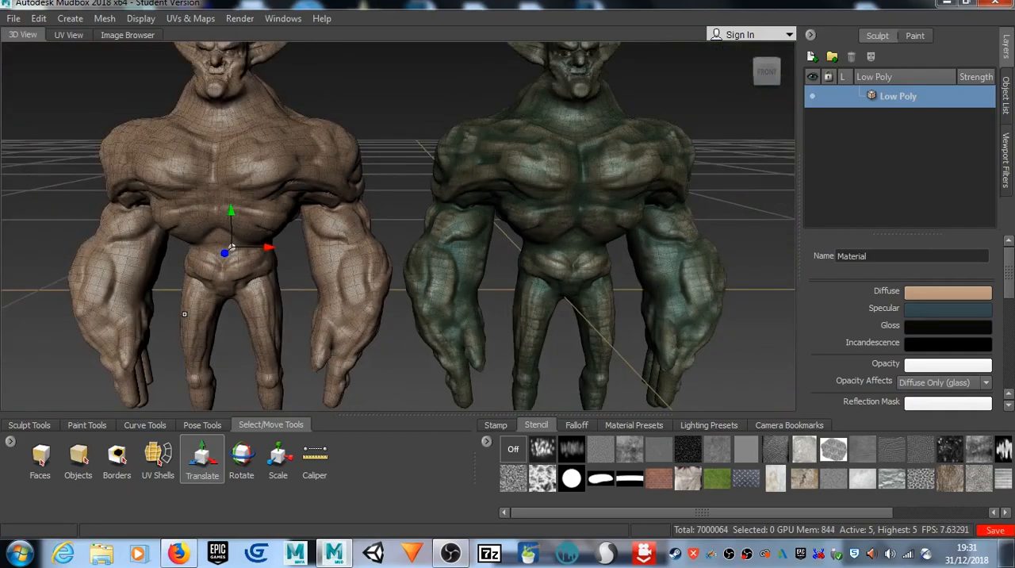
scroll(185, 314, "down", 3)
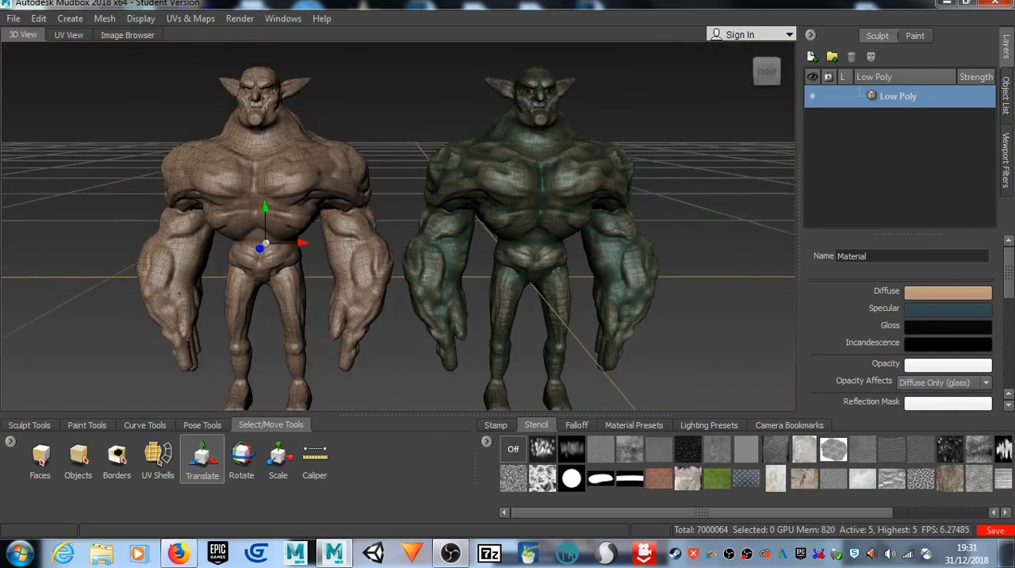
key("w")
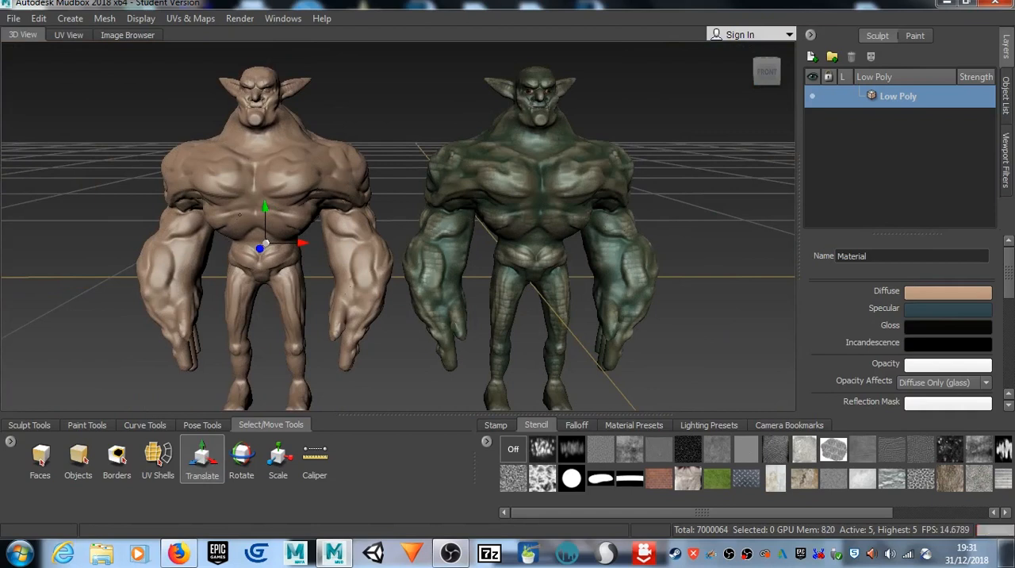
Step: Step the Low Poly goblin down to subdivision level 1
key("Page_Down")
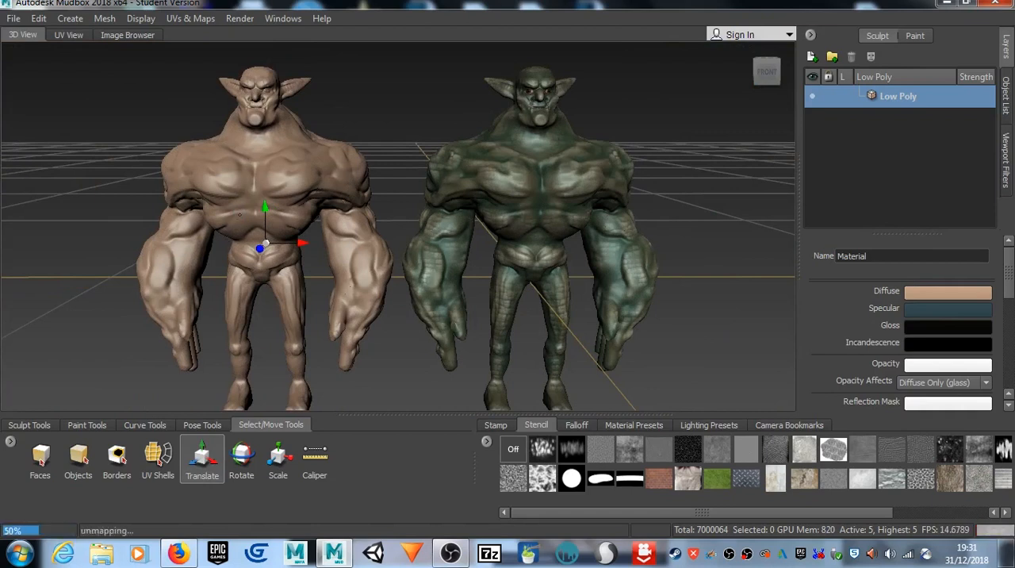
key("Page_Down")
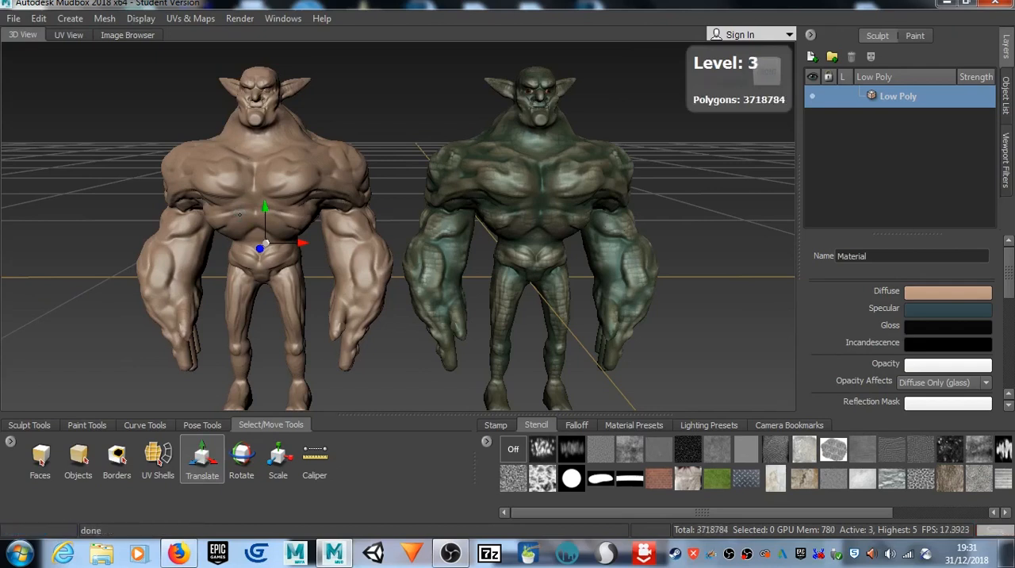
key("Page_Down")
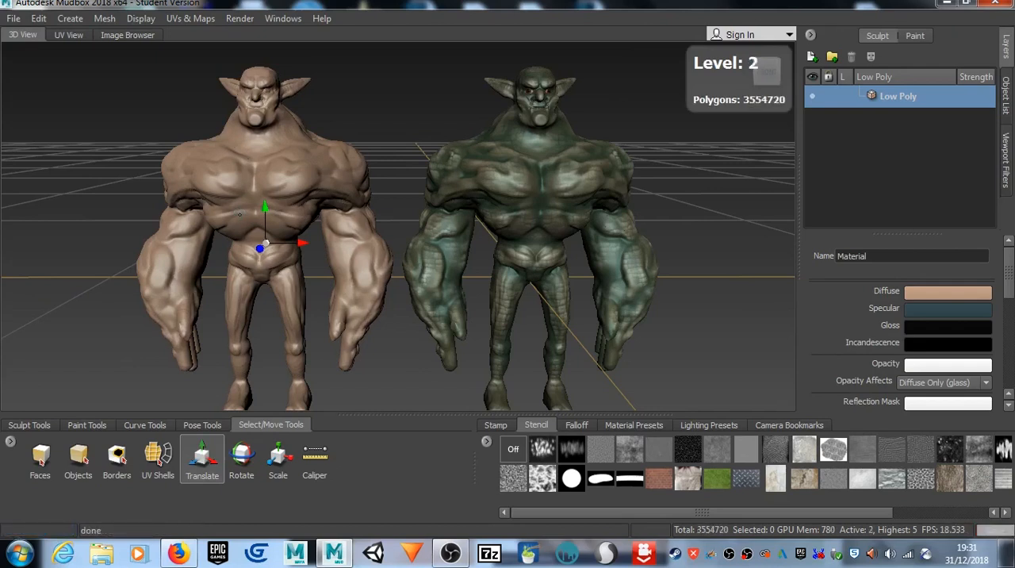
key("Page_Down")
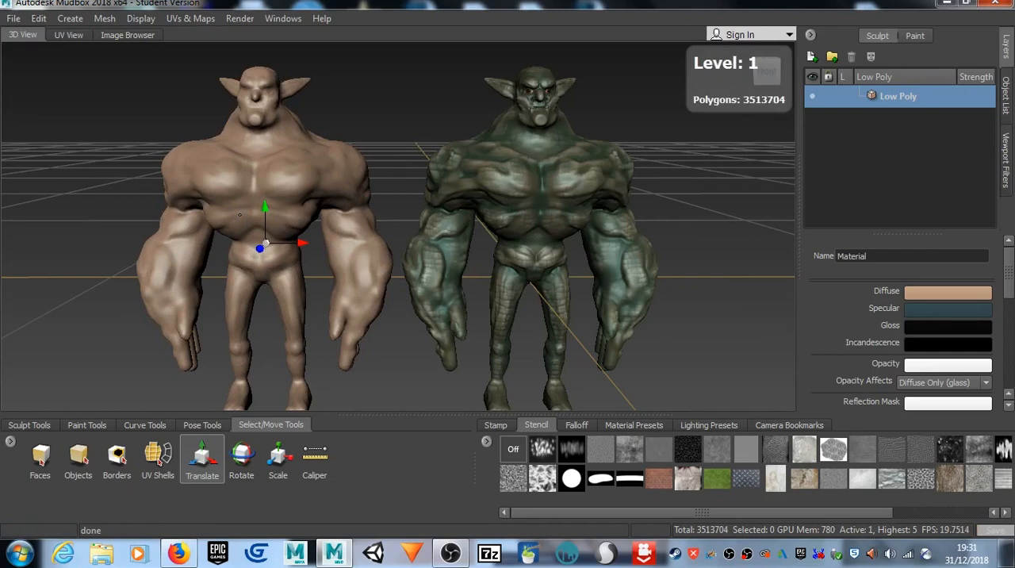
Step: Compare the wireframe of the reduced Low Poly goblin with the High Poly one, on the arms and full bodies
key("w")
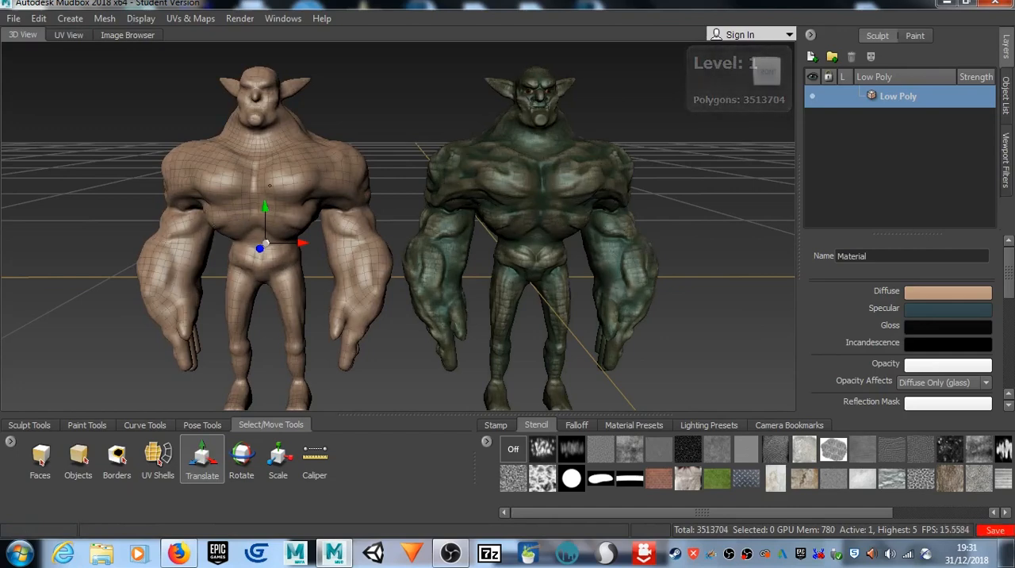
scroll(399, 226, "up", 10)
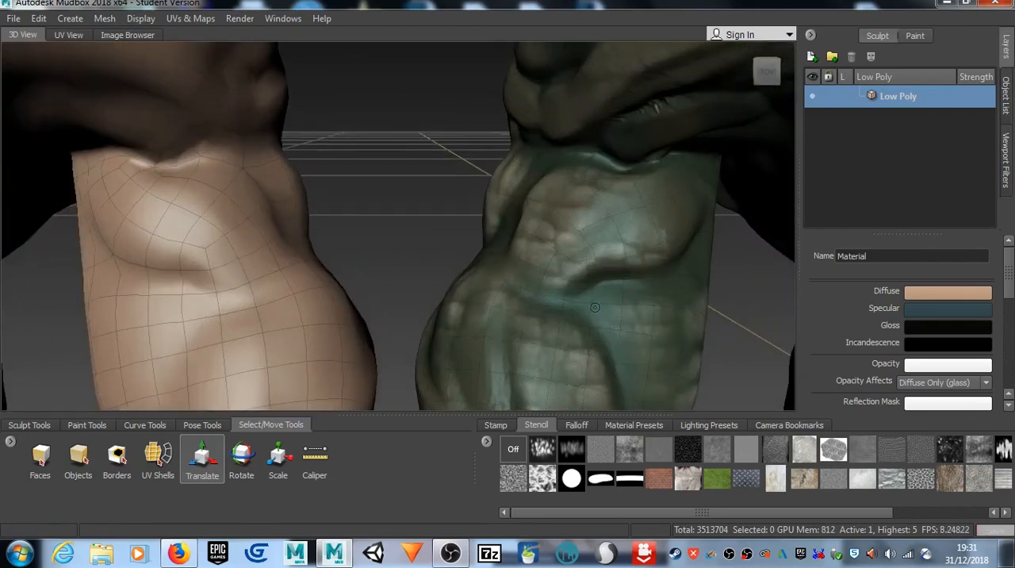
scroll(593, 315, "up", 5)
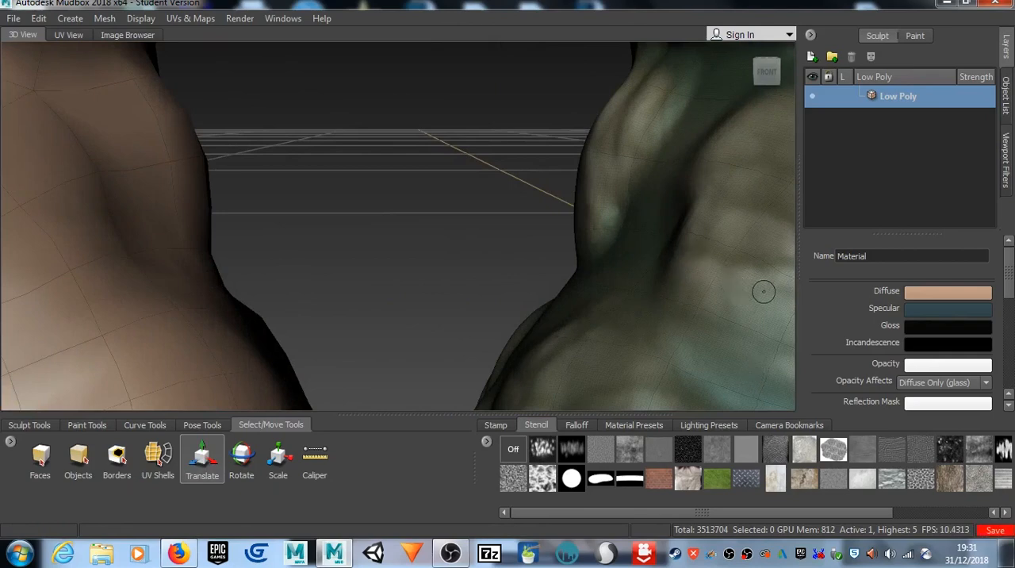
scroll(143, 306, "down", 2)
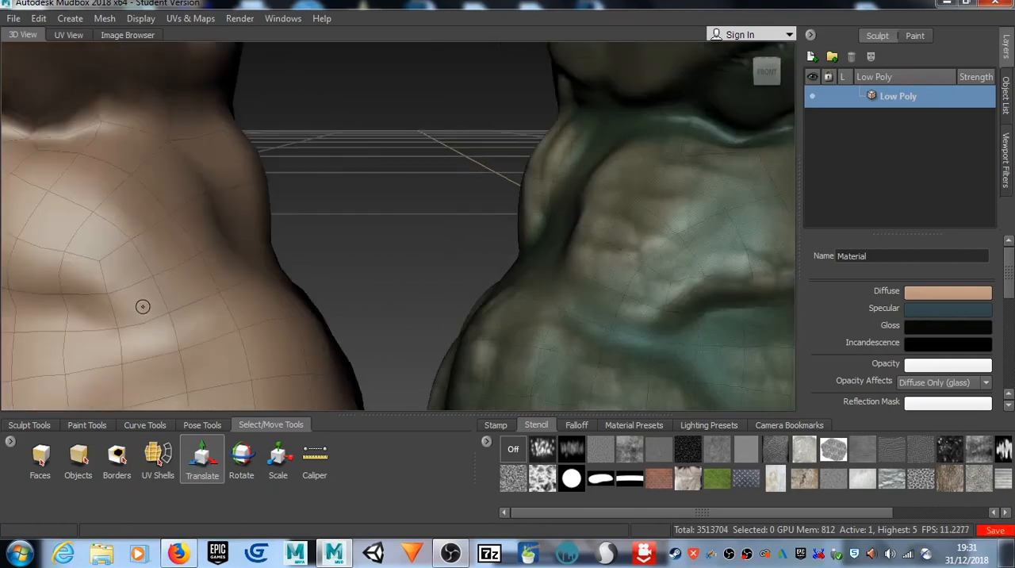
scroll(143, 306, "down", 5)
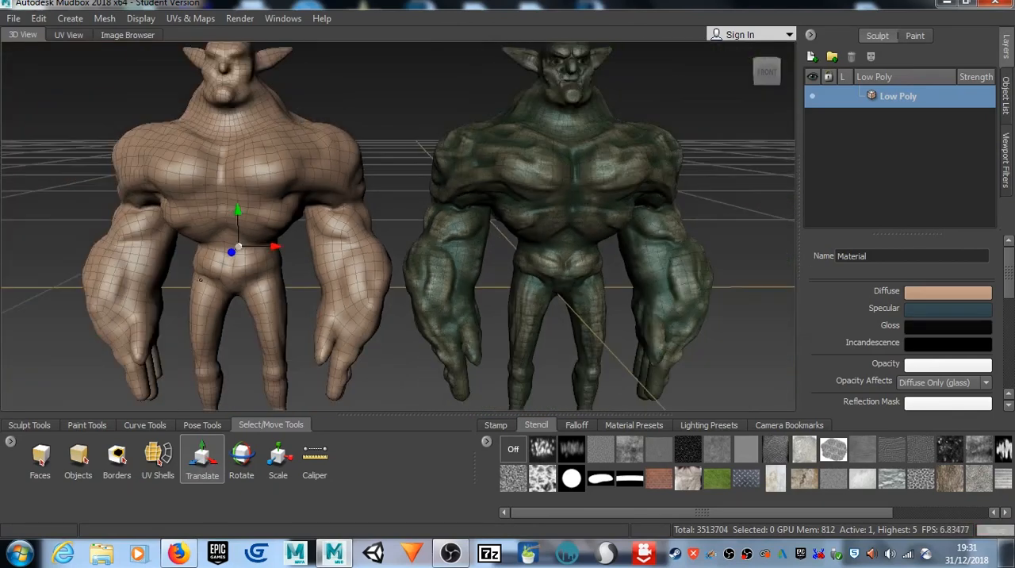
middle_click_drag(201, 279, 251, 281, "alt")
left_click_drag(161, 313, 184, 299, "alt")
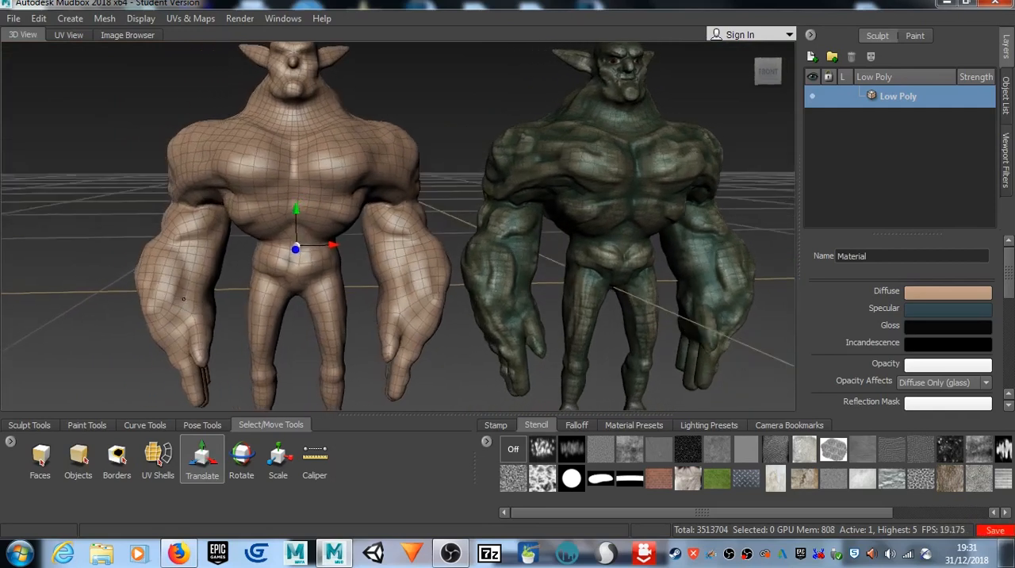
scroll(183, 299, "down", 2)
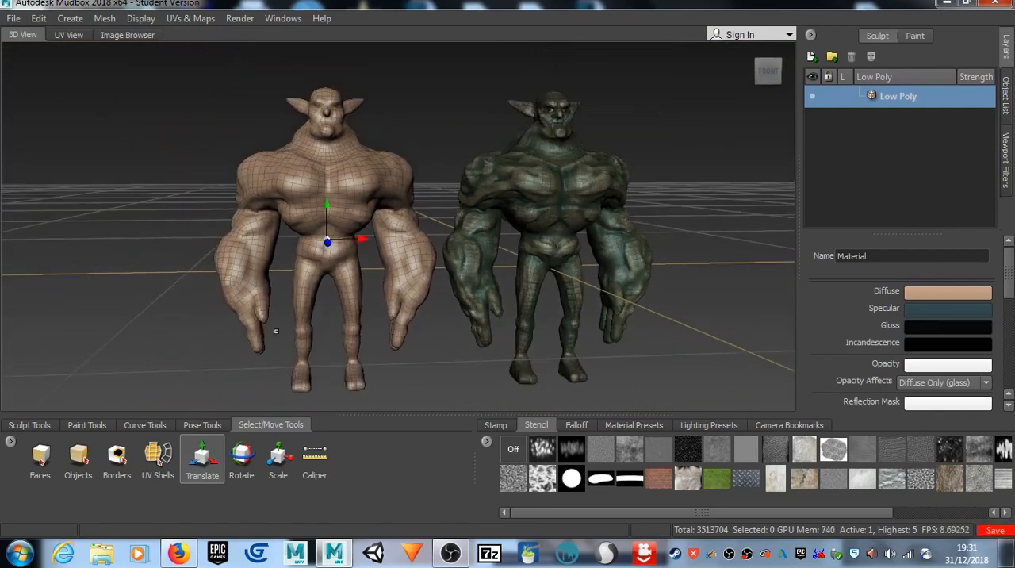
mouse_move(372, 294)
left_mouse_down("alt")
mouse_move(356, 290)
mouse_move(357, 301)
left_mouse_up("alt")
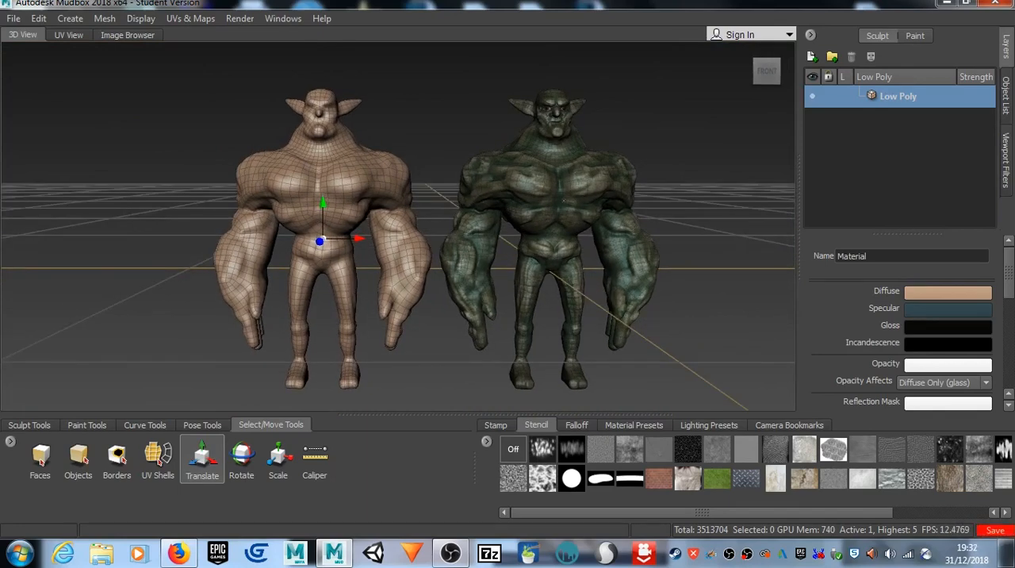
key("w")
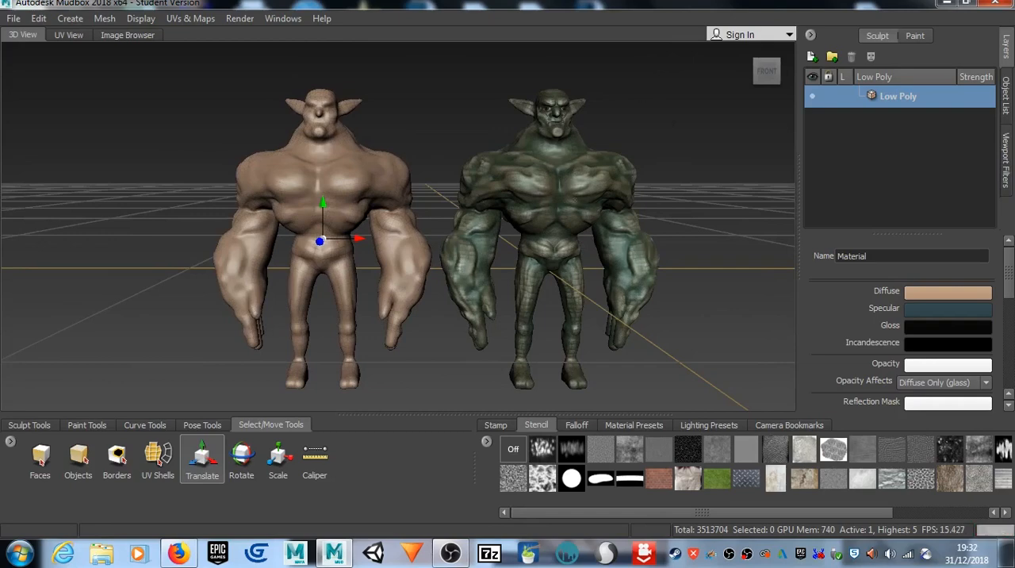
Step: Move the Low Poly goblin sideways along its X axis onto the High Poly goblin so the two bodies overlap
right_click_drag(564, 200, 674, 186, "alt")
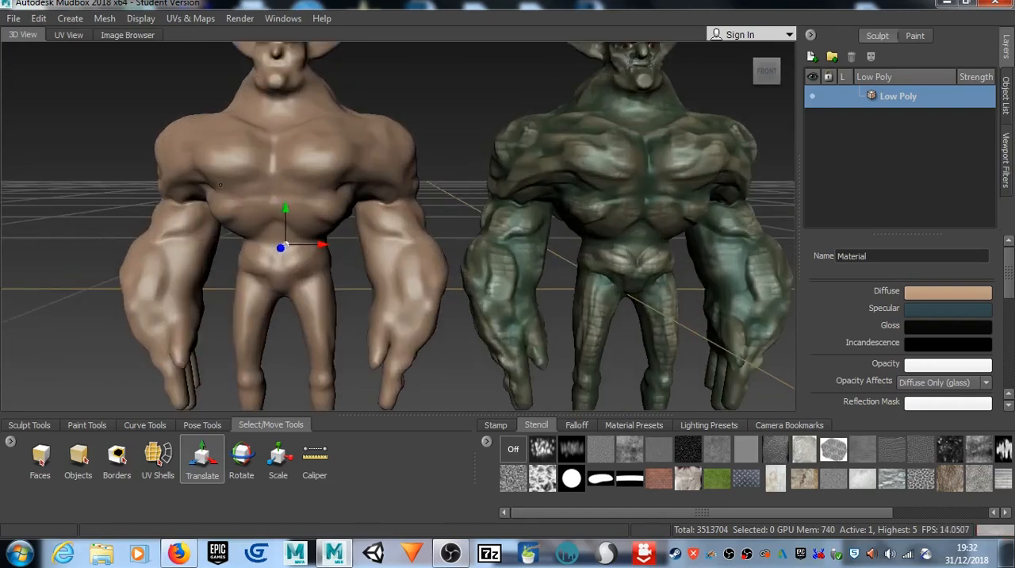
left_click_drag(114, 189, 191, 202, "alt")
left_click_drag(366, 202, 309, 113, "alt")
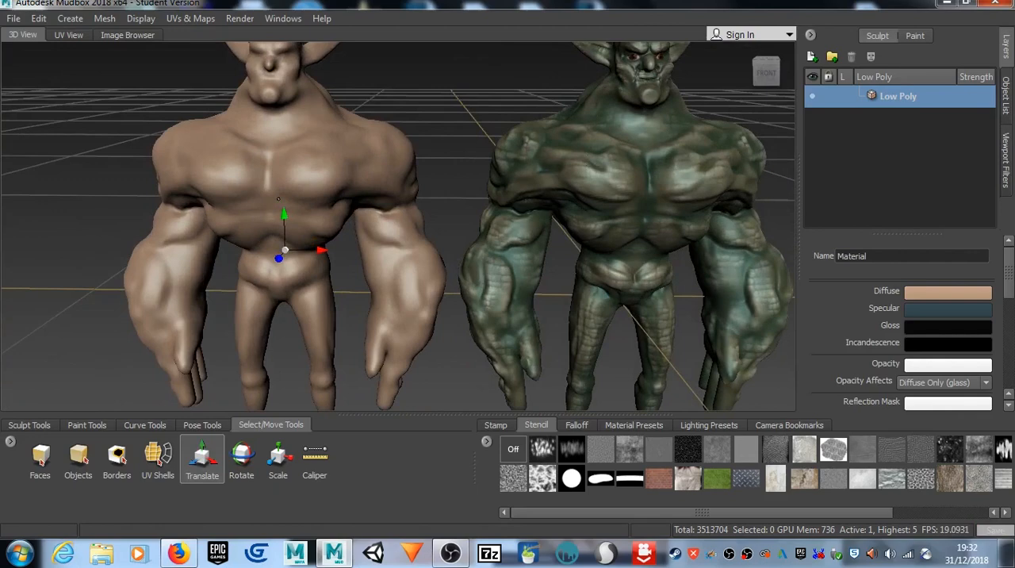
scroll(309, 113, "down", 3)
middle_click_drag(390, 224, 326, 224, "alt")
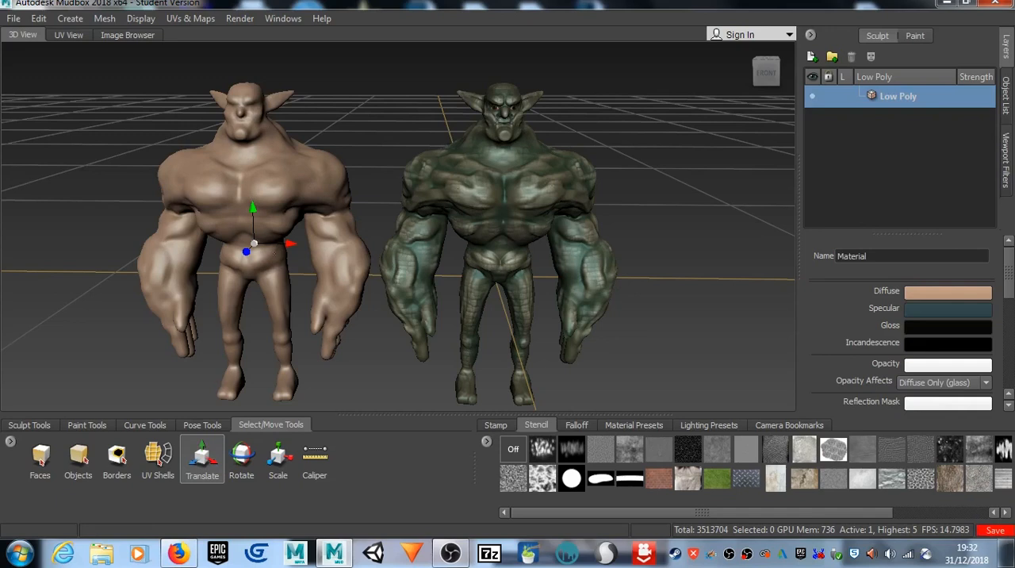
left_click_drag(290, 245, 536, 246)
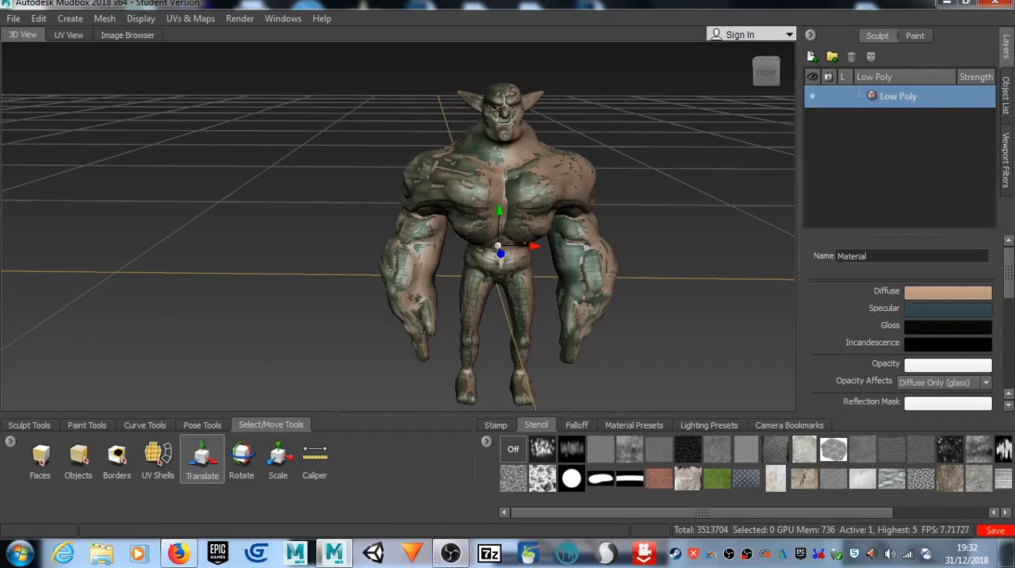
right_click_drag(534, 247, 586, 241, "alt")
middle_click_drag(585, 242, 436, 256, "alt")
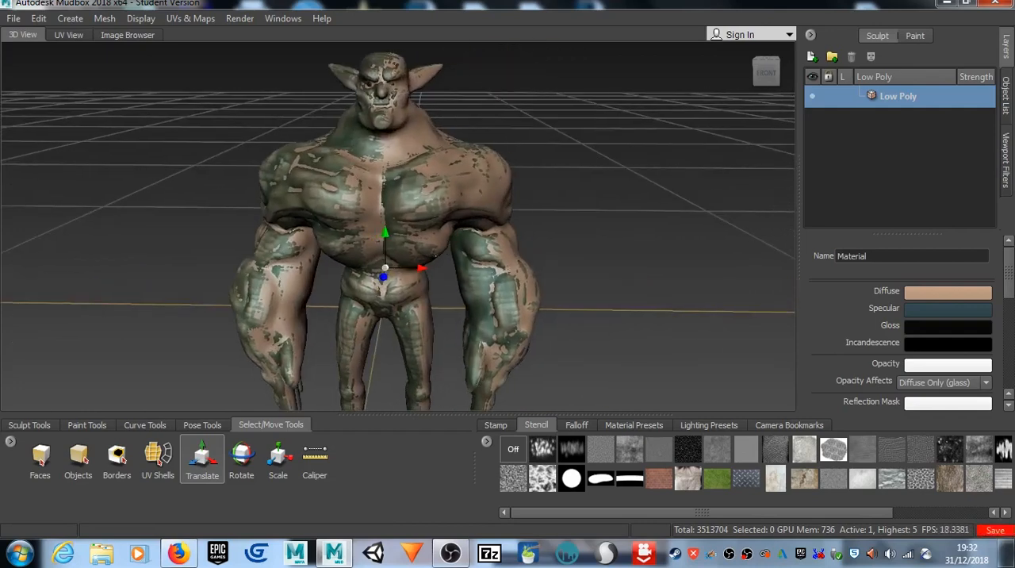
Step: Nudge the Low Poly goblin slightly back and forth along X until it coincides with the High Poly goblin
left_click_drag(424, 269, 420, 268)
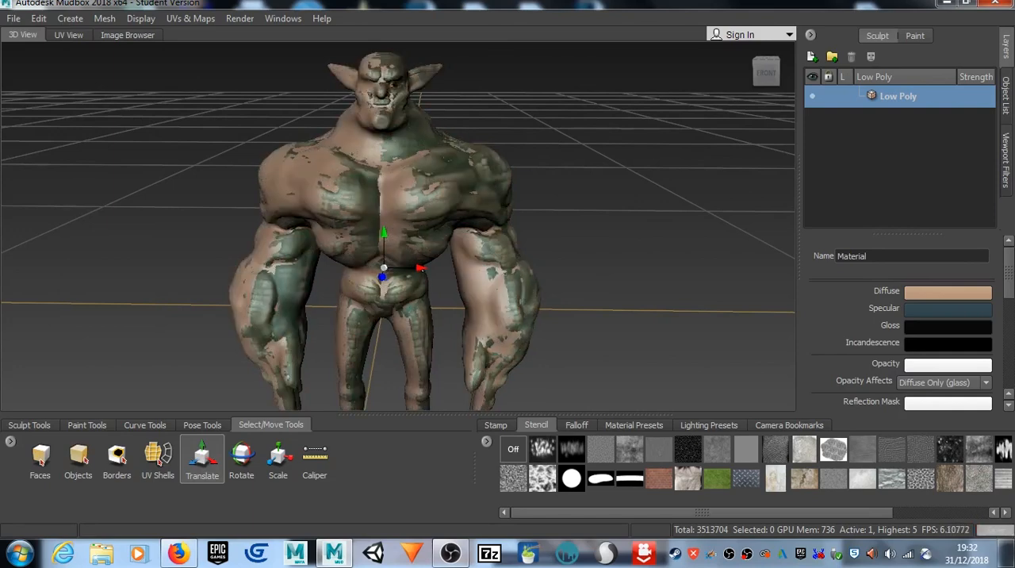
scroll(487, 297, "up", 3)
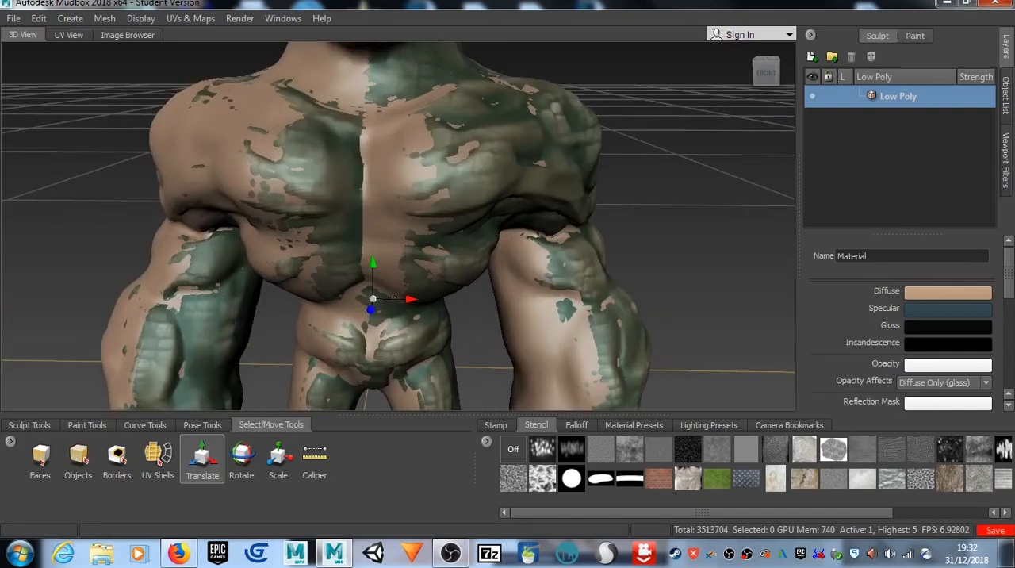
left_click_drag(410, 299, 410, 299)
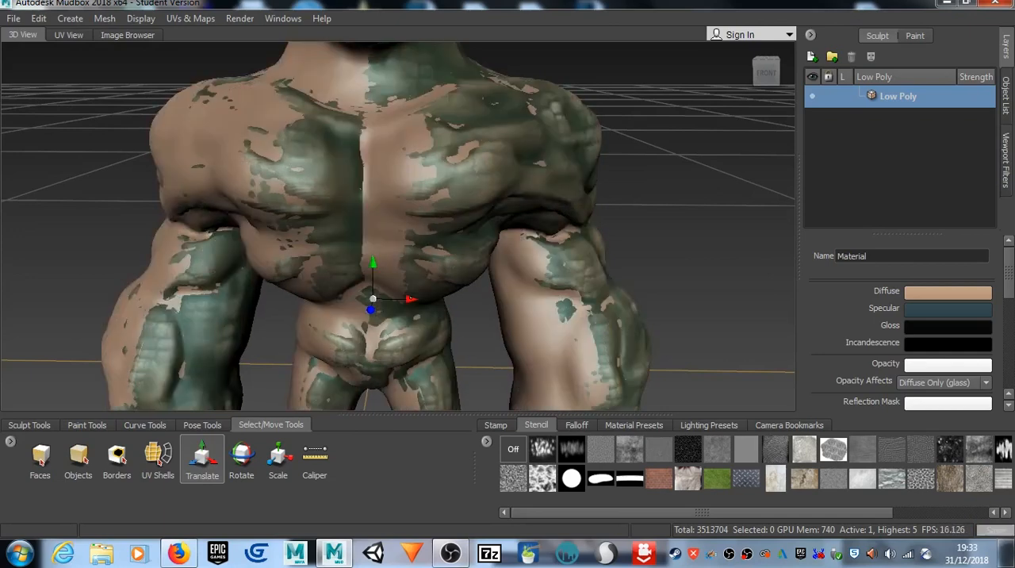
left_click_drag(411, 299, 413, 300)
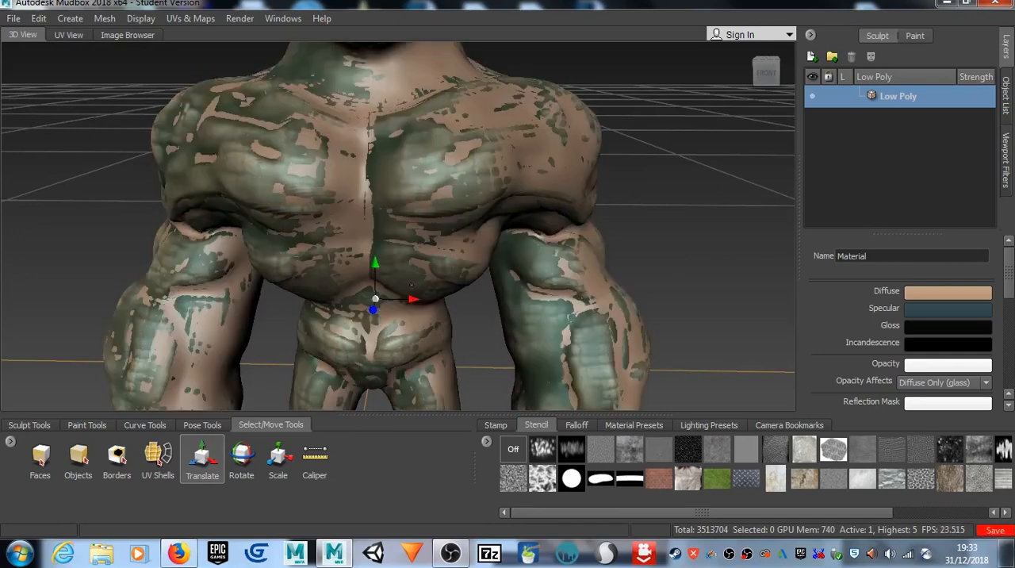
scroll(411, 285, "down", 3)
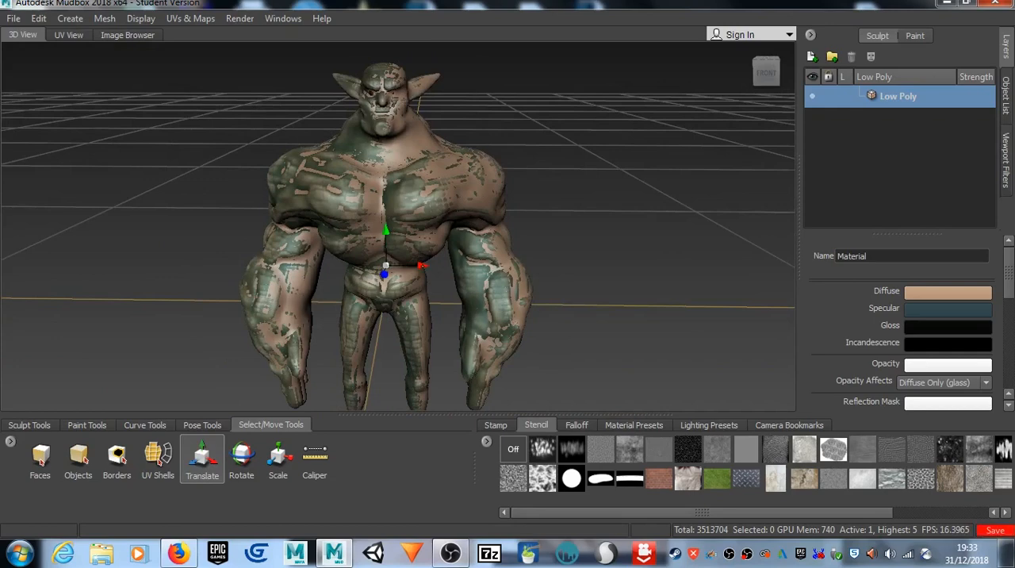
left_click_drag(423, 266, 422, 267)
scroll(421, 266, "up", 5)
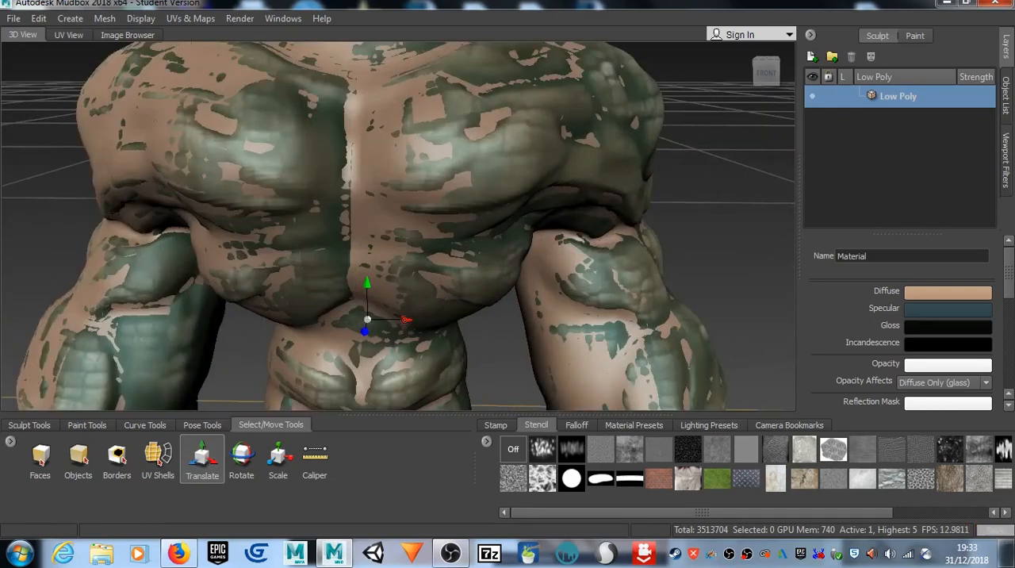
left_click_drag(405, 320, 410, 321)
middle_click_drag(404, 249, 398, 357, "alt")
left_click_drag(405, 341, 377, 290, "alt")
scroll(377, 290, "down", 5)
middle_click_drag(376, 291, 375, 119, "alt")
left_click_drag(374, 119, 438, 239, "alt")
middle_click_drag(438, 239, 429, 306, "alt")
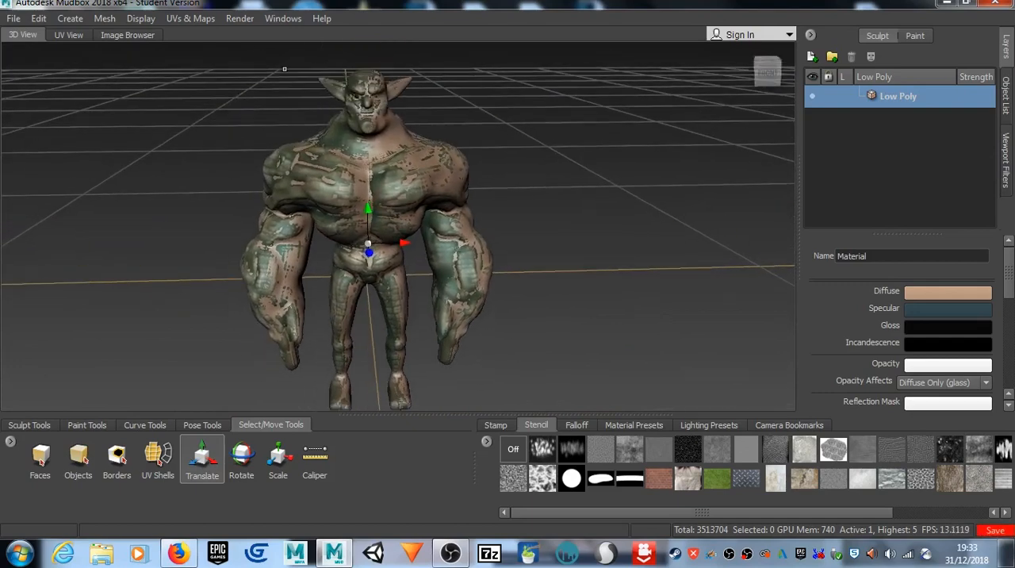
Step: Start a new texture map extraction operation with Transfer Paint Layers and Normal Map as the maps to generate
left_click(196, 20)
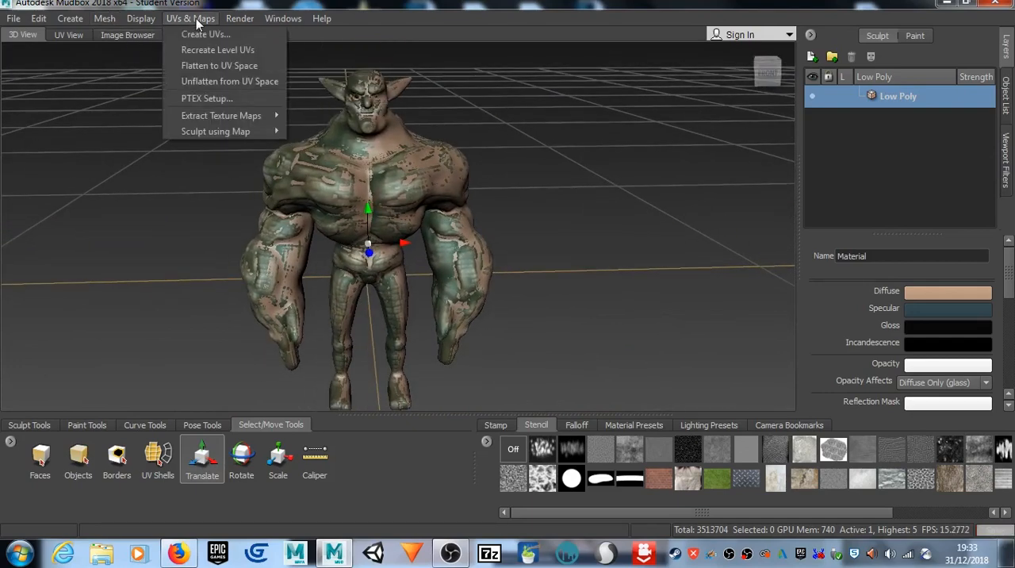
mouse_move(270, 118)
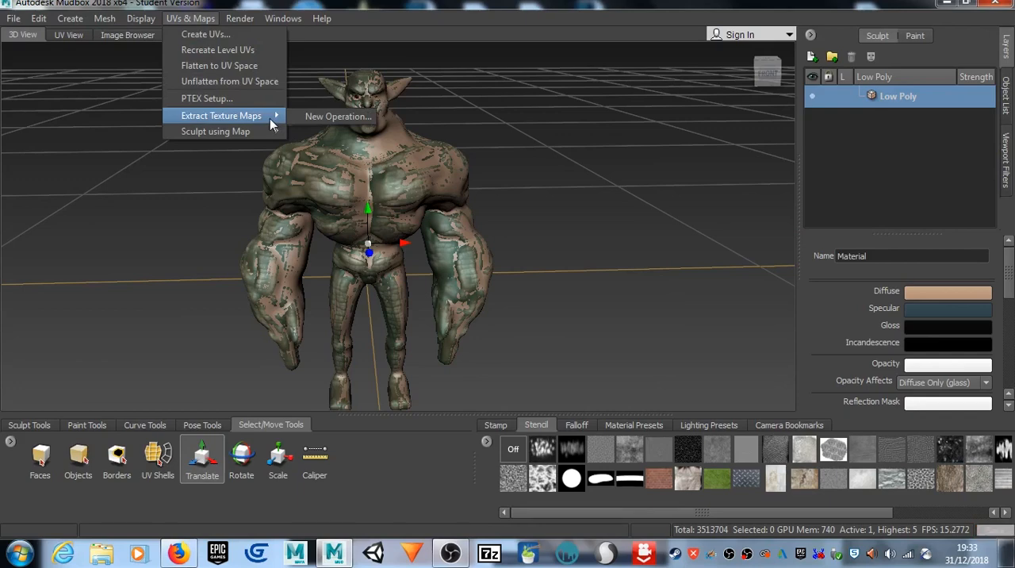
left_click(334, 117)
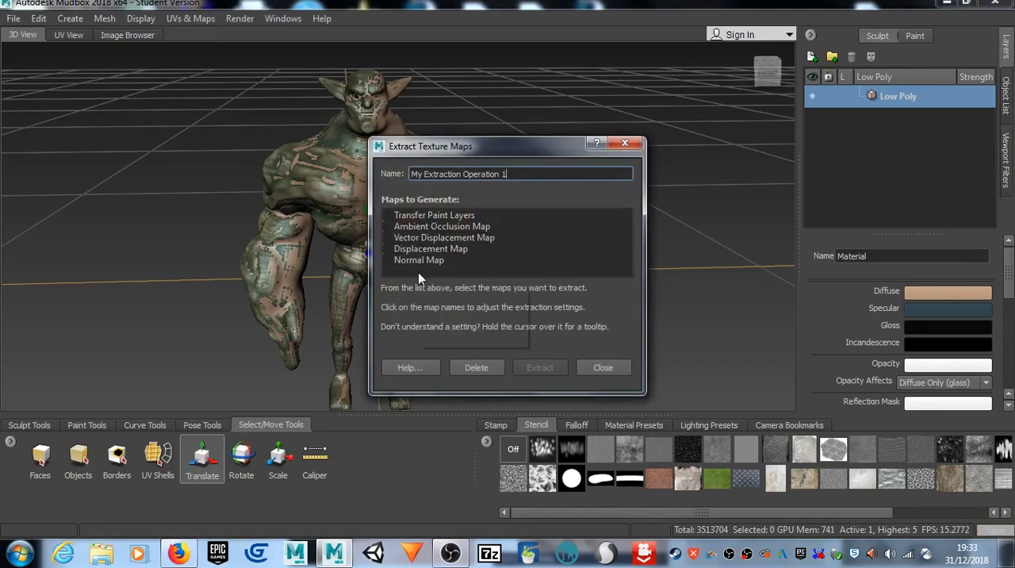
left_click(431, 216)
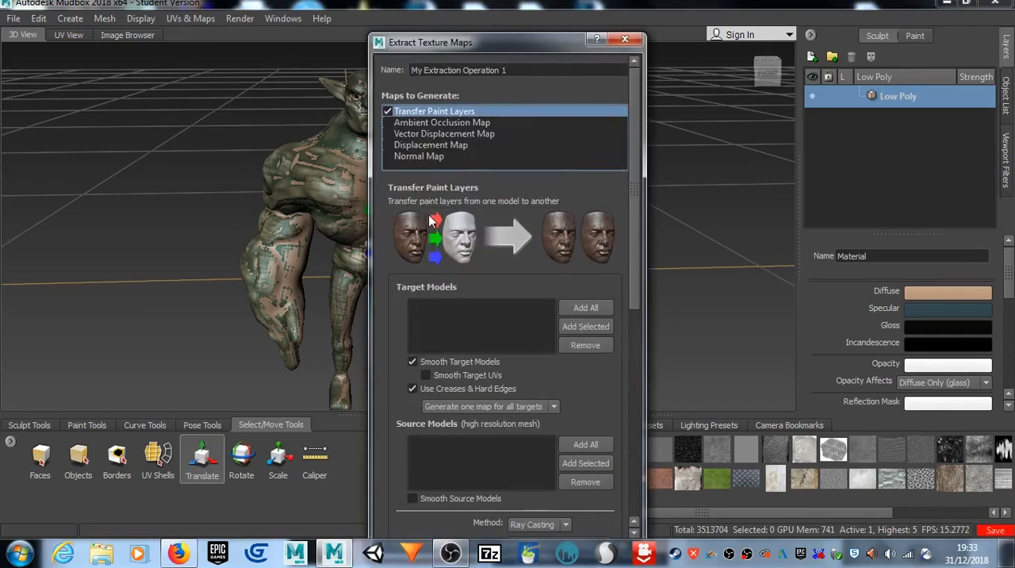
left_click(411, 158)
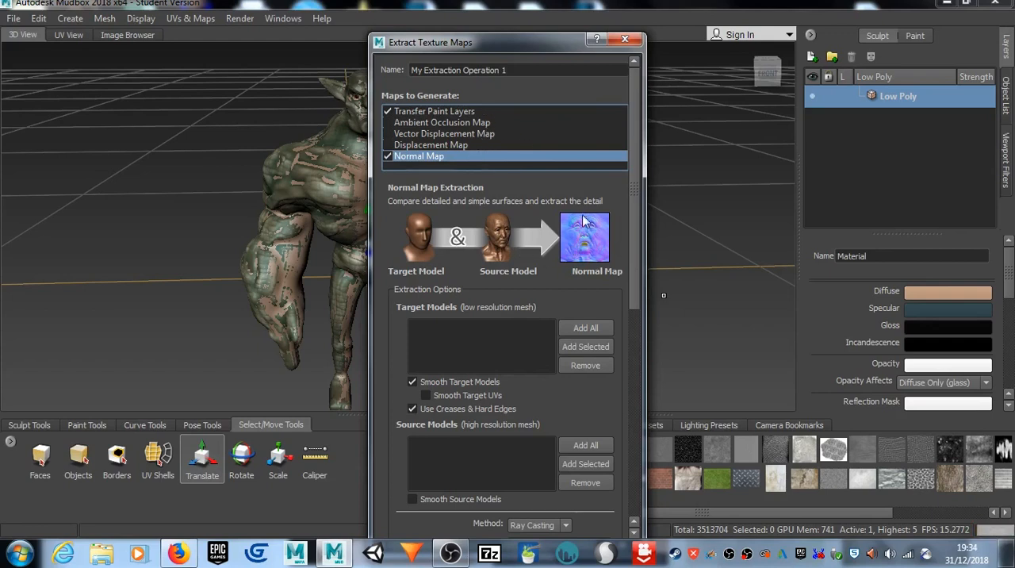
Step: Add all models as normal map targets and remove mesh and High Poly, leaving only Low Poly
left_click(587, 328)
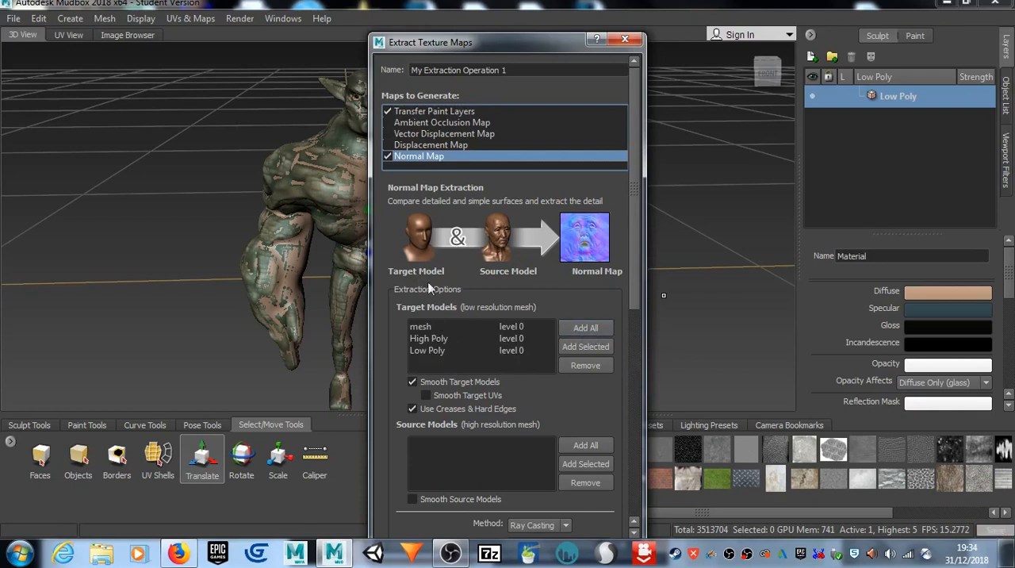
left_click(425, 327)
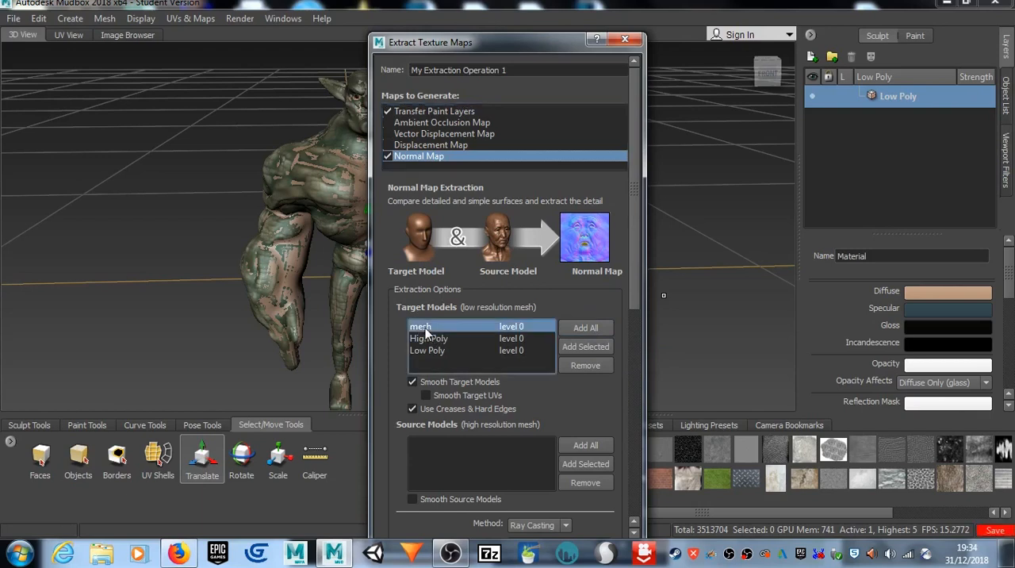
left_click(584, 365)
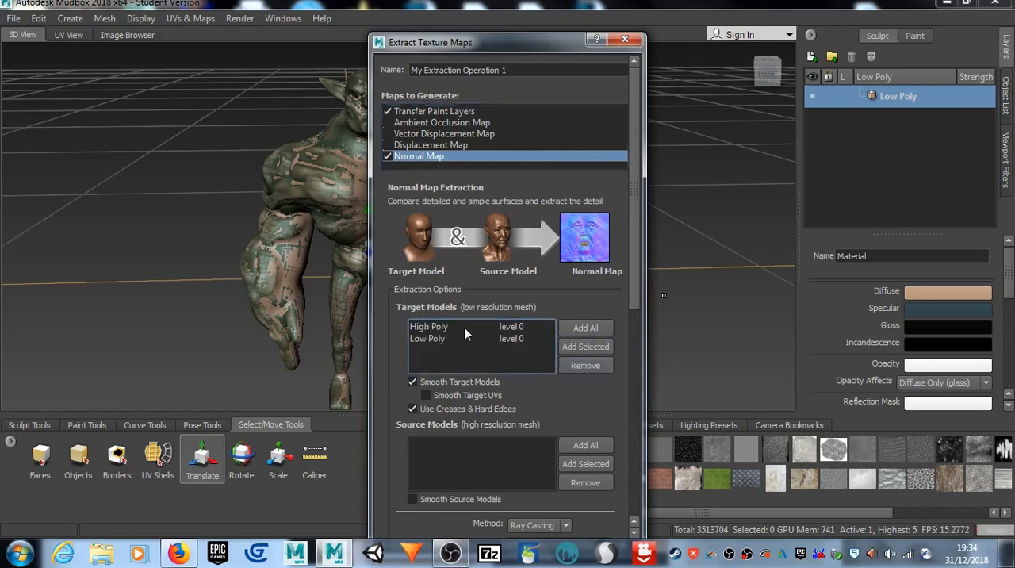
left_click(470, 328)
left_click(602, 366)
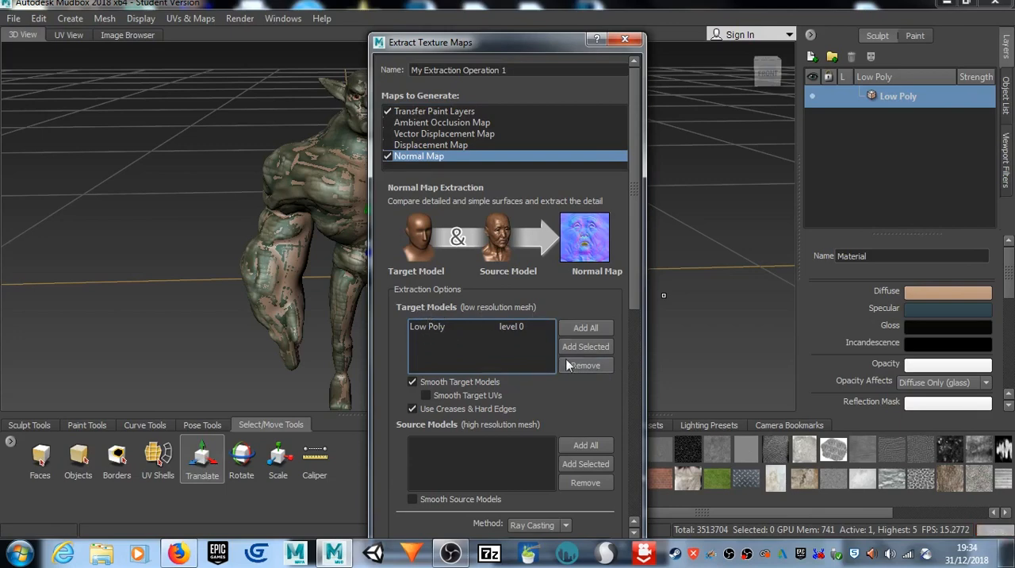
Step: Add all models as normal map sources and remove mesh and Low Poly, leaving only High Poly
scroll(561, 388, "down", 3)
scroll(554, 379, "up", 2)
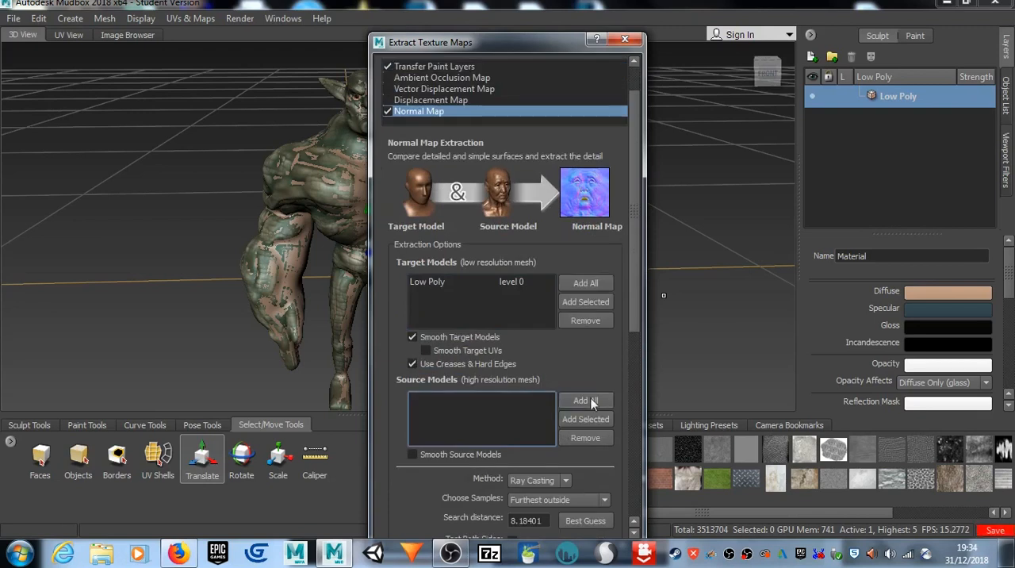
left_click(595, 400)
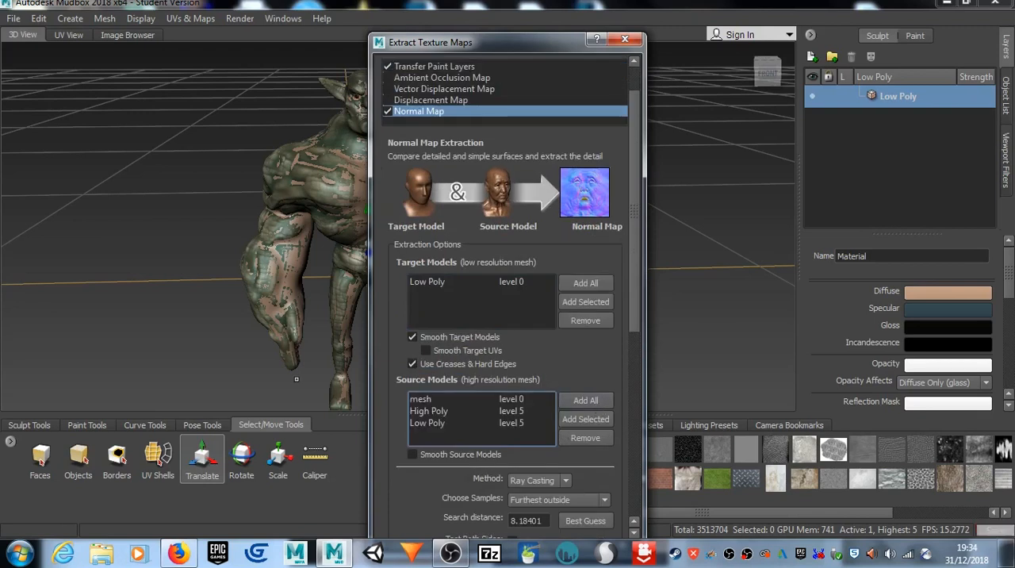
left_click(423, 401)
left_click(575, 437)
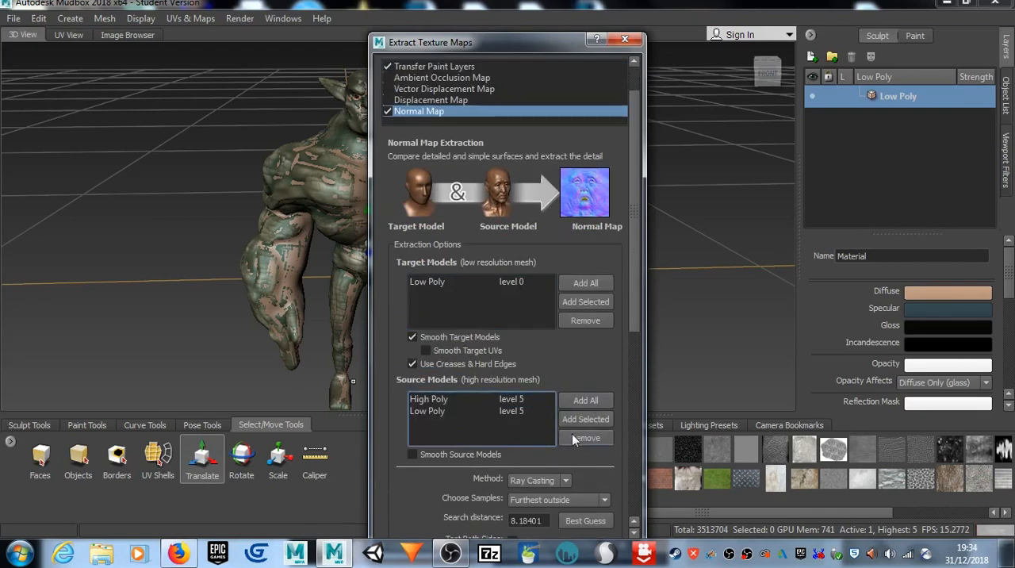
left_click(441, 419)
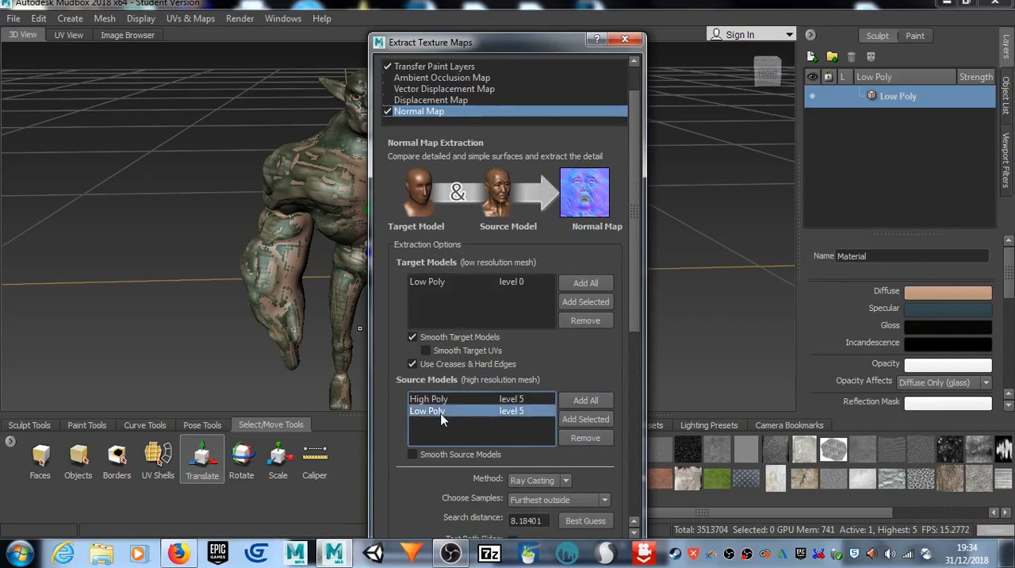
left_click(600, 438)
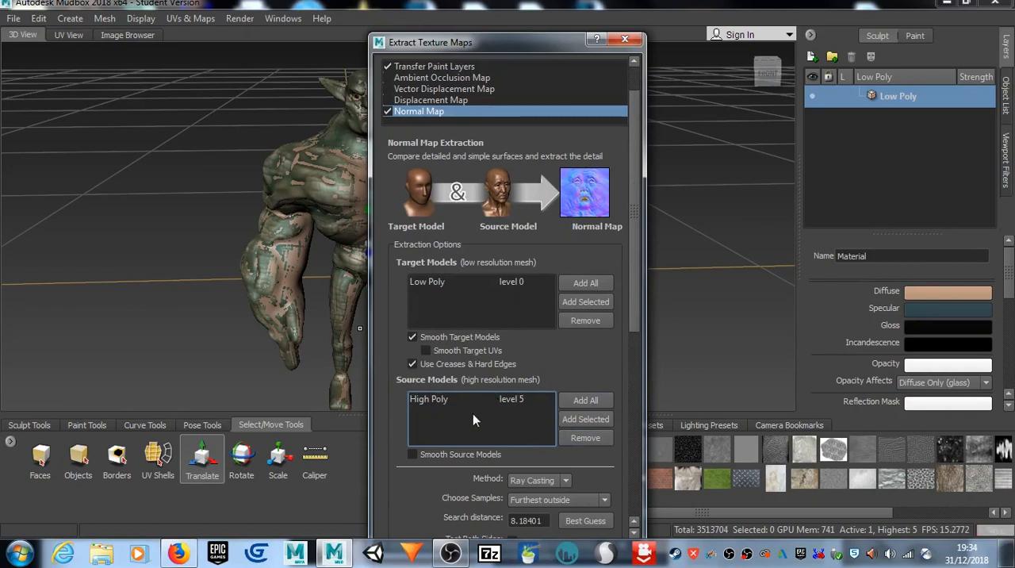
Step: Set the normal map's image size to 2048x2048 and its antialiasing to 4X
left_click_drag(633, 225, 643, 317)
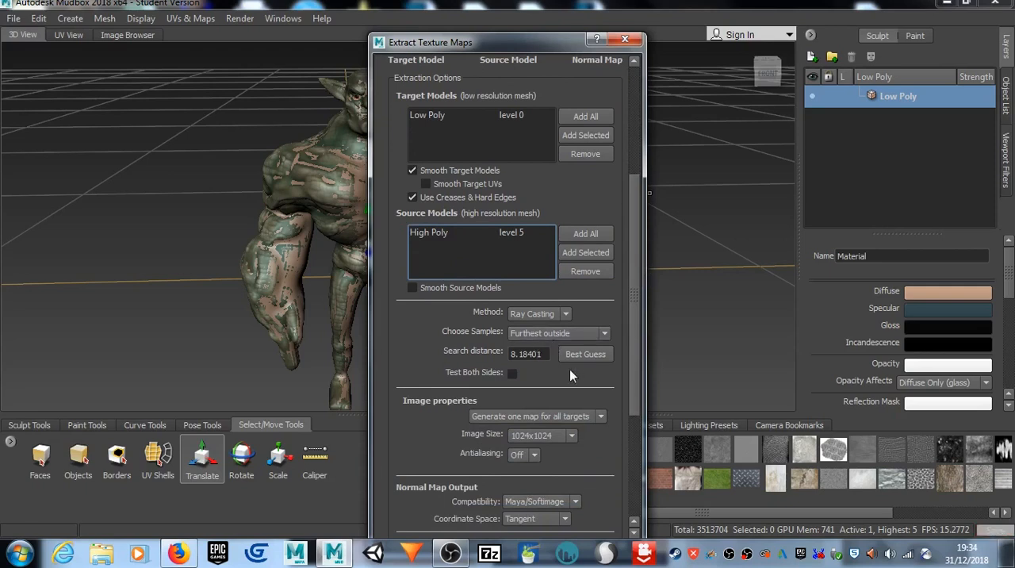
left_click(572, 434)
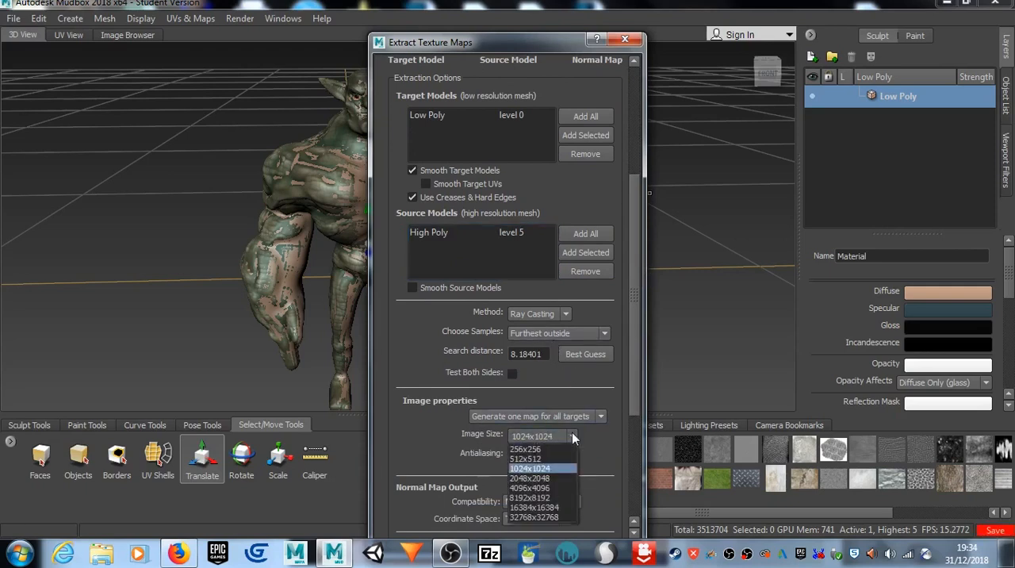
left_click(551, 477)
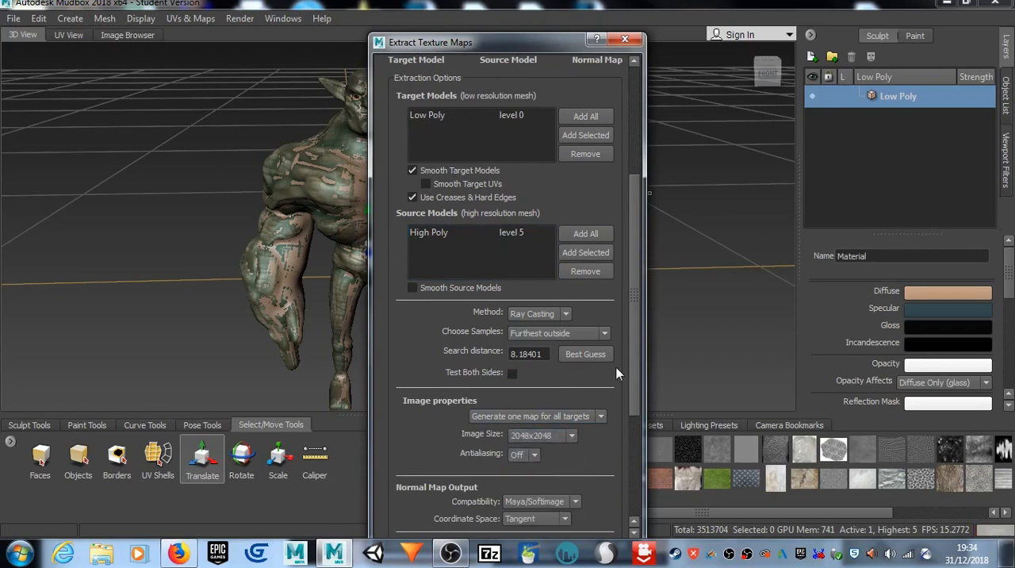
scroll(636, 369, "down", 3)
left_click(537, 383)
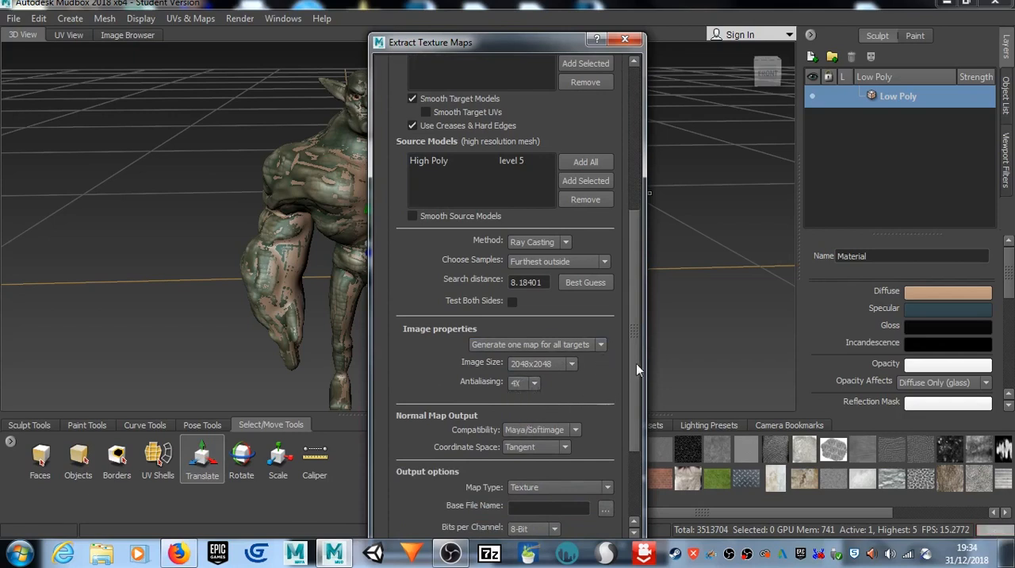
Step: Choose Maya/Softimage as the normal map output's compatibility
scroll(637, 369, "down", 3)
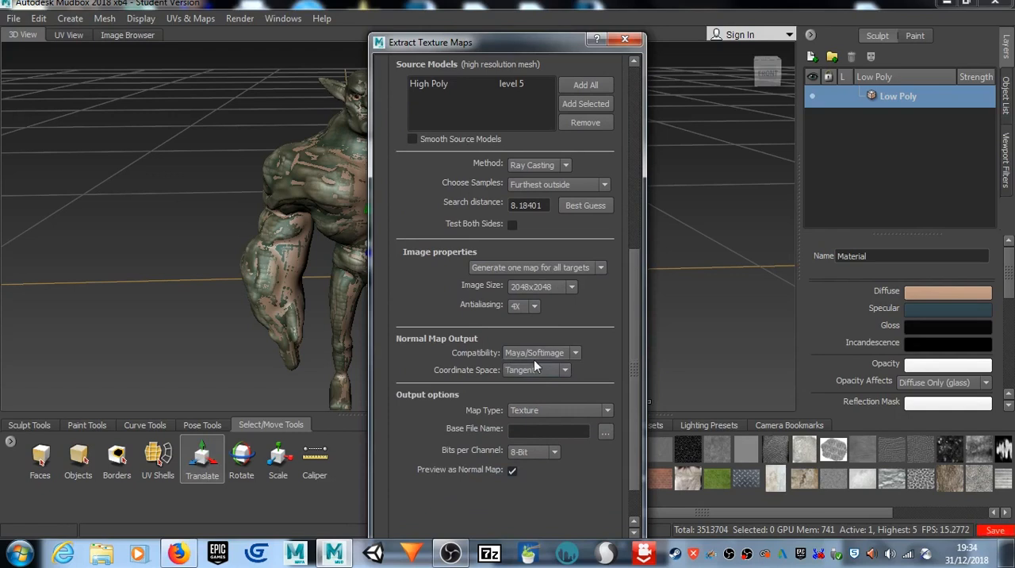
left_click(575, 355)
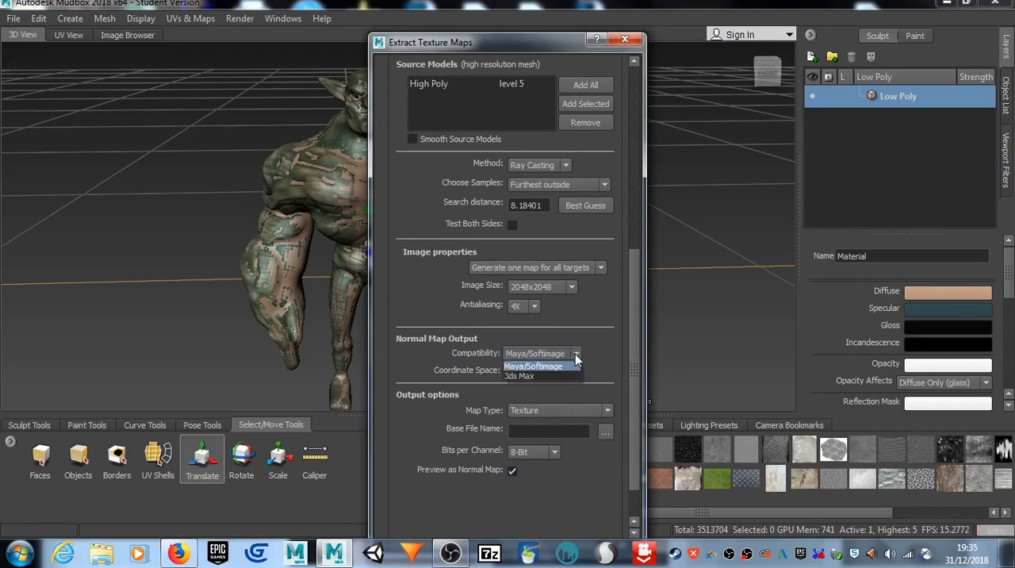
left_click(571, 365)
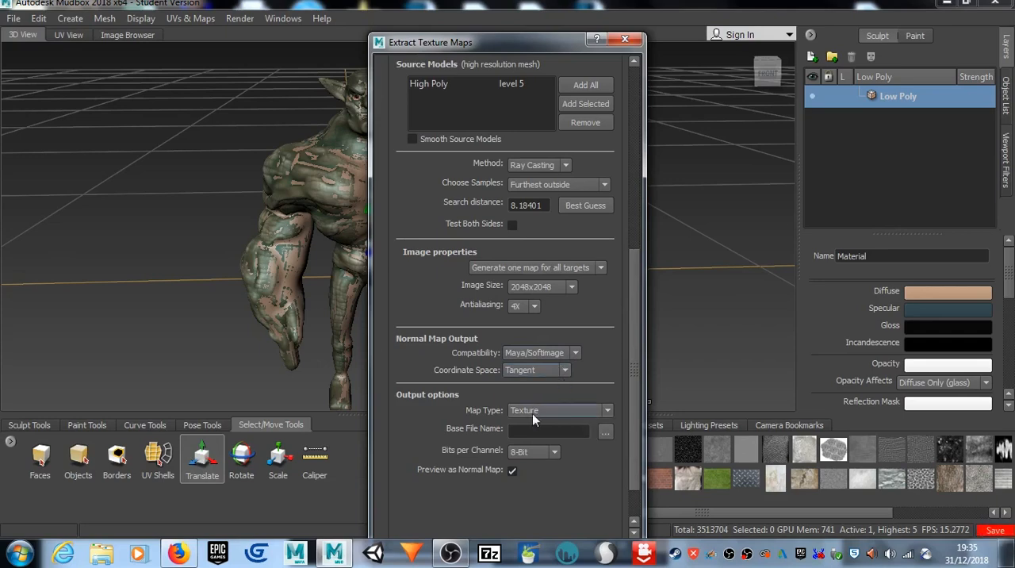
Step: Browse for the normal map's base file and create a folder named Goblin Warrior on the Desktop
left_click(604, 431)
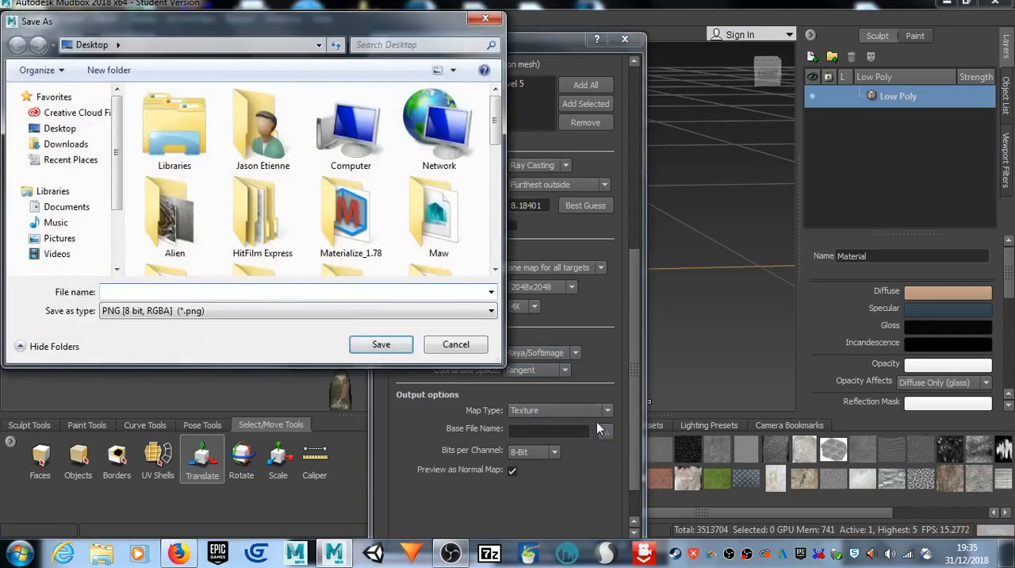
left_click(67, 132)
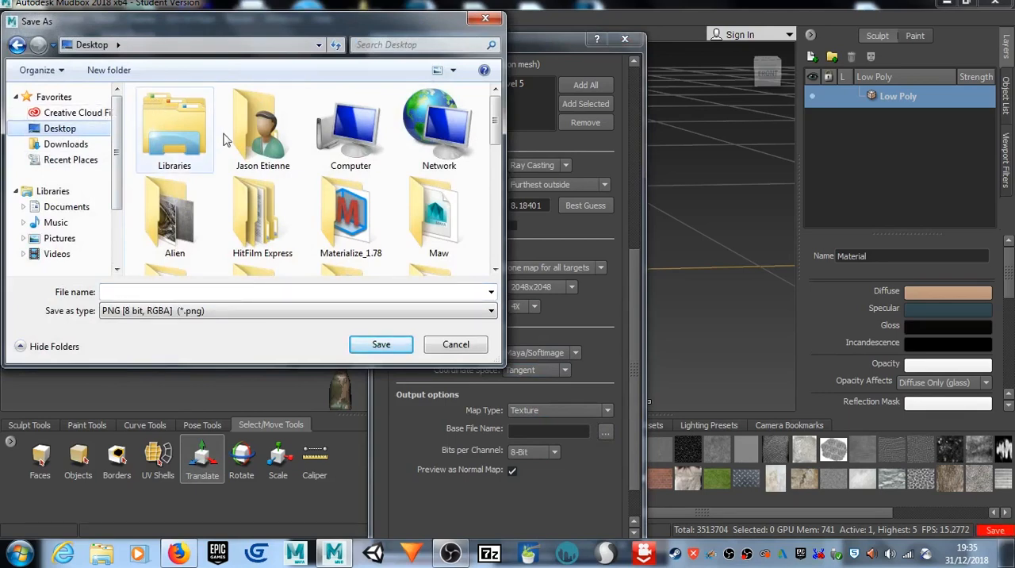
left_click(107, 70)
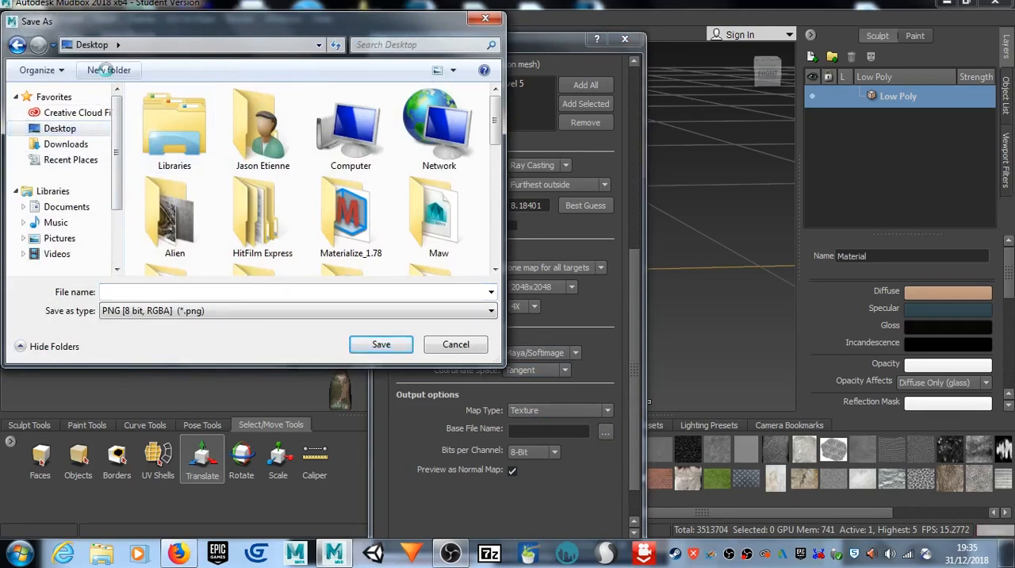
type("Goblin Warr")
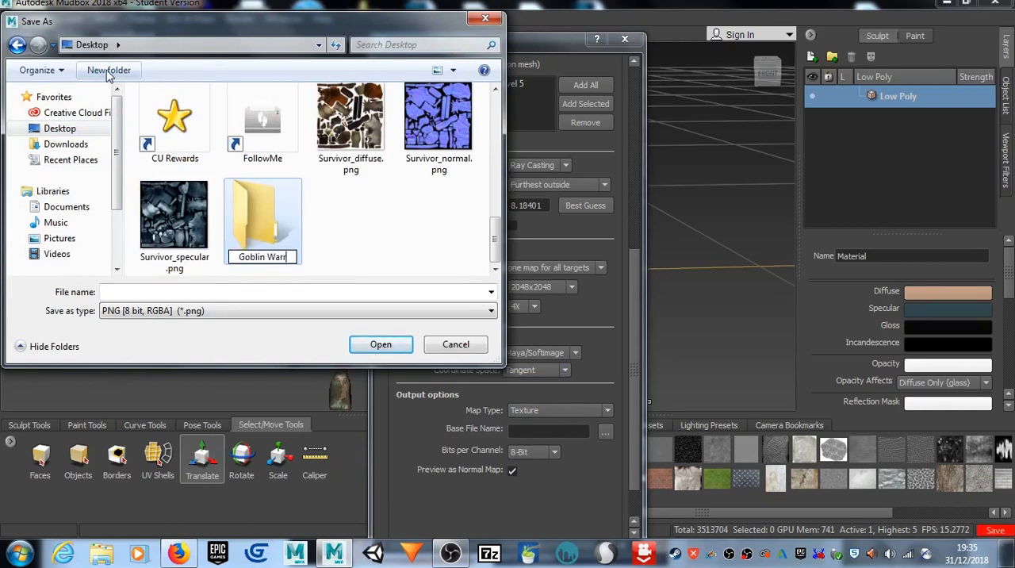
type("ior")
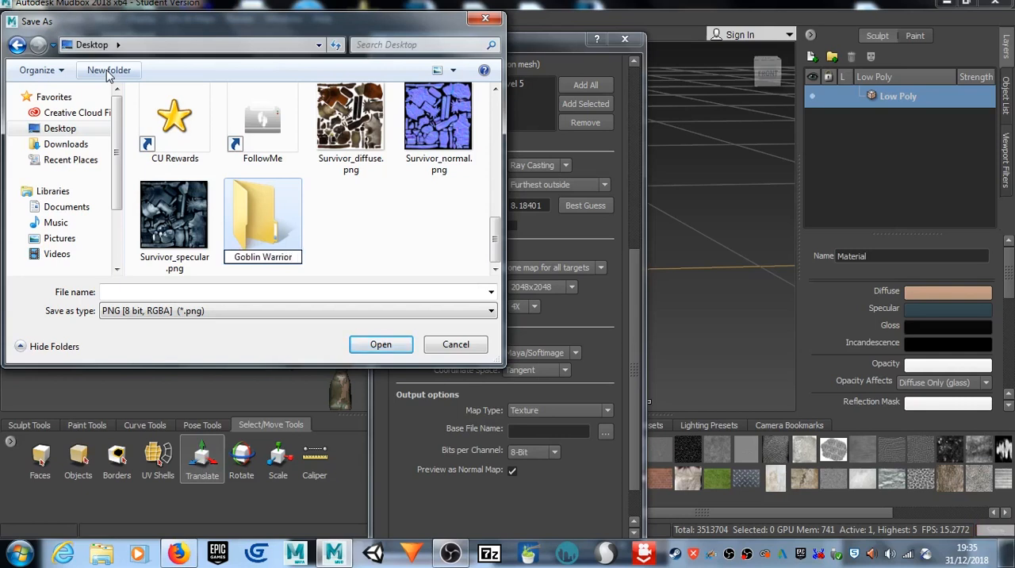
key("Return")
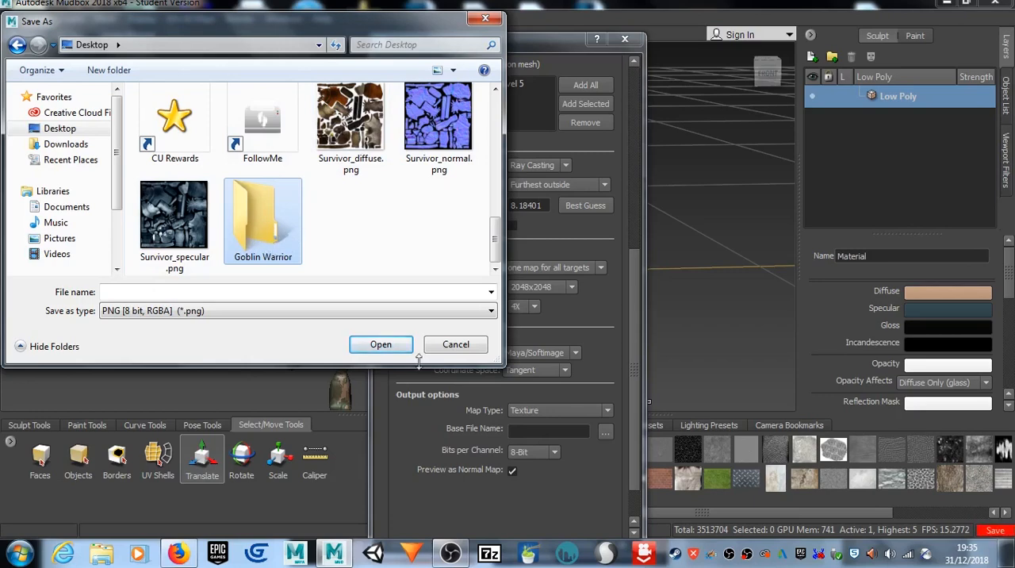
Step: Set the base file to GW in the Goblin Warrior folder, using the Targa [8 bit, RGBA] format
left_click(369, 311)
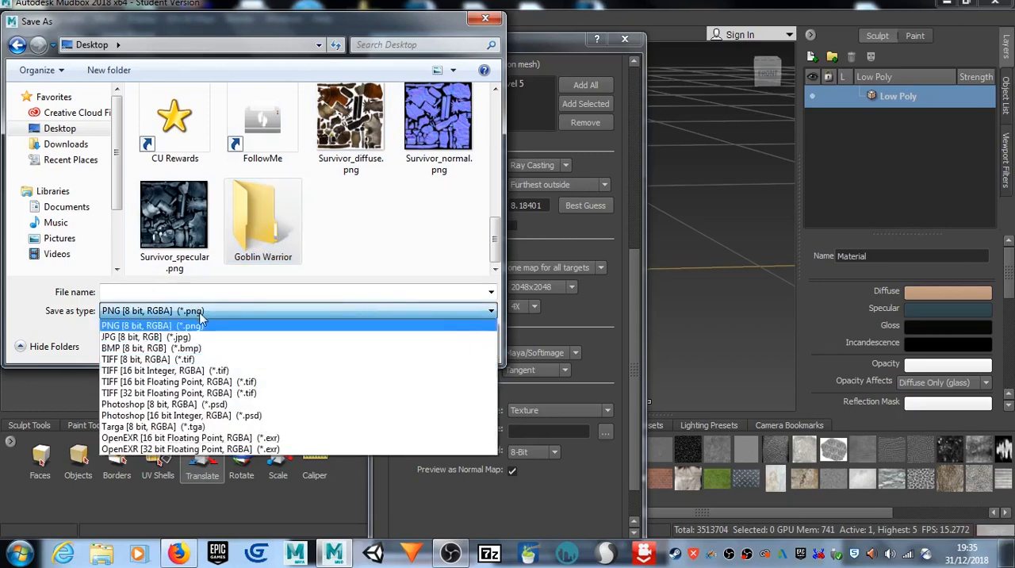
left_click(216, 426)
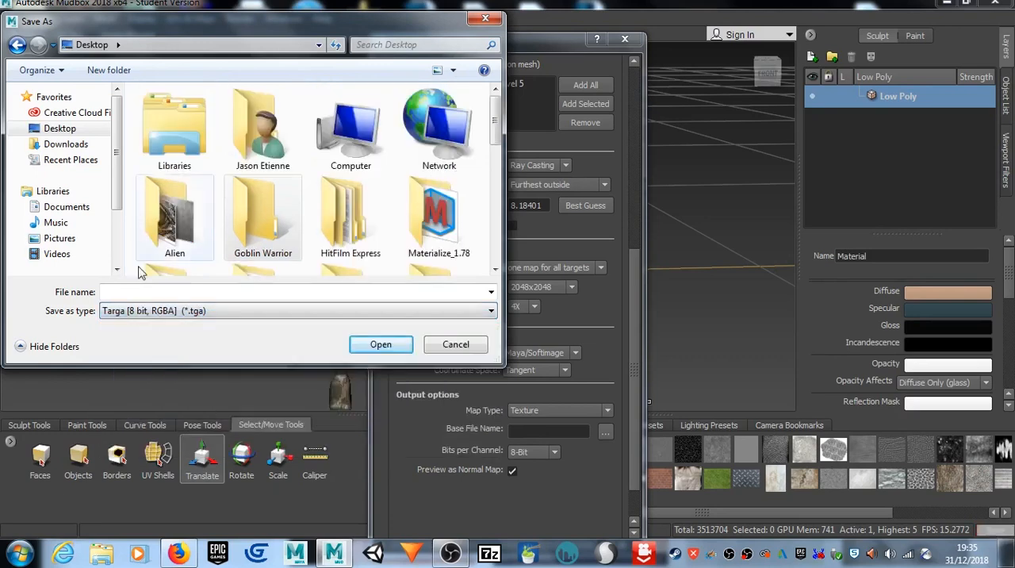
left_click_drag(495, 128, 497, 156)
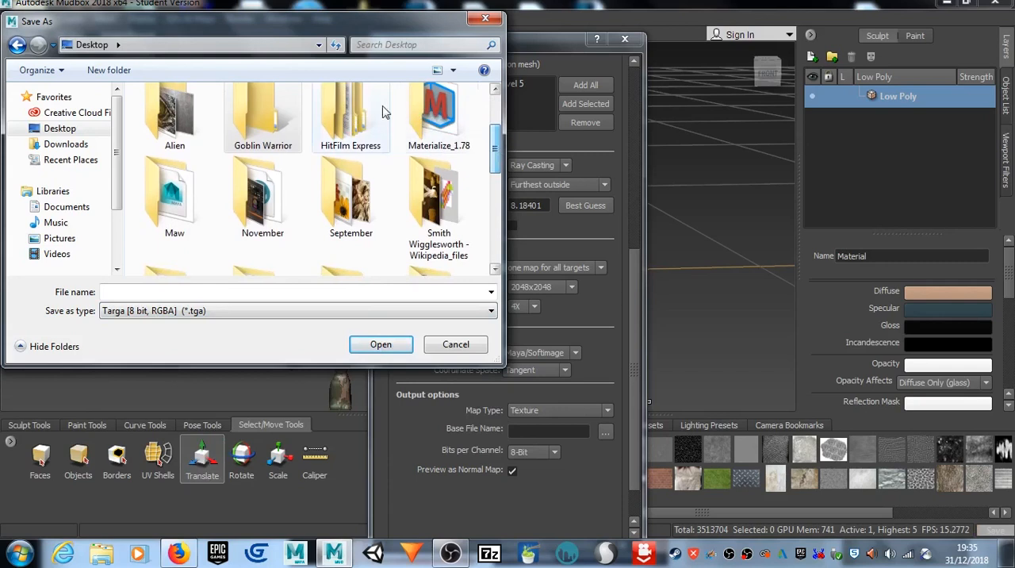
left_click(272, 124)
left_click(381, 345)
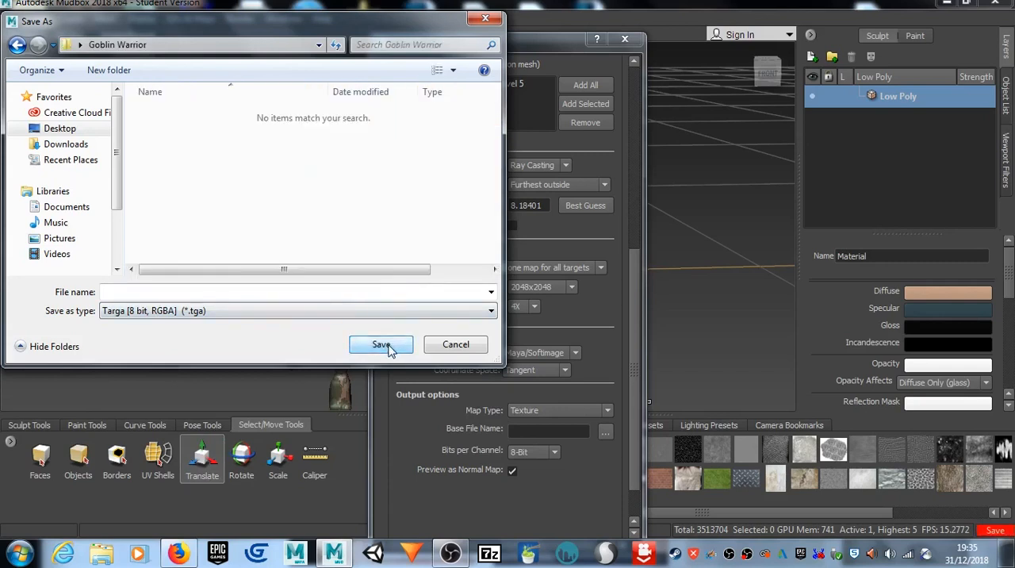
left_click(251, 293)
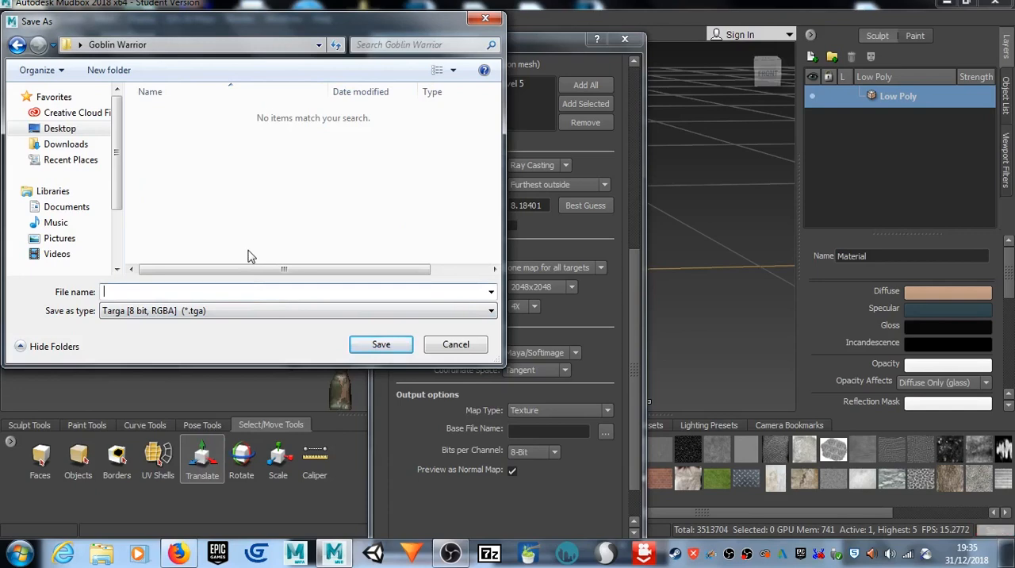
type("GW")
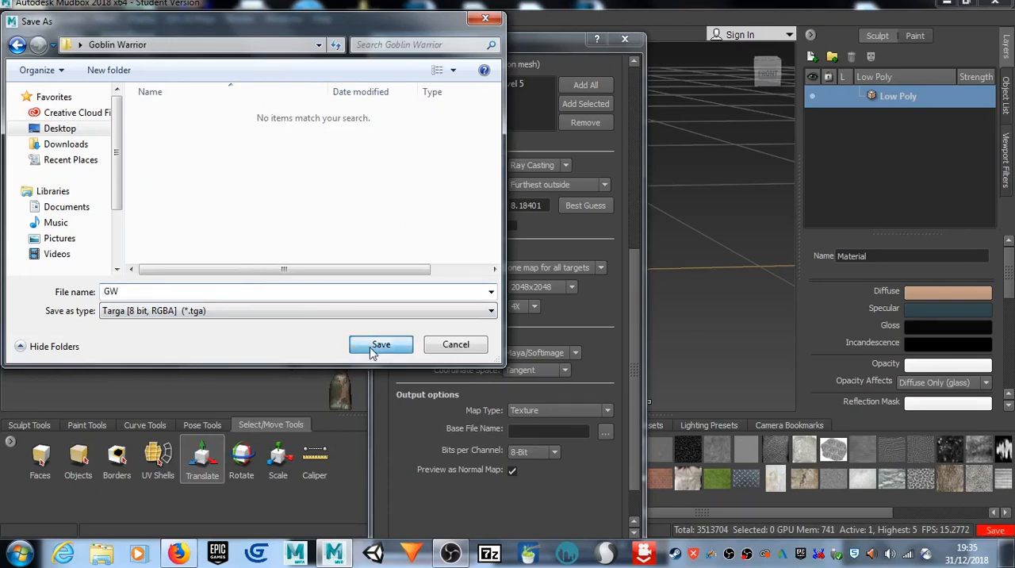
left_click(374, 344)
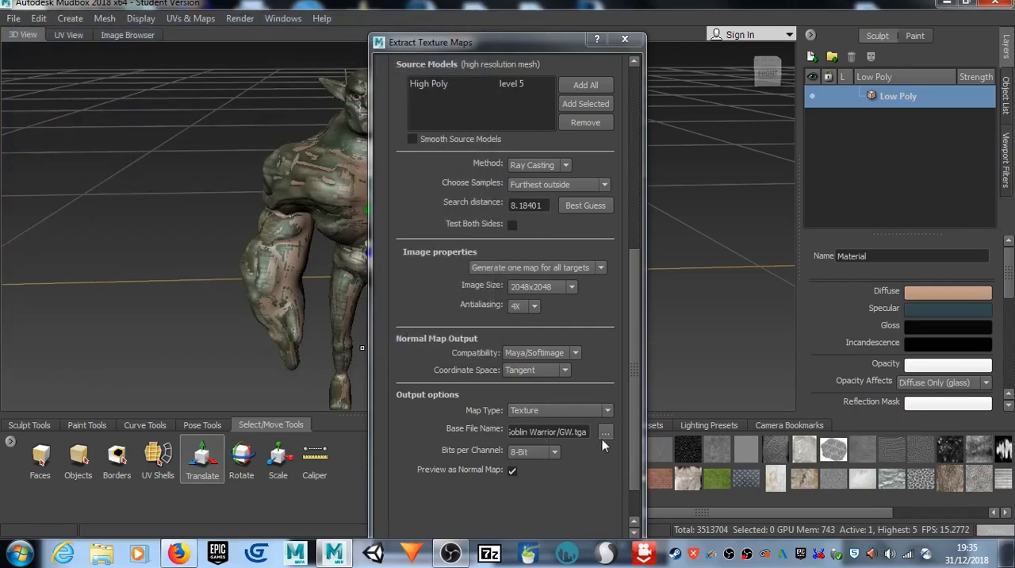
Step: Extract the normal map and transferred paint layers, then dismiss the finished notice and the extraction results
left_click_drag(635, 250, 637, 279)
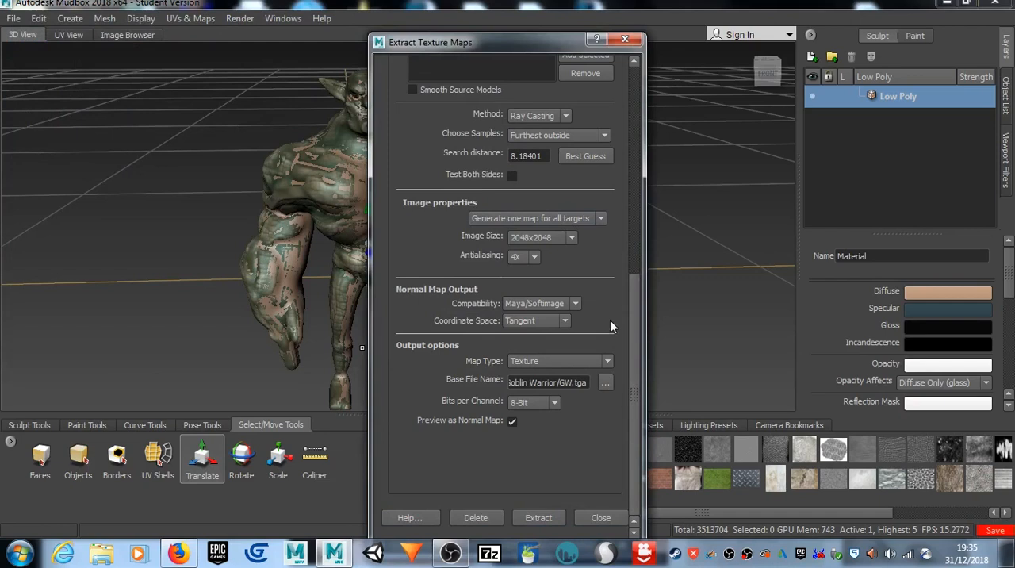
left_click(555, 516)
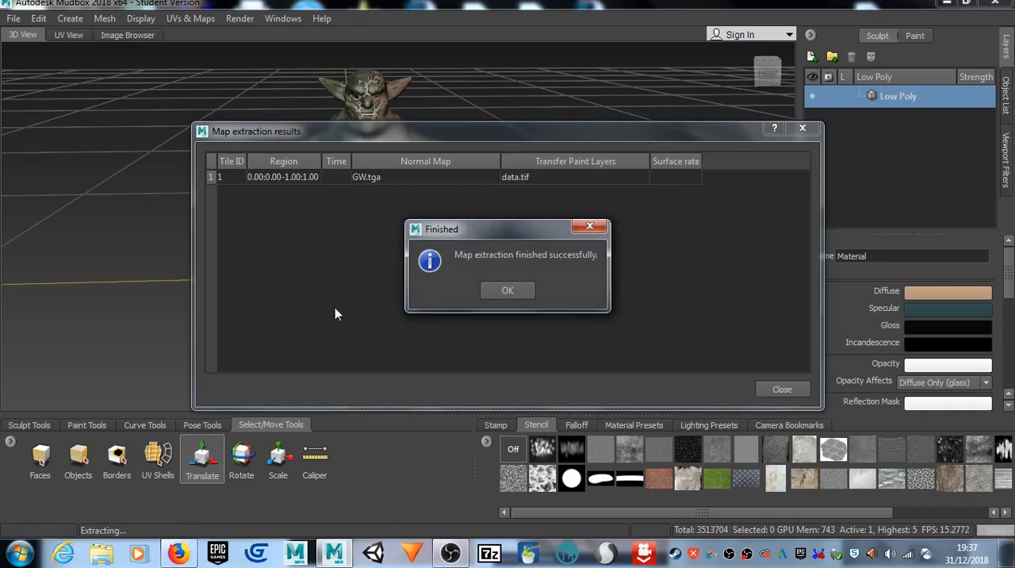
left_click(496, 285)
left_click(502, 291)
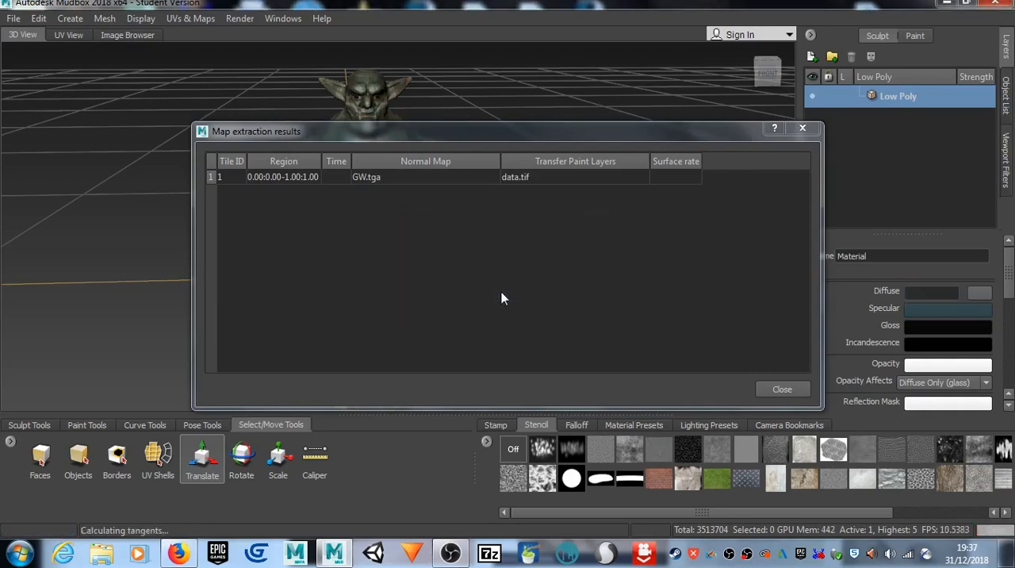
left_click(784, 389)
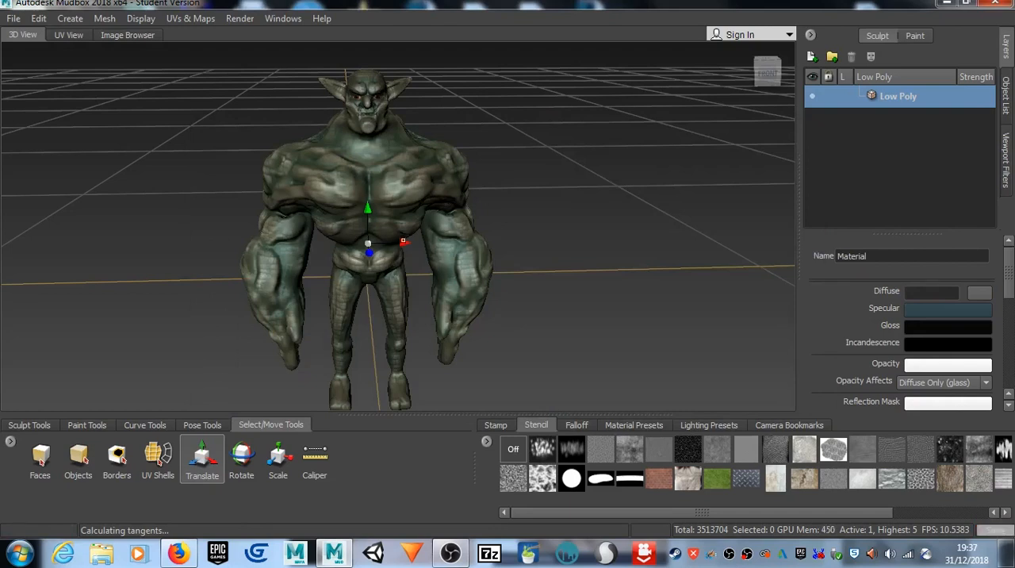
Step: Move the Low Poly goblin sideways off the High Poly one and make High Poly the active model
left_click_drag(403, 242, 157, 260)
left_click(404, 204)
middle_click_drag(118, 182, 336, 193, "alt")
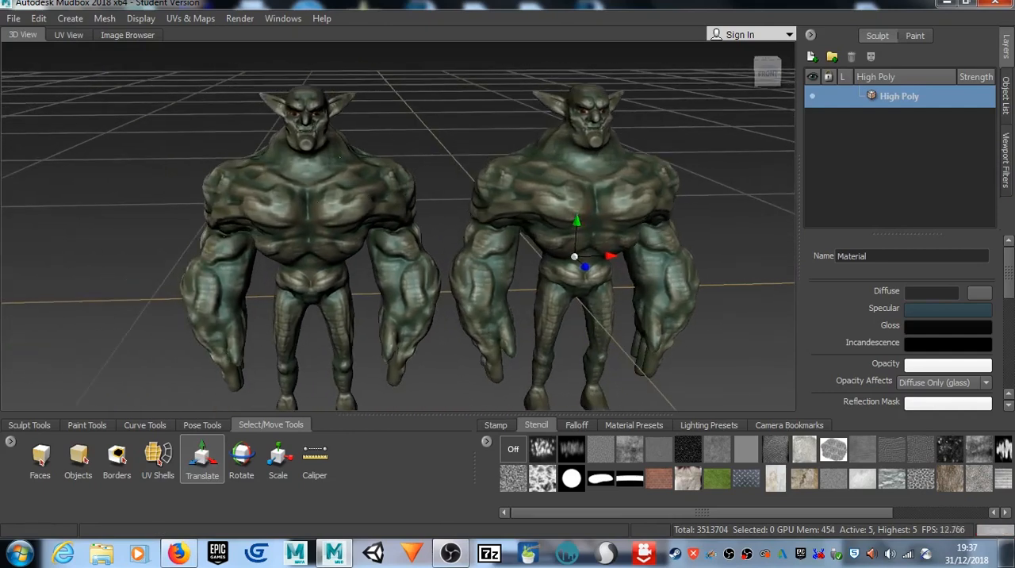
Step: Compare the baked detail and wireframe of the Low Poly goblin with the High Poly one, up close and at full size
right_click_drag(336, 194, 364, 172, "alt")
left_click_drag(363, 172, 229, 171, "alt")
scroll(436, 183, "up", 3)
left_click_drag(203, 168, 308, 182, "alt")
right_click_drag(308, 182, 158, 185, "alt")
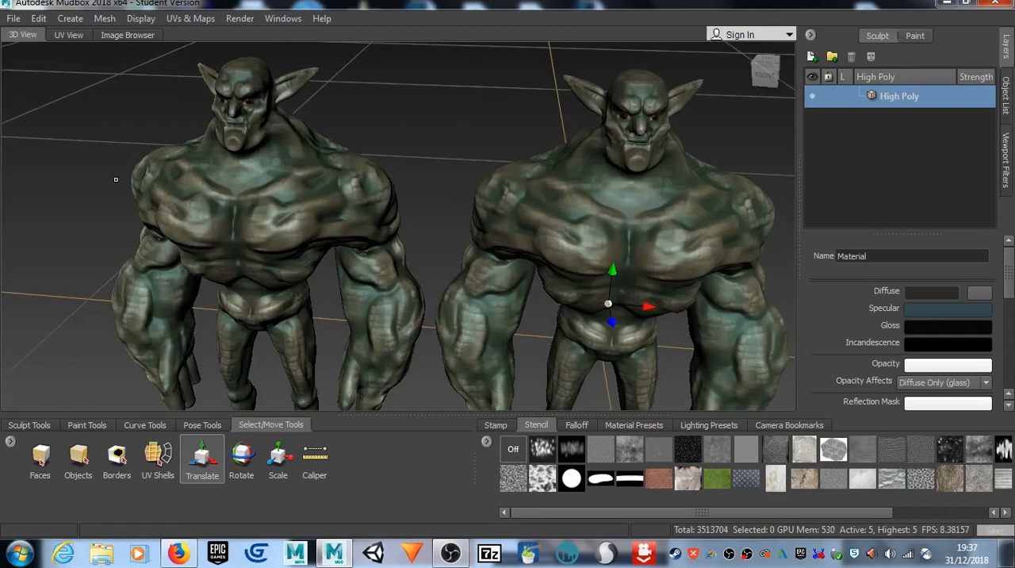
right_click_drag(470, 250, 648, 212, "alt")
middle_click_drag(649, 213, 452, 192, "alt")
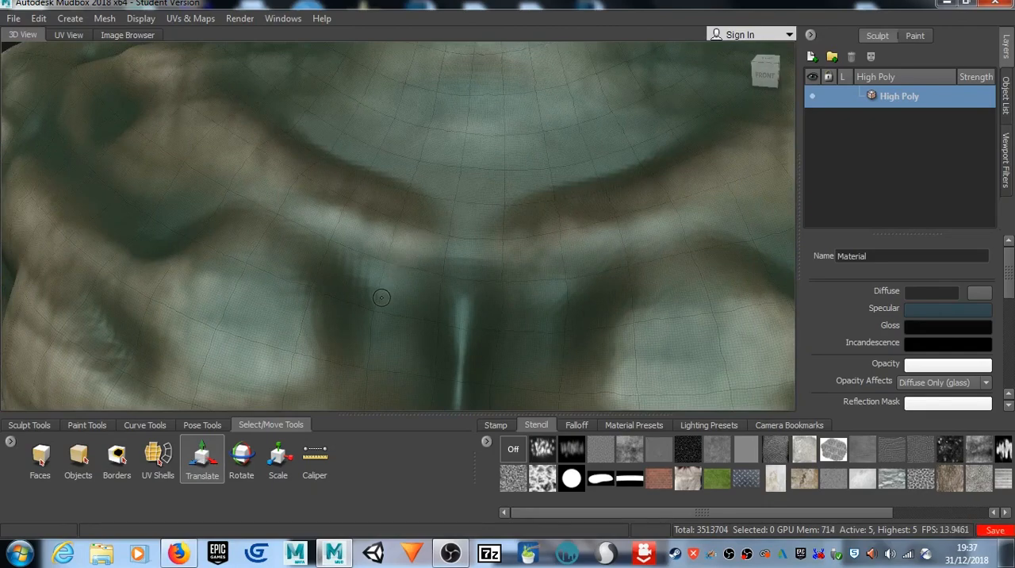
scroll(390, 259, "down", 3)
right_click_drag(390, 259, 181, 242, "alt")
middle_click_drag(172, 243, 467, 230, "alt")
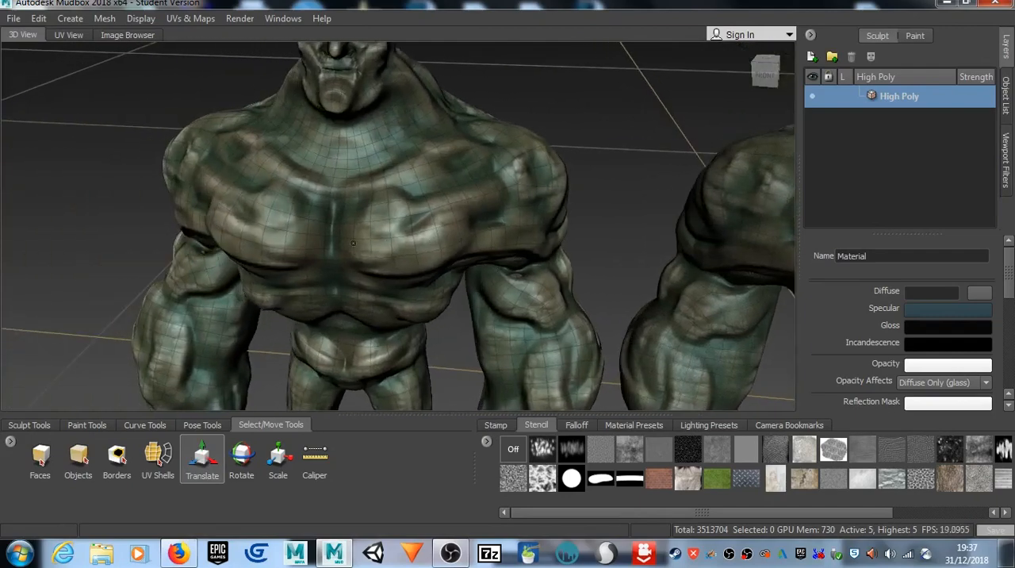
right_click_drag(466, 230, 559, 238, "alt")
right_click_drag(49, 305, 171, 313, "alt")
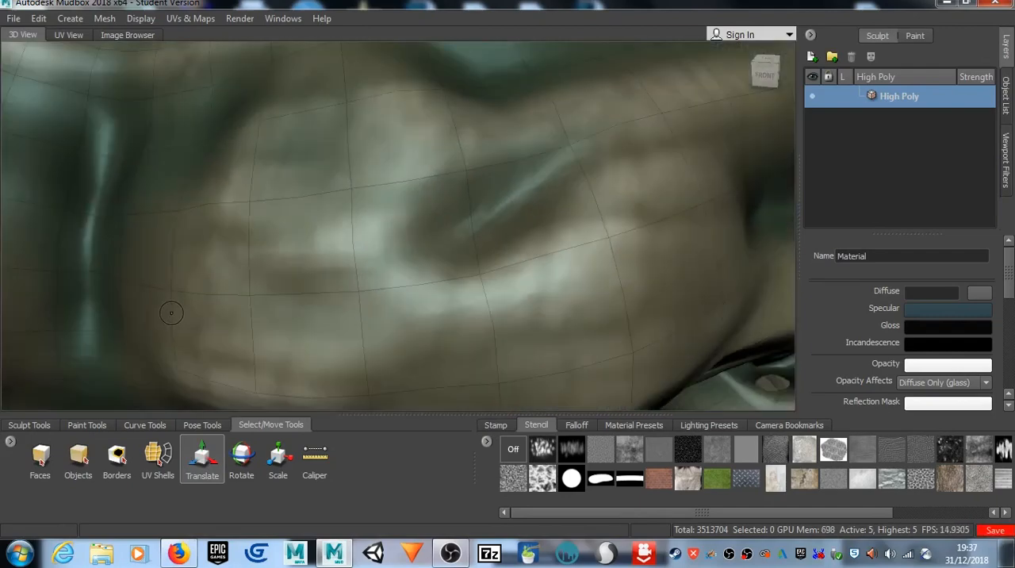
scroll(365, 234, "down", 10)
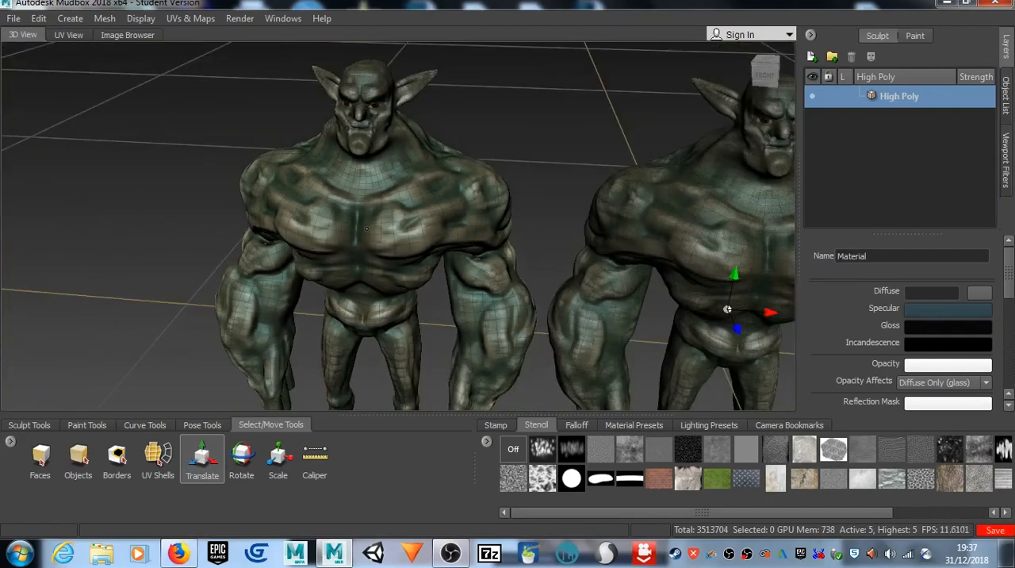
left_click_drag(346, 239, 398, 150, "alt")
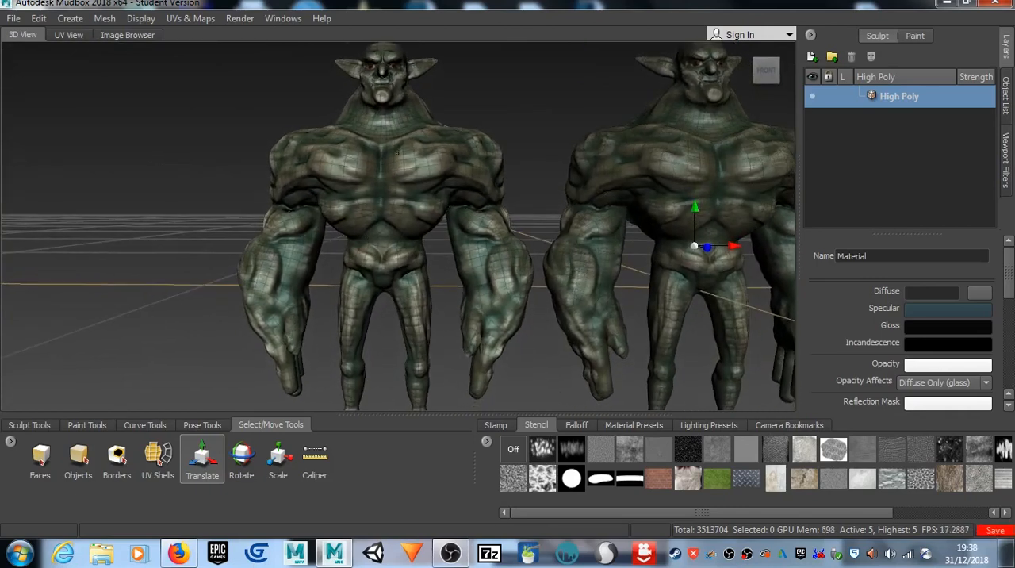
Step: Select the entire Low Poly goblin model
left_click(402, 143)
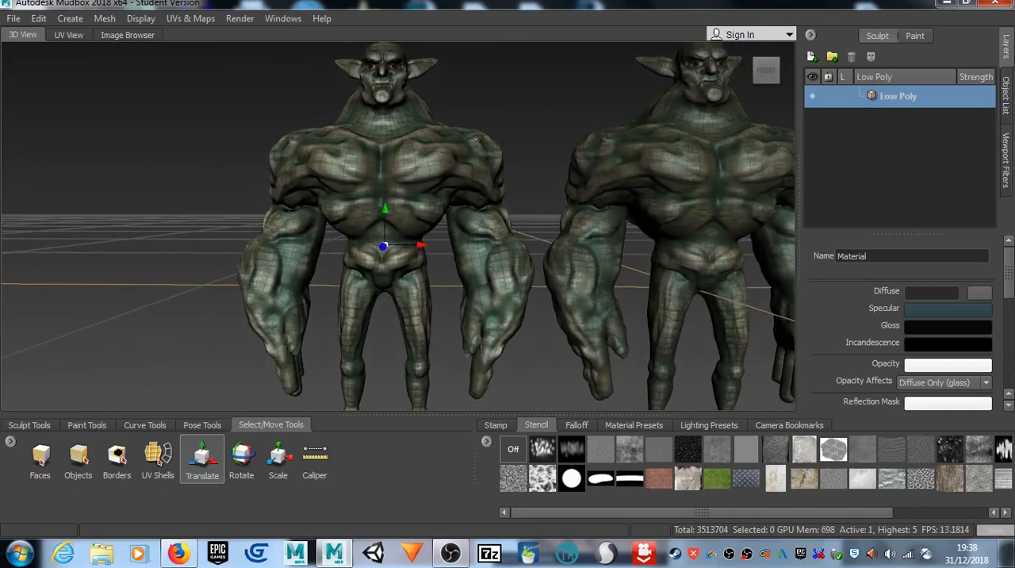
scroll(452, 165, "down", 3)
left_click_drag(456, 110, 421, 186, "alt")
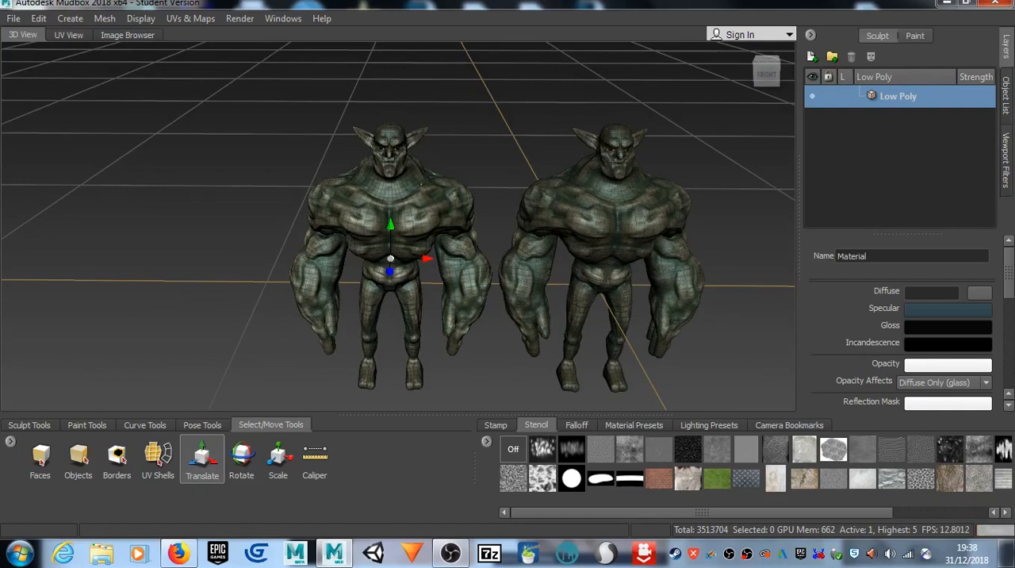
right_click(417, 196)
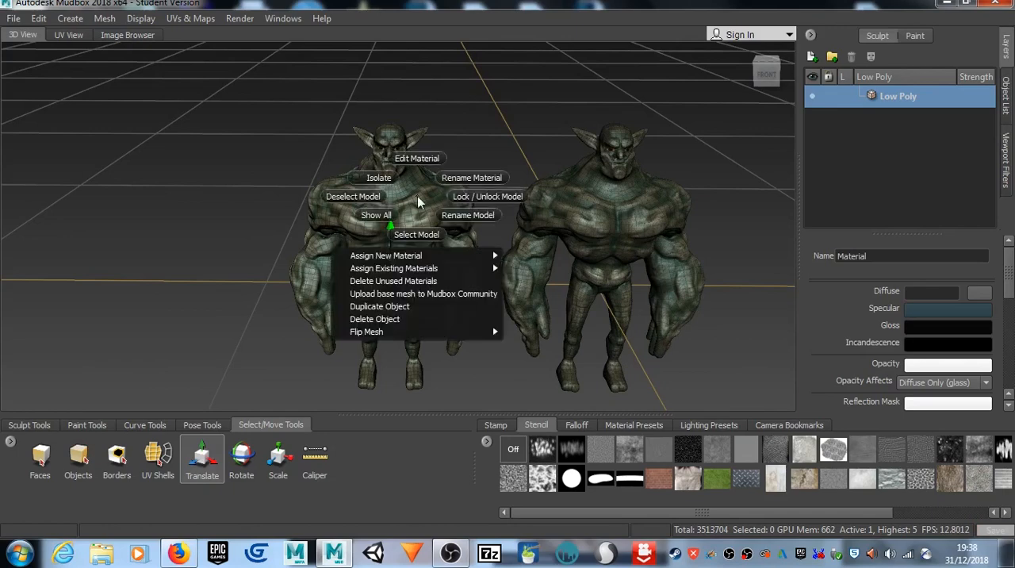
left_click(418, 232)
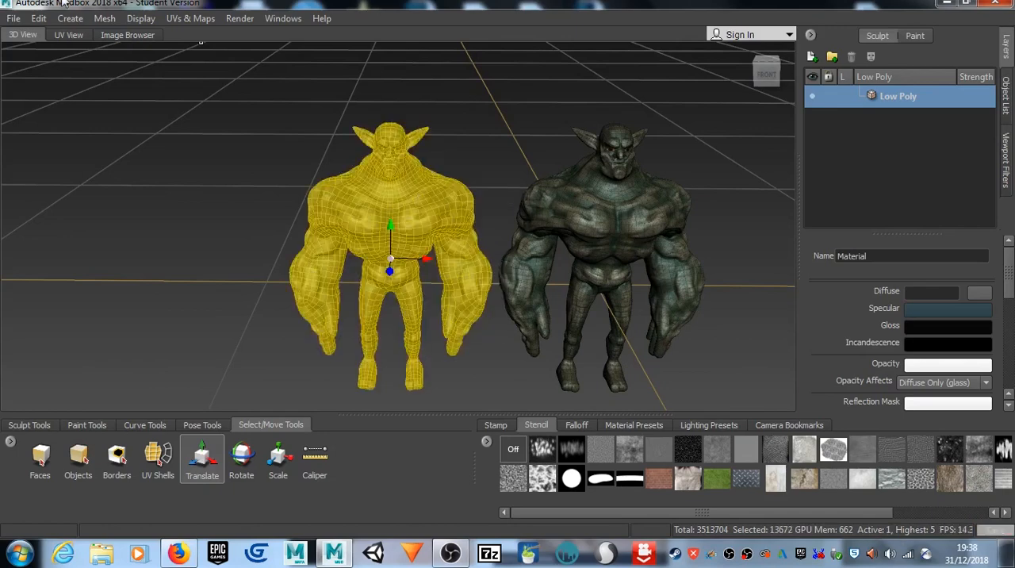
Step: Export the selected Low Poly model as the OBJ file Goblin Warrior 3 in the Goblin Warrior folder
left_click(14, 18)
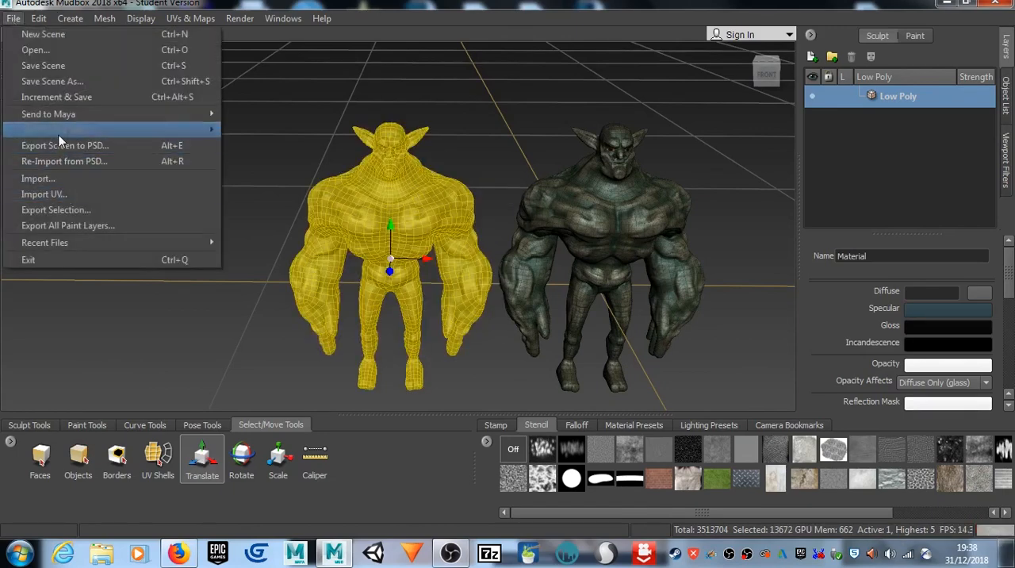
left_click(86, 212)
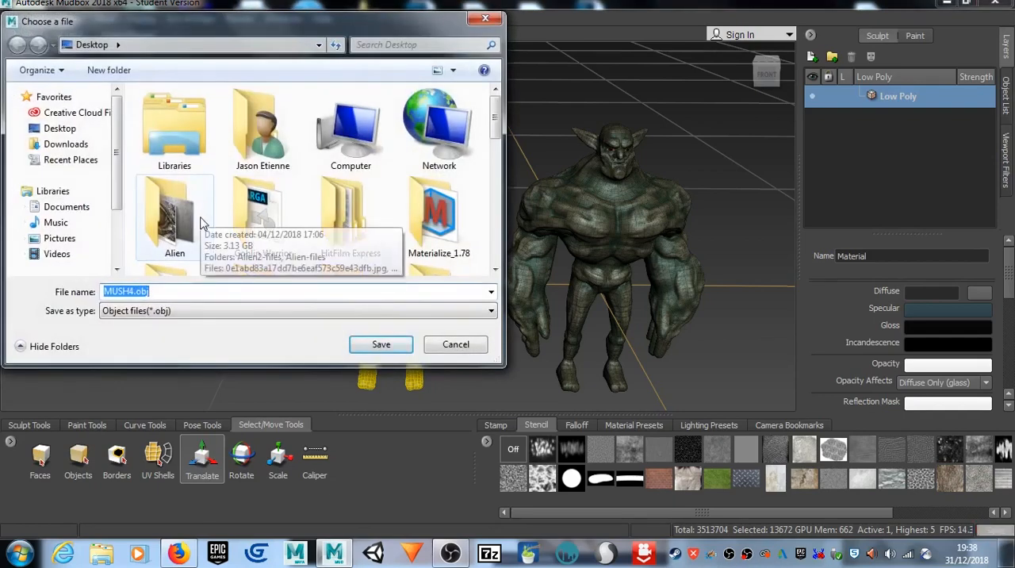
left_click(253, 224)
left_click(374, 347)
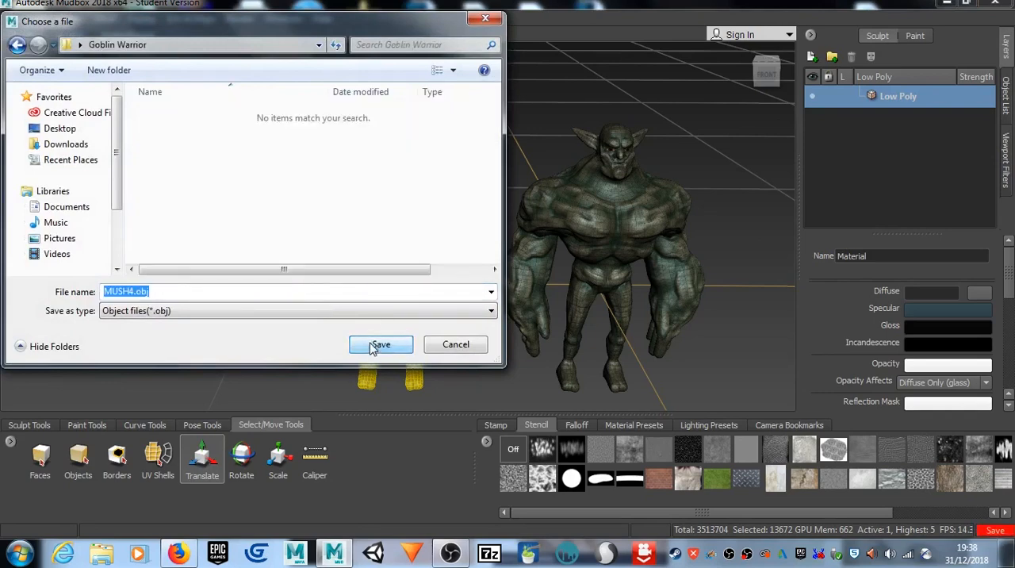
left_click(132, 287)
left_click_drag(135, 290, 94, 293)
type("Goblin")
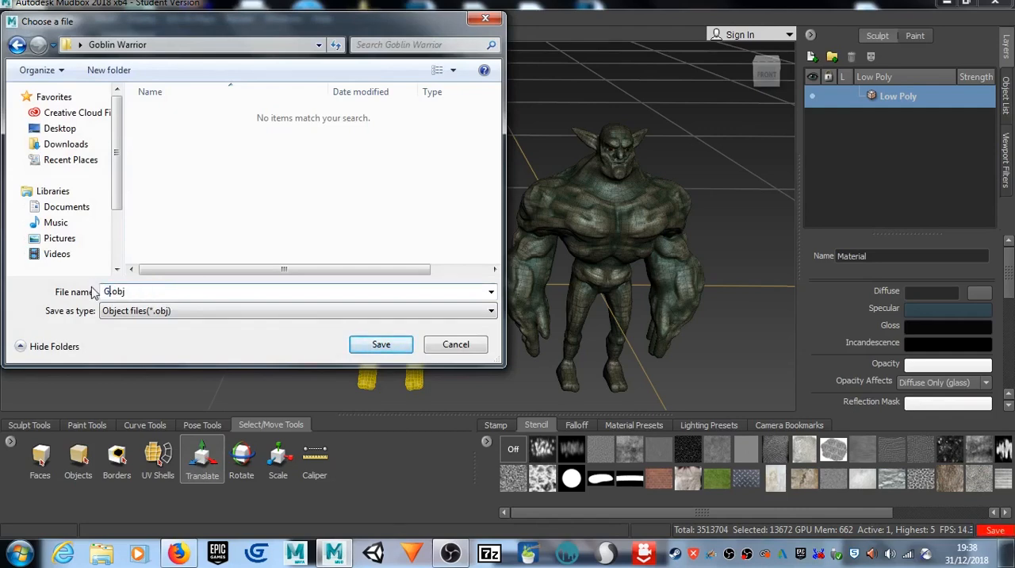
type(" Warrio")
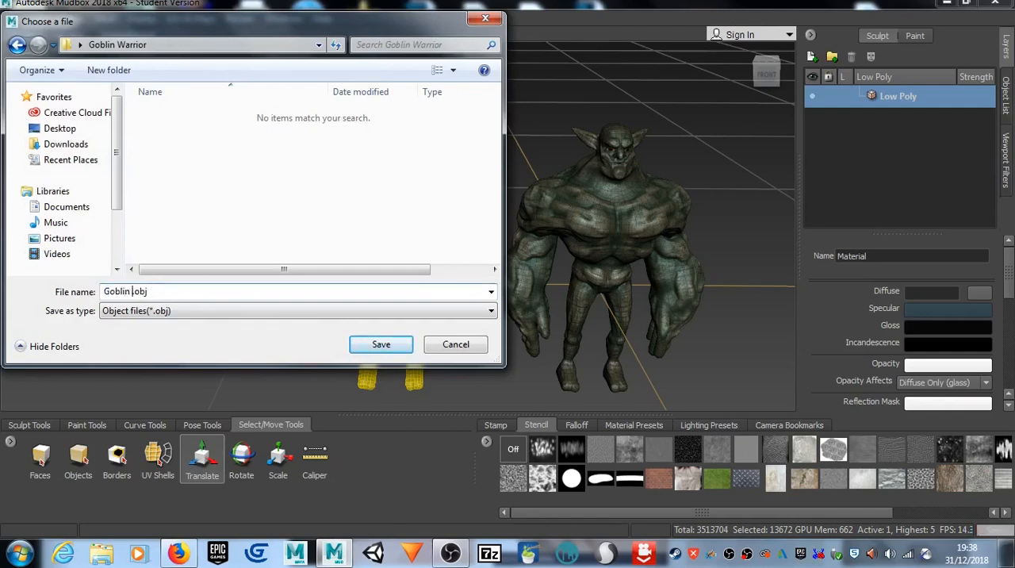
type("r 3")
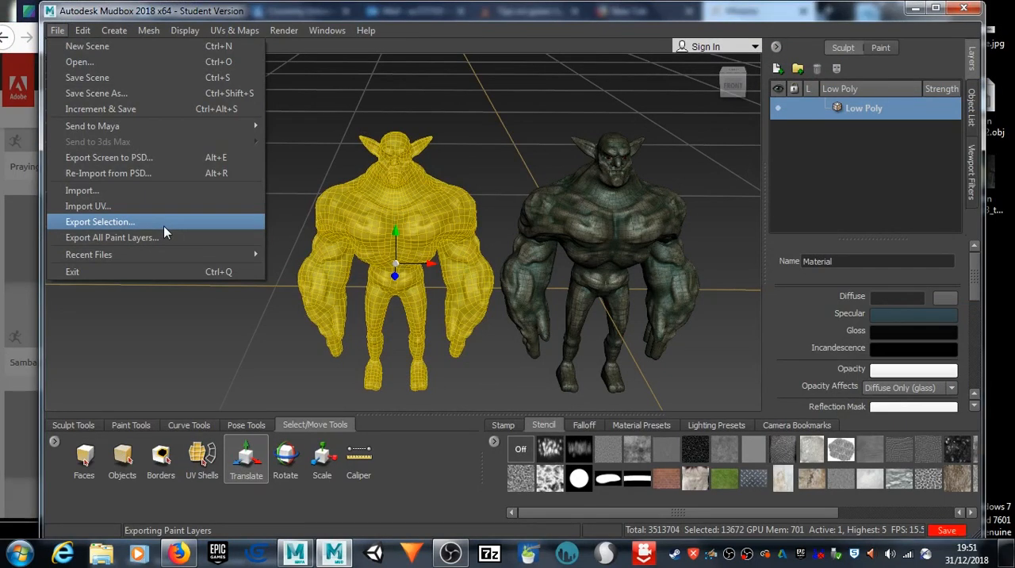
Step: Switch to Maya to check whether it has finished loading, and return to Mudbox
mouse_move(129, 126)
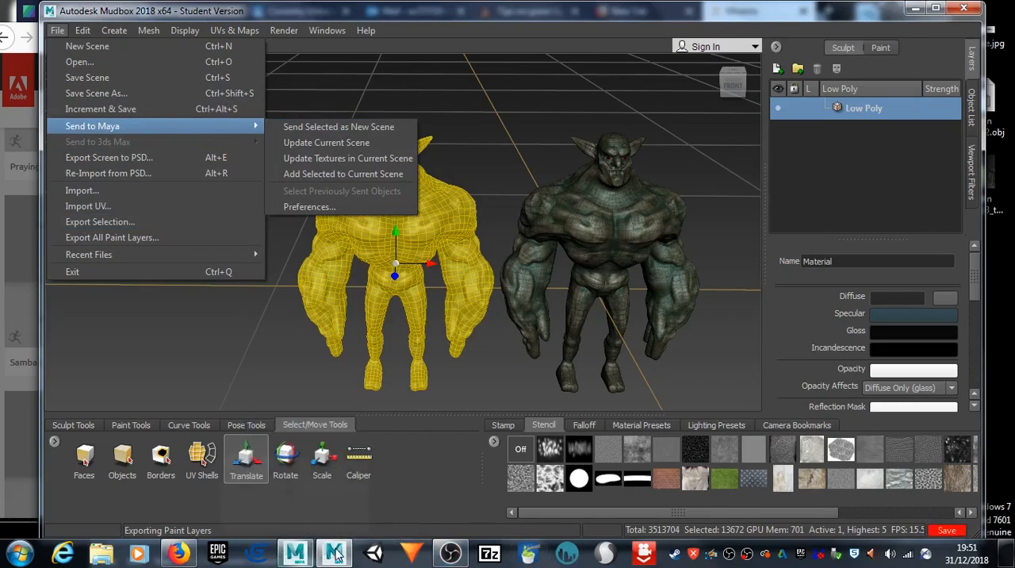
left_click(297, 557)
left_click(296, 556)
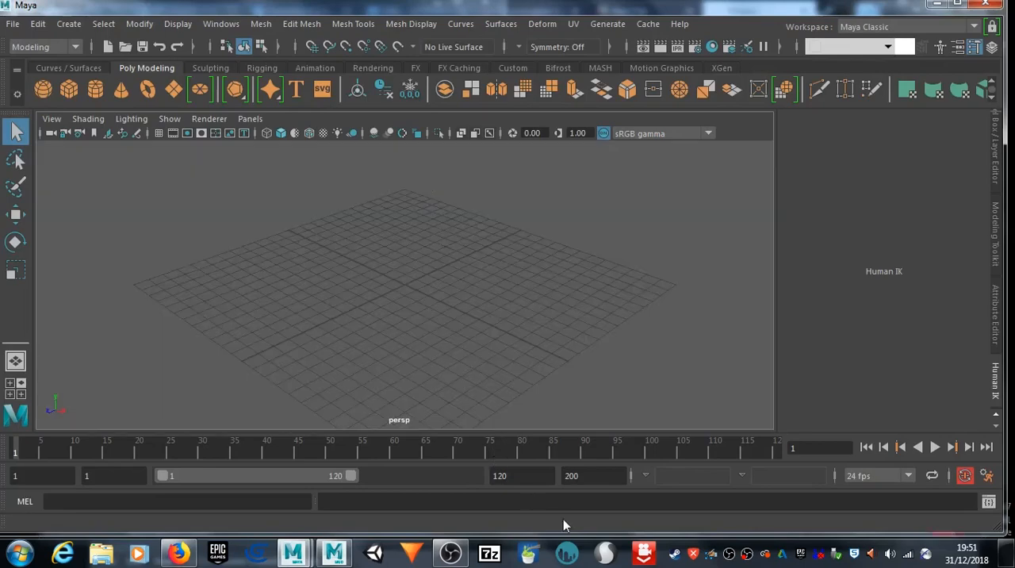
left_click(335, 553)
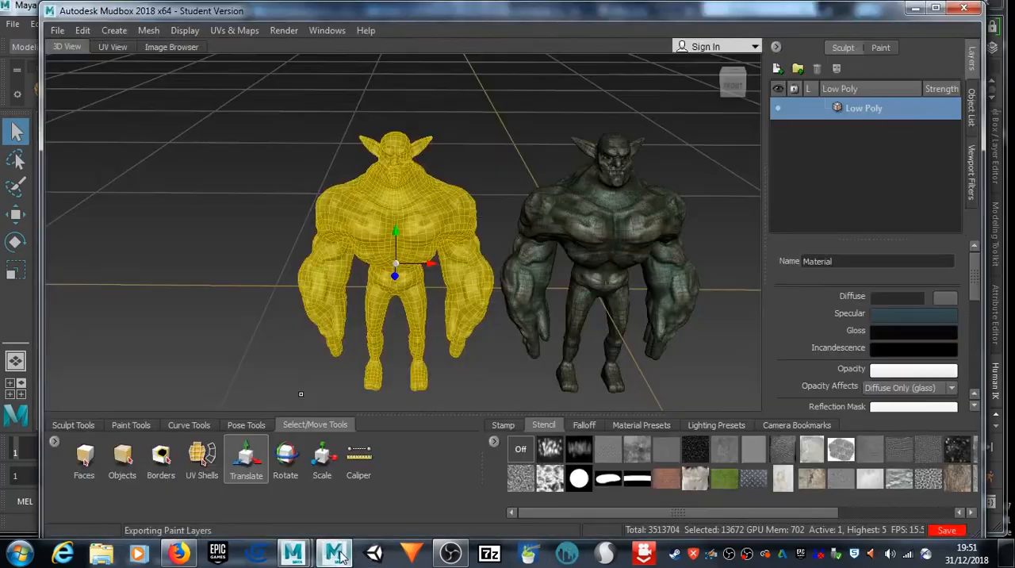
left_click(57, 32)
left_click(114, 126)
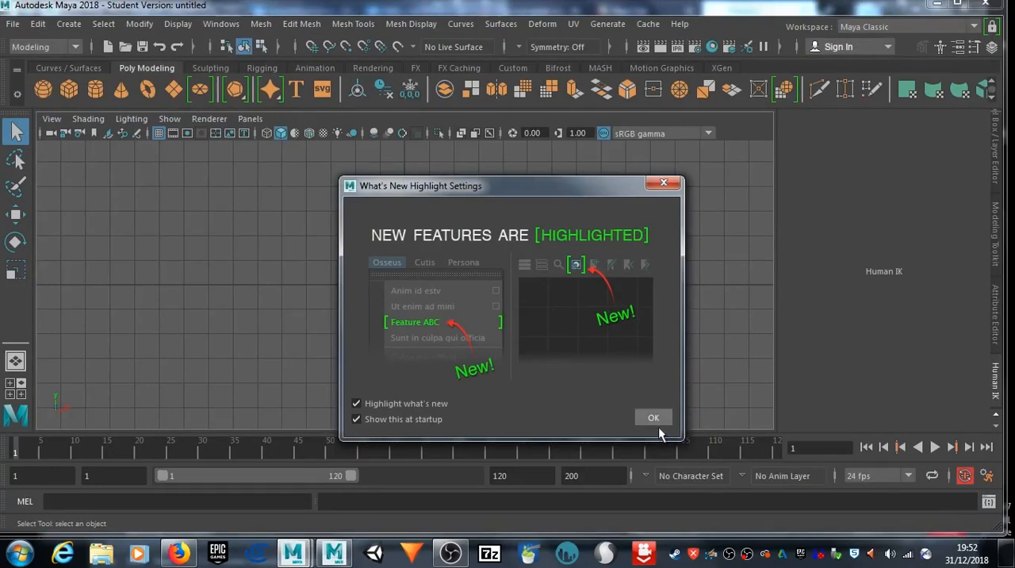
left_click(341, 558)
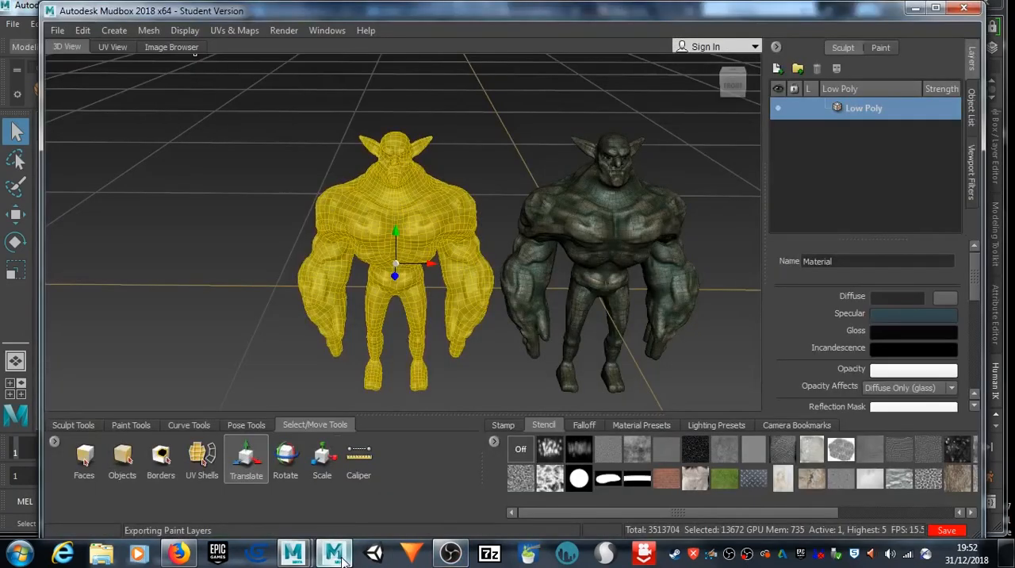
Step: Send the selected Low Poly goblin to Maya as a new scene, using meshes at the current level and the default texture paths
left_click(57, 30)
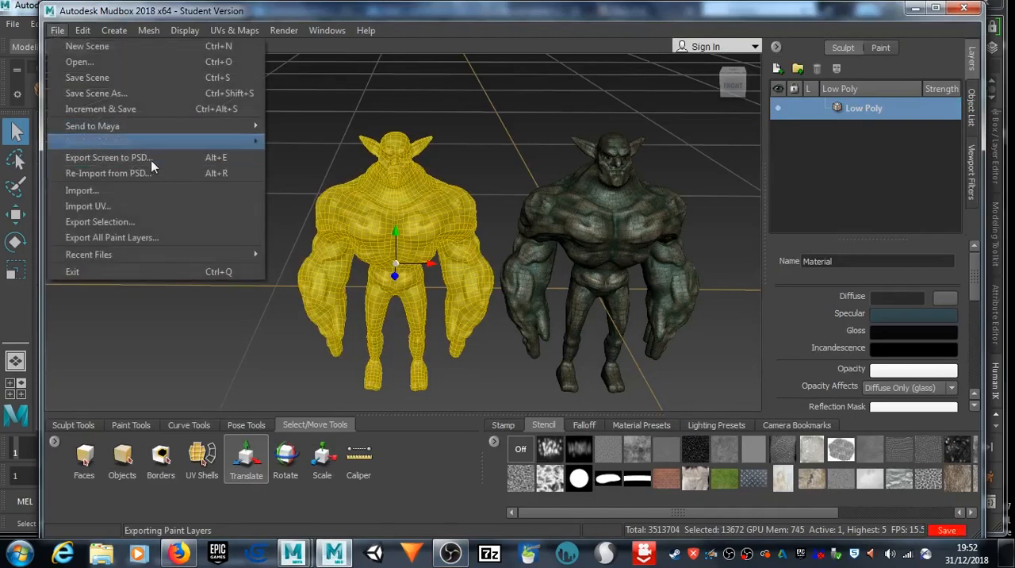
mouse_move(124, 129)
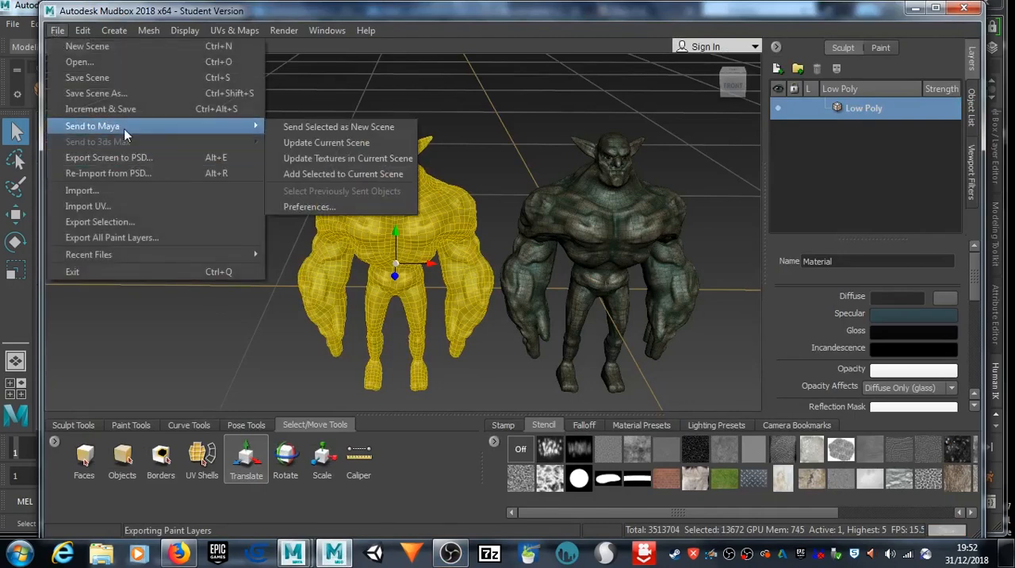
left_click(393, 128)
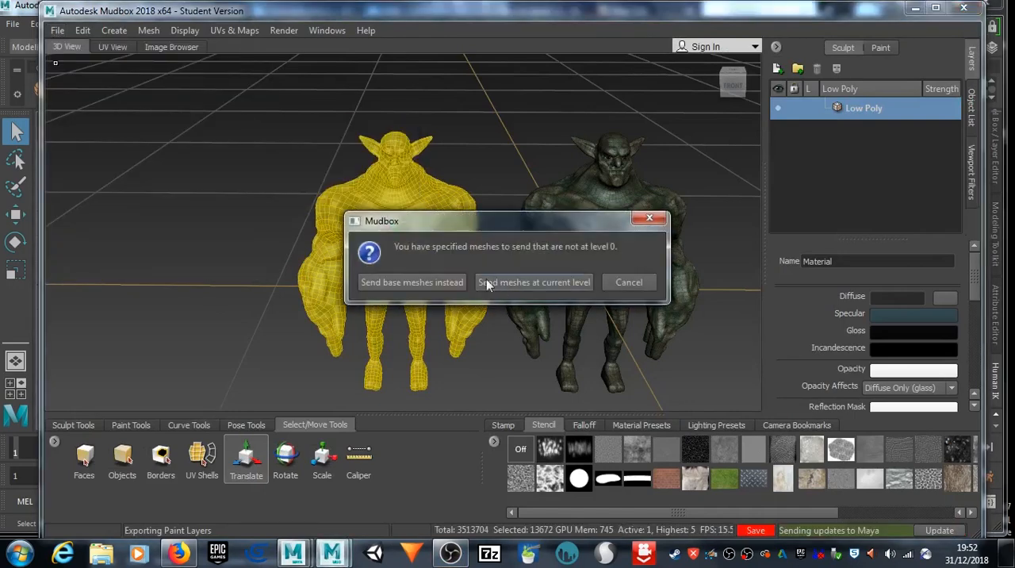
left_click(533, 283)
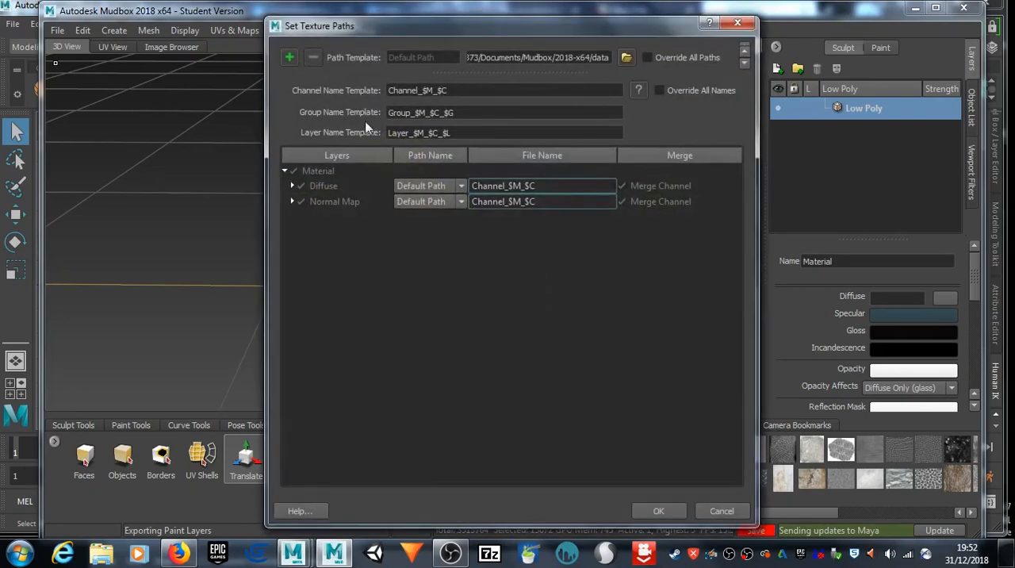
left_click(657, 511)
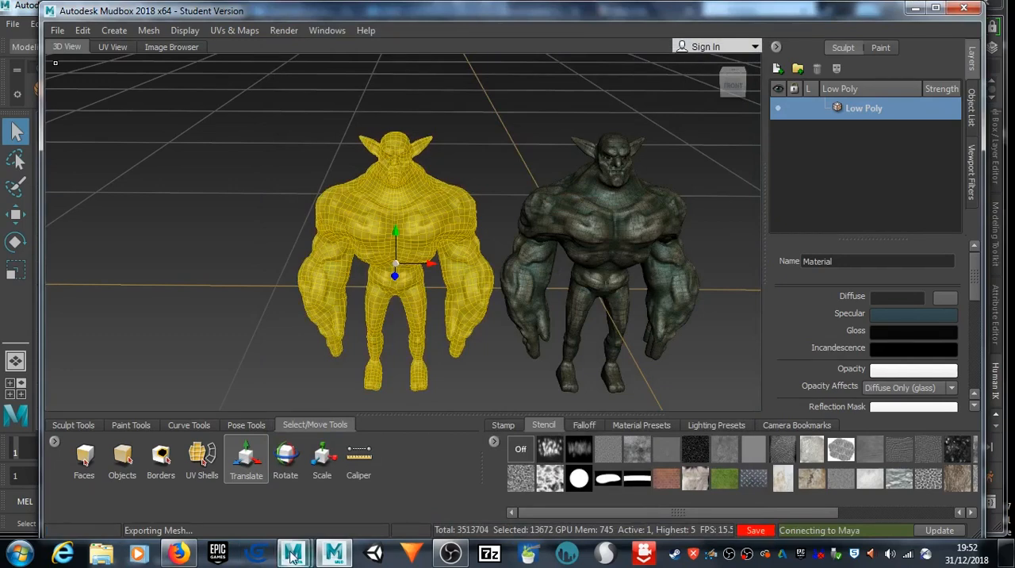
Step: Switch to Maya, let the incoming scene replace the untitled one without saving, and dismiss the What's New Highlight Settings
mouse_move(293, 556)
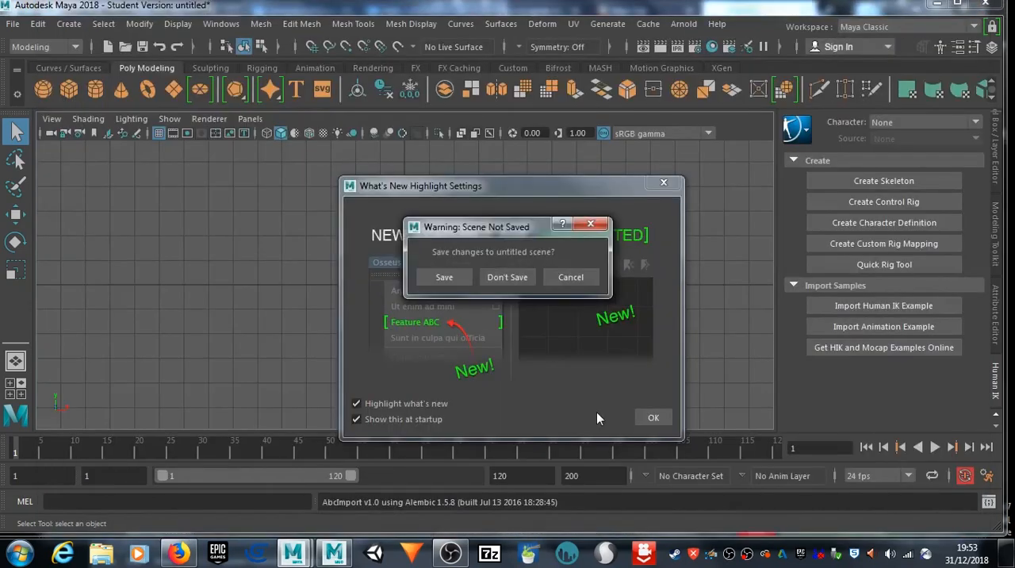
left_click(511, 276)
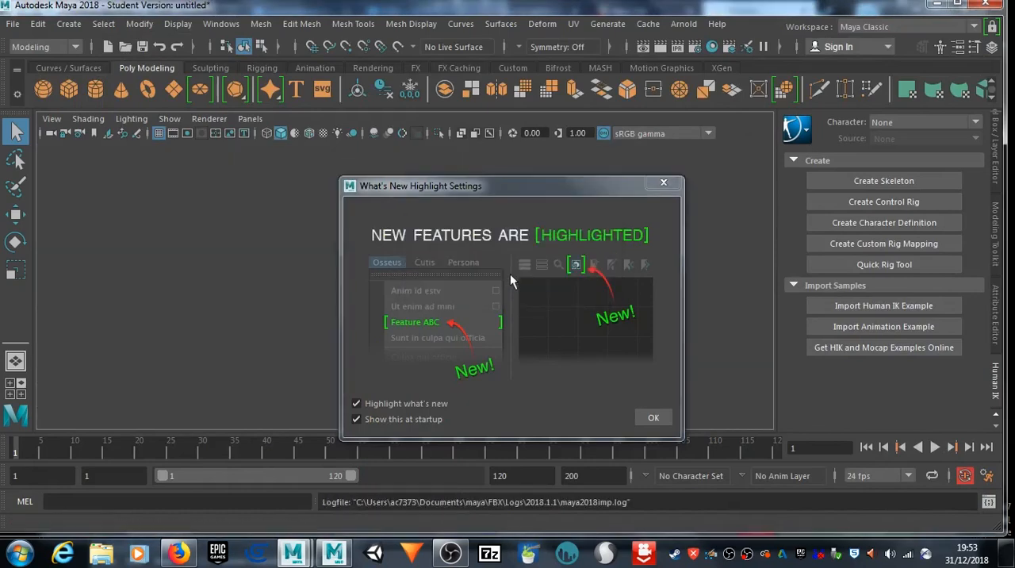
left_click(653, 417)
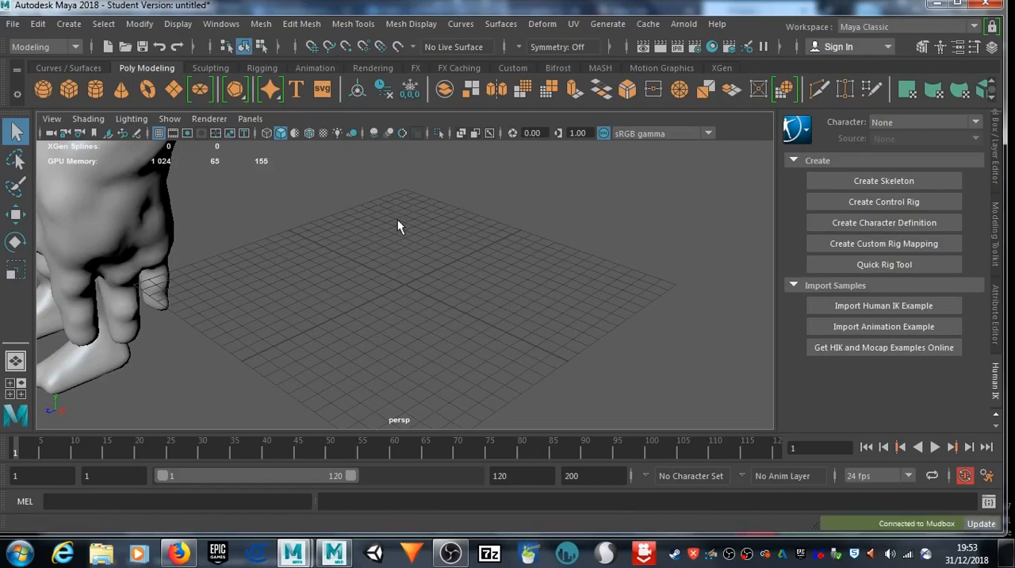
Step: Select the imported goblin and move it from beside the grid towards the grid's centre
key("a")
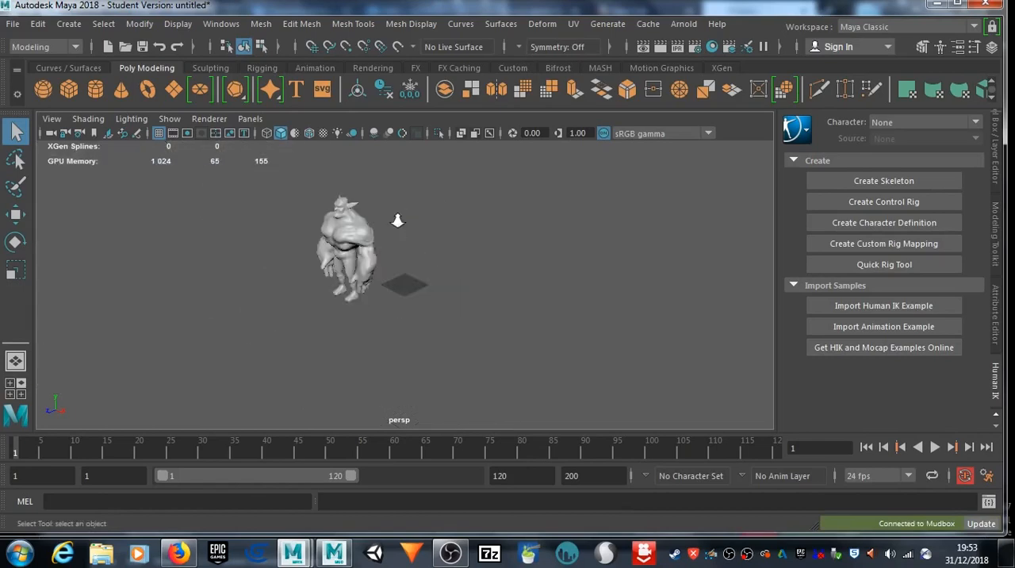
middle_click_drag(344, 224, 410, 262, "alt")
scroll(404, 258, "up", 5)
scroll(396, 255, "down", 2)
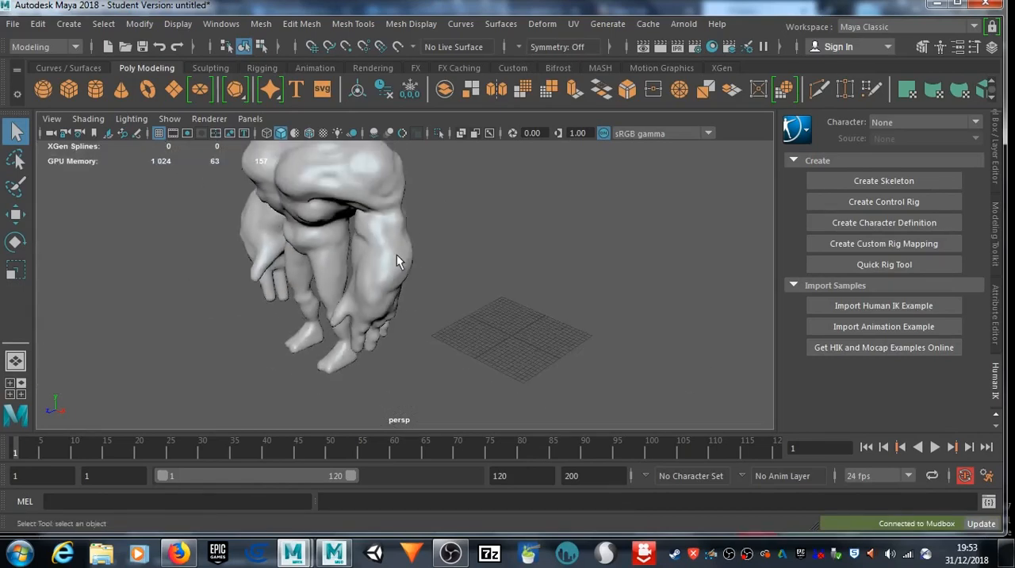
left_click(378, 247)
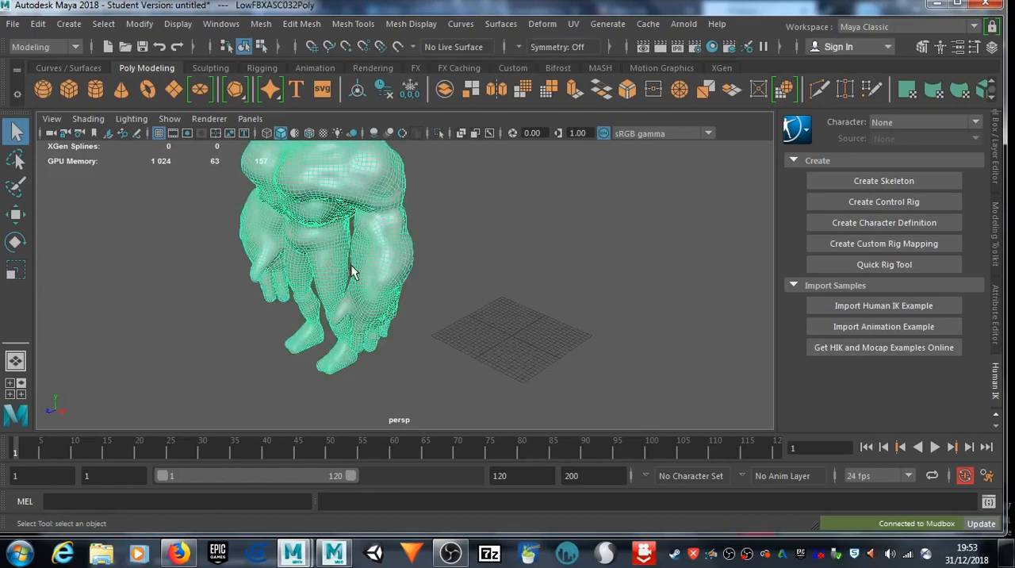
key("w")
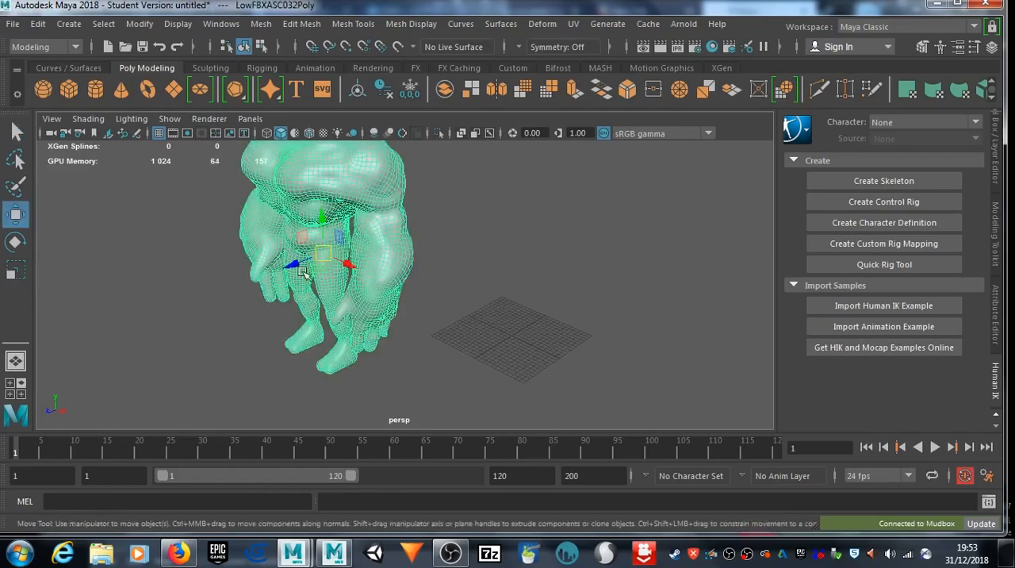
left_click_drag(295, 265, 617, 264)
left_click_drag(506, 265, 398, 309)
left_click_drag(466, 313, 555, 362)
left_click_drag(557, 363, 527, 183)
scroll(528, 183, "down", 3)
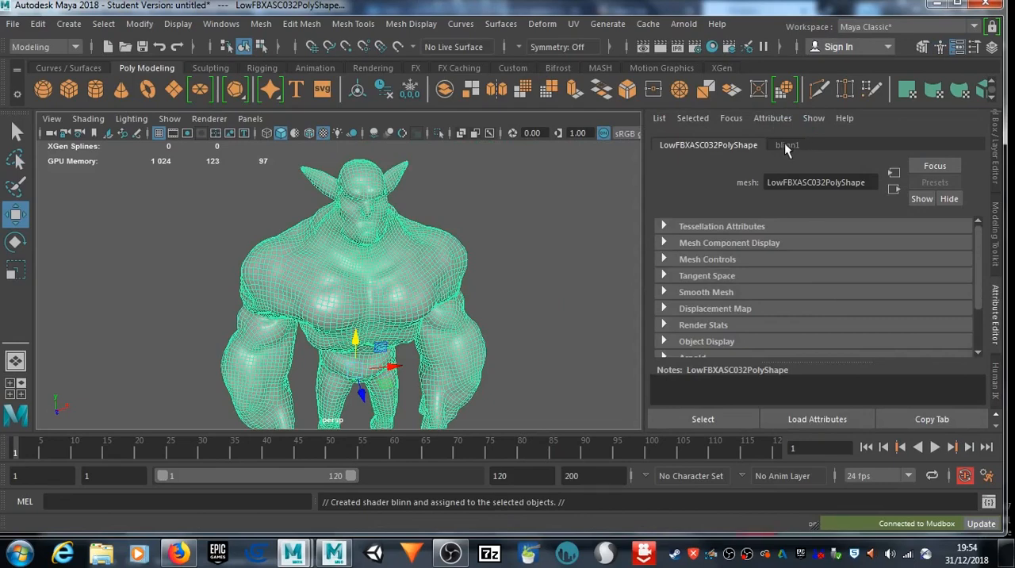
Step: Load Layer_Material_Diffuse_Goblin Skin.tga from the Desktop's Goblin Warrior folder as the file texture for the goblin's Blinn material color
left_click(786, 146)
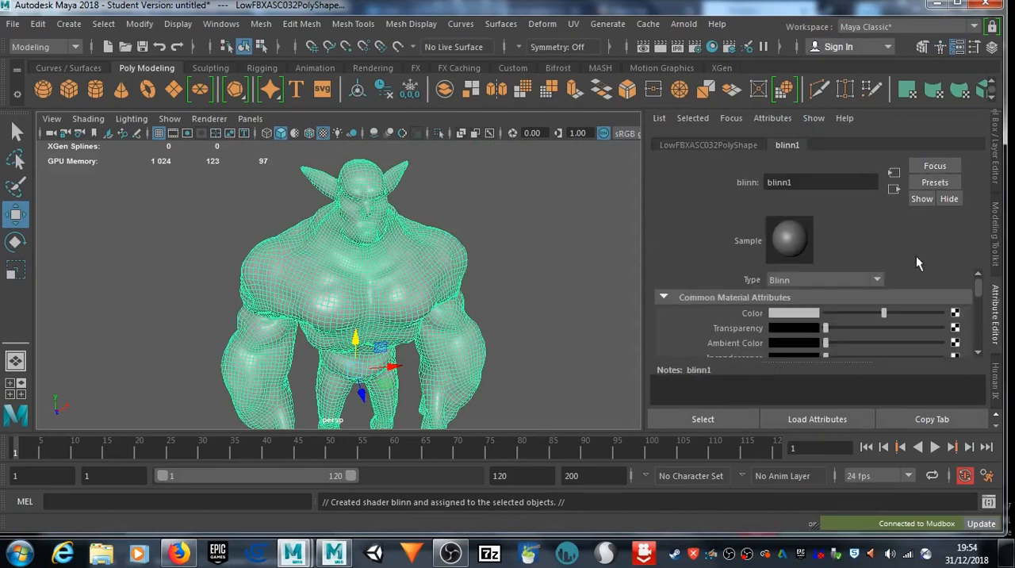
left_click(955, 314)
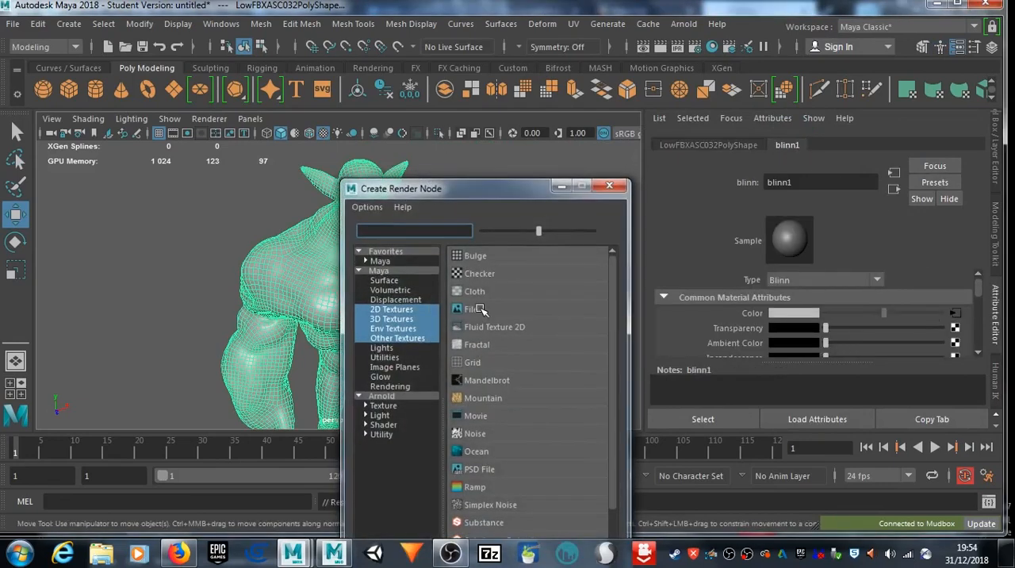
left_click(480, 307)
left_click(959, 349)
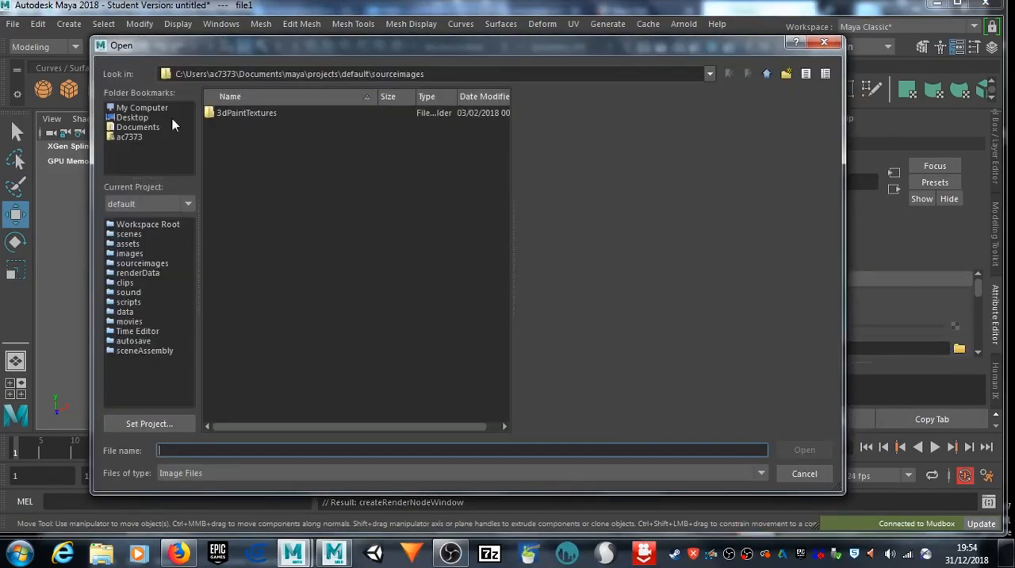
left_click(131, 118)
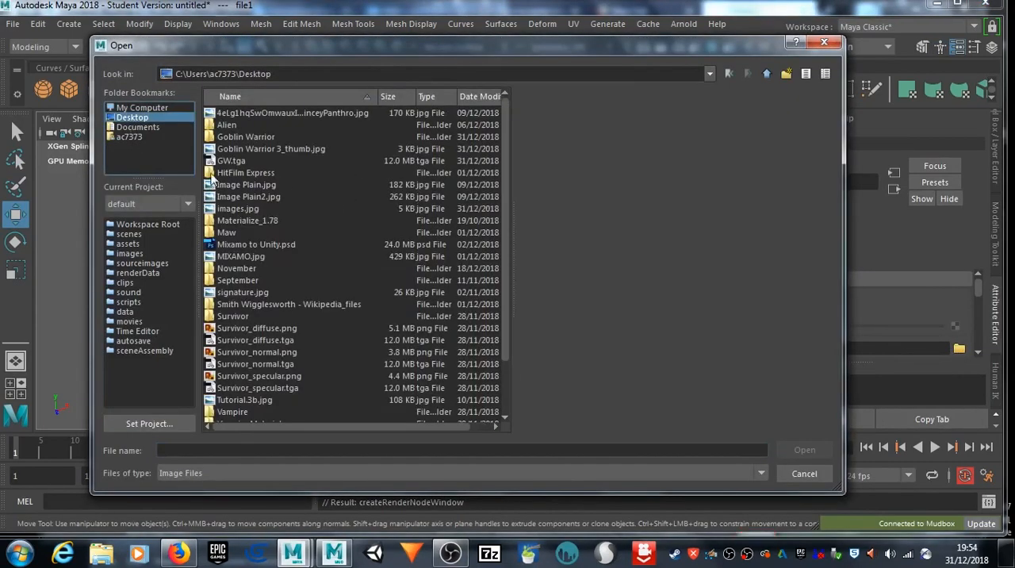
double_click(227, 138)
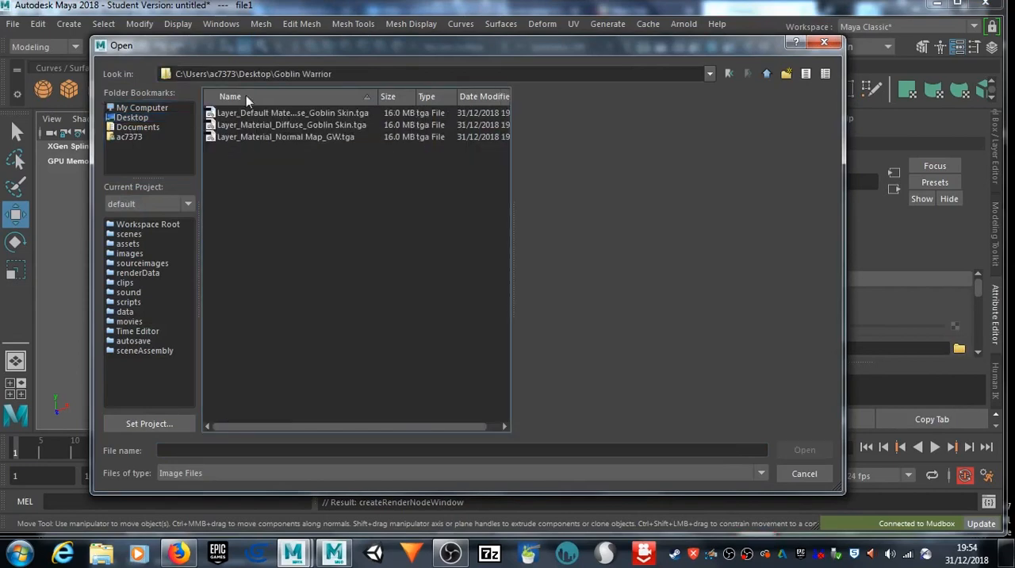
left_click(256, 126)
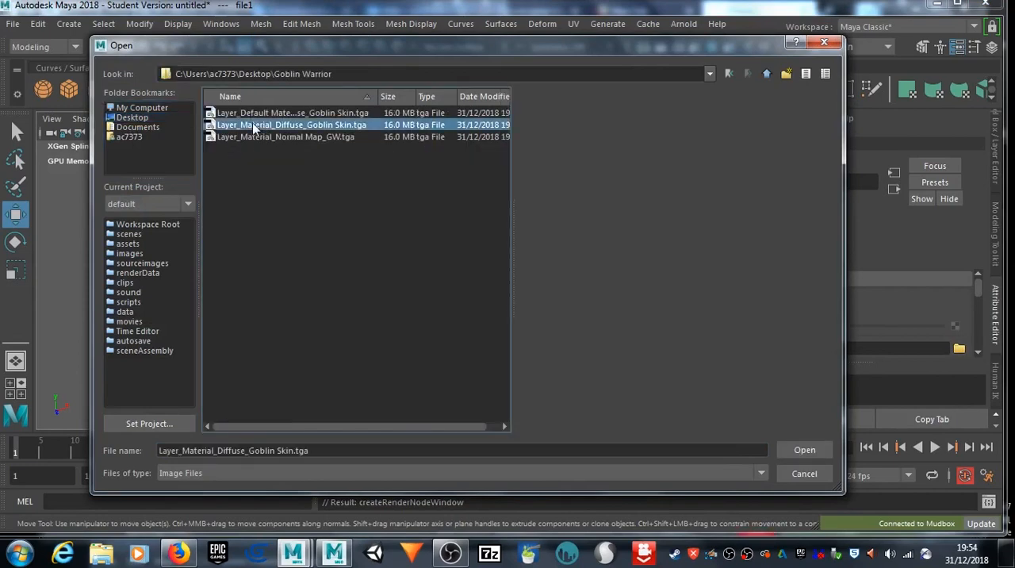
left_click(805, 450)
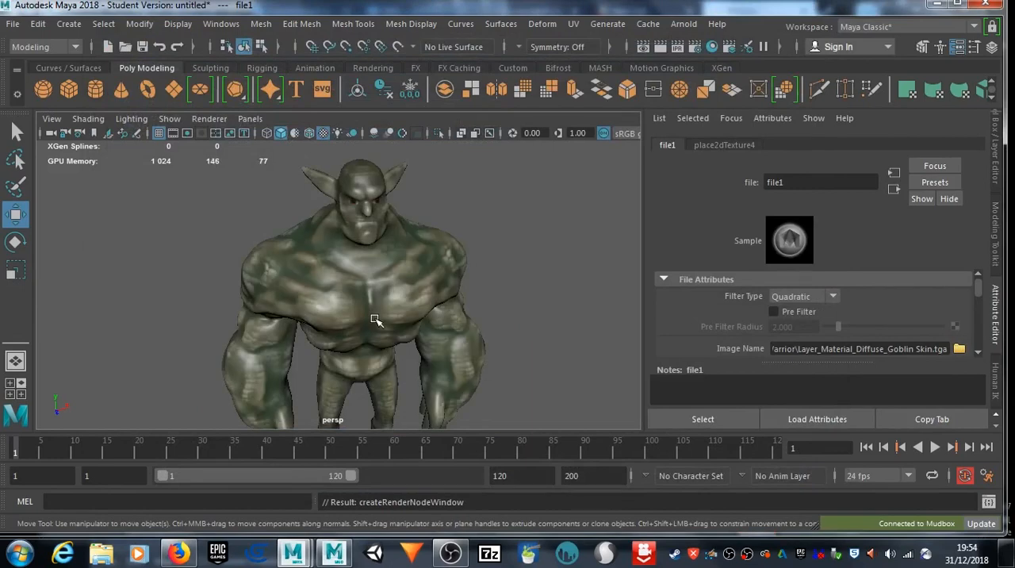
Step: Load Layer_Material_Normal Map_GW.tga as the file texture for the Blinn material's bump mapping
left_click_drag(550, 292, 479, 271, "alt")
left_click(411, 278)
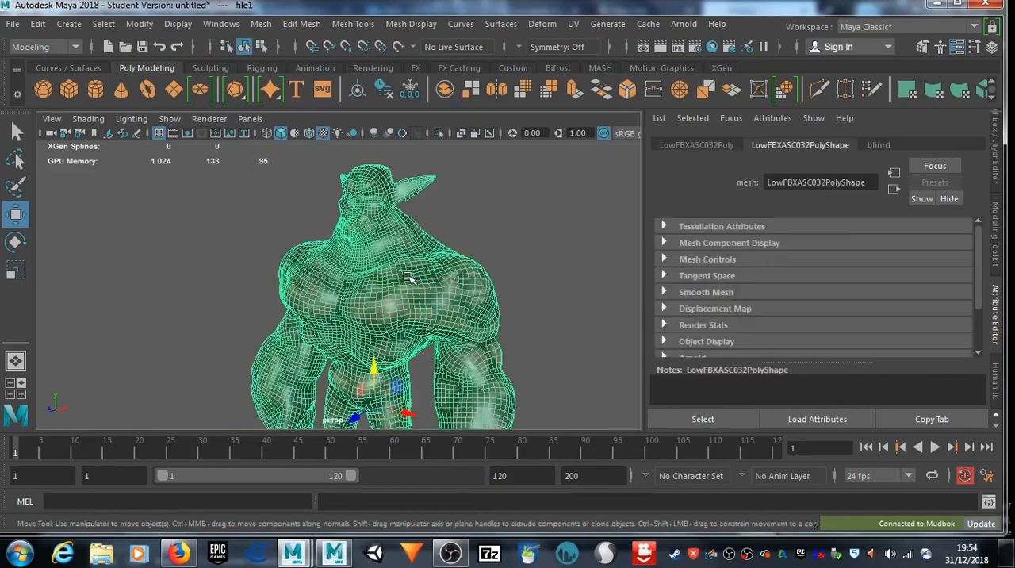
left_click(880, 145)
scroll(891, 292, "down", 2)
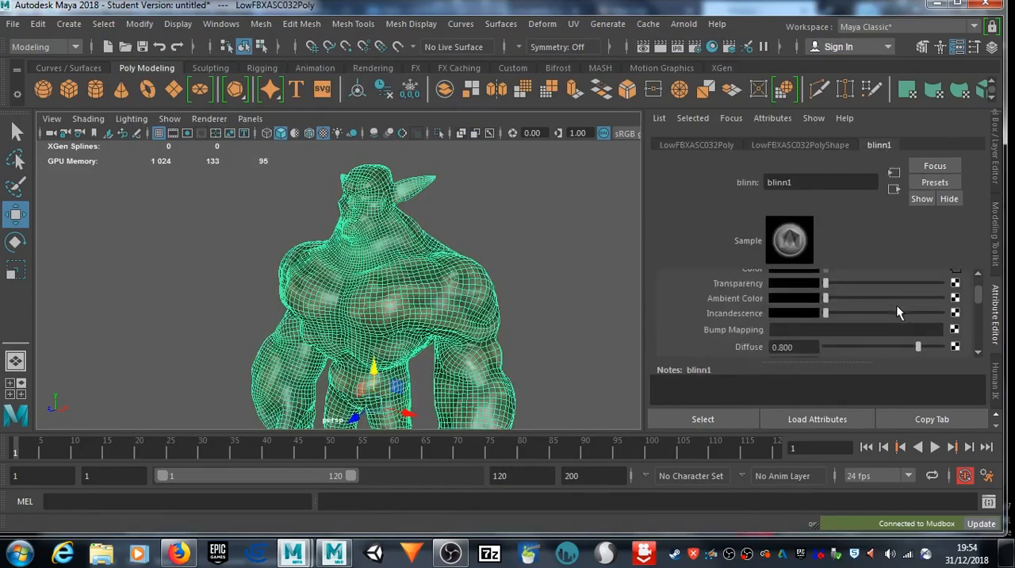
left_click(956, 329)
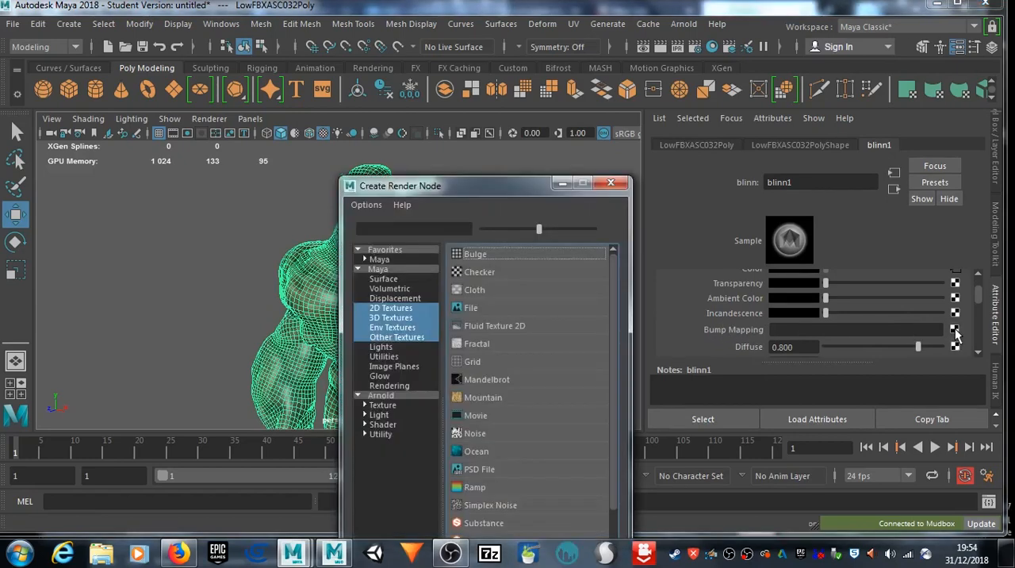
left_click(476, 309)
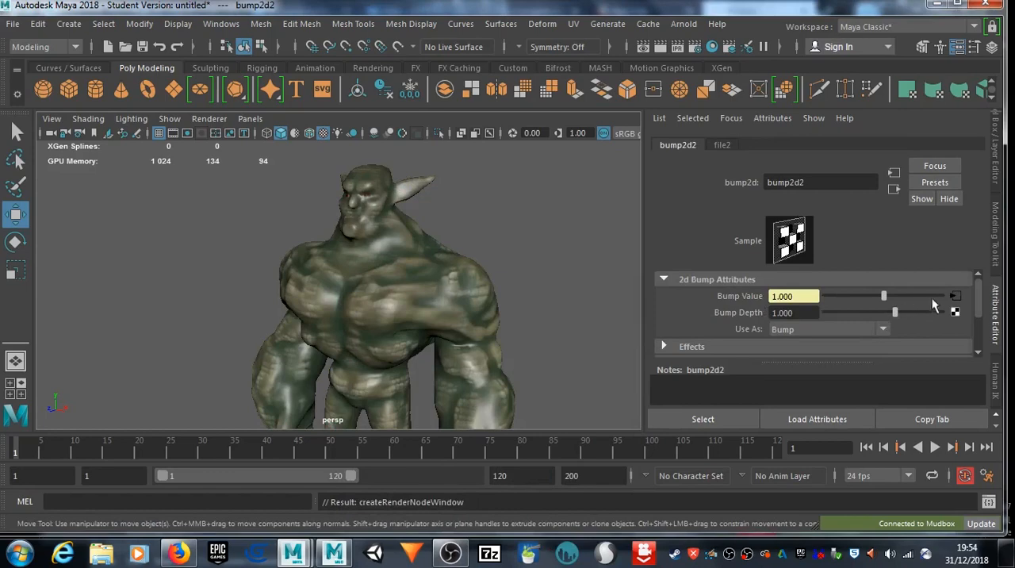
left_click(956, 296)
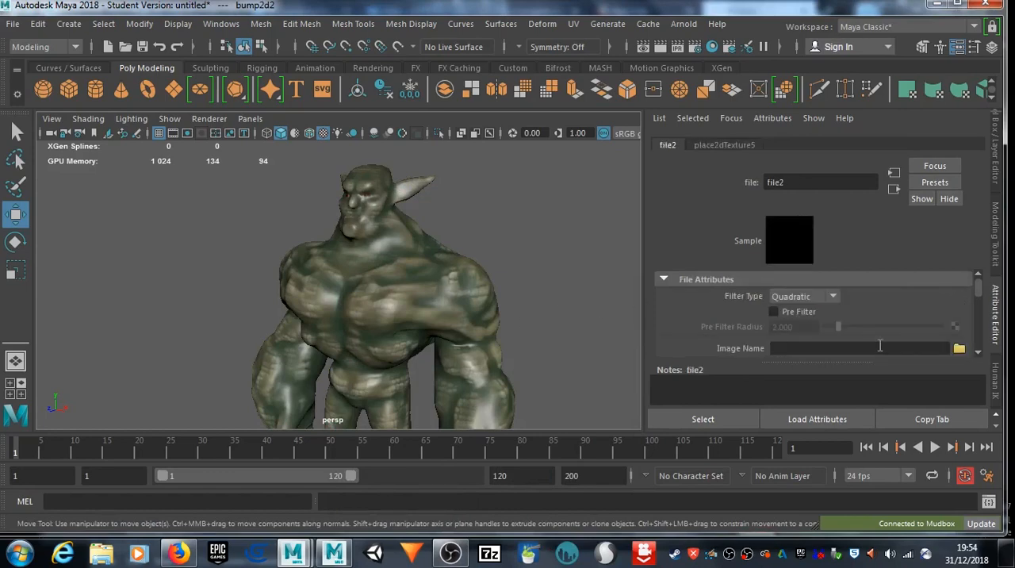
left_click(960, 348)
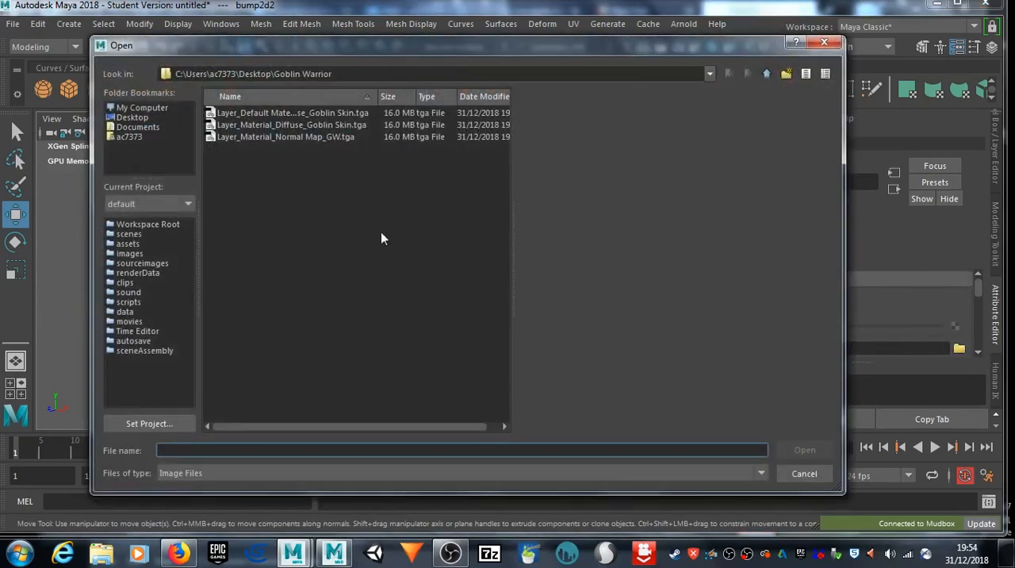
left_click(292, 137)
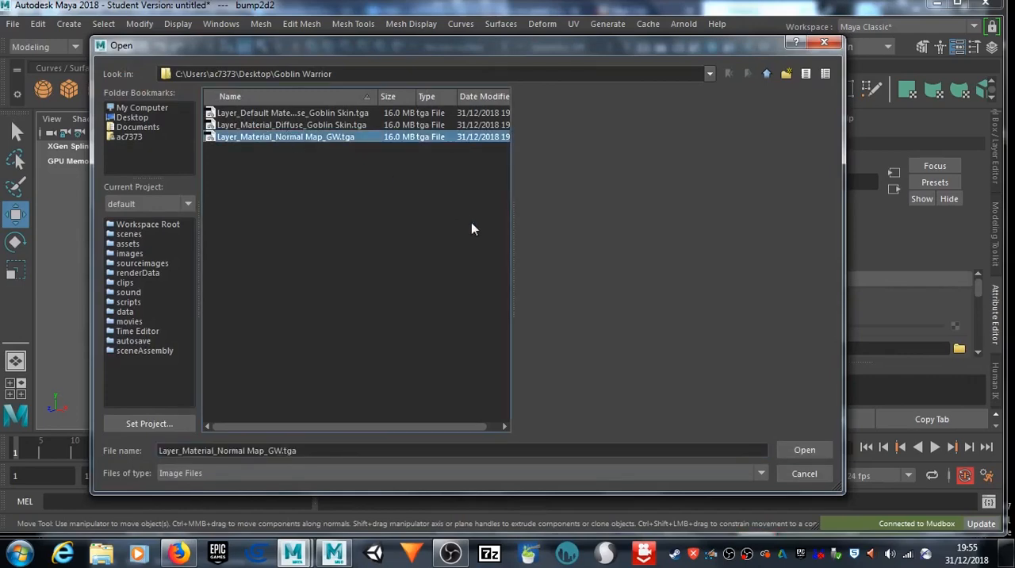
left_click(804, 450)
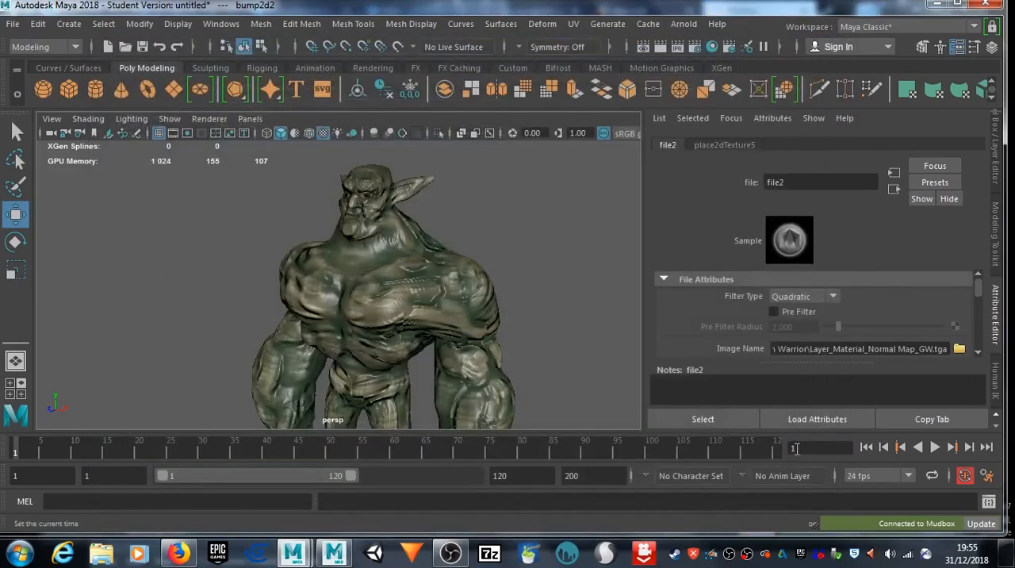
Step: Examine the goblin's skin texture and normal map detail from the front and side, close up and from farther away
left_click_drag(456, 298, 370, 318, "alt")
scroll(401, 309, "up", 5)
right_click_drag(492, 331, 143, 302, "alt")
left_click_drag(143, 302, 220, 329, "alt")
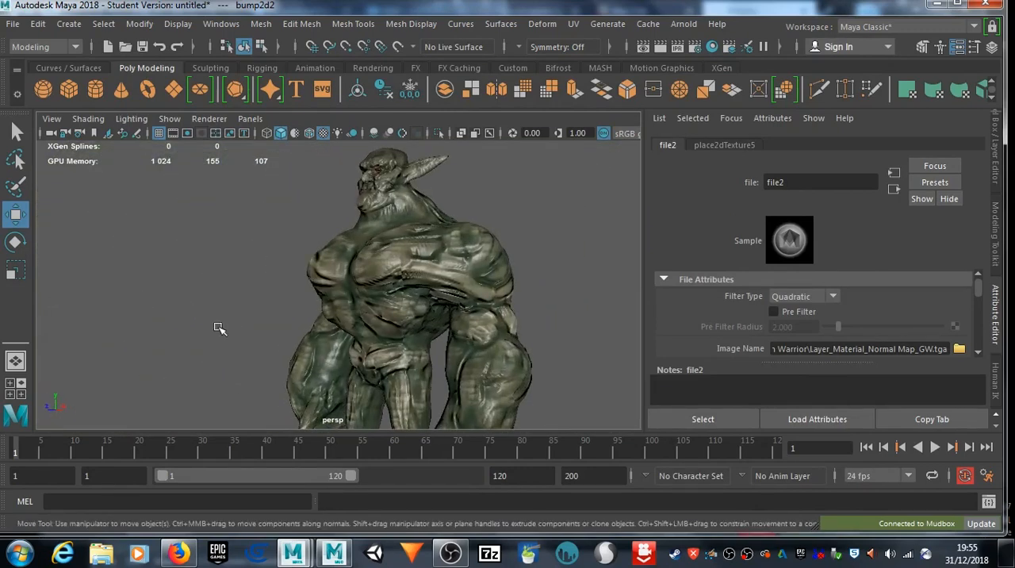
left_click(343, 273)
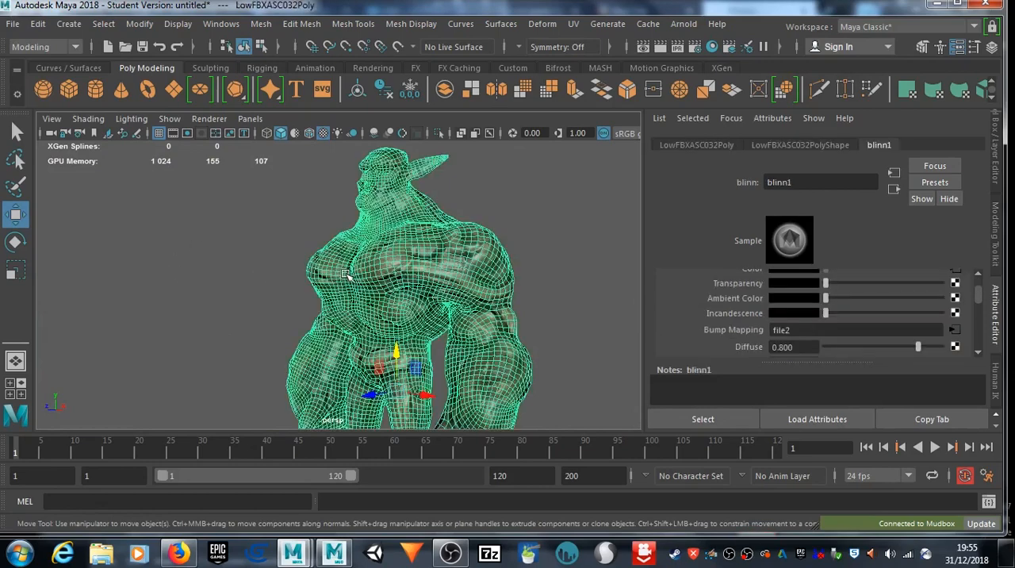
left_click(13, 24)
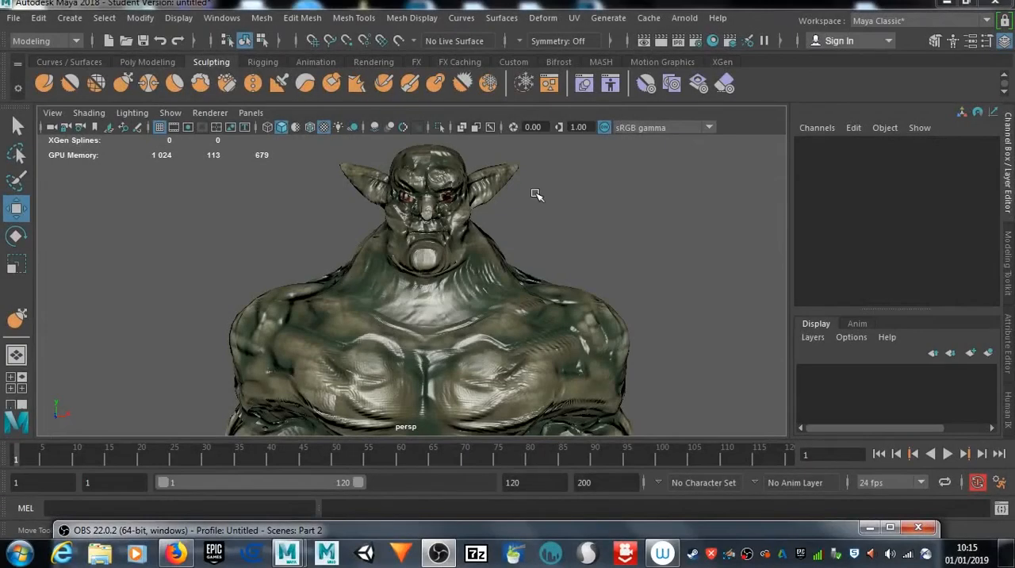
left_click_drag(555, 213, 566, 231, "alt")
scroll(565, 231, "down", 3)
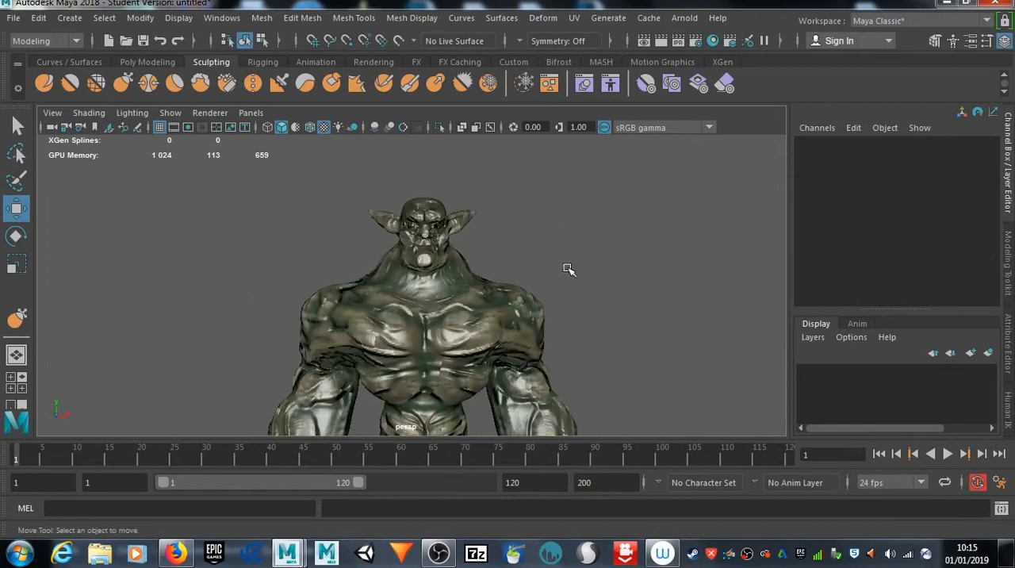
left_click_drag(569, 270, 637, 252, "alt")
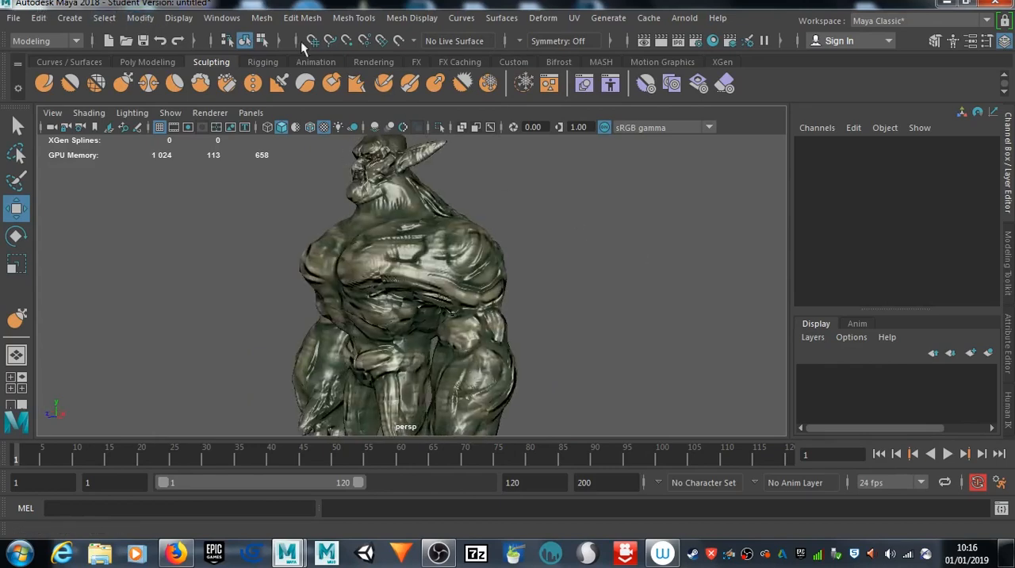
left_click_drag(317, 219, 421, 221, "alt")
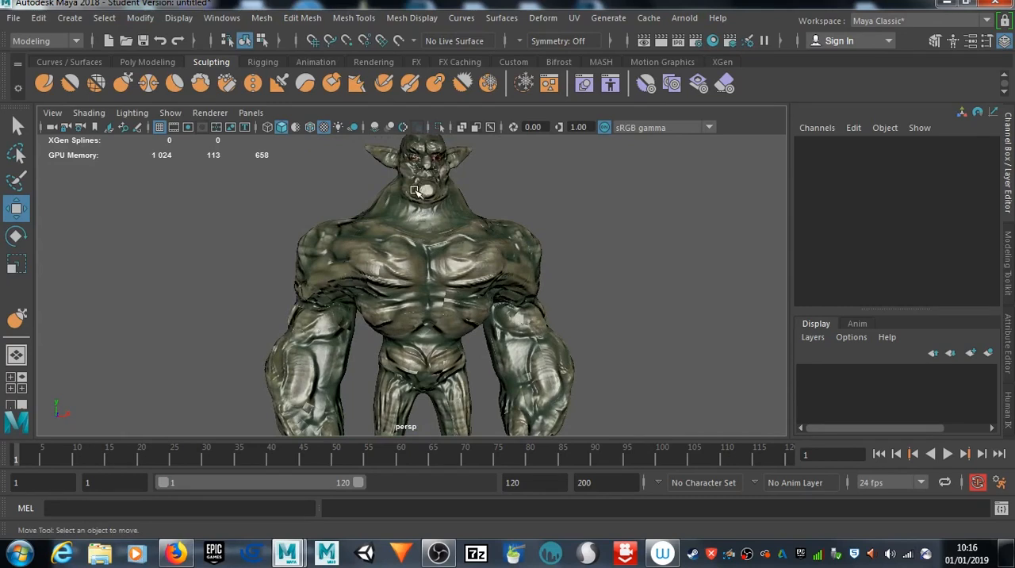
left_click_drag(490, 229, 584, 280, "alt")
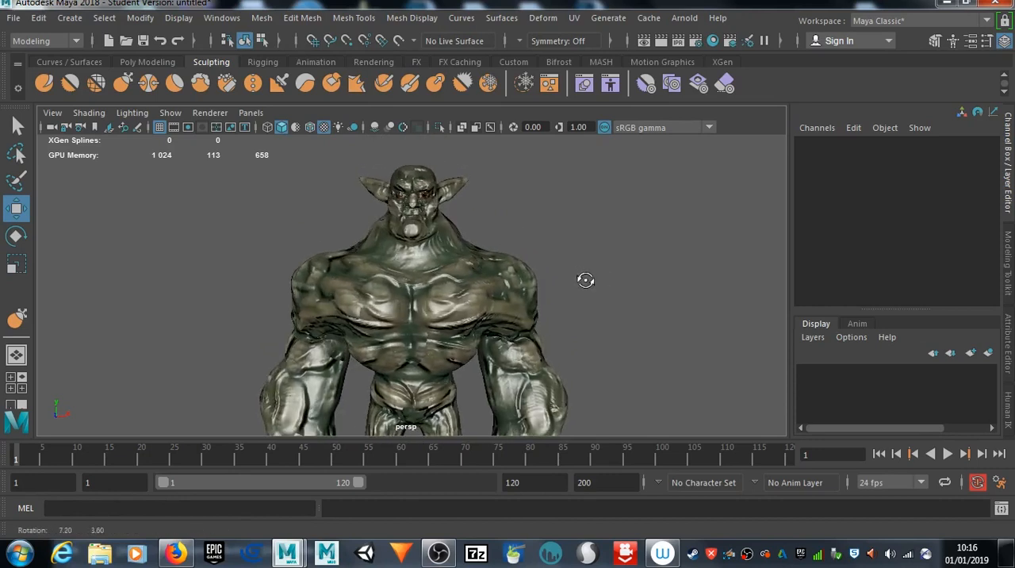
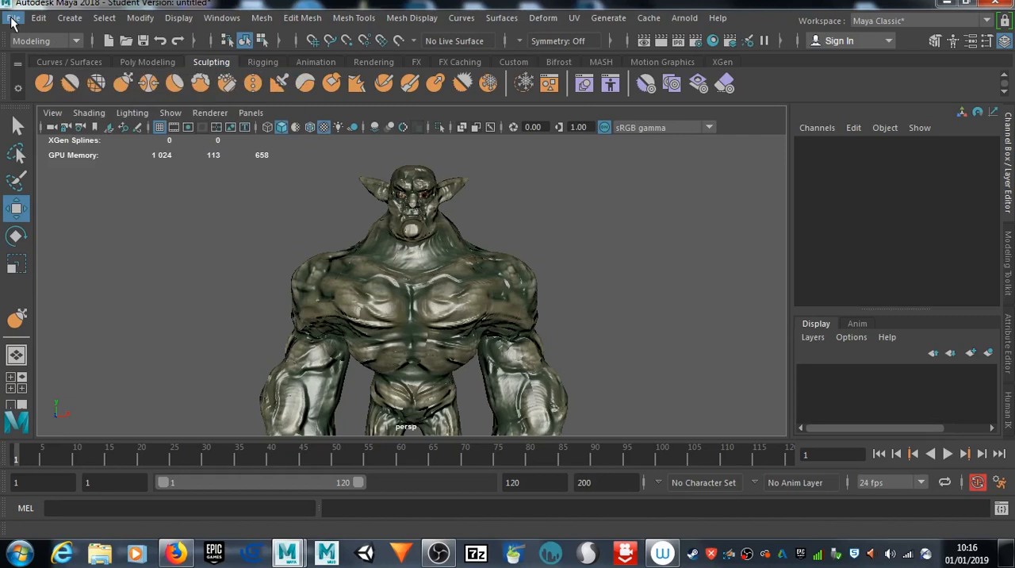
Step: Open the FBX preset editor from the Export Selection options and review the Embed Media setting
left_click(14, 20)
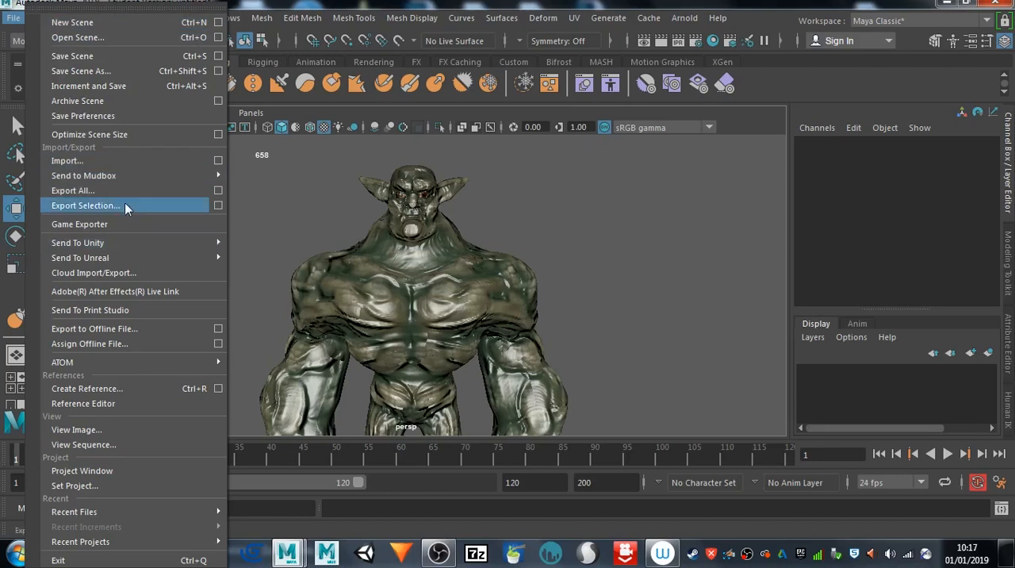
left_click(217, 206)
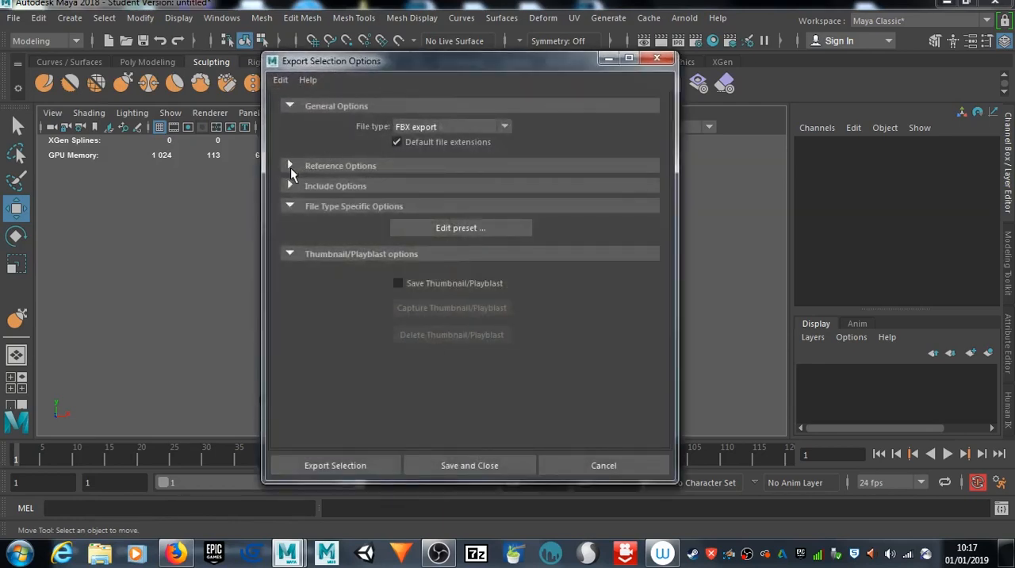
left_click(439, 231)
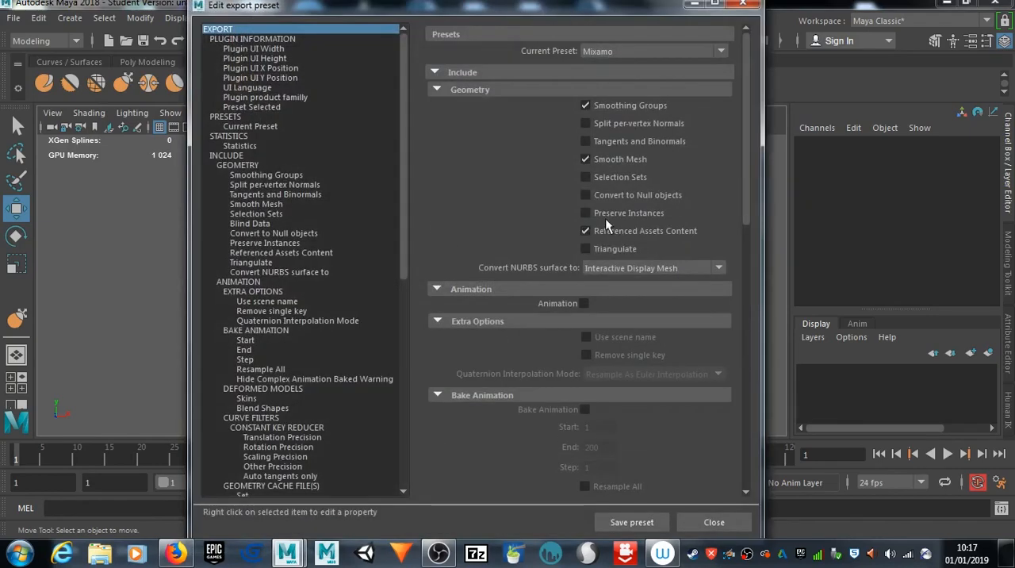
scroll(583, 216, "down", 5)
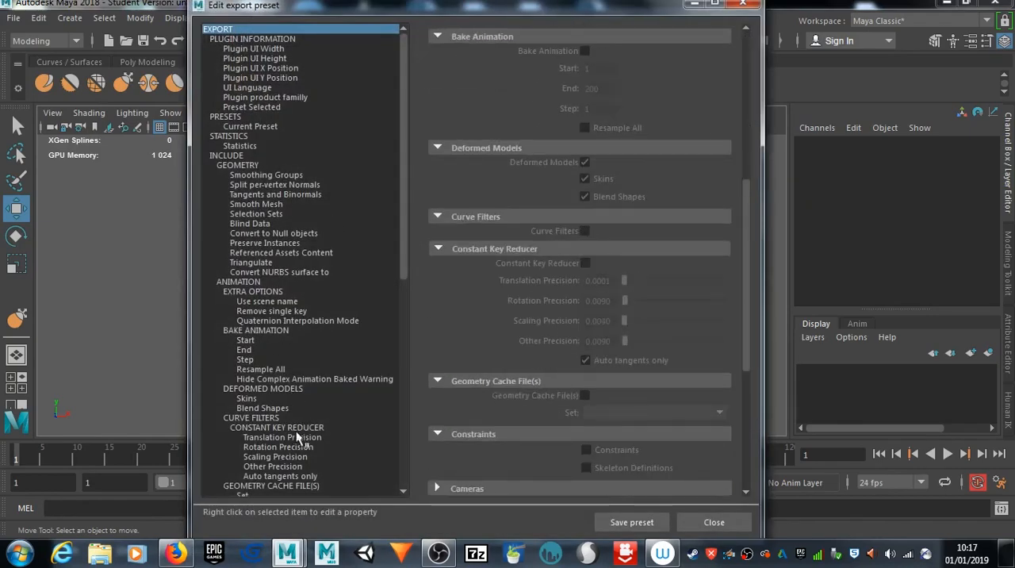
scroll(296, 417, "down", 10)
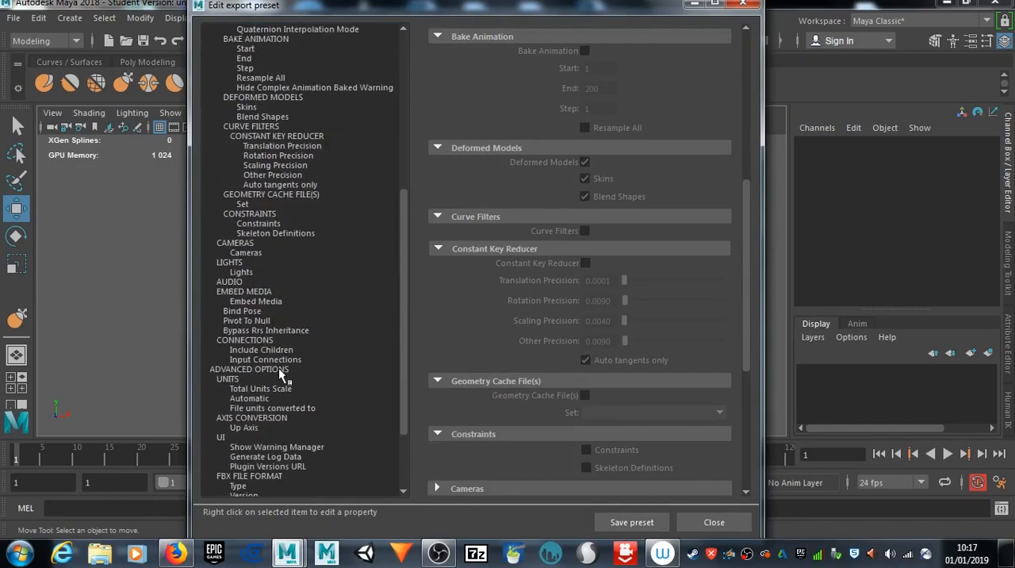
scroll(278, 367, "down", 3)
scroll(283, 398, "up", 10)
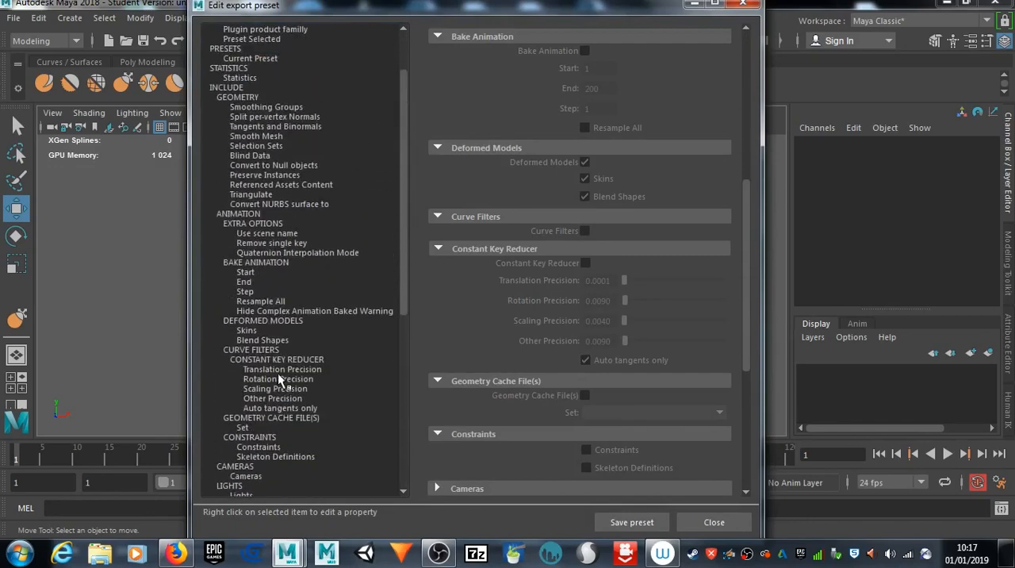
scroll(279, 379, "up", 3)
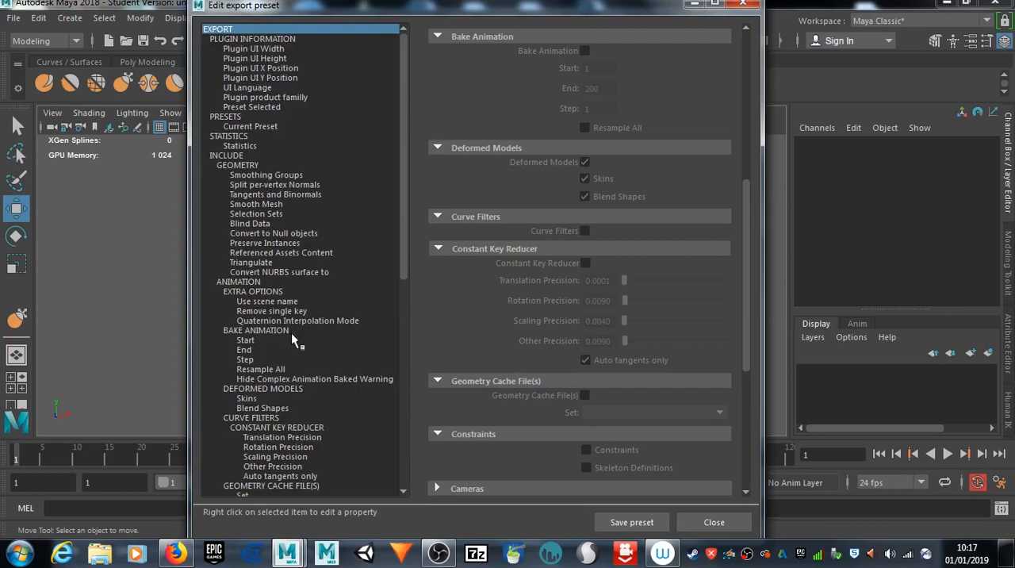
scroll(288, 403, "down", 6)
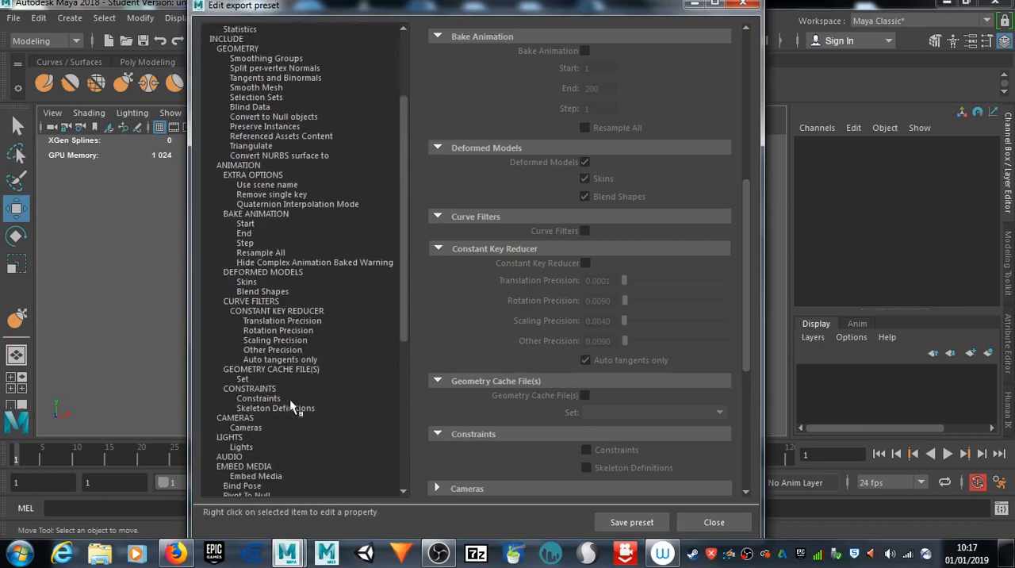
left_click(277, 418)
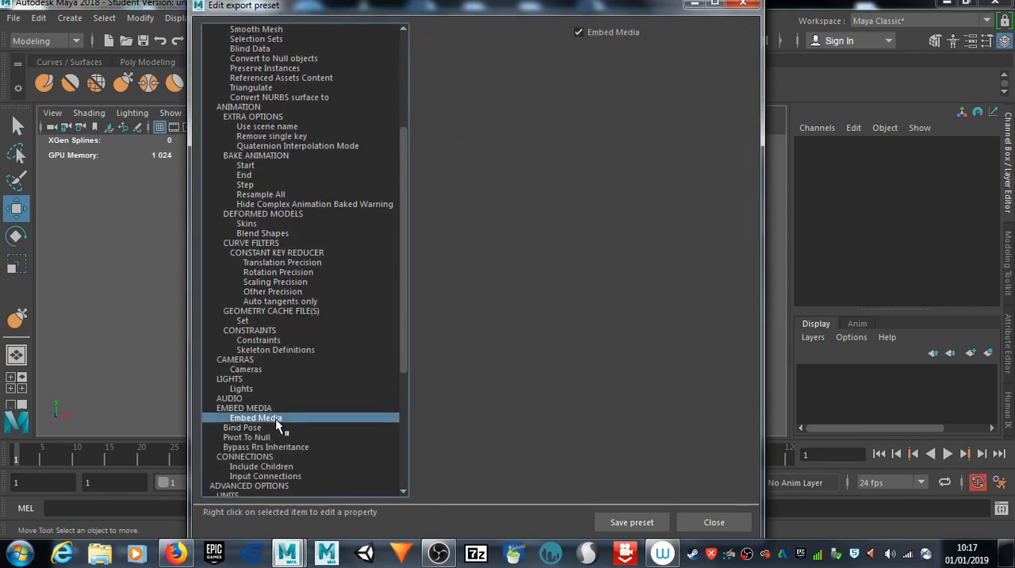
left_click(271, 409)
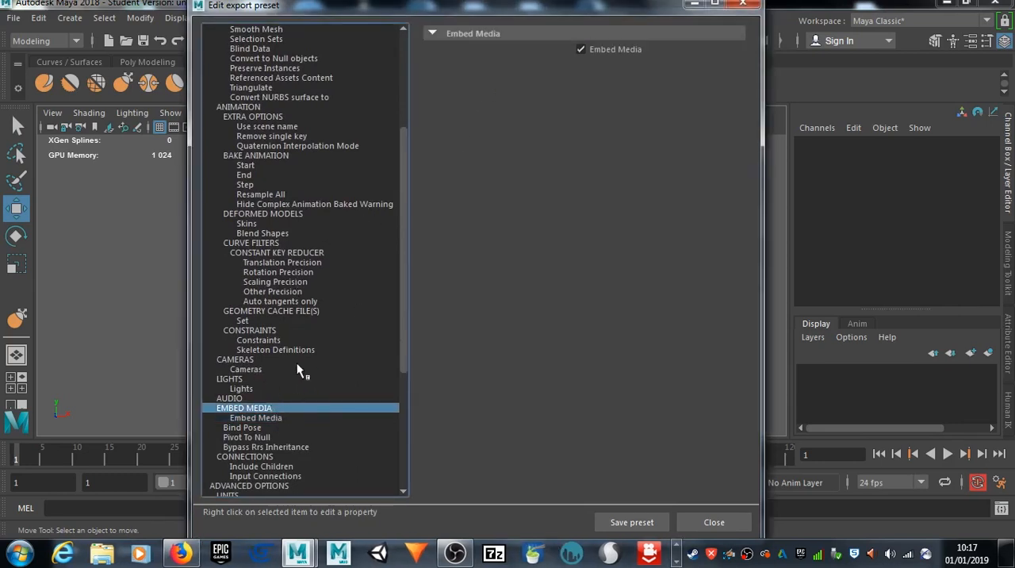
Step: Review the FBX file format type and set the export preset's version to FBX 2014/2015
scroll(263, 451, "down", 4)
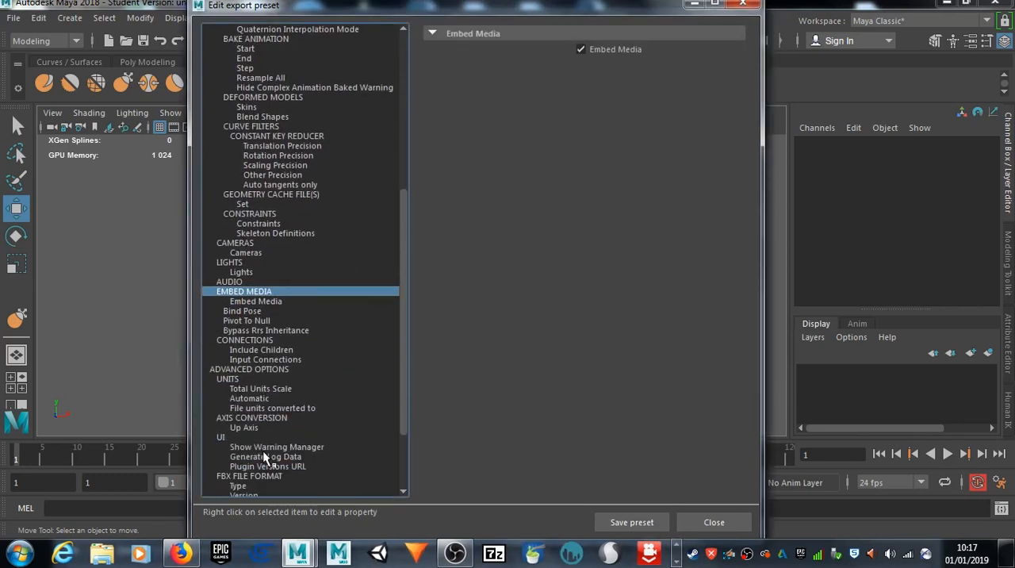
scroll(262, 450, "down", 2)
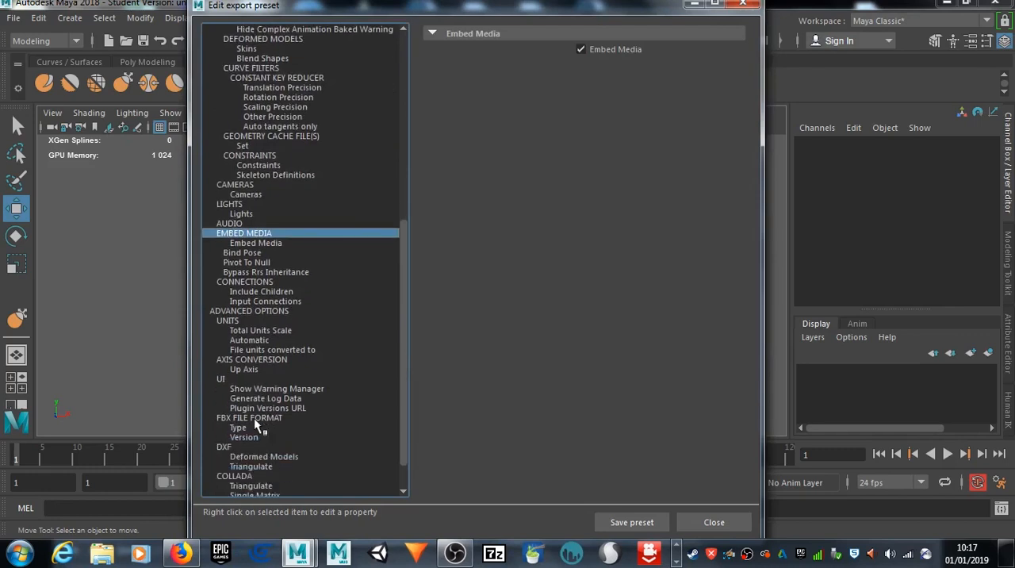
left_click(240, 428)
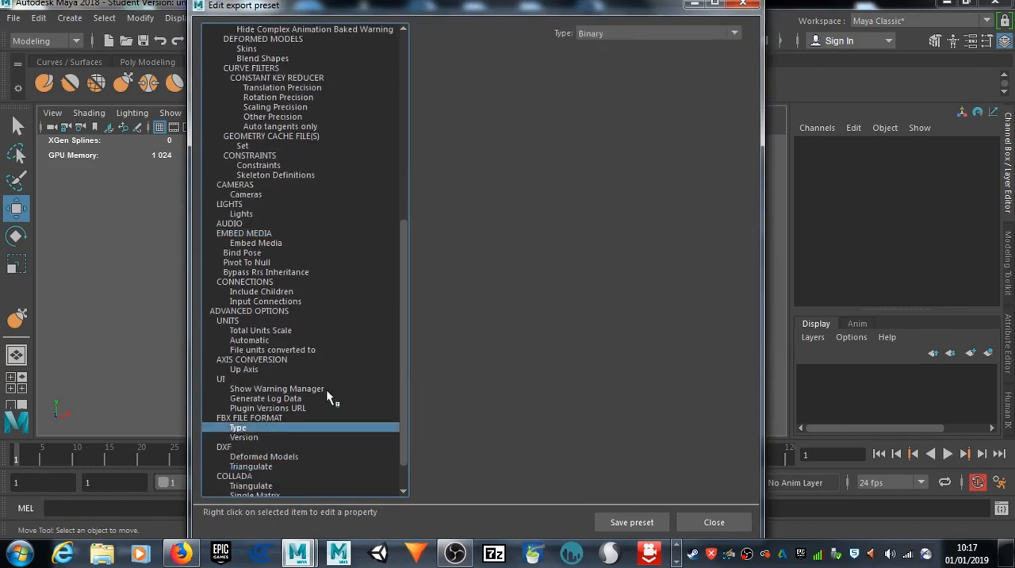
left_click(255, 438)
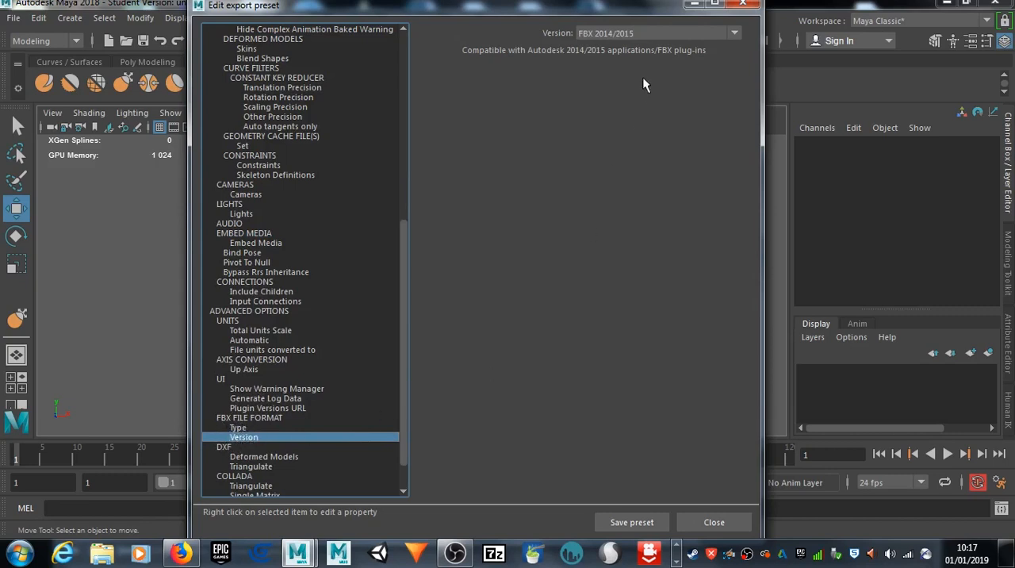
left_click(737, 33)
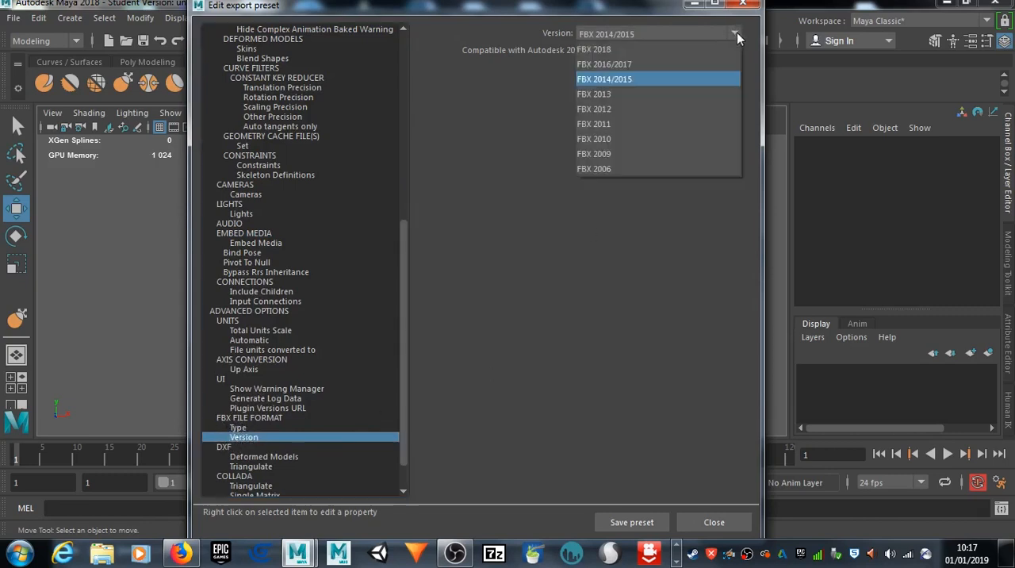
left_click(670, 82)
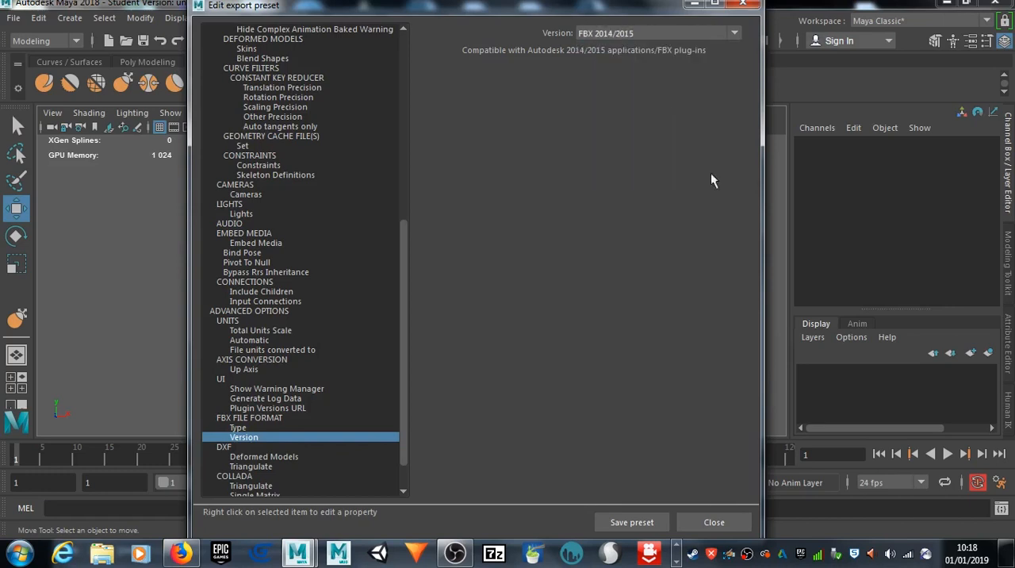
Step: Save the export settings as a new preset named Mixamo2, then close the preset editor and save the Export Selection options
left_click(640, 523)
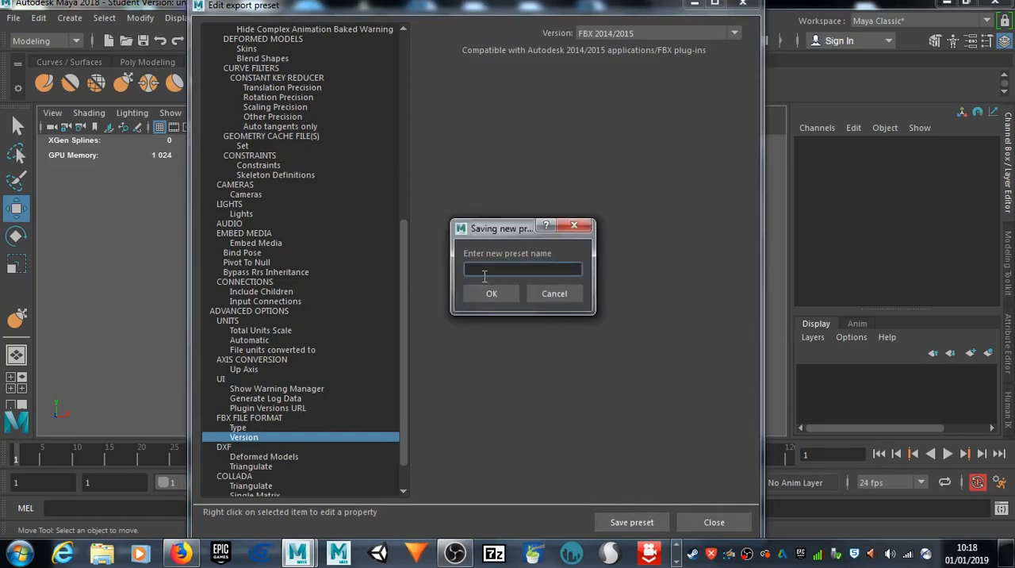
type("Mixamo2")
left_click(496, 293)
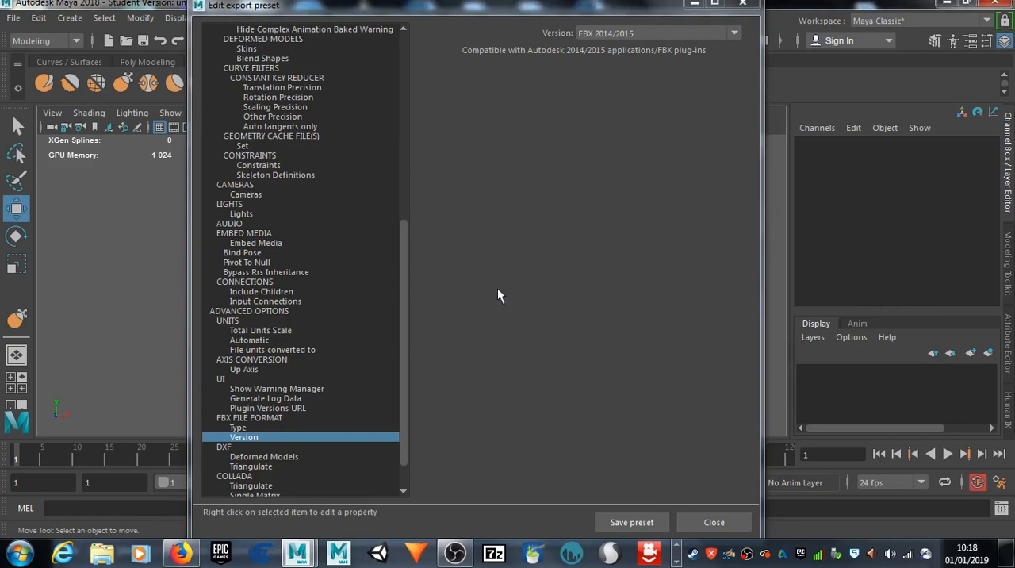
left_click(715, 522)
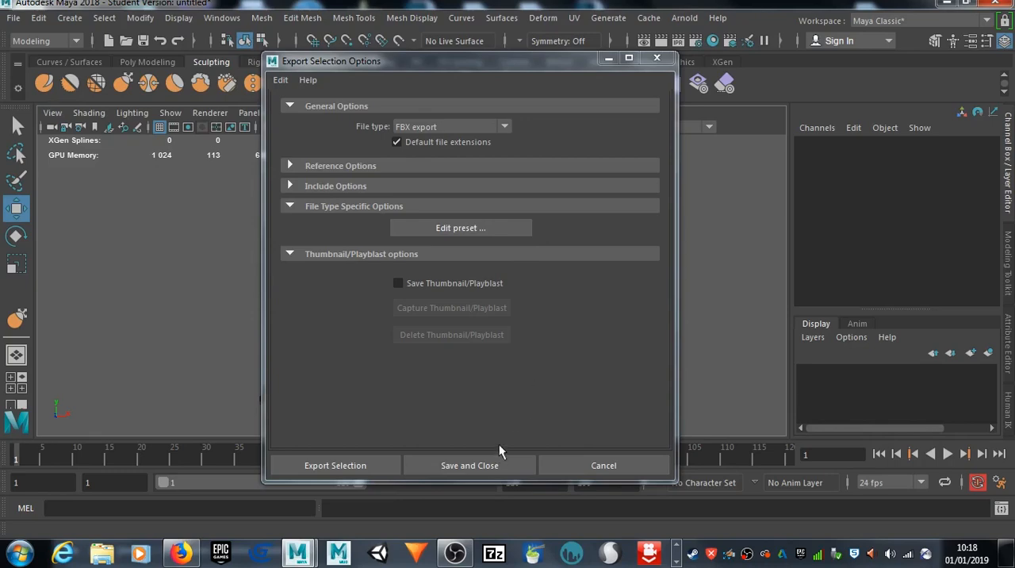
left_click(469, 468)
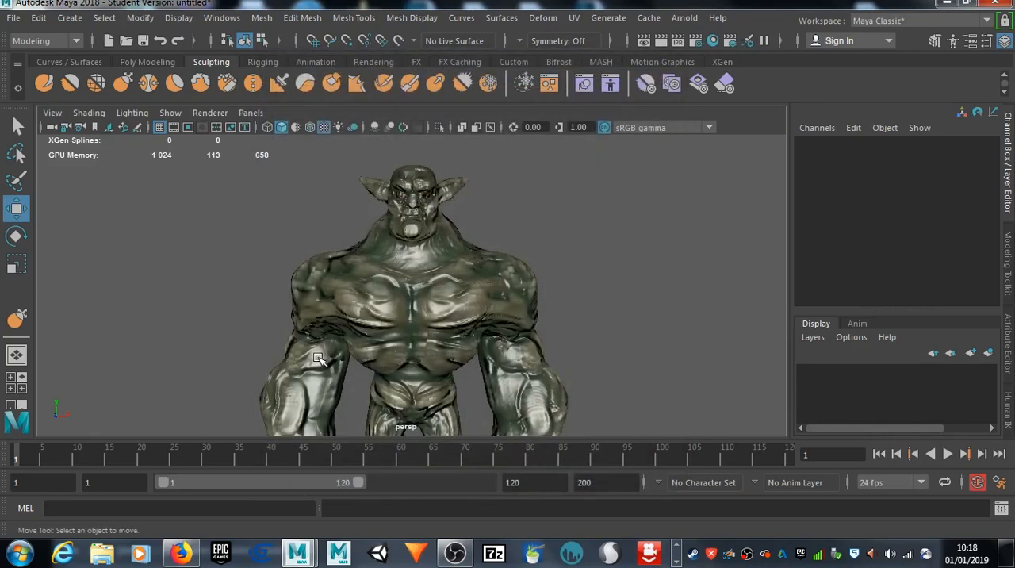
Step: Try to export the current selection to the Desktop as an FBX file named The Goblin Warrior
left_click(13, 18)
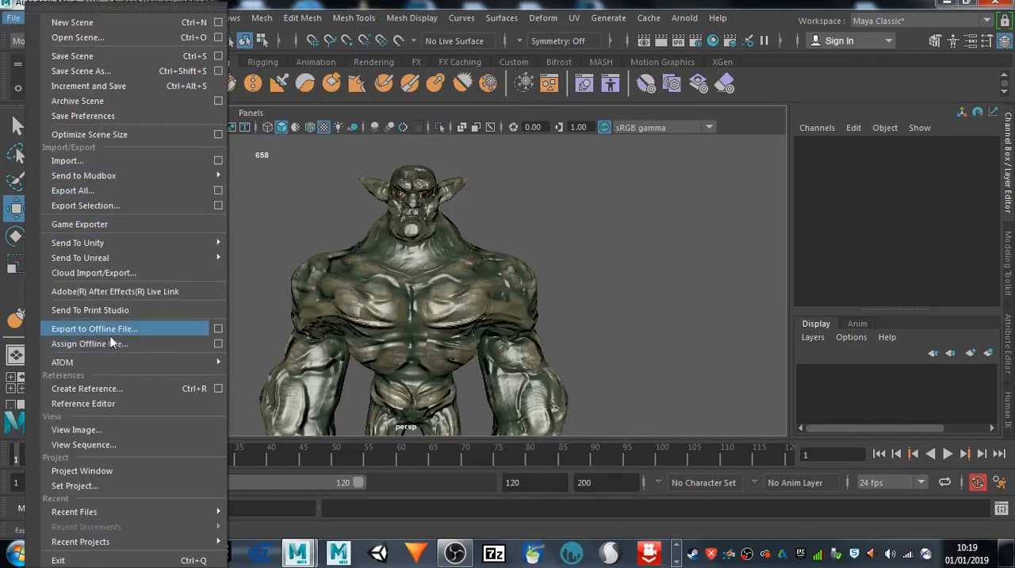
left_click(113, 206)
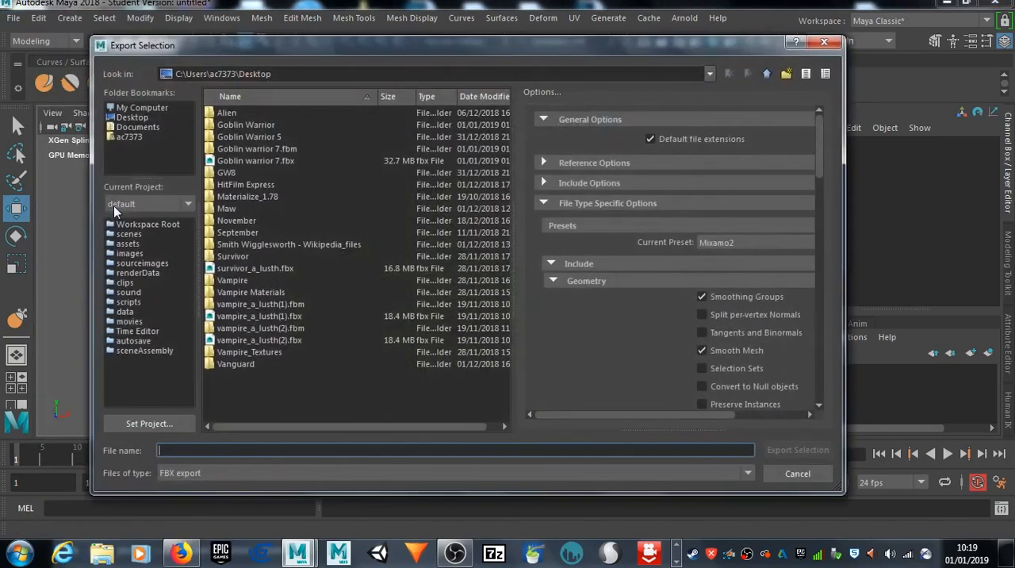
left_click(129, 118)
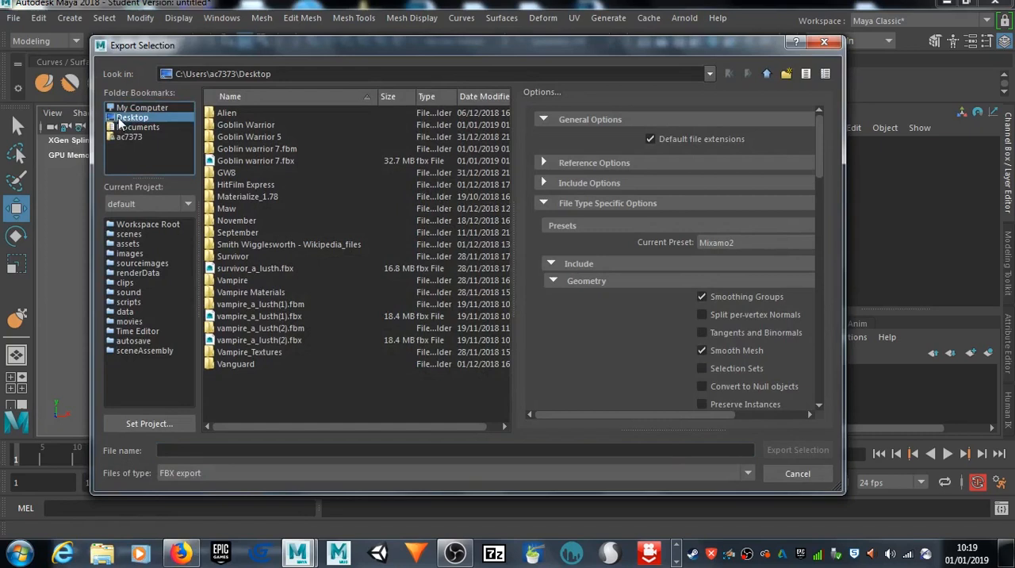
left_click(274, 454)
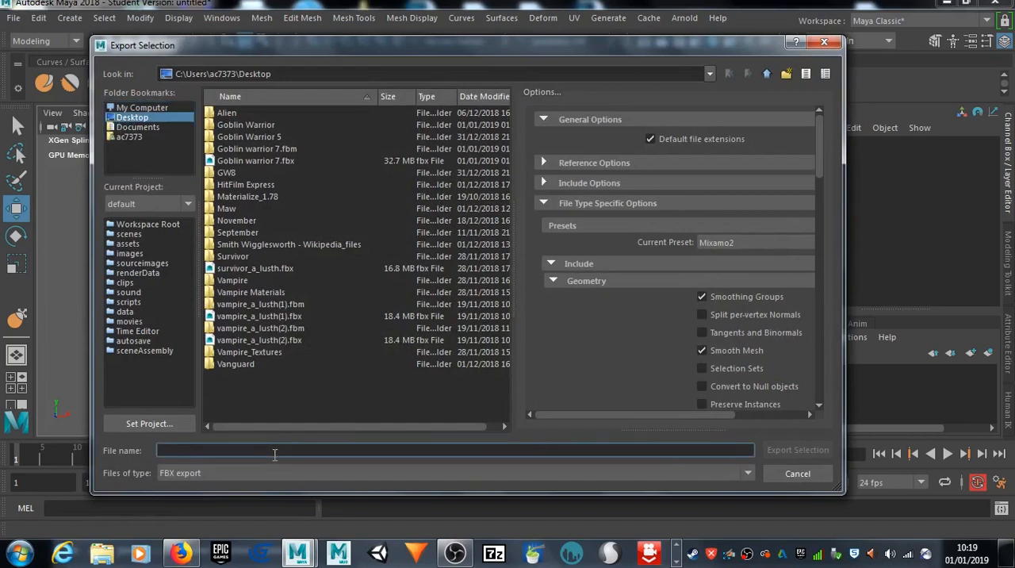
type("G")
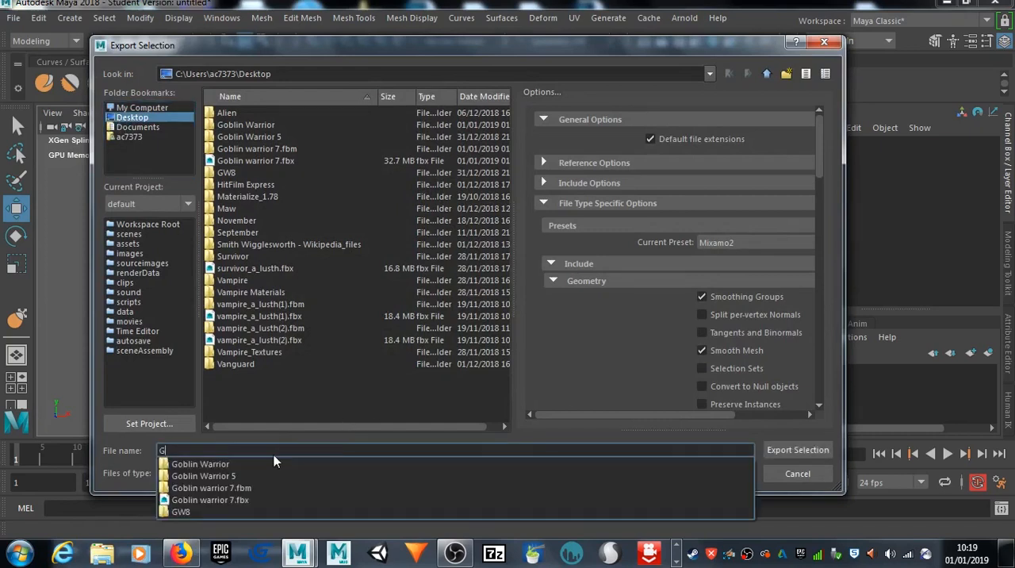
type("oblo")
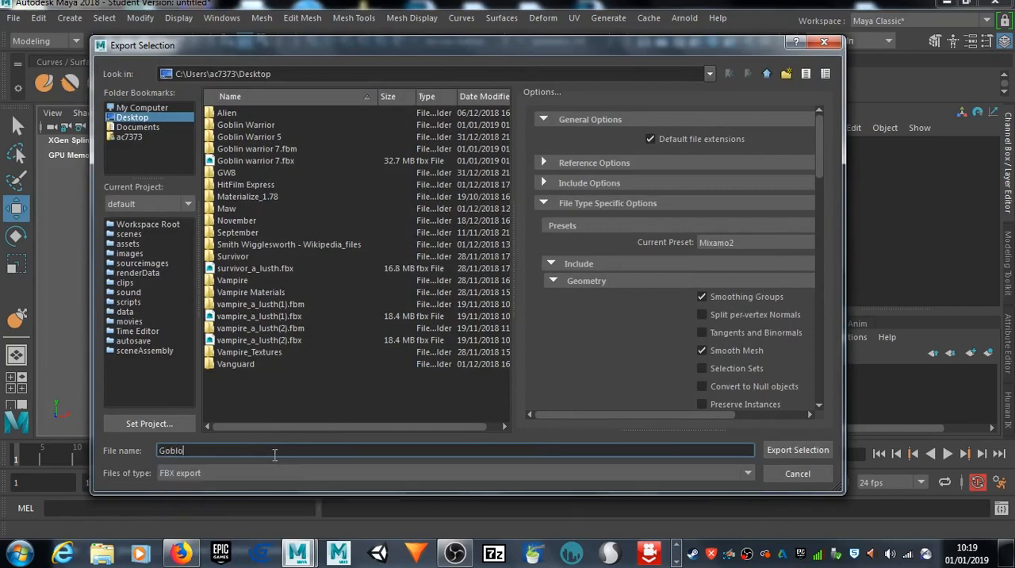
key("BackSpace")
key("BackSpace")
key("BackSpace")
key("BackSpace")
key("BackSpace")
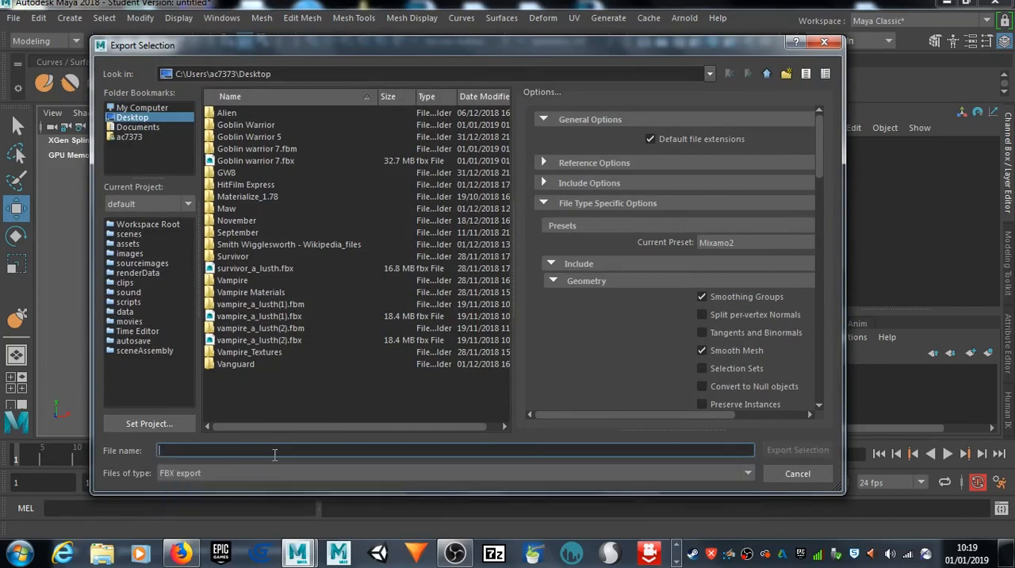
type("The Goblin W\\z")
key("BackSpace")
key("BackSpace")
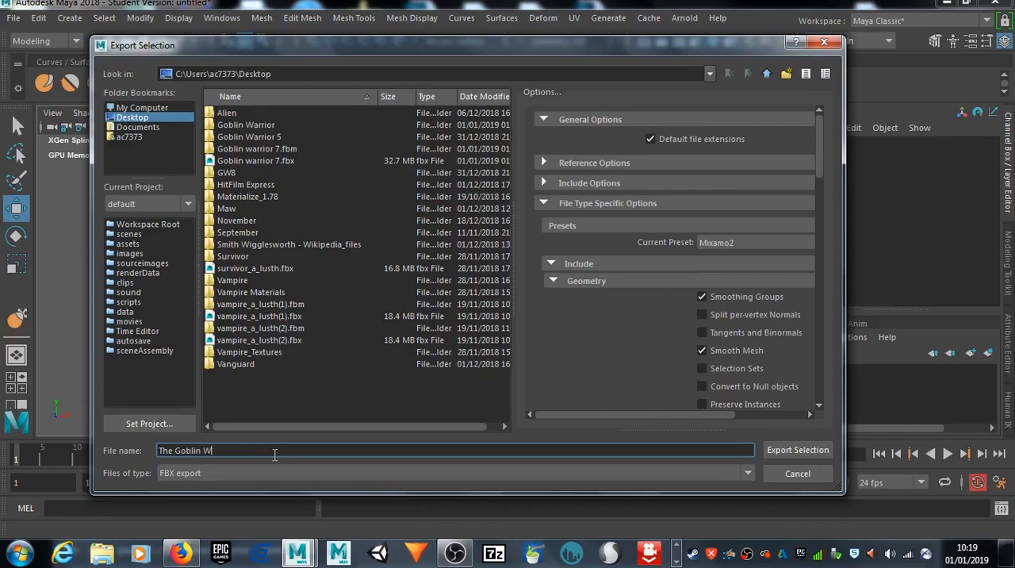
type("ariorr")
left_click(830, 453)
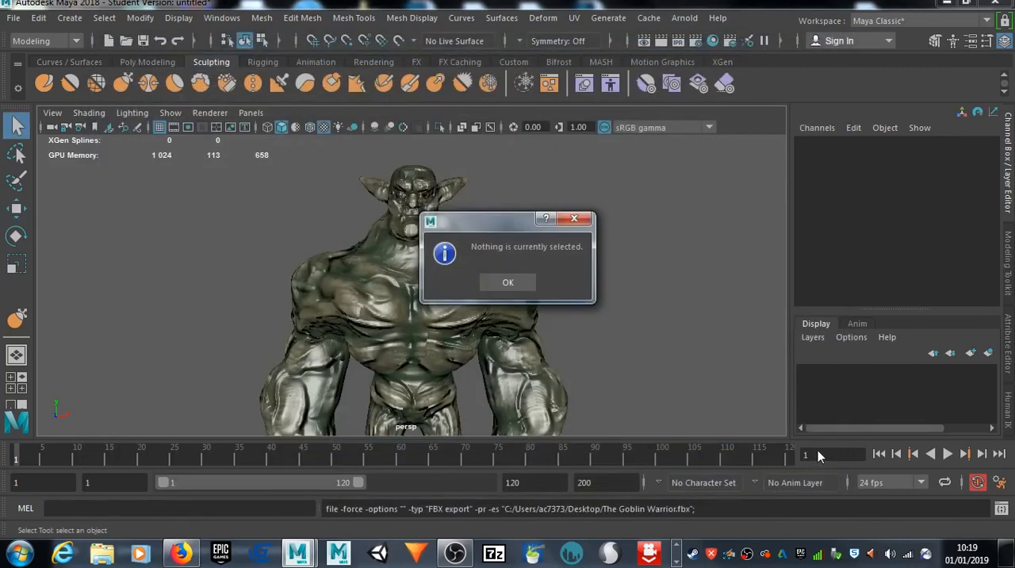
left_click(508, 282)
Step: Select the goblin mesh and export the selection to the Desktop as an FBX file named The Goblin Warrior
key("w")
left_click(353, 274)
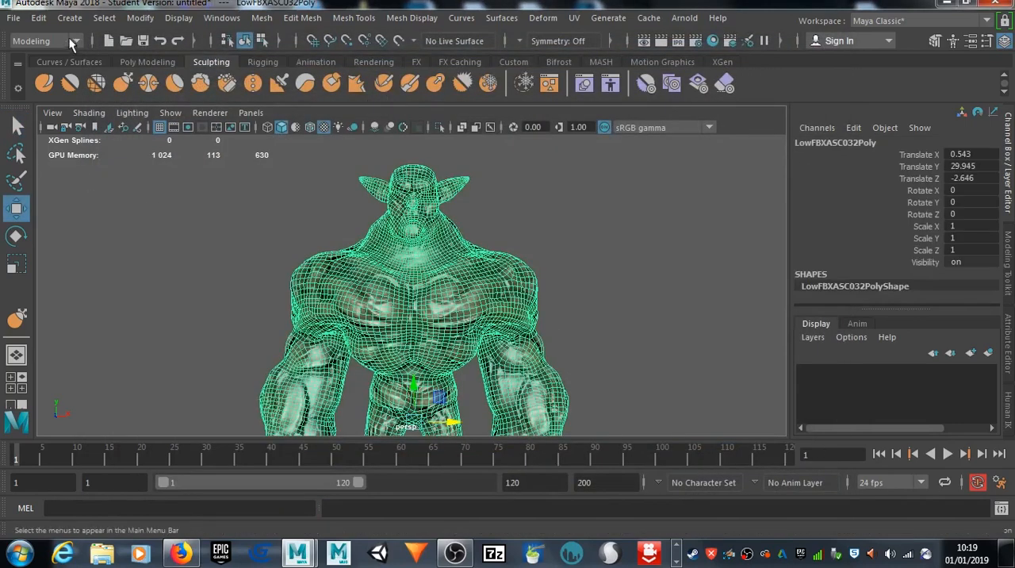
left_click(14, 18)
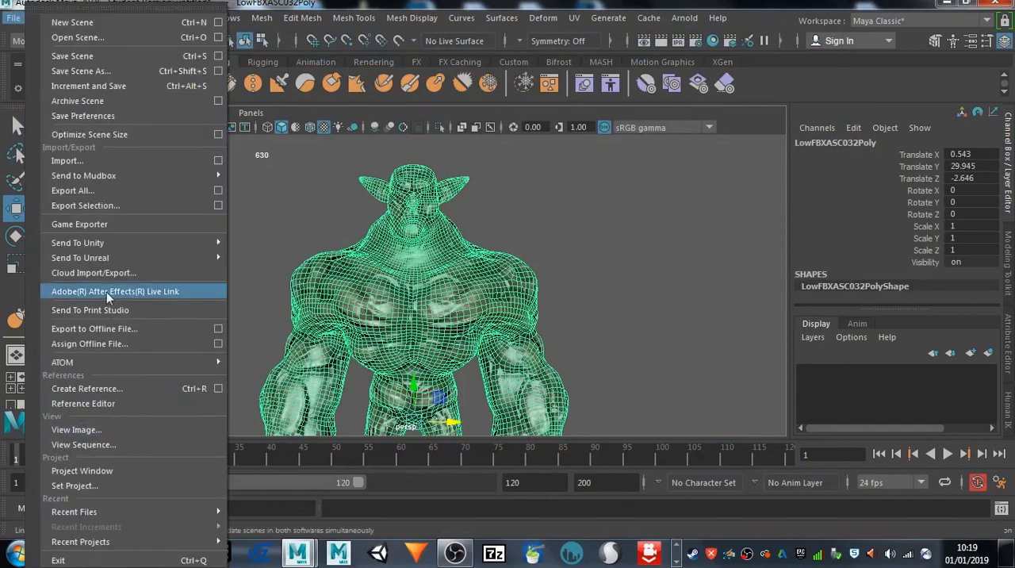
left_click(121, 205)
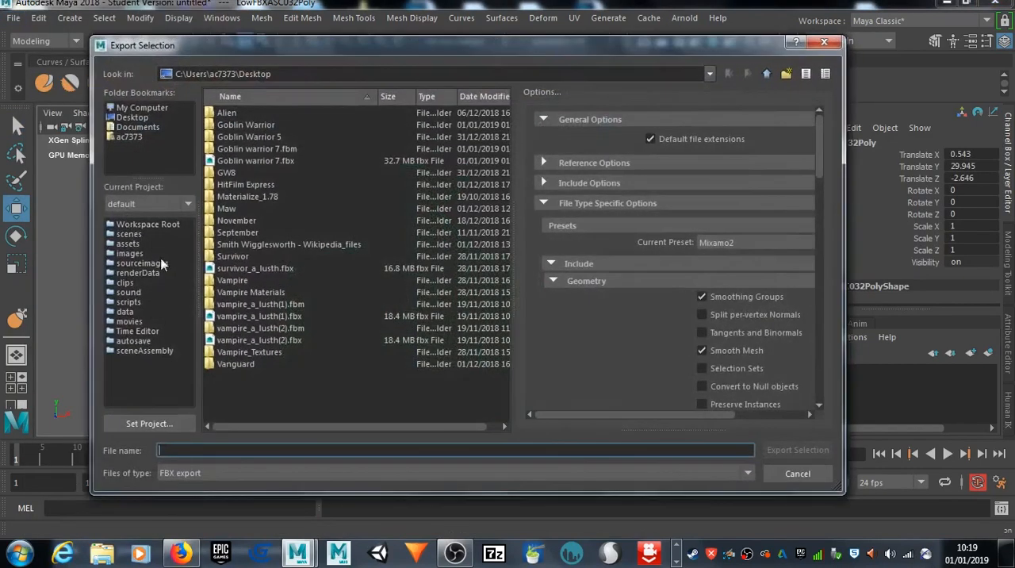
type("The ")
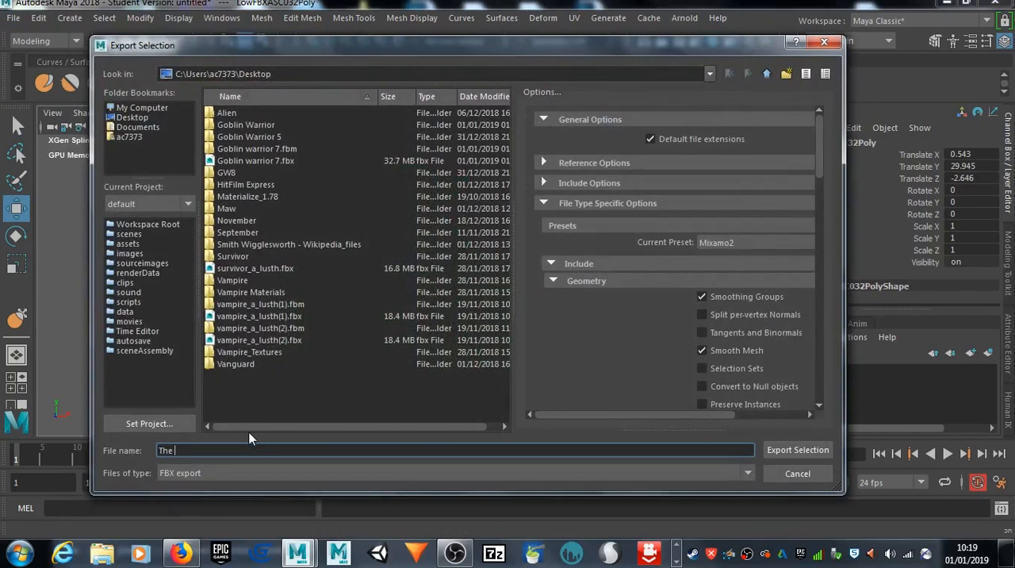
type("Goblin Warrior")
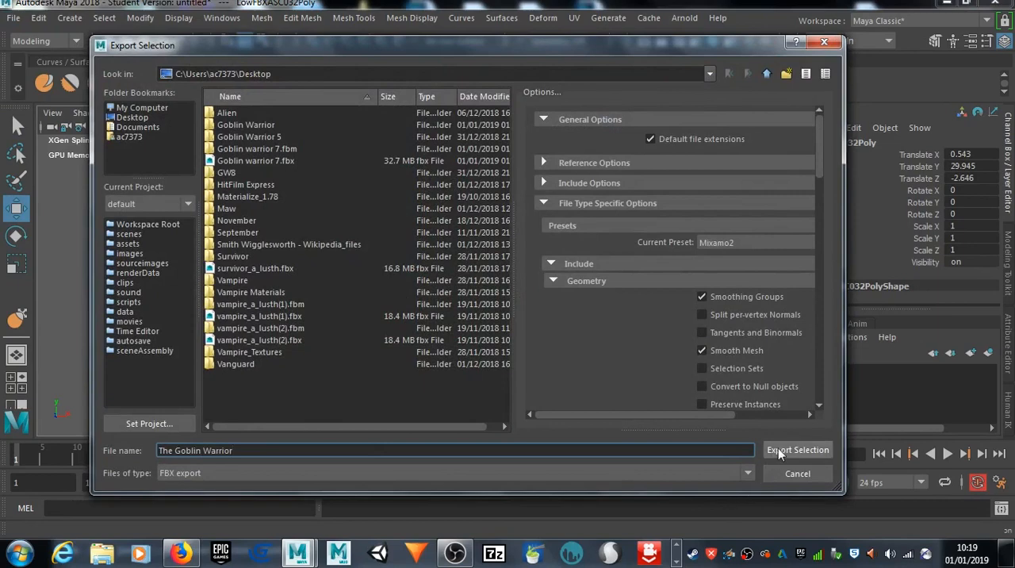
left_click(113, 118)
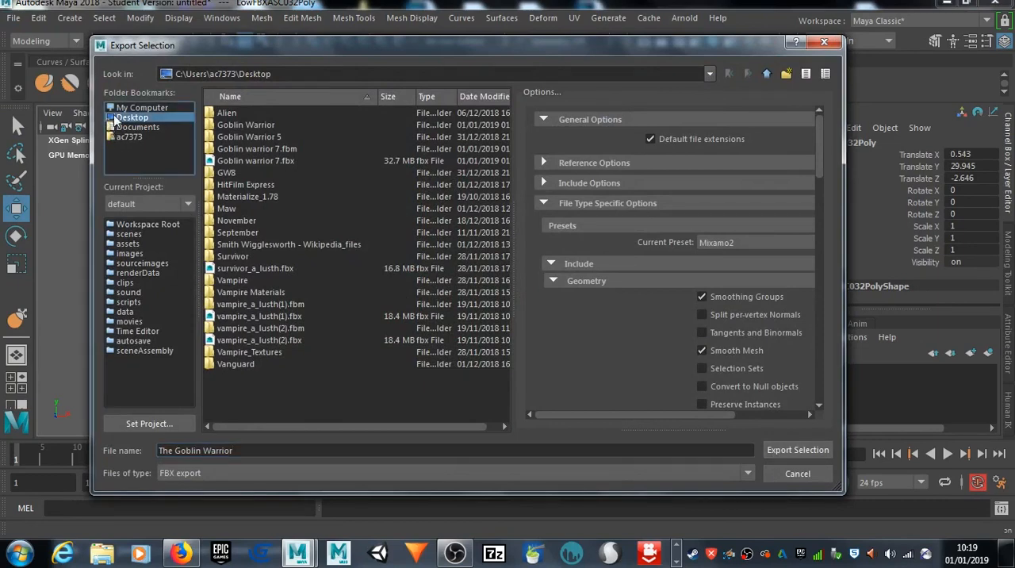
left_click(803, 453)
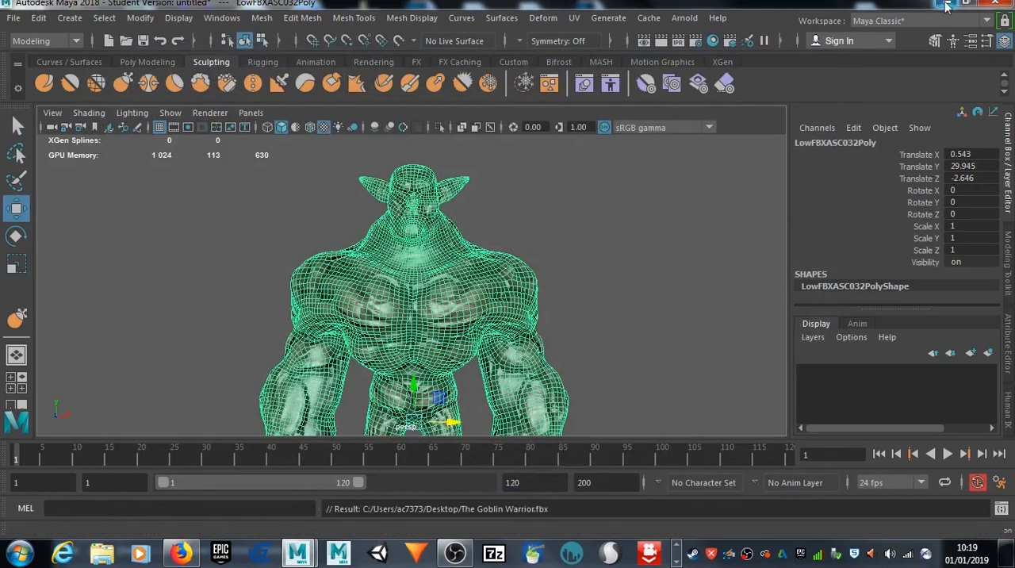
Step: Switch to Mixamo in Firefox and upload The Goblin Warrior.fbx from the Desktop as a new character
left_click_drag(861, 3, 900, 115)
left_click(900, 34)
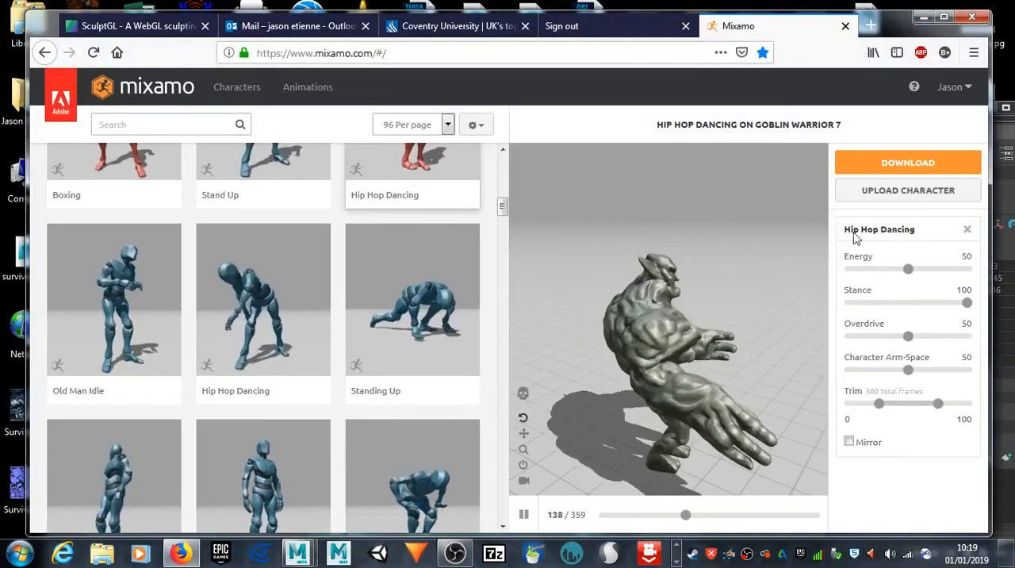
left_click(857, 194)
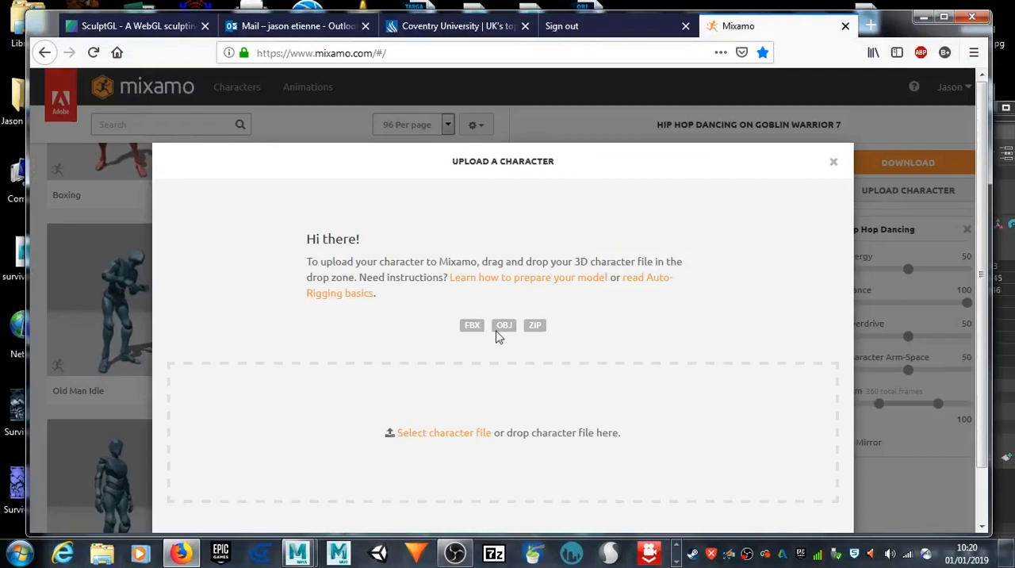
left_click(465, 433)
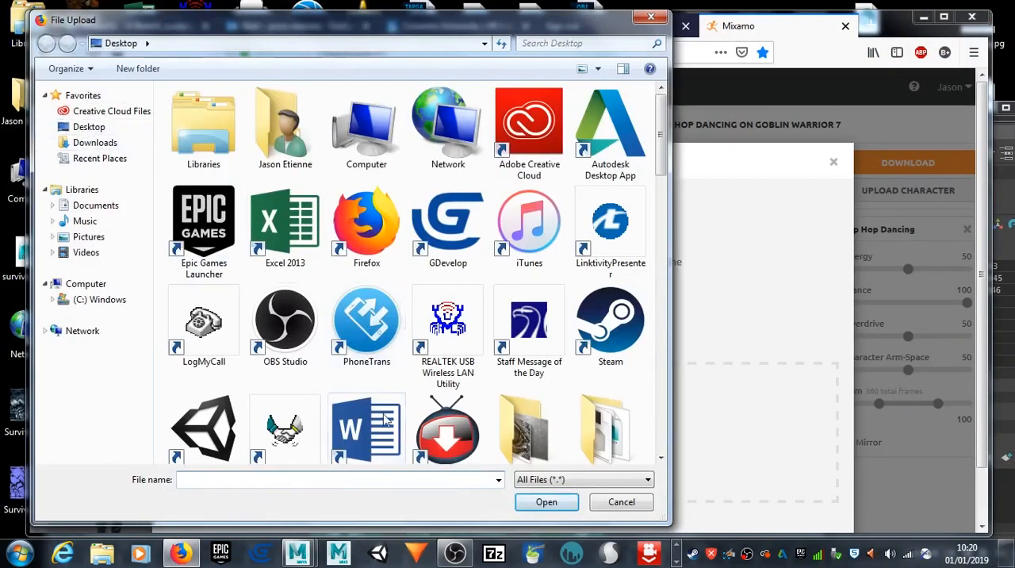
left_click_drag(661, 139, 656, 286)
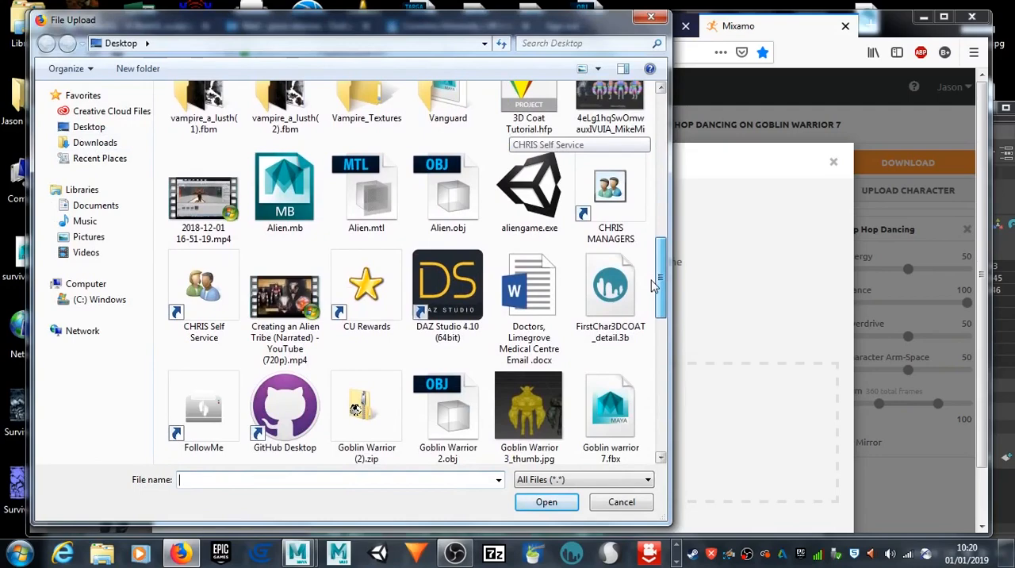
left_click_drag(655, 286, 671, 432)
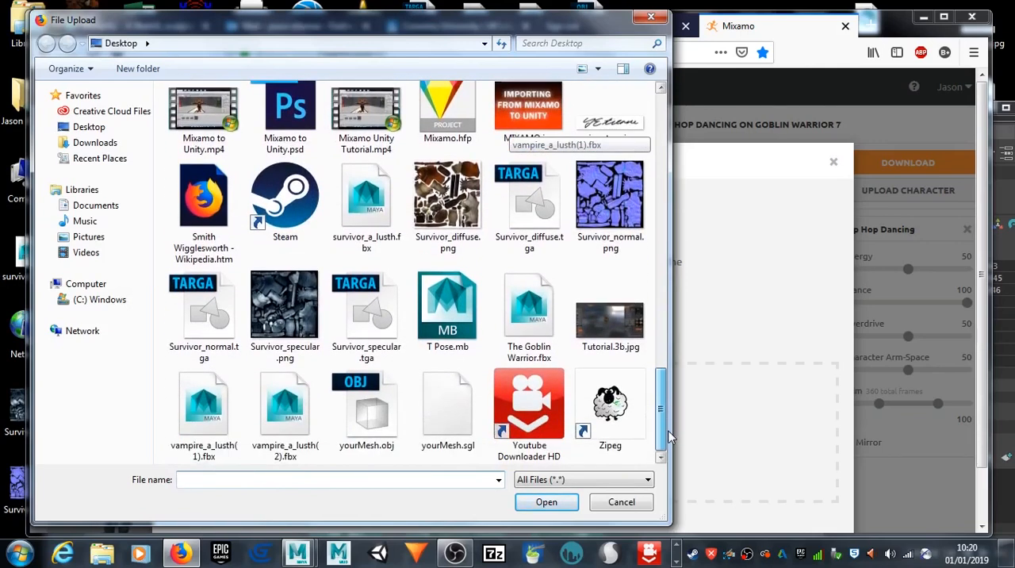
left_click(529, 316)
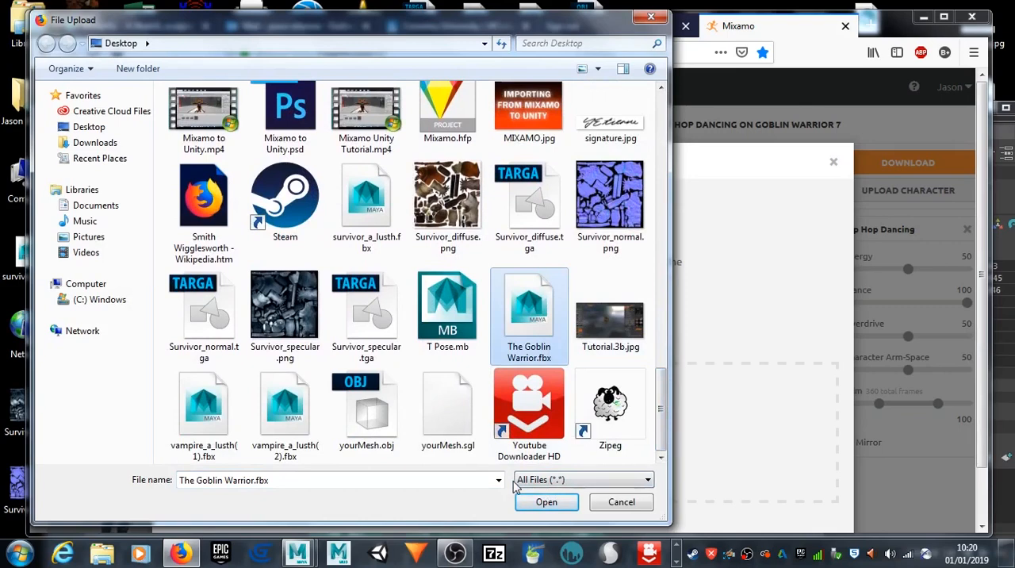
left_click(540, 503)
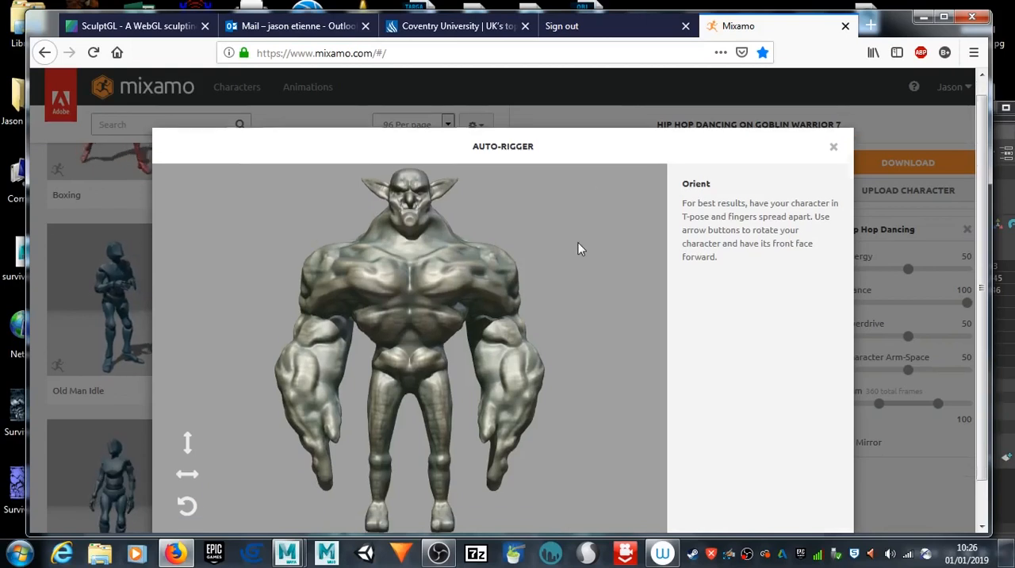
Step: Accept the goblin's front-facing orientation and place the chin, wrist, elbow, knee and groin markers on its body with symmetry enabled
left_click(817, 514)
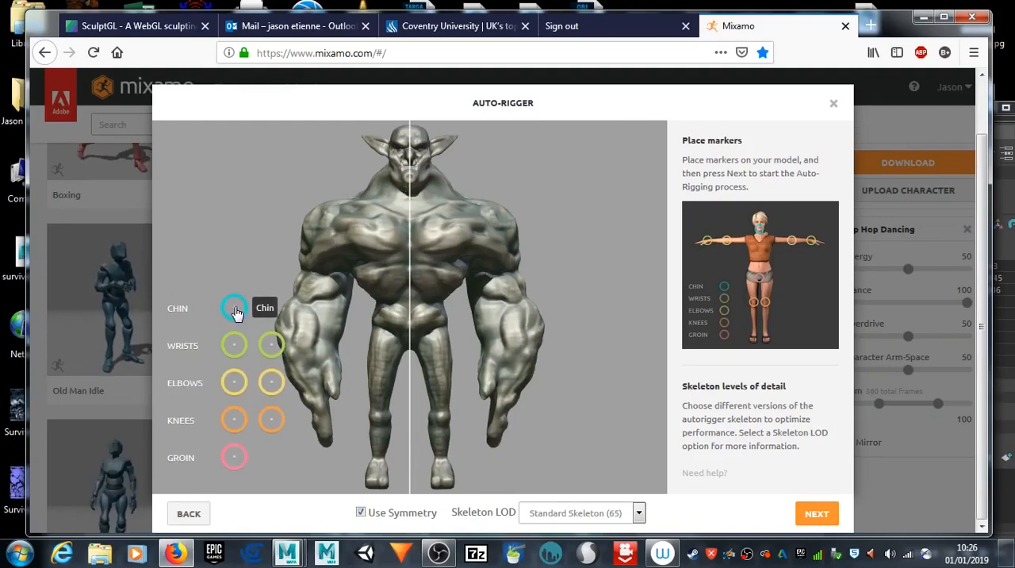
mouse_move(237, 312)
left_mouse_down()
mouse_move(373, 229)
mouse_move(412, 183)
left_mouse_up()
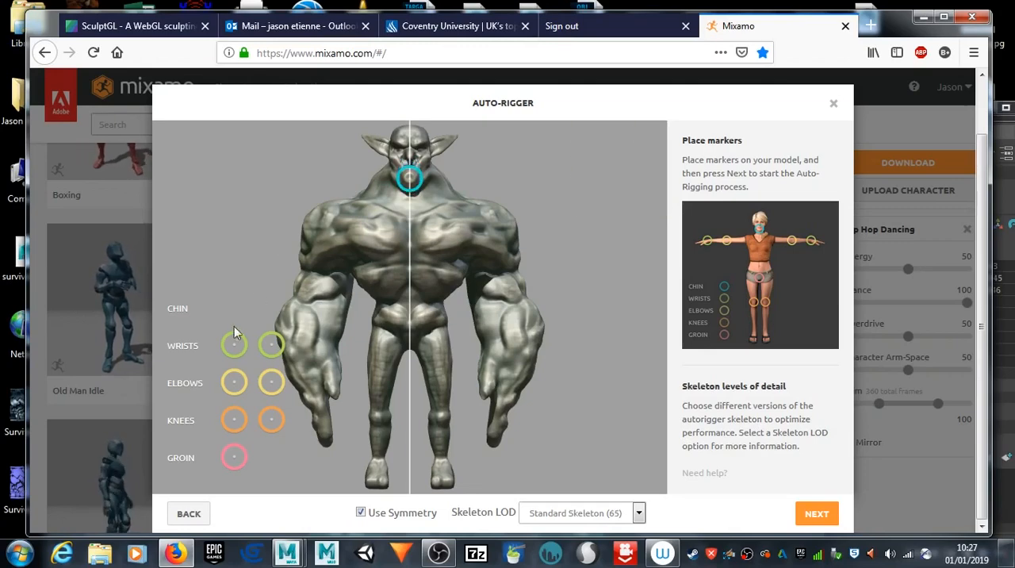
mouse_move(234, 344)
left_mouse_down()
mouse_move(310, 345)
mouse_move(328, 334)
mouse_move(329, 343)
mouse_move(303, 328)
mouse_move(313, 349)
mouse_move(322, 343)
mouse_move(302, 342)
left_mouse_up()
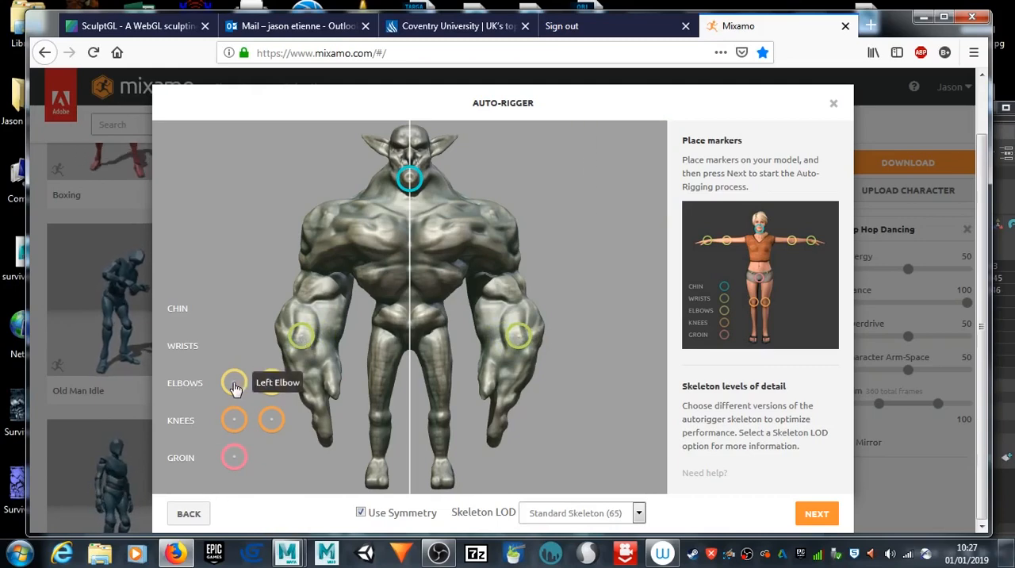
mouse_move(234, 385)
left_mouse_down()
mouse_move(273, 351)
mouse_move(315, 275)
left_mouse_up()
mouse_move(232, 421)
left_mouse_down()
mouse_move(304, 414)
mouse_move(378, 423)
left_mouse_up()
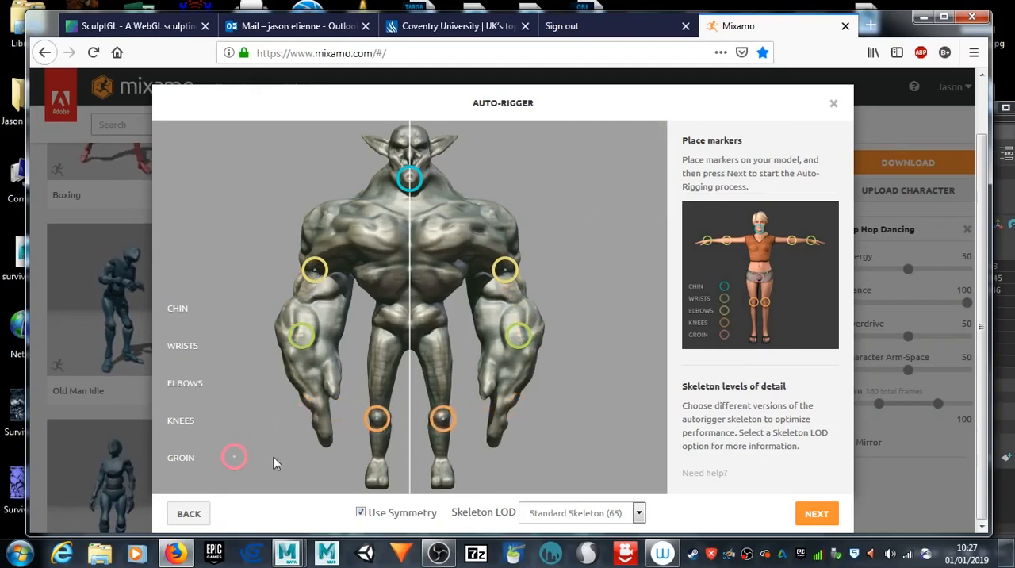
mouse_move(228, 460)
left_mouse_down()
mouse_move(385, 338)
mouse_move(411, 341)
left_mouse_up()
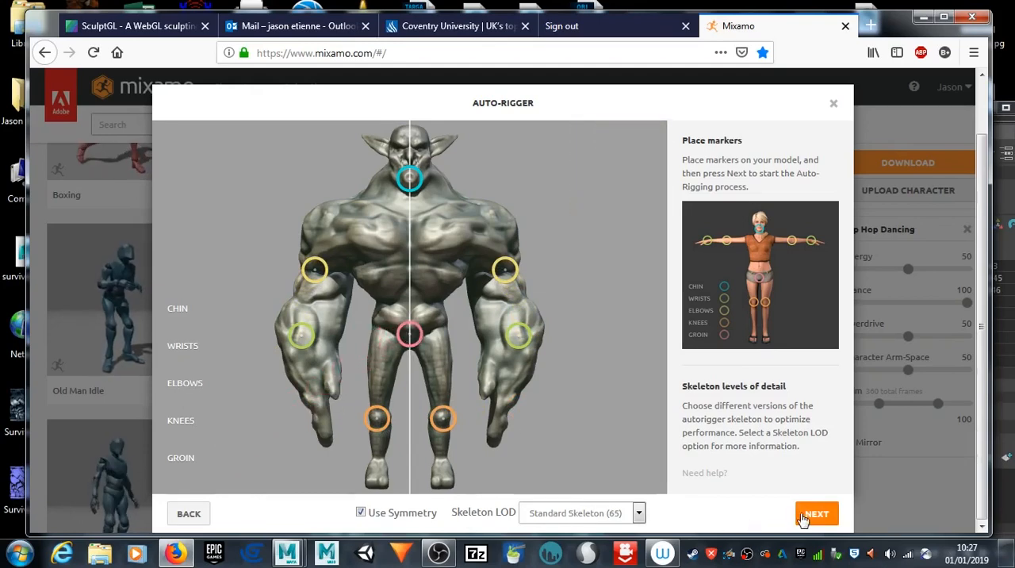
Step: Set the Skeleton LOD to 3 Chain Fingers (49) and start the auto-rigging
left_click(638, 514)
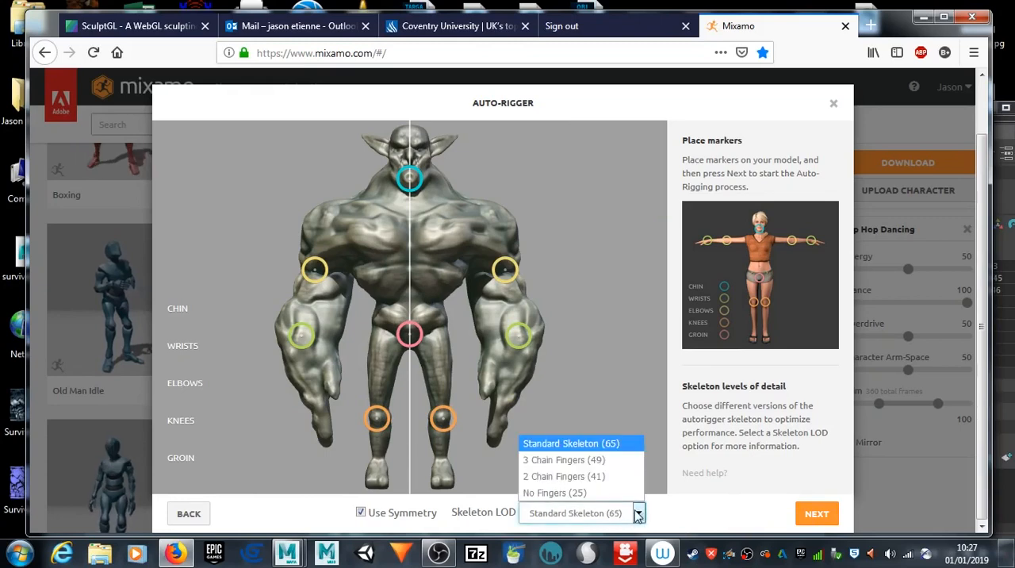
left_click(596, 463)
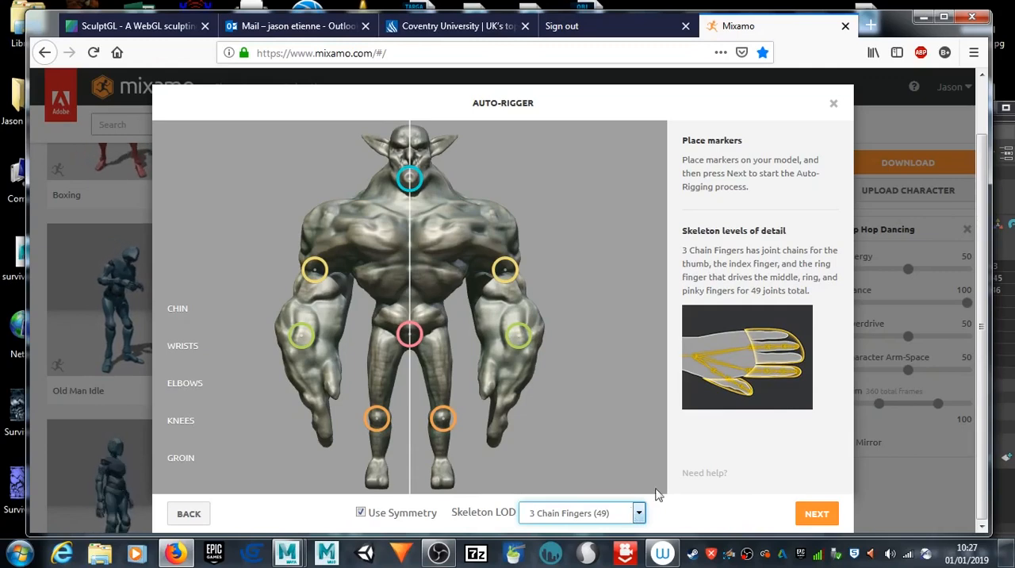
left_click(829, 517)
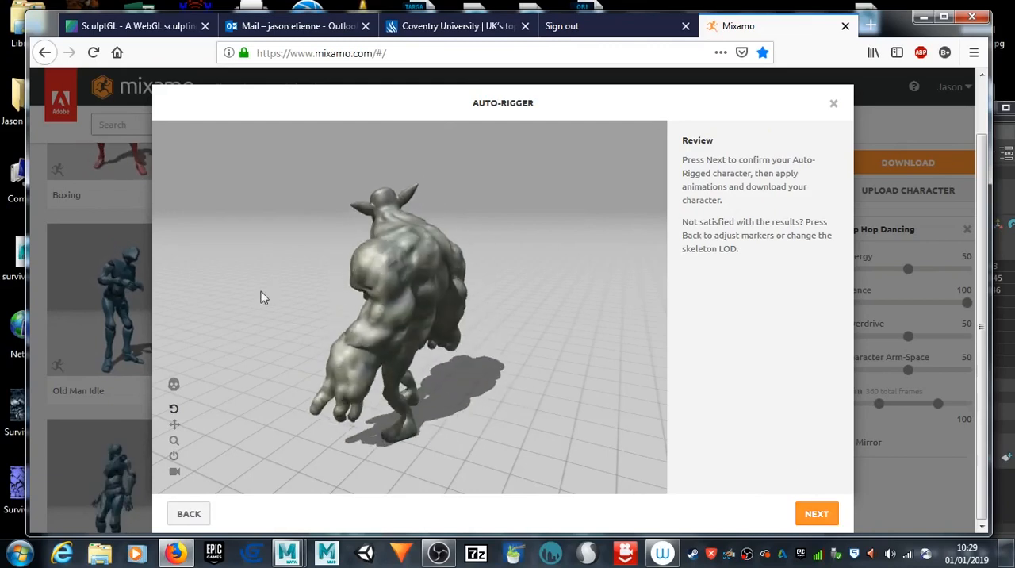
Step: Examine the auto-rigged goblin's deformation from several sides and close up in the review preview, resetting the camera when it loses the character
left_click_drag(234, 312, 624, 272)
scroll(395, 328, "up", 4)
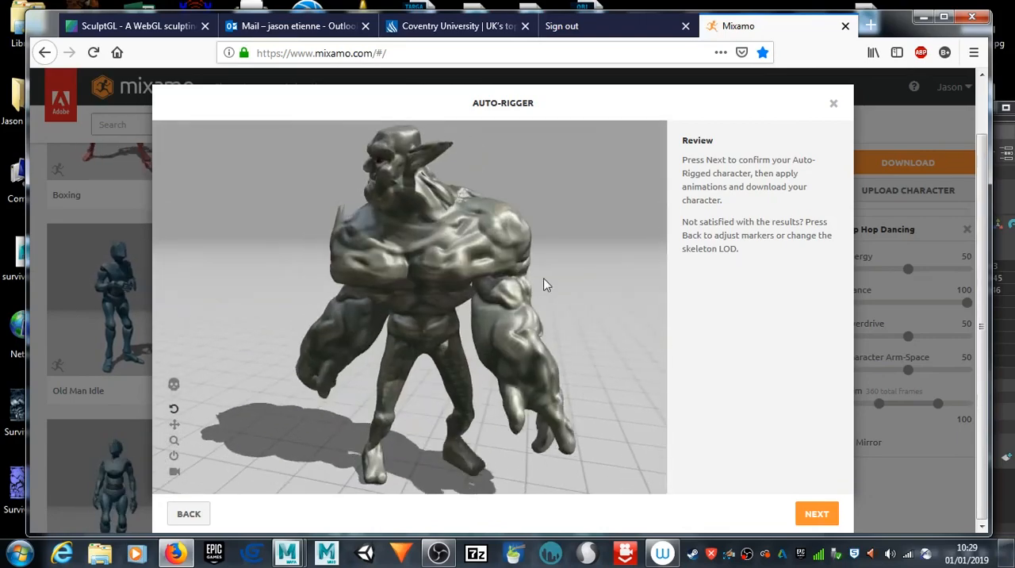
scroll(559, 263, "up", 5)
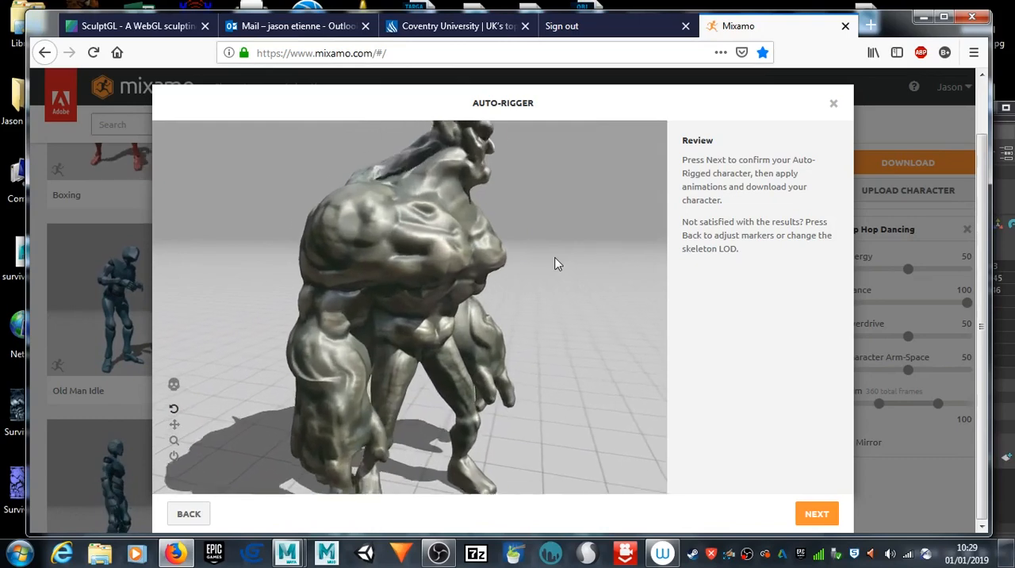
middle_click_drag(574, 231, 553, 275)
middle_click(553, 276)
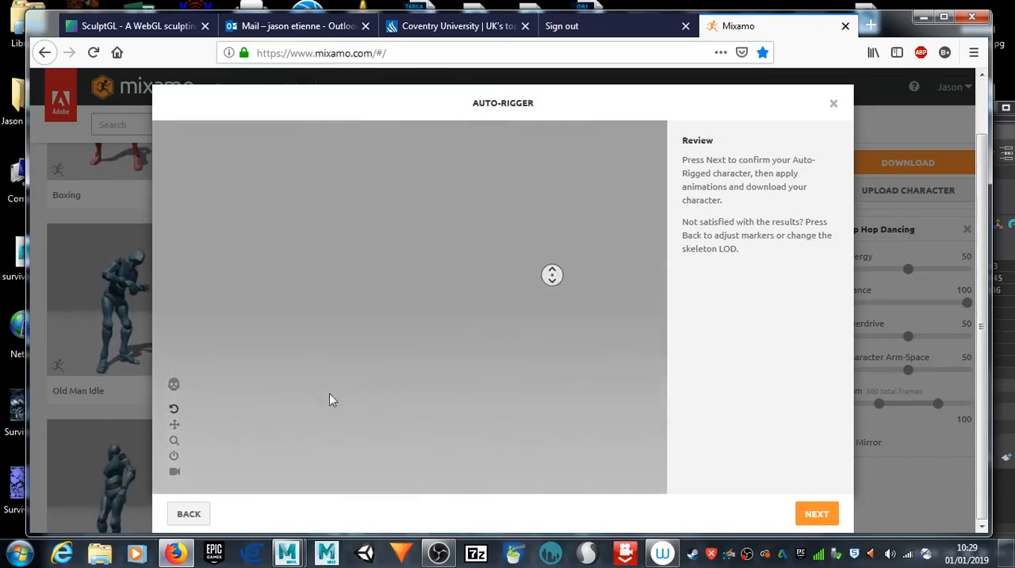
left_click(174, 459)
scroll(365, 281, "up", 3)
middle_click(609, 201)
middle_click_drag(610, 203, 604, 201)
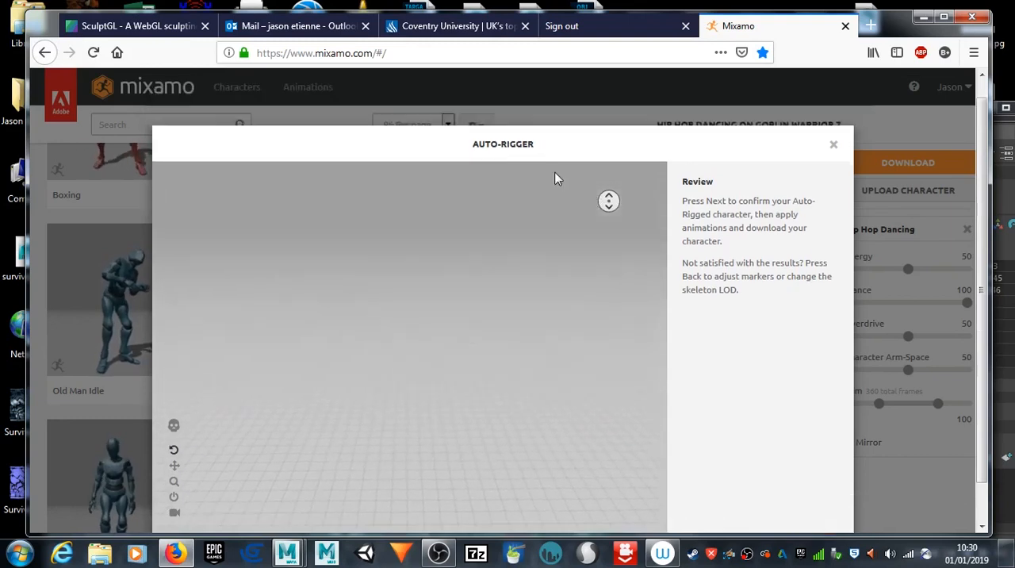
middle_click_drag(530, 304, 527, 354)
left_click_drag(478, 336, 444, 367)
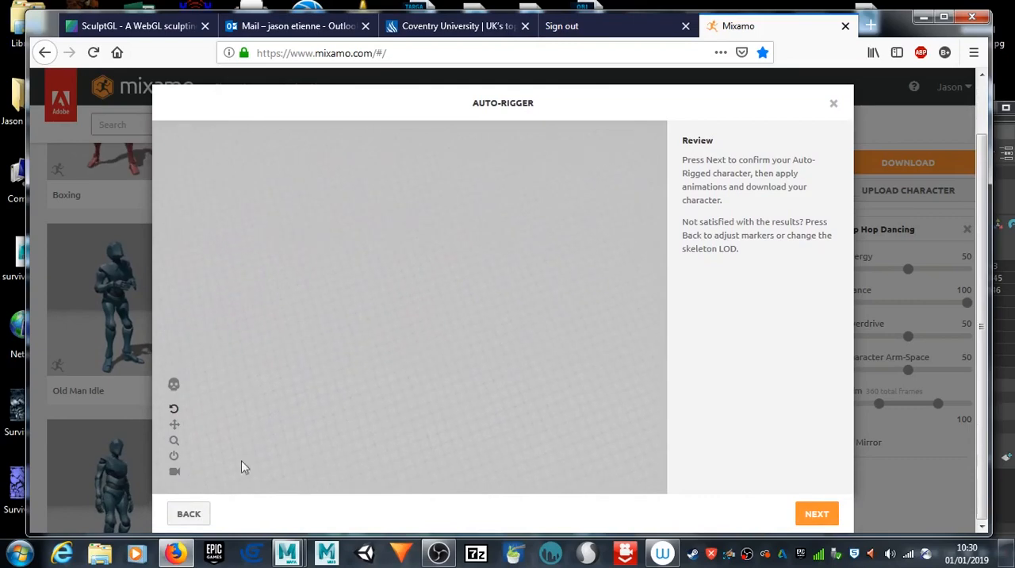
left_click(175, 459)
left_click_drag(331, 246, 423, 333)
scroll(353, 292, "up", 3)
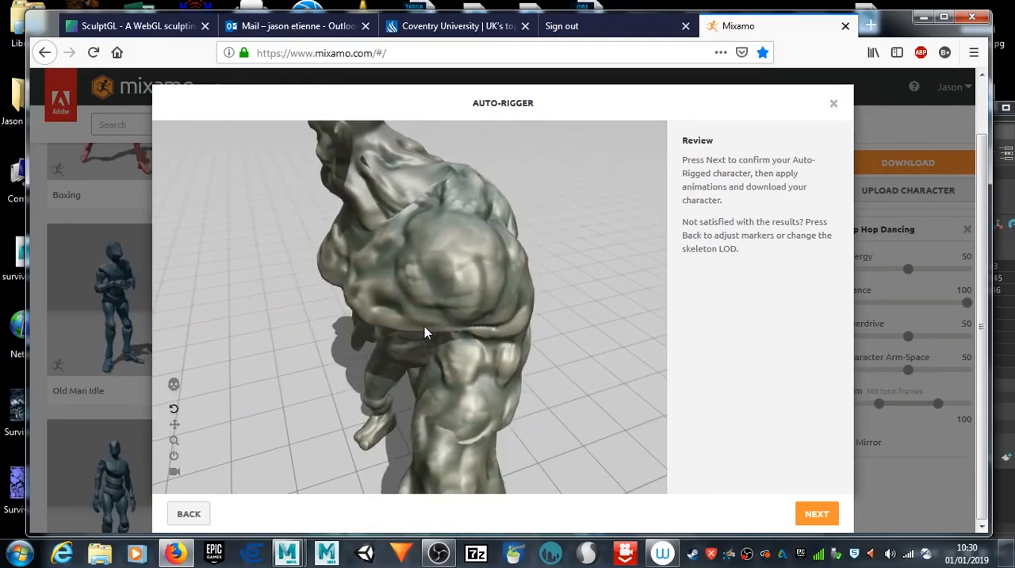
left_click_drag(427, 318, 423, 277)
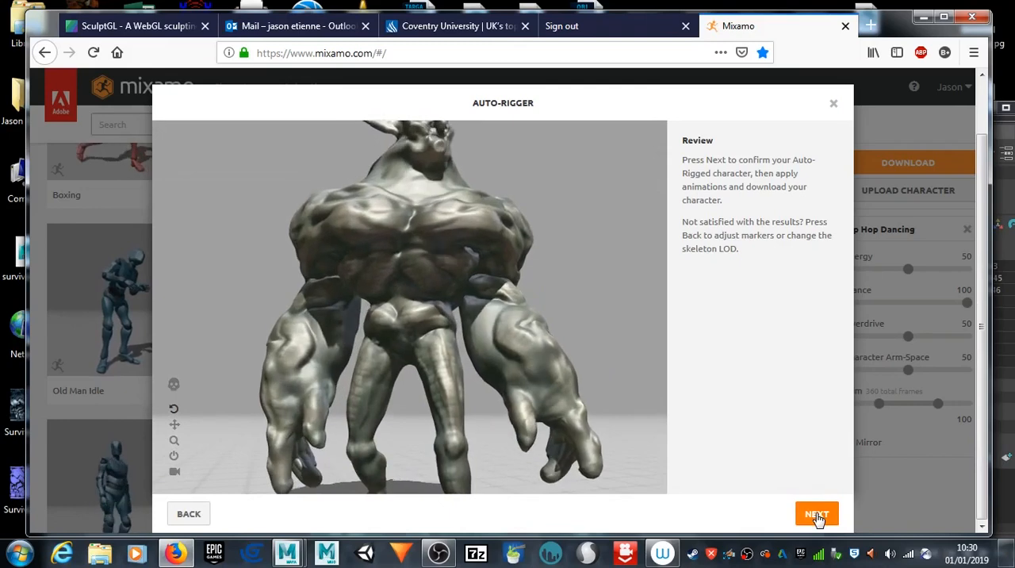
Step: Accept the auto-rigged goblin and inspect the Hip Hop Dancing animation on it from another angle
left_click(818, 515)
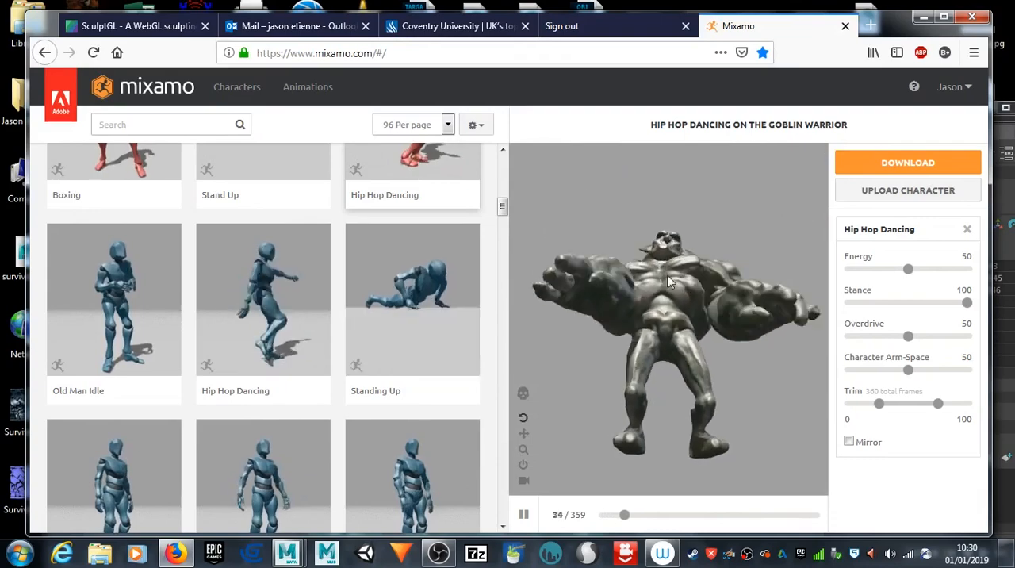
left_click_drag(561, 277, 736, 309)
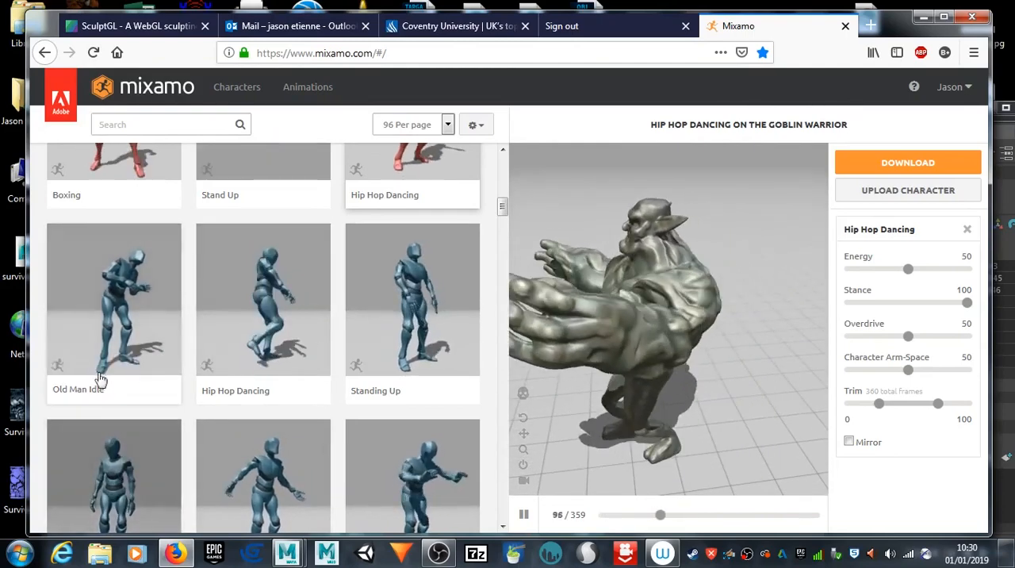
Step: Preview the Old Man Idle animation on the goblin, apply the Yelling animation and view it from another angle
left_click(119, 296)
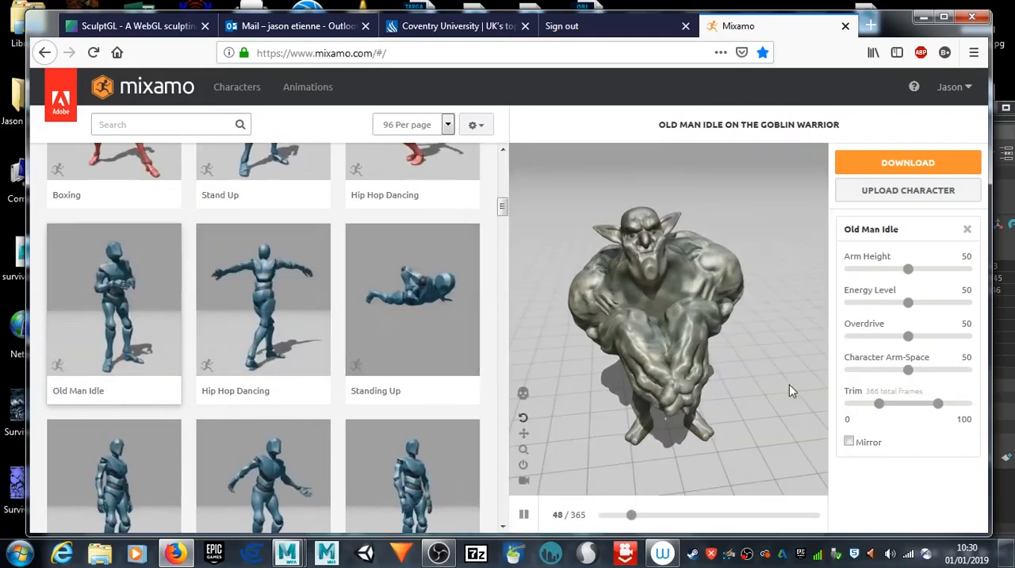
left_click_drag(768, 389, 709, 383)
scroll(144, 409, "down", 3)
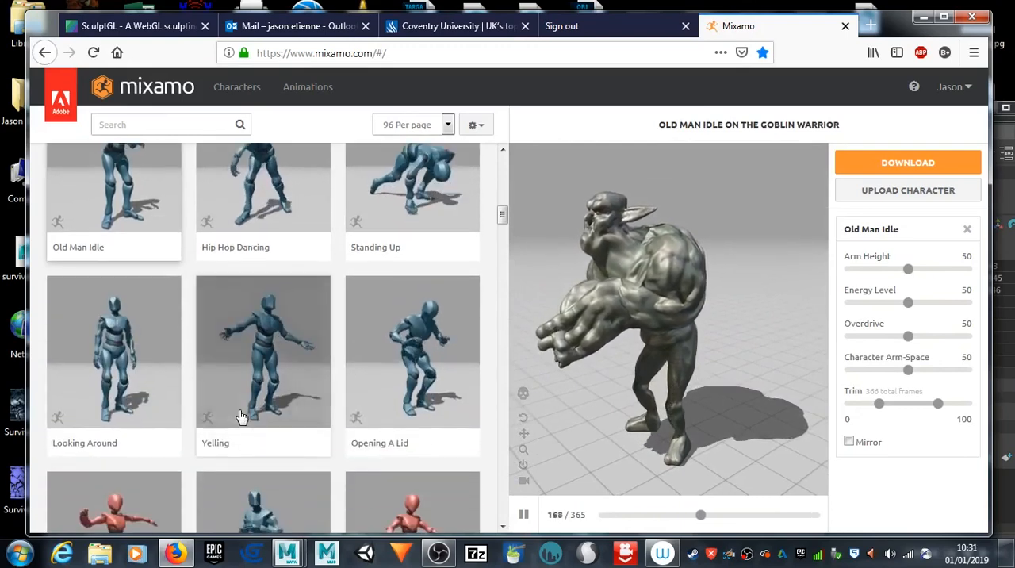
left_click(260, 366)
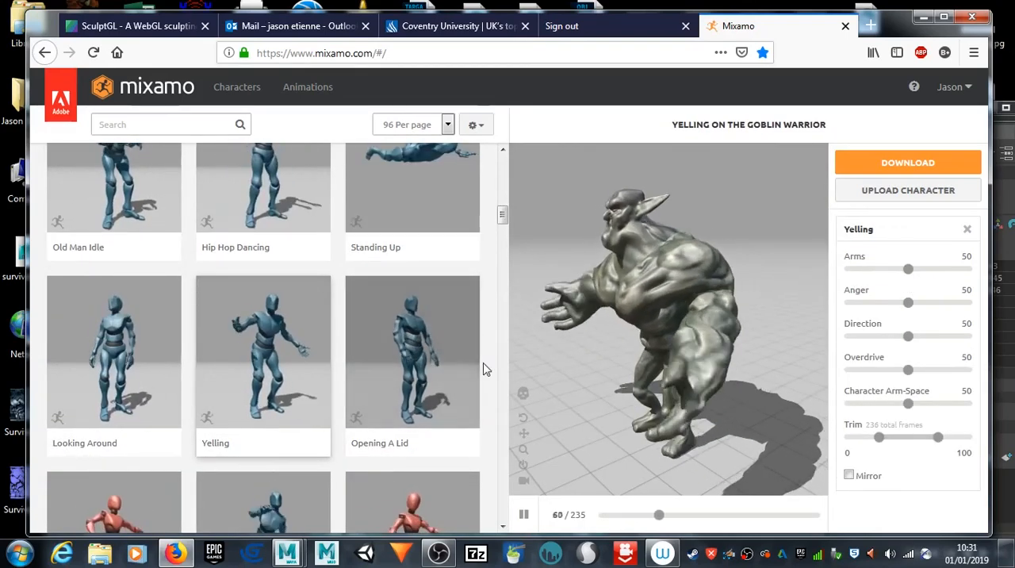
left_click_drag(598, 406, 671, 399)
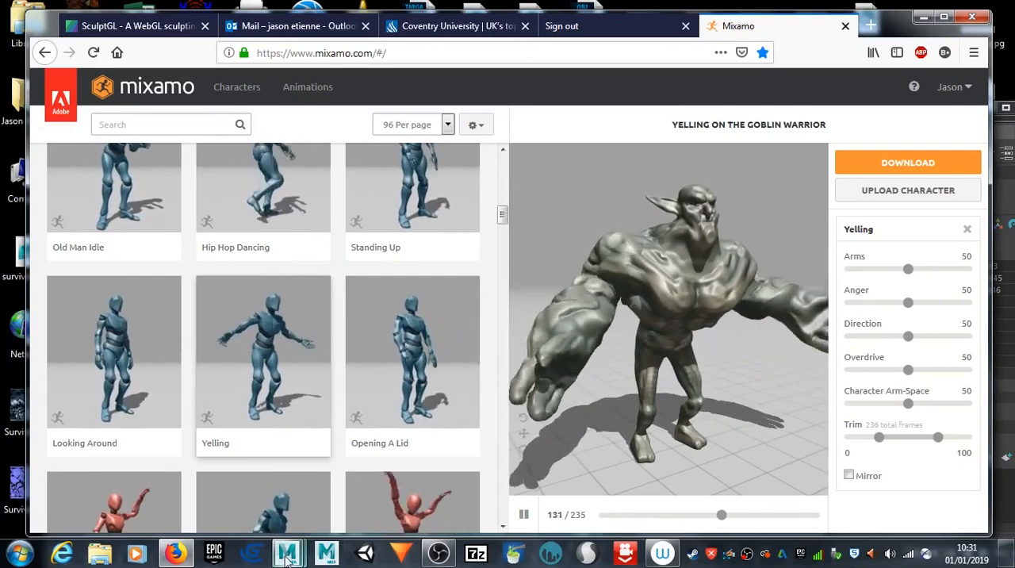
Step: Switch to Maya and set the whole goblin mesh to face selection mode
mouse_move(288, 557)
left_click(365, 488)
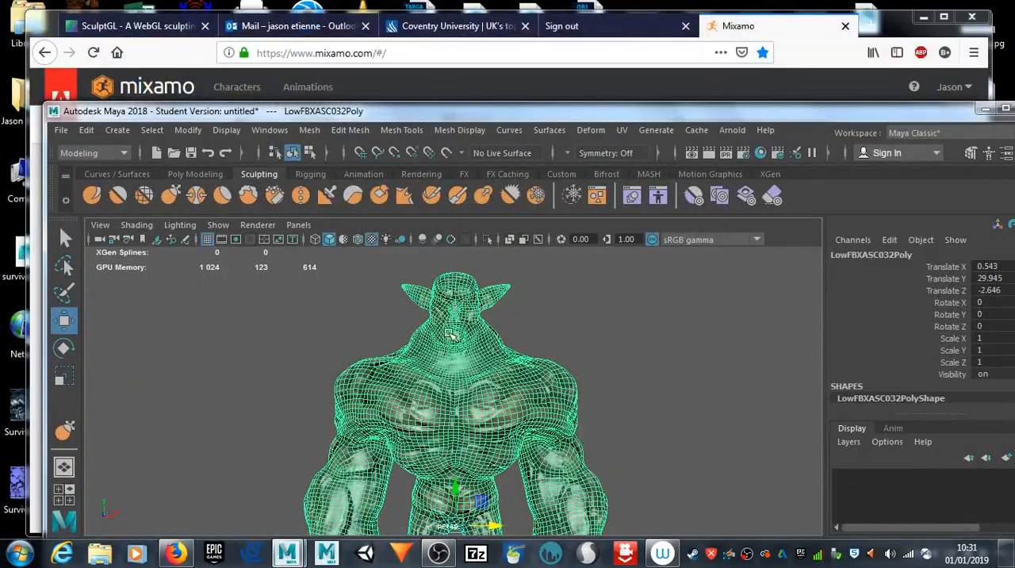
scroll(443, 342, "down", 2)
scroll(445, 348, "up", 4)
scroll(444, 348, "down", 5)
middle_click_drag(415, 386, 426, 332, "alt")
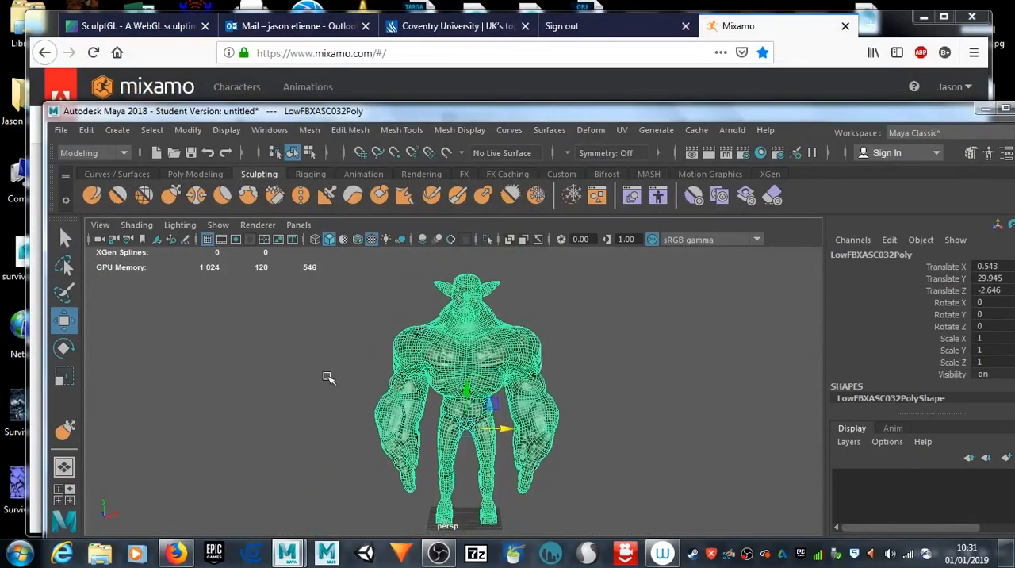
left_click_drag(309, 370, 412, 381, "alt")
left_click_drag(549, 346, 334, 352, "alt")
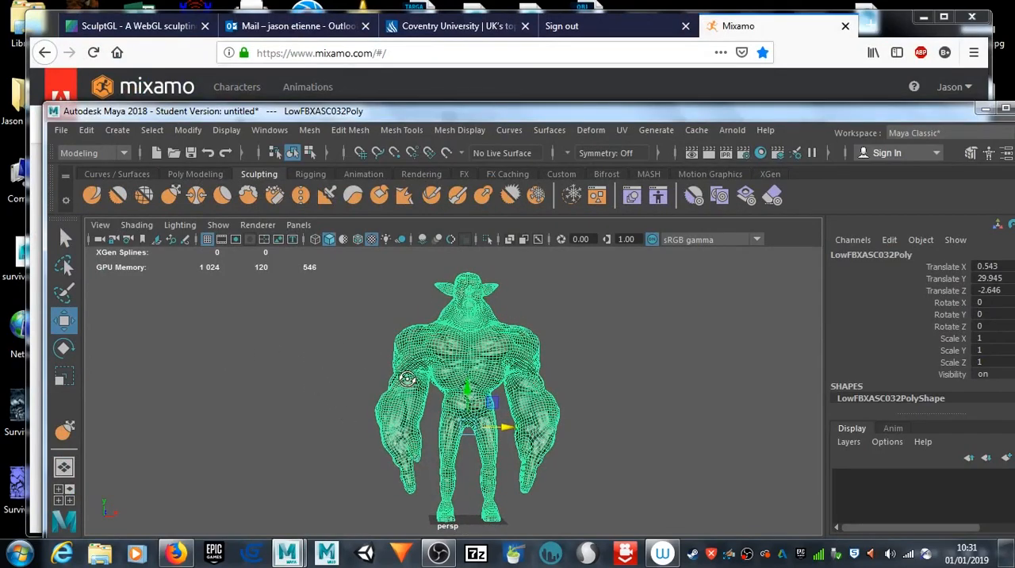
right_click(410, 373)
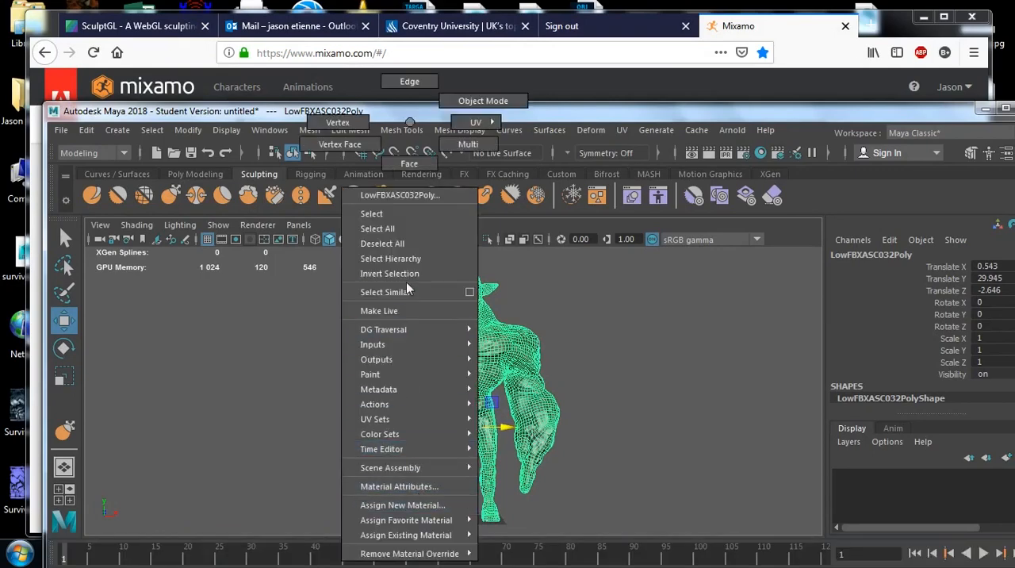
left_click(409, 177)
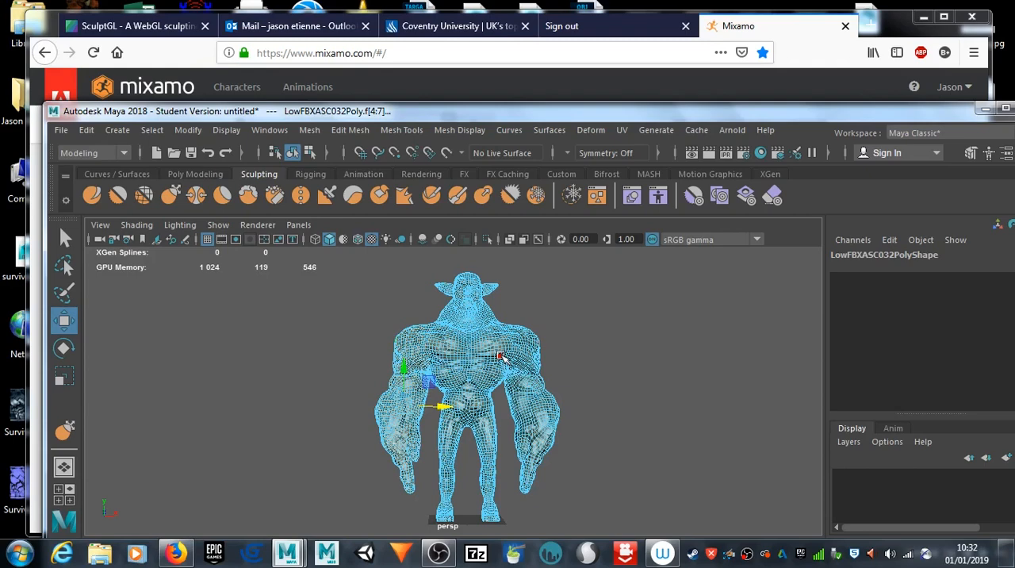
Step: Select all the faces of the goblin's right arm, from the shoulder to the fingertips
right_click(413, 355)
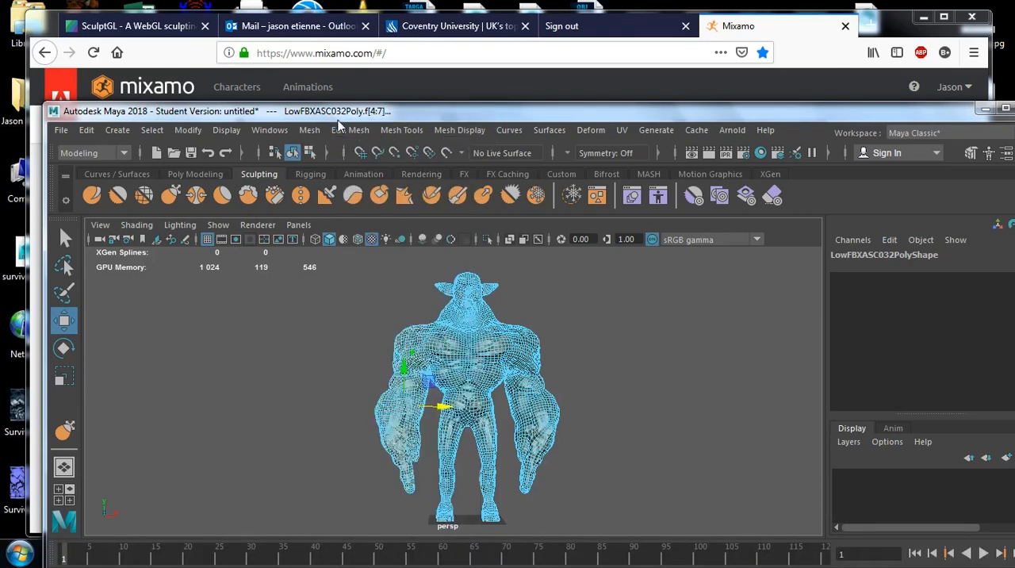
key("F9")
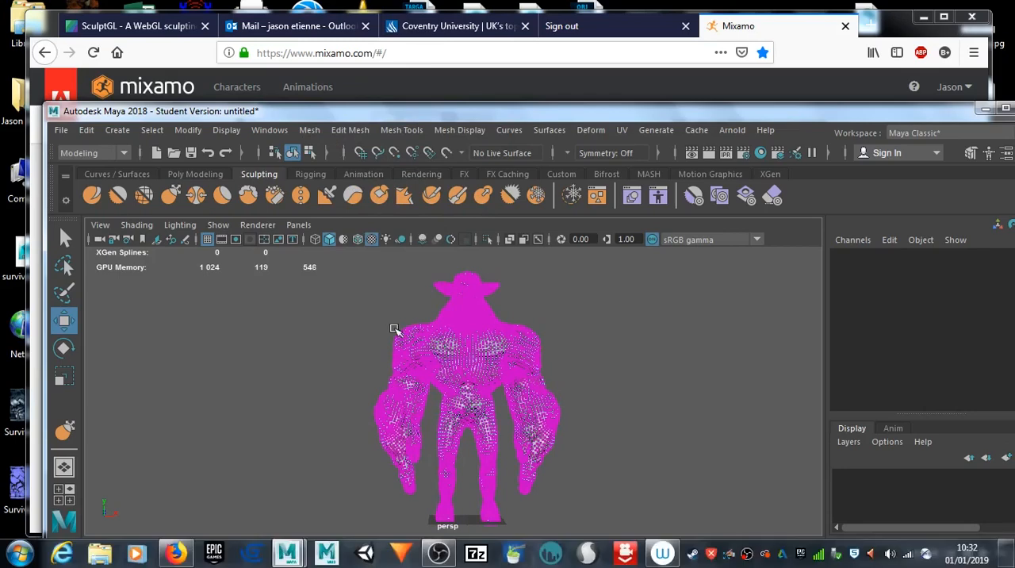
left_click(404, 347)
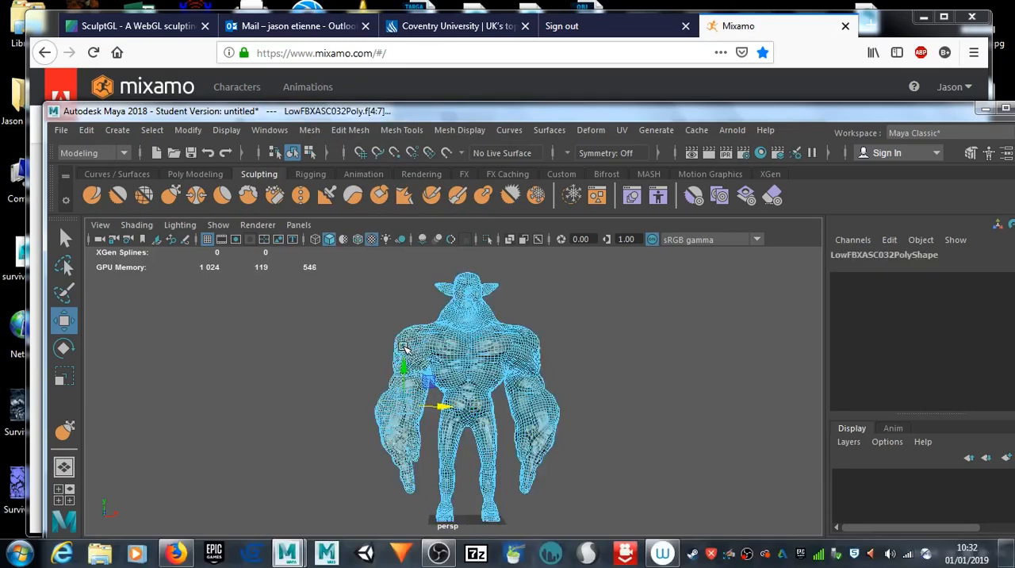
left_click_drag(325, 298, 432, 503)
right_click(410, 429)
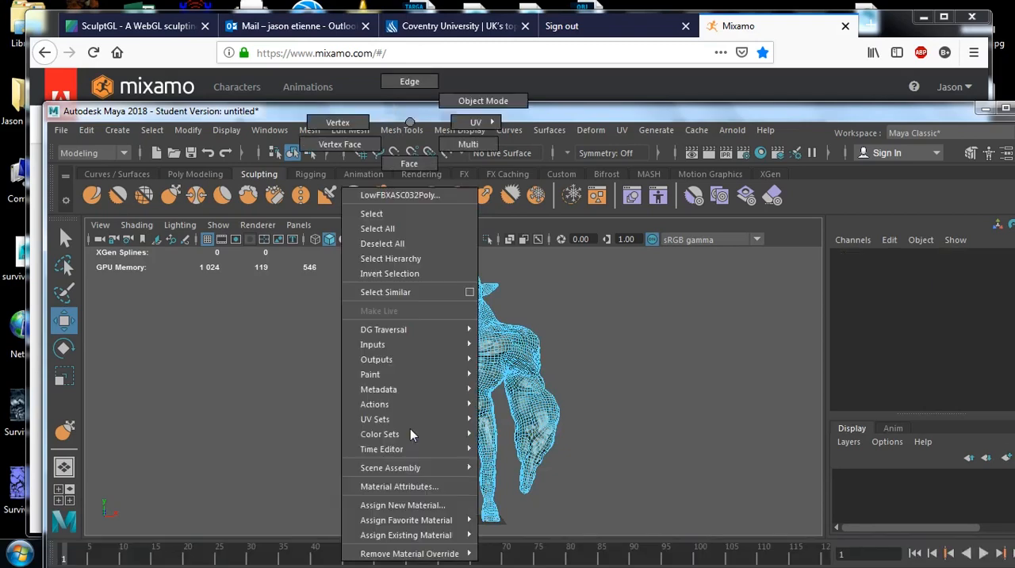
left_click(408, 165)
left_click_drag(349, 305, 429, 529)
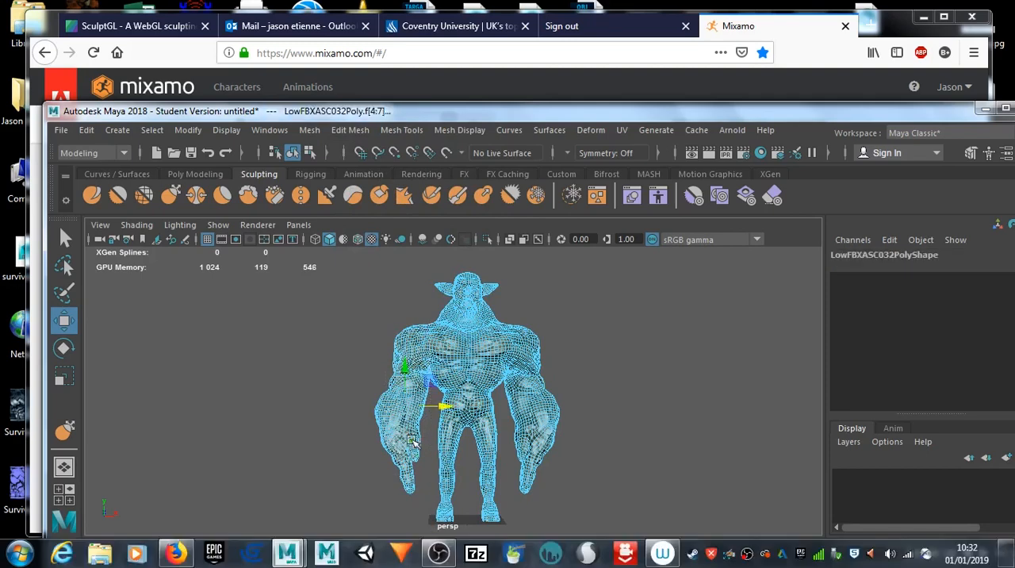
Step: Rotate the selected right arm to horizontal and move it outward and up to shoulder height
key("e")
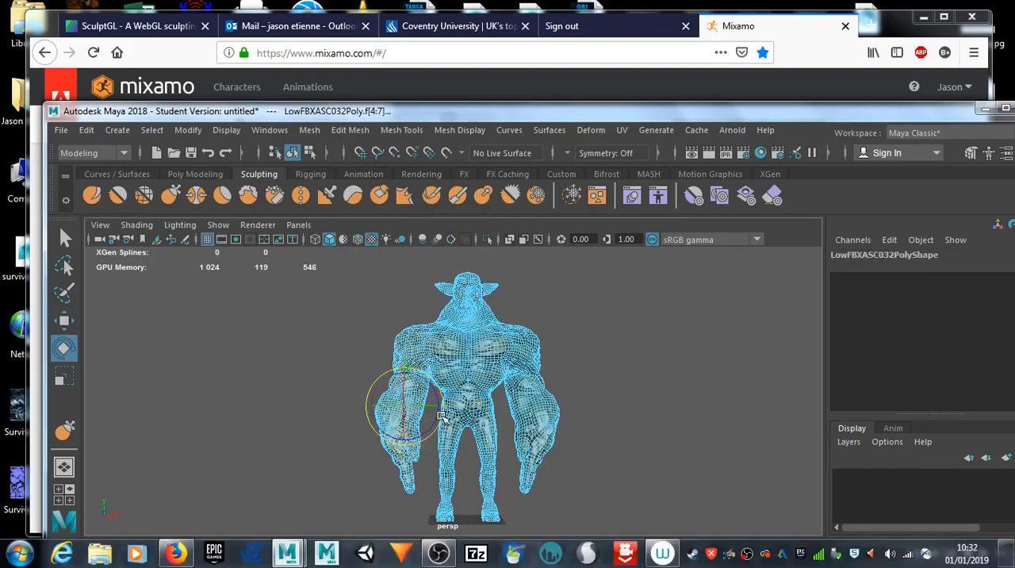
left_click_drag(446, 421, 404, 442)
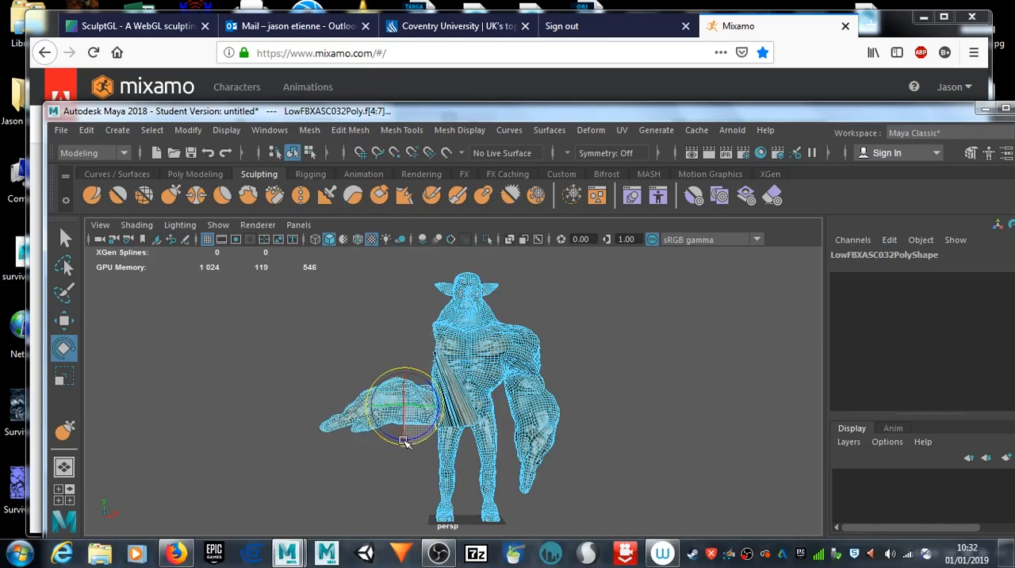
left_click_drag(405, 442, 404, 441)
key("w")
left_click_drag(433, 402, 378, 397)
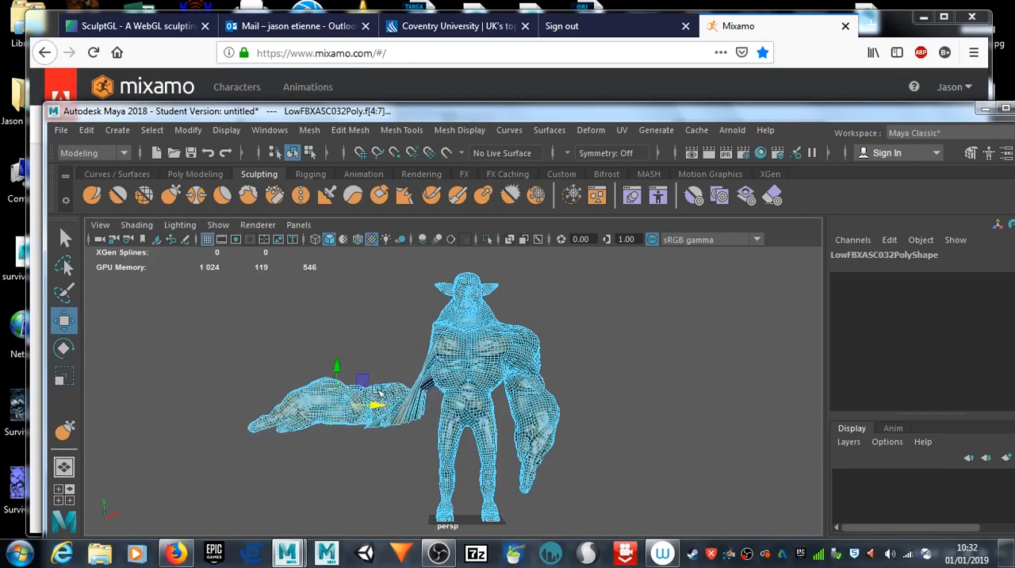
left_click_drag(336, 363, 339, 295)
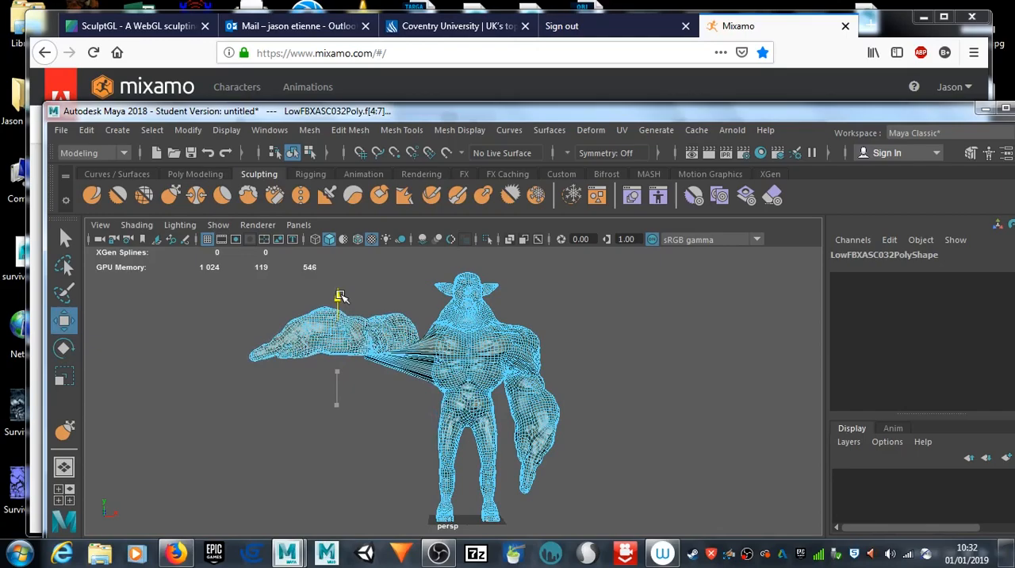
left_click_drag(340, 294, 341, 298)
Step: Shift the raised right arm in depth and examine the stretched faces between it and the torso from several angles
scroll(414, 351, "up", 7)
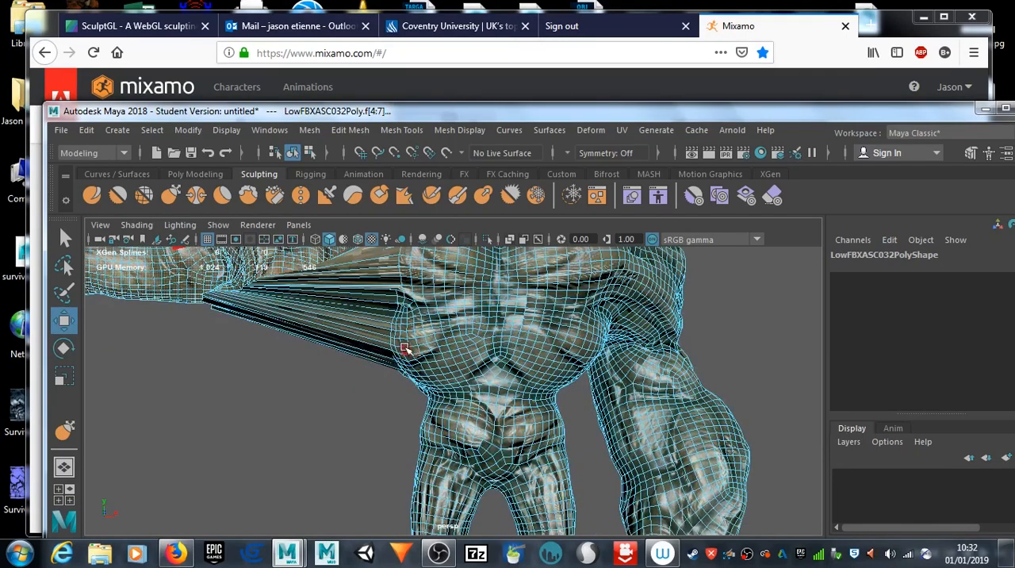
scroll(403, 353, "down", 4)
left_click_drag(341, 396, 378, 417, "alt")
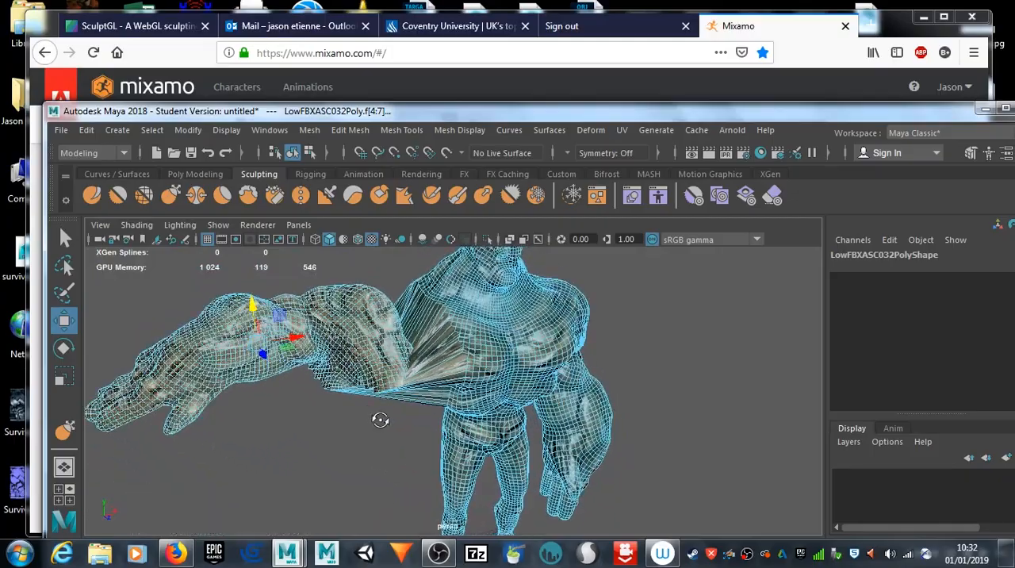
left_click_drag(264, 357, 272, 376)
left_click_drag(392, 450, 307, 466, "alt")
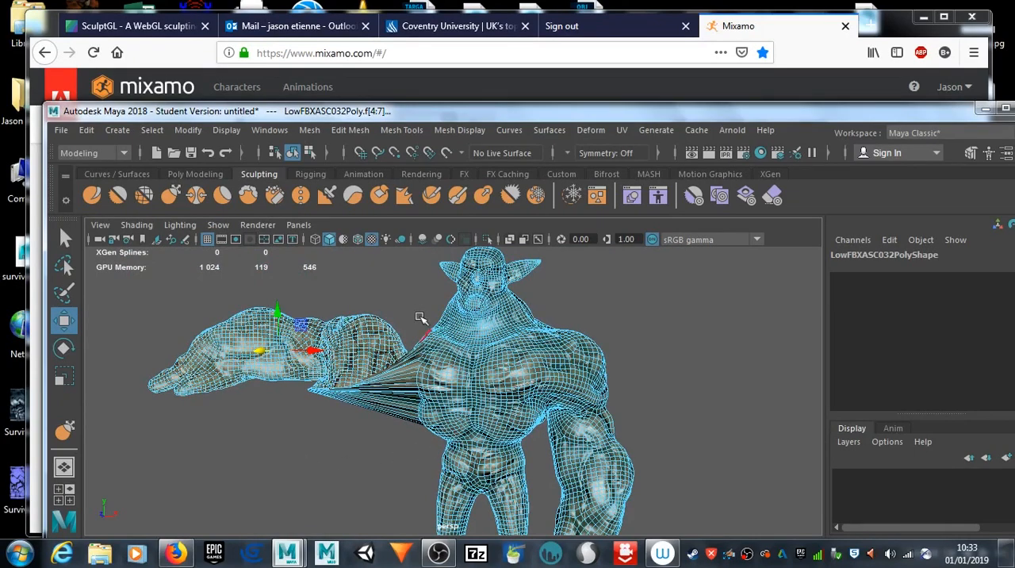
middle_click_drag(498, 414, 450, 405, "alt")
left_click_drag(479, 419, 495, 419, "alt")
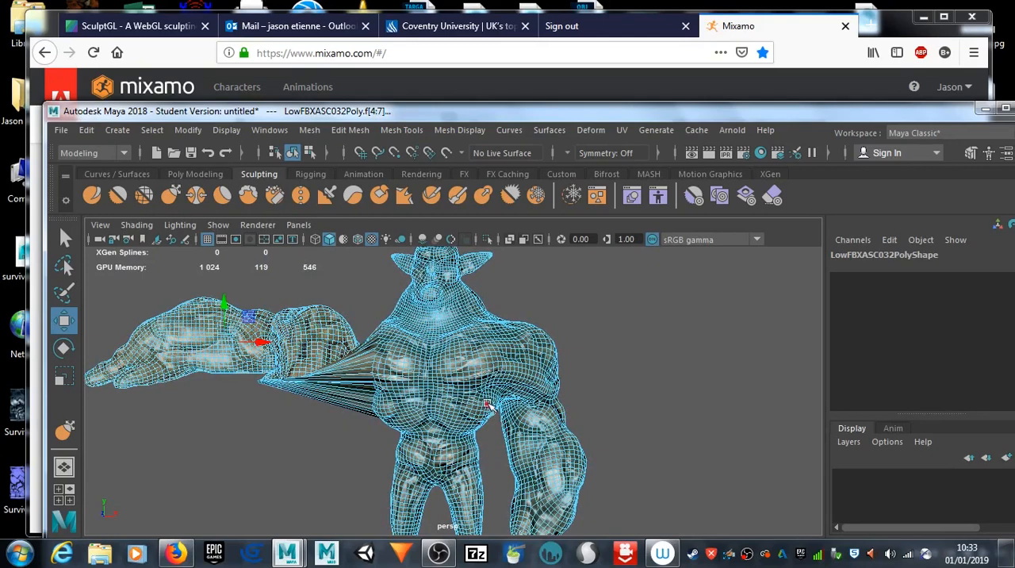
scroll(476, 408, "down", 3)
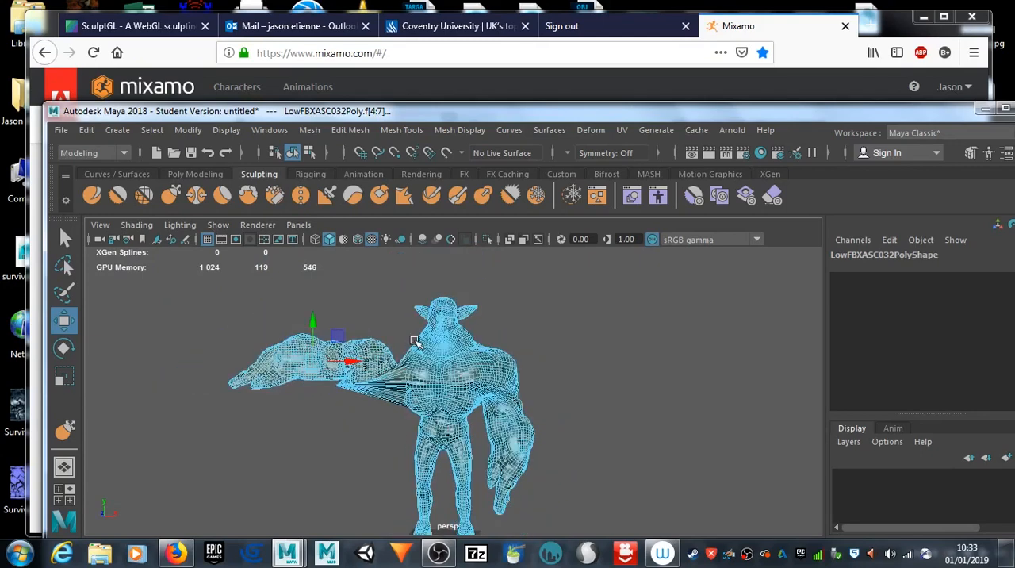
left_click_drag(464, 416, 474, 418, "alt")
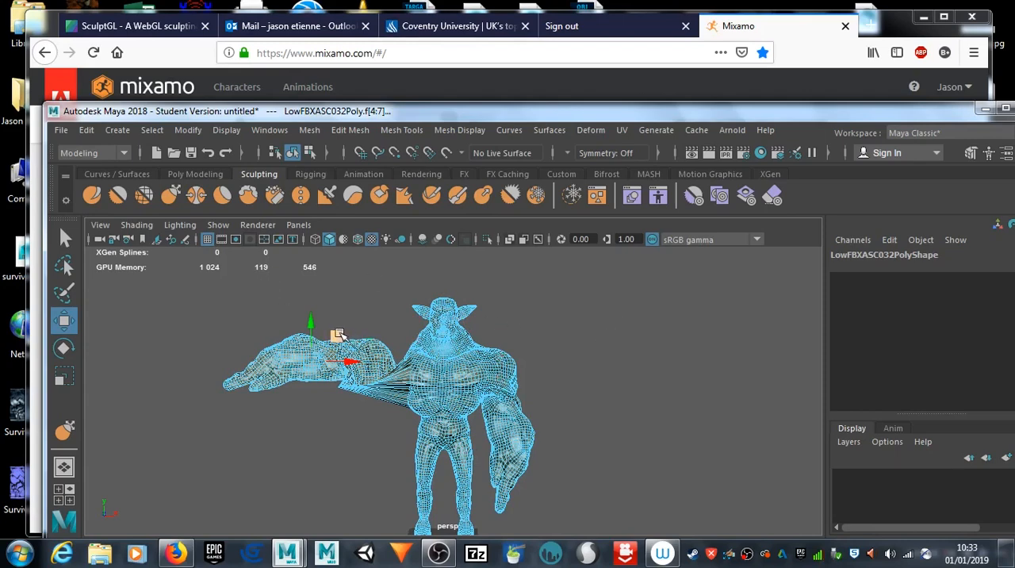
Step: Undo the changes to the right arm, back to its original hanging pose
key("ctrl+z")
key("ctrl+z")
key("ctrl+z")
key("ctrl+z")
key("ctrl+z")
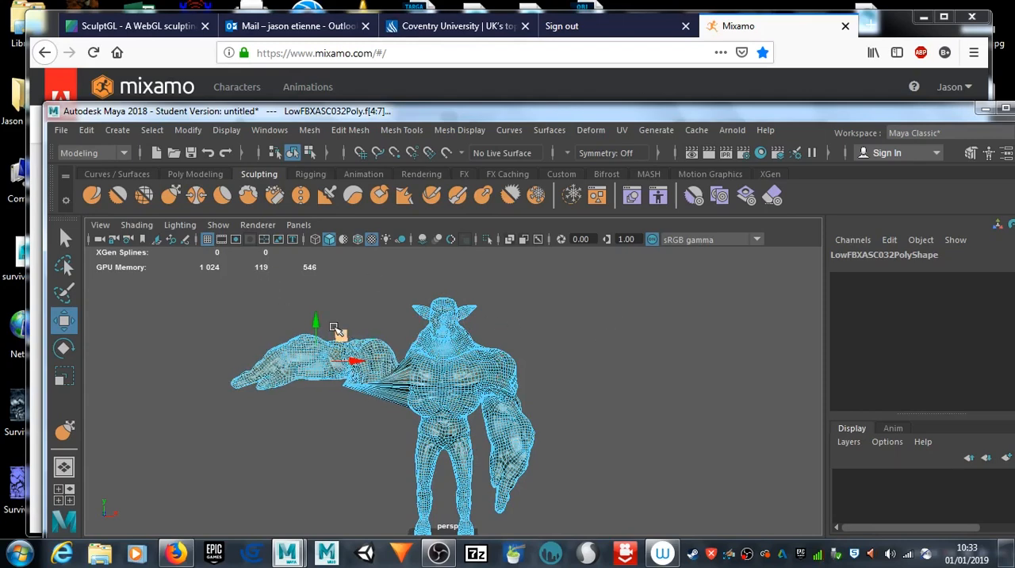
right_click_drag(494, 371, 473, 163)
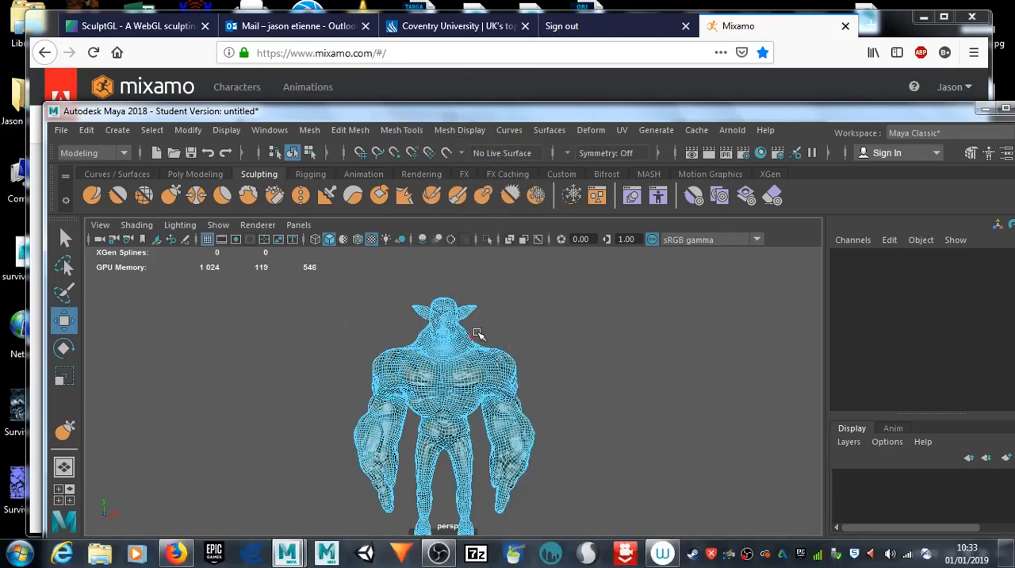
Step: Select the faces of the goblin's left arm and rotate them to a horizontal position
left_click_drag(478, 332, 567, 517)
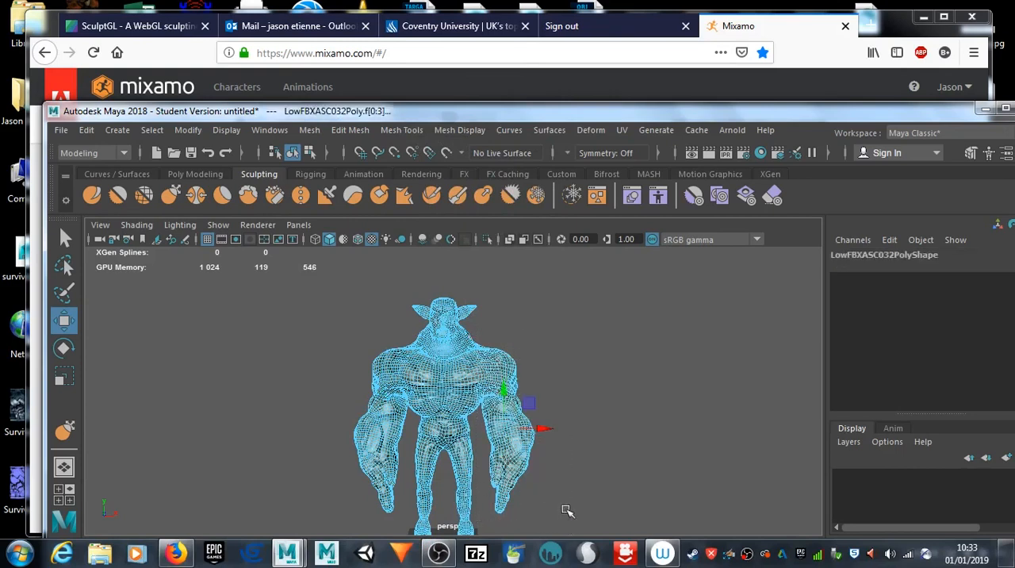
left_click_drag(483, 327, 558, 505)
key("e")
key("r")
key("e")
left_click_drag(544, 450, 547, 382)
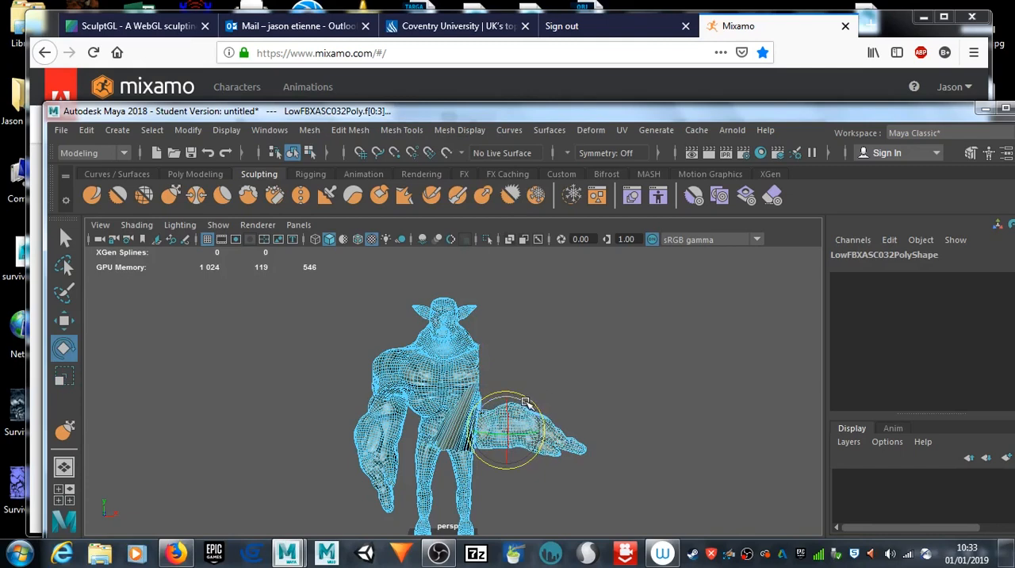
Step: Move the rotated left arm outward and up to shoulder height
key("w")
left_click_drag(542, 431, 570, 330)
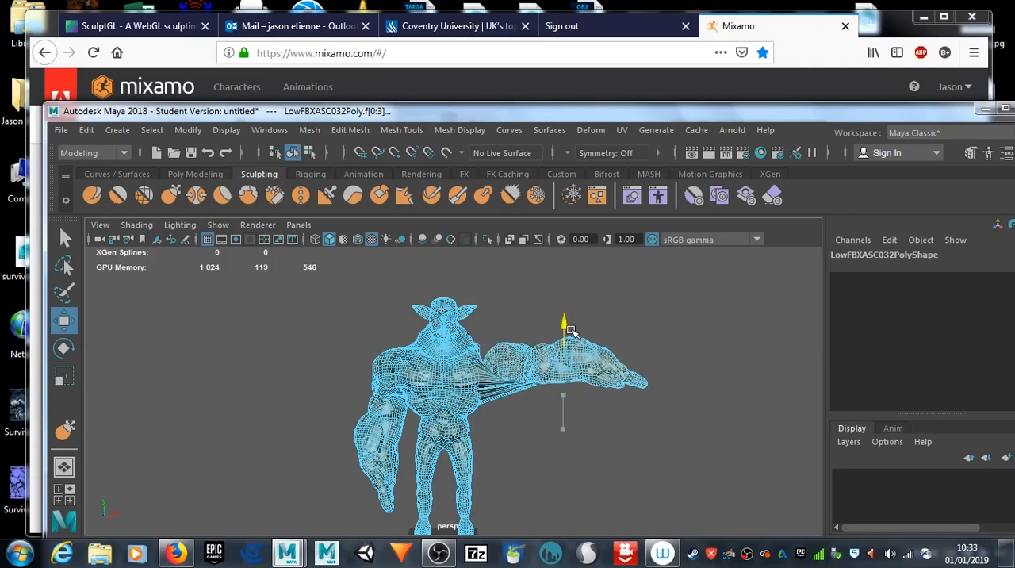
left_click_drag(572, 330, 573, 327)
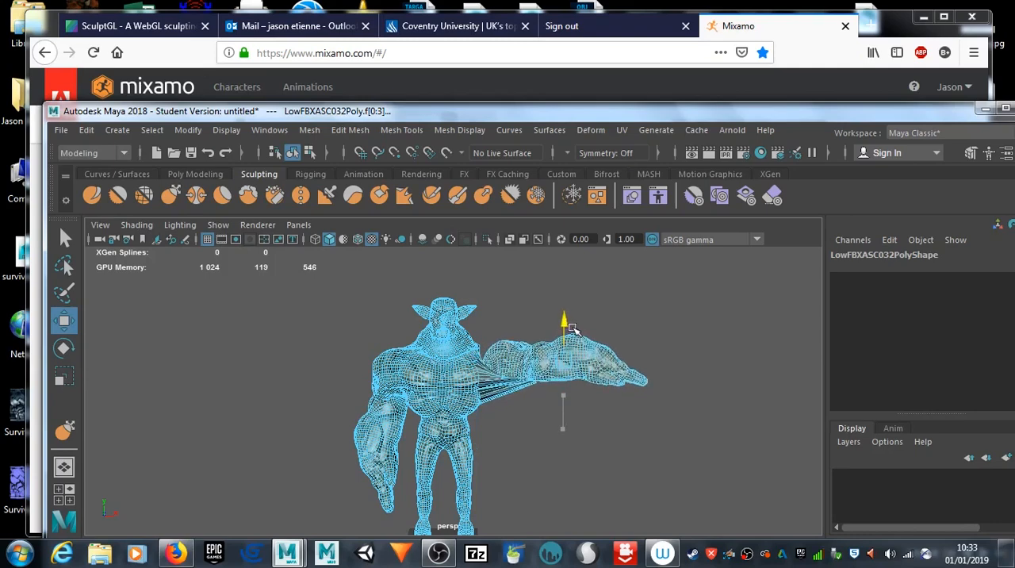
Step: Activate the Smooth sculpting tool on the goblin mesh and open its settings, placed clear of the stretched shoulder
scroll(527, 406, "up", 5)
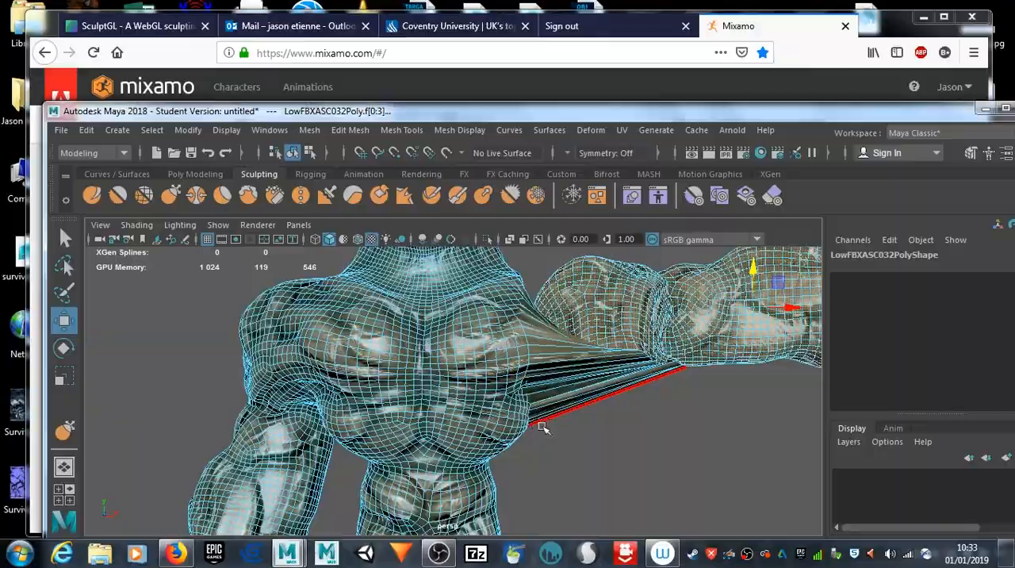
left_click_drag(542, 427, 437, 441, "alt")
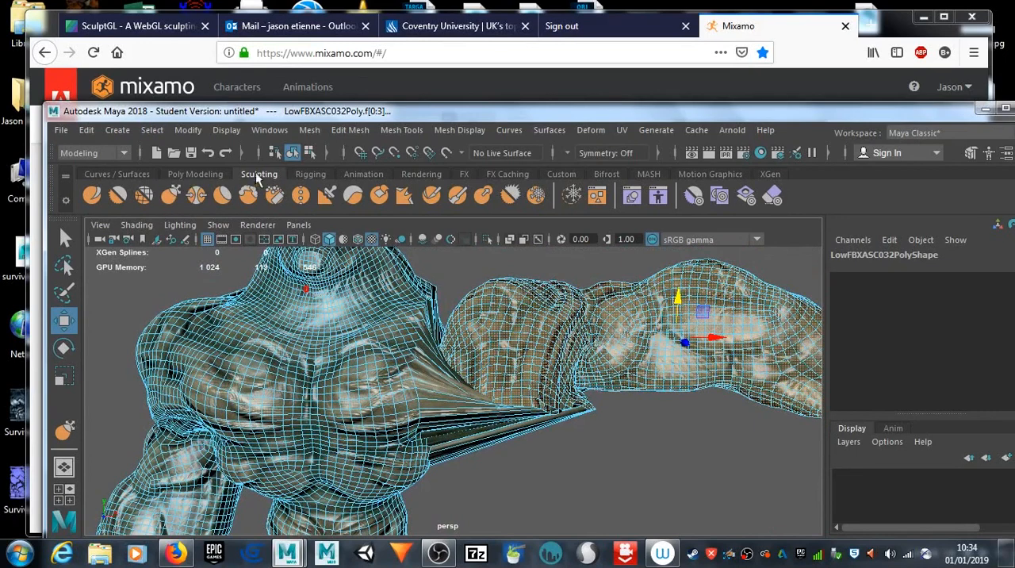
left_click(112, 198)
left_click_drag(524, 437, 513, 426, "alt")
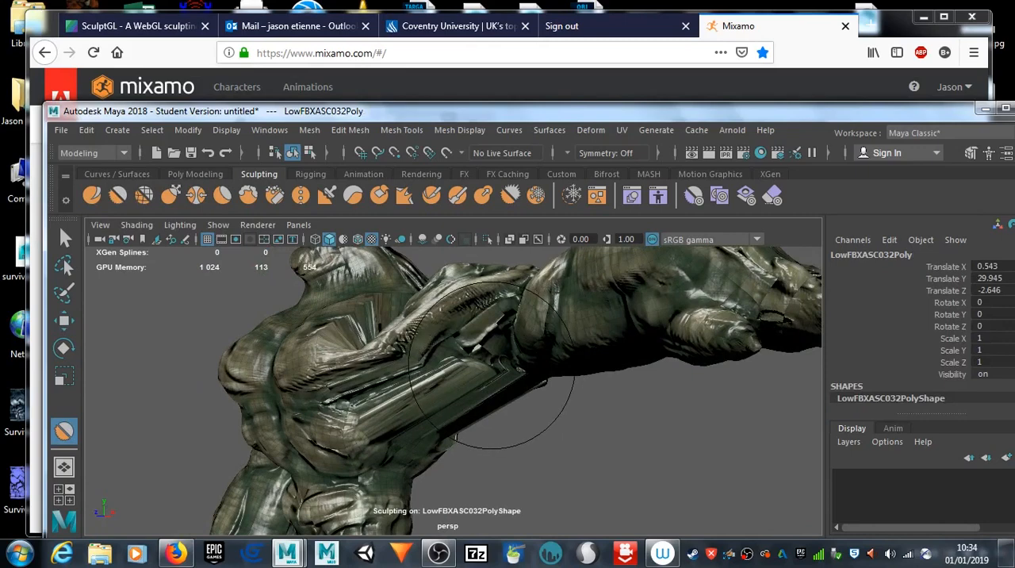
double_click(63, 431)
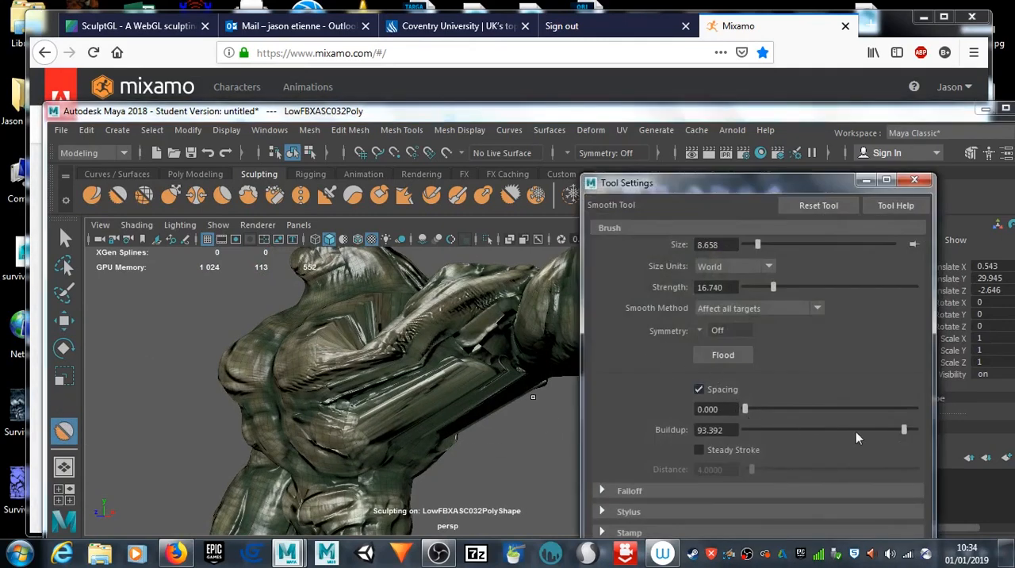
left_click_drag(762, 186, 841, 93)
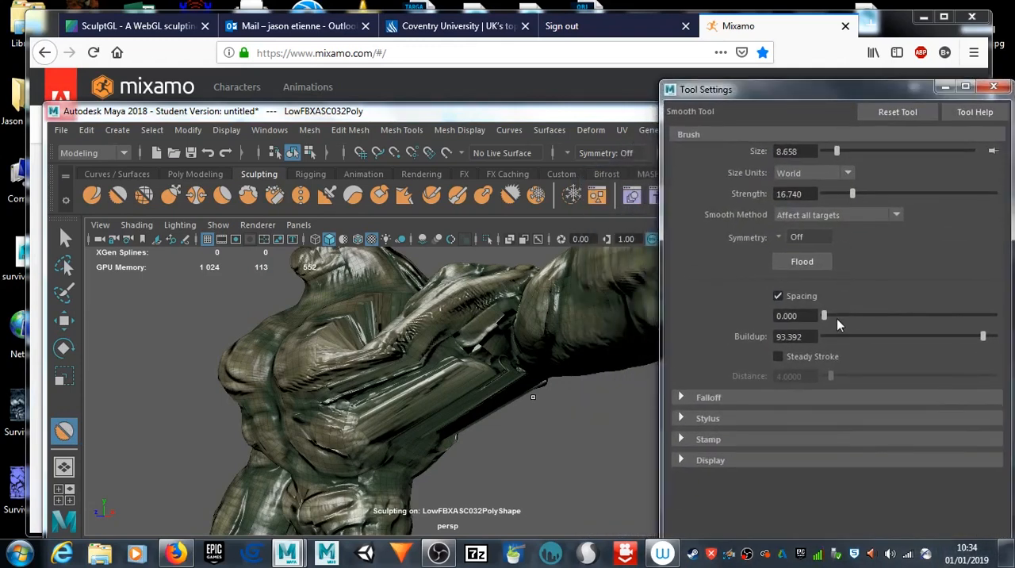
Step: Smooth the stretched surface between the goblin's chest and raised left arm with repeated brush strokes over the shoulder and armpit
left_click_drag(489, 376, 477, 382)
mouse_move(480, 348)
left_mouse_down()
mouse_move(468, 381)
mouse_move(479, 370)
mouse_move(468, 370)
left_mouse_up()
mouse_move(553, 437)
left_mouse_down("alt")
mouse_move(437, 419)
mouse_move(405, 389)
mouse_move(494, 403)
mouse_move(447, 413)
left_mouse_up("alt")
left_click_drag(435, 358, 441, 384)
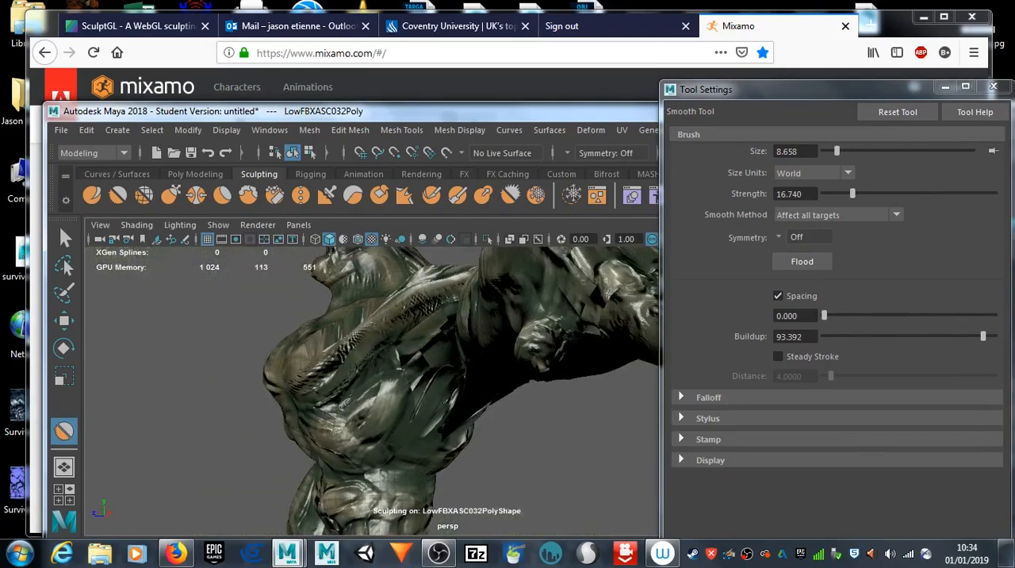
mouse_move(466, 460)
left_mouse_down("alt")
mouse_move(508, 365)
mouse_move(447, 394)
mouse_move(490, 441)
mouse_move(406, 462)
left_mouse_up("alt")
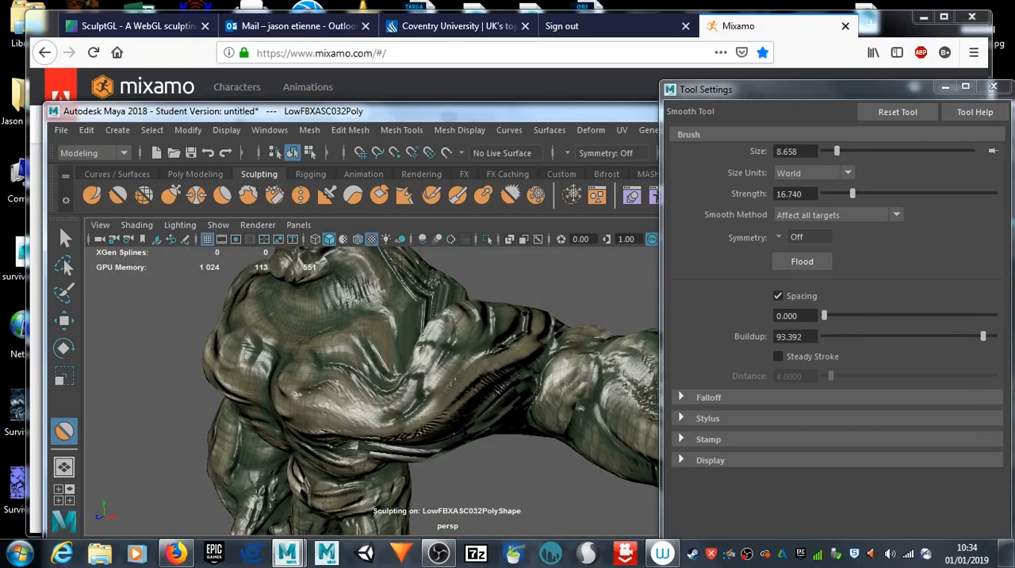
mouse_move(434, 461)
left_mouse_down("alt")
mouse_move(456, 420)
mouse_move(373, 313)
left_mouse_up("alt")
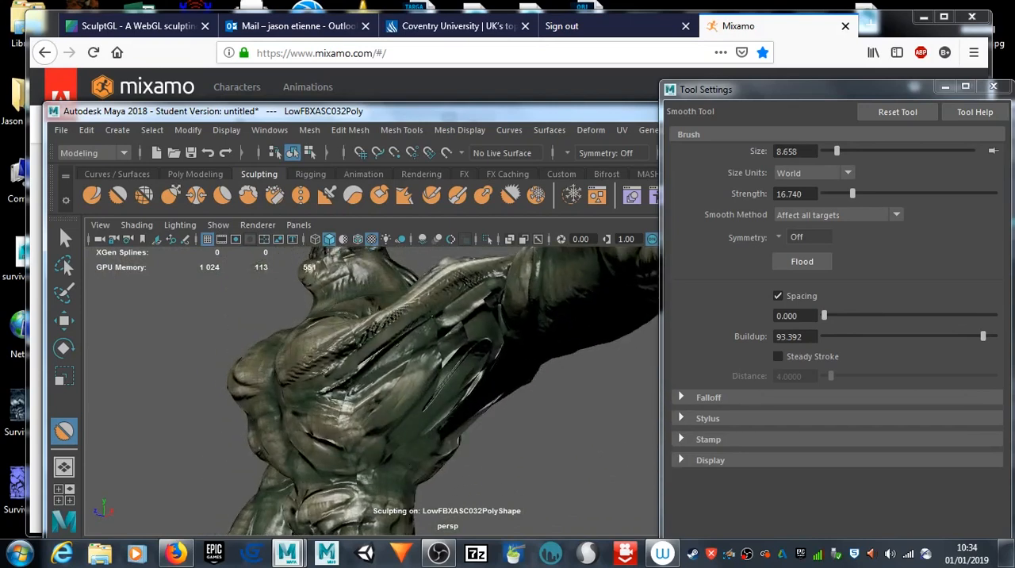
left_click_drag(425, 386, 456, 437, "alt")
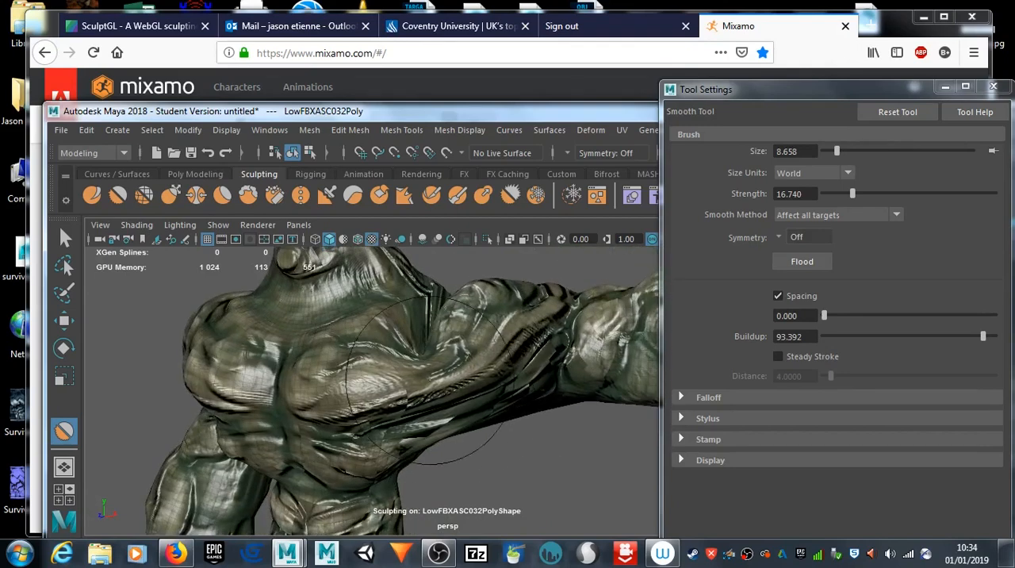
Step: Smooth the stretched side and back of the torso beneath the goblin's raised left arm
mouse_move(560, 467)
left_mouse_down("alt")
mouse_move(473, 428)
mouse_move(446, 368)
left_mouse_up("alt")
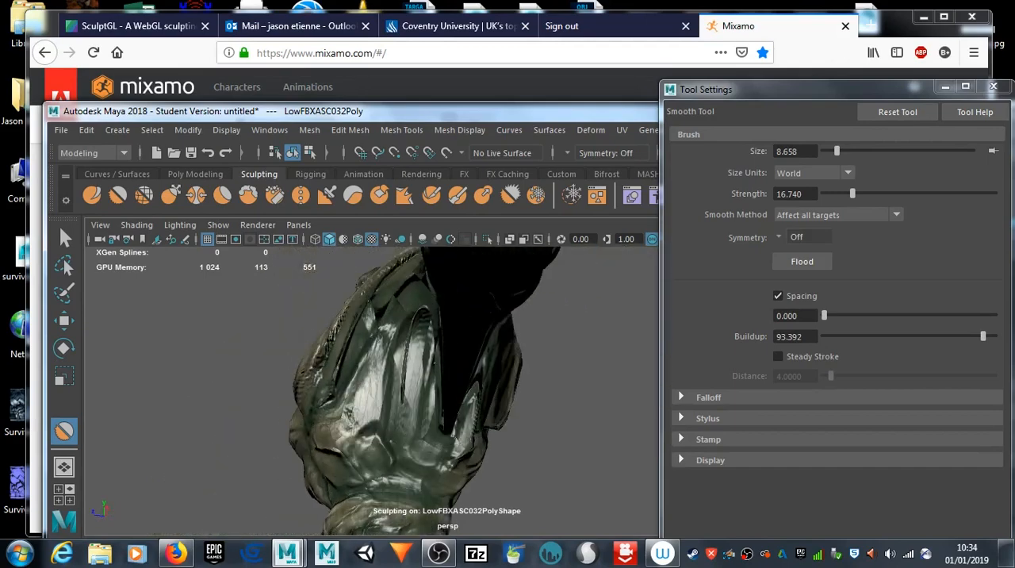
mouse_move(540, 431)
left_mouse_down("alt")
mouse_move(329, 352)
mouse_move(327, 409)
left_mouse_up("alt")
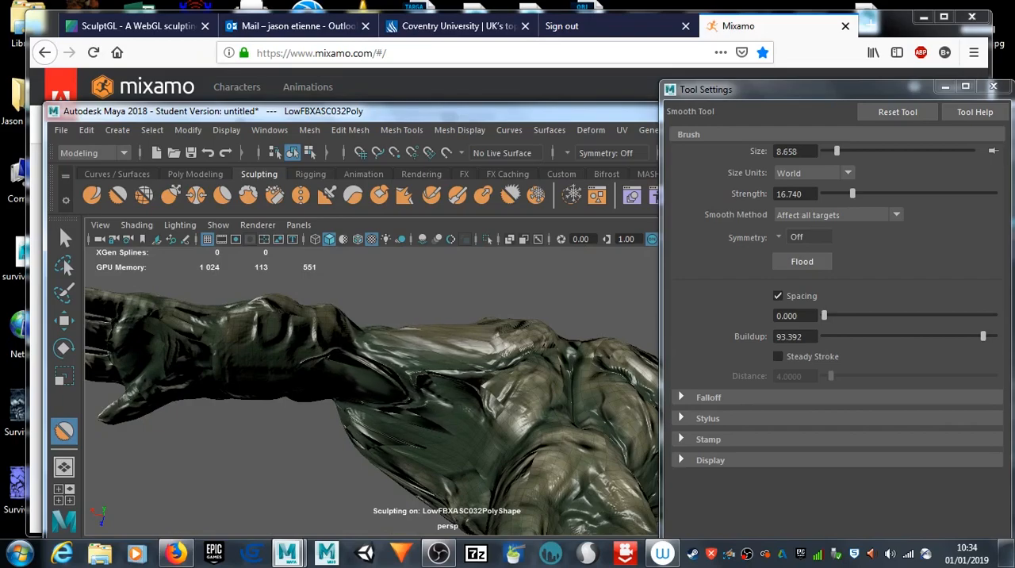
mouse_move(327, 442)
left_mouse_down("alt")
mouse_move(346, 464)
mouse_move(498, 387)
mouse_move(632, 494)
mouse_move(572, 427)
mouse_move(500, 425)
mouse_move(456, 377)
left_mouse_up("alt")
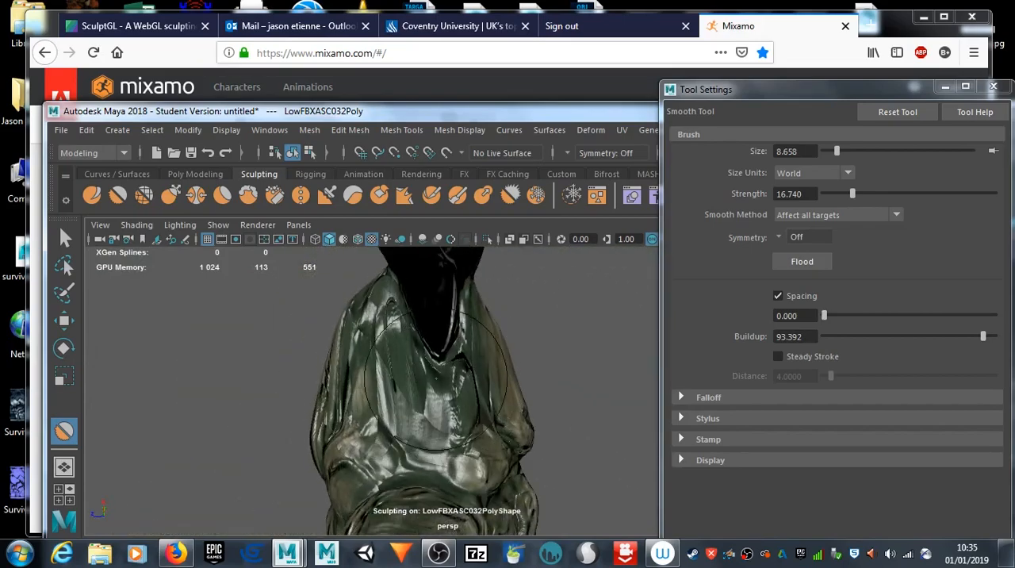
Step: Leave sculpting for the Move tool, check the left shoulder's wireframe from the front and close the tool settings
key("w")
left_click_drag(461, 390, 435, 387, "alt")
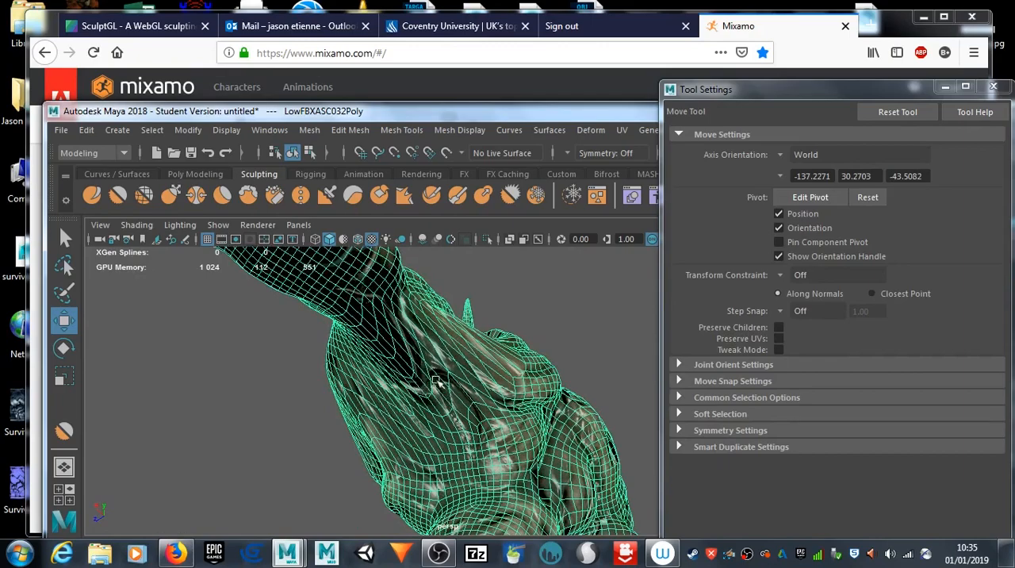
mouse_move(367, 369)
left_mouse_down("alt")
mouse_move(419, 378)
mouse_move(451, 341)
mouse_move(395, 391)
mouse_move(564, 528)
mouse_move(504, 549)
mouse_move(336, 519)
mouse_move(299, 494)
mouse_move(450, 357)
mouse_move(427, 418)
mouse_move(493, 522)
mouse_move(663, 403)
mouse_move(702, 399)
mouse_move(537, 385)
mouse_move(454, 390)
mouse_move(550, 361)
left_mouse_up("alt")
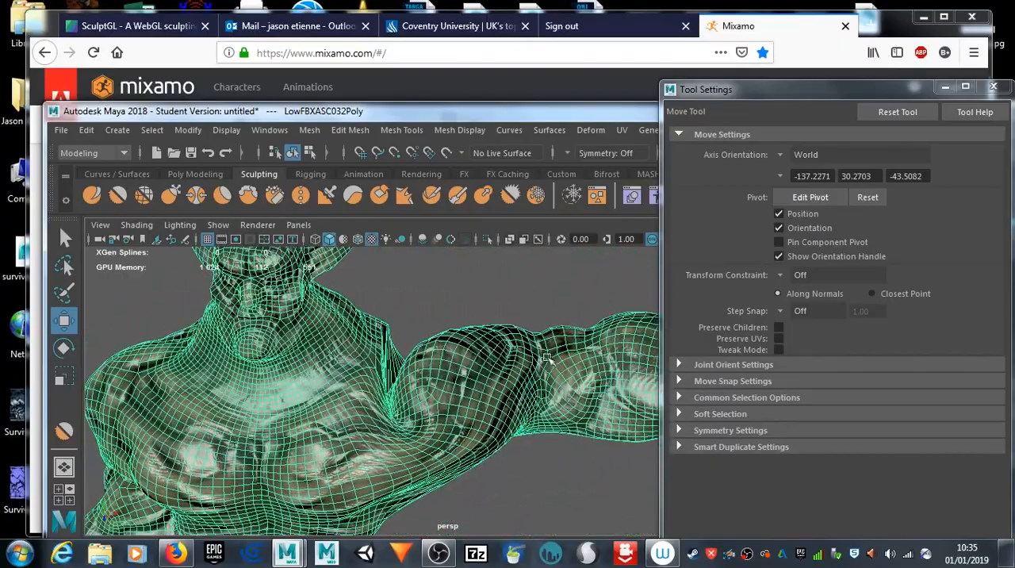
left_click(994, 89)
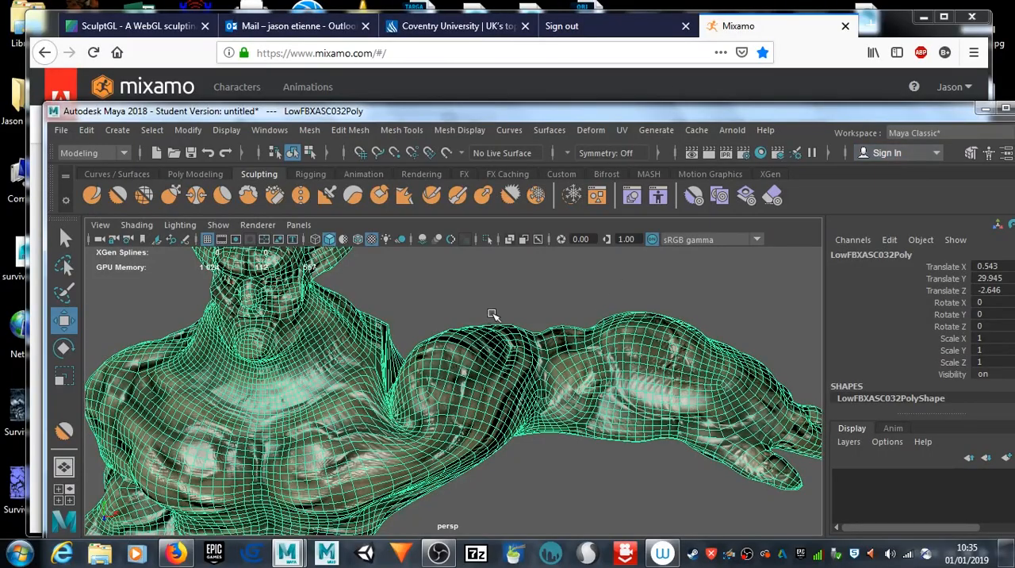
Step: Sculpt over the back of the left shoulder with the Foamy tool and undo the last stroke
mouse_move(492, 315)
left_mouse_down("alt")
mouse_move(498, 469)
mouse_move(89, 310)
mouse_move(188, 299)
left_mouse_up("alt")
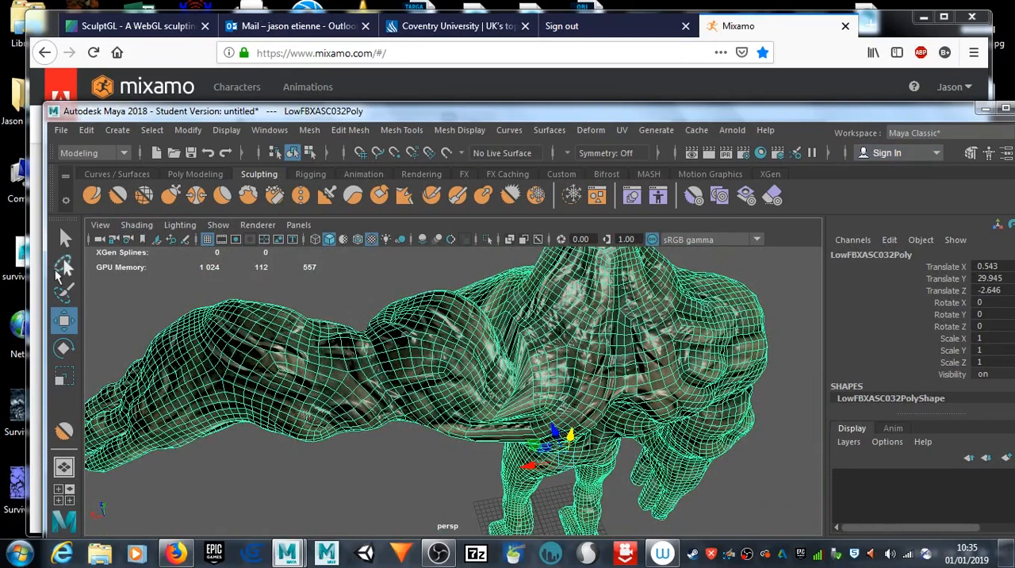
left_click(248, 195)
mouse_move(519, 366)
left_mouse_down("alt")
mouse_move(489, 356)
mouse_move(509, 360)
left_mouse_up("alt")
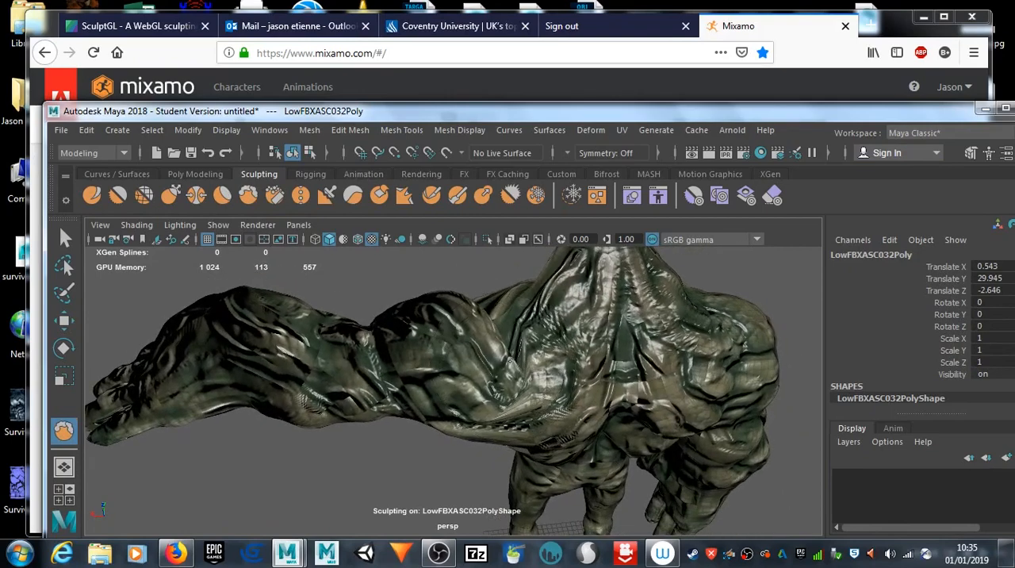
mouse_move(571, 326)
left_mouse_down("alt")
mouse_move(655, 358)
mouse_move(445, 377)
mouse_move(357, 397)
mouse_move(397, 356)
mouse_move(382, 341)
mouse_move(225, 386)
mouse_move(444, 373)
left_mouse_up("alt")
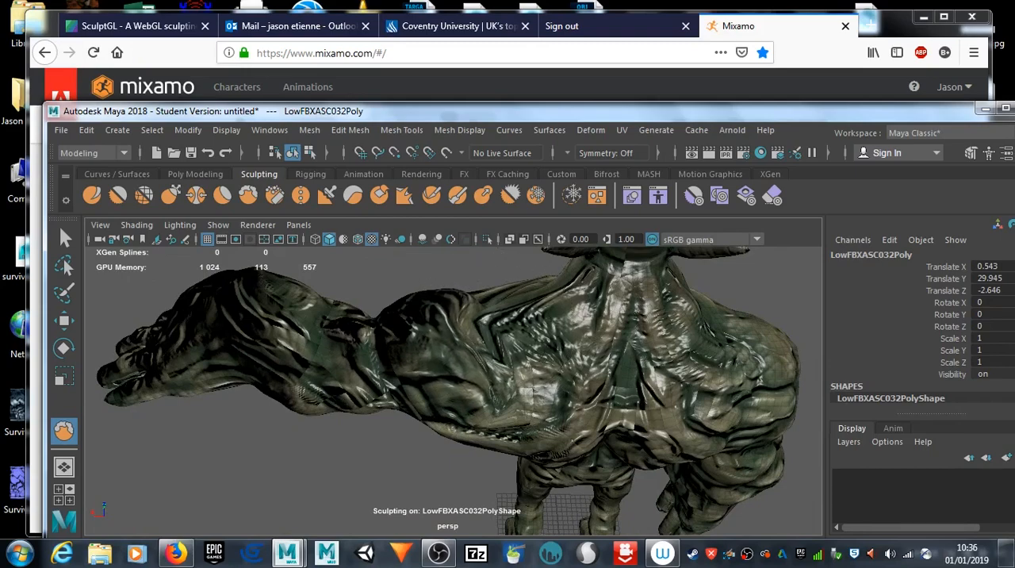
mouse_move(485, 322)
left_mouse_down("alt")
mouse_move(529, 408)
mouse_move(703, 414)
mouse_move(453, 415)
mouse_move(506, 372)
mouse_move(490, 343)
mouse_move(404, 369)
mouse_move(163, 345)
mouse_move(198, 385)
mouse_move(221, 393)
left_mouse_up("alt")
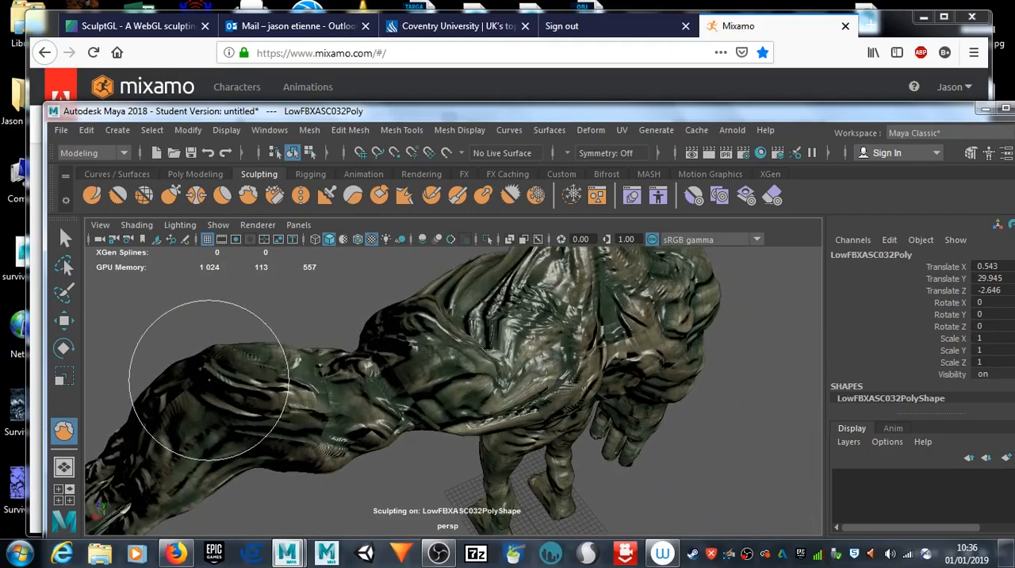
key("ctrl+z")
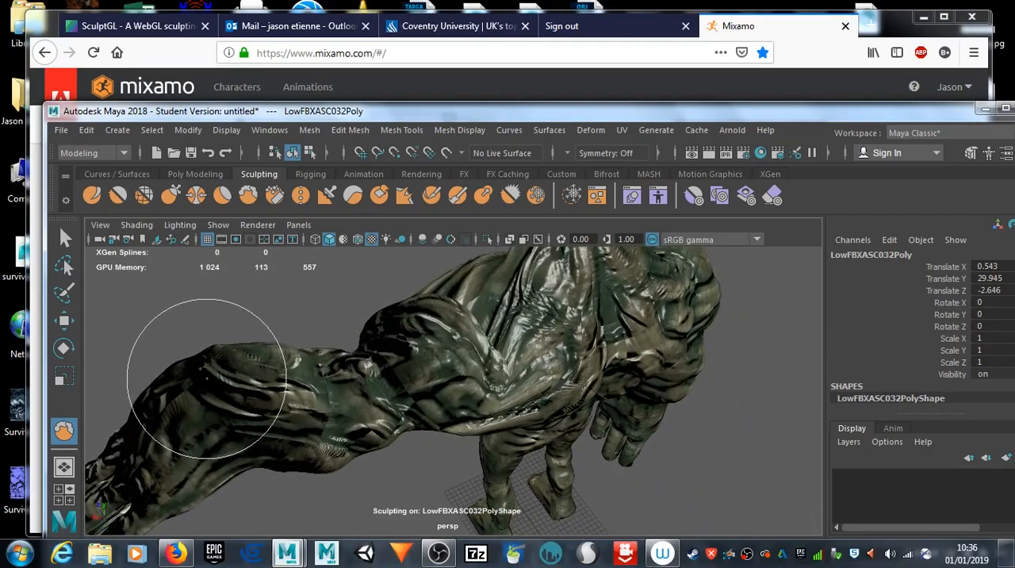
mouse_move(206, 379)
left_mouse_down("alt")
mouse_move(474, 325)
mouse_move(515, 357)
left_mouse_up("alt")
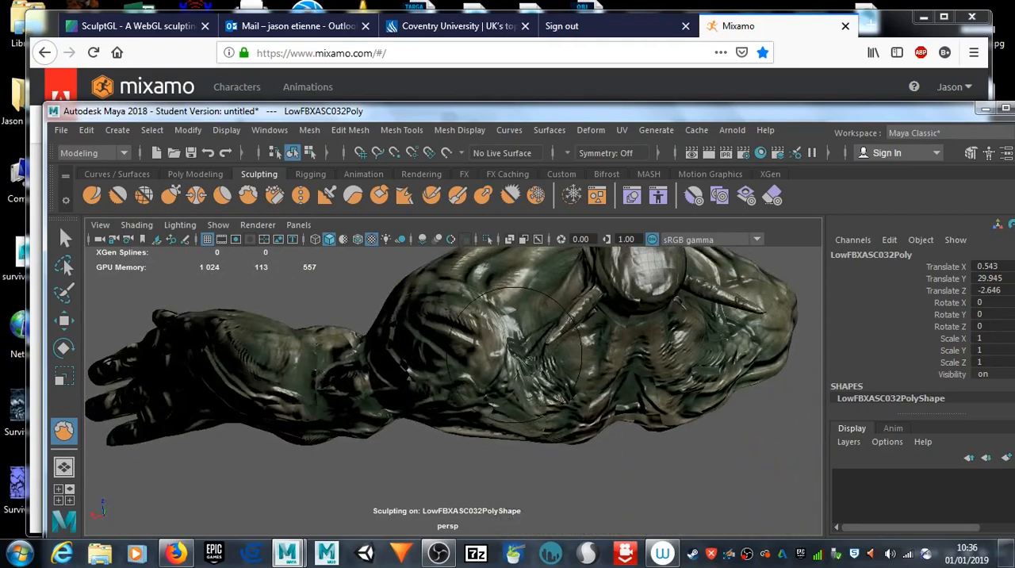
Step: Leave the sculpting tool and switch the goblin mesh to vertex selection for editing the left shoulder crease
right_click(514, 357)
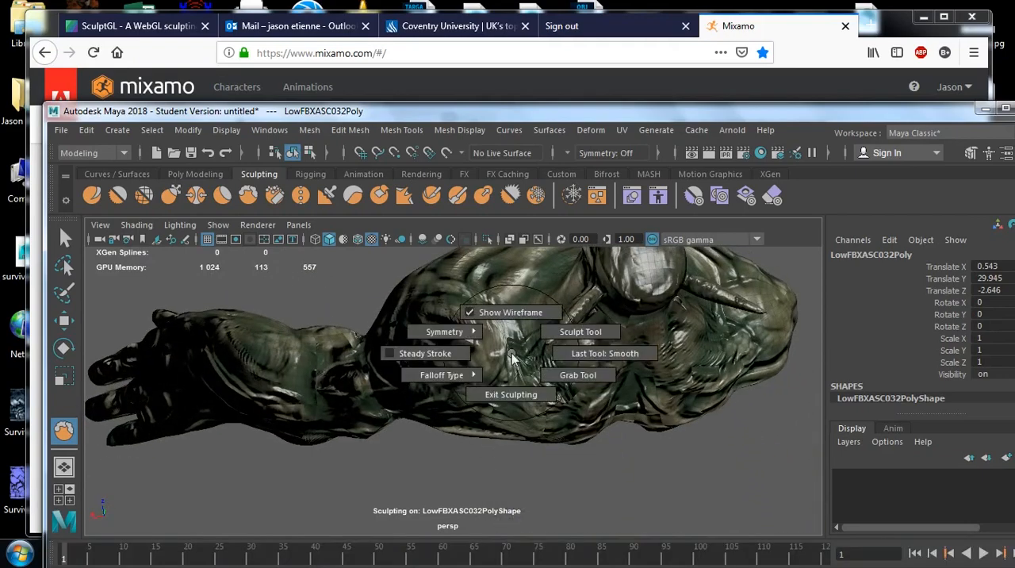
left_click(176, 173)
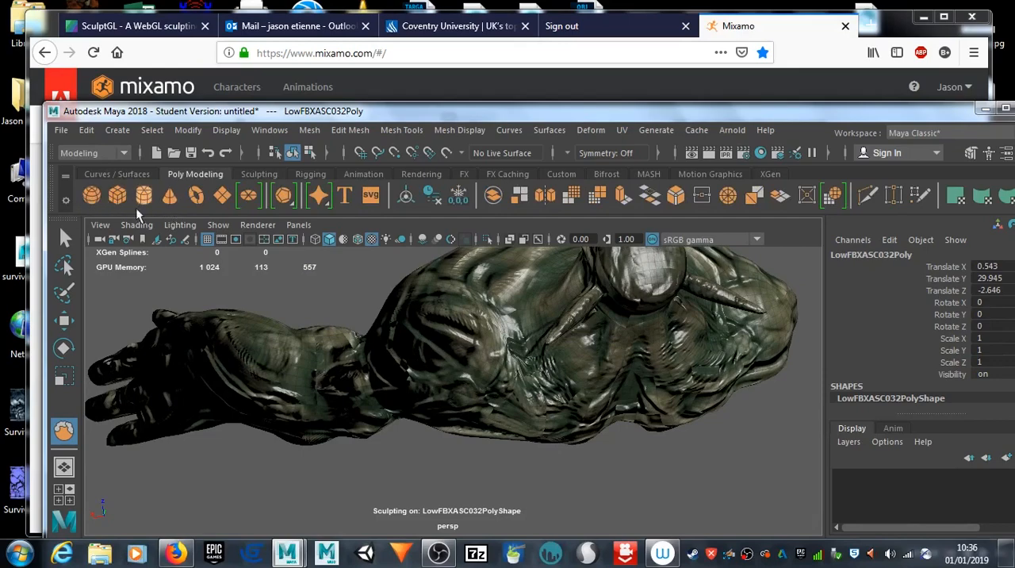
left_click(65, 238)
right_click_drag(503, 327, 439, 125)
left_click_drag(508, 333, 564, 360, "alt")
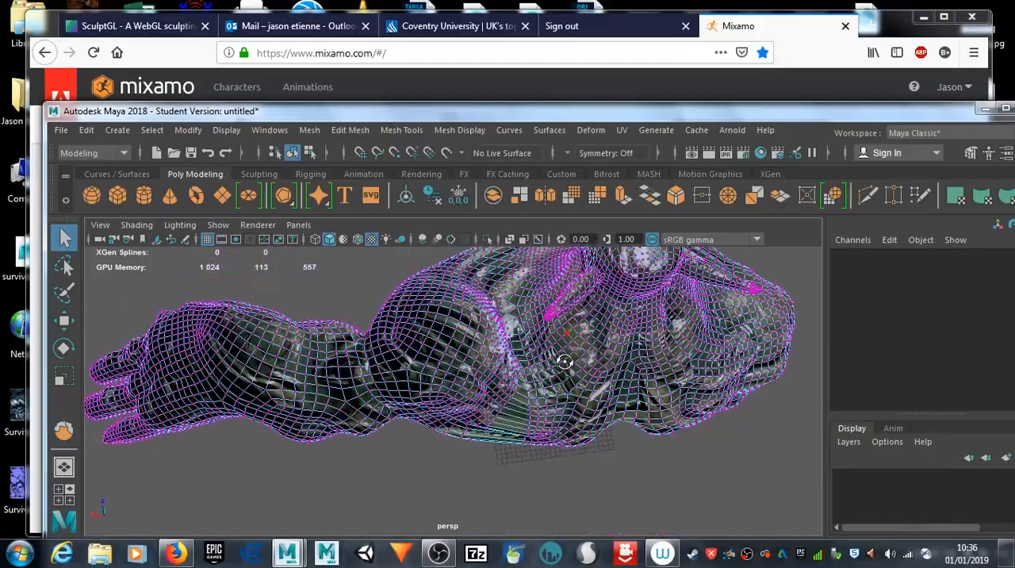
scroll(553, 374, "up", 8)
middle_click_drag(544, 386, 504, 454, "alt")
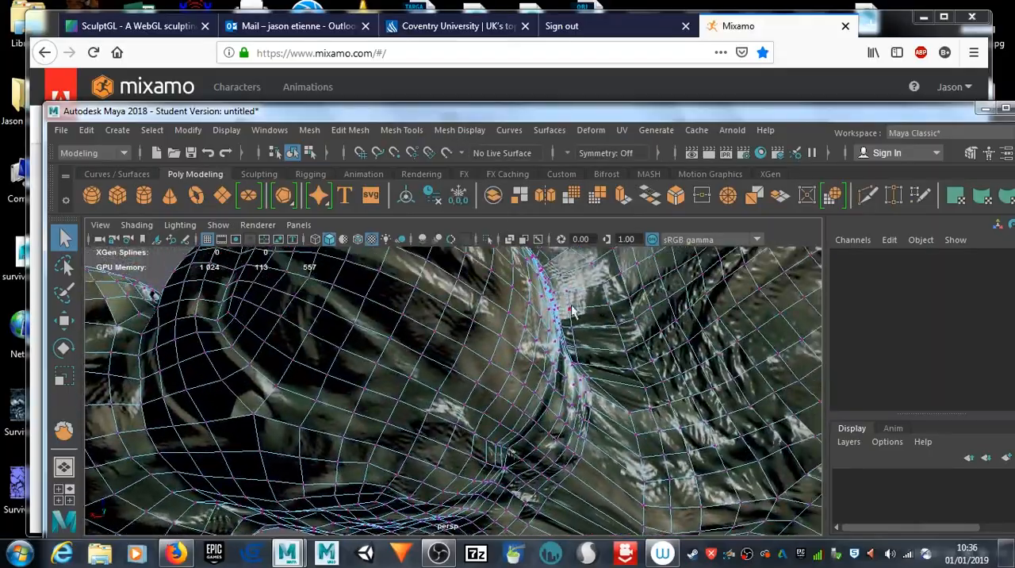
left_click_drag(576, 337, 311, 364, "alt")
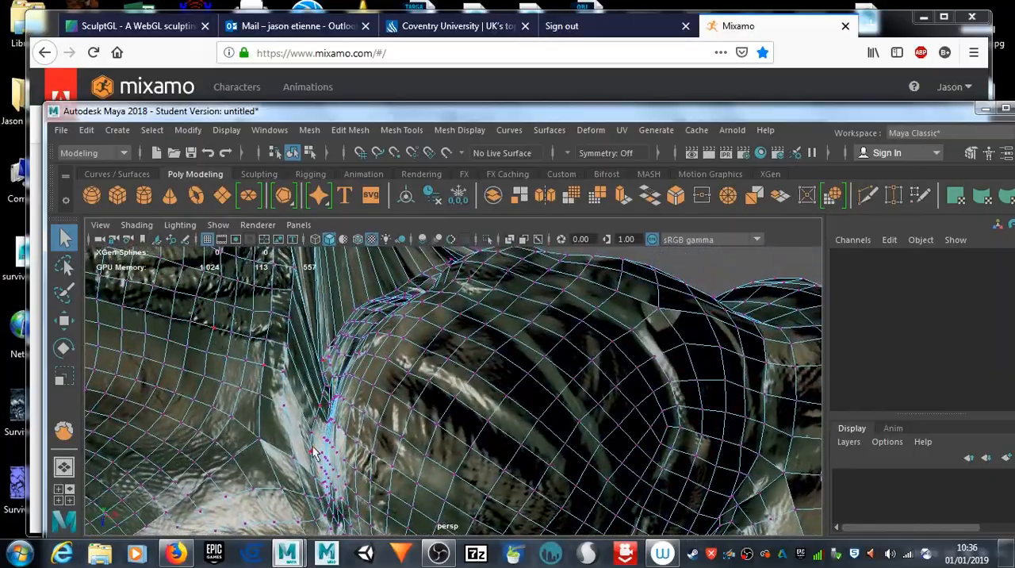
Step: Select the row of vertices along the left shoulder crease, from the front over the top and down the back
left_click(315, 482)
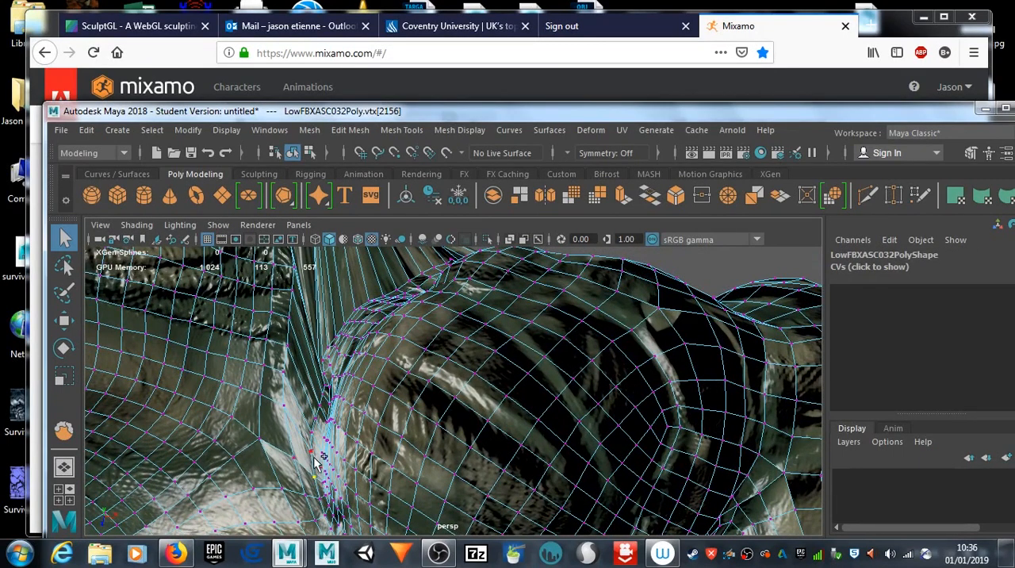
left_click(312, 452, "shift")
left_click_drag(359, 397, 442, 391, "alt")
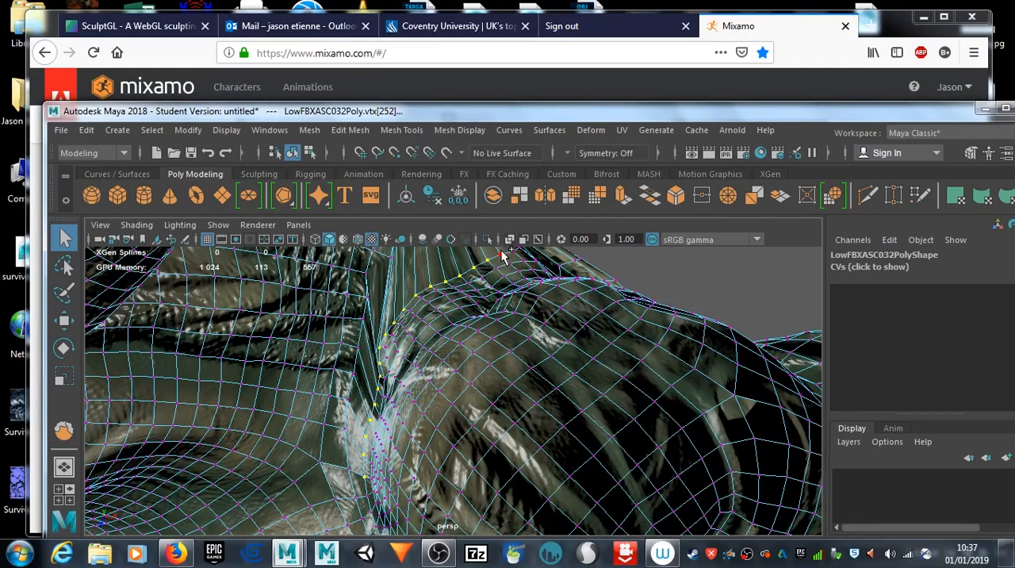
left_click_drag(544, 300, 388, 361, "alt")
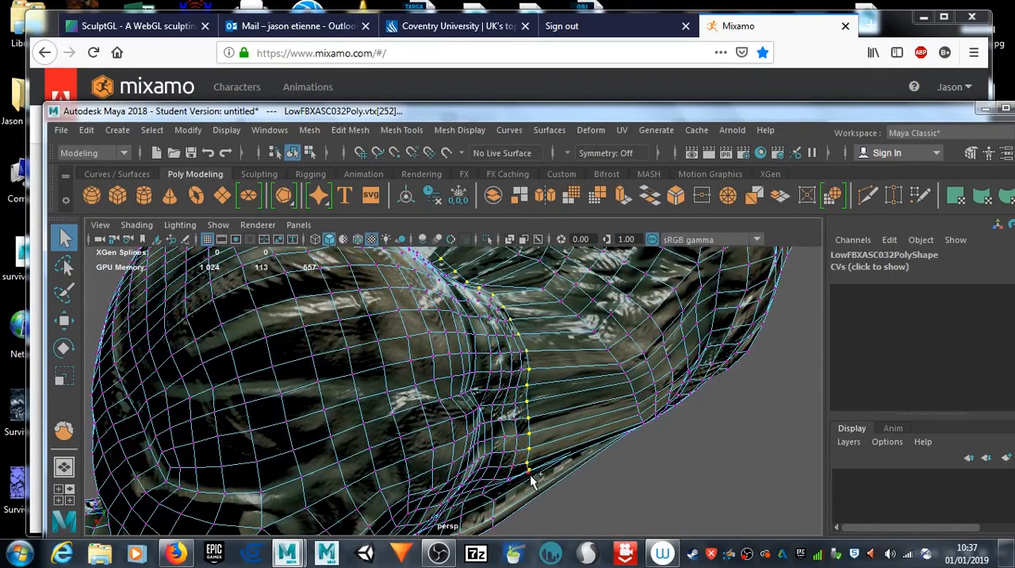
left_click_drag(529, 482, 532, 402, "alt")
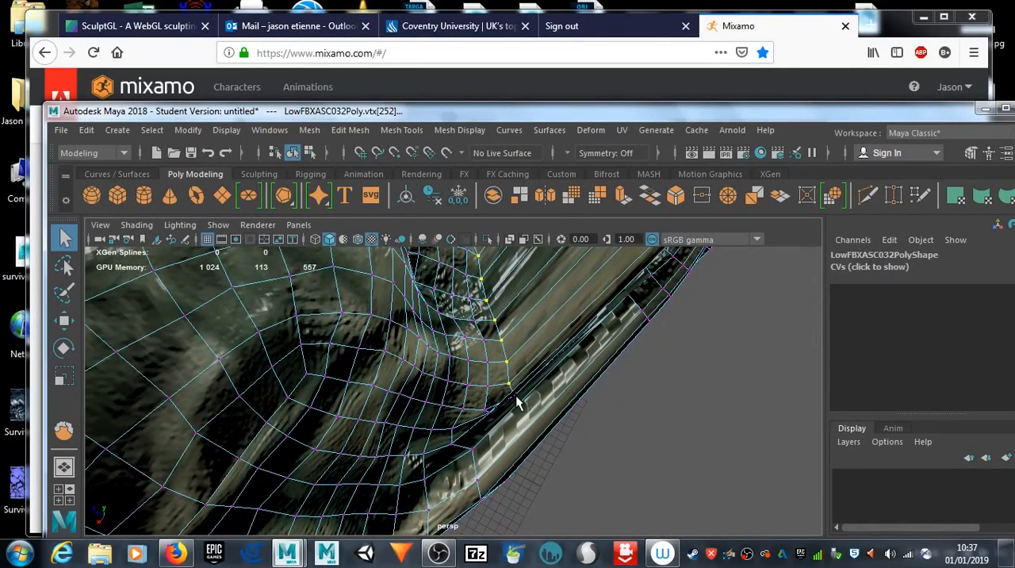
scroll(529, 402, "down", 5)
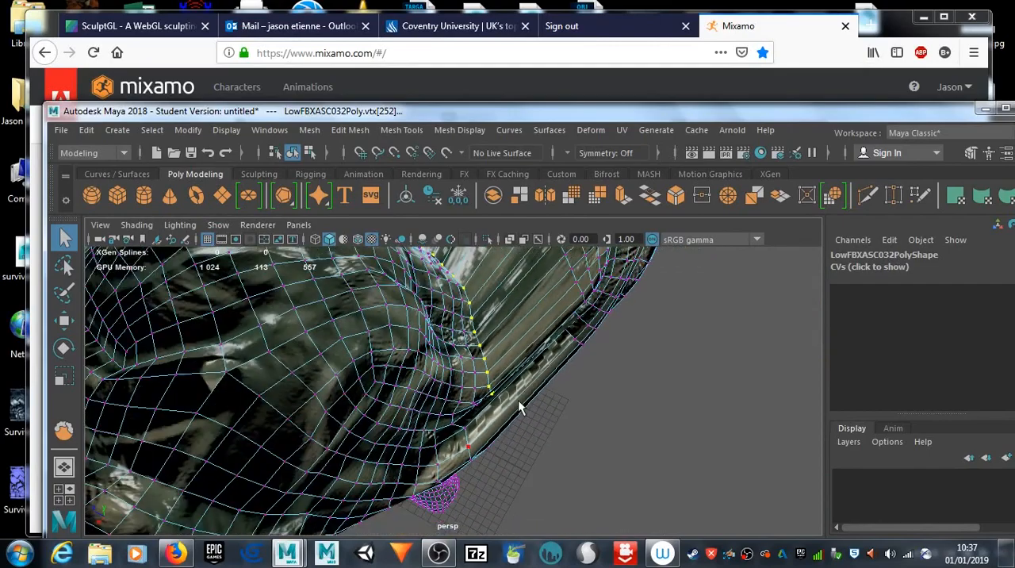
left_click_drag(508, 394, 452, 422, "alt")
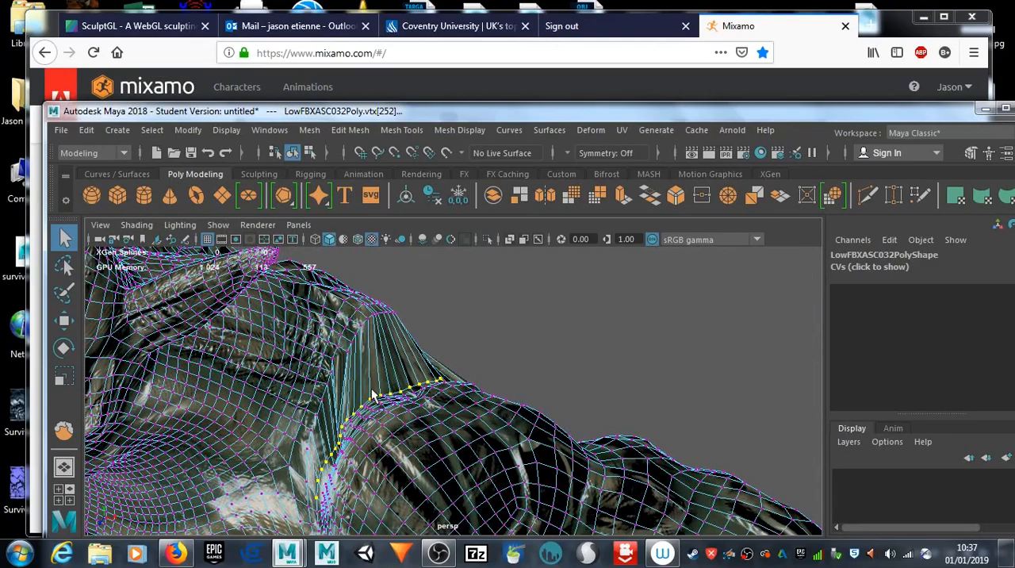
Step: Turn on soft selection with a small falloff and move the selected shoulder vertices upward and outward along the arm
key("b")
left_click_drag(387, 429, 423, 397, "alt")
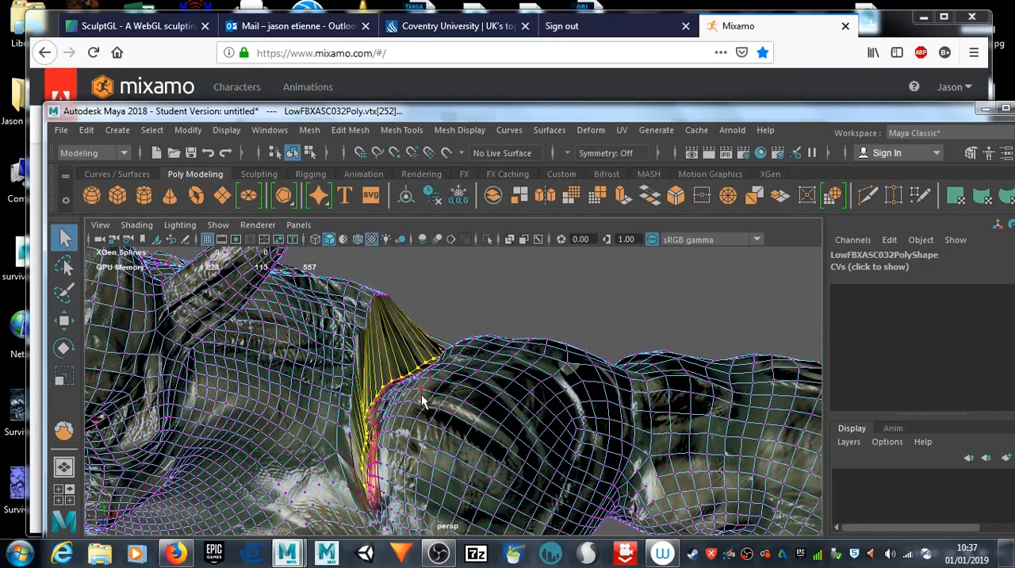
key("w")
left_click_drag(394, 390, 400, 325)
left_click_drag(429, 357, 460, 361)
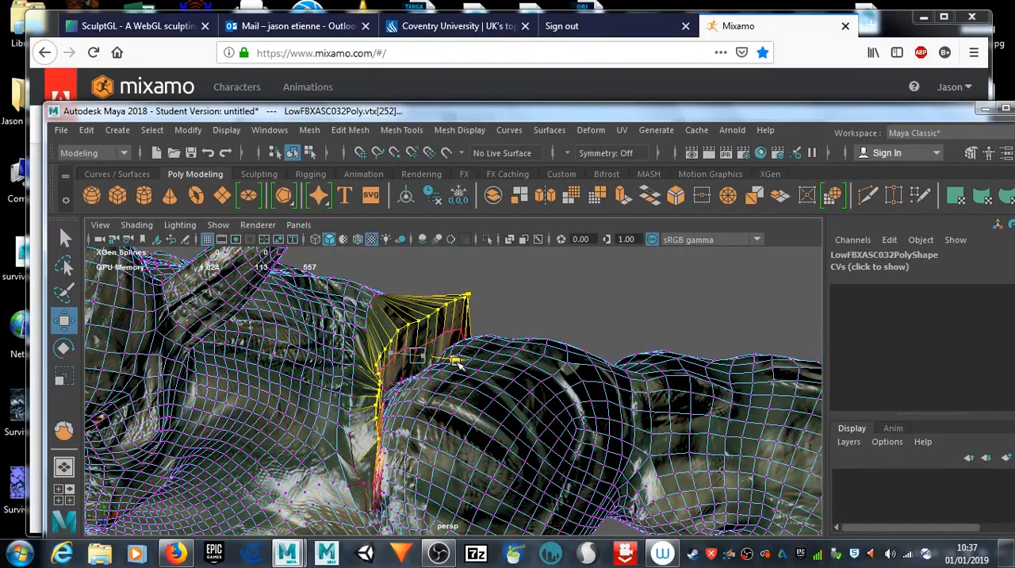
Step: Select a single vertex in the front of the shoulder crease and adjust its position with soft selection
left_click_drag(372, 399, 359, 436, "alt")
scroll(403, 429, "up", 5)
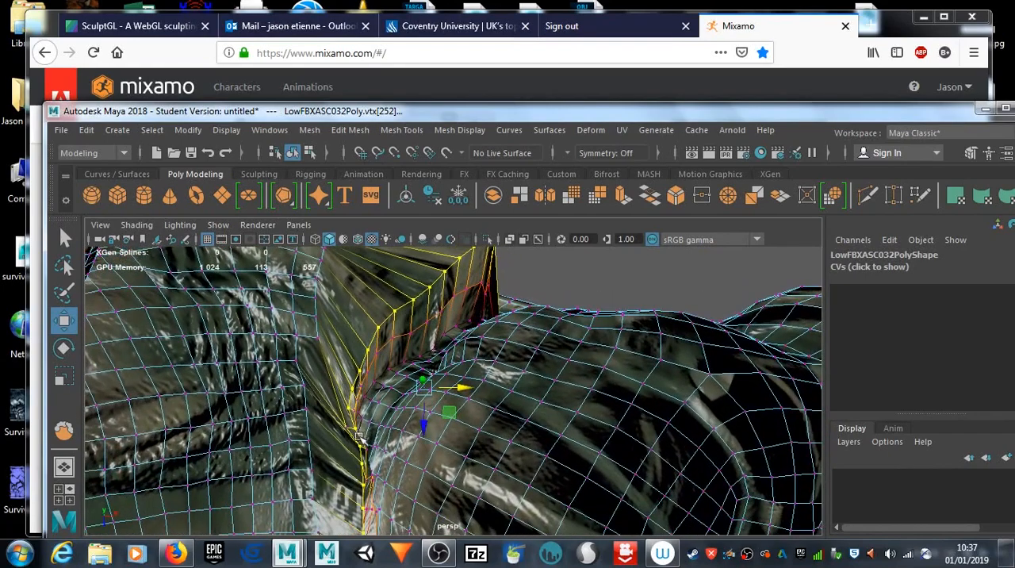
left_click(347, 427)
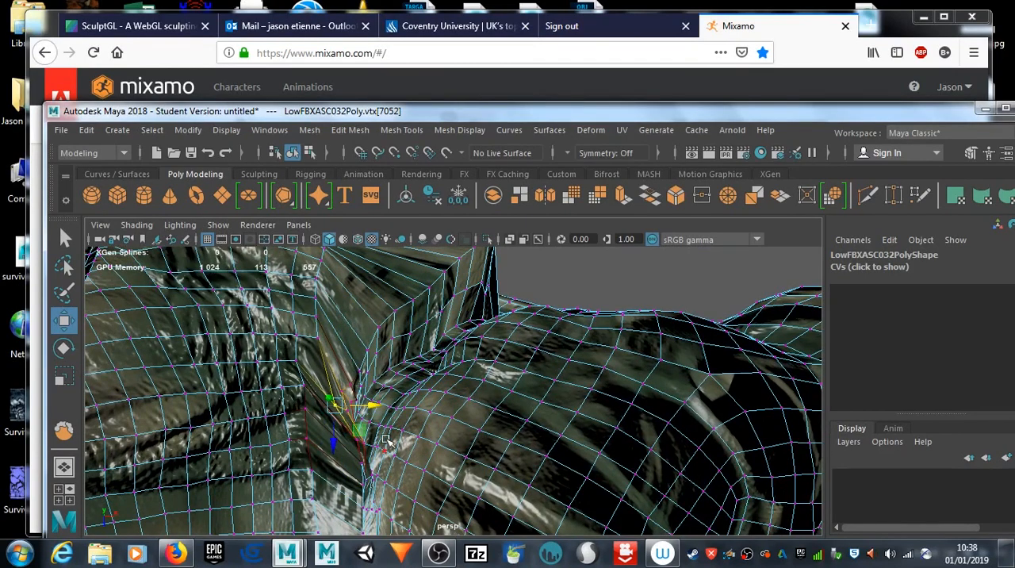
left_click_drag(389, 462, 391, 441, "alt")
scroll(382, 405, "down", 5)
left_click_drag(493, 426, 515, 369, "alt")
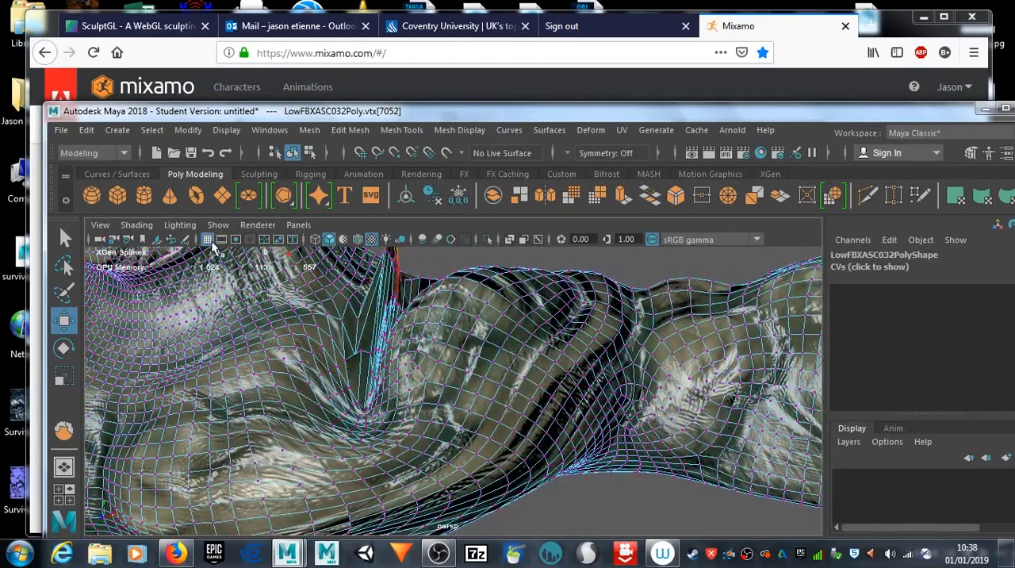
Step: Build up the left shoulder and the crease beside the upper back with strokes of the Sculpt tool
left_click(260, 175)
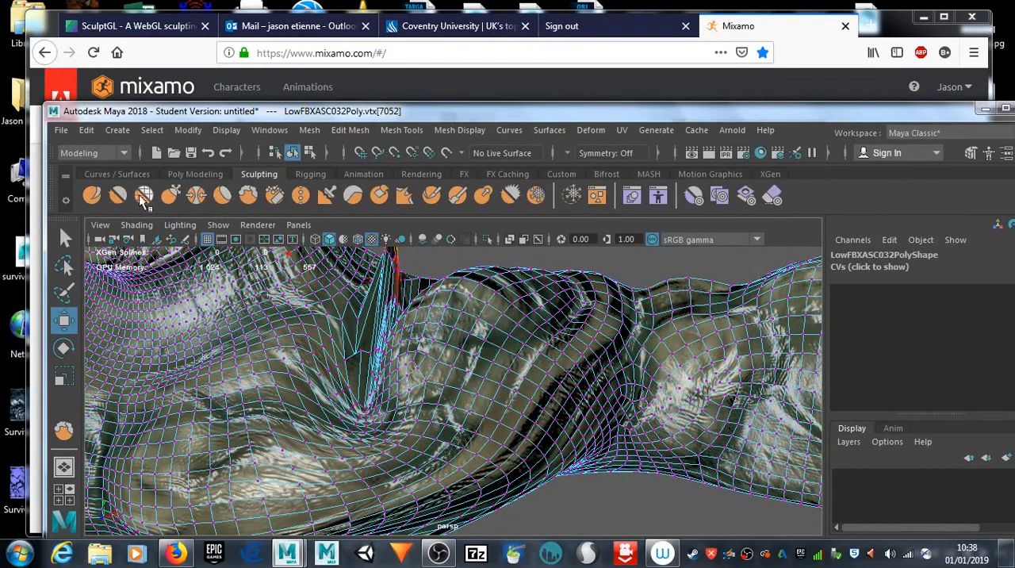
left_click(93, 197)
mouse_move(396, 367)
left_mouse_down("alt")
mouse_move(103, 301)
mouse_move(300, 322)
mouse_move(404, 398)
mouse_move(508, 417)
mouse_move(512, 397)
mouse_move(512, 409)
left_mouse_up("alt")
mouse_move(513, 372)
left_mouse_down()
mouse_move(541, 413)
mouse_move(508, 405)
mouse_move(528, 361)
mouse_move(468, 366)
left_mouse_up()
left_click_drag(474, 266, 519, 313)
mouse_move(575, 265)
left_mouse_down()
mouse_move(504, 361)
mouse_move(401, 329)
mouse_move(320, 325)
mouse_move(349, 349)
mouse_move(397, 290)
mouse_move(392, 315)
left_mouse_up()
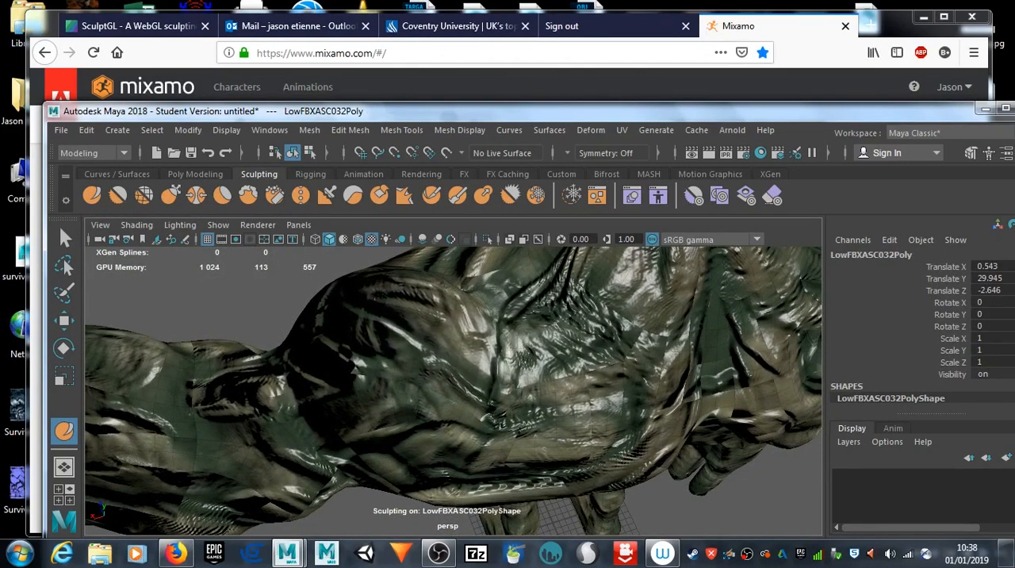
mouse_move(334, 334)
left_mouse_down("alt")
mouse_move(324, 344)
mouse_move(381, 361)
left_mouse_up("alt")
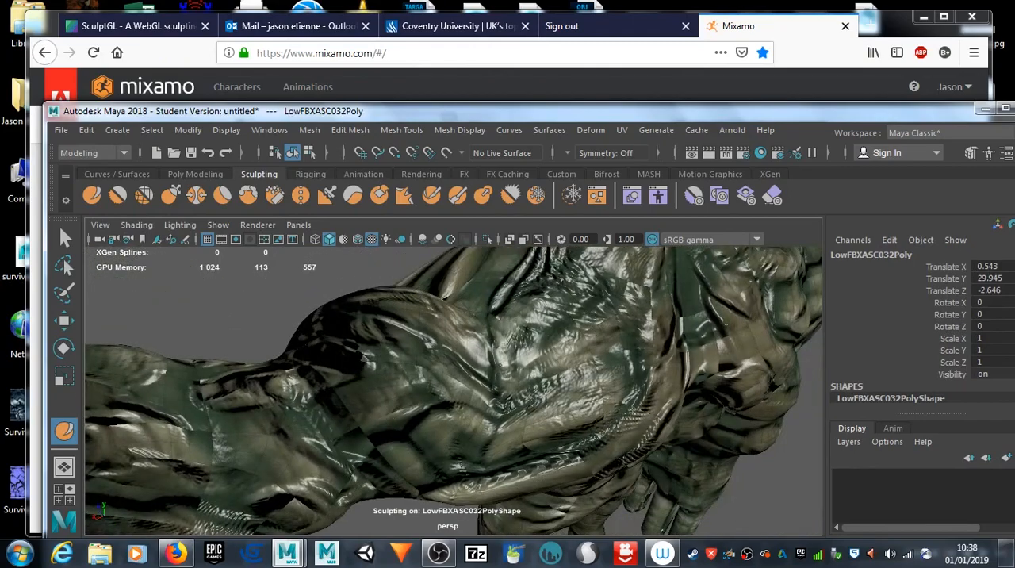
mouse_move(445, 412)
left_mouse_down()
mouse_move(476, 460)
mouse_move(528, 436)
mouse_move(426, 377)
left_mouse_up()
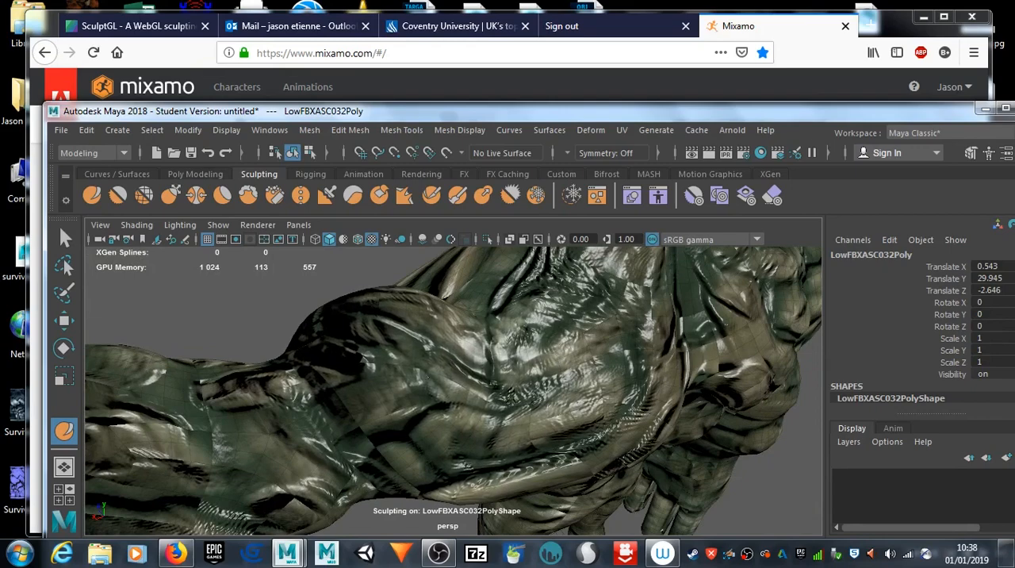
Step: Set the Sculpt tool's strength to 71.806, buildup to 52.423 and steady-stroke distance to 37.4449, and dab the top of the left shoulder
mouse_move(505, 379)
left_mouse_down("alt")
mouse_move(341, 399)
mouse_move(379, 404)
mouse_move(323, 370)
mouse_move(343, 413)
mouse_move(390, 462)
mouse_move(329, 453)
mouse_move(310, 417)
mouse_move(272, 429)
mouse_move(332, 460)
mouse_move(306, 476)
mouse_move(592, 470)
left_mouse_up("alt")
left_click_drag(580, 426, 557, 394, "alt")
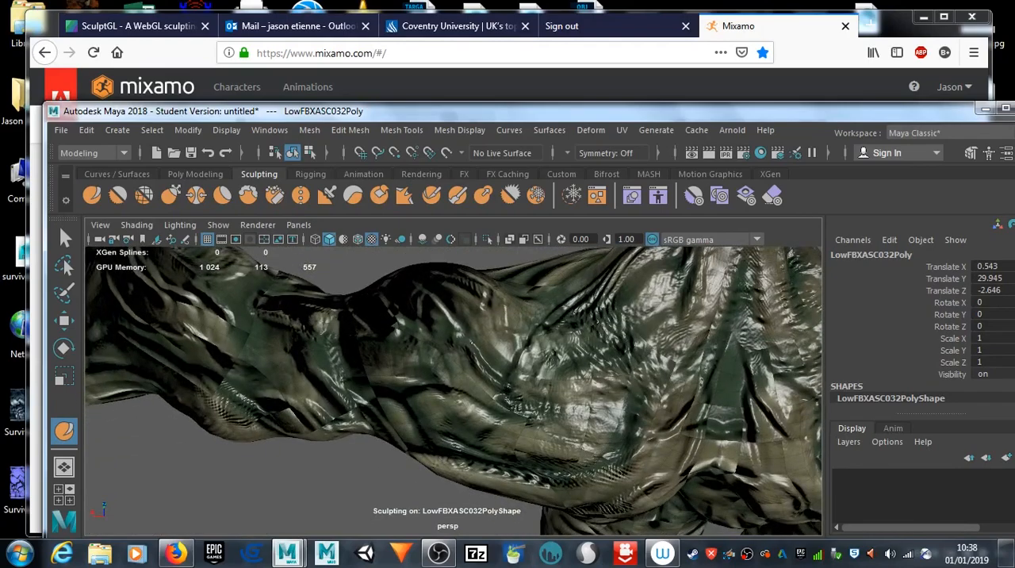
mouse_move(508, 321)
left_mouse_down("alt")
mouse_move(444, 363)
mouse_move(421, 361)
mouse_move(422, 409)
mouse_move(450, 411)
mouse_move(454, 427)
left_mouse_up("alt")
scroll(422, 409, "down", 6)
scroll(454, 427, "up", 5)
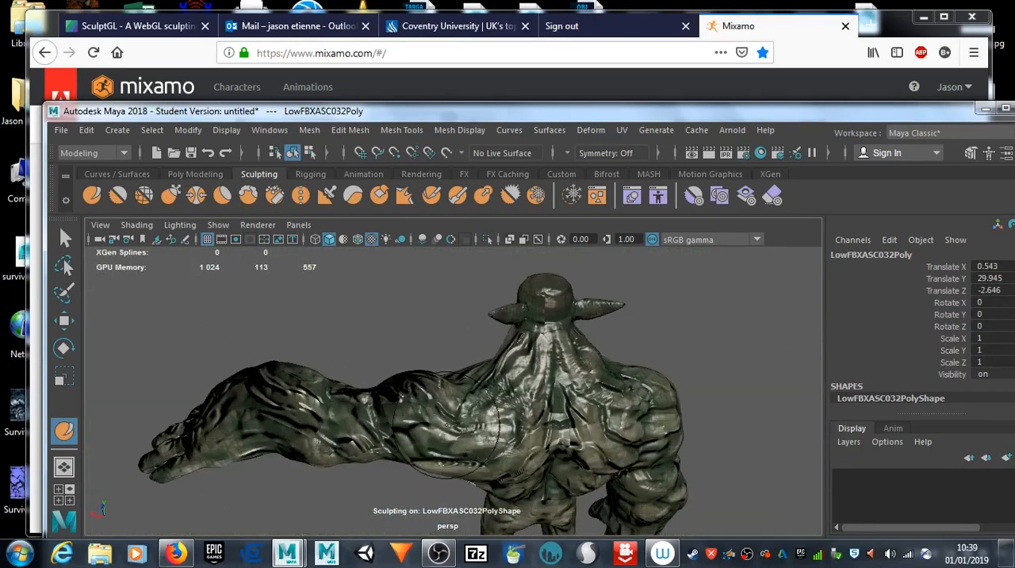
left_click(113, 201)
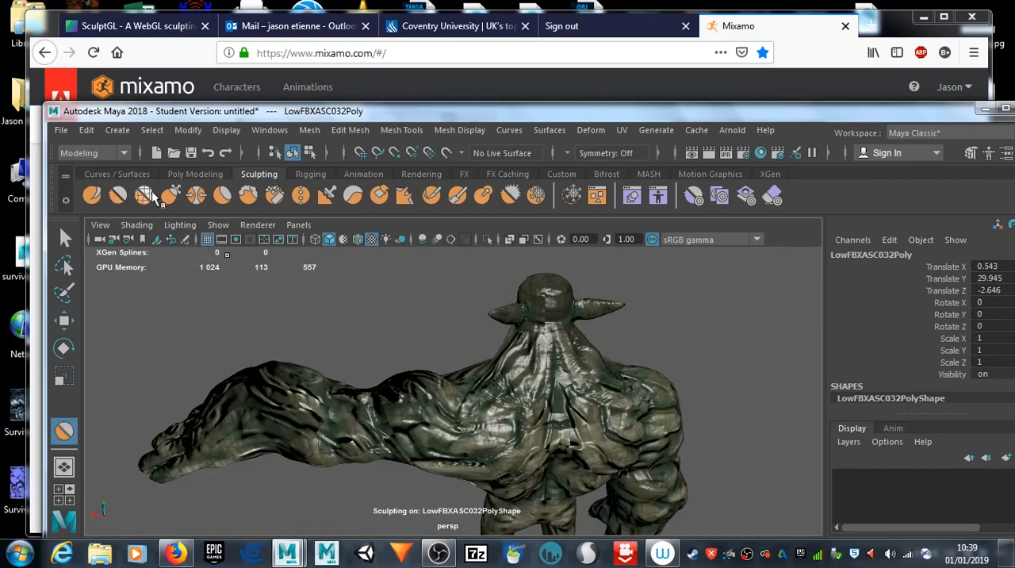
left_click(94, 193)
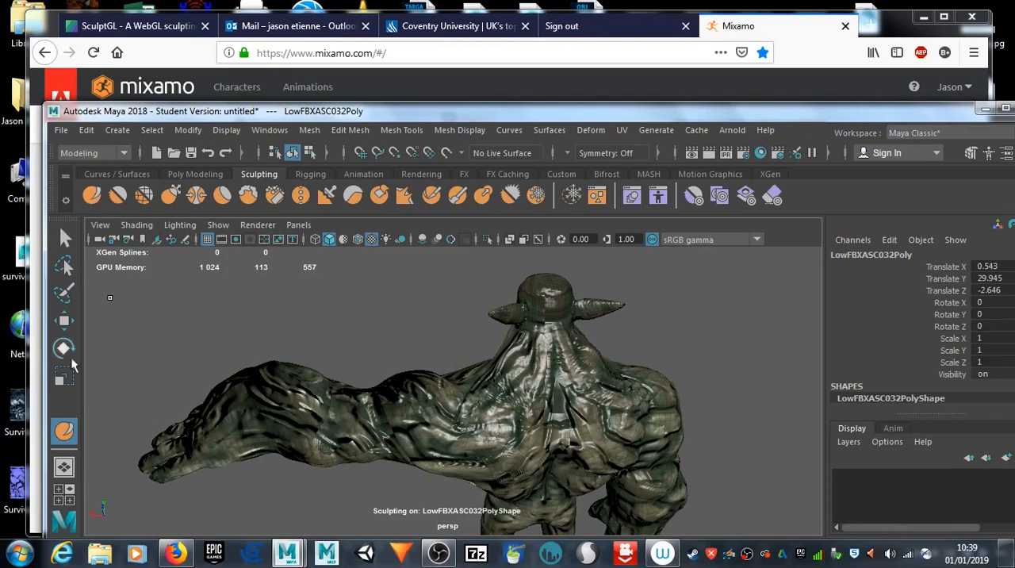
double_click(64, 431)
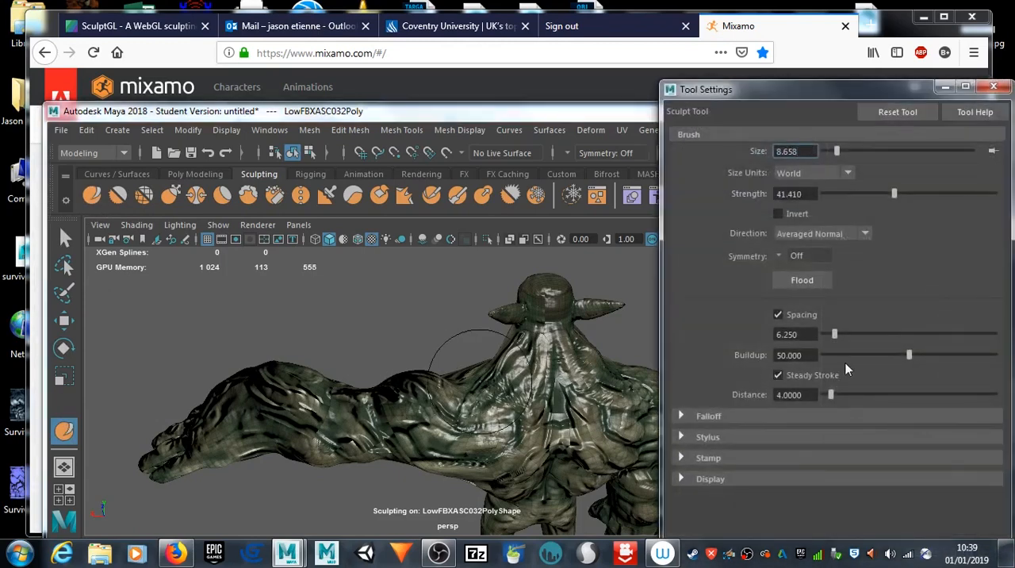
left_click_drag(837, 393, 887, 394)
left_click_drag(906, 355, 913, 357)
left_click_drag(891, 194, 947, 194)
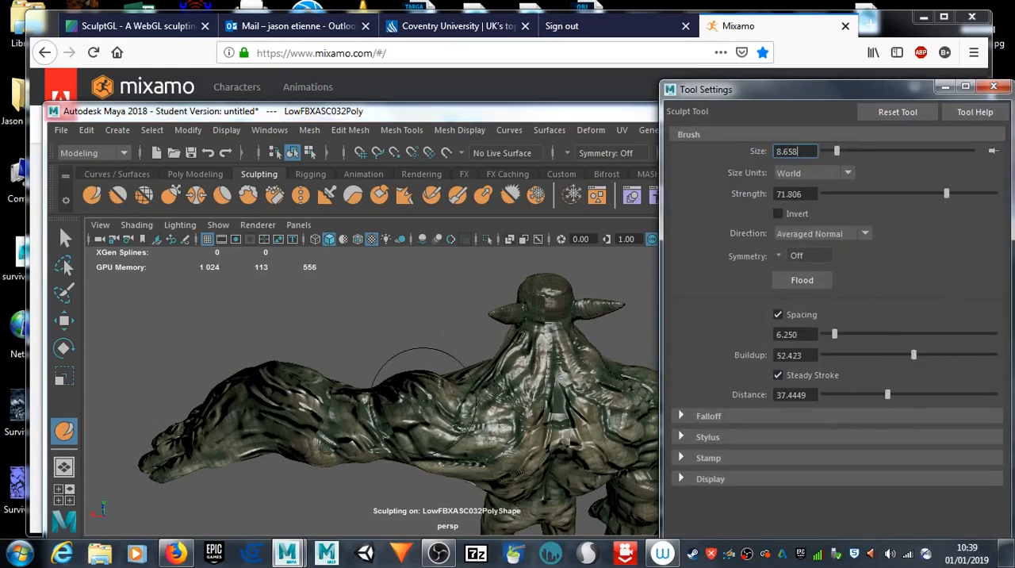
left_click(459, 400)
left_click(460, 401)
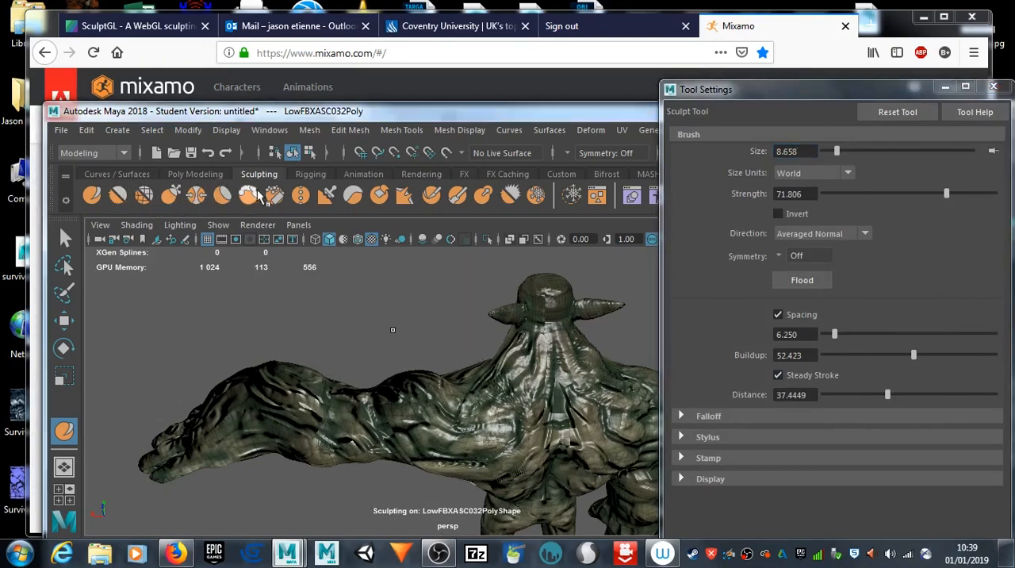
Step: Pull the top and back of the left shoulder into a fuller shape with the Grab tool
left_click(170, 196)
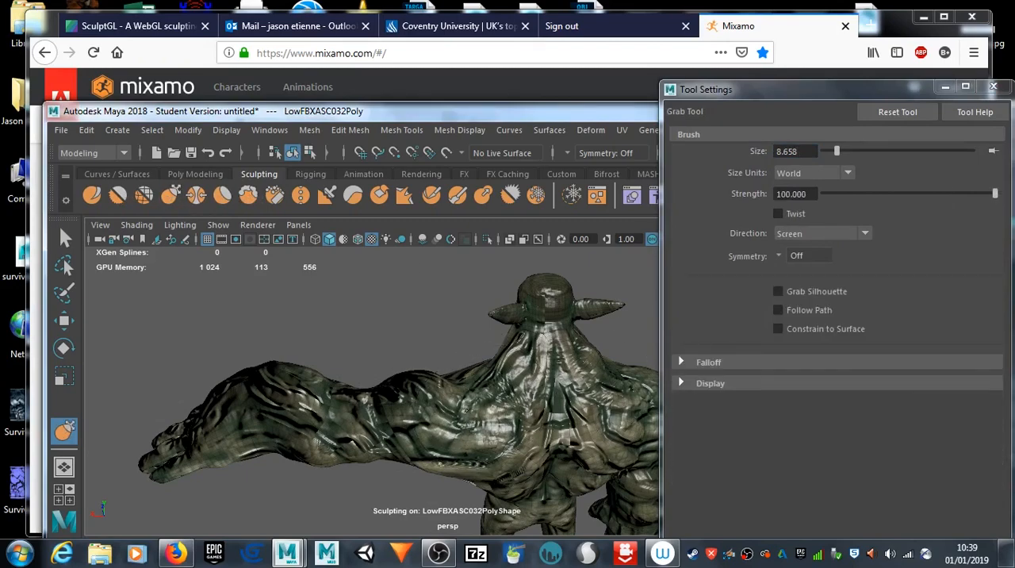
left_click_drag(349, 365, 640, 405, "alt")
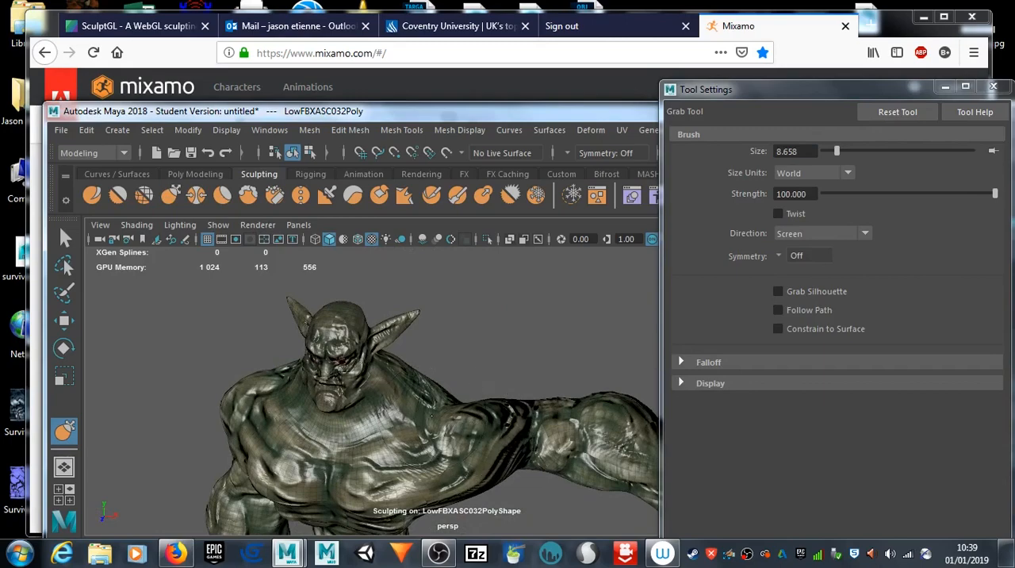
left_click_drag(476, 400, 171, 444, "alt")
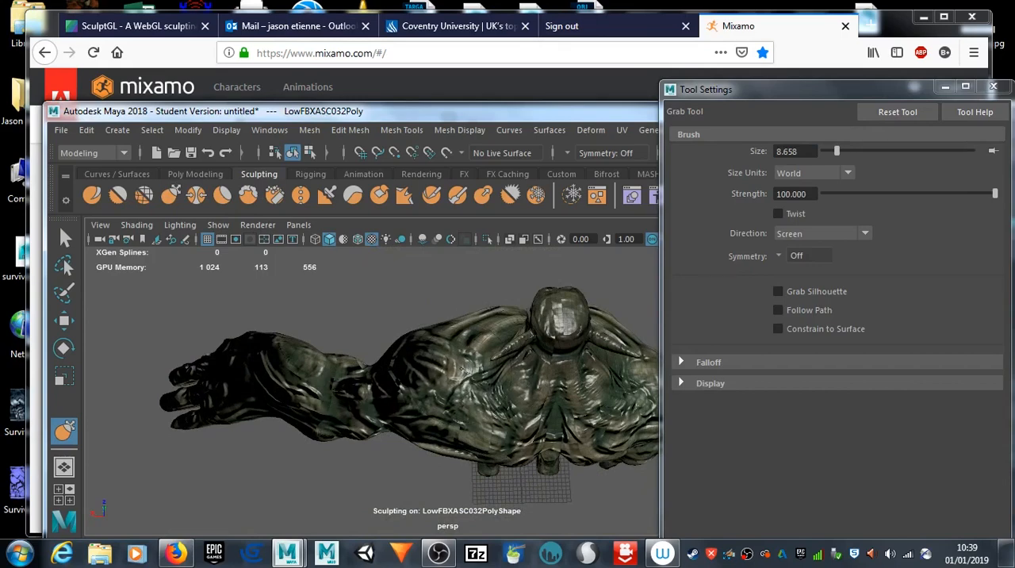
left_click_drag(464, 376, 467, 363, "alt")
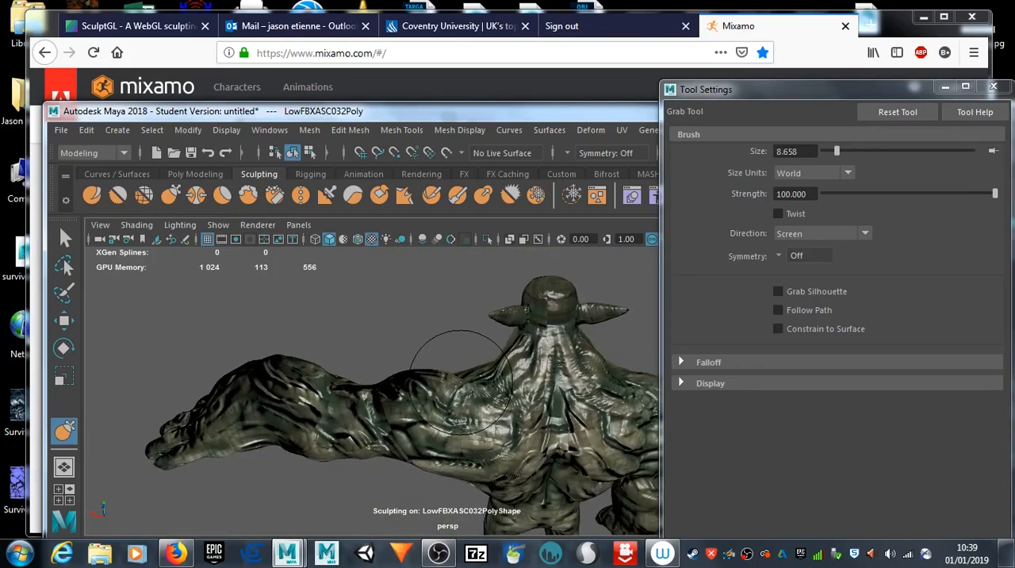
left_click_drag(454, 397, 482, 413, "alt")
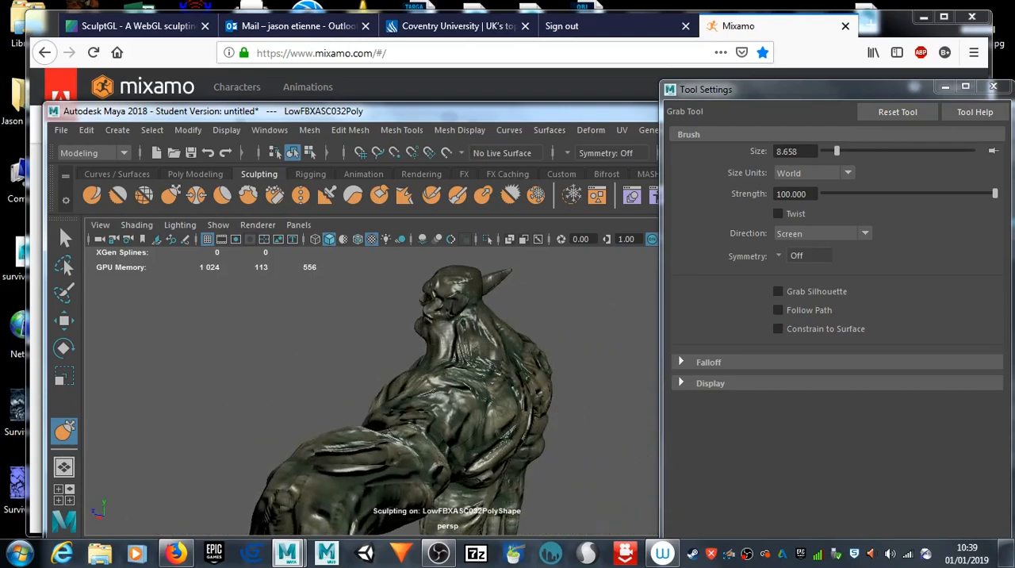
left_click_drag(476, 420, 710, 410, "alt")
mouse_move(533, 416)
left_mouse_down("alt")
mouse_move(456, 432)
mouse_move(492, 414)
mouse_move(474, 409)
left_mouse_up("alt")
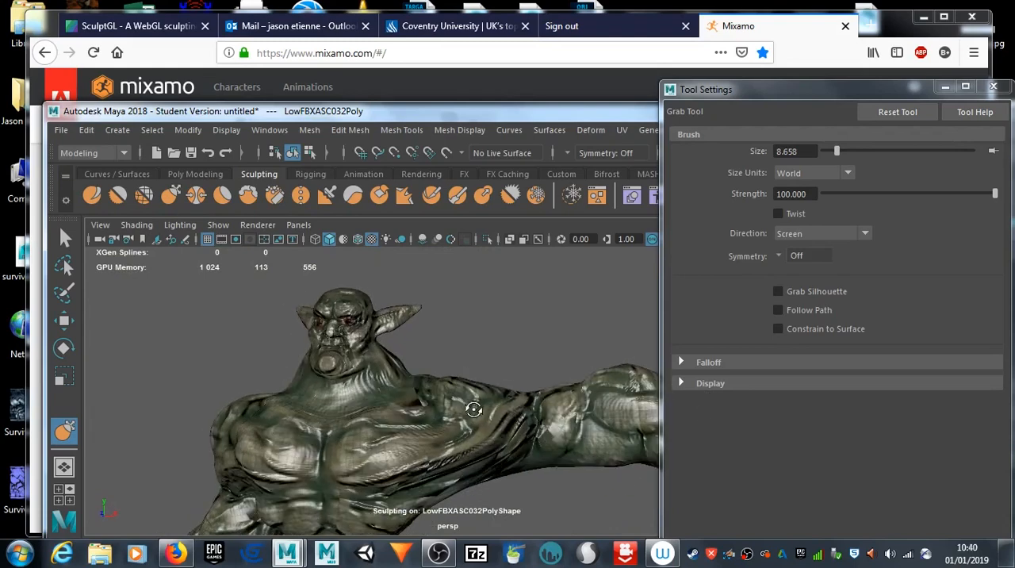
mouse_move(450, 426)
left_mouse_down("alt")
mouse_move(468, 401)
mouse_move(460, 390)
mouse_move(408, 385)
mouse_move(352, 413)
mouse_move(444, 419)
mouse_move(450, 391)
left_mouse_up("alt")
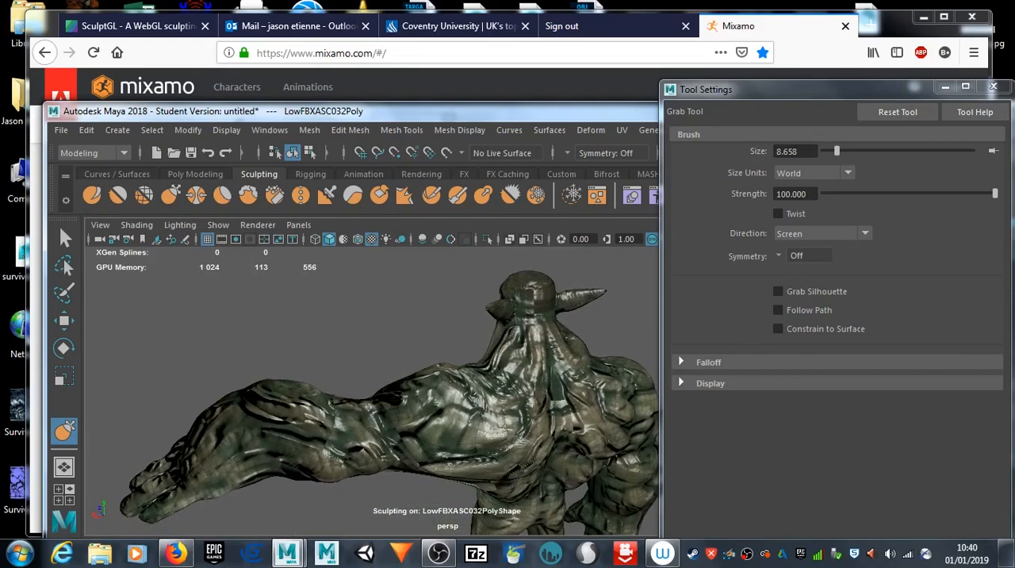
left_click_drag(458, 379, 365, 460, "alt")
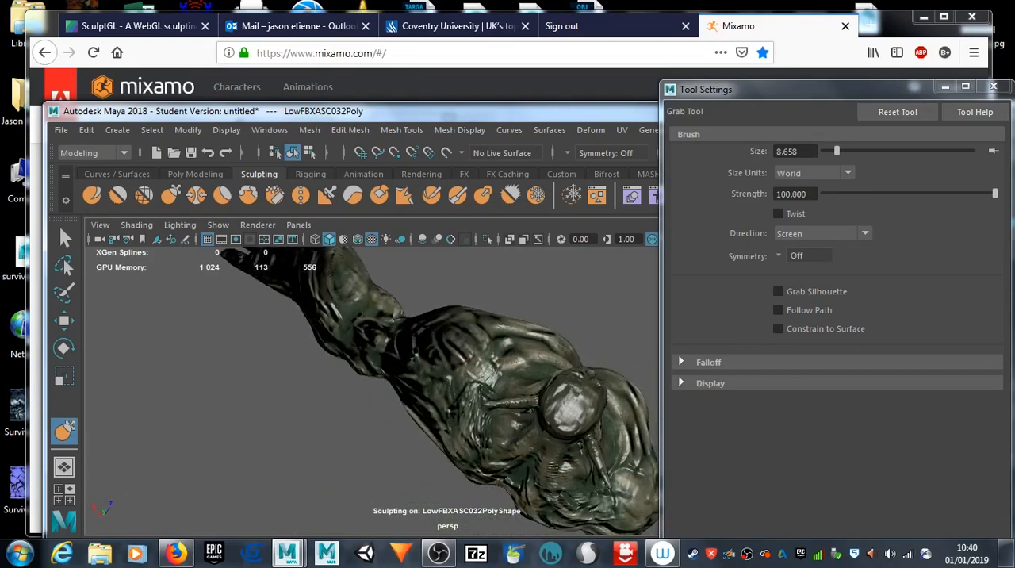
Step: Set the Sculpt tool's steady-stroke distance to 5.2863, turn Steady Stroke off and build up the top of the left shoulder
left_click(92, 195)
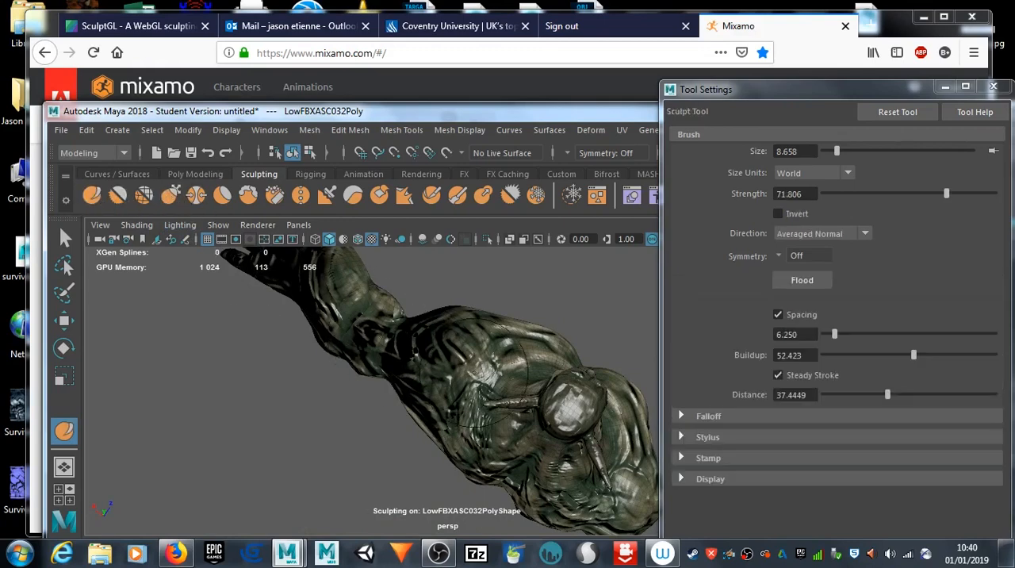
left_click(886, 395)
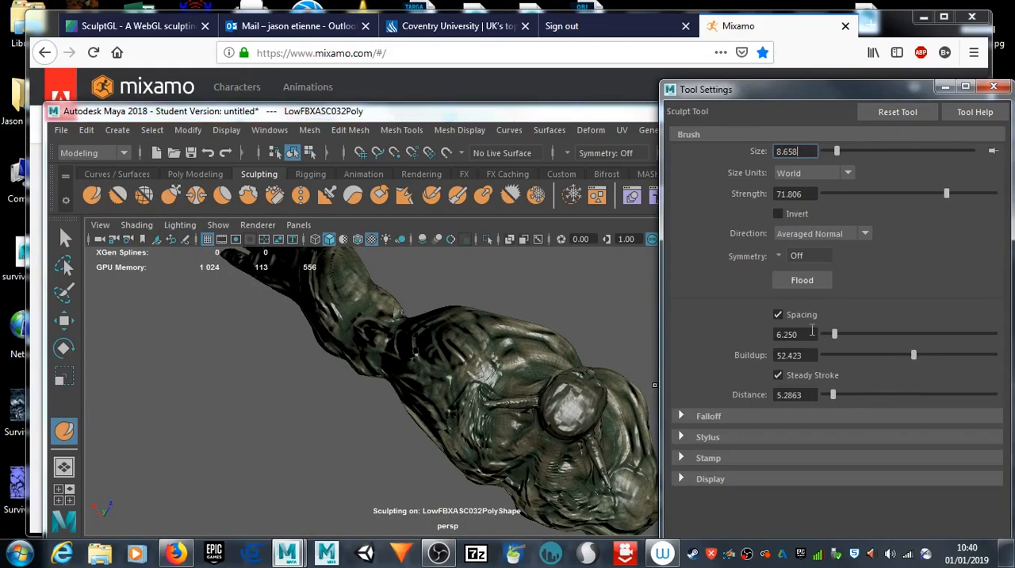
left_click_drag(469, 368, 453, 367)
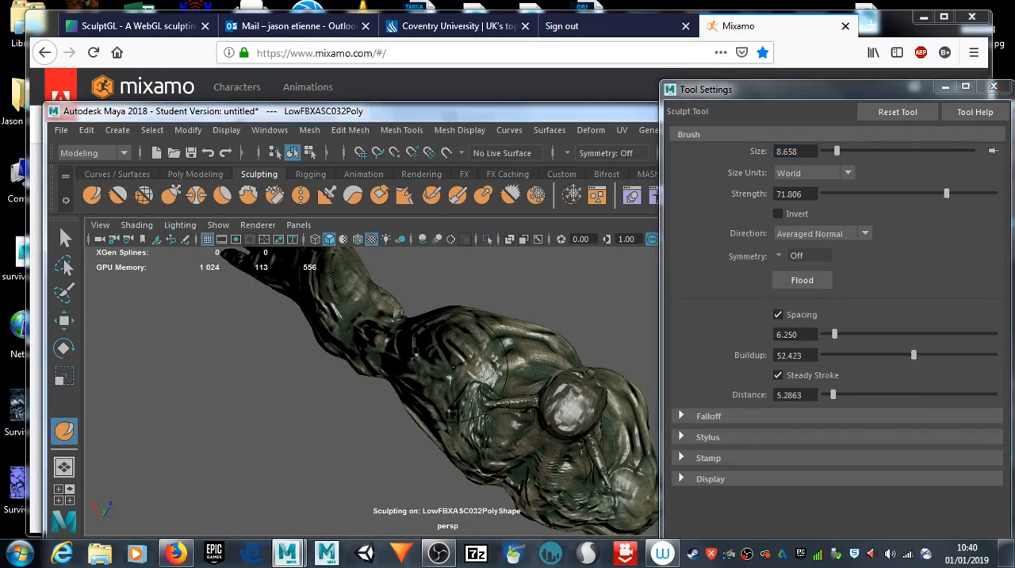
left_click(778, 375)
left_click_drag(480, 387, 716, 314, "alt")
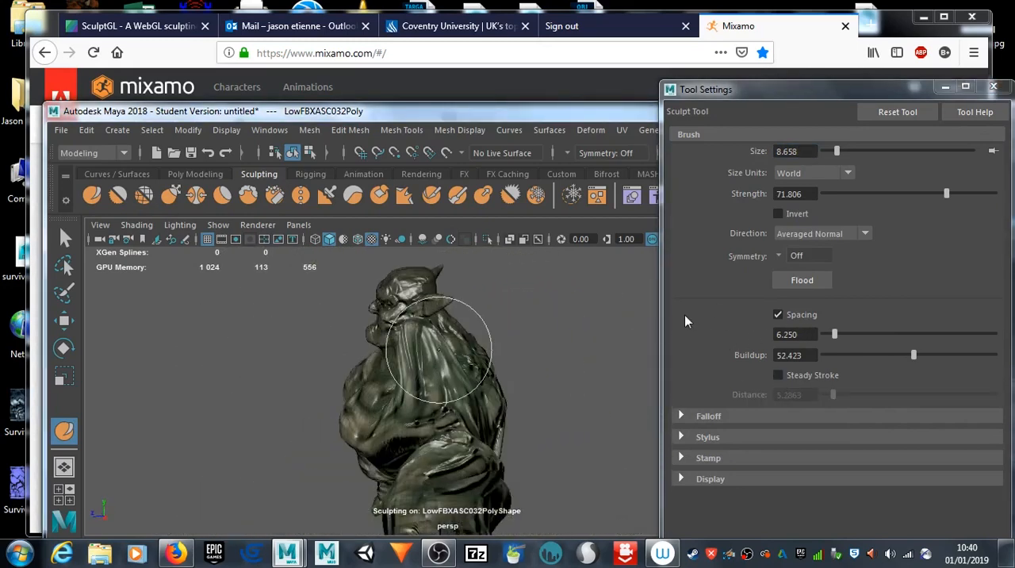
Step: Lower the Sculpt tool's strength to 8.370 and refine the left shoulder from the back and front
left_click_drag(945, 195, 931, 197)
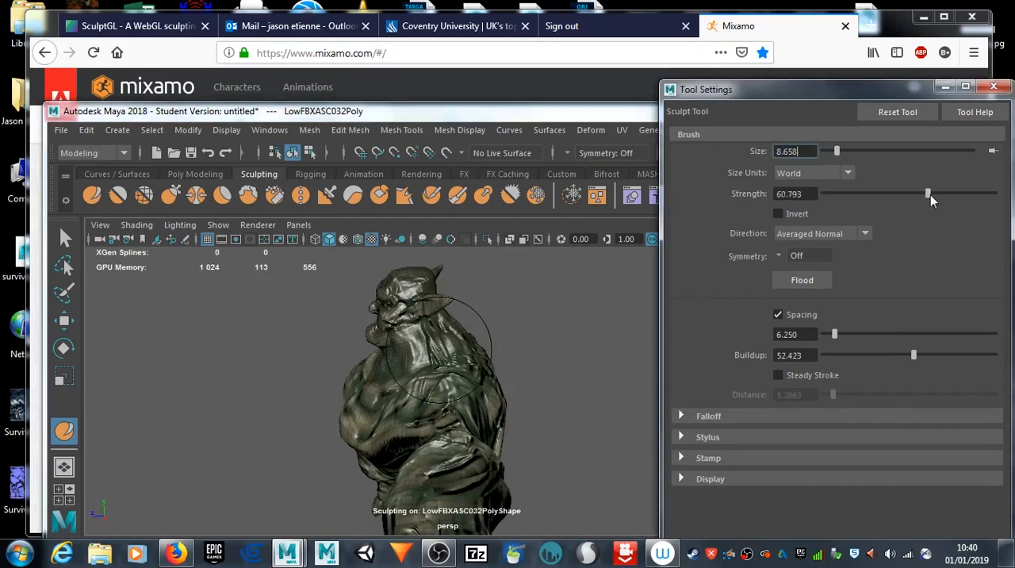
mouse_move(535, 356)
left_mouse_down("alt")
mouse_move(460, 413)
mouse_move(333, 381)
mouse_move(192, 369)
left_mouse_up("alt")
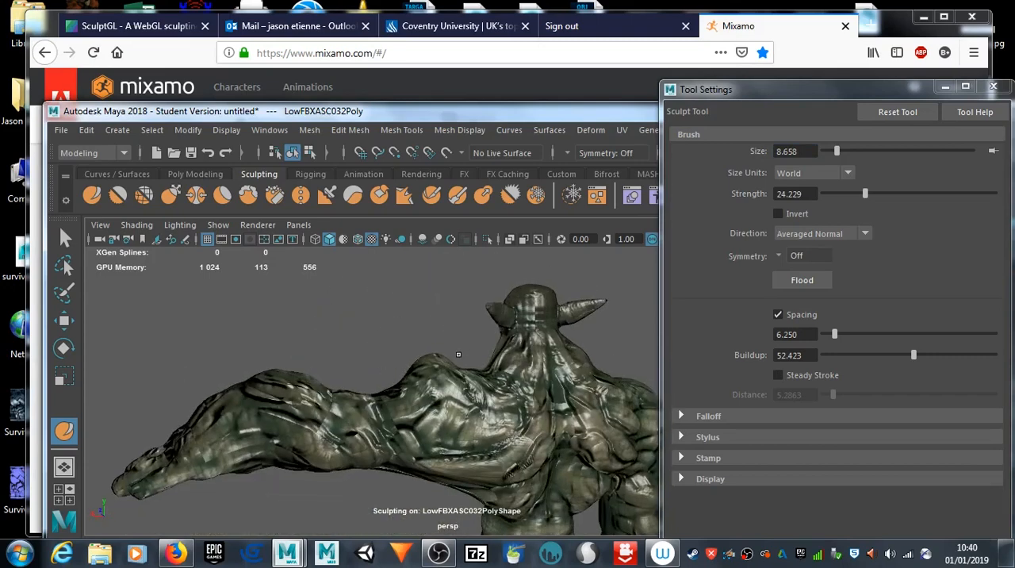
left_click_drag(865, 195, 838, 196)
left_click_drag(272, 397, 564, 420, "alt")
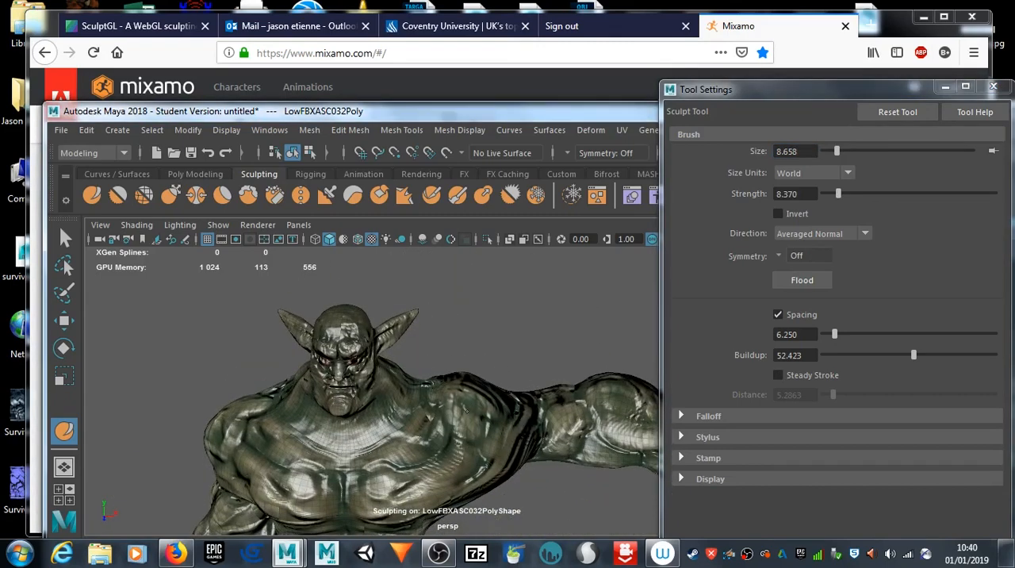
left_click_drag(460, 437, 461, 407, "alt")
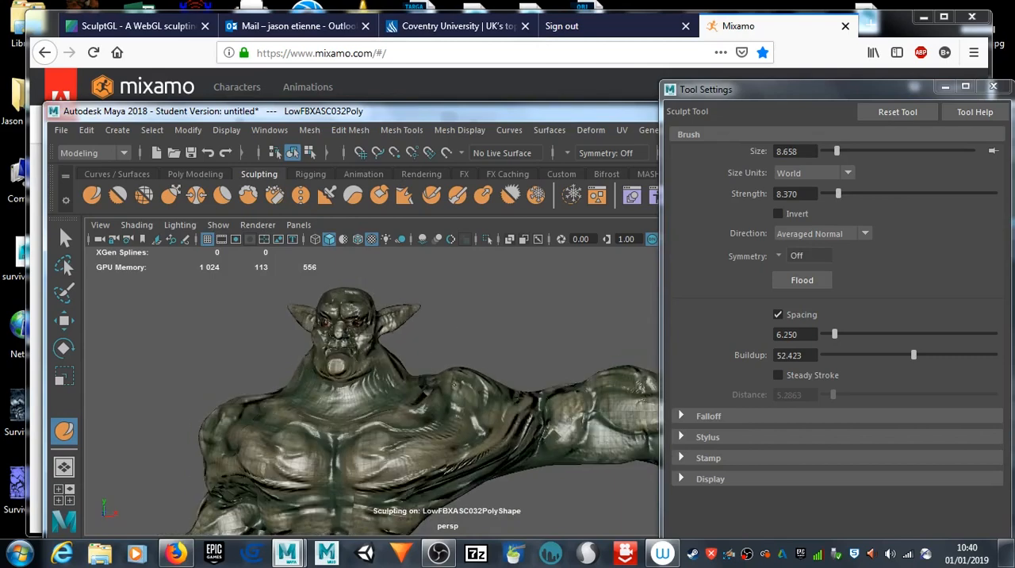
left_click_drag(460, 428, 340, 340, "alt")
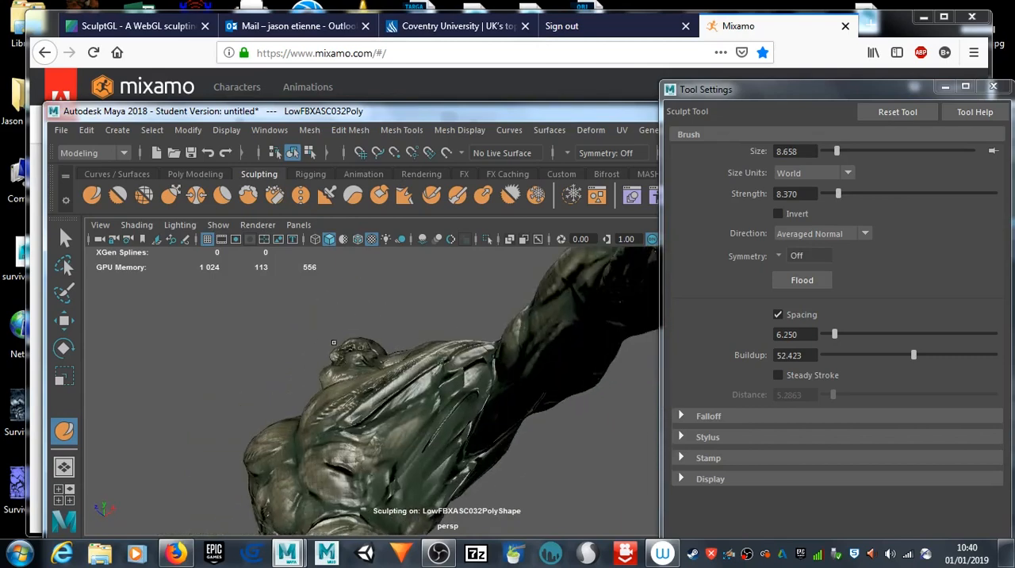
Step: Reshape the left armpit and the underside of the shoulder with the Grab tool
left_click(171, 197)
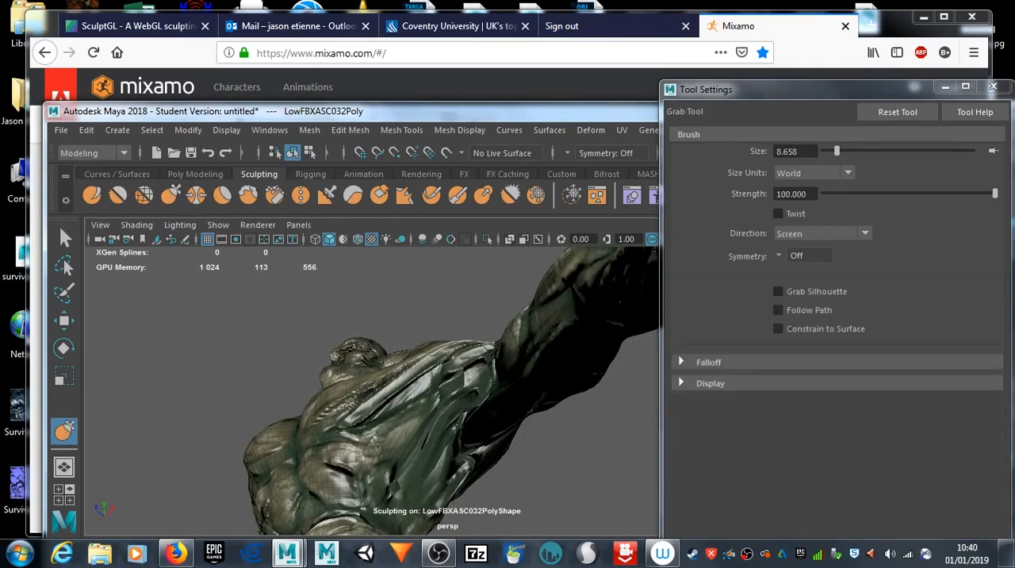
mouse_move(436, 416)
left_mouse_down("alt")
mouse_move(271, 476)
mouse_move(285, 430)
mouse_move(227, 447)
left_mouse_up("alt")
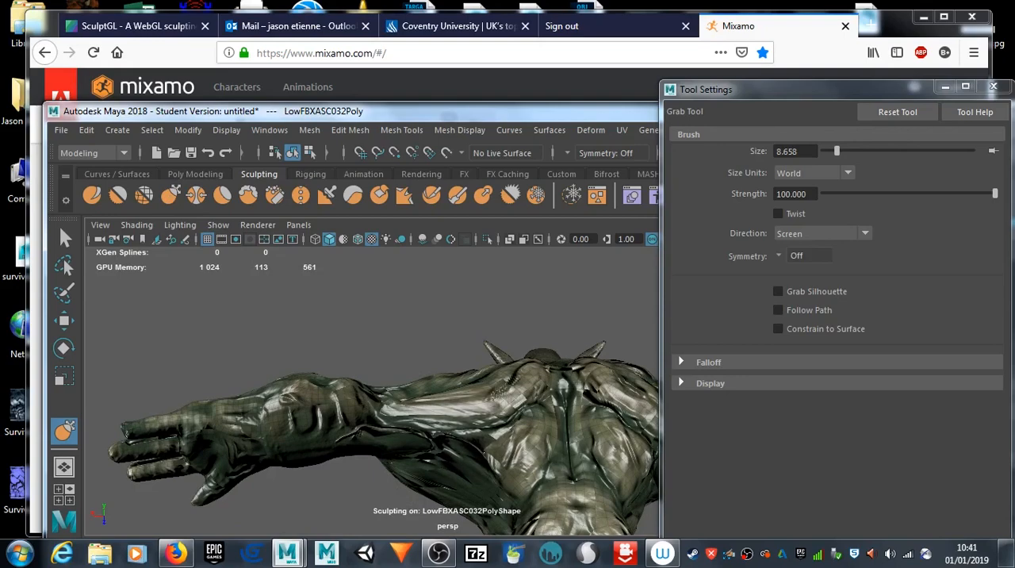
left_click_drag(318, 464, 532, 458, "alt")
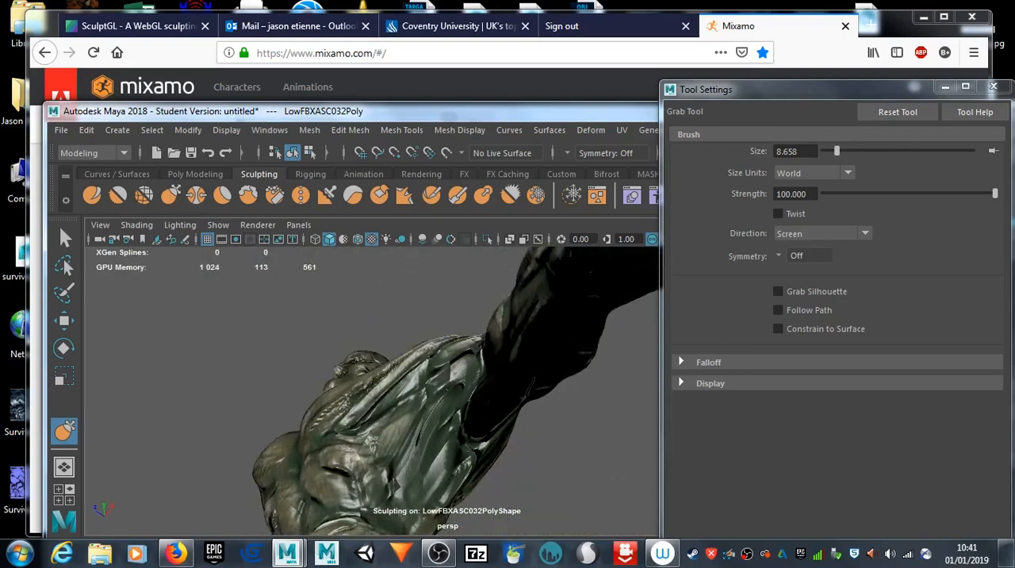
left_click_drag(545, 419, 482, 397, "alt")
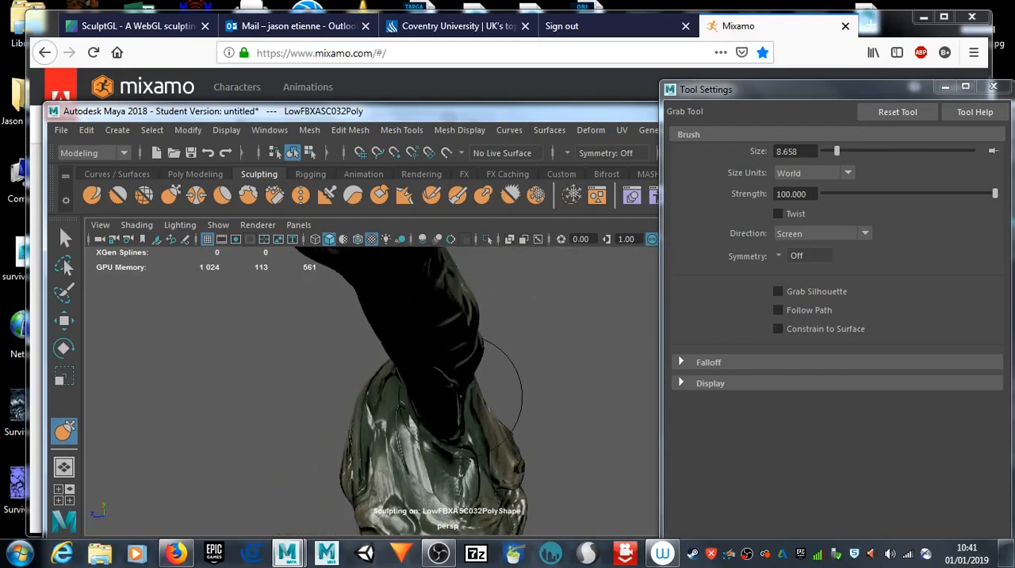
mouse_move(328, 418)
left_mouse_down("alt")
mouse_move(503, 446)
mouse_move(526, 425)
mouse_move(481, 381)
mouse_move(468, 391)
left_mouse_up("alt")
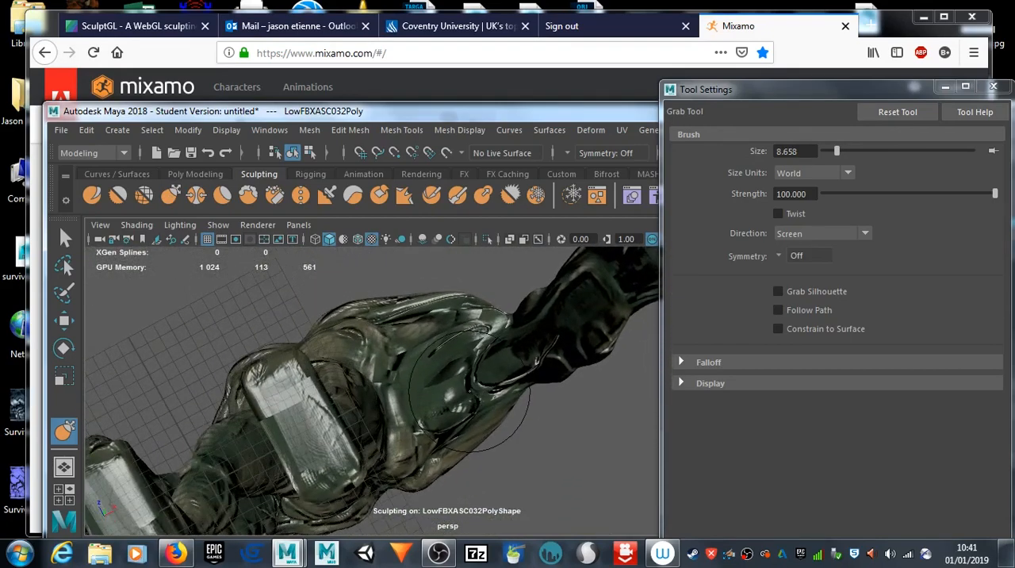
Step: Switch to the Move tool and examine the mesh wireframe under the left arm and across the chest
key("w")
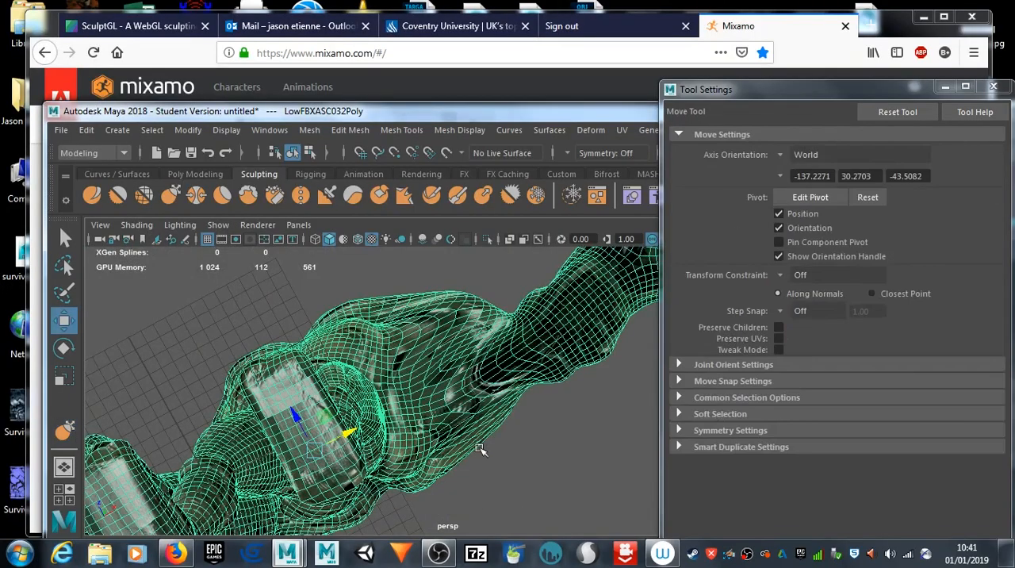
left_click_drag(498, 450, 508, 565, "alt")
left_click_drag(451, 494, 491, 468, "alt")
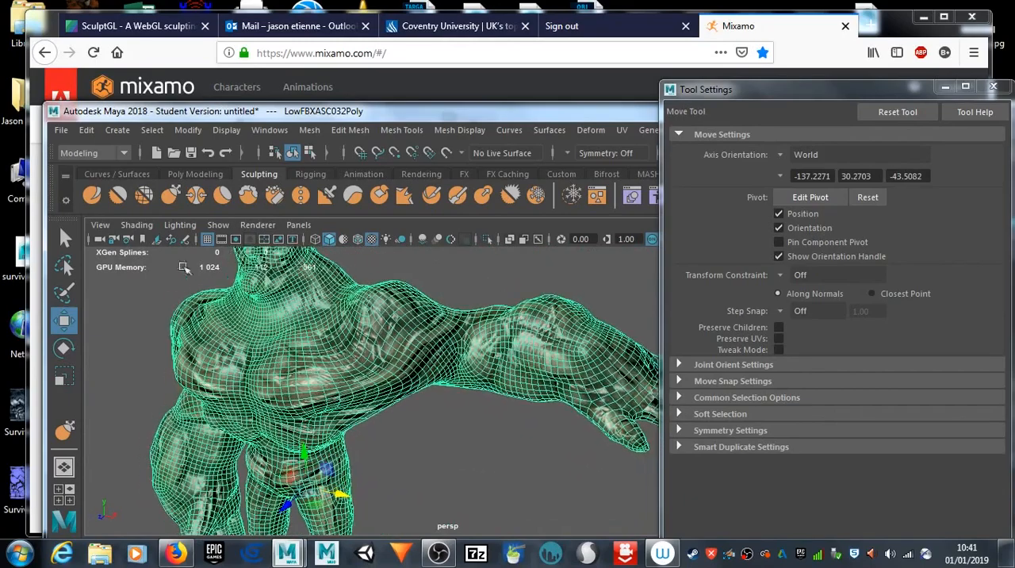
Step: Reshape the stretched area between the chest and left upper arm with the Grab tool, and close the tool settings
left_click(92, 197)
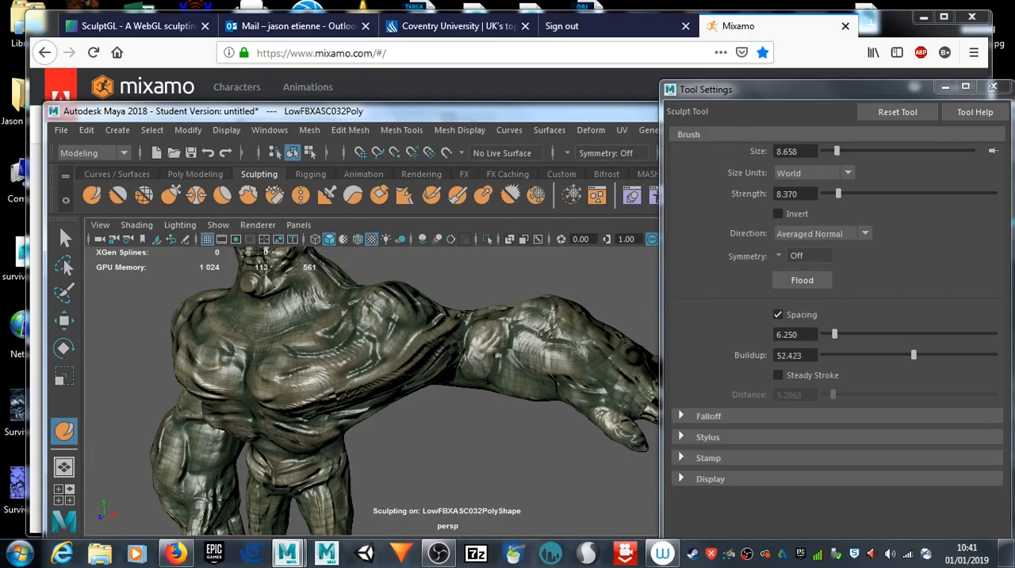
left_click(170, 195)
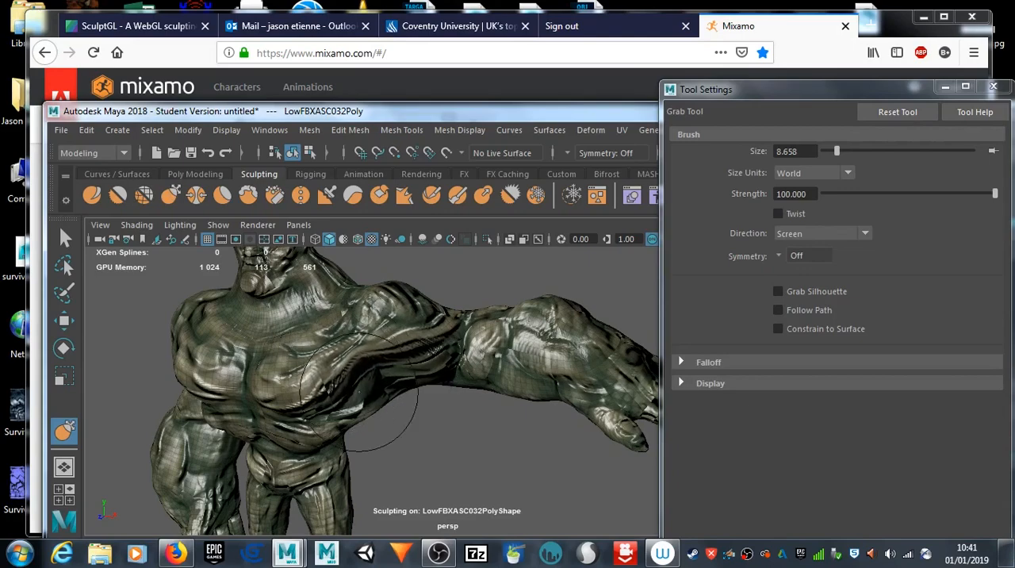
mouse_move(424, 434)
left_mouse_down("alt")
mouse_move(238, 367)
mouse_move(231, 380)
mouse_move(467, 433)
mouse_move(435, 436)
left_mouse_up("alt")
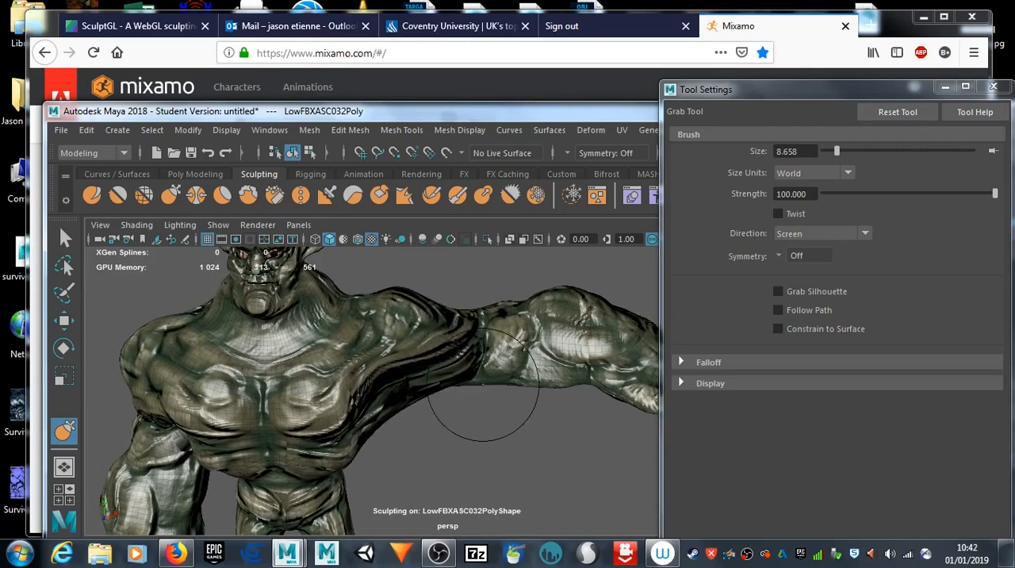
mouse_move(465, 401)
left_mouse_down("alt")
mouse_move(397, 349)
mouse_move(356, 342)
mouse_move(285, 381)
mouse_move(344, 421)
mouse_move(376, 376)
mouse_move(259, 267)
mouse_move(234, 213)
mouse_move(449, 385)
mouse_move(481, 378)
mouse_move(484, 388)
left_mouse_up("alt")
scroll(485, 388, "down", 7)
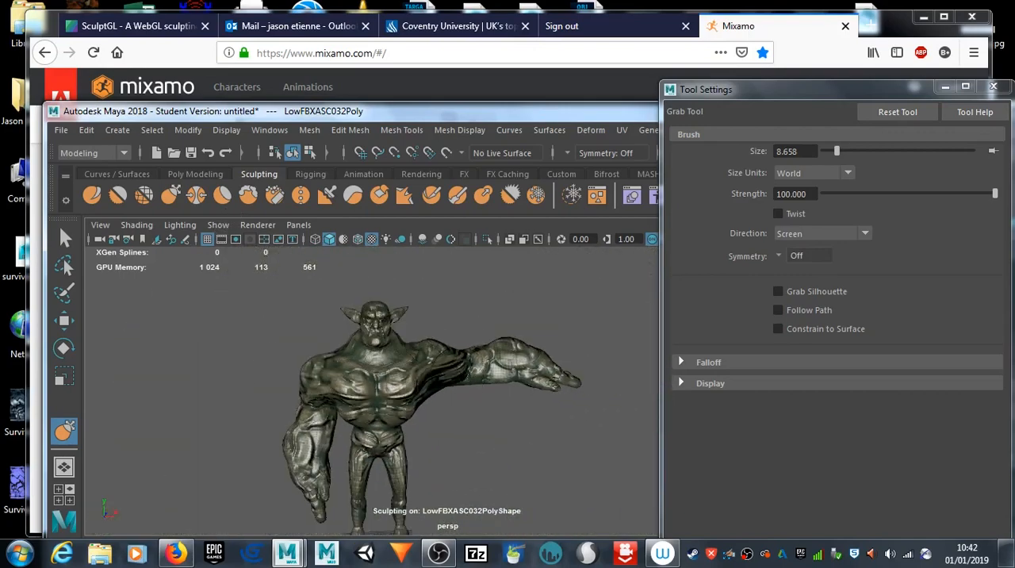
scroll(485, 388, "up", 4)
mouse_move(434, 392)
left_mouse_down("alt")
mouse_move(424, 381)
mouse_move(426, 406)
left_mouse_up("alt")
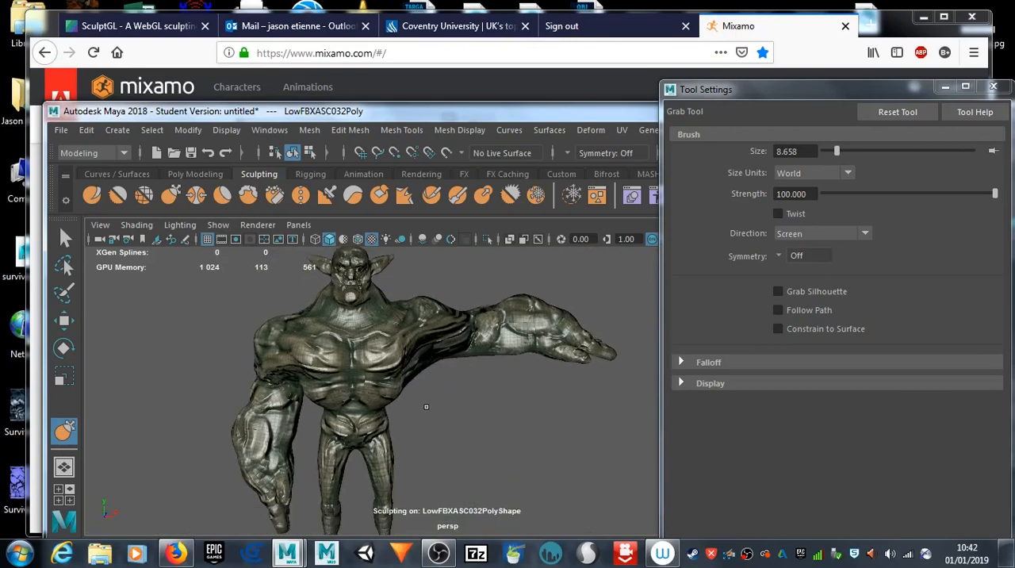
left_click(993, 86)
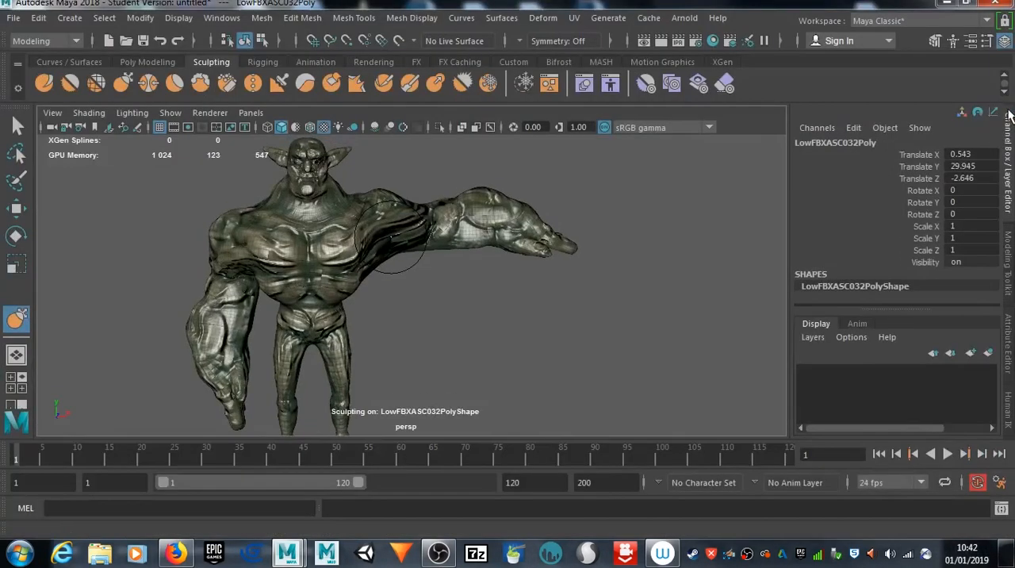
Step: Maximize the Maya window and select the mesh faces on the half of the goblin with the lowered arm
left_click(1005, 107)
middle_click_drag(373, 267, 457, 313, "alt")
scroll(415, 292, "down", 2)
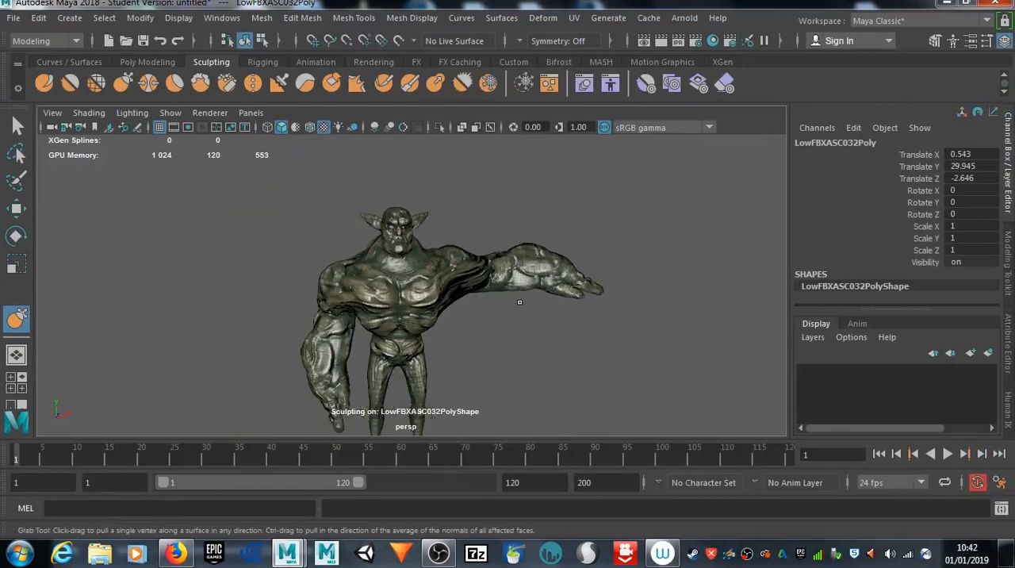
scroll(515, 303, "down", 3)
scroll(487, 335, "up", 3)
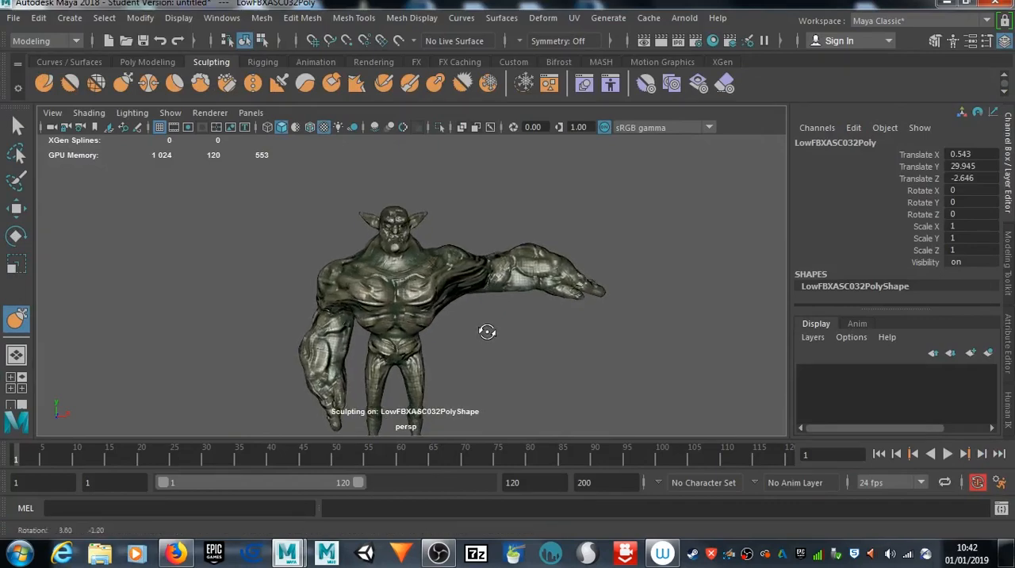
right_click(390, 298)
right_click_drag(391, 298, 391, 284)
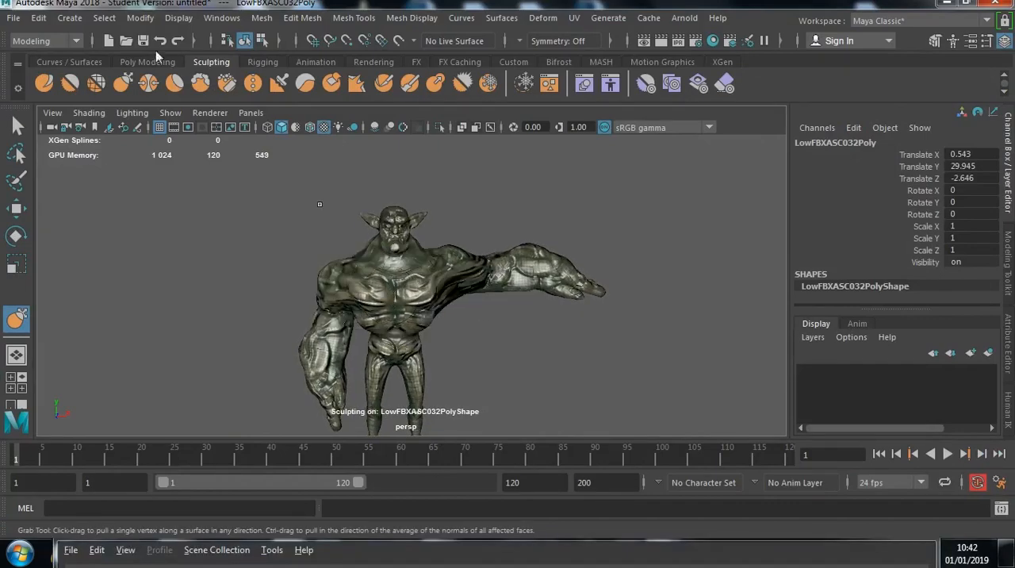
left_click(18, 126)
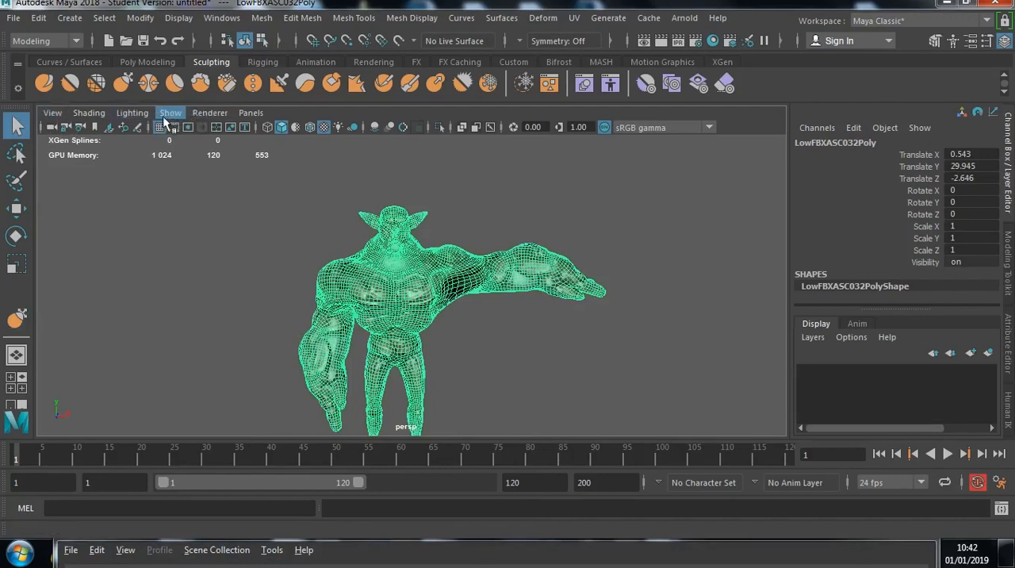
right_click_drag(374, 314, 365, 168)
middle_click_drag(434, 374, 422, 321, "alt")
left_click(389, 317)
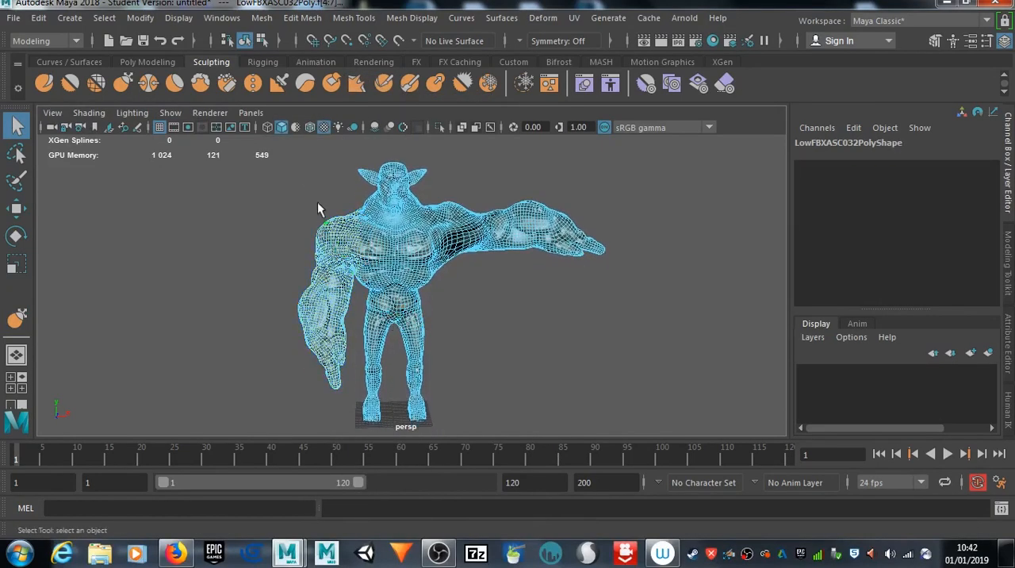
left_click_drag(265, 144, 394, 430)
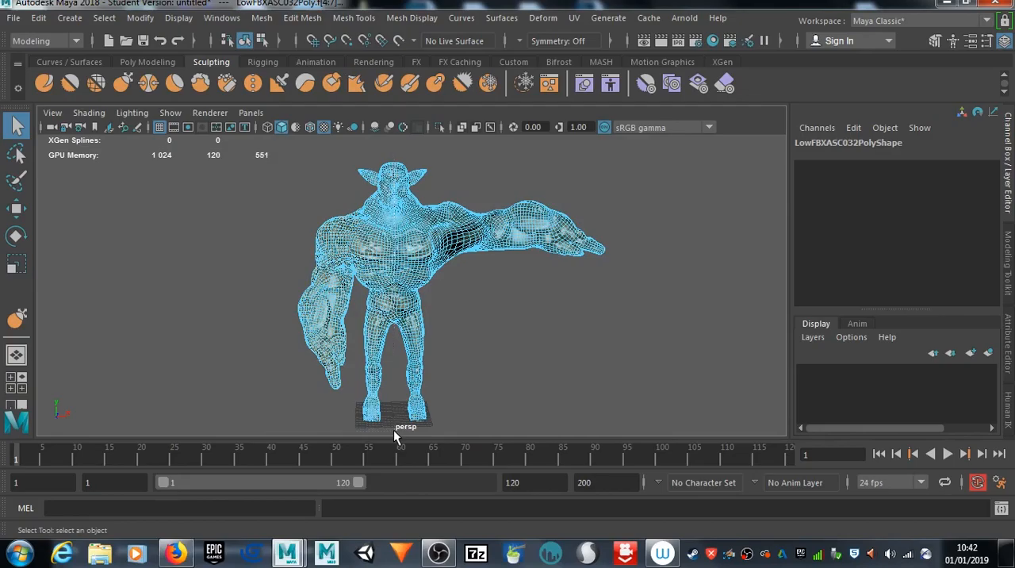
Step: Examine the face selection's border along the goblin's centre line, from the waist up to the face
scroll(422, 379, "up", 5)
scroll(422, 379, "up", 3)
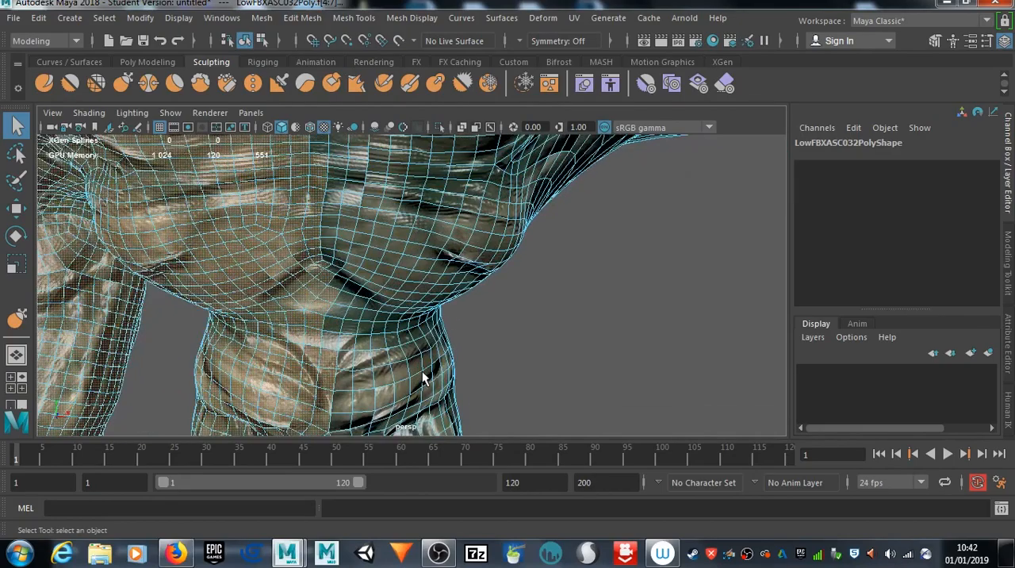
middle_click_drag(330, 264, 367, 539, "alt")
middle_click_drag(345, 230, 362, 371, "alt")
scroll(362, 376, "down", 10)
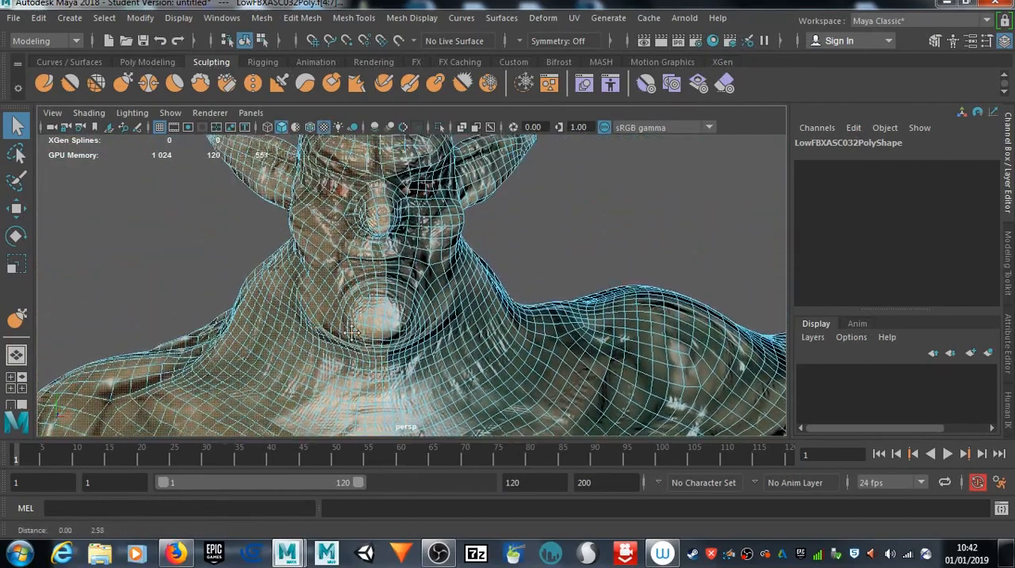
left_click_drag(357, 317, 387, 431, "alt")
scroll(400, 362, "up", 8)
scroll(400, 361, "up", 3)
middle_click_drag(275, 235, 358, 477, "alt")
middle_click_drag(356, 277, 370, 405, "alt")
middle_click_drag(370, 326, 371, 468, "alt")
middle_click_drag(369, 351, 371, 361, "alt")
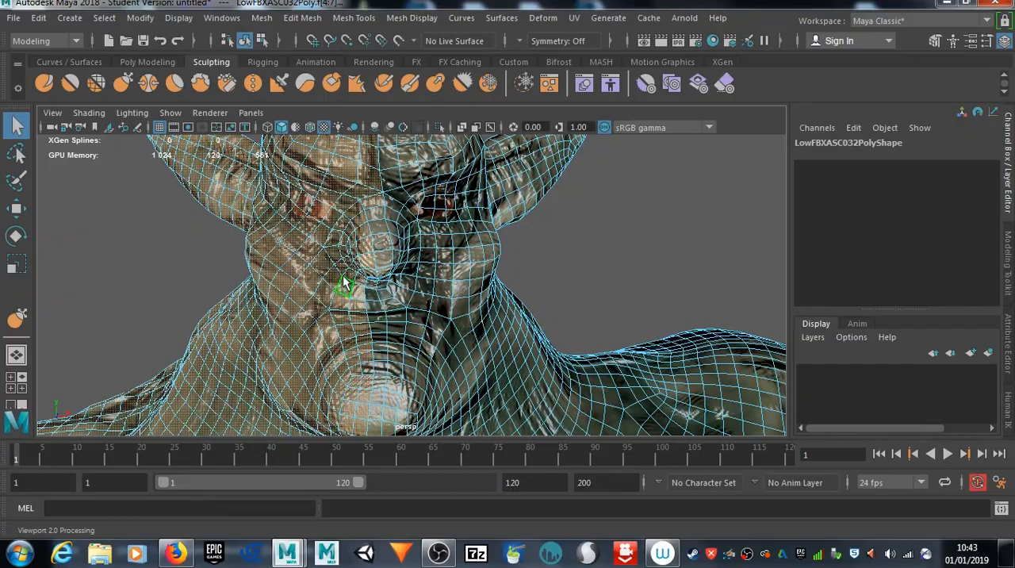
left_click_drag(357, 297, 347, 337, "alt")
middle_click_drag(346, 337, 345, 257, "alt")
scroll(355, 284, "down", 8)
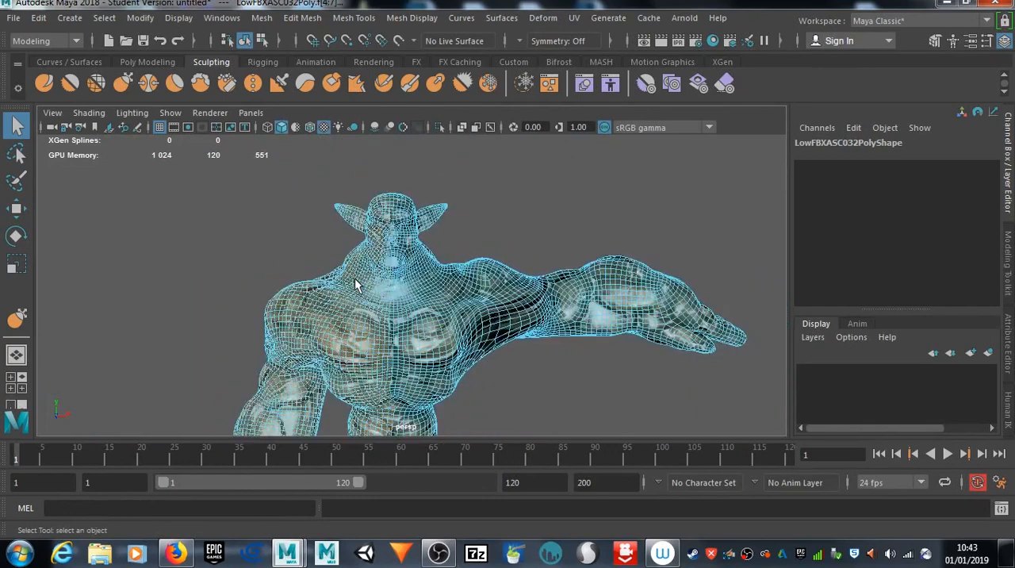
scroll(355, 284, "down", 4)
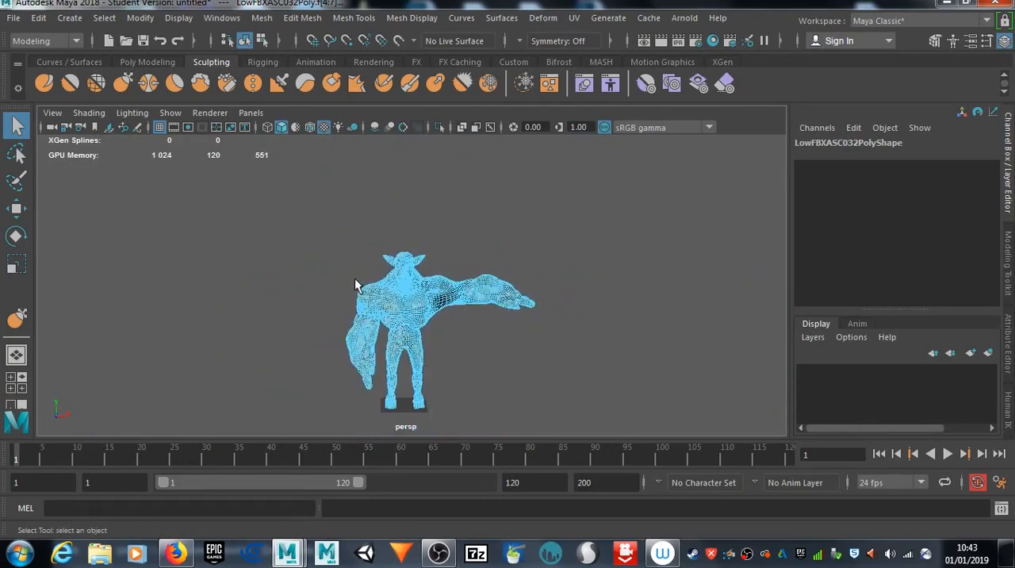
Step: Delete the selected half of the goblin and check the cut edge along the centre line
key("Delete")
scroll(520, 326, "up", 8)
scroll(519, 326, "up", 5)
middle_click_drag(414, 225, 410, 287, "alt")
mouse_move(411, 292)
left_mouse_down("alt")
mouse_move(336, 290)
mouse_move(425, 295)
left_mouse_up("alt")
scroll(442, 314, "down", 7)
middle_click_drag(443, 315, 430, 258, "alt")
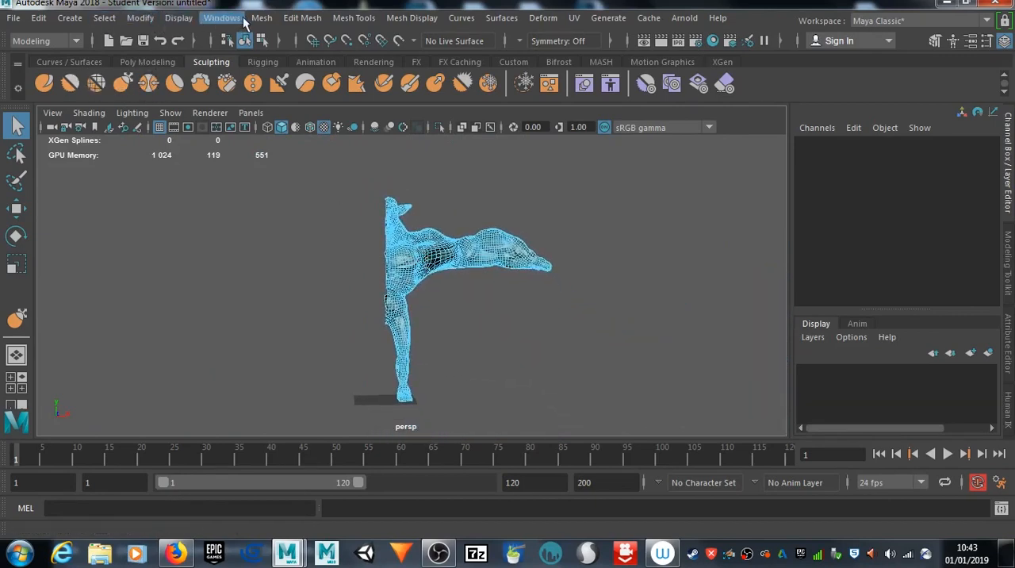
Step: Switch from face to object selection and mirror the remaining half of the goblin across the world X axis
left_click(262, 17)
left_click(328, 216)
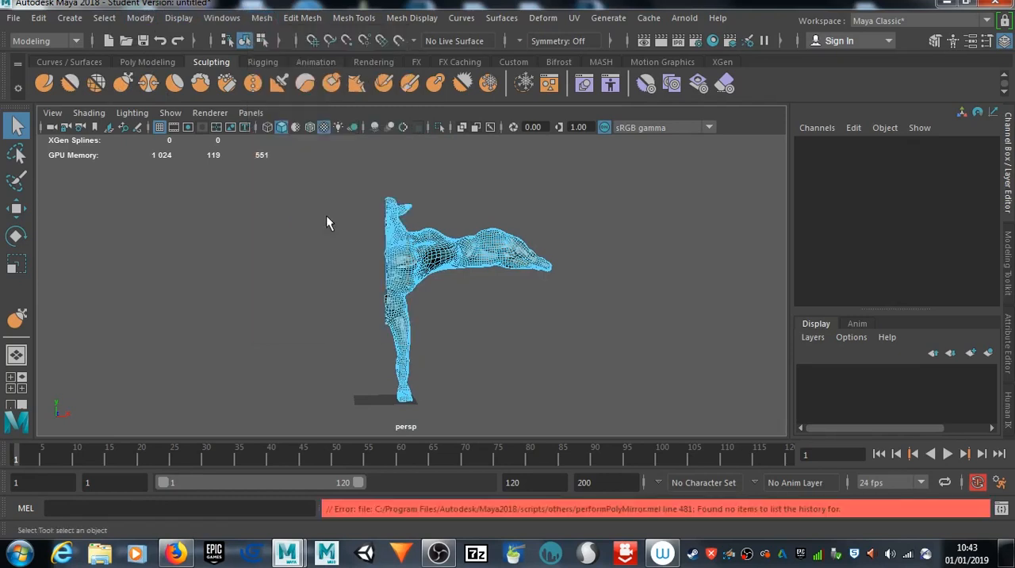
right_click(414, 246)
left_click(476, 101)
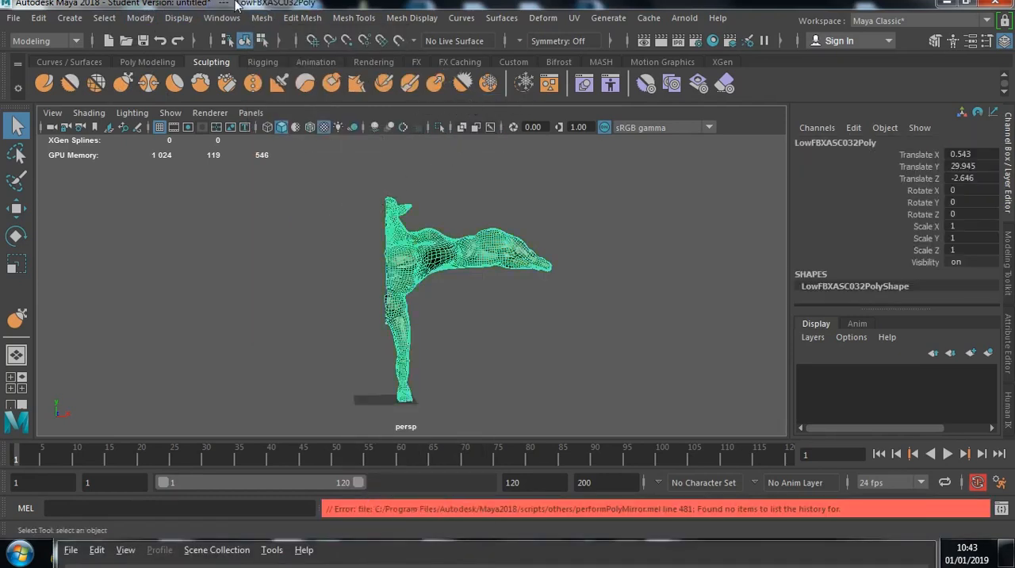
left_click(262, 19)
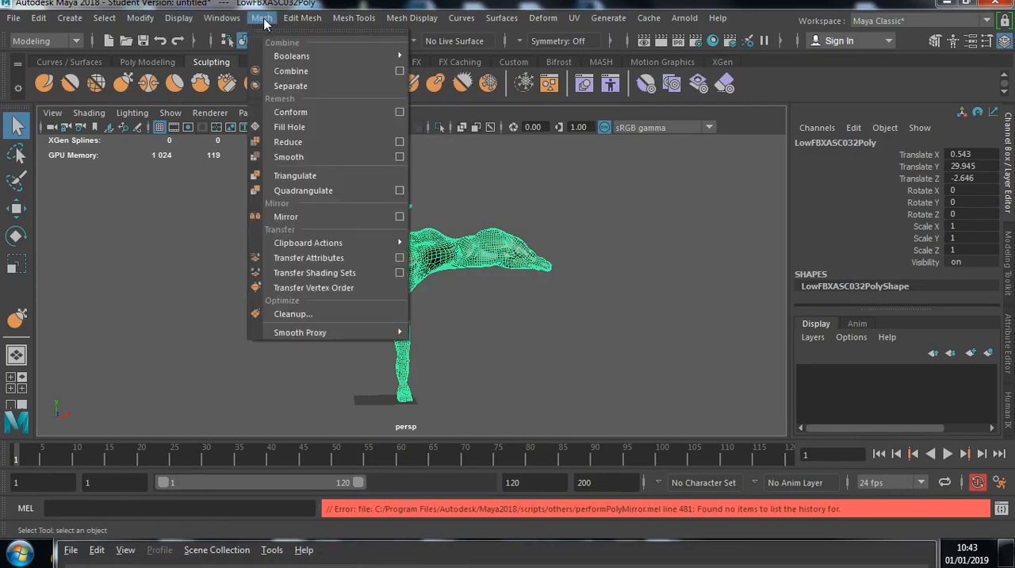
left_click(286, 216)
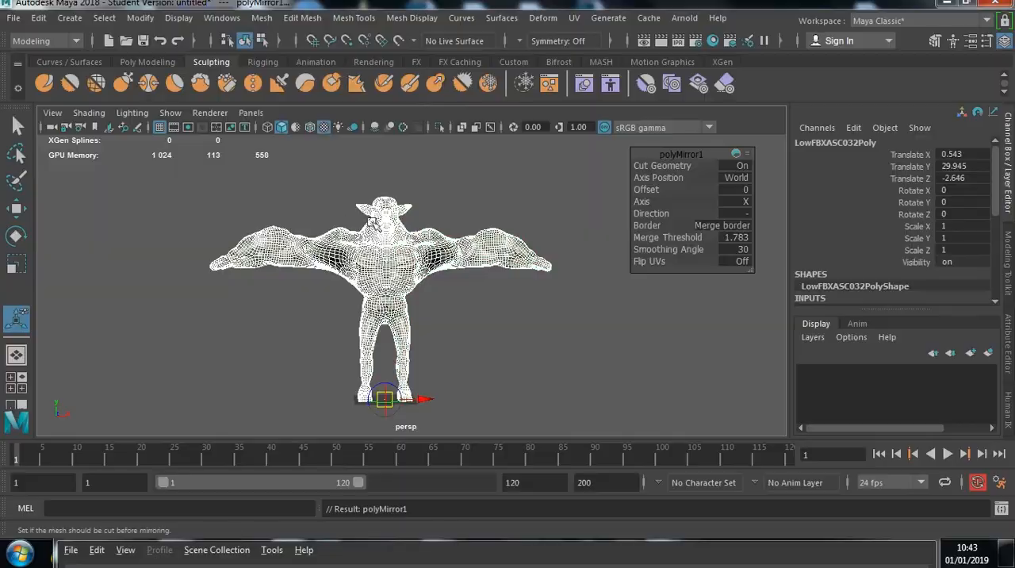
Step: Examine the centre seam of the mirrored goblin up close and the overall T-pose
scroll(374, 224, "up", 8)
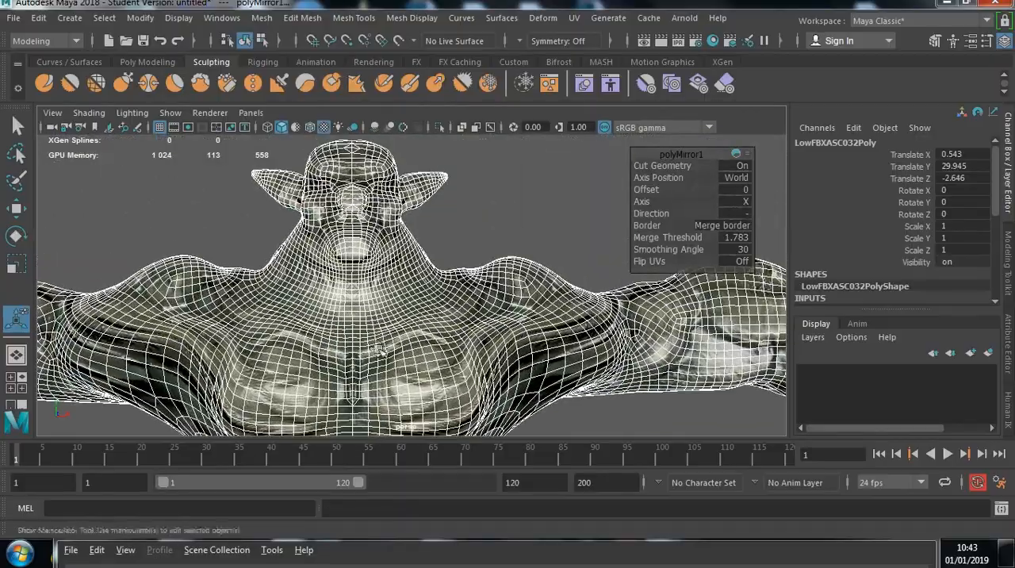
left_click_drag(367, 265, 266, 253, "alt")
scroll(349, 254, "up", 5)
scroll(346, 257, "up", 2)
scroll(279, 233, "down", 7)
scroll(279, 233, "down", 2)
middle_click_drag(266, 253, 266, 209, "alt")
left_click_drag(266, 209, 329, 288, "alt")
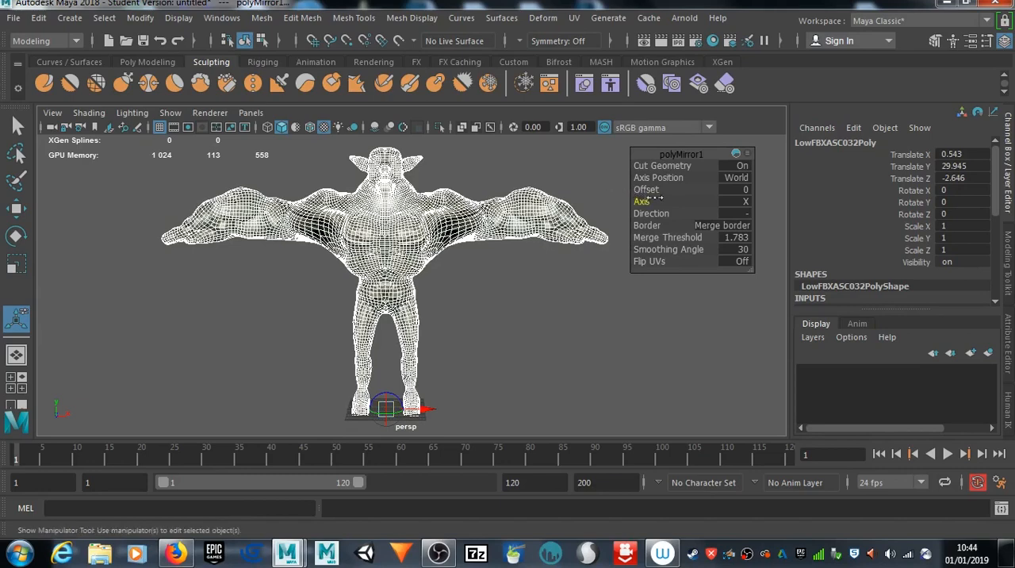
Step: Set the mirror offset to 0.8, check the joined body from the back, and deselect the mesh
left_click_drag(652, 190, 652, 191)
scroll(319, 268, "up", 3)
scroll(338, 221, "up", 4)
left_click_drag(357, 355, 356, 296, "alt")
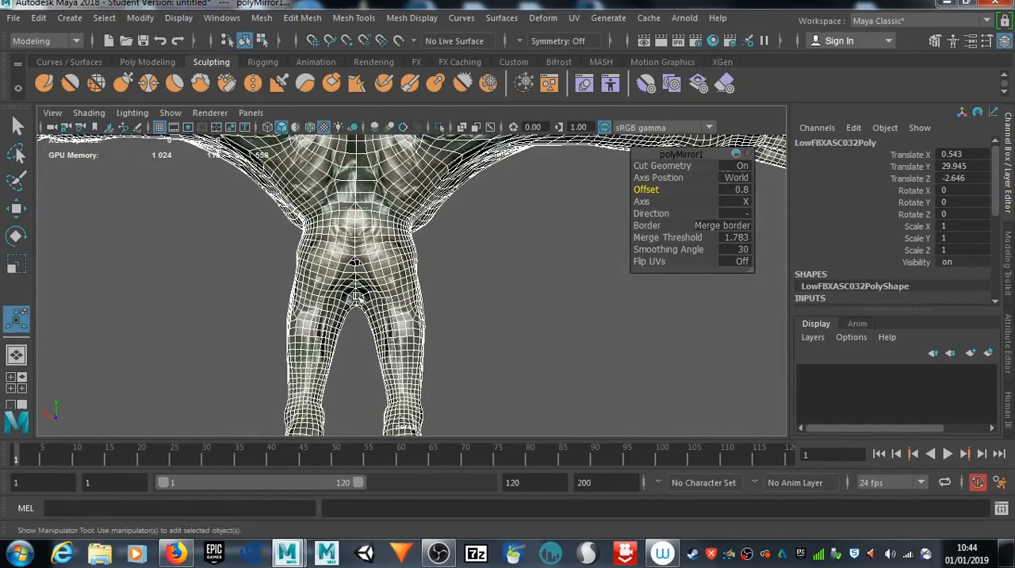
left_click_drag(510, 261, 529, 339, "alt")
left_click(617, 311)
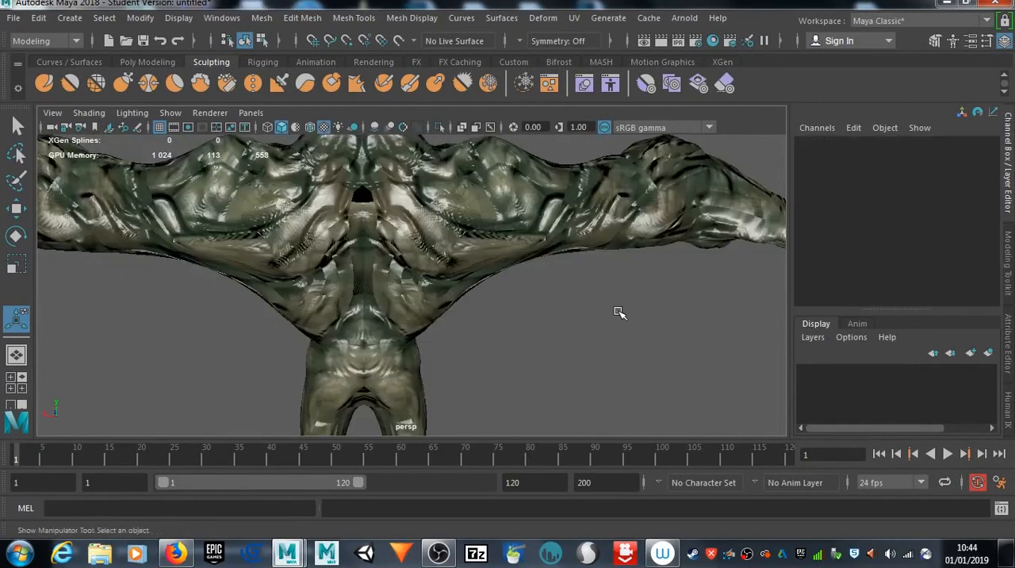
Step: Select the goblin mesh, switch to the Move tool, and examine the hole in the middle of the upper back
left_click(19, 127)
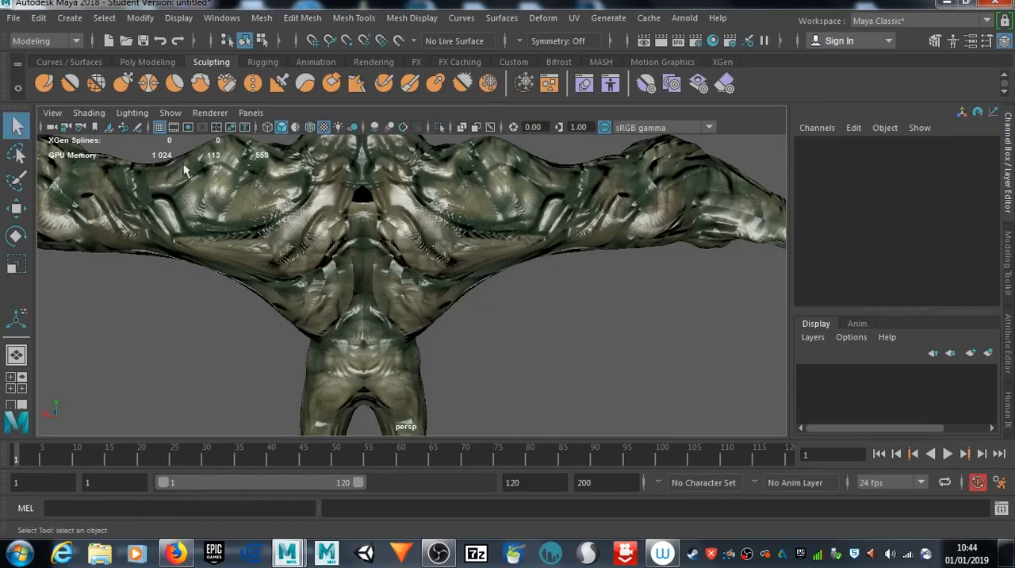
left_click(332, 228)
key("w")
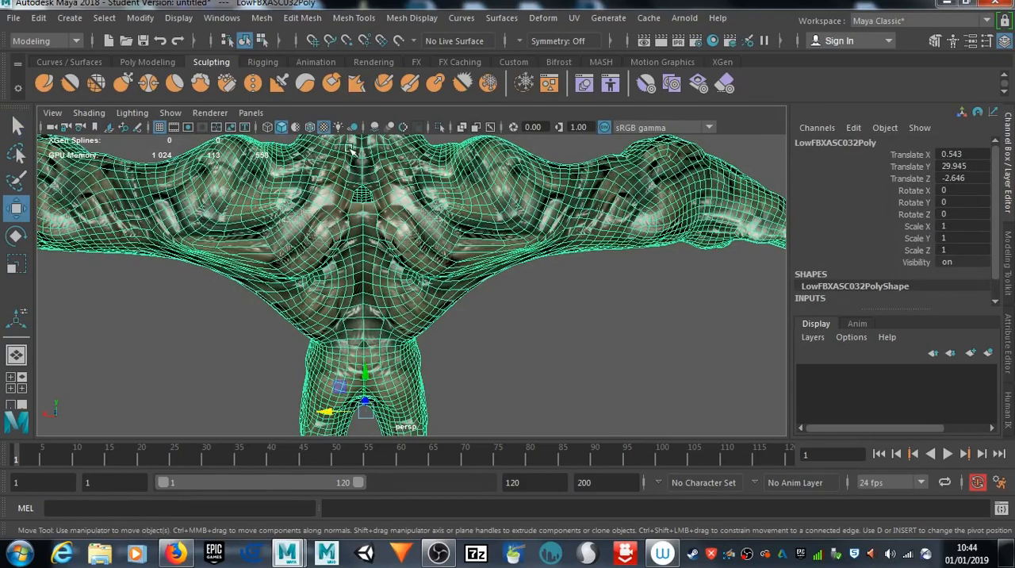
scroll(364, 199, "up", 3)
scroll(364, 198, "up", 5)
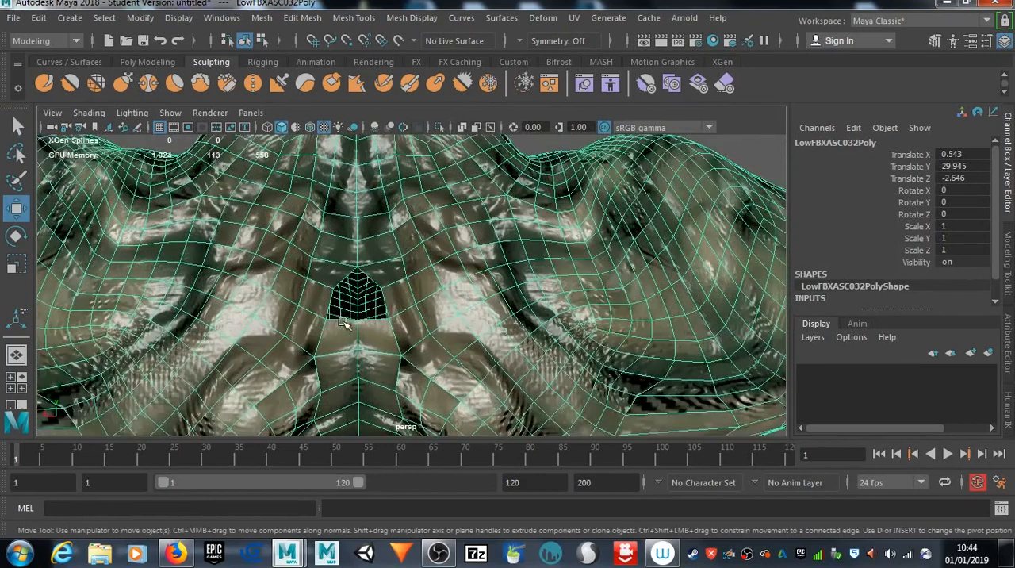
scroll(343, 322, "up", 4)
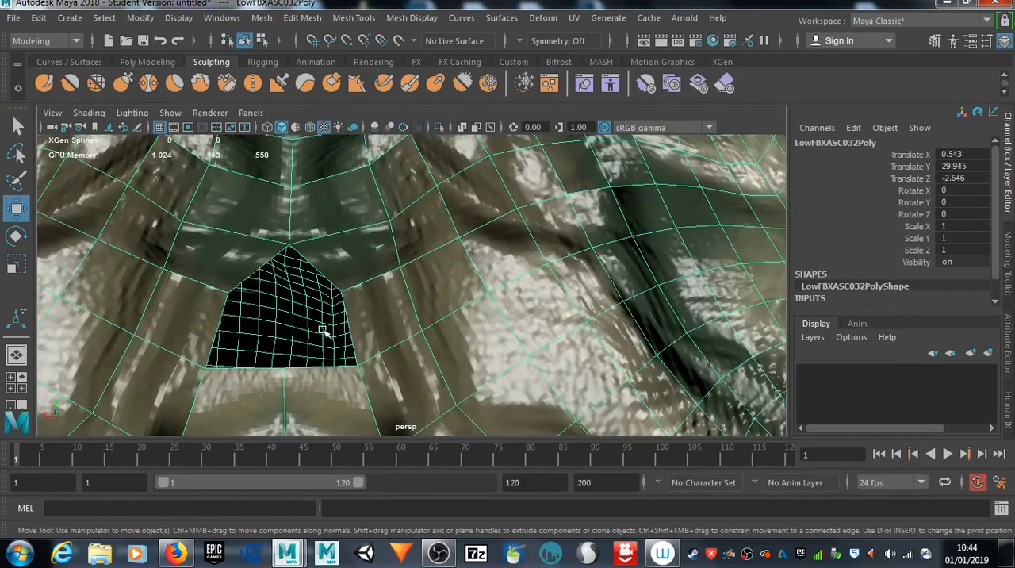
middle_click_drag(323, 328, 364, 327, "alt")
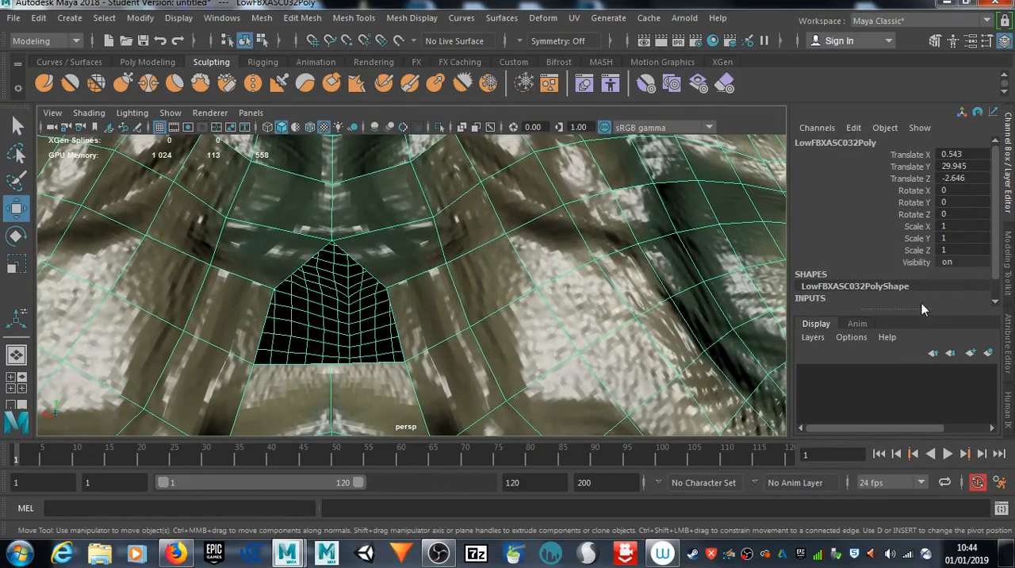
Step: Show the Modeling Toolkit and use Target Weld to merge the hole's upper-left vertex onto the opposite upper-right vertex
left_click(941, 43)
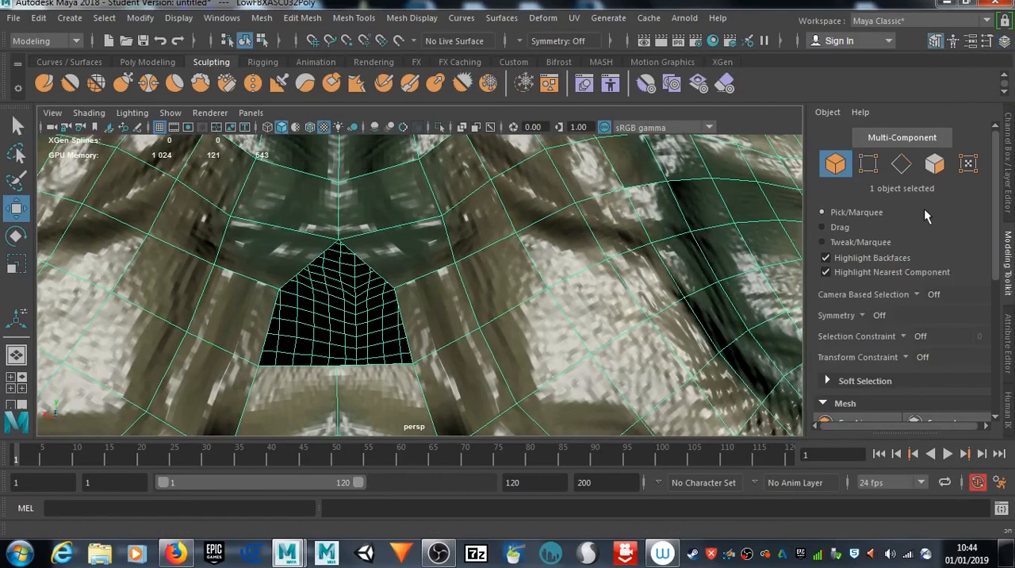
scroll(865, 307, "down", 5)
scroll(865, 307, "down", 2)
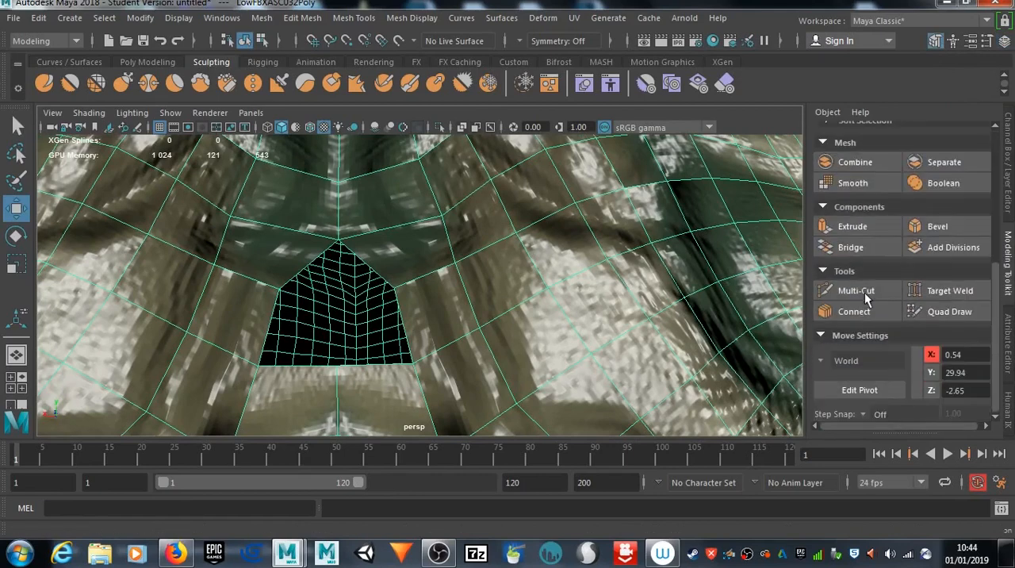
left_click(956, 291)
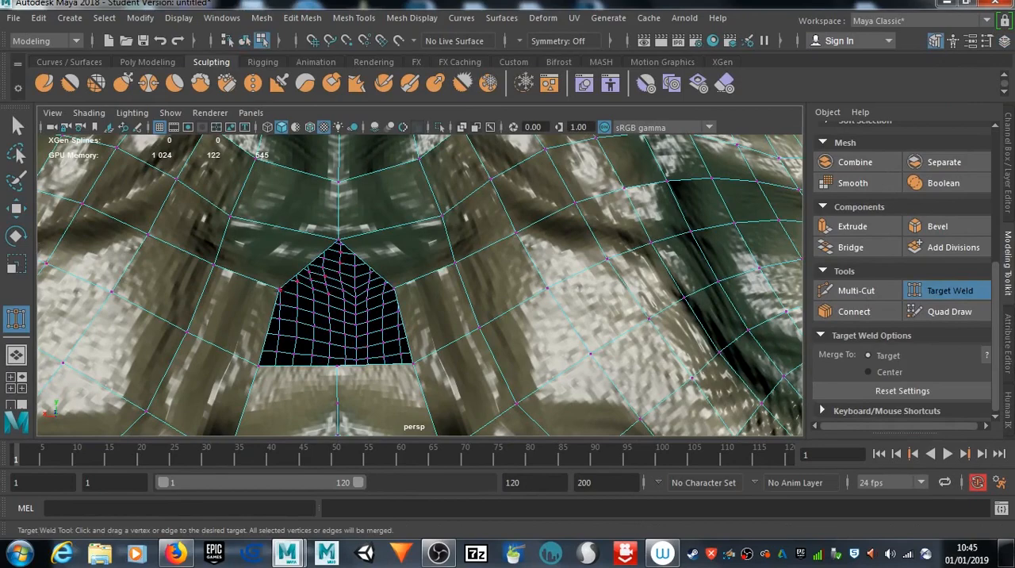
scroll(280, 290, "up", 4)
middle_click_drag(281, 291, 327, 274, "alt")
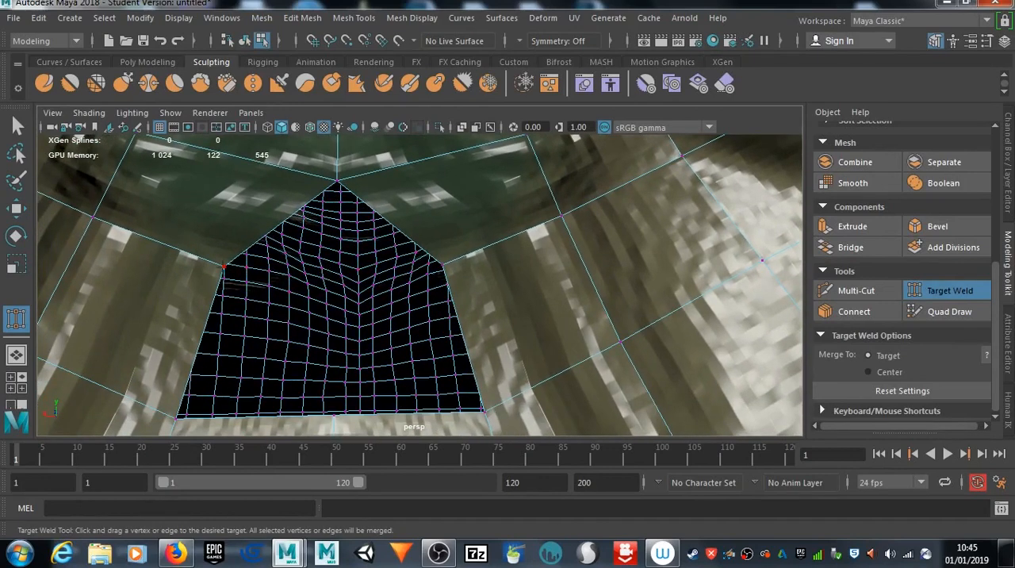
left_click_drag(223, 267, 442, 264)
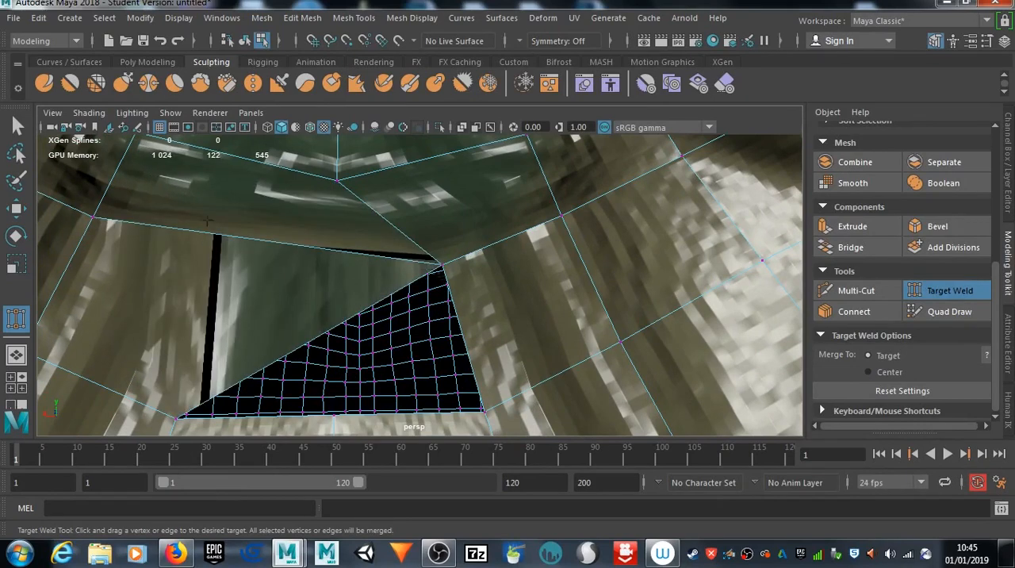
Step: Move the welded vertex back to the centre line of the goblin's back
left_click(18, 125)
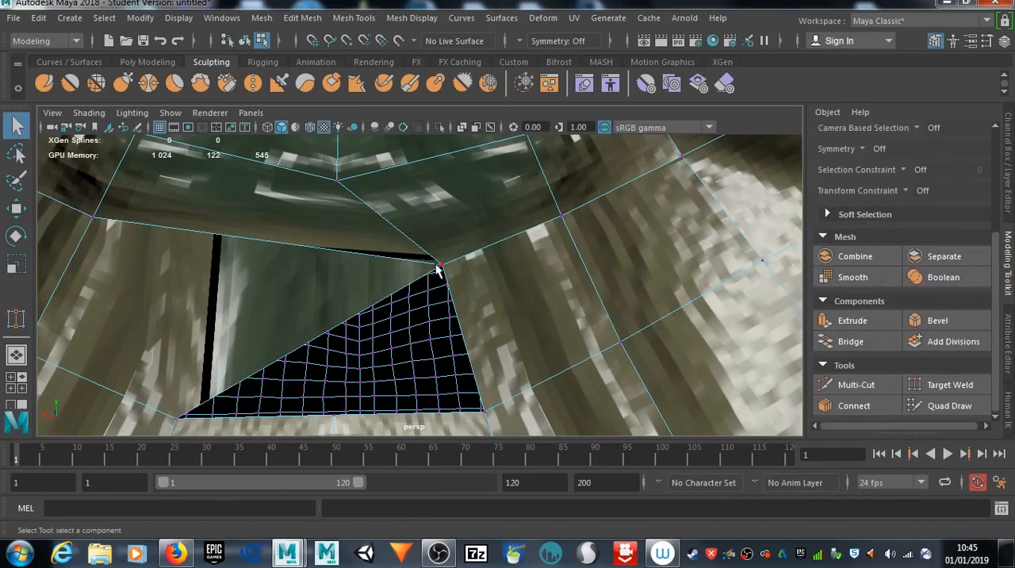
left_click(442, 265)
key("w")
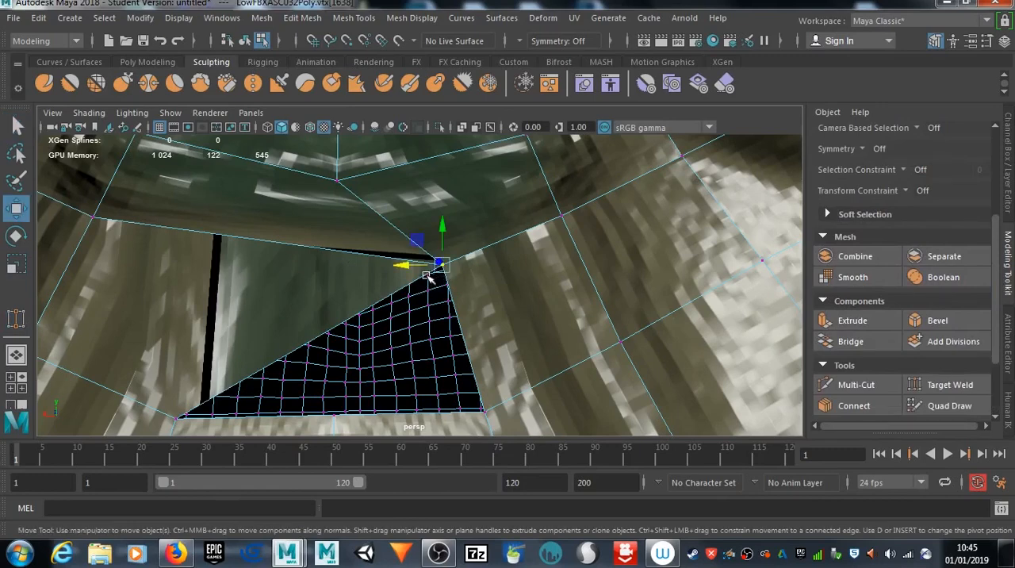
left_click_drag(413, 268, 311, 266)
middle_click_drag(323, 282, 319, 217, "alt")
Step: Target Weld the hole's lower-left corner vertex onto the opposite lower-right corner, and return to the Select tool
left_click(172, 311)
left_click(949, 384)
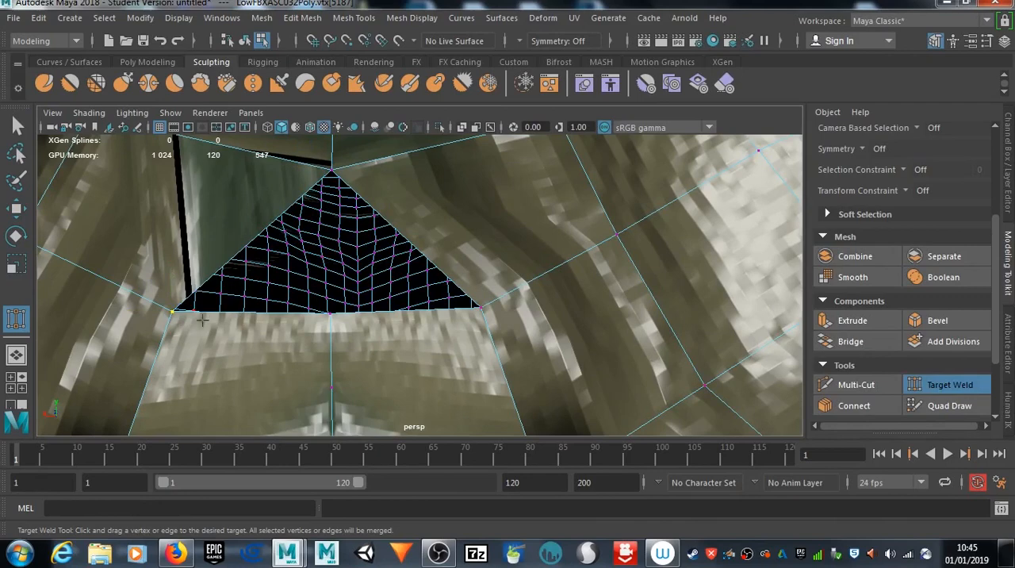
left_click_drag(172, 311, 480, 308)
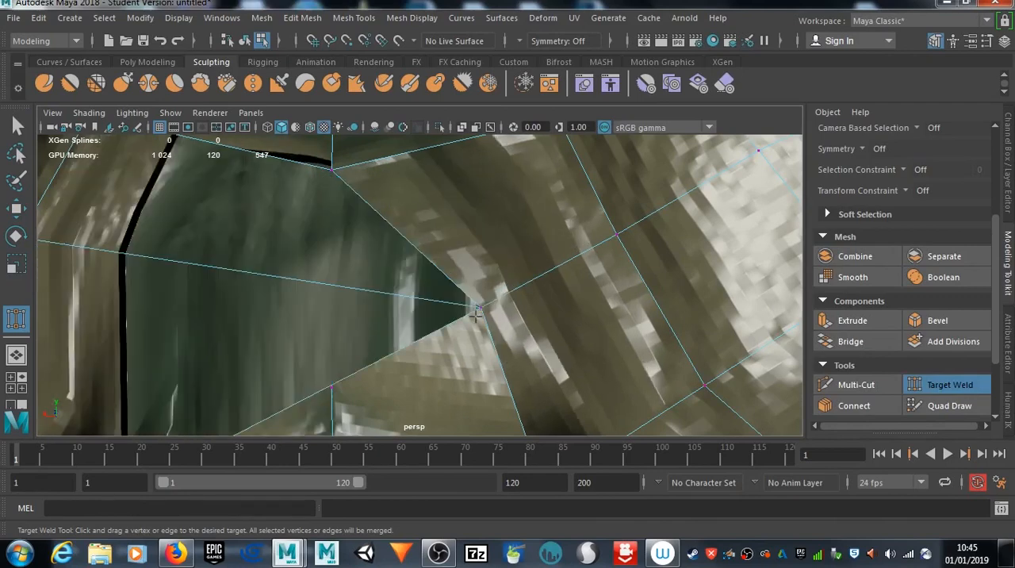
left_click(19, 127)
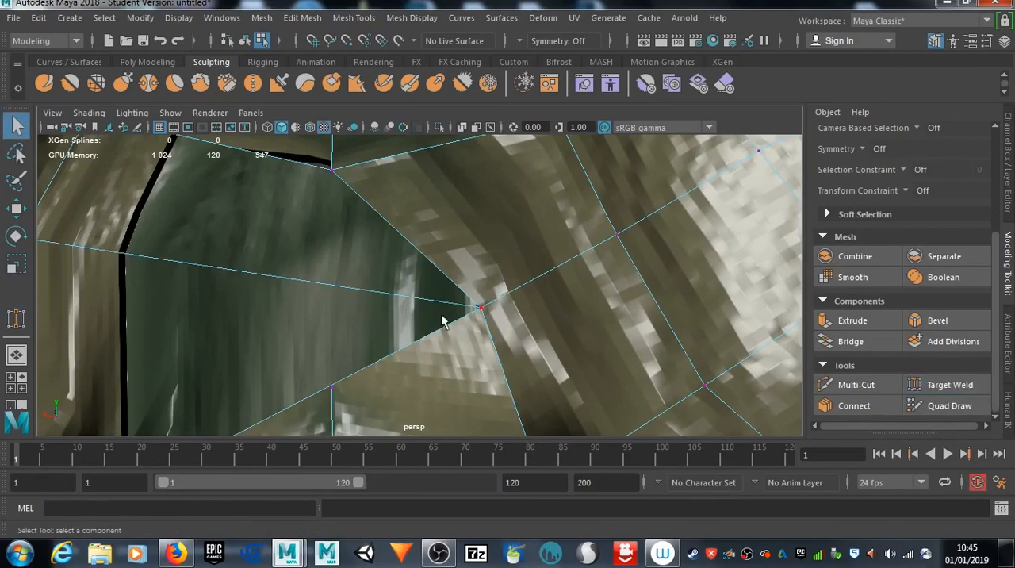
Step: Move the vertex merged at the back hole's lower corner onto the centre line of the goblin's back
left_click(480, 310)
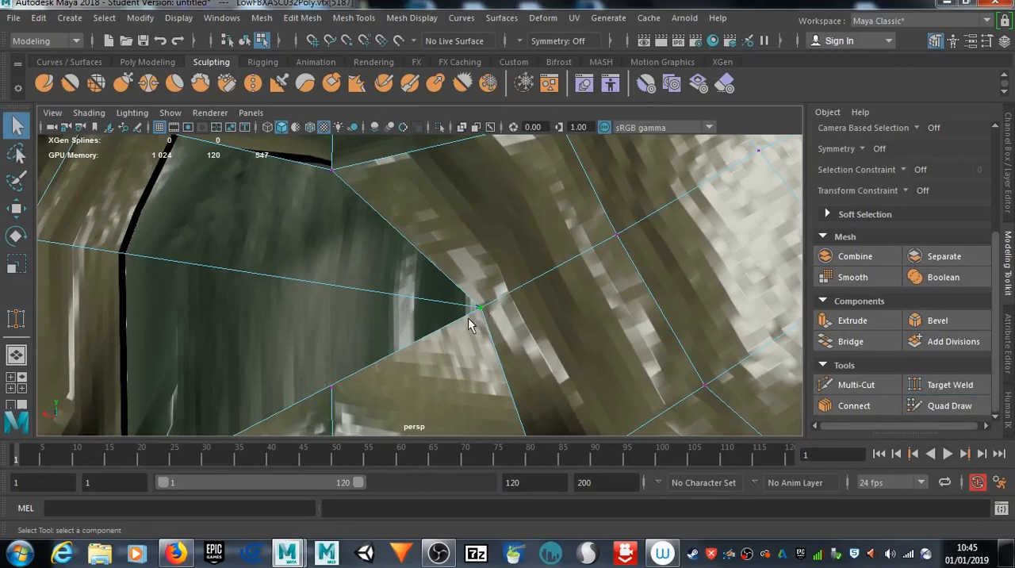
key("w")
left_click_drag(442, 309, 290, 309)
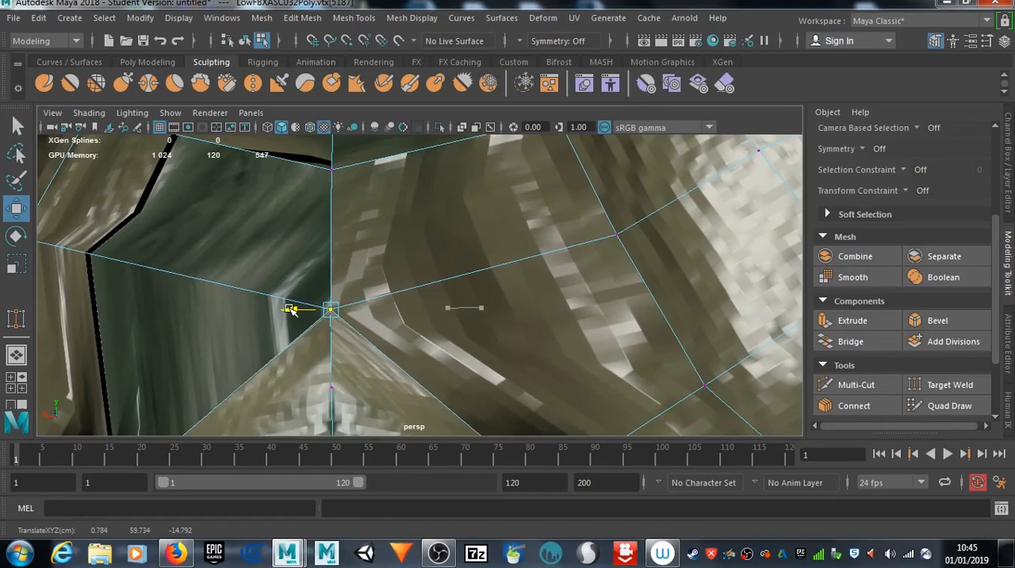
Step: Shift the centre-seam vertex just below the closed back hole sideways and check the vertex beneath it
left_click_drag(486, 317, 468, 300, "alt")
left_click(372, 294)
mouse_move(369, 304)
left_mouse_down()
mouse_move(355, 305)
mouse_move(361, 315)
left_mouse_up()
left_click(387, 368)
left_click_drag(386, 368, 415, 279, "alt")
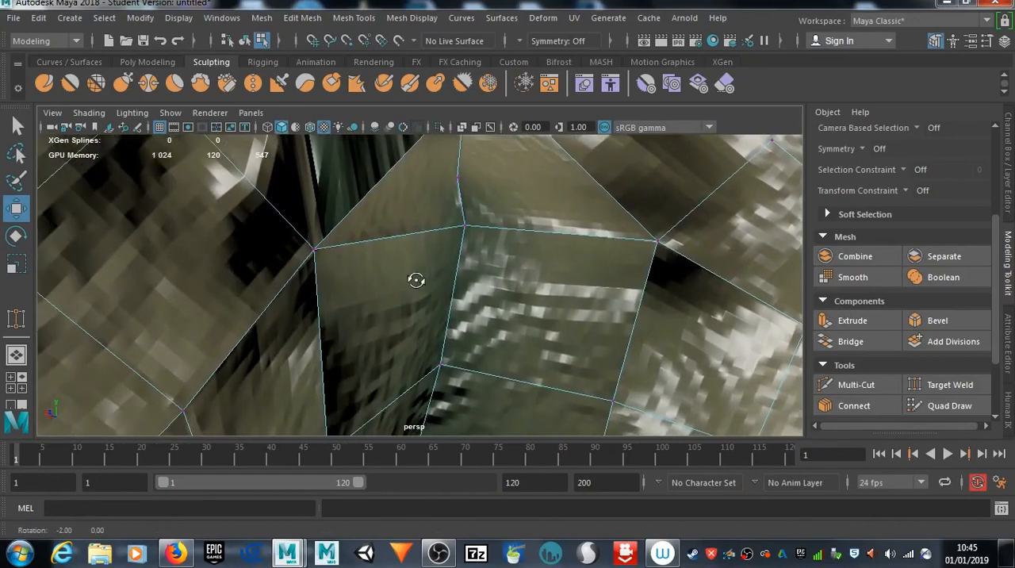
left_click(458, 177)
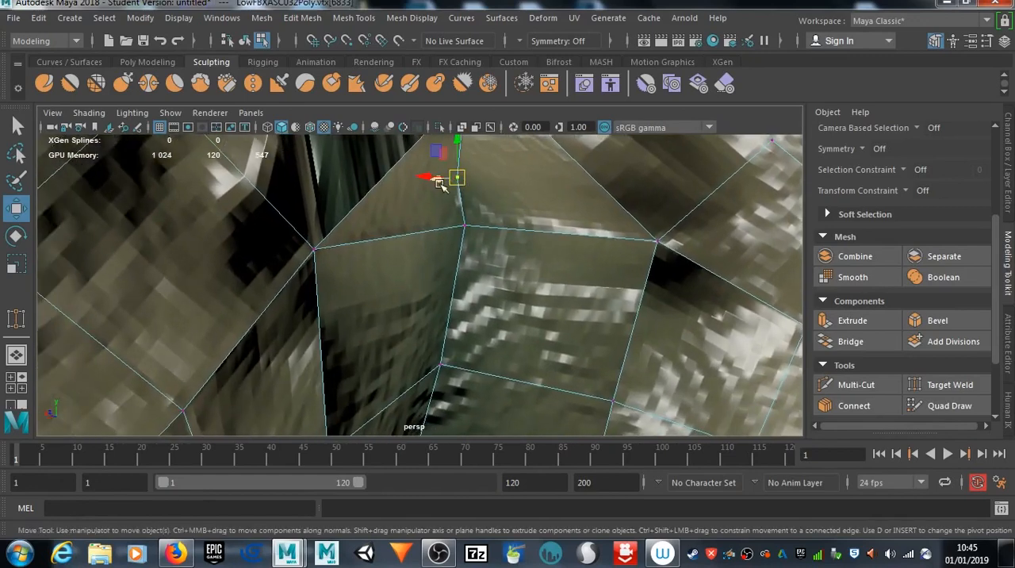
left_click_drag(441, 183, 479, 196)
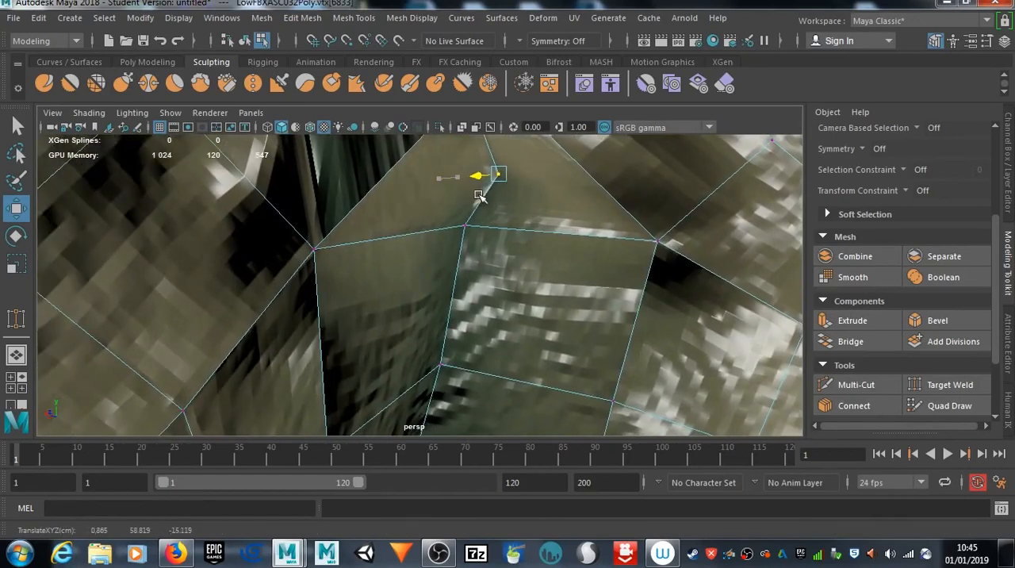
left_click(465, 227)
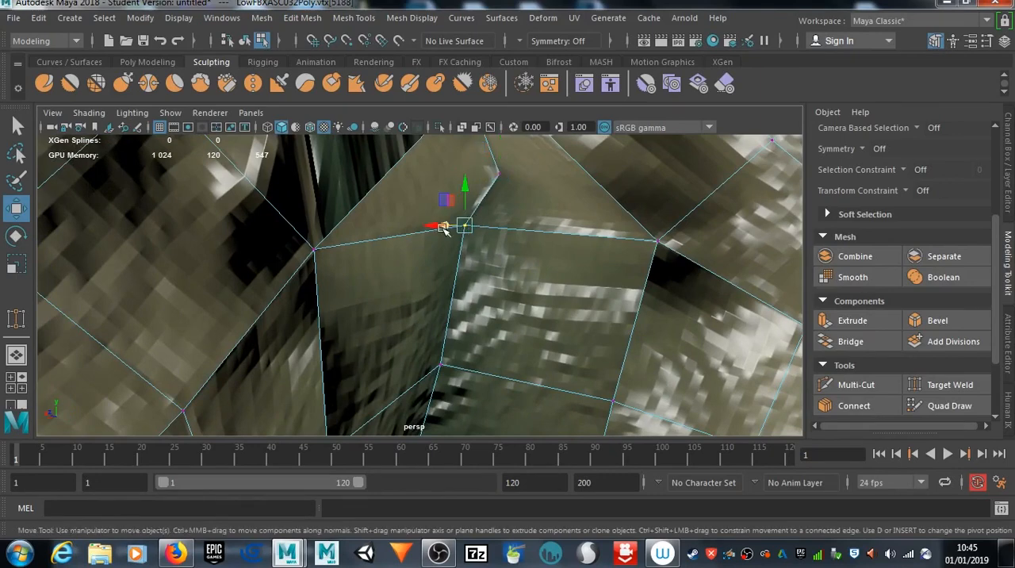
left_click_drag(459, 243, 549, 279, "alt")
Step: Target Weld the left corner vertex of the triangular hole between the buttocks onto the opposite right corner, and return to the Select tool
left_click_drag(588, 336, 469, 232, "alt")
scroll(506, 310, "down", 8)
middle_click_drag(465, 362, 453, 193, "alt")
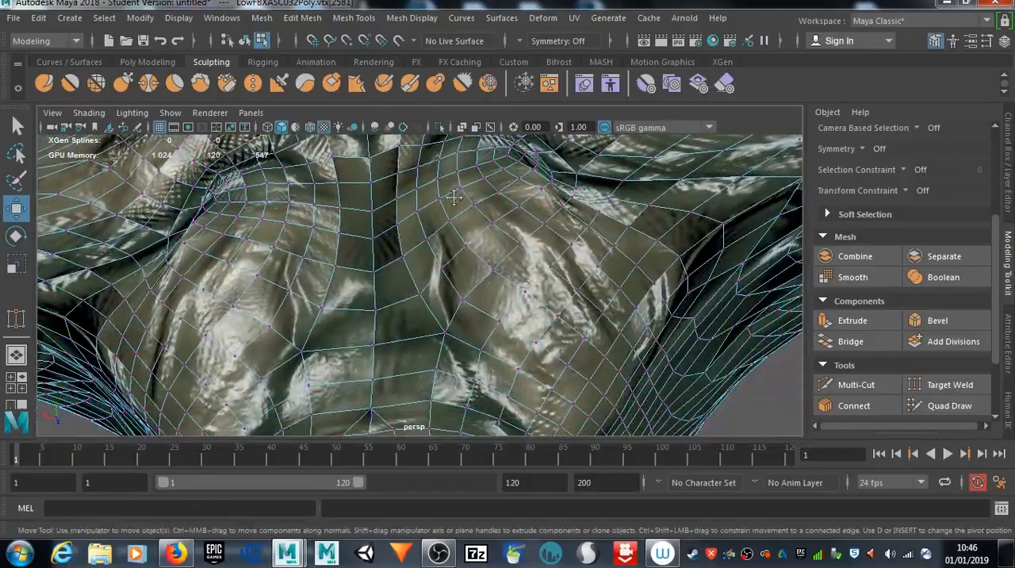
scroll(450, 294, "down", 10)
left_click_drag(478, 319, 498, 331, "alt")
scroll(448, 352, "up", 10)
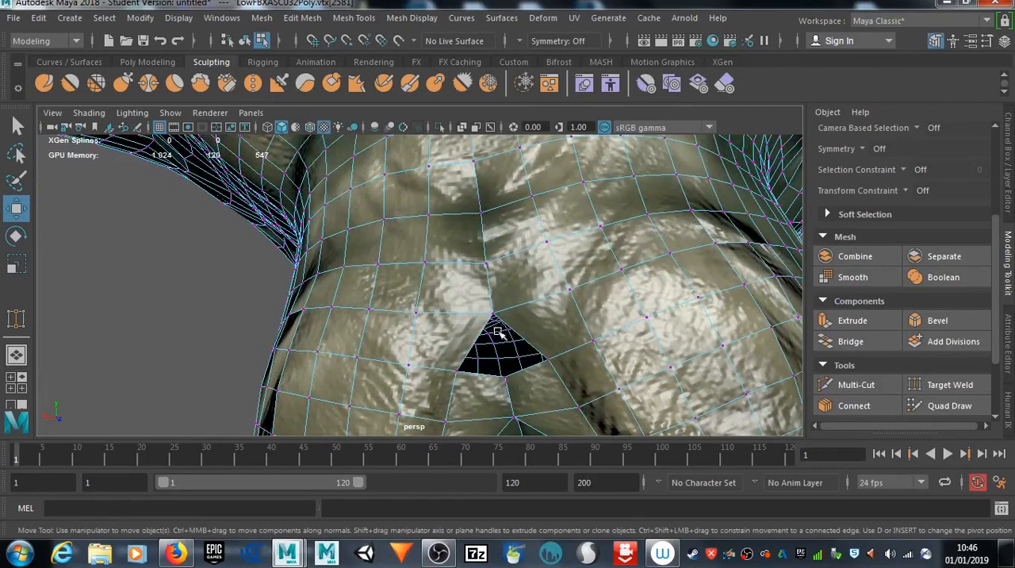
left_click_drag(546, 369, 318, 317, "alt")
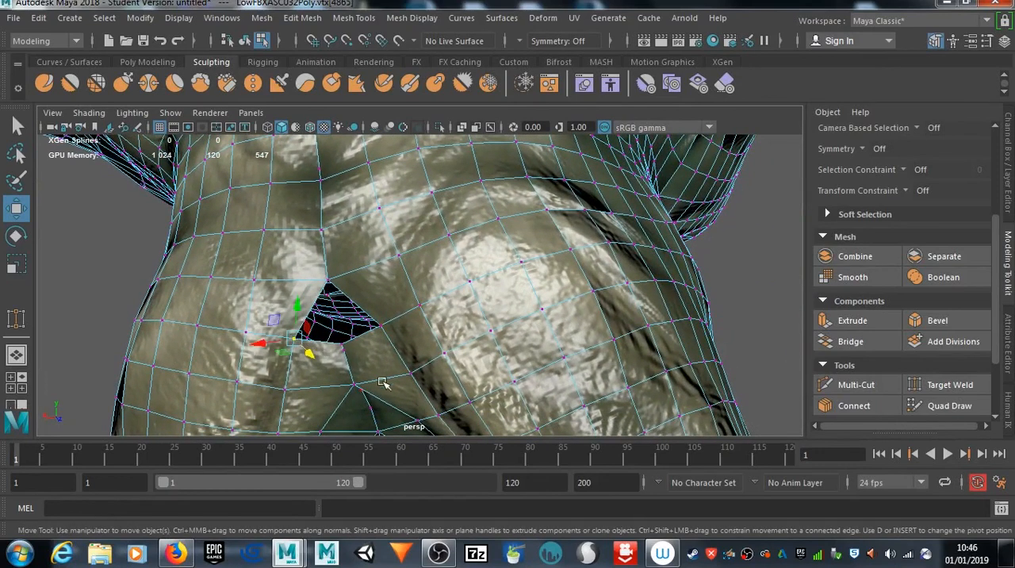
key("f")
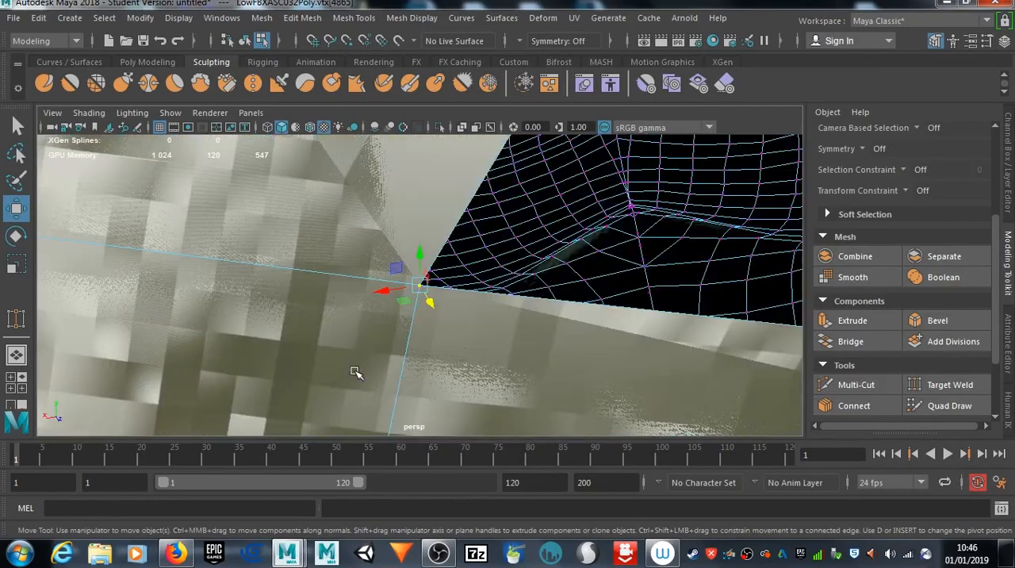
left_click_drag(423, 294, 516, 349, "alt")
left_click(951, 385)
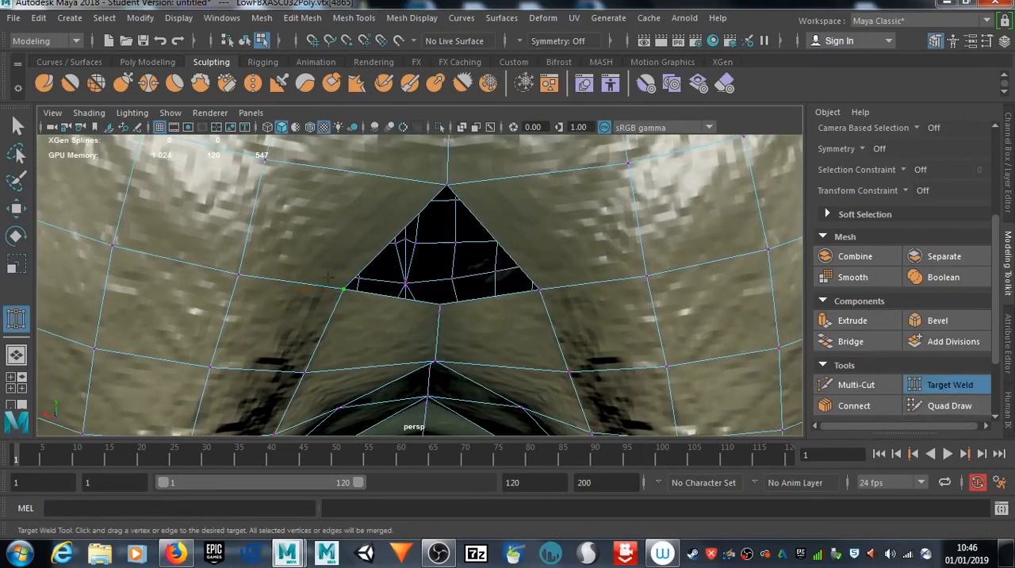
left_click_drag(495, 272, 539, 291)
left_click(22, 125)
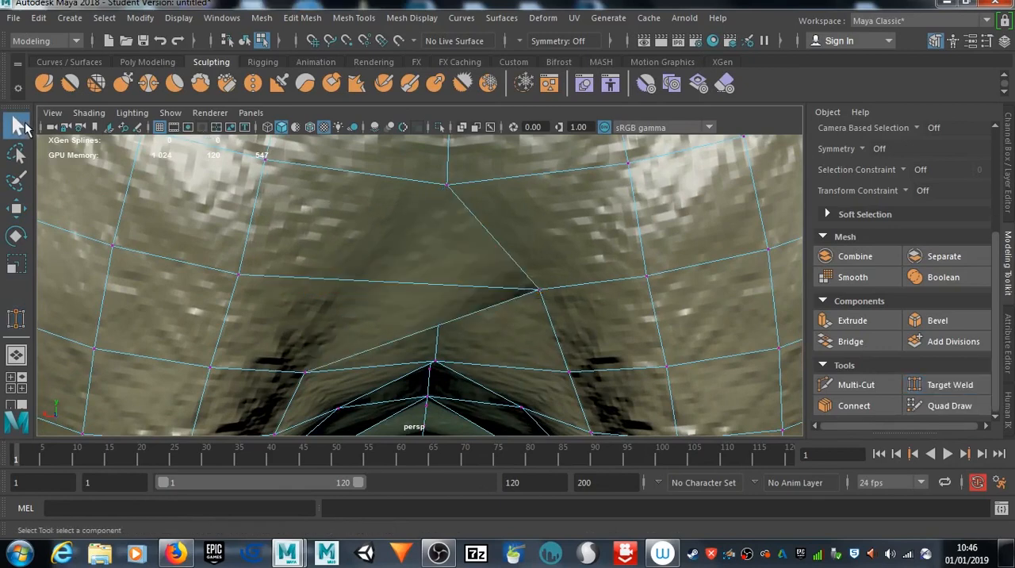
Step: Move the welded vertex between the buttocks sideways onto the body's centre line
left_click(542, 293)
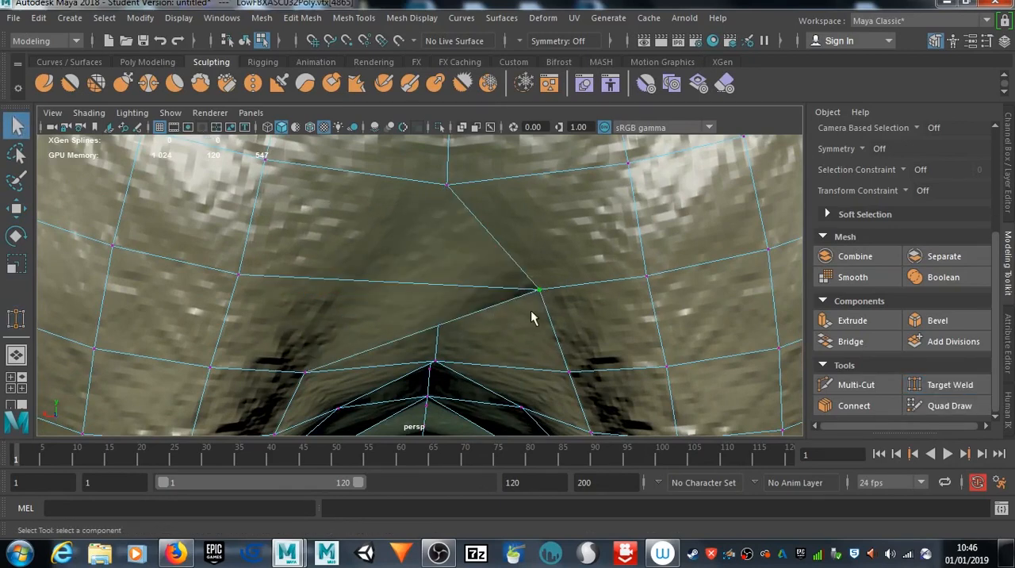
key("w")
left_click_drag(508, 290, 414, 283)
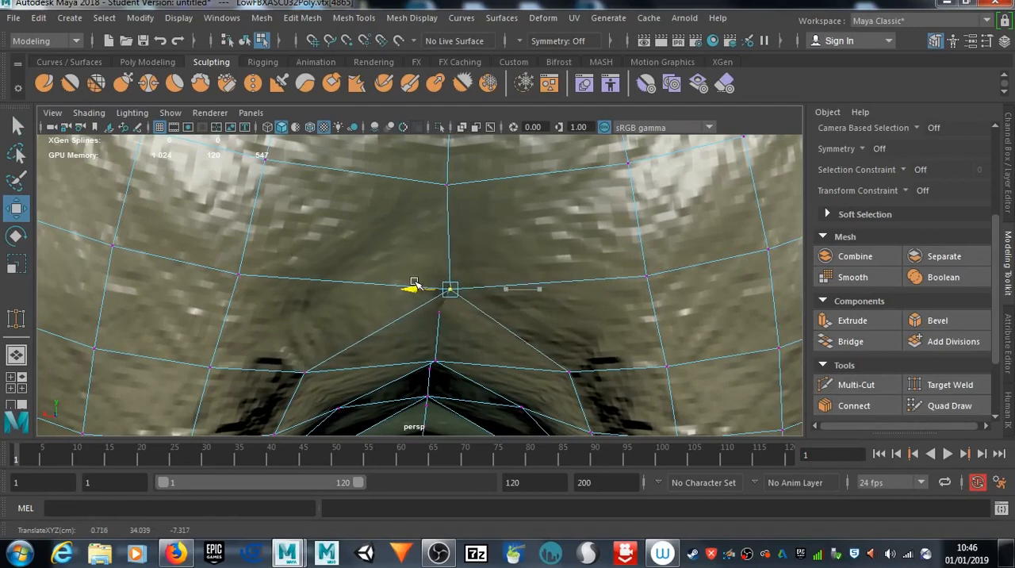
Step: Try to shift the stray vertex just below the welded buttock vertex while checking the area from several angles
left_click_drag(510, 308, 465, 315, "alt")
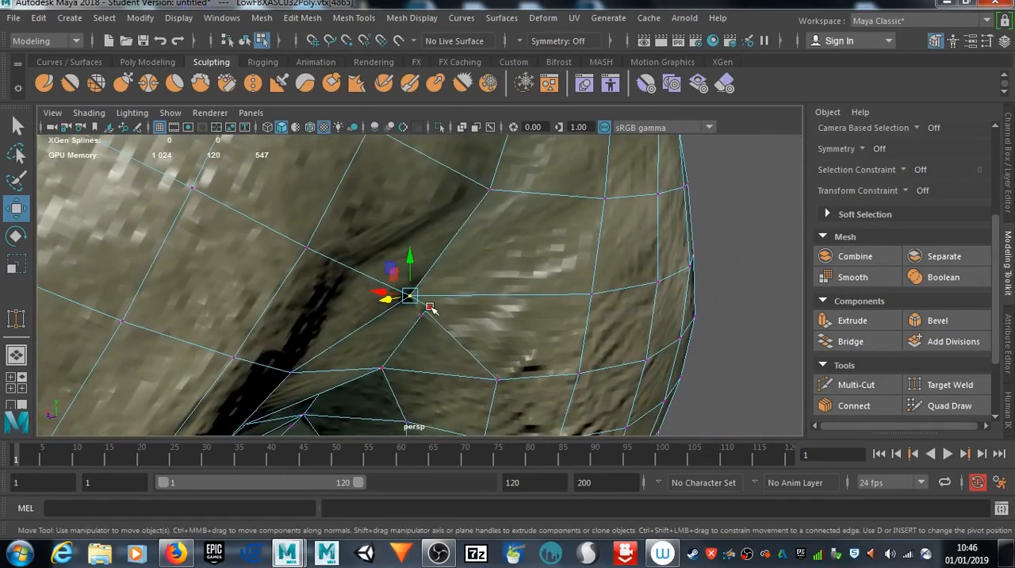
left_click(430, 307)
mouse_move(427, 273)
left_mouse_down()
mouse_move(421, 302)
mouse_move(427, 269)
left_mouse_up()
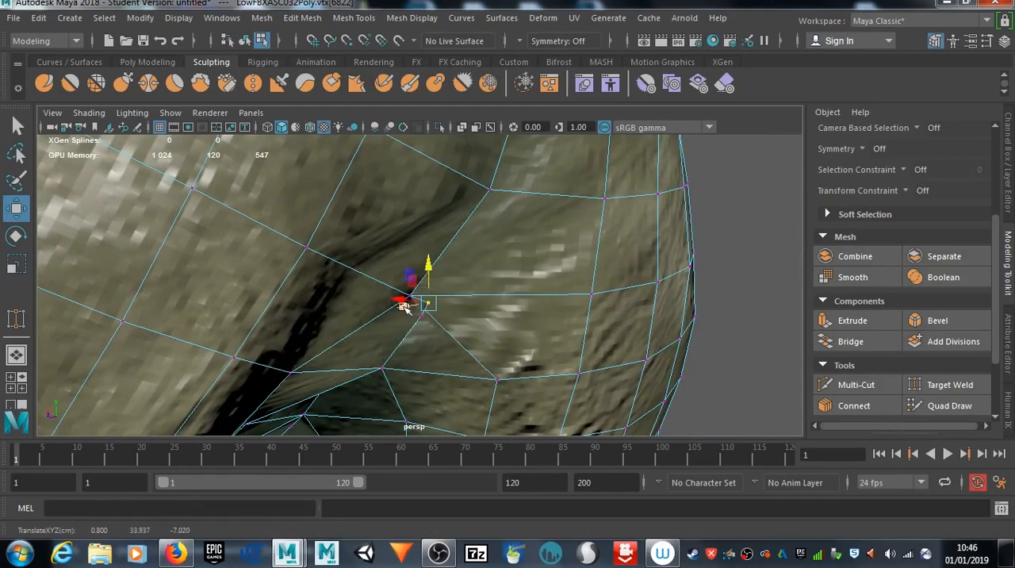
left_click_drag(403, 306, 429, 336)
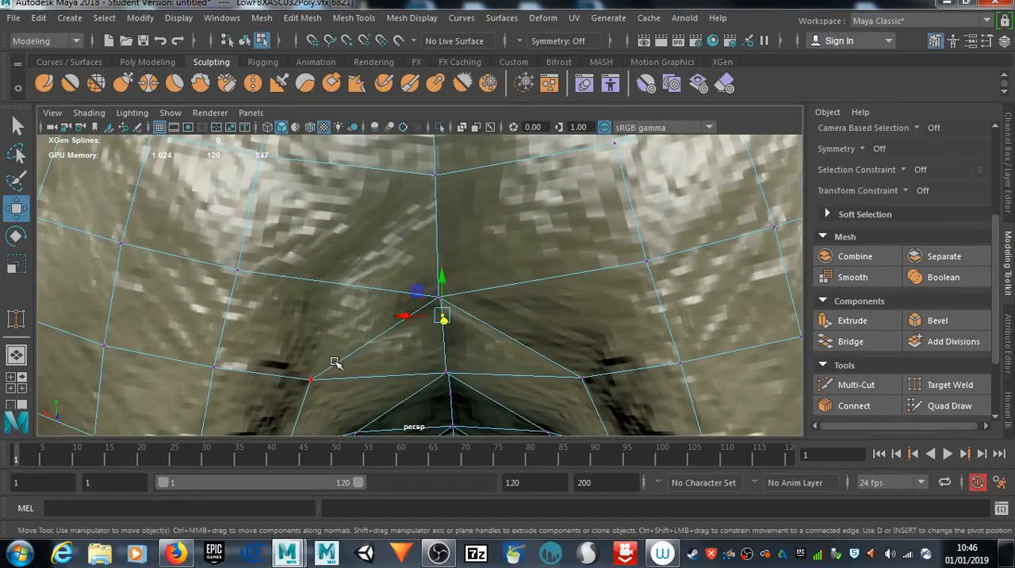
left_click_drag(438, 338, 603, 321, "alt")
mouse_move(418, 297)
left_mouse_down()
mouse_move(413, 307)
mouse_move(412, 286)
mouse_move(442, 299)
mouse_move(406, 306)
left_mouse_up()
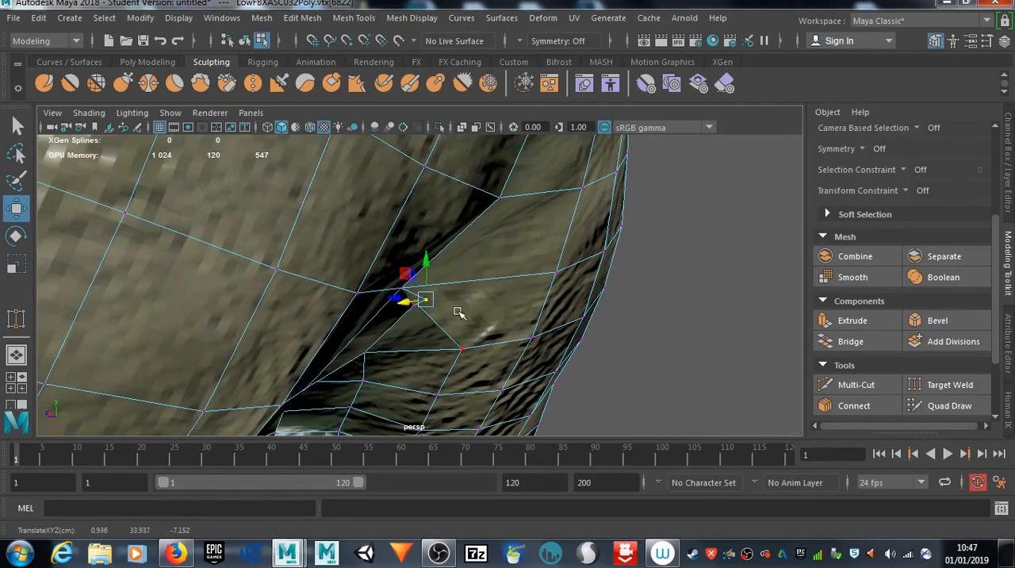
Step: Delete the two stray vertices just below the welded vertex between the buttocks
key("Delete")
left_click_drag(432, 287, 244, 288, "alt")
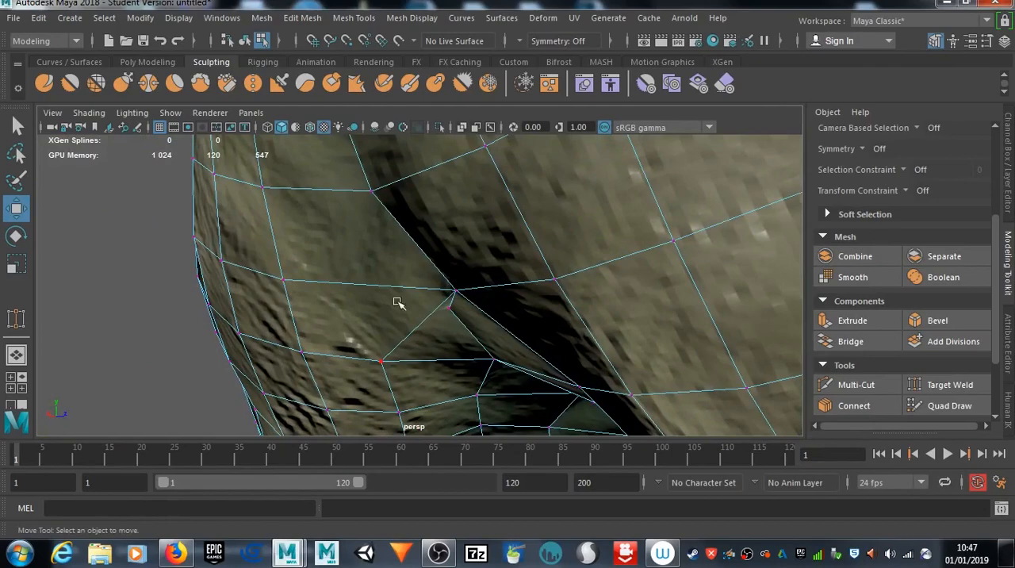
left_click(449, 313)
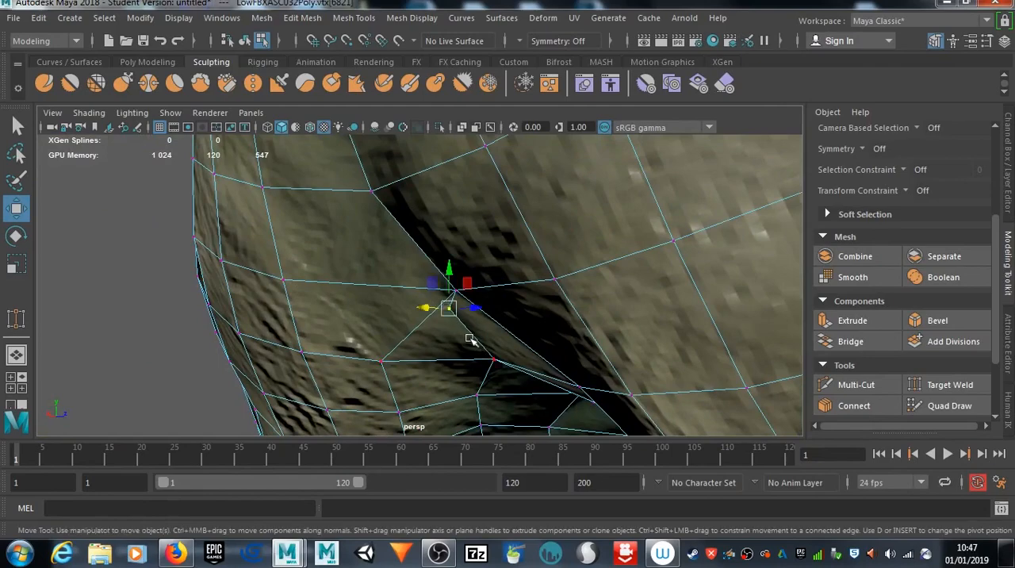
key("Delete")
Step: Delete the next two extra vertices further down the centre seam between the legs
mouse_move(443, 333)
left_mouse_down("alt")
mouse_move(561, 262)
mouse_move(454, 349)
left_mouse_up("alt")
left_click_drag(404, 370, 414, 337, "alt")
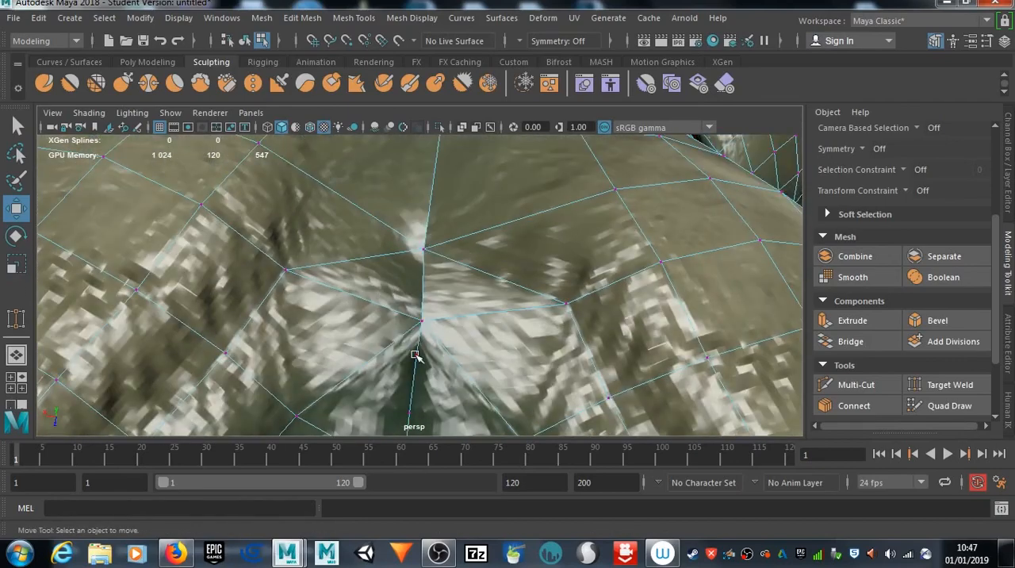
left_click(415, 355)
key("Delete")
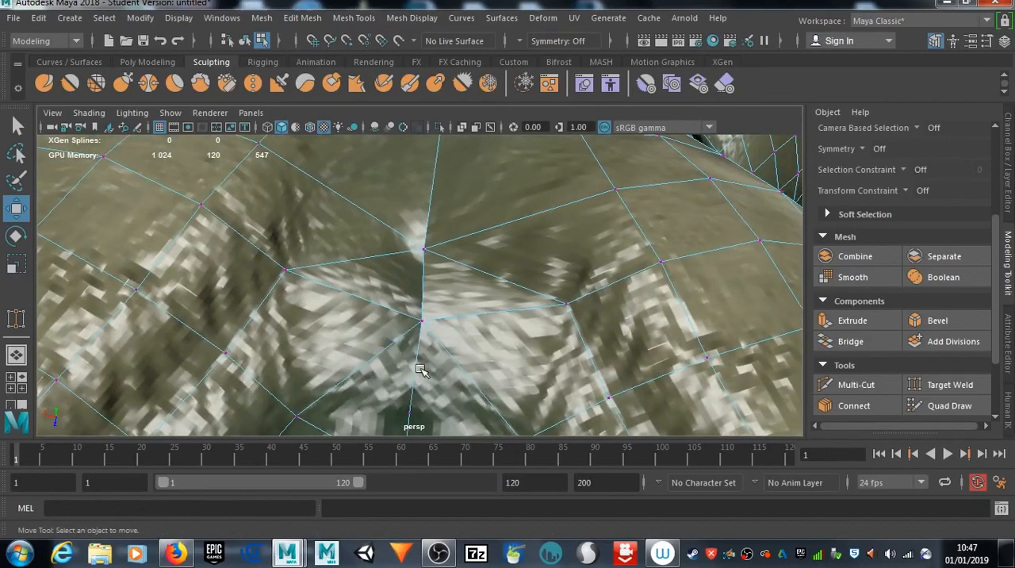
left_click_drag(375, 399, 375, 309, "alt")
left_click(394, 292)
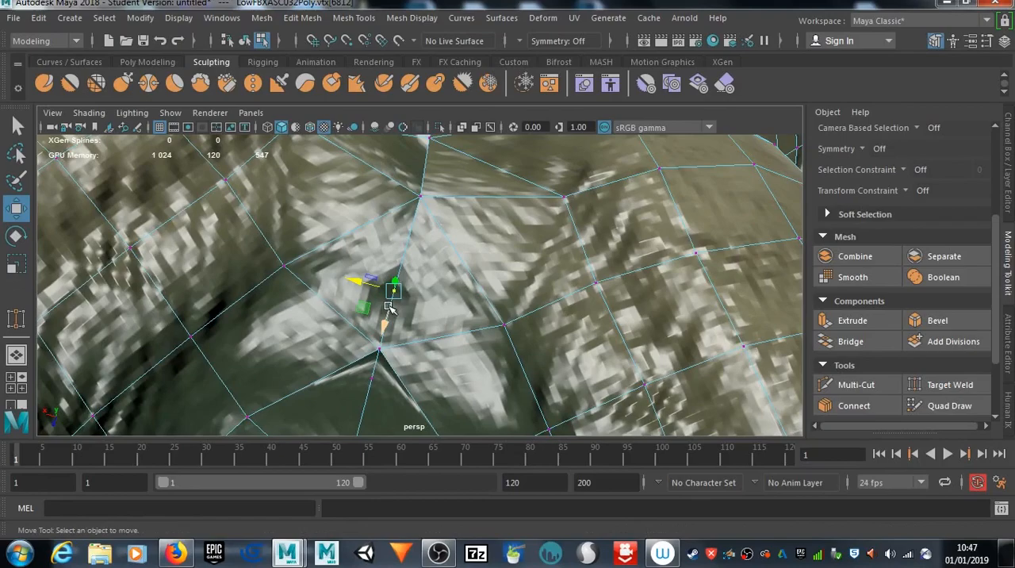
key("Delete")
Step: Delete the leftover vertices in the middle of the crotch's centre-seam edges
left_click_drag(351, 331, 304, 372, "alt")
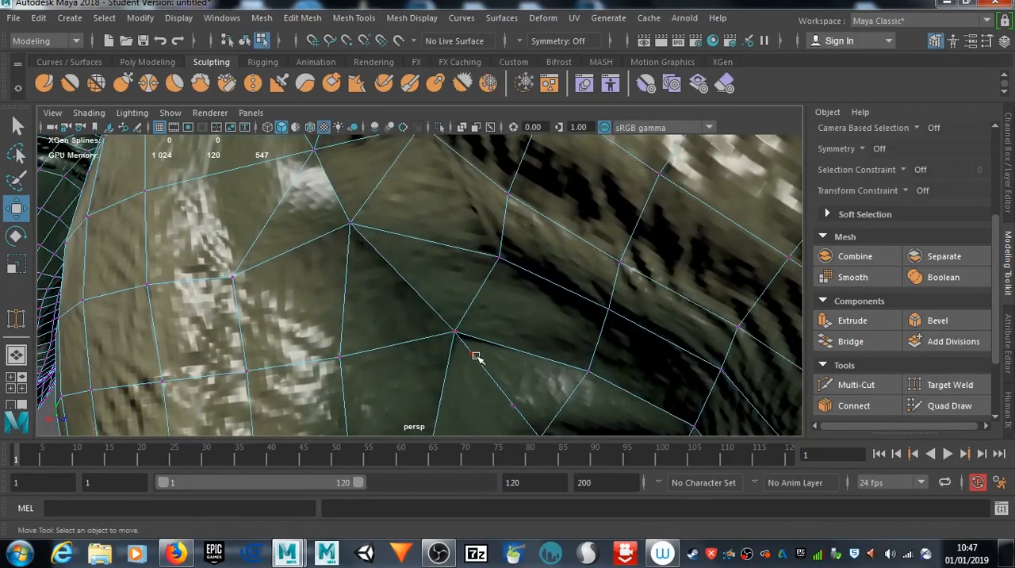
scroll(476, 355, "up", 5)
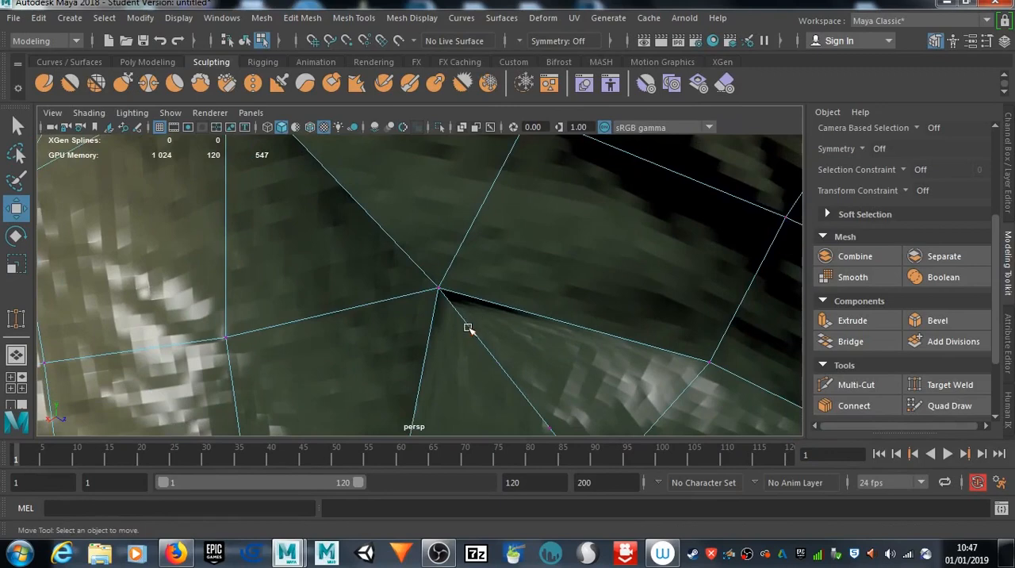
left_click(469, 328)
left_click(473, 356)
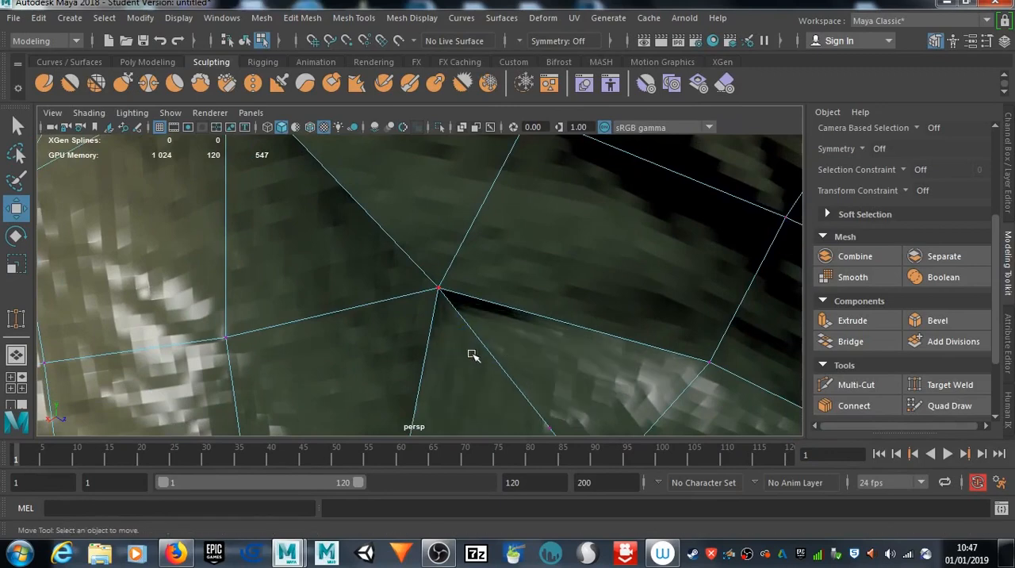
scroll(493, 380, "up", 3)
middle_click_drag(484, 352, 461, 212, "alt")
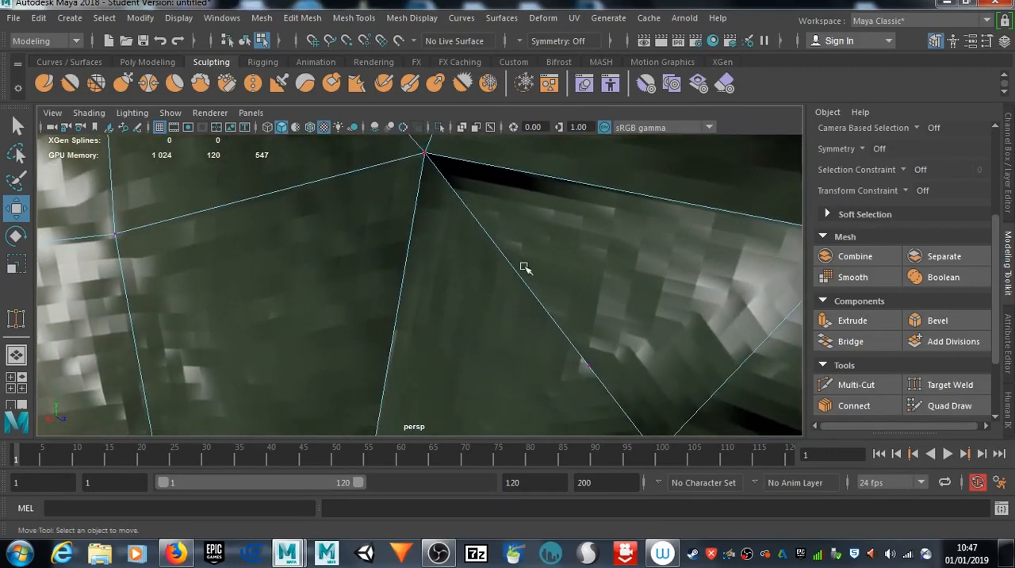
left_click(588, 366)
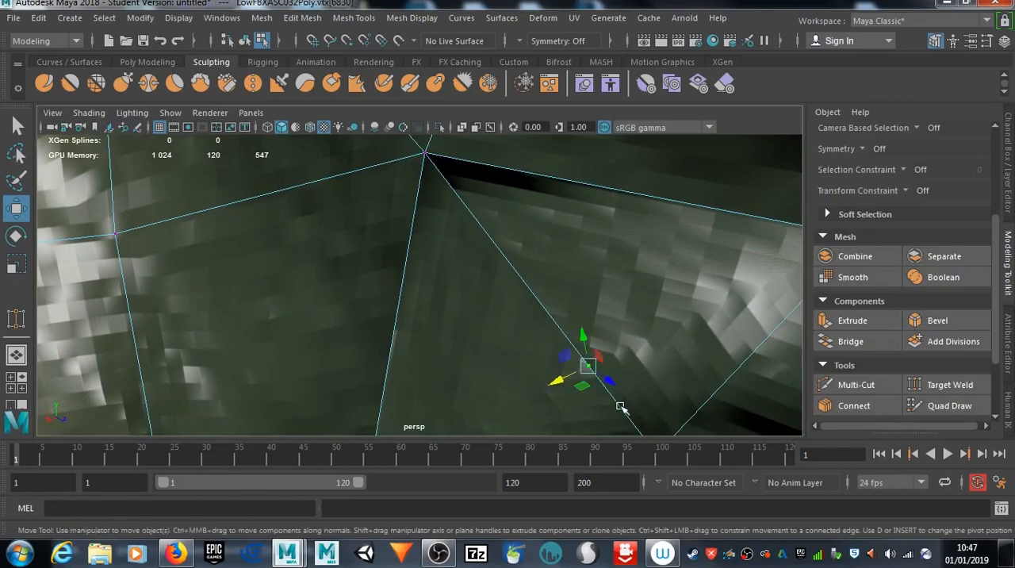
left_click(528, 335)
scroll(517, 341, "down", 6)
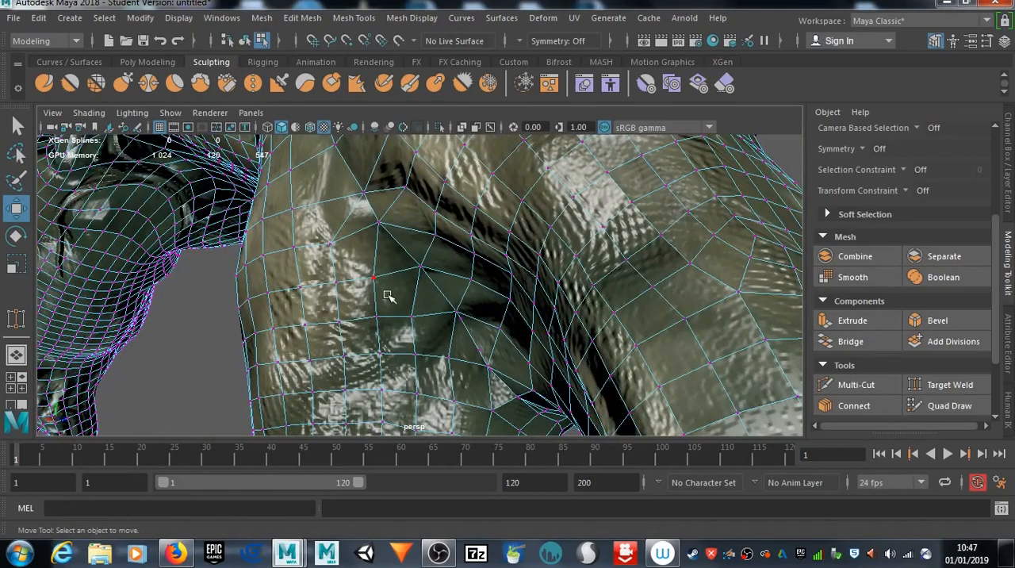
Step: Inspect the centre seam along the front of the body up to the chest and chin, and return to object mode
left_click_drag(388, 295, 245, 310, "alt")
scroll(381, 292, "up", 6)
left_click_drag(384, 293, 404, 353, "alt")
scroll(405, 353, "down", 8)
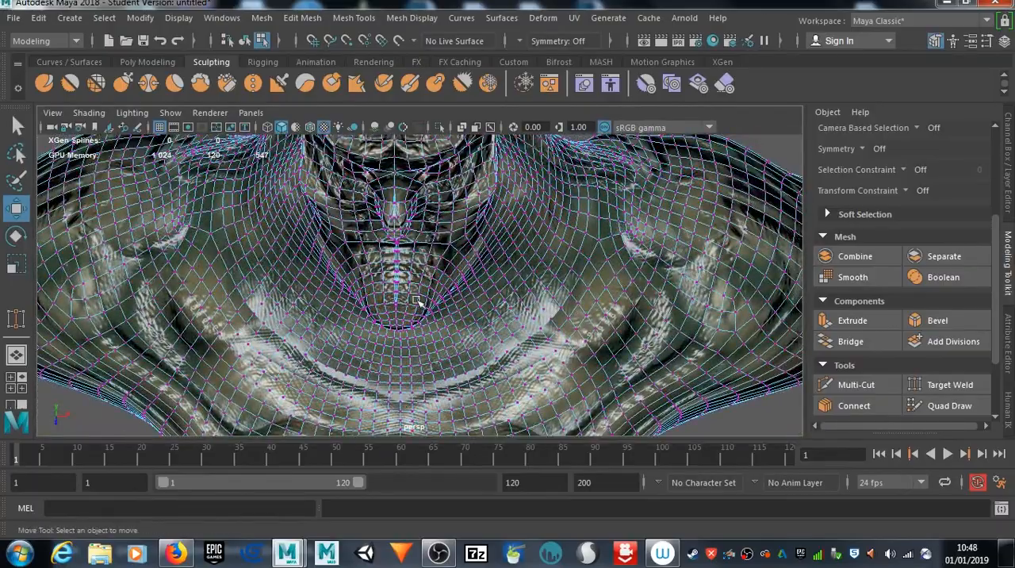
scroll(418, 302, "up", 8)
scroll(420, 294, "down", 6)
left_click_drag(415, 295, 413, 267, "alt")
scroll(416, 245, "down", 10)
right_click_drag(412, 266, 476, 105)
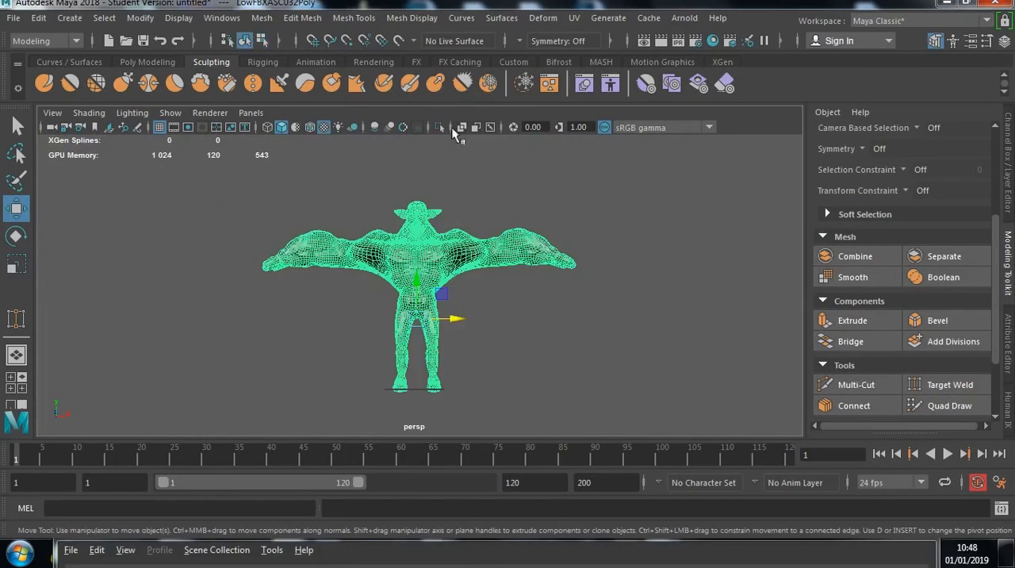
Step: Deselect the goblin and examine its textured head, shoulders and full T-pose from the front
left_click(508, 325)
scroll(412, 358, "up", 8)
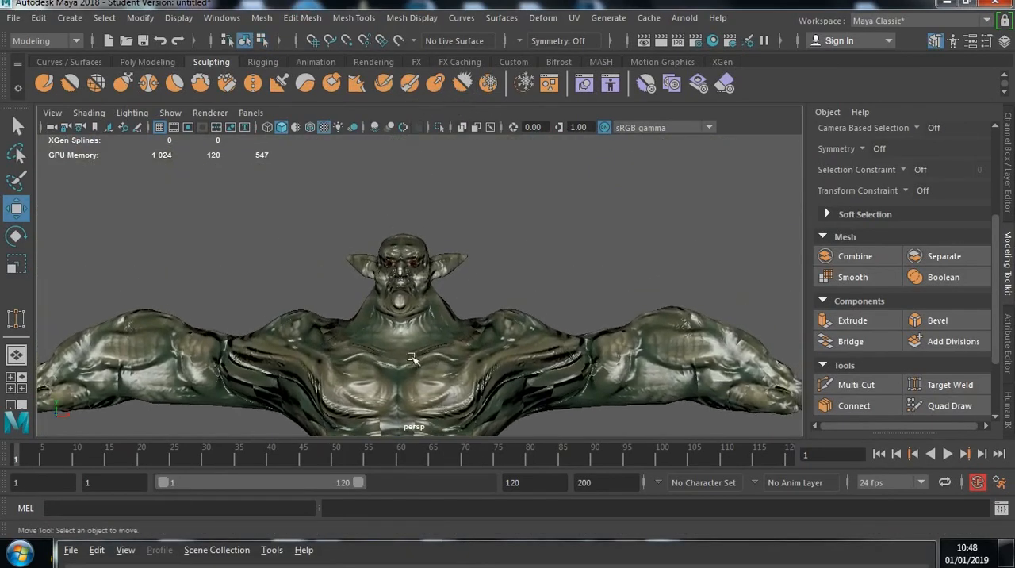
scroll(412, 357, "up", 6)
mouse_move(412, 358)
left_mouse_down("alt")
mouse_move(430, 421)
mouse_move(414, 330)
mouse_move(496, 331)
mouse_move(473, 349)
mouse_move(140, 353)
mouse_move(48, 333)
mouse_move(55, 319)
mouse_move(305, 369)
mouse_move(430, 336)
mouse_move(479, 342)
mouse_move(411, 351)
left_mouse_up("alt")
scroll(411, 350, "down", 4)
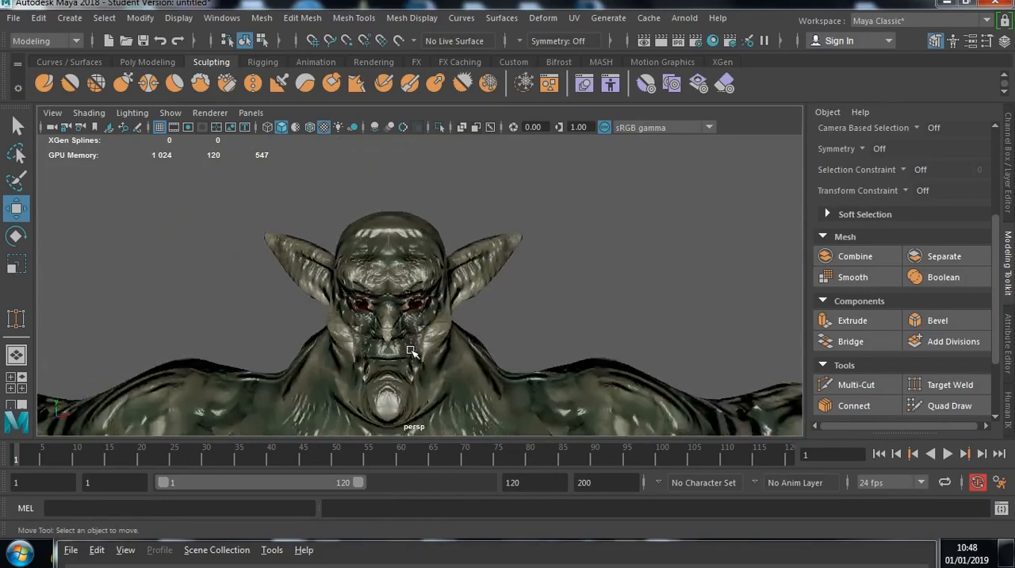
scroll(411, 350, "down", 6)
middle_click_drag(412, 406, 410, 274, "alt")
scroll(411, 274, "down", 5)
mouse_move(458, 356)
left_mouse_down("alt")
mouse_move(306, 346)
mouse_move(465, 346)
left_mouse_up("alt")
Step: Select the goblin mesh and export the selection to the Desktop as an FBX file named The Goblin Warrior 2
left_click(426, 278)
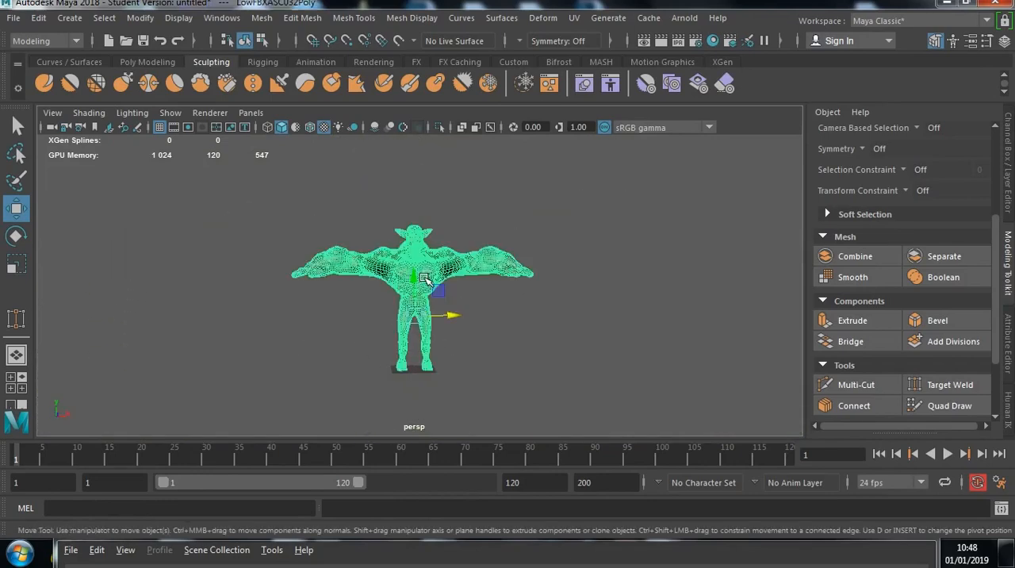
left_click(15, 20)
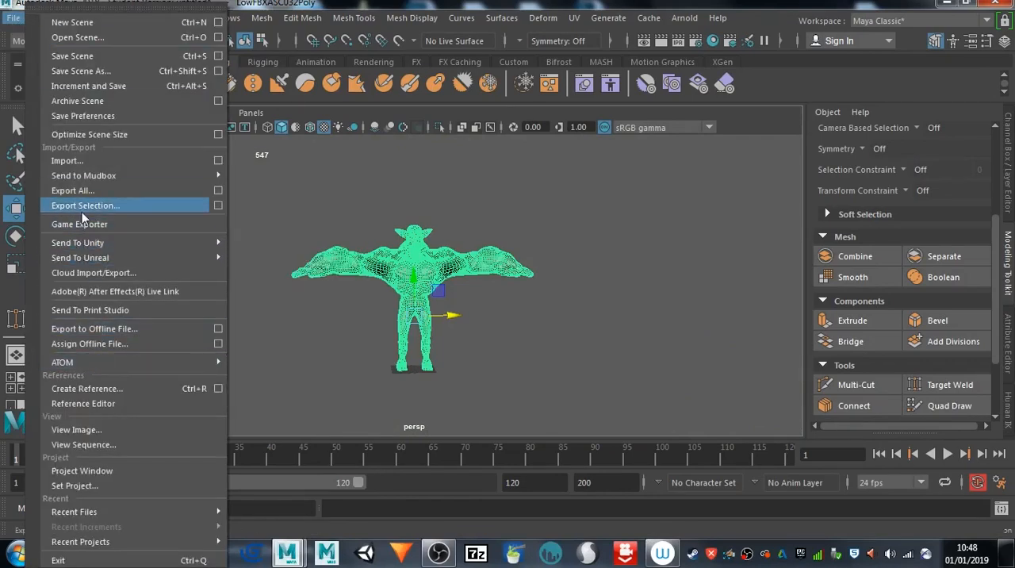
left_click(82, 212)
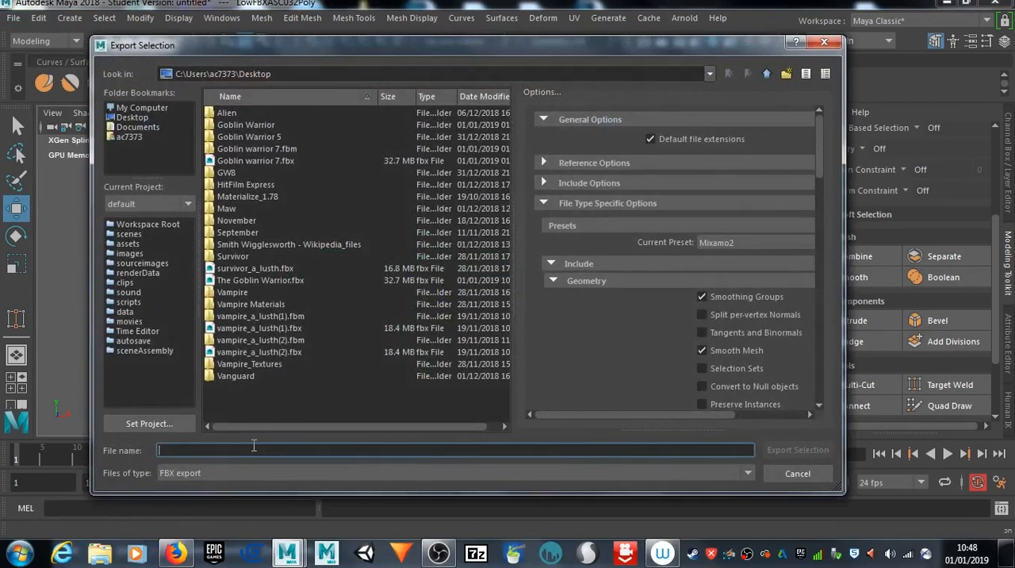
type("The G")
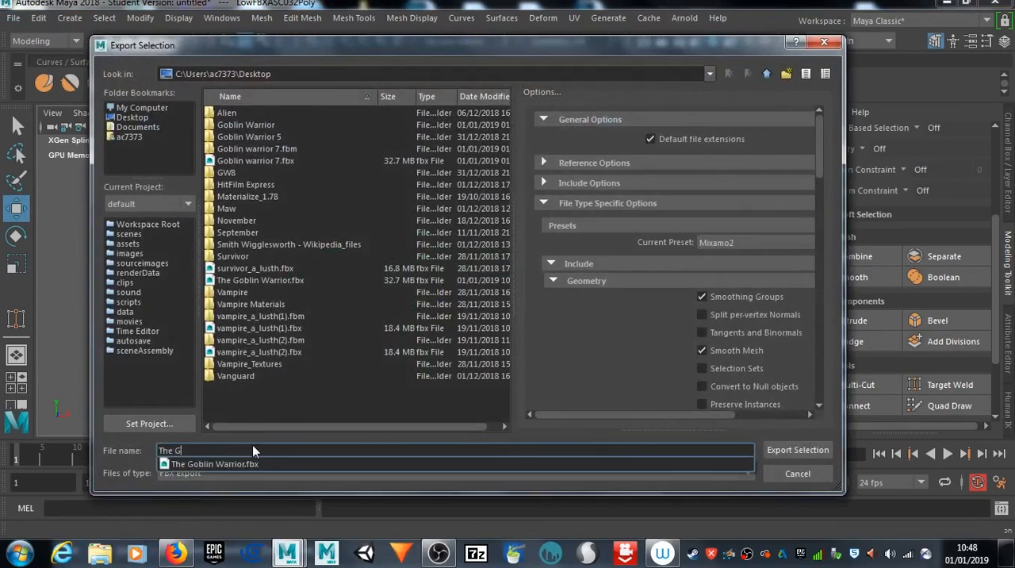
type("oblin Warrior 2")
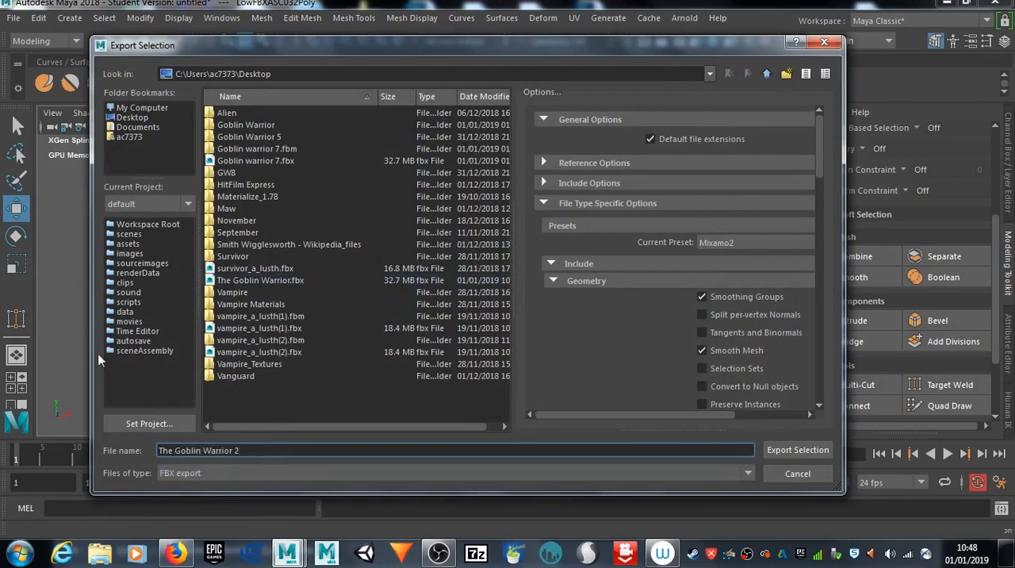
left_click(124, 118)
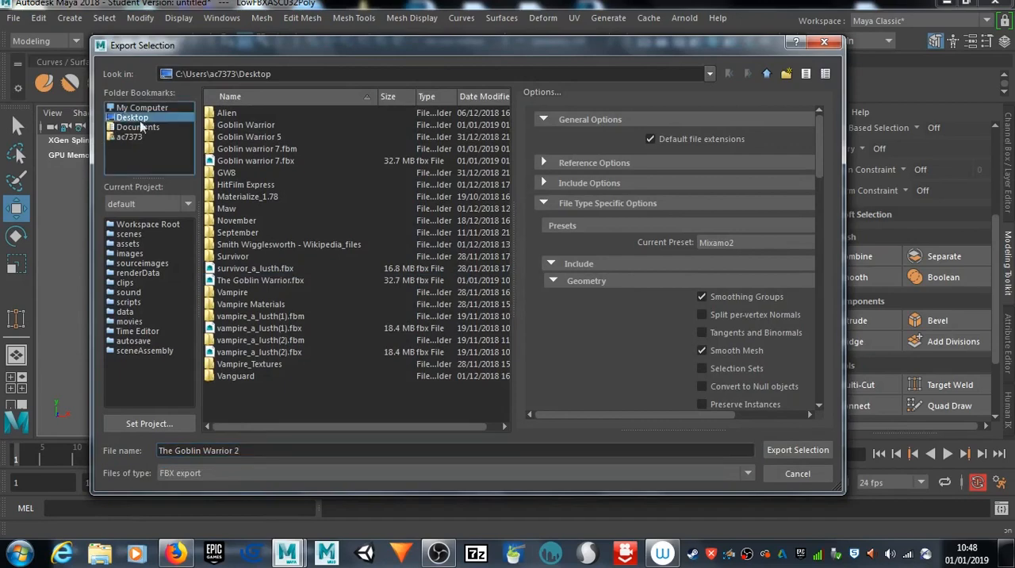
left_click(799, 451)
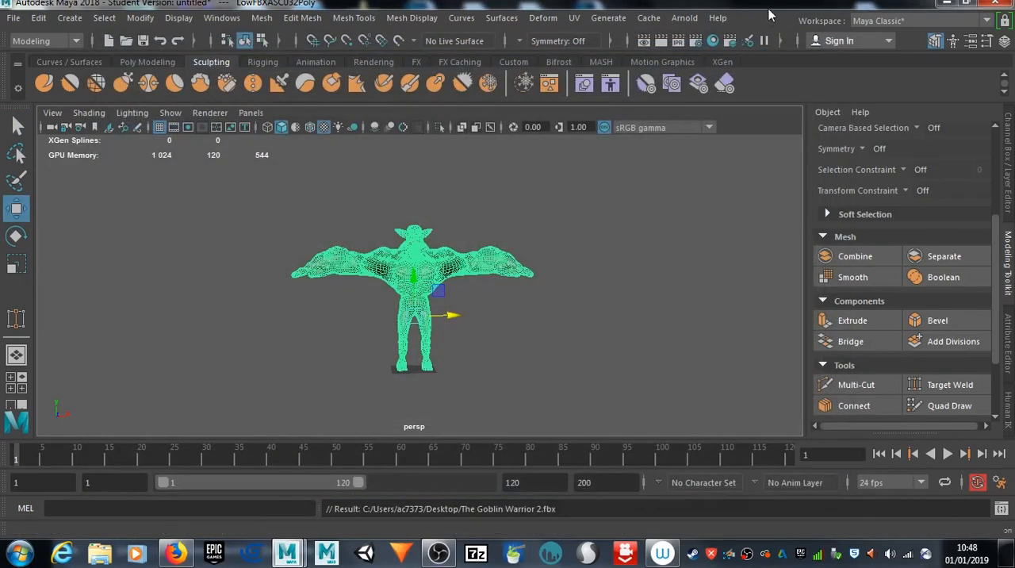
Step: Switch to Mixamo in the browser and upload The Goblin Warrior 2.fbx from the Desktop as a new character
left_click_drag(768, 15, 768, 396)
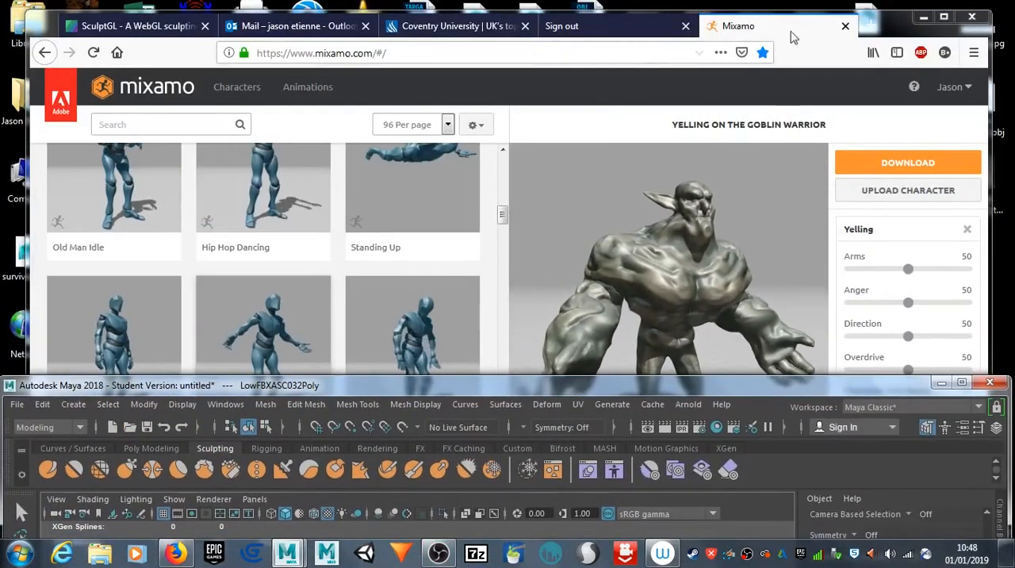
left_click_drag(793, 38, 797, 38)
left_click(920, 191)
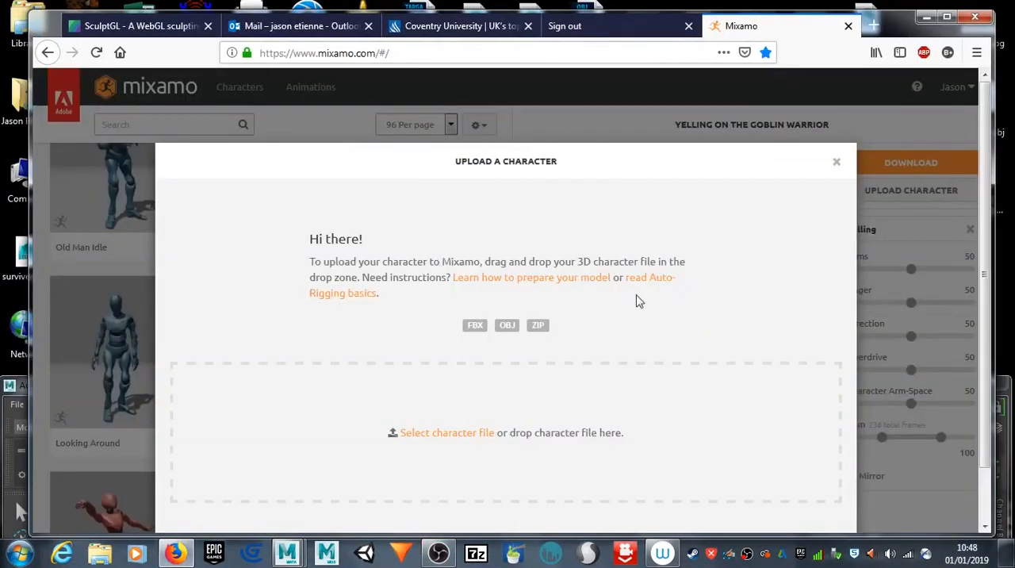
left_click(447, 432)
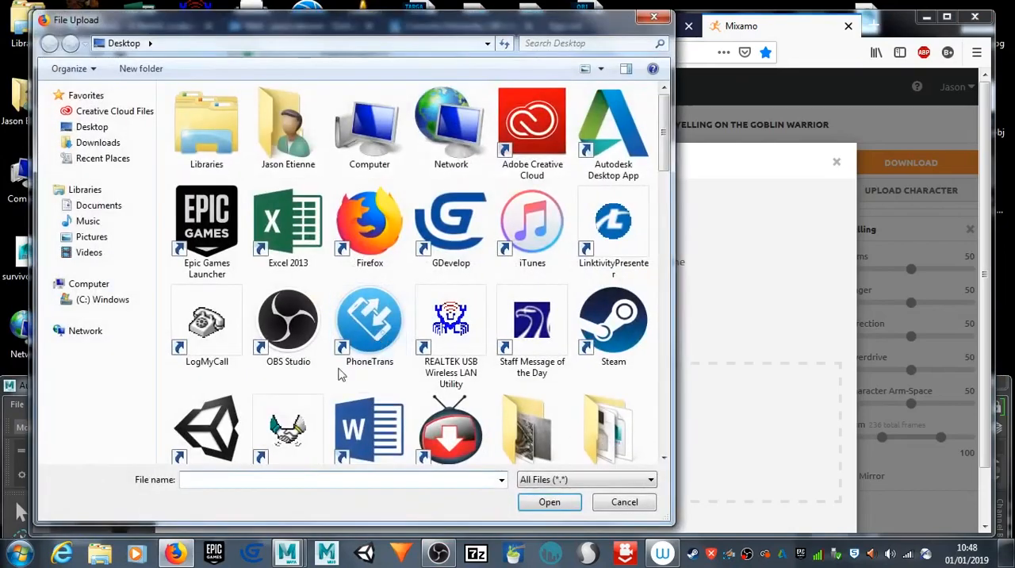
left_click_drag(664, 127, 693, 424)
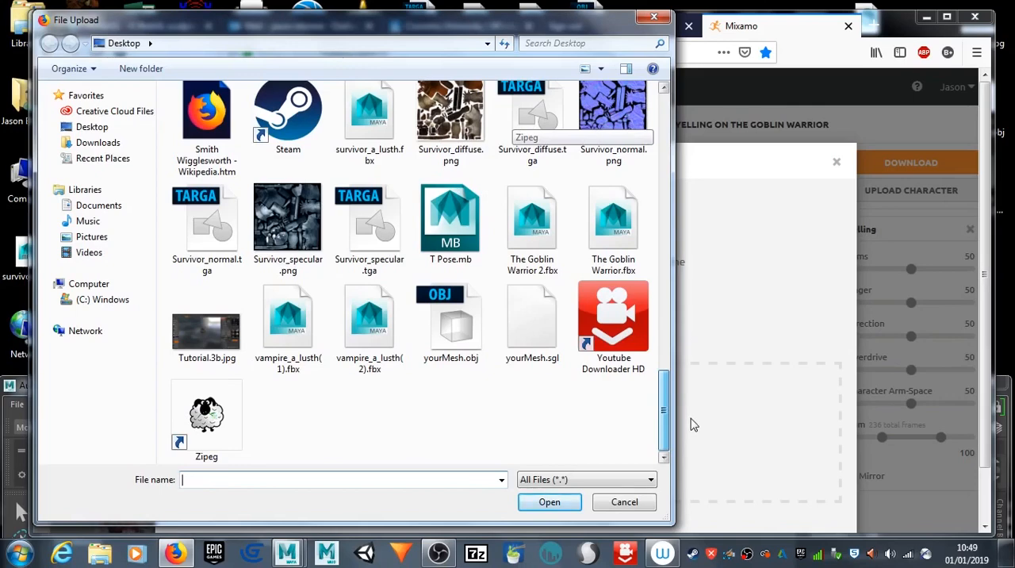
left_click(547, 248)
left_click(549, 504)
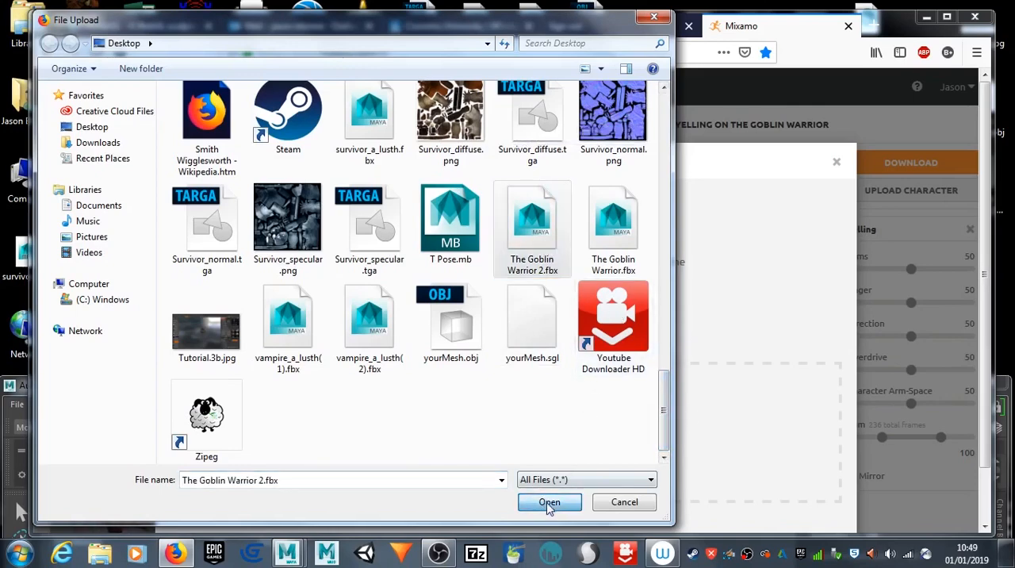
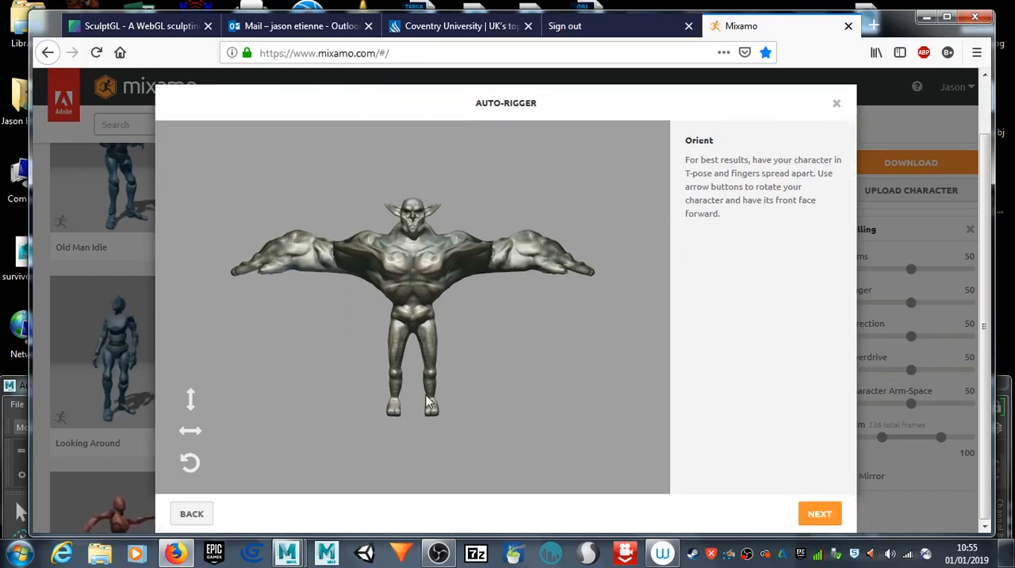
Step: Accept the front-facing orientation and place the auto-rigger markers on the goblin's chin, wrists, elbows, knees and groin with symmetry on
left_click(820, 514)
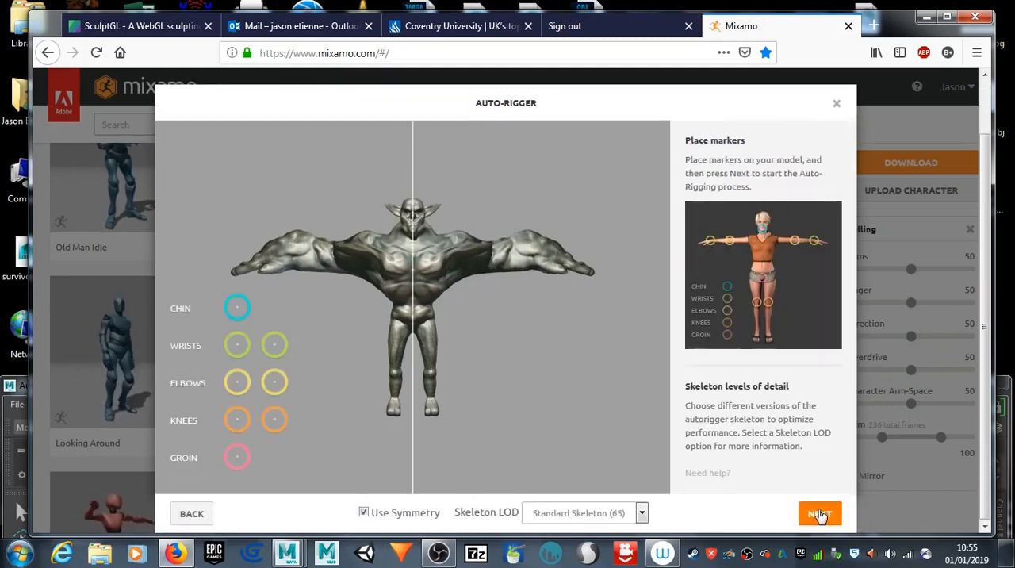
left_click_drag(238, 307, 414, 235)
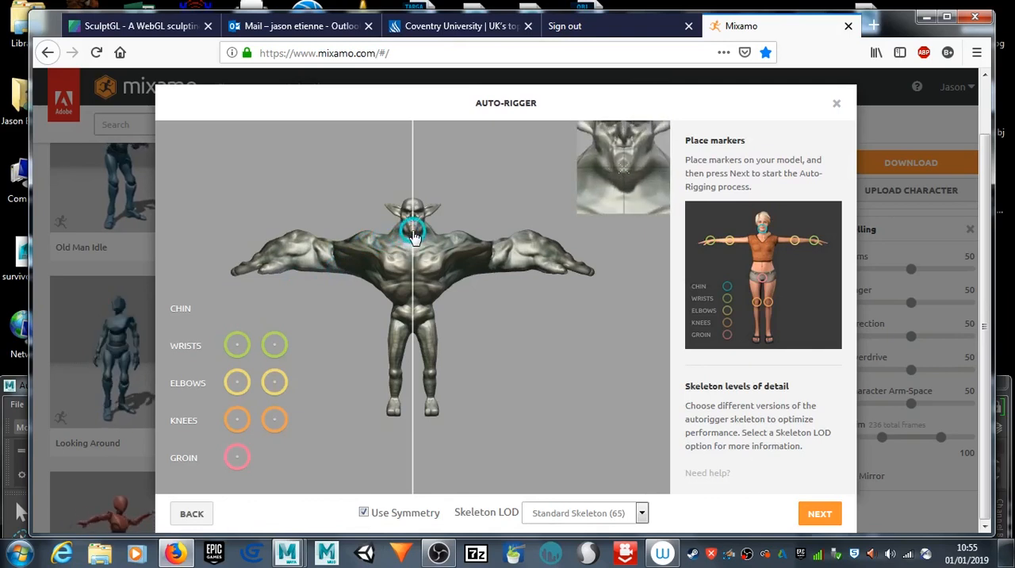
left_click_drag(414, 235, 412, 228)
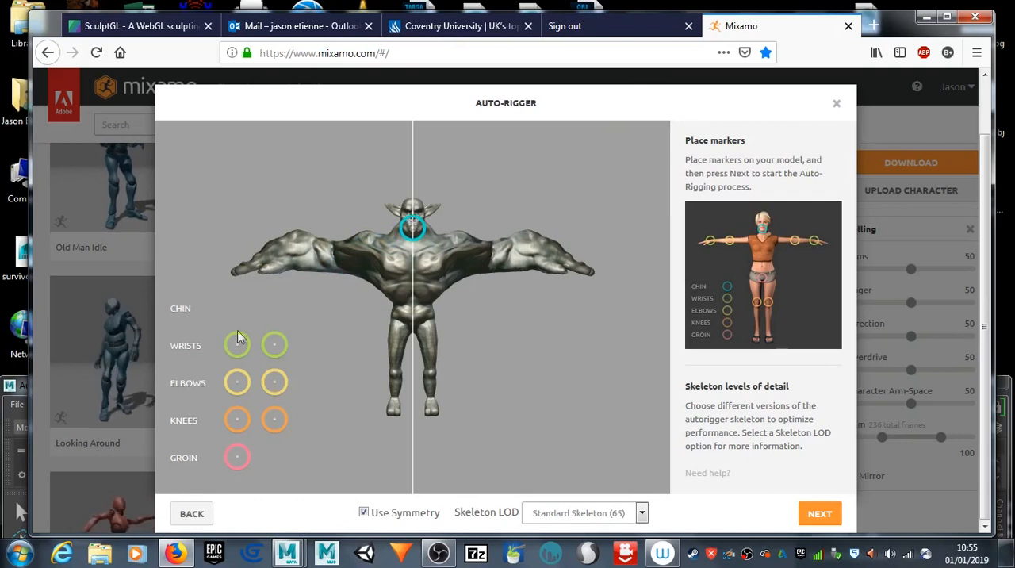
mouse_move(238, 342)
left_mouse_down()
mouse_move(324, 265)
mouse_move(284, 260)
left_mouse_up()
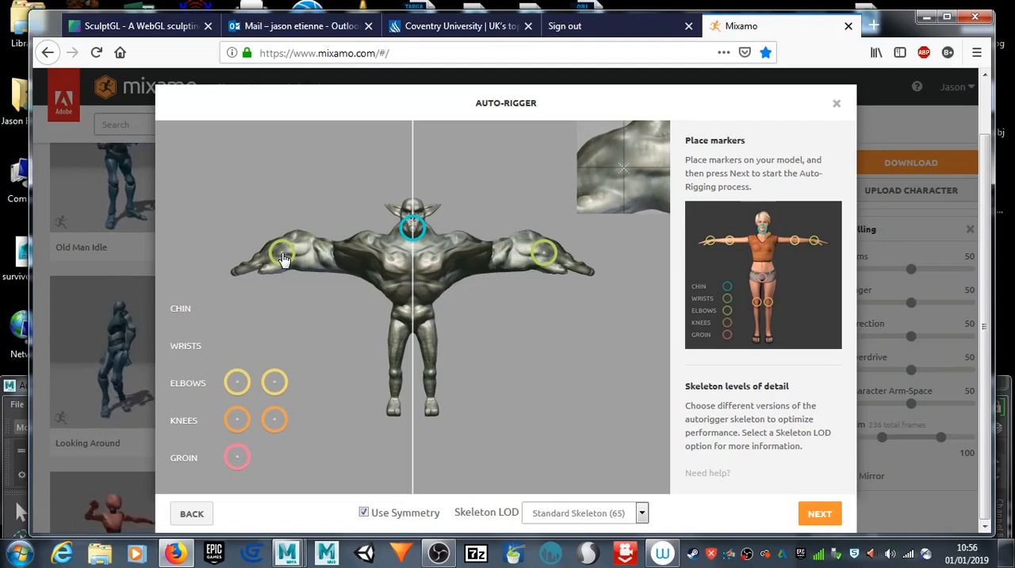
mouse_move(237, 383)
left_mouse_down()
mouse_move(329, 298)
mouse_move(336, 261)
left_mouse_up()
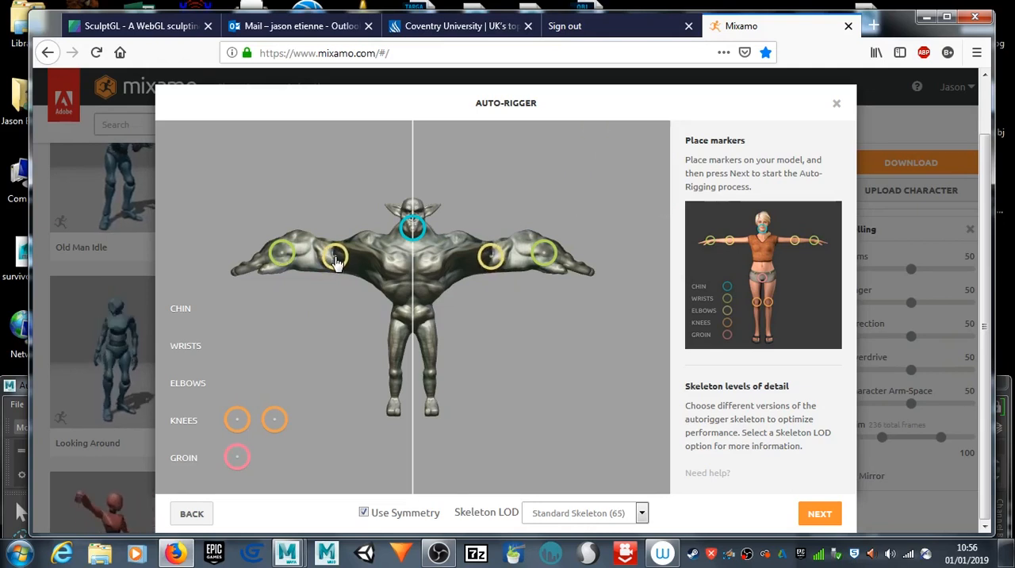
mouse_move(238, 420)
left_mouse_down()
mouse_move(392, 395)
mouse_move(395, 380)
left_mouse_up()
left_click_drag(238, 457, 414, 328)
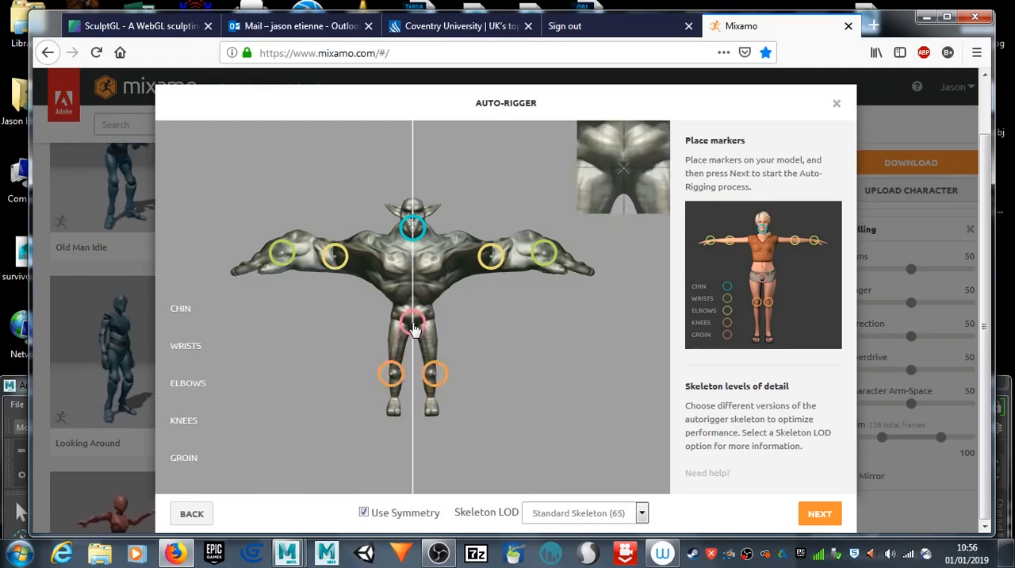
Step: Set the skeleton level of detail to 3 Chain Fingers (49) and start the auto-rigging
left_click(642, 513)
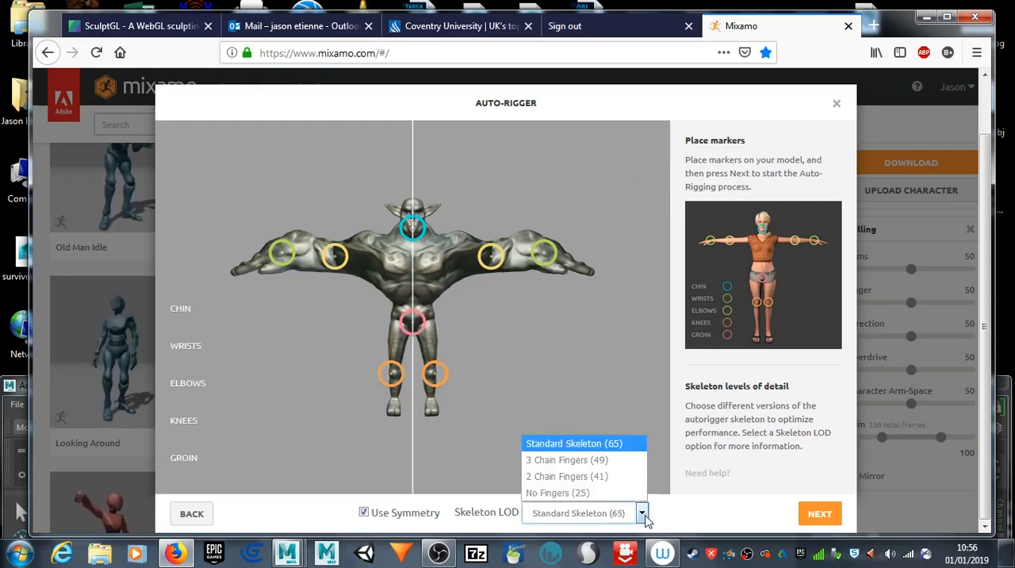
left_click(603, 461)
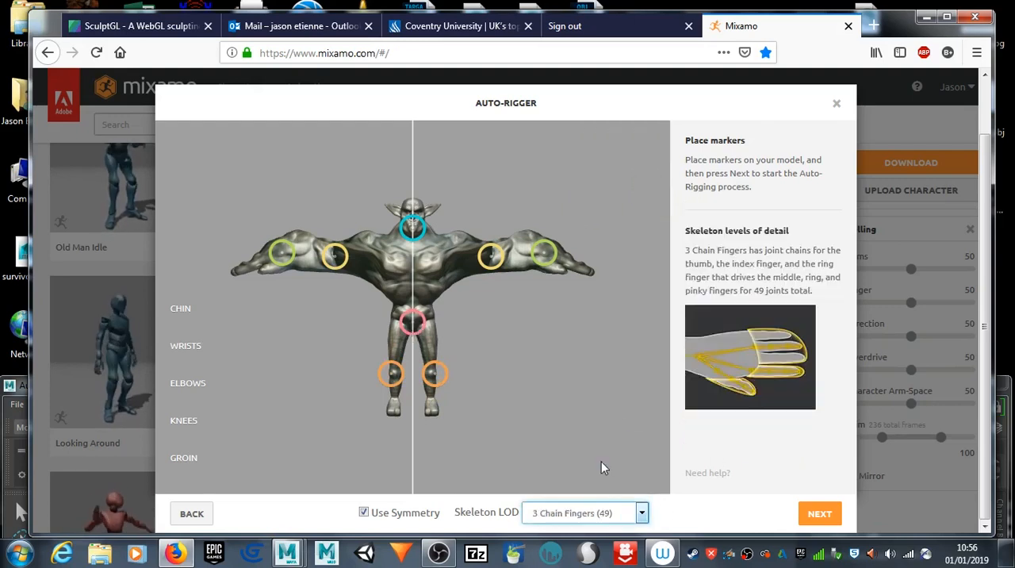
left_click(817, 514)
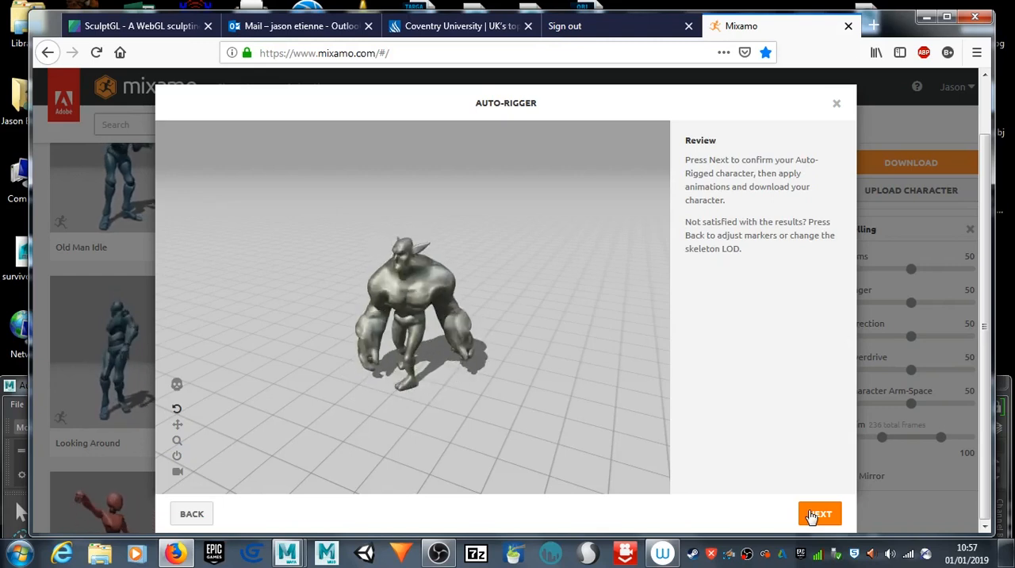
Step: Review the auto-rigged goblin from the front, side and back, resetting the camera once, and accept the rig
left_click_drag(340, 308, 384, 274)
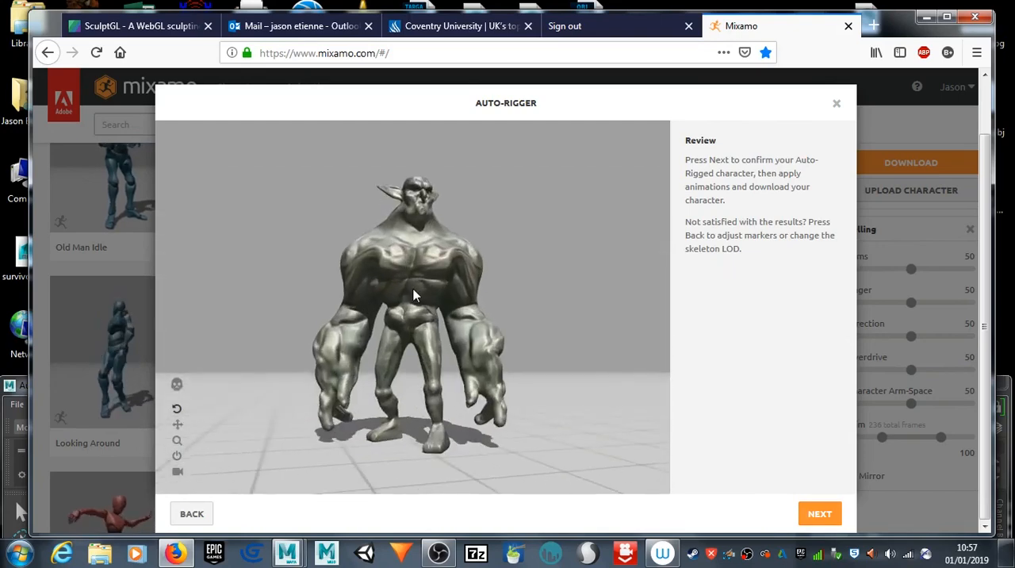
mouse_move(434, 266)
left_mouse_down()
mouse_move(540, 241)
mouse_move(497, 213)
mouse_move(485, 238)
mouse_move(492, 265)
mouse_move(529, 263)
mouse_move(436, 262)
left_mouse_up()
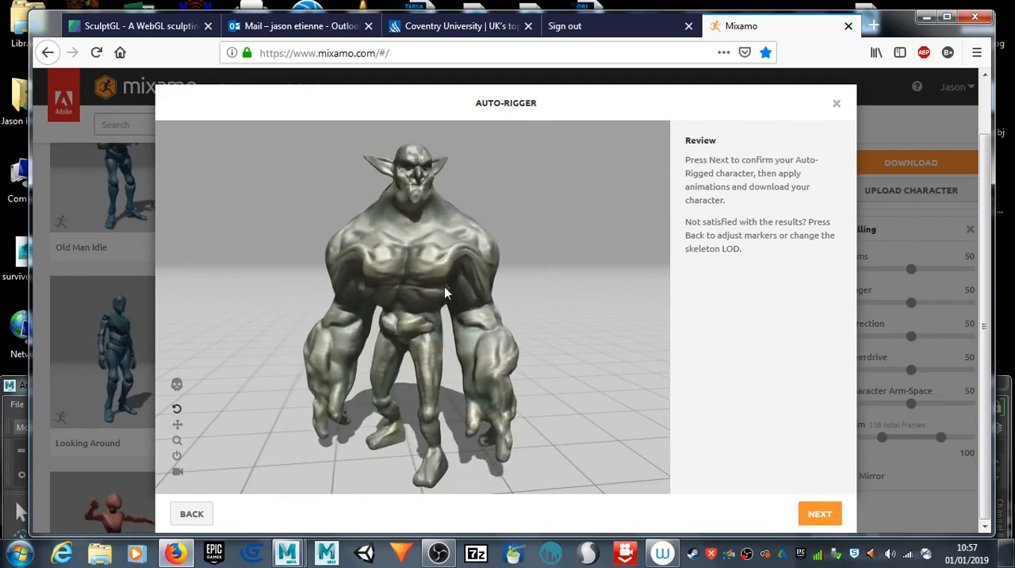
left_click_drag(281, 309, 403, 247)
left_click_drag(284, 246, 444, 351)
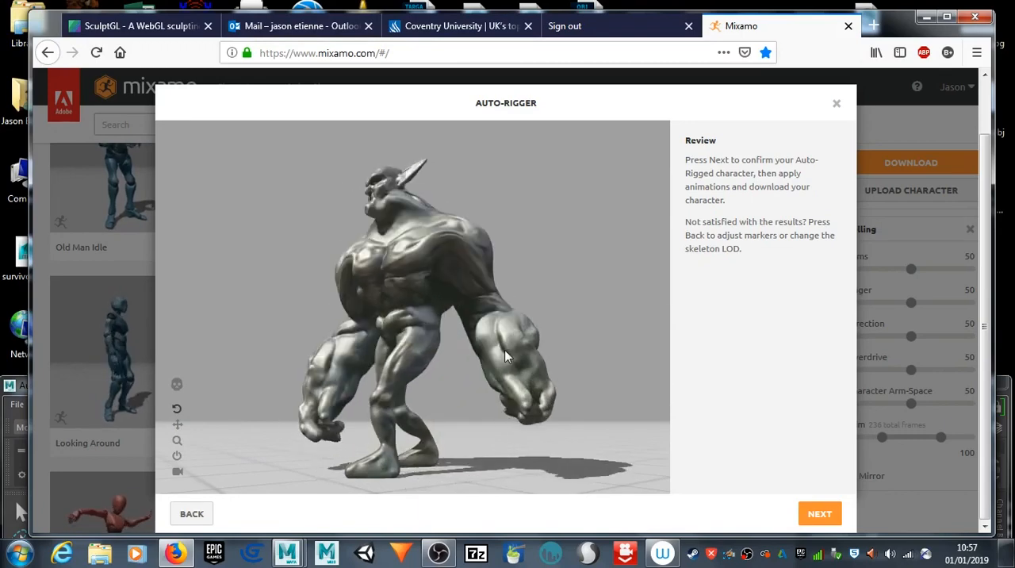
scroll(382, 332, "up", 5)
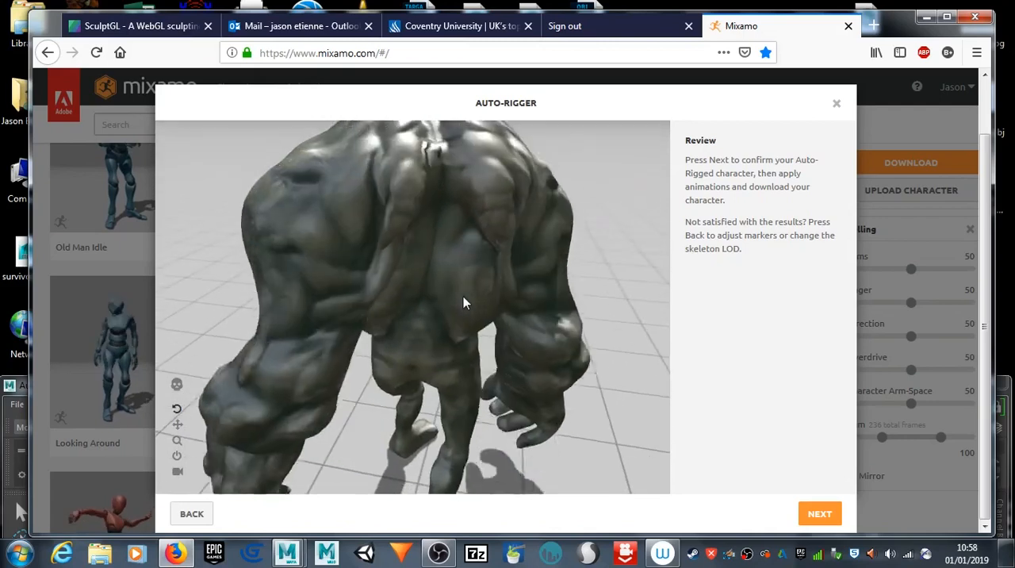
middle_click_drag(419, 269, 420, 314)
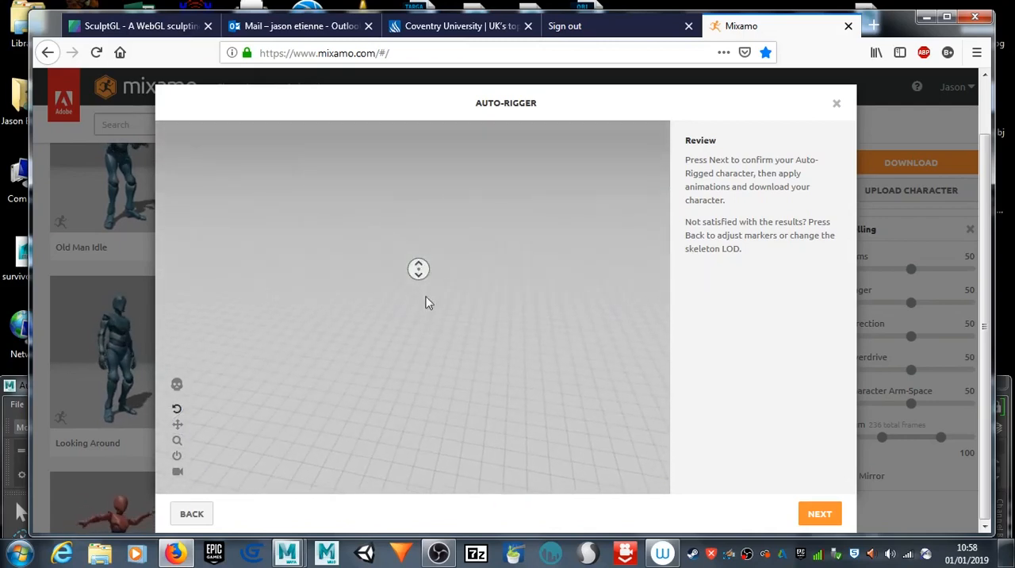
left_click(177, 456)
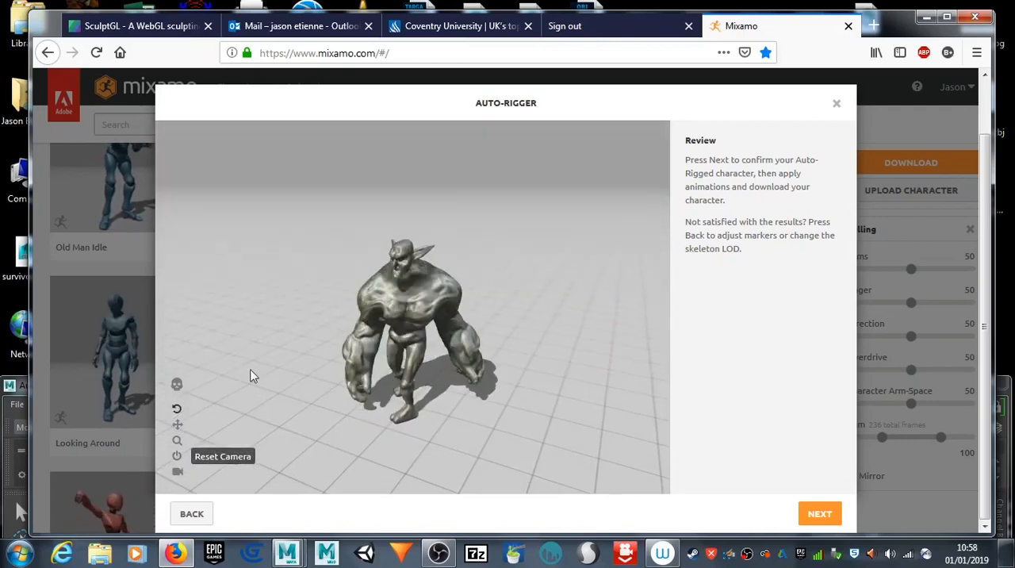
left_click_drag(467, 362, 379, 389)
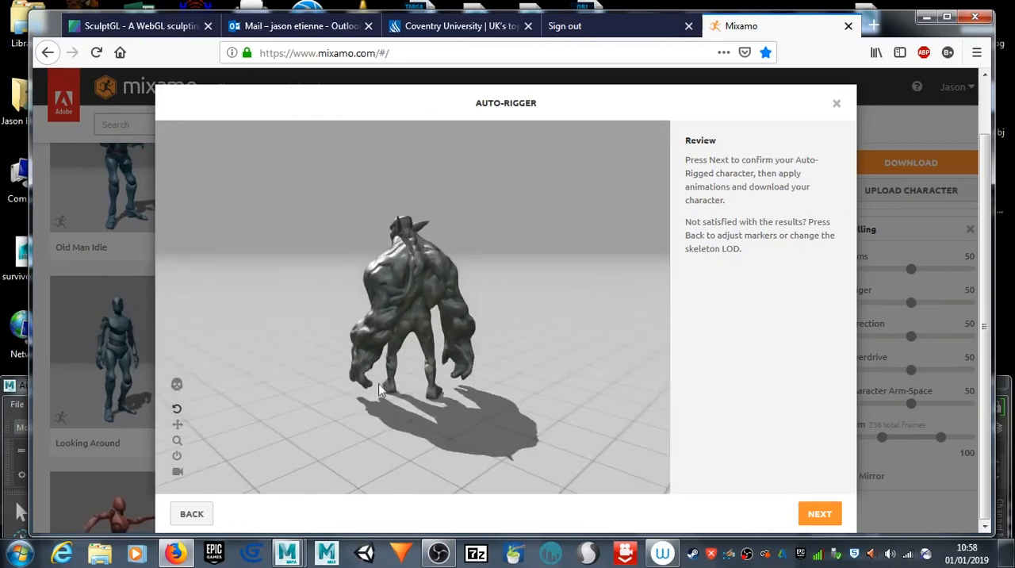
scroll(392, 326, "up", 5)
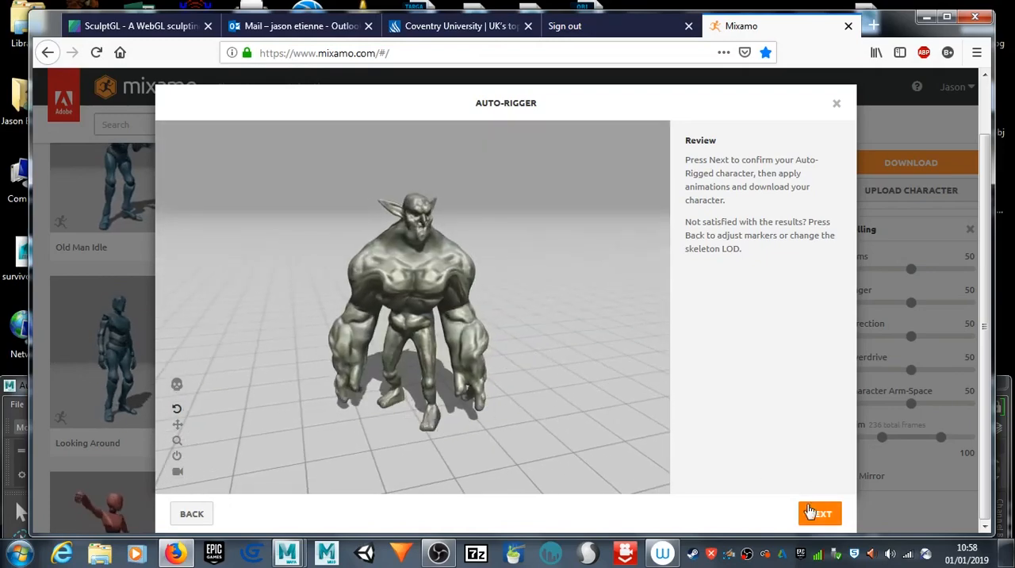
left_click(818, 513)
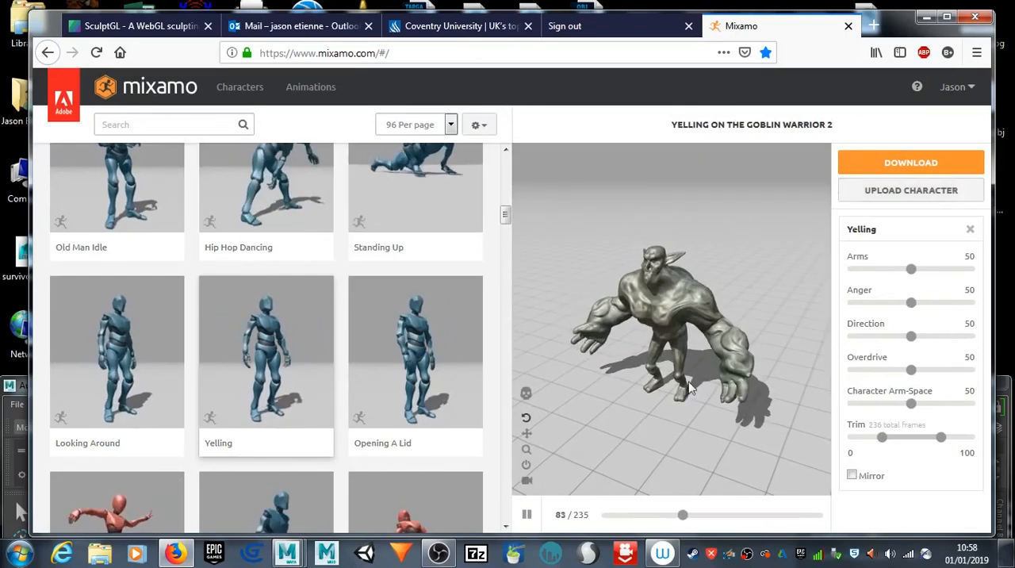
Step: Check the Yelling animation on the goblin and apply the Hip Hop Dancing animation listed beside Old Man Idle
left_click_drag(714, 368, 752, 326)
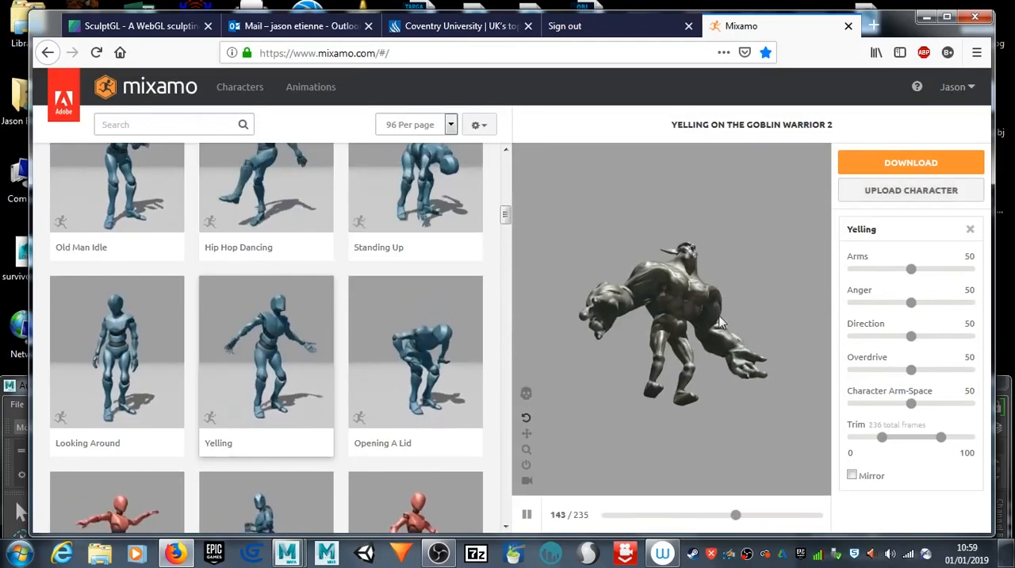
scroll(691, 296, "up", 5)
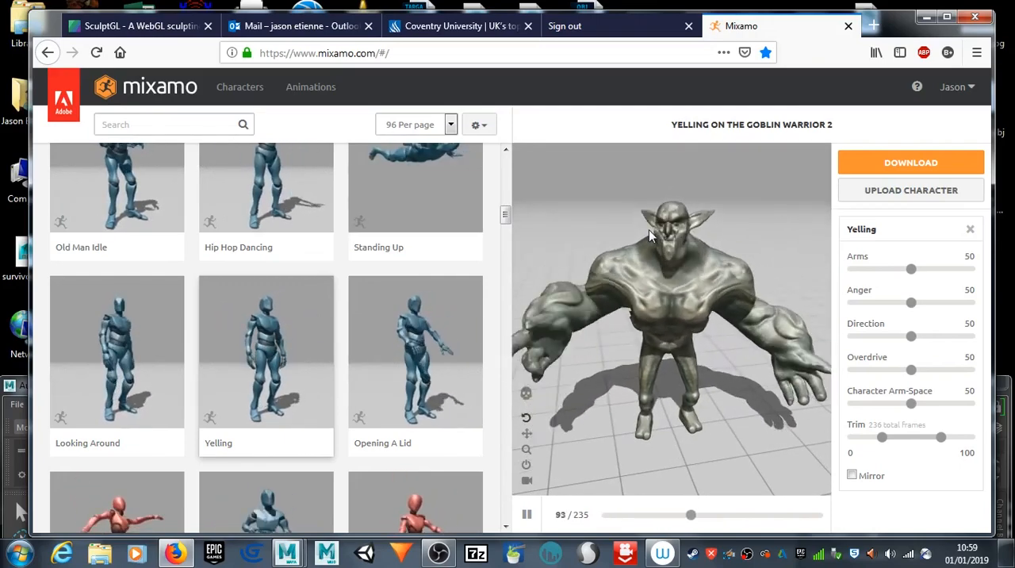
scroll(412, 216, "up", 3)
scroll(412, 217, "up", 2)
scroll(289, 361, "down", 1)
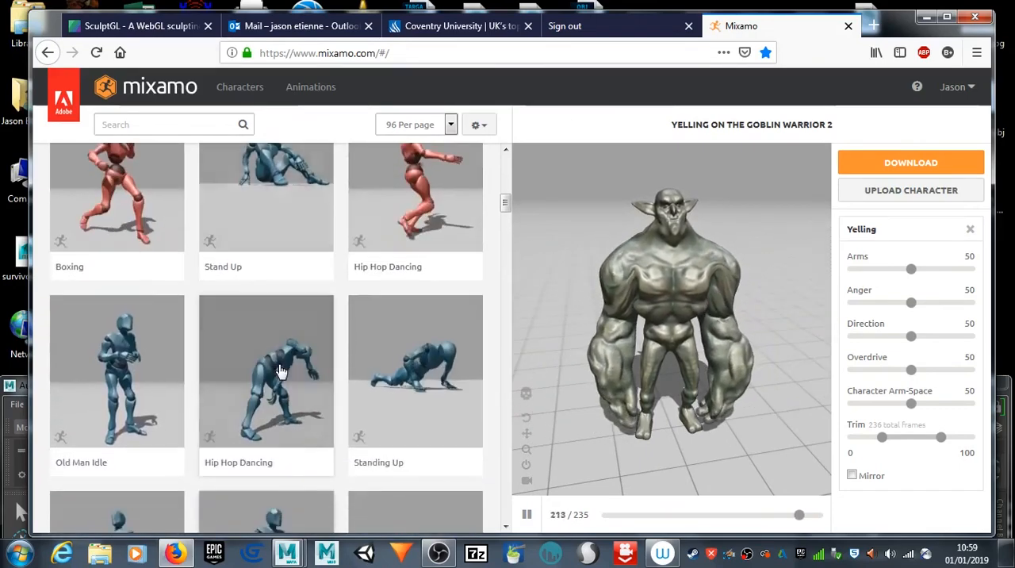
left_click(281, 371)
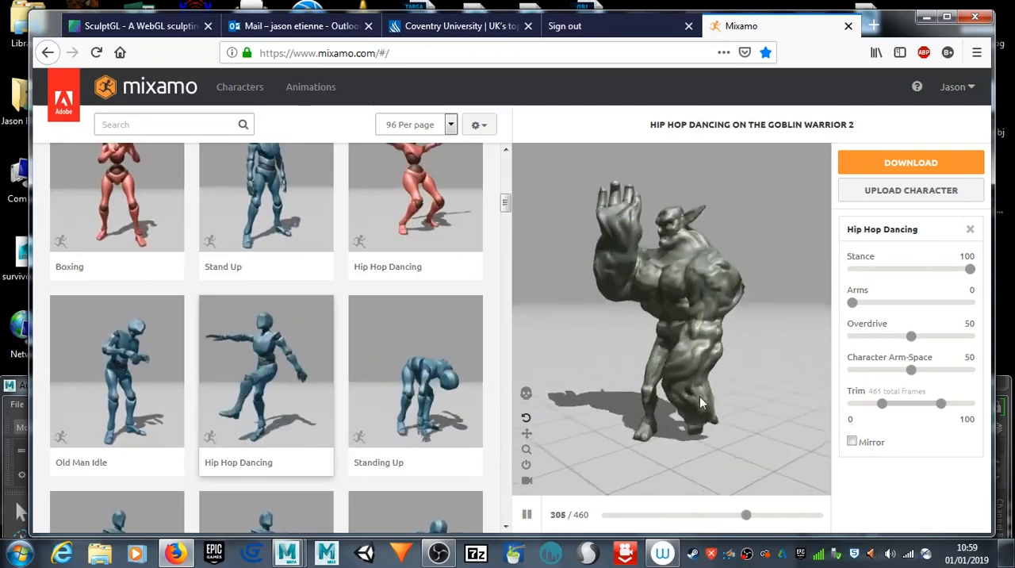
Step: Examine how the goblin's arms, back and legs deform during Hip Hop Dancing from the front, behind, above and below
left_click_drag(771, 395, 920, 411)
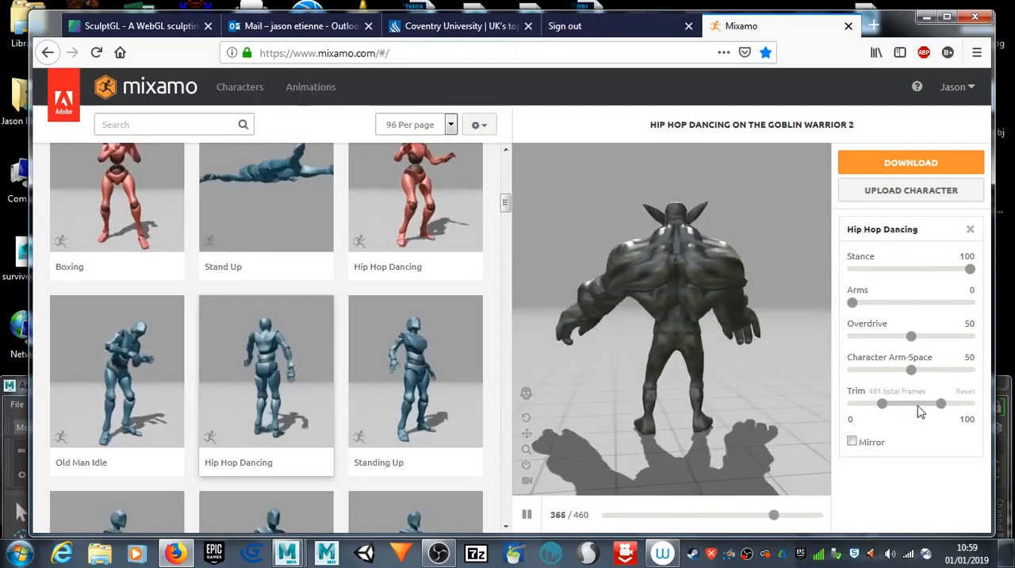
left_click_drag(646, 388, 670, 387)
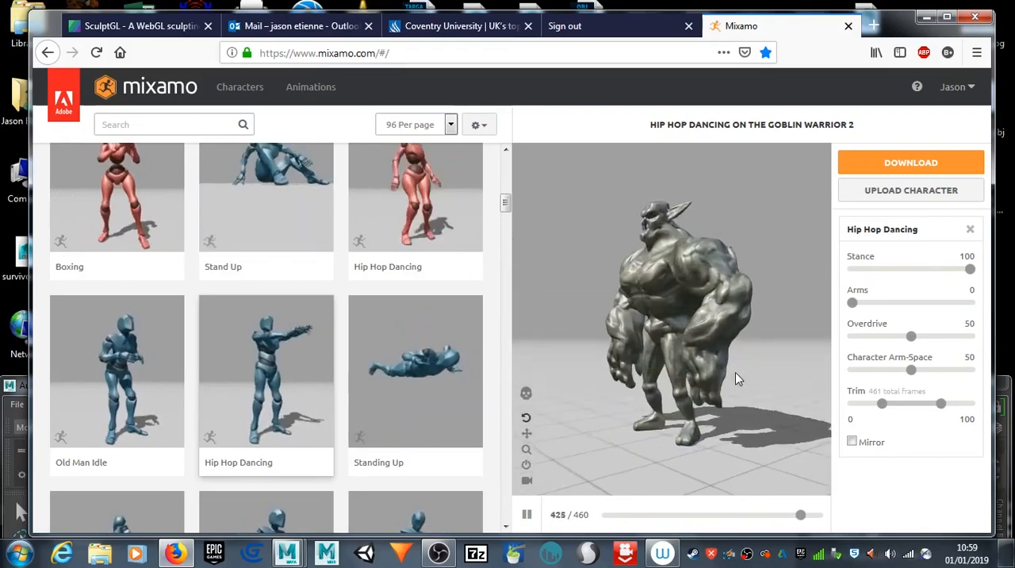
mouse_move(657, 393)
left_mouse_down()
mouse_move(775, 401)
mouse_move(688, 367)
mouse_move(674, 339)
mouse_move(661, 381)
left_mouse_up()
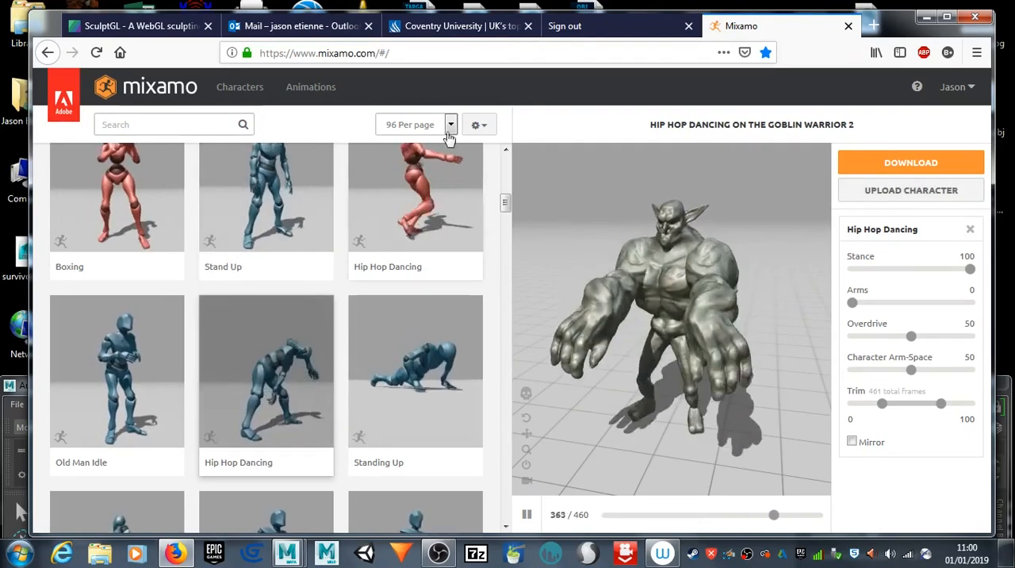
left_click_drag(567, 375, 616, 217)
left_click_drag(536, 316, 538, 279)
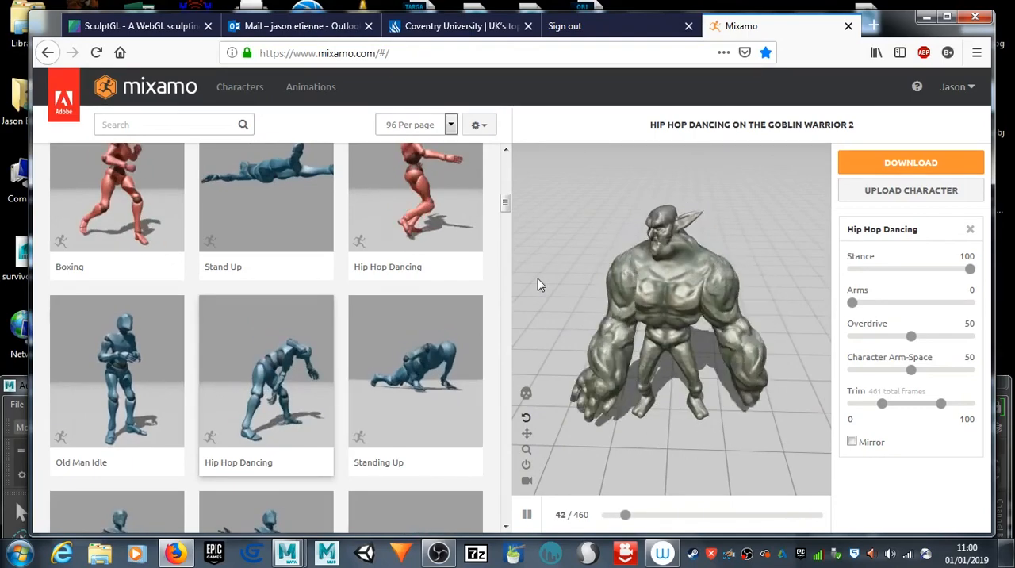
left_click_drag(705, 336, 690, 309)
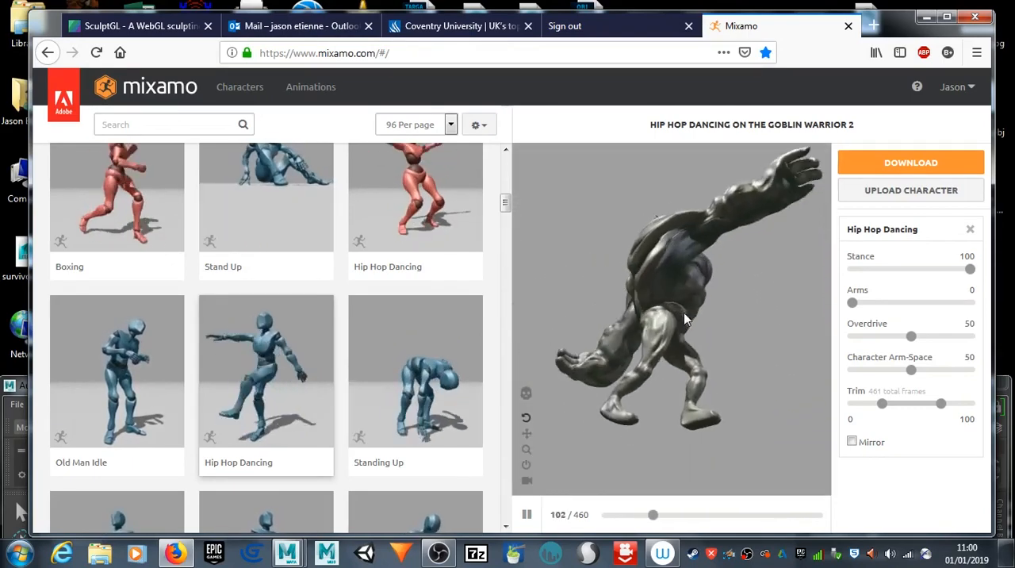
left_click_drag(686, 319, 600, 399)
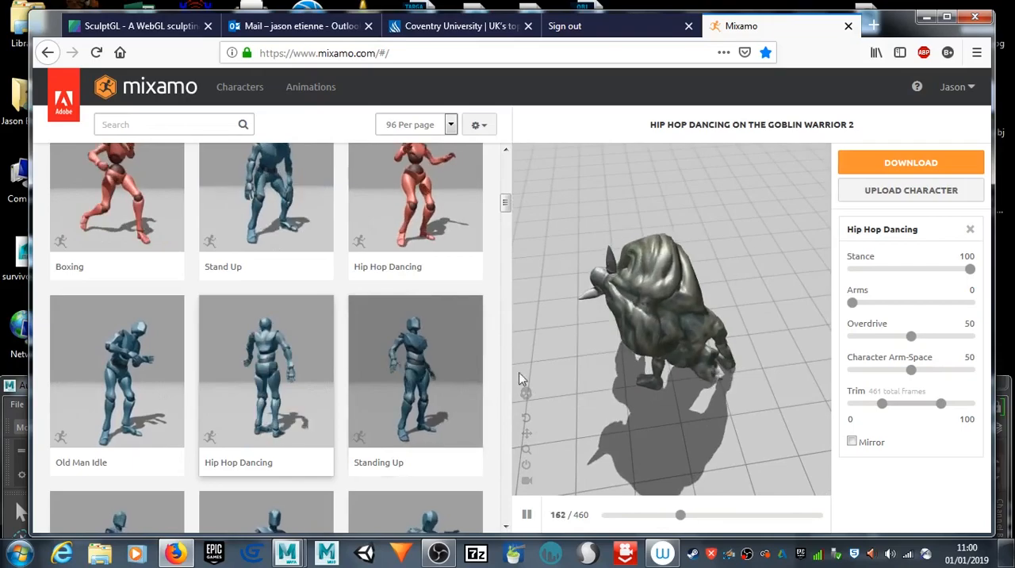
left_click_drag(785, 379, 717, 337)
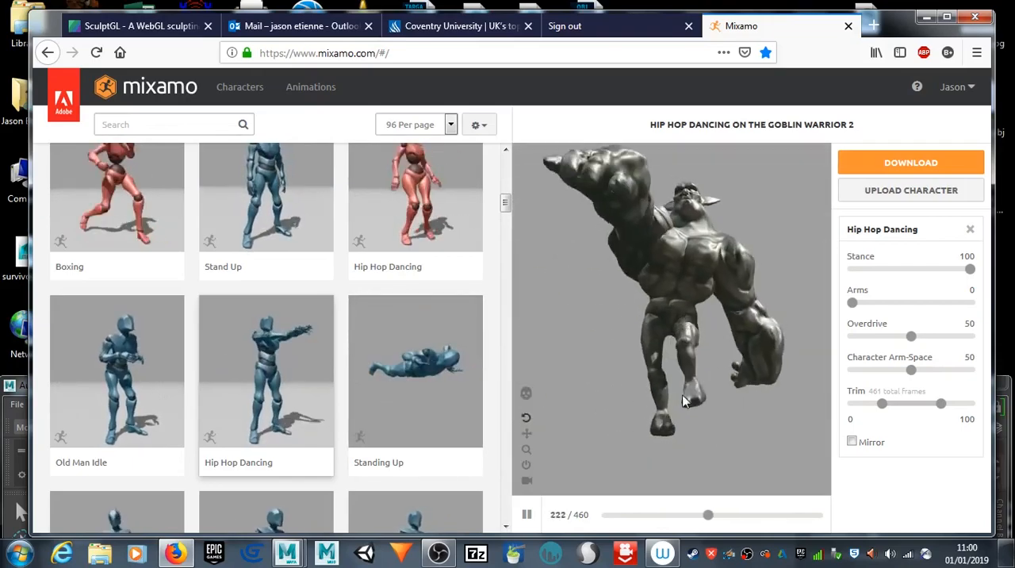